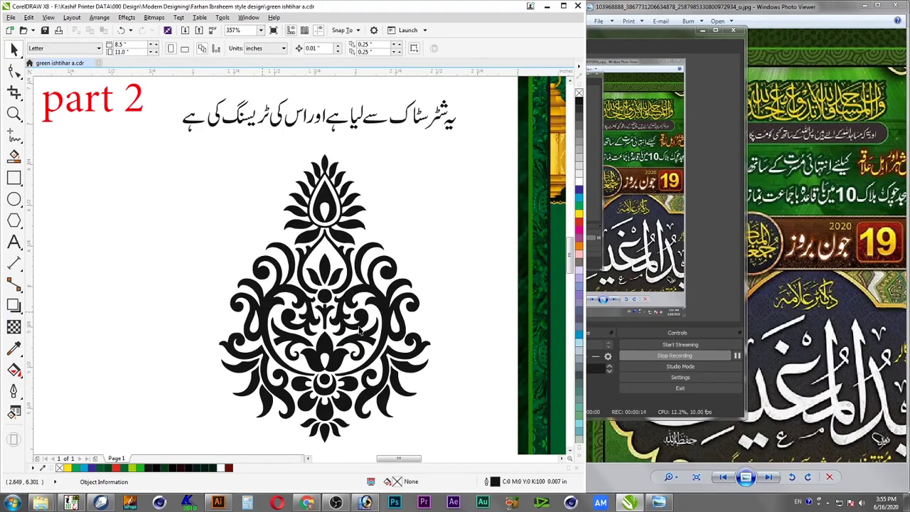
Add an Urdu text line 'بڑی محنت کی ہے' on the canvas
{"action": "left_click", "coordinate": [14, 241]}
{"action": "left_click", "coordinate": [164, 200]}
{"action": "key", "text": "ctrl+v"}
{"action": "key", "text": "alt+shift"}
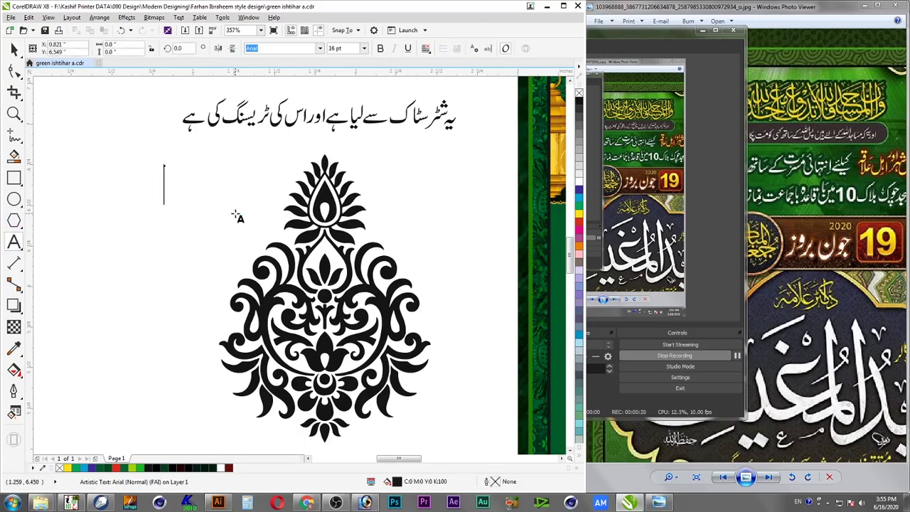
{"action": "key", "text": "alt+shift"}
{"action": "type", "text": "بڑی محنت کی ہے"}
{"action": "key", "text": "ctrl+space"}
Move the text to the upper left and add a copy reading 'سبسکرائب ضرور / کر دیں'
{"action": "left_click_drag", "start_coordinate": [268, 191], "coordinate": [148, 207]}
{"action": "right_click", "coordinate": [148, 207]}
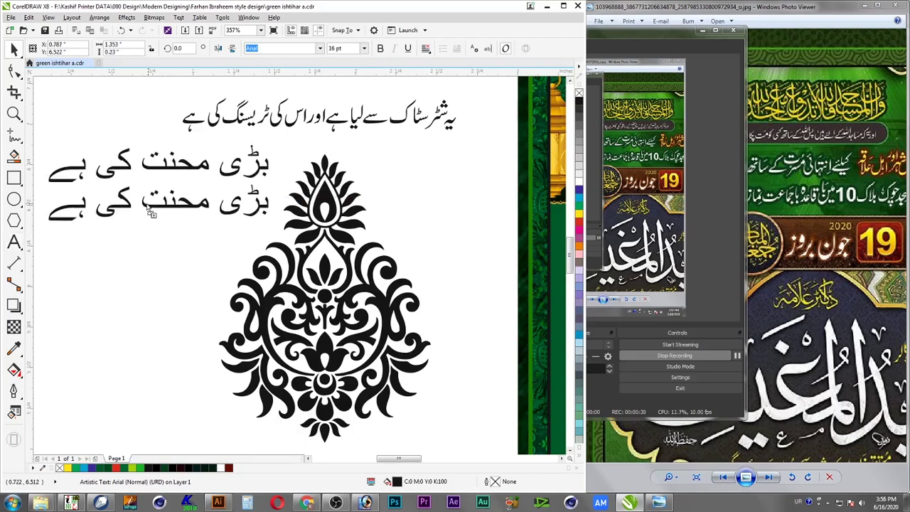
{"action": "double_click", "coordinate": [229, 215]}
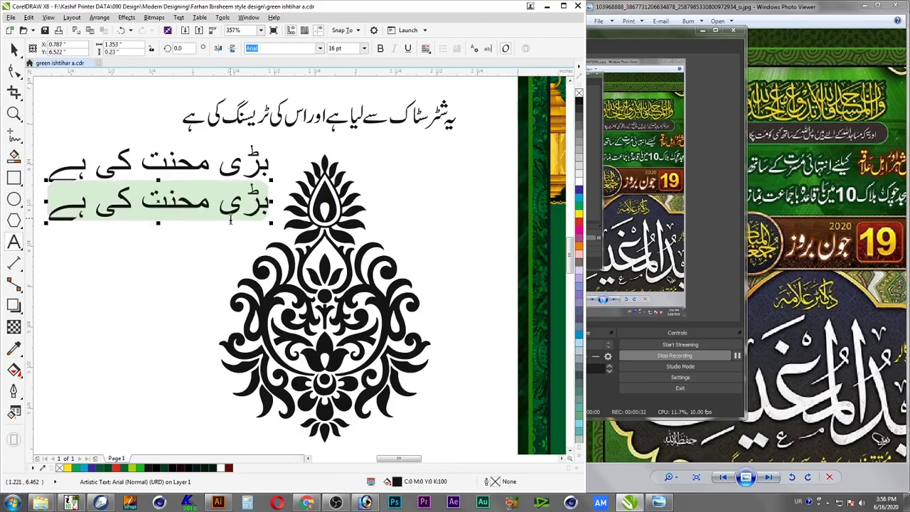
{"action": "type", "text": "سبسک"}
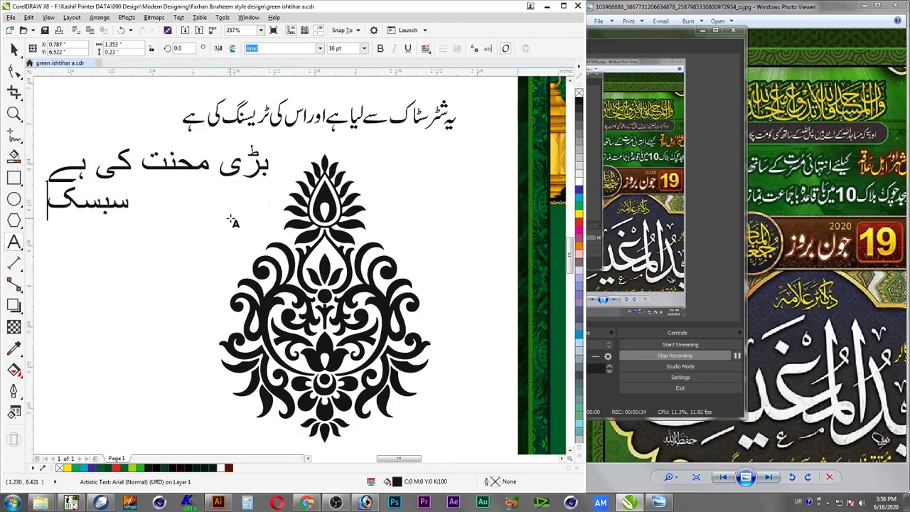
{"action": "type", "text": "رائب ضرور"}
{"action": "key", "text": "Return"}
{"action": "type", "text": "کر دیں"}
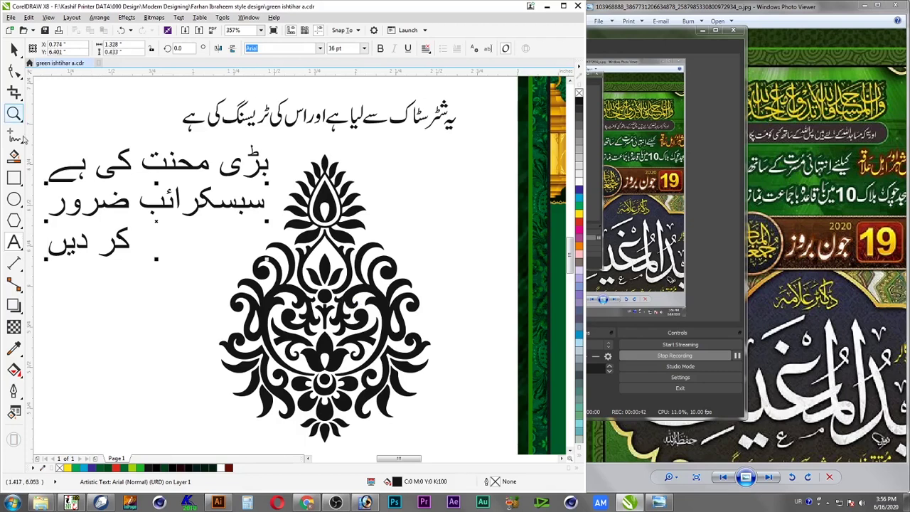
Delete both Urdu text blocks
{"action": "left_click", "coordinate": [14, 48]}
{"action": "left_click", "coordinate": [124, 165], "text": "shift"}
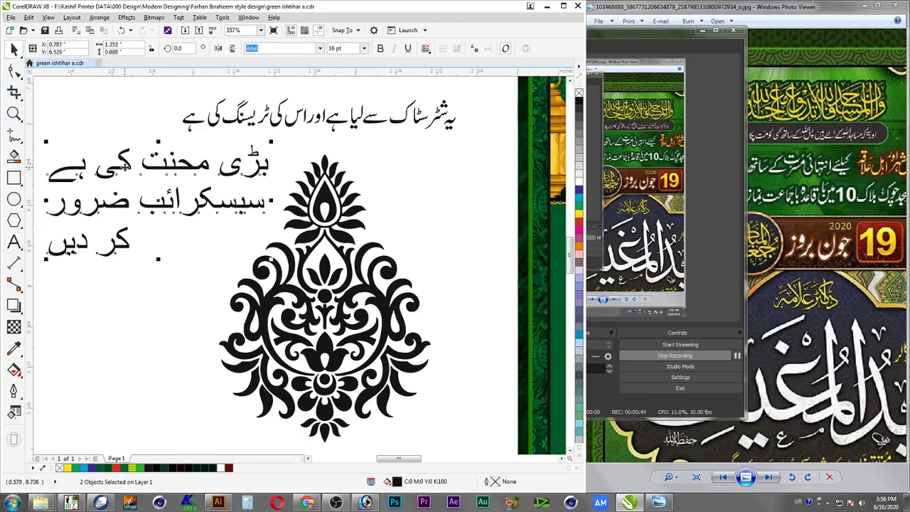
{"action": "key", "text": "Delete"}
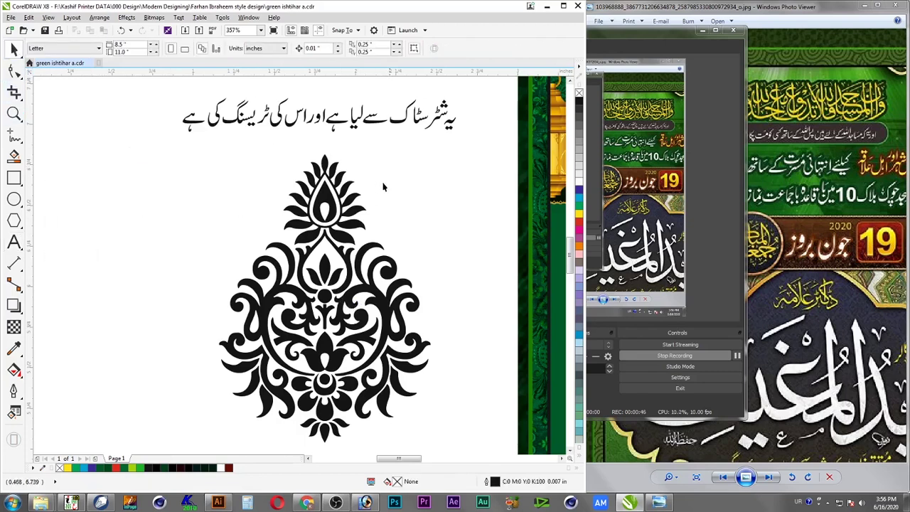
Combine all the ornament's parts into a single curve with Ctrl+L
{"action": "left_click_drag", "start_coordinate": [167, 145], "coordinate": [469, 450]}
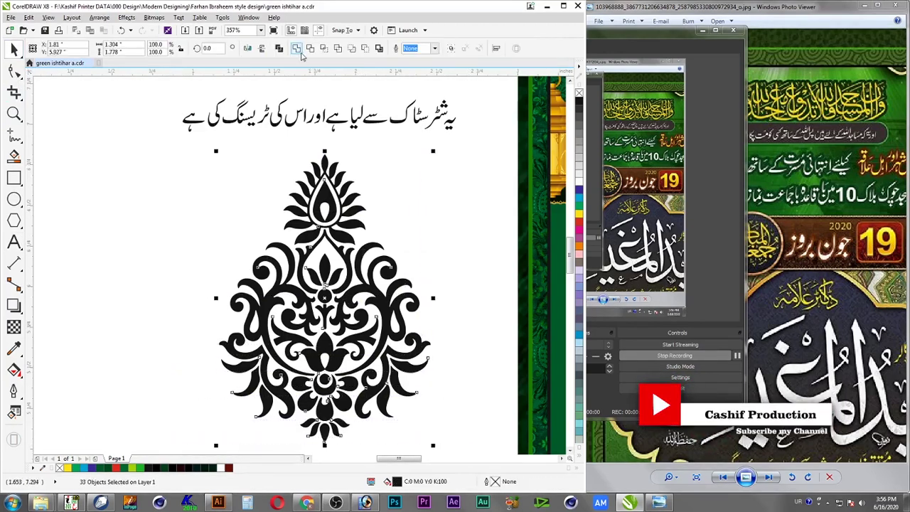
{"action": "key", "text": "ctrl+l"}
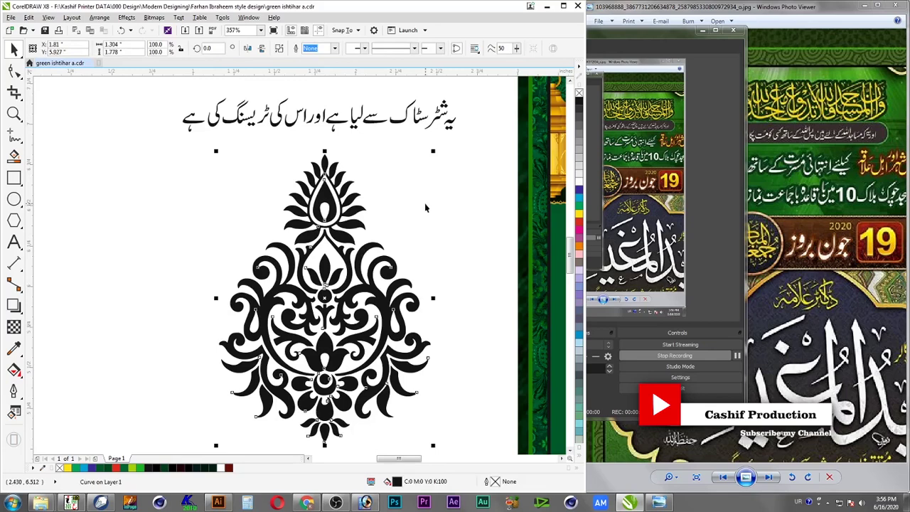
{"action": "left_click", "coordinate": [703, 31]}
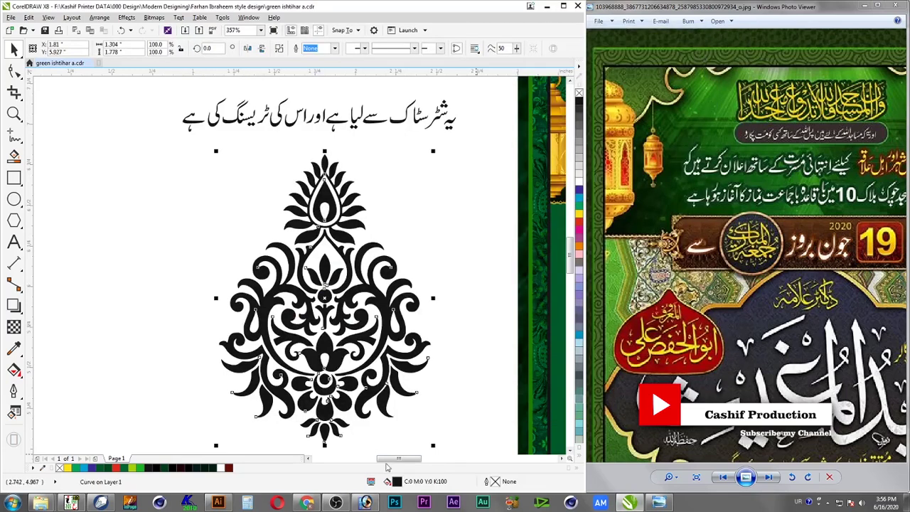
{"action": "left_click", "coordinate": [335, 503]}
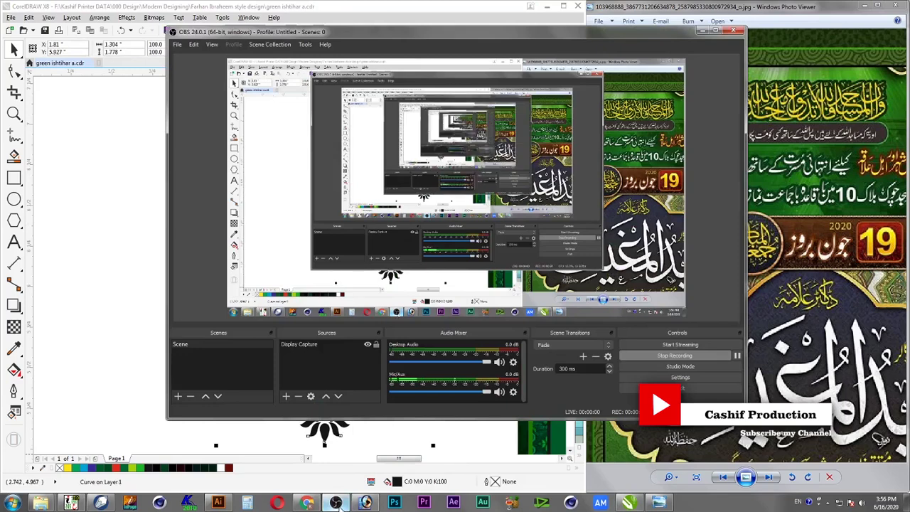
{"action": "left_click", "coordinate": [336, 503]}
Draw a long rectangle, about 1.99 by 0.35 in, across the ornament's top
{"action": "scroll", "coordinate": [795, 276], "scroll_direction": "up", "scroll_amount": 1}
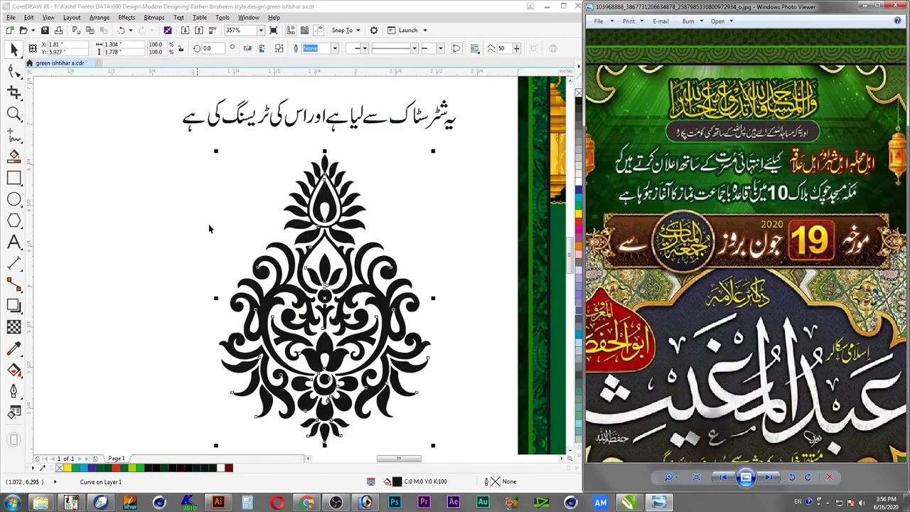
{"action": "left_click", "coordinate": [106, 192]}
{"action": "key", "text": "F6"}
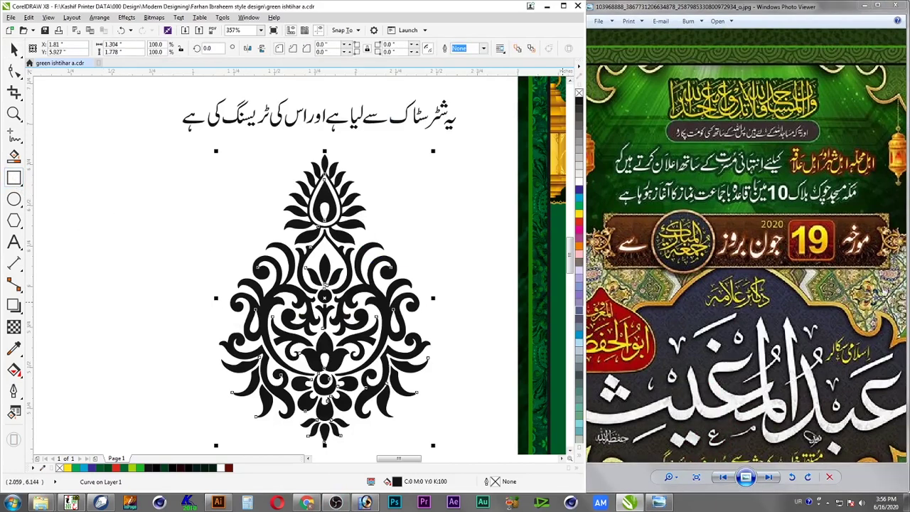
{"action": "left_click_drag", "start_coordinate": [138, 192], "coordinate": [462, 249]}
Rotate the ornament onto its side to 270° and delete the Urdu heading
{"action": "left_click", "coordinate": [14, 48]}
{"action": "left_click", "coordinate": [328, 165]}
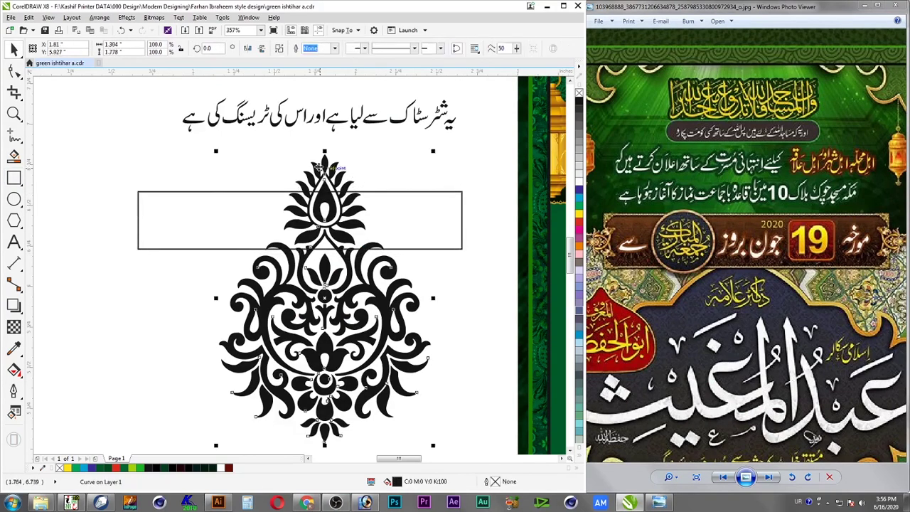
{"action": "mouse_move", "coordinate": [435, 150]}
{"action": "left_mouse_down"}
{"action": "mouse_move", "coordinate": [482, 320]}
{"action": "mouse_move", "coordinate": [455, 377]}
{"action": "left_mouse_up"}
{"action": "left_click", "coordinate": [448, 126]}
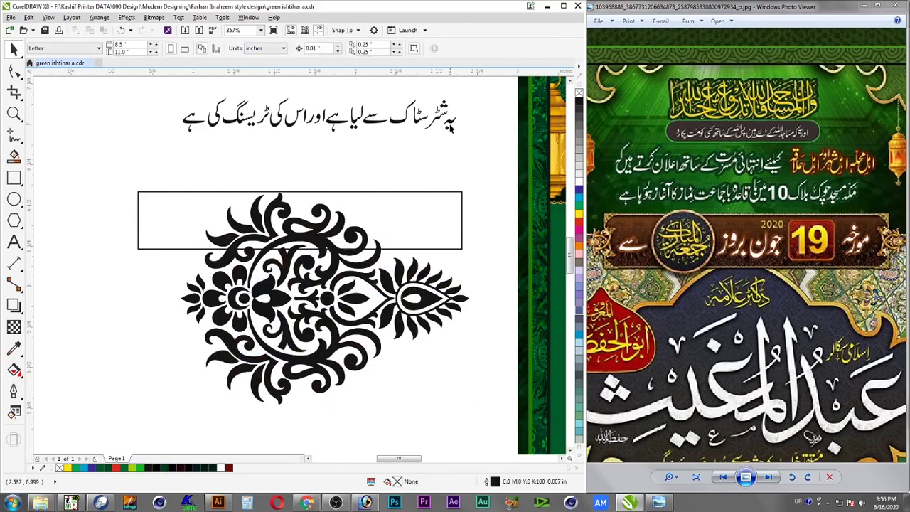
{"action": "key", "text": "Delete"}
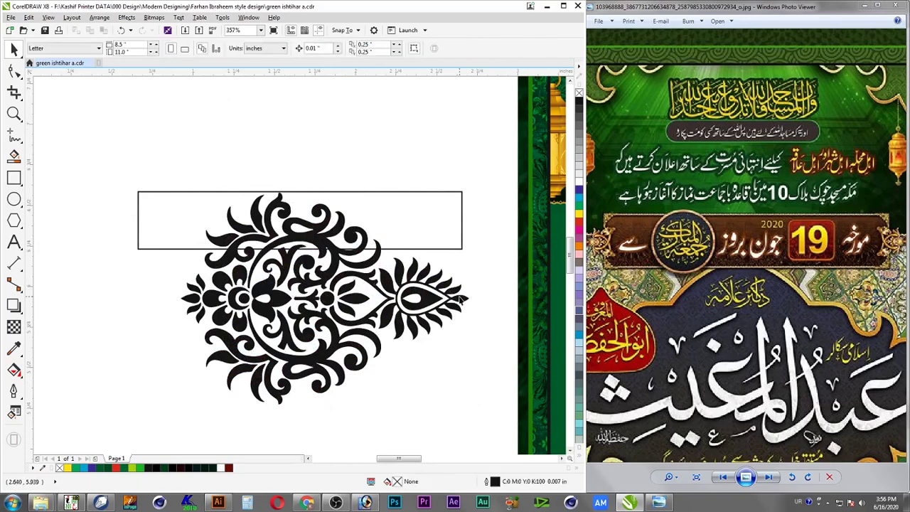
Shrink the ornament to about 0.38 in wide at the rectangle's right end
{"action": "left_click", "coordinate": [459, 303]}
{"action": "left_click_drag", "start_coordinate": [473, 407], "coordinate": [503, 196]}
{"action": "left_click", "coordinate": [409, 226], "text": "shift"}
{"action": "left_click", "coordinate": [473, 217]}
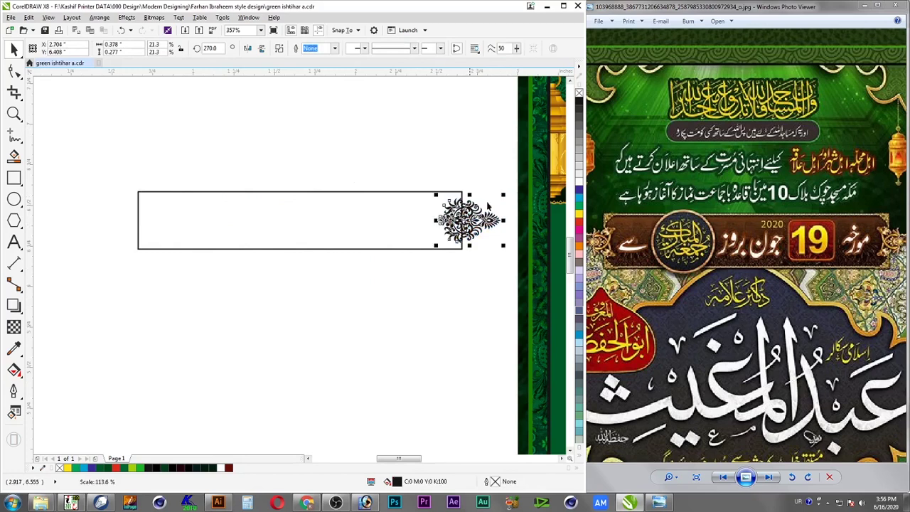
{"action": "left_click", "coordinate": [386, 218]}
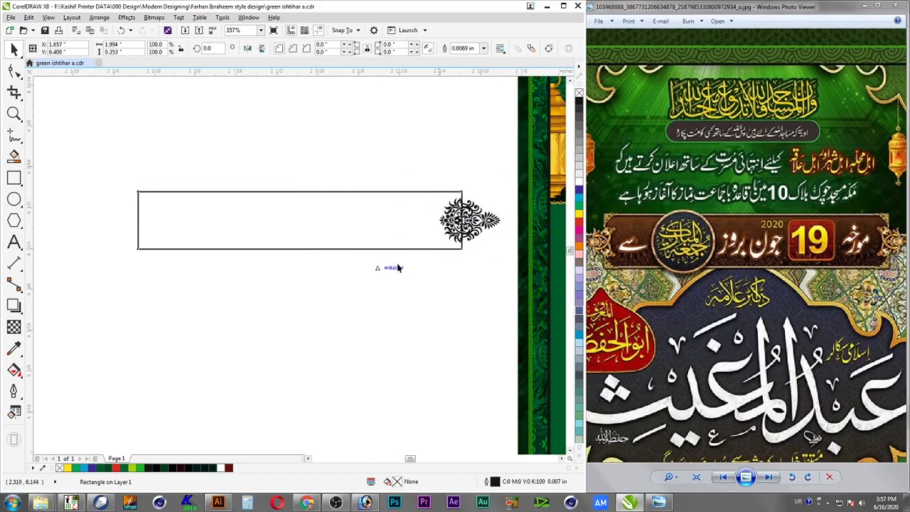
{"action": "scroll", "coordinate": [478, 245], "scroll_direction": "up", "scroll_amount": 5}
Fine-tune the end ornament's size and position on the rectangle's right end
{"action": "left_click", "coordinate": [494, 271]}
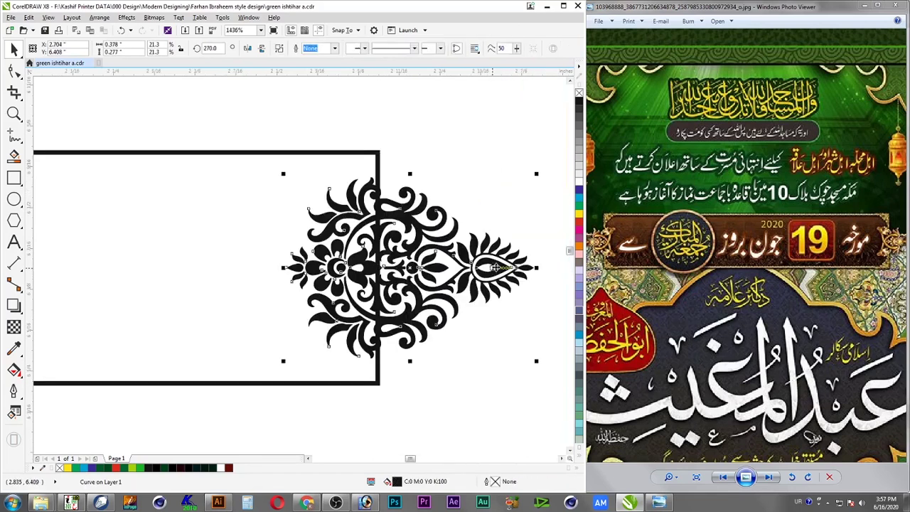
{"action": "left_click_drag", "start_coordinate": [537, 175], "coordinate": [531, 181]}
{"action": "mouse_move", "coordinate": [496, 271]}
{"action": "left_mouse_down"}
{"action": "mouse_move", "coordinate": [521, 271]}
{"action": "mouse_move", "coordinate": [508, 273]}
{"action": "left_mouse_up"}
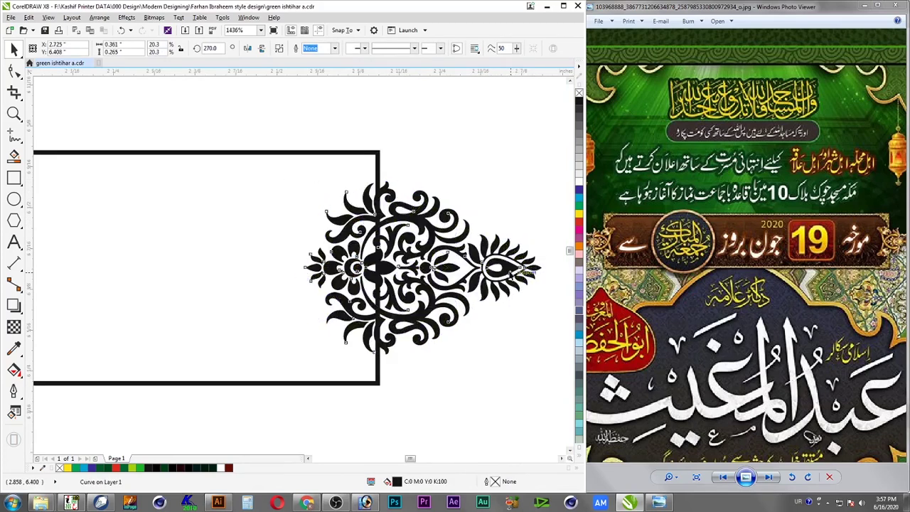
{"action": "left_click", "coordinate": [510, 164]}
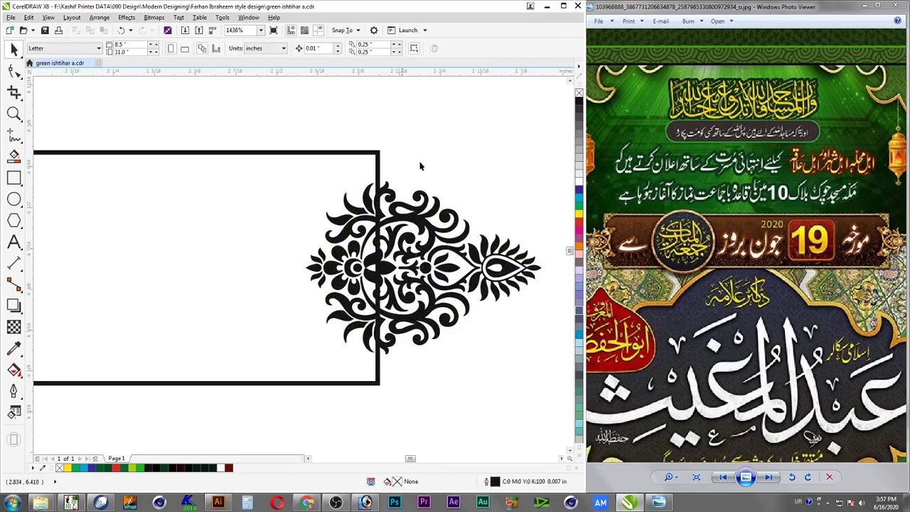
Set the rectangle's outline width to 0.015 in
{"action": "left_click", "coordinate": [378, 159]}
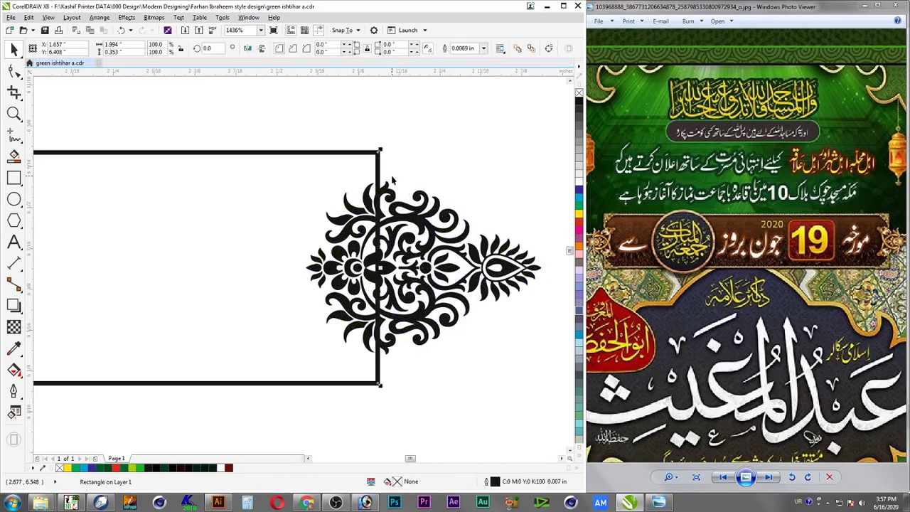
{"action": "key", "text": "F12"}
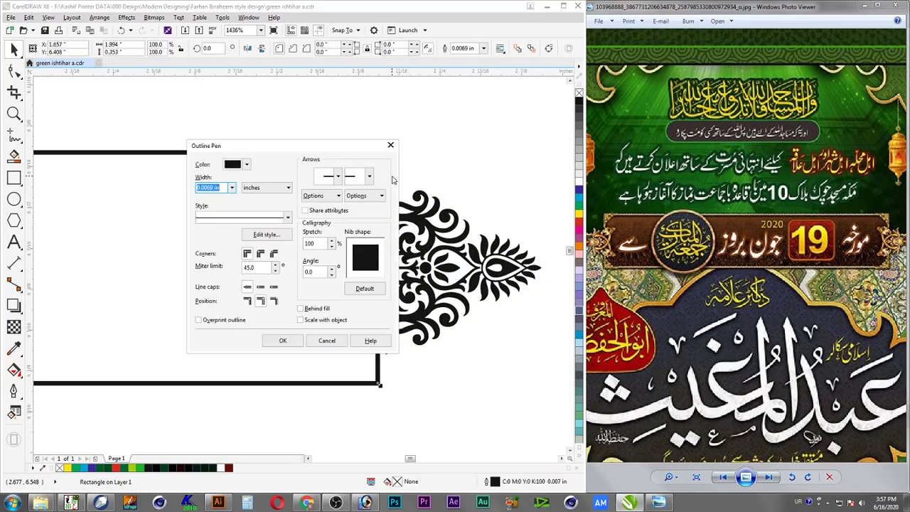
{"action": "type", "text": ".0"}
{"action": "key", "text": "Escape"}
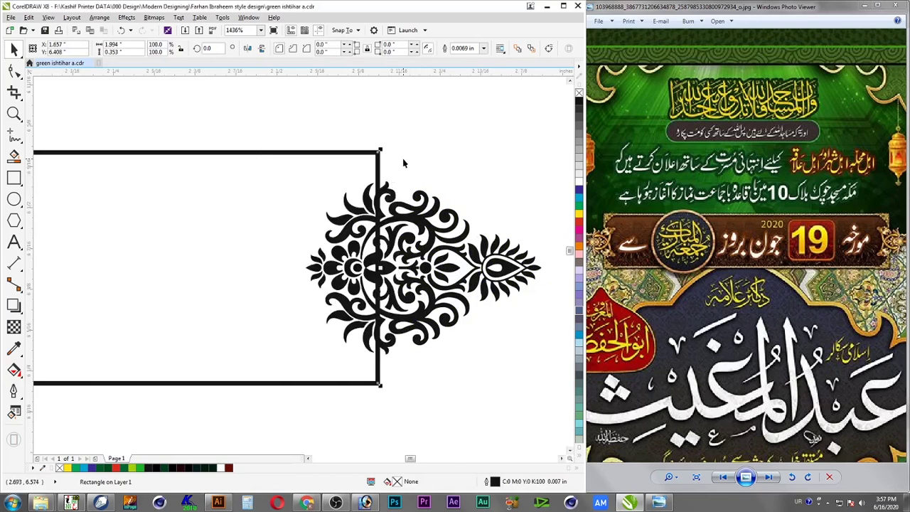
{"action": "key", "text": "F12"}
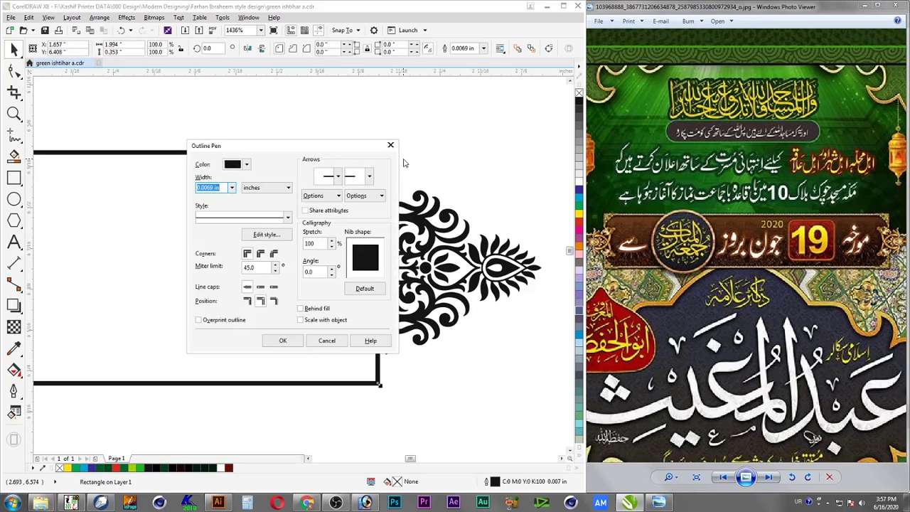
{"action": "key", "text": "BackSpace"}
{"action": "type", "text": ".02"}
{"action": "key", "text": "Return"}
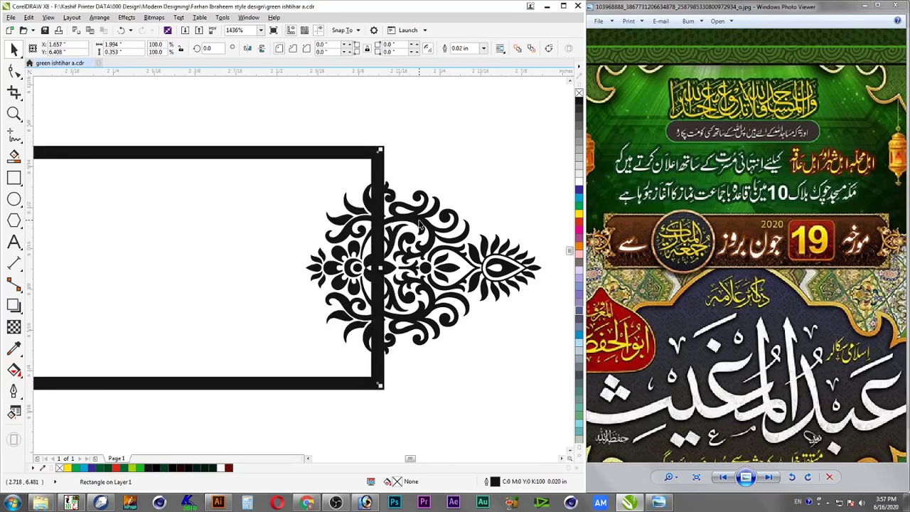
{"action": "key", "text": "F12"}
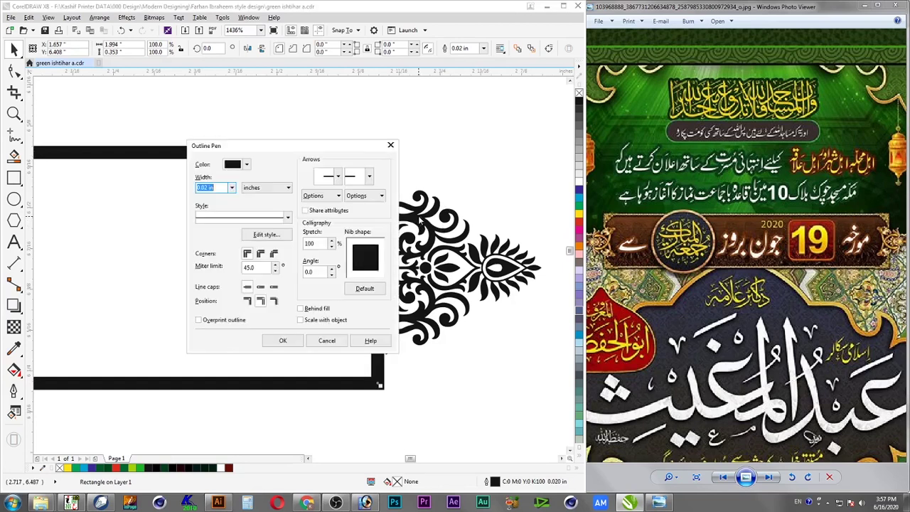
{"action": "type", "text": ".015"}
{"action": "key", "text": "Return"}
Place a copy of the outlined rectangle above the original
{"action": "left_click_drag", "start_coordinate": [380, 152], "coordinate": [352, 180]}
{"action": "left_click_drag", "start_coordinate": [330, 404], "coordinate": [351, 105]}
{"action": "left_click", "coordinate": [374, 159]}
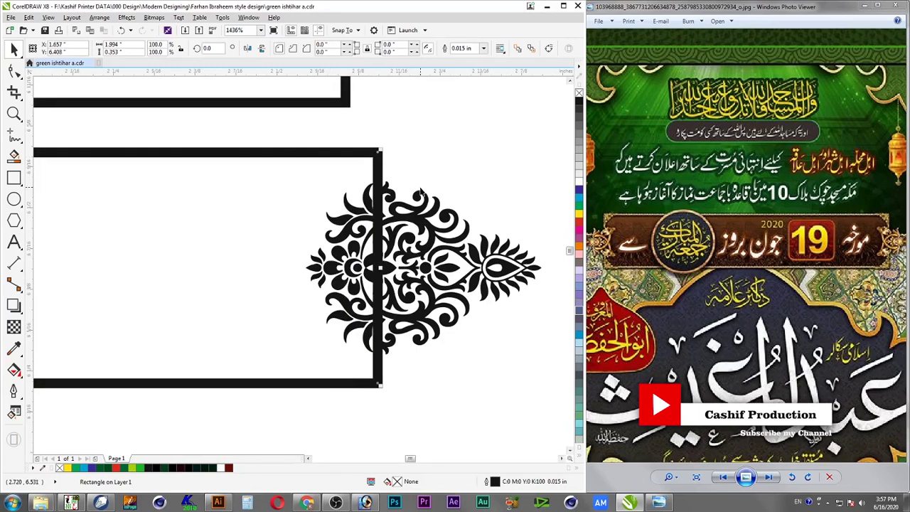
{"action": "key", "text": "Escape"}
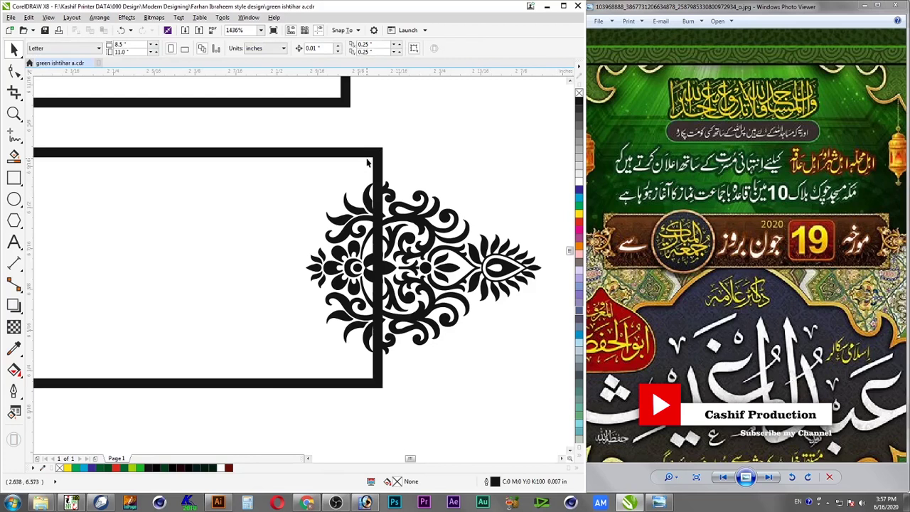
Place a copy of the ornament at the lower banner rectangle's left end
{"action": "left_click", "coordinate": [372, 153]}
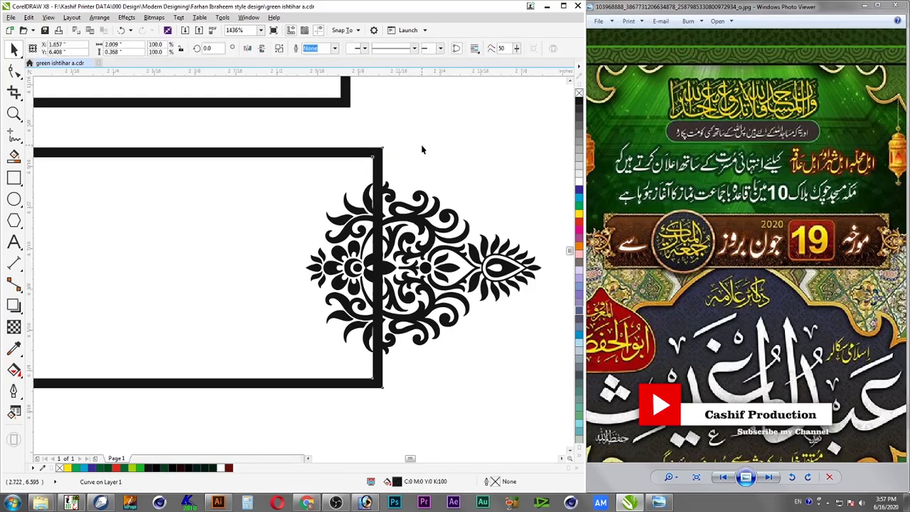
{"action": "left_click", "coordinate": [411, 207]}
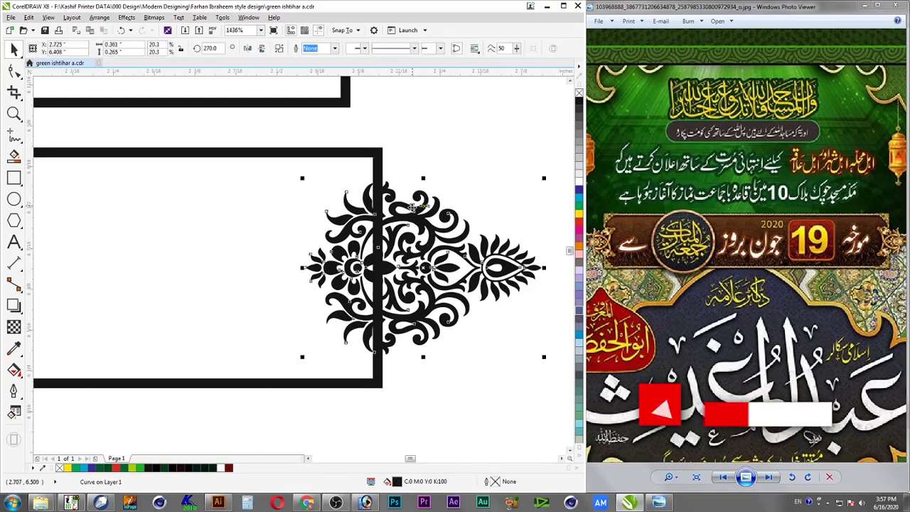
{"action": "scroll", "coordinate": [411, 207], "scroll_direction": "down", "scroll_amount": 1}
{"action": "left_click", "coordinate": [419, 180]}
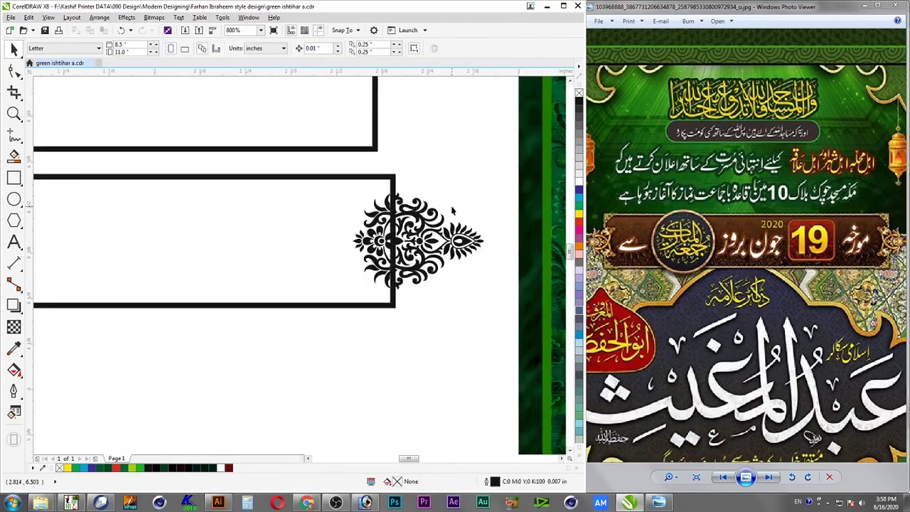
{"action": "scroll", "coordinate": [448, 208], "scroll_direction": "down", "scroll_amount": 1}
{"action": "left_click", "coordinate": [469, 228]}
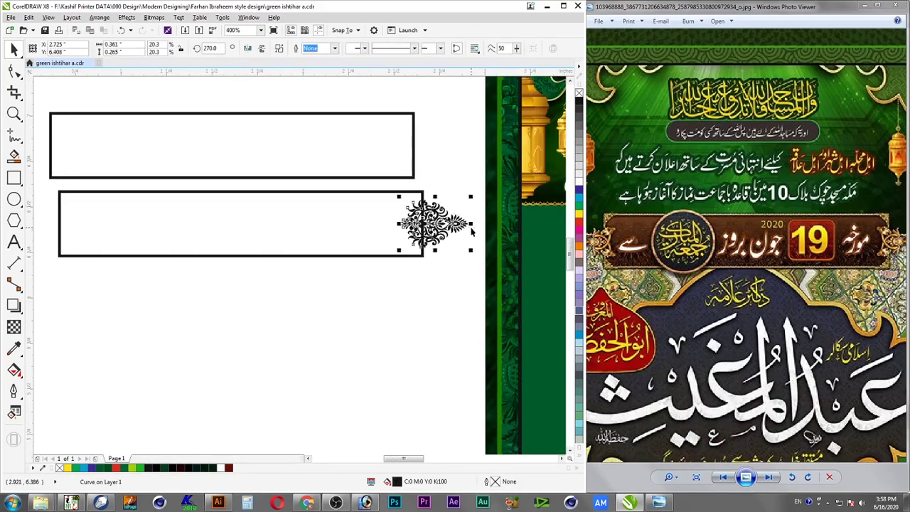
{"action": "left_click_drag", "start_coordinate": [471, 231], "coordinate": [78, 224]}
Group the left and right end ornaments together
{"action": "left_click", "coordinate": [455, 224], "text": "shift"}
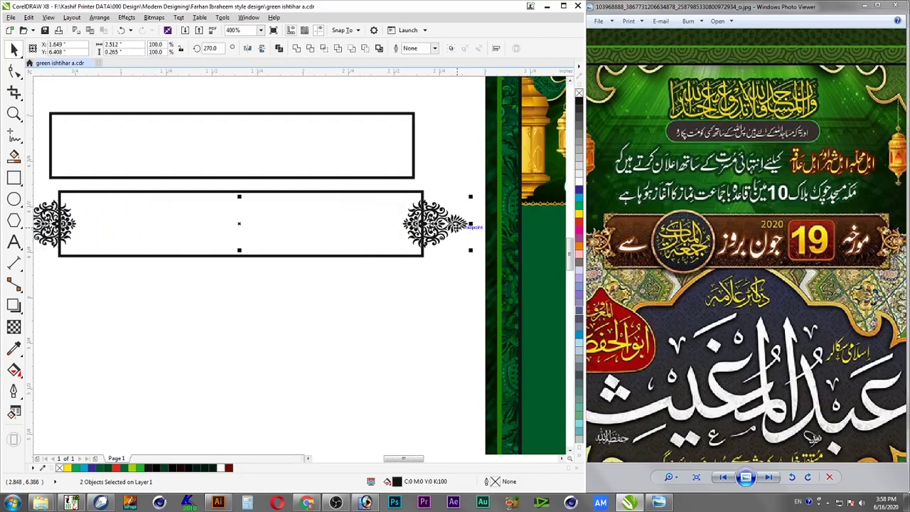
{"action": "right_click", "coordinate": [437, 227]}
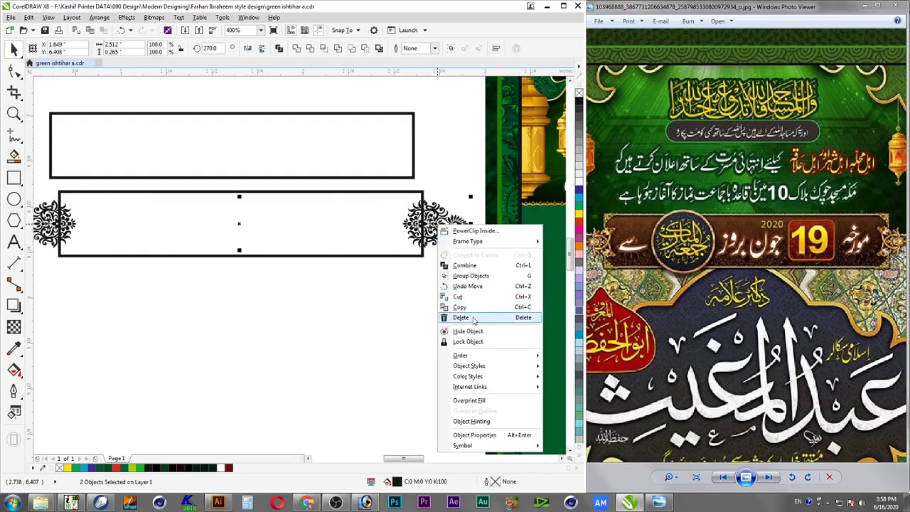
{"action": "left_click", "coordinate": [475, 276]}
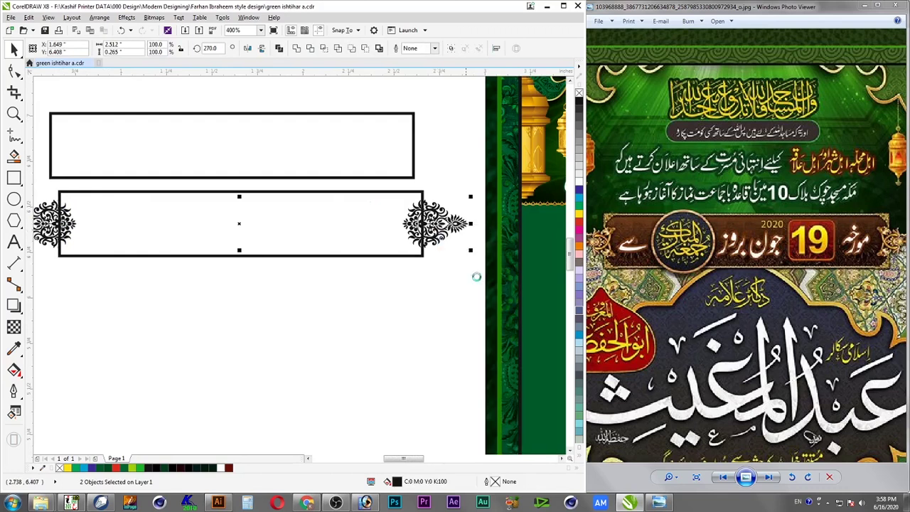
{"action": "left_click", "coordinate": [414, 275]}
{"action": "scroll", "coordinate": [457, 228], "scroll_direction": "down", "scroll_amount": 1}
{"action": "left_click_drag", "start_coordinate": [467, 201], "coordinate": [228, 251]}
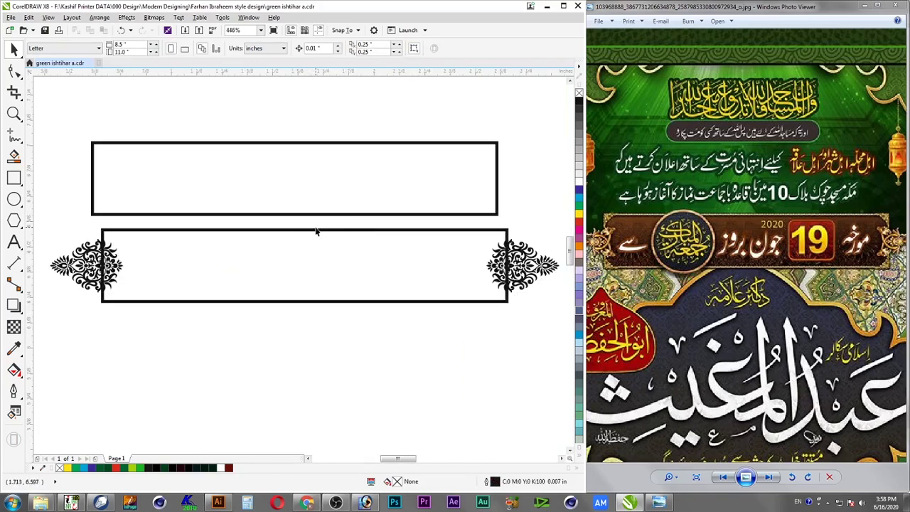
Colour the lower banner frame and both end ornaments yellow, then ungroup them
{"action": "left_click", "coordinate": [451, 303]}
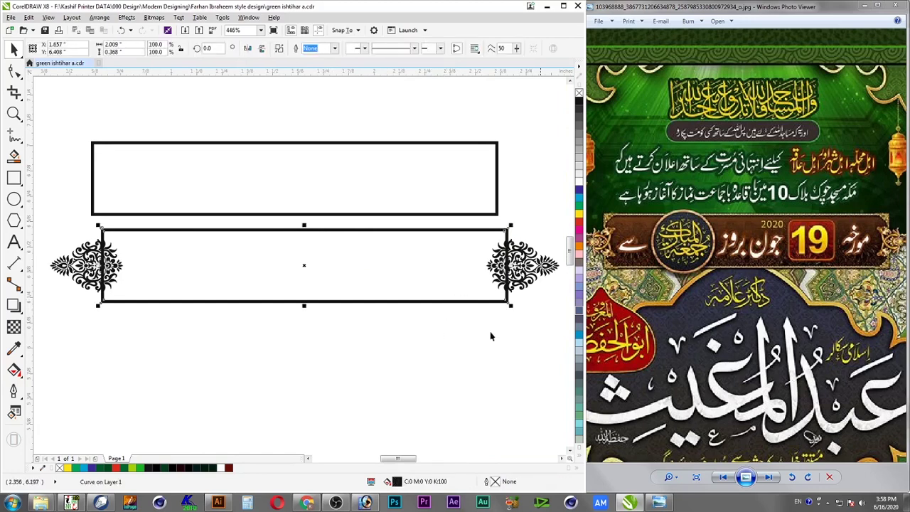
{"action": "left_click", "coordinate": [530, 267], "text": "shift"}
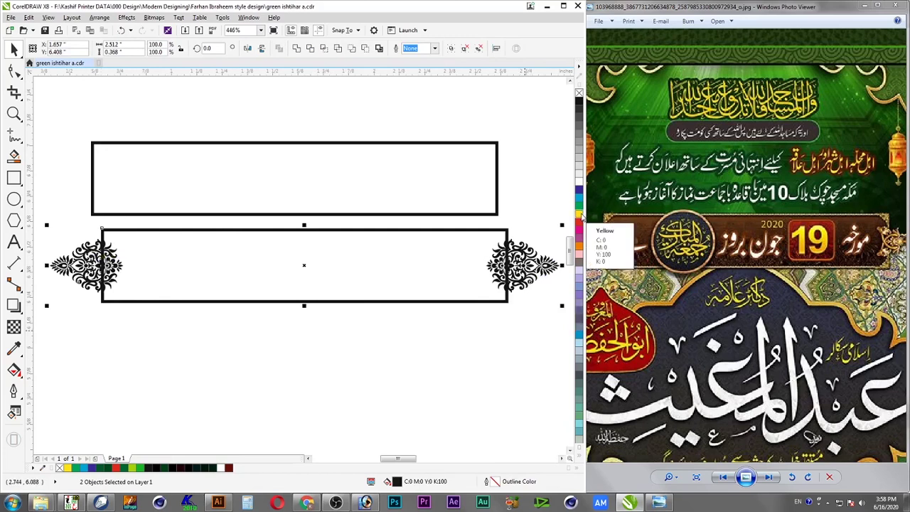
{"action": "left_click", "coordinate": [579, 213]}
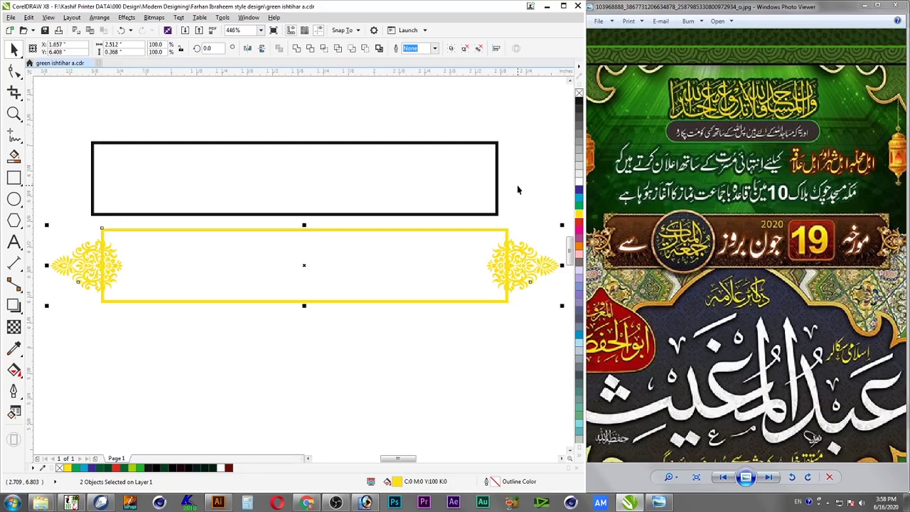
{"action": "key", "text": "ctrl+g"}
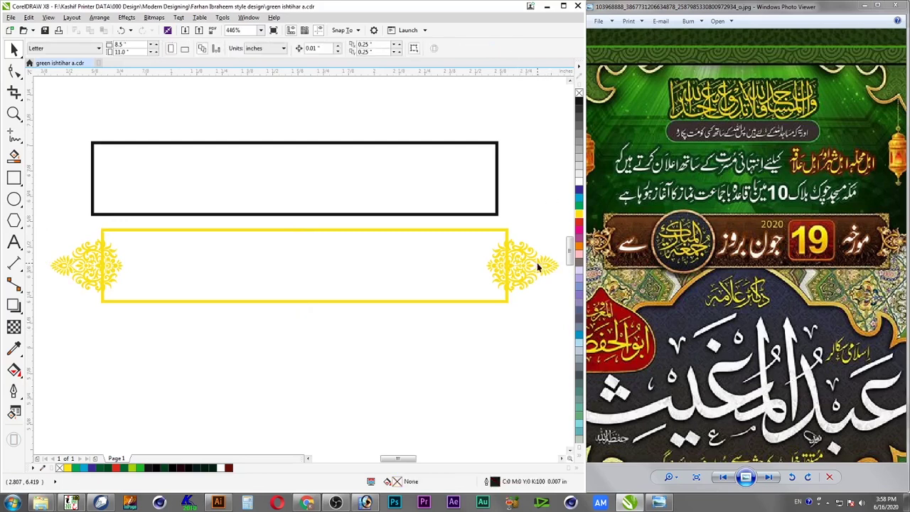
{"action": "left_click", "coordinate": [335, 50]}
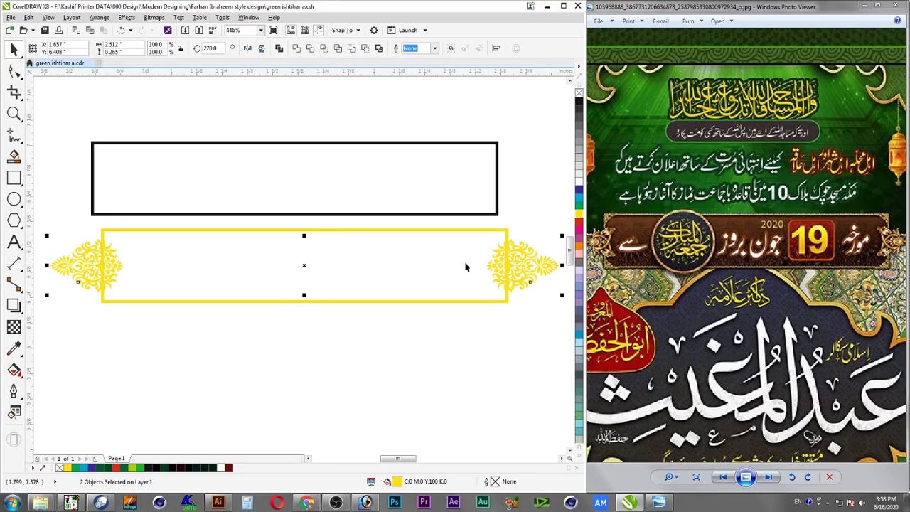
Break the right yellow ornament apart into separate pieces
{"action": "left_click", "coordinate": [527, 226]}
{"action": "left_click", "coordinate": [517, 266]}
{"action": "right_click", "coordinate": [517, 267]}
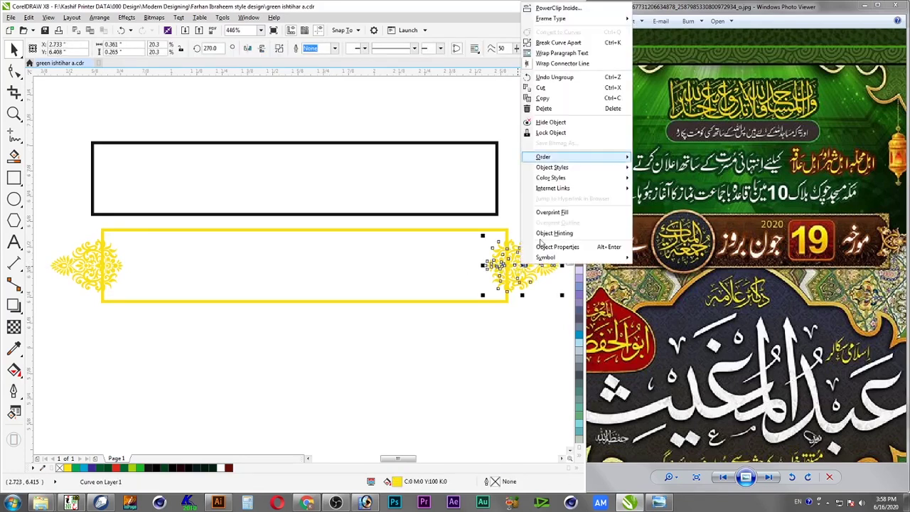
{"action": "left_click", "coordinate": [591, 43]}
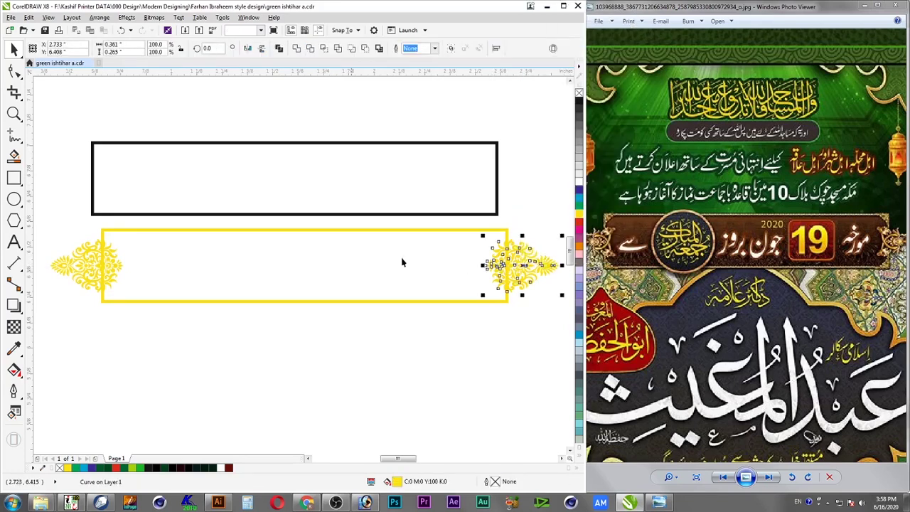
Delete the right ornament's pieces, then undo and redo back to the yellow colouring
{"action": "left_click", "coordinate": [392, 322]}
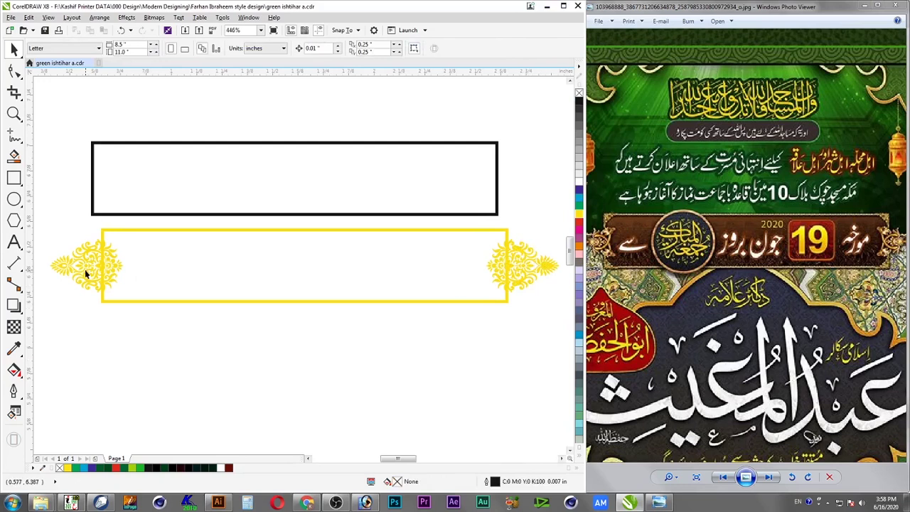
{"action": "key", "text": "F2"}
{"action": "left_click_drag", "start_coordinate": [44, 229], "coordinate": [143, 314]}
{"action": "key", "text": "F4"}
{"action": "key", "text": "F2"}
{"action": "left_click_drag", "start_coordinate": [60, 161], "coordinate": [311, 216]}
{"action": "left_click_drag", "start_coordinate": [450, 214], "coordinate": [545, 313]}
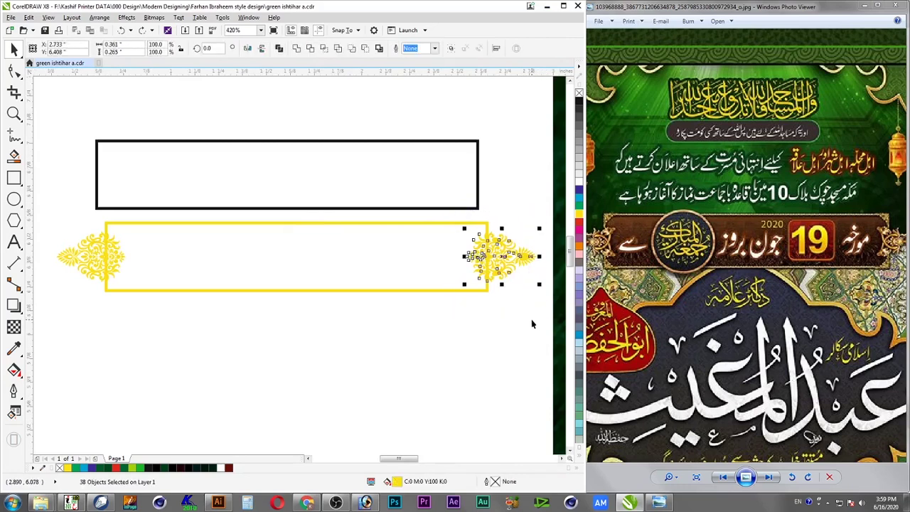
{"action": "key", "text": "Delete"}
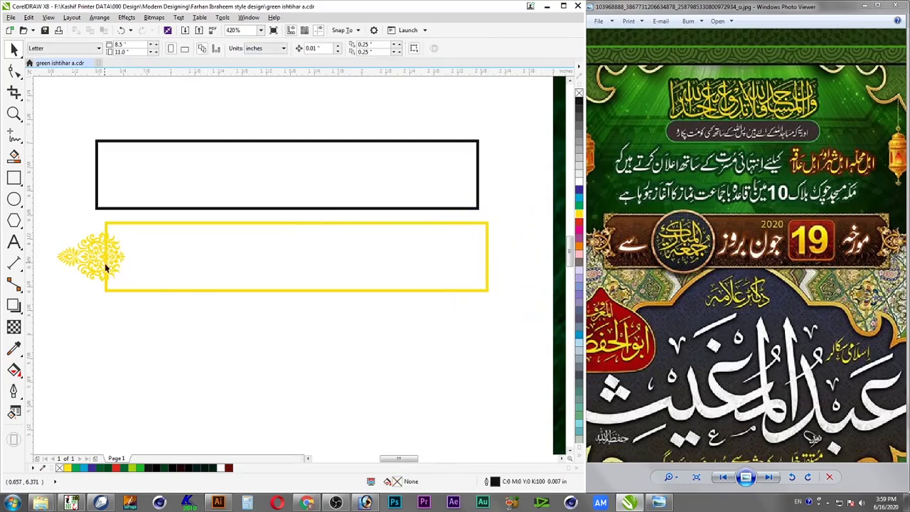
{"action": "key", "text": "ctrl+z"}
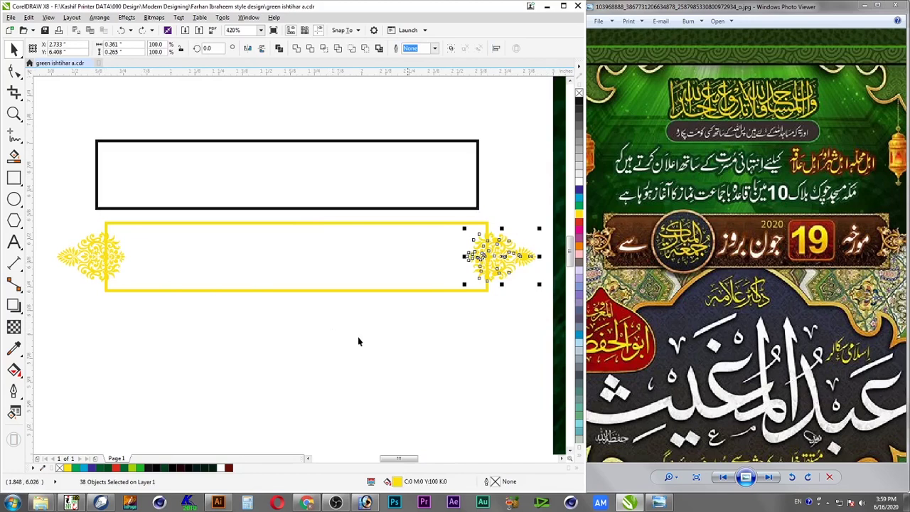
{"action": "left_click", "coordinate": [520, 342]}
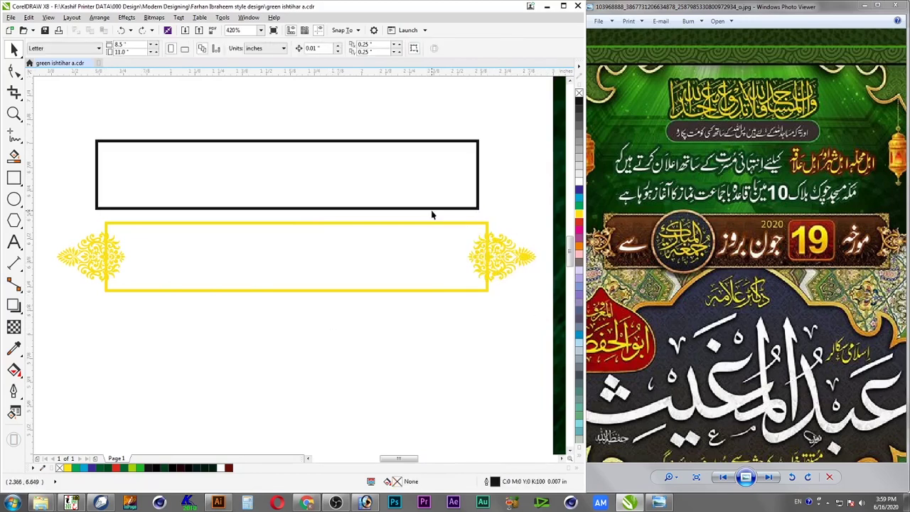
{"action": "key", "text": "ctrl+z"}
{"action": "key", "text": "ctrl+z"}
{"action": "key", "text": "ctrl+z"}
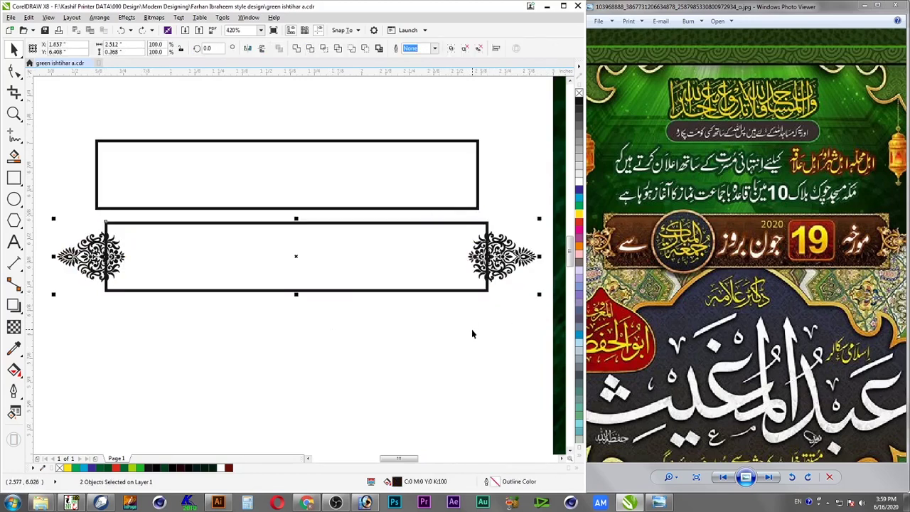
{"action": "key", "text": "ctrl+shift+z"}
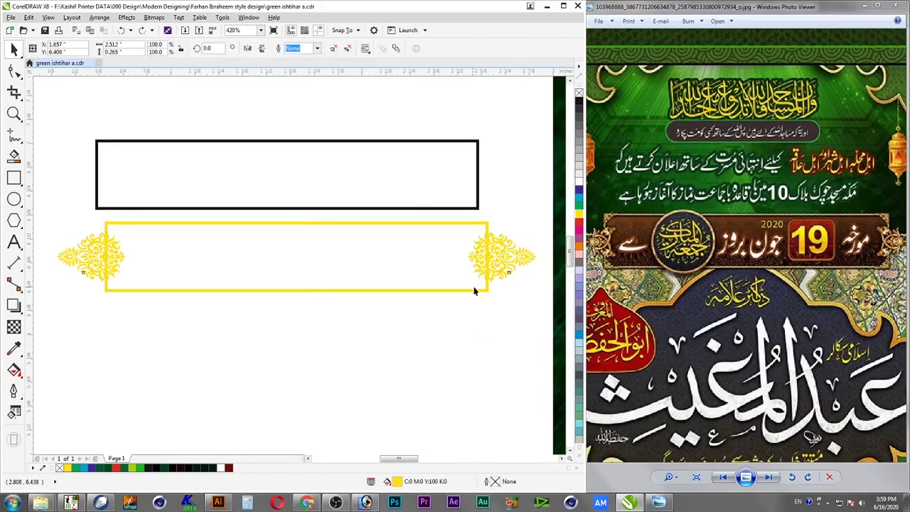
Delete the calligraphy heading and Urdu text block from the green poster's header
{"action": "left_click", "coordinate": [505, 271]}
{"action": "left_click", "coordinate": [508, 301]}
{"action": "left_click", "coordinate": [505, 274]}
{"action": "left_click", "coordinate": [475, 290], "text": "shift"}
{"action": "scroll", "coordinate": [471, 301], "scroll_direction": "down", "scroll_amount": 1}
{"action": "key", "text": "F4"}
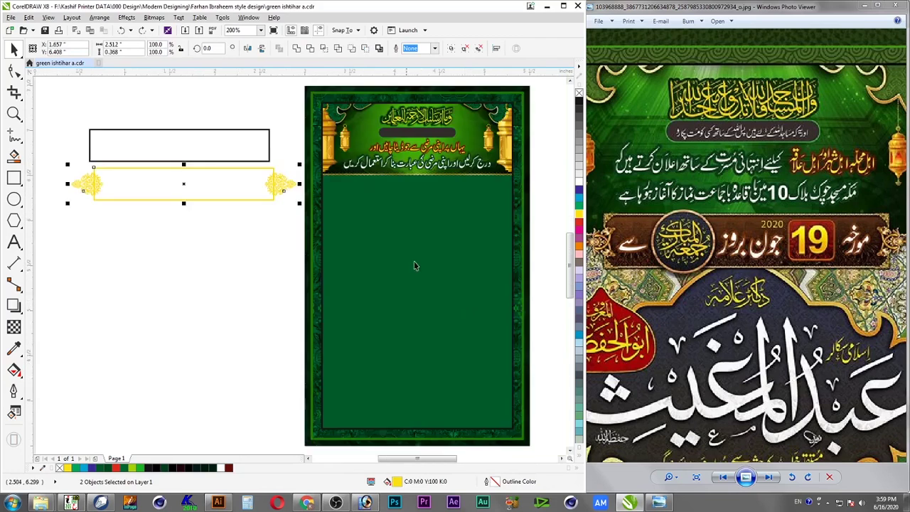
{"action": "scroll", "coordinate": [462, 209], "scroll_direction": "down", "scroll_amount": 2}
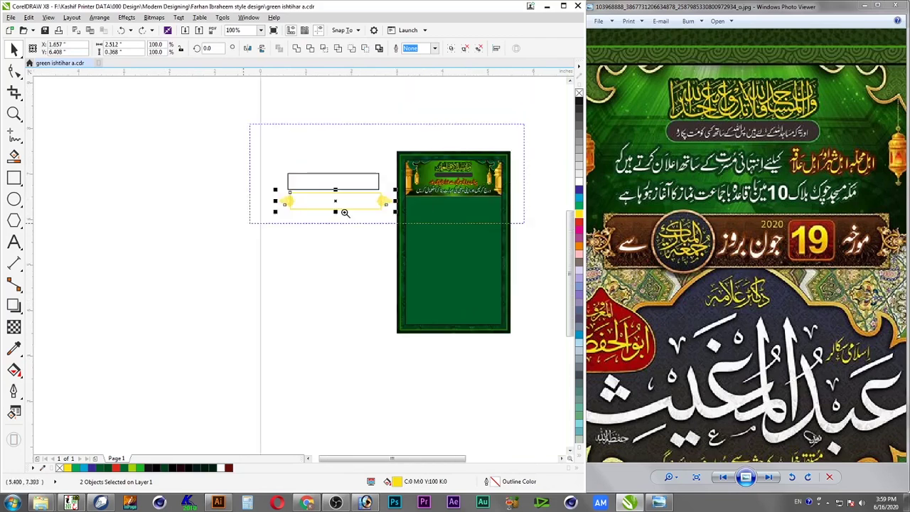
{"action": "scroll", "coordinate": [355, 254], "scroll_direction": "up", "scroll_amount": 2}
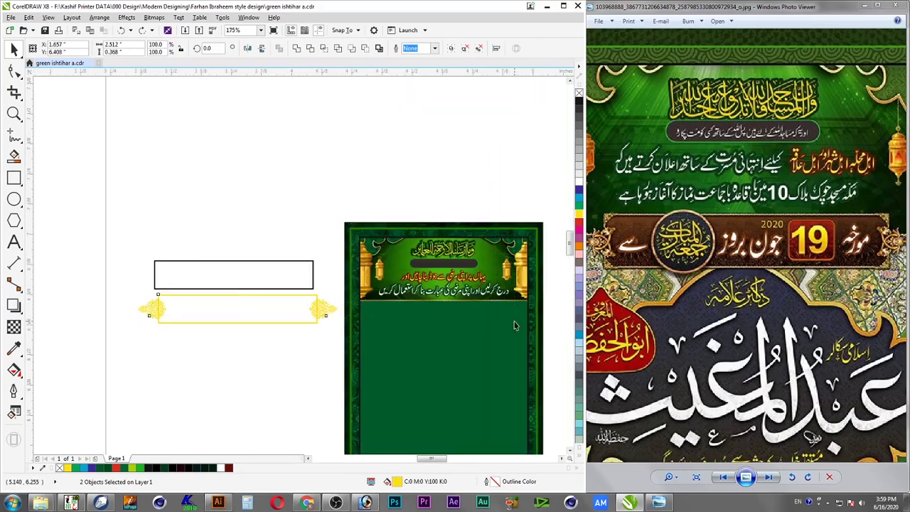
{"action": "scroll", "coordinate": [514, 321], "scroll_direction": "up", "scroll_amount": 3}
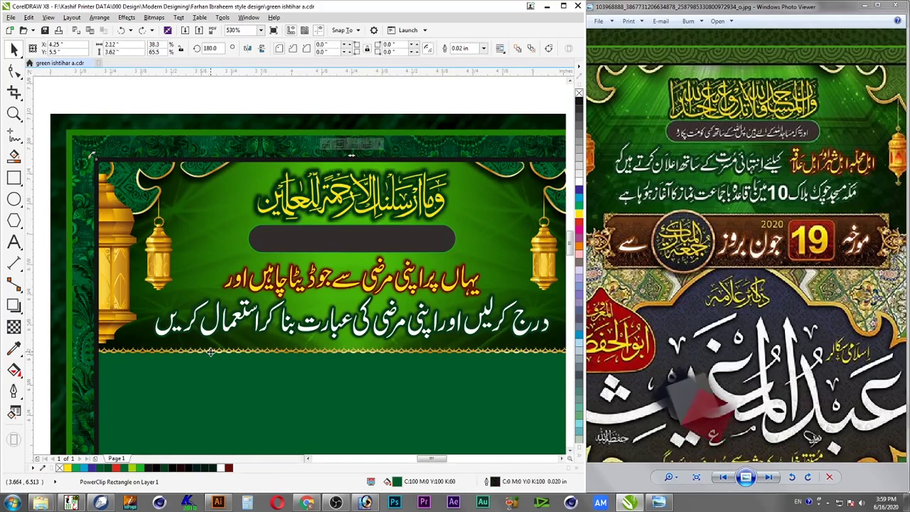
{"action": "key", "text": "Delete"}
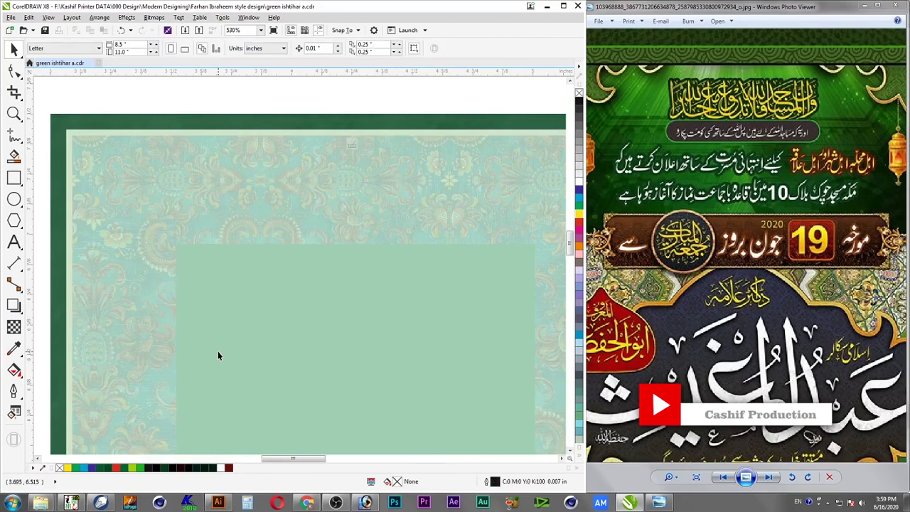
Open the poster background's PowerClip contents for editing
{"action": "left_click", "coordinate": [219, 354], "text": "ctrl"}
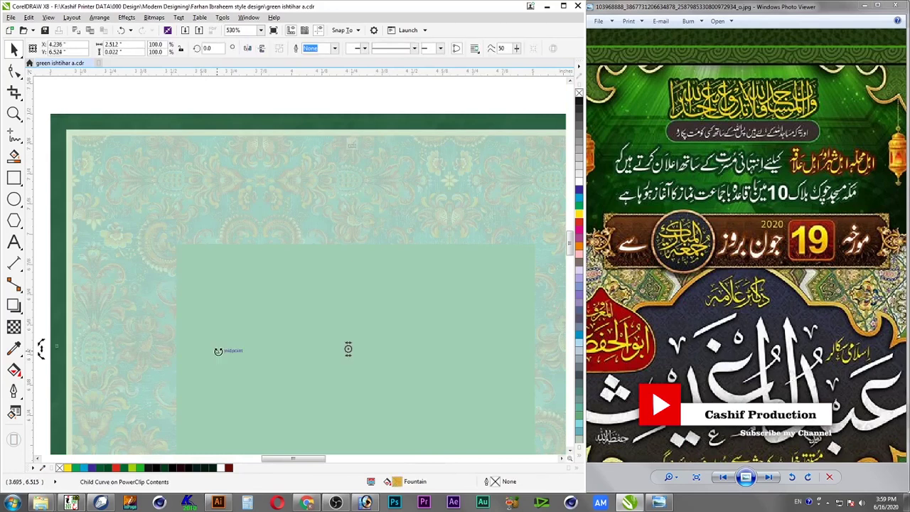
{"action": "key", "text": "Escape"}
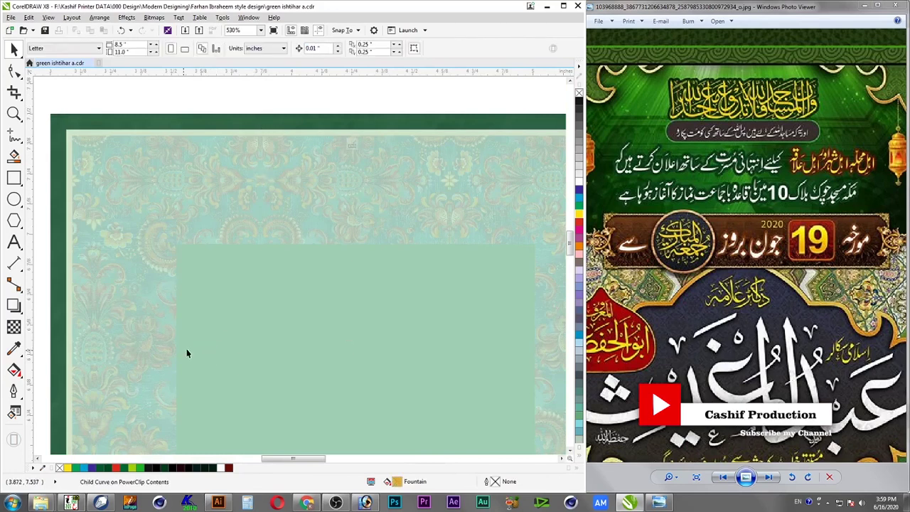
{"action": "left_click", "coordinate": [94, 339], "text": "ctrl"}
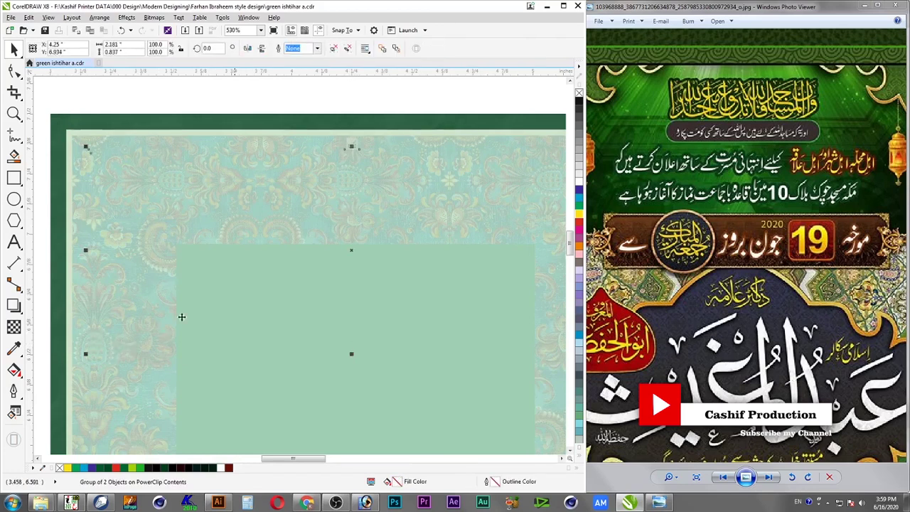
{"action": "left_click", "coordinate": [244, 101]}
{"action": "scroll", "coordinate": [247, 114], "scroll_direction": "down", "scroll_amount": 3}
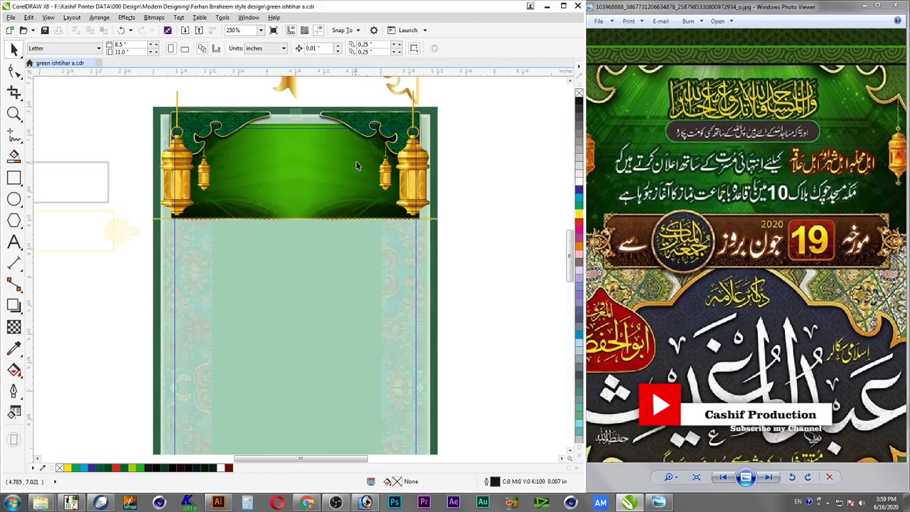
Select the gold ribbon curve in the top frame, restoring it after an accidental delete
{"action": "left_click", "coordinate": [288, 88]}
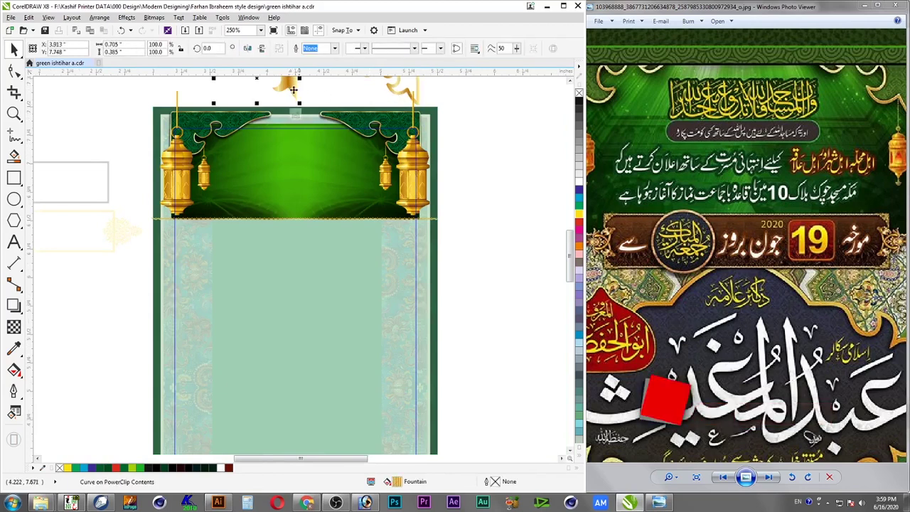
{"action": "right_click", "coordinate": [288, 87]}
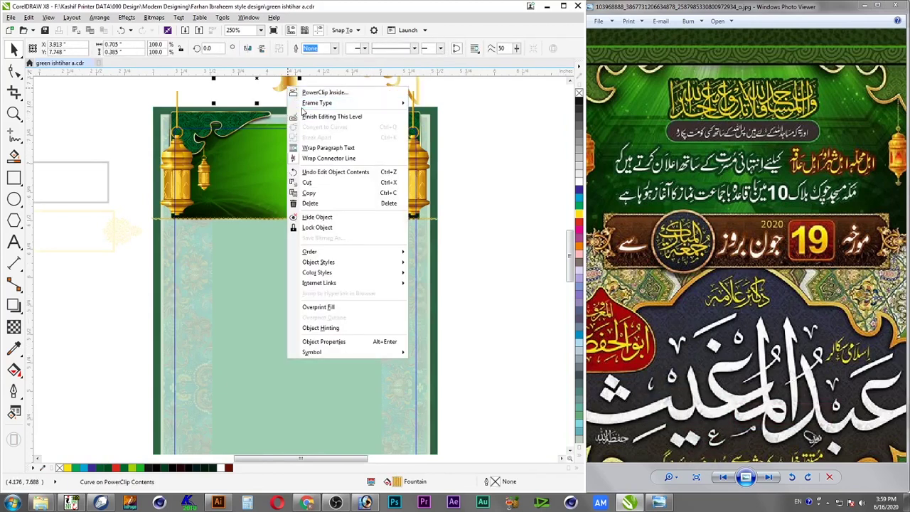
{"action": "left_click", "coordinate": [329, 203]}
{"action": "key", "text": "ctrl+z"}
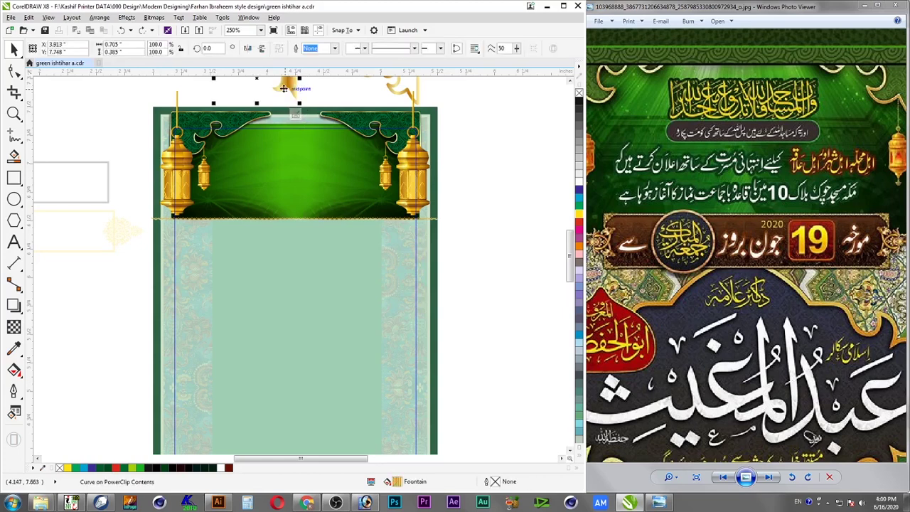
Copy the ribbon curve out of the PowerClip and paste it onto the black rectangle
{"action": "right_click", "coordinate": [287, 89]}
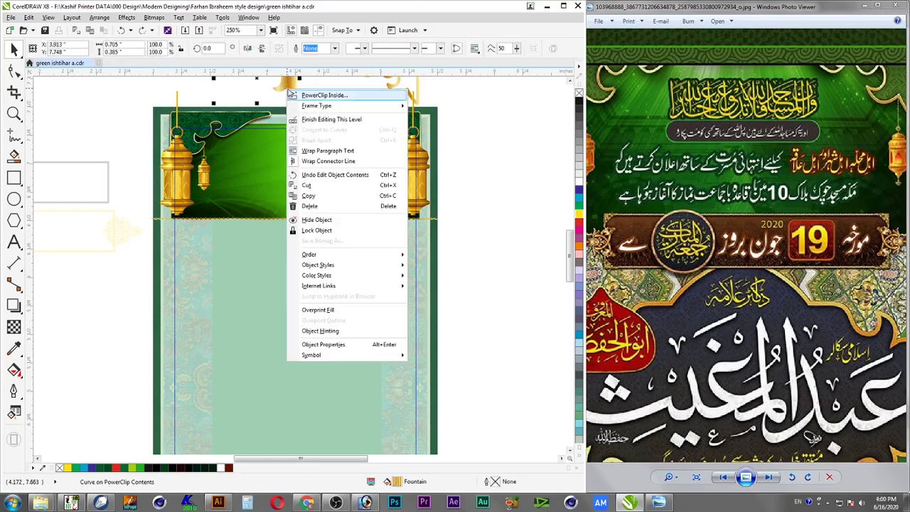
{"action": "left_click", "coordinate": [315, 196]}
{"action": "left_click", "coordinate": [139, 109], "text": "ctrl"}
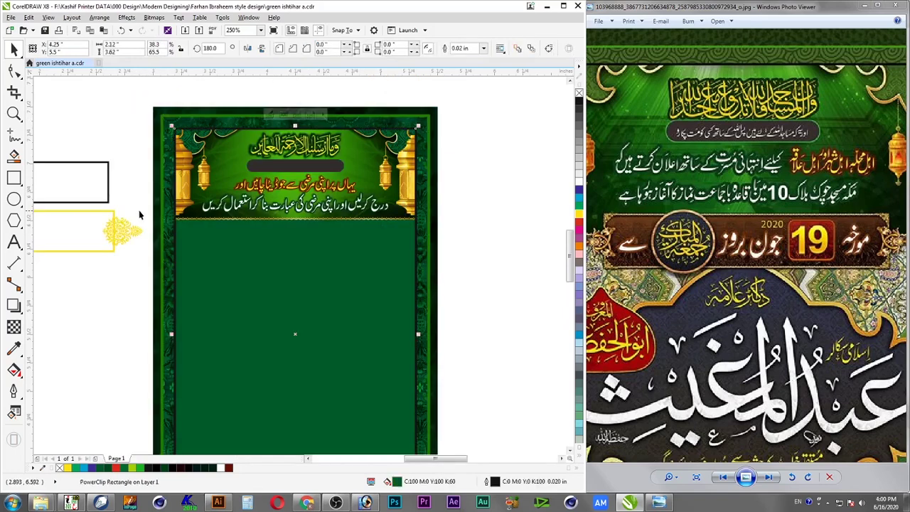
{"action": "key", "text": "ctrl+v"}
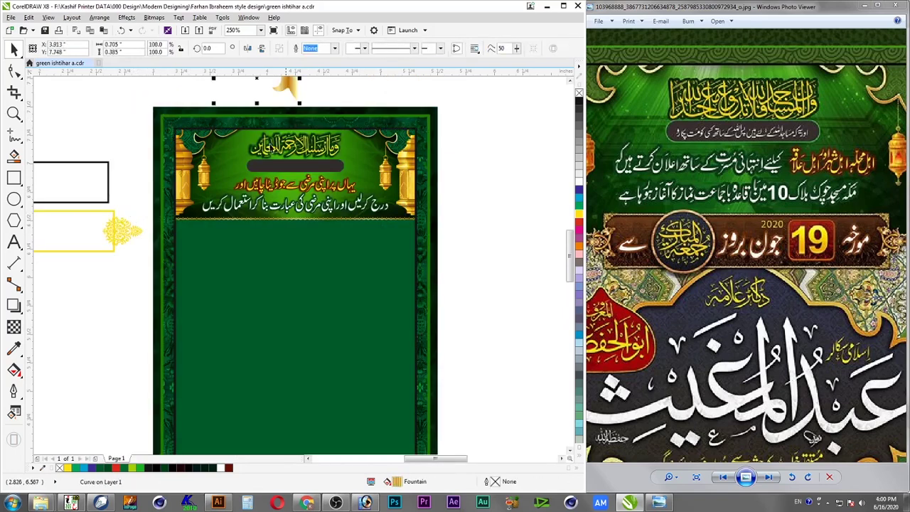
{"action": "left_click_drag", "start_coordinate": [289, 89], "coordinate": [119, 174]}
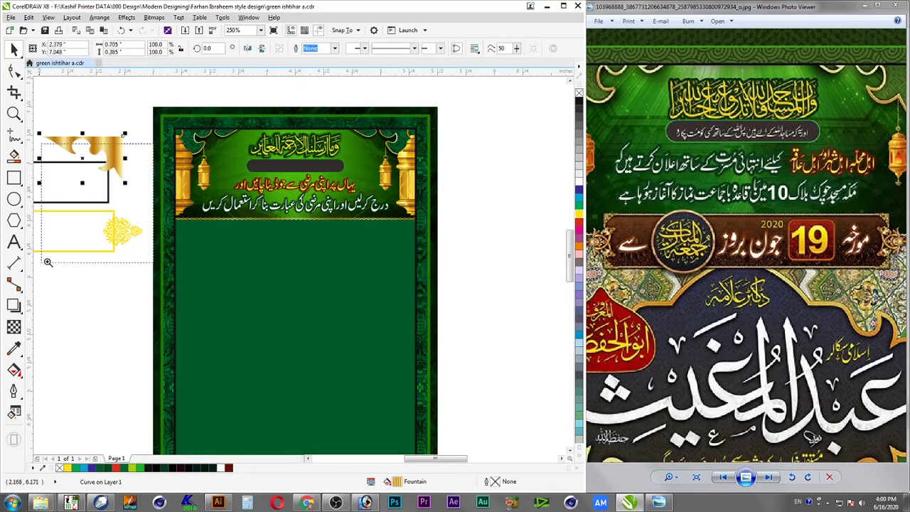
Copy the gold ribbon's gradient fill onto the yellow end ornament group
{"action": "scroll", "coordinate": [209, 269], "scroll_direction": "left", "scroll_amount": 1}
{"action": "left_click_drag", "start_coordinate": [209, 268], "coordinate": [43, 142]}
{"action": "left_click", "coordinate": [441, 315]}
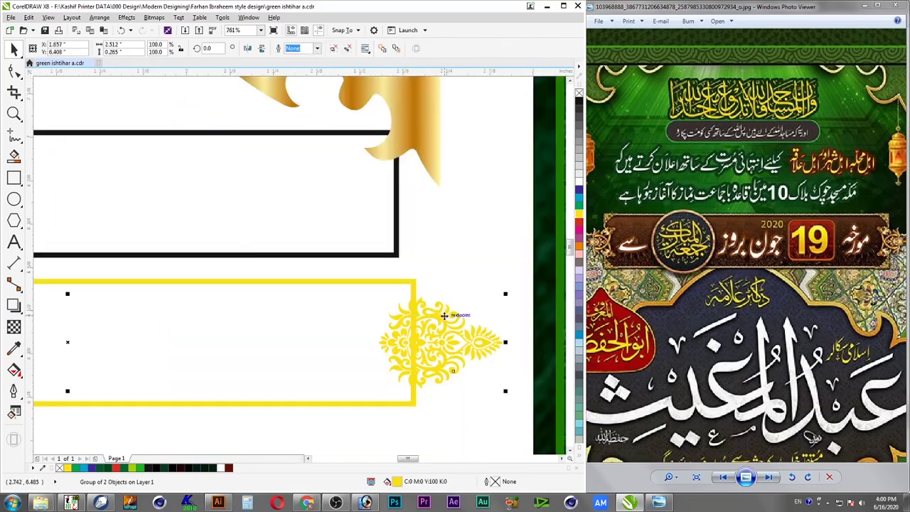
{"action": "key", "text": "alt+e"}
{"action": "key", "text": "m"}
{"action": "left_click", "coordinate": [213, 240]}
{"action": "left_click", "coordinate": [305, 272]}
{"action": "left_click", "coordinate": [414, 116]}
{"action": "left_click", "coordinate": [471, 272]}
Copy the gold ornament's outline onto the yellow banner rectangle's edge
{"action": "scroll", "coordinate": [429, 296], "scroll_direction": "down", "scroll_amount": 2}
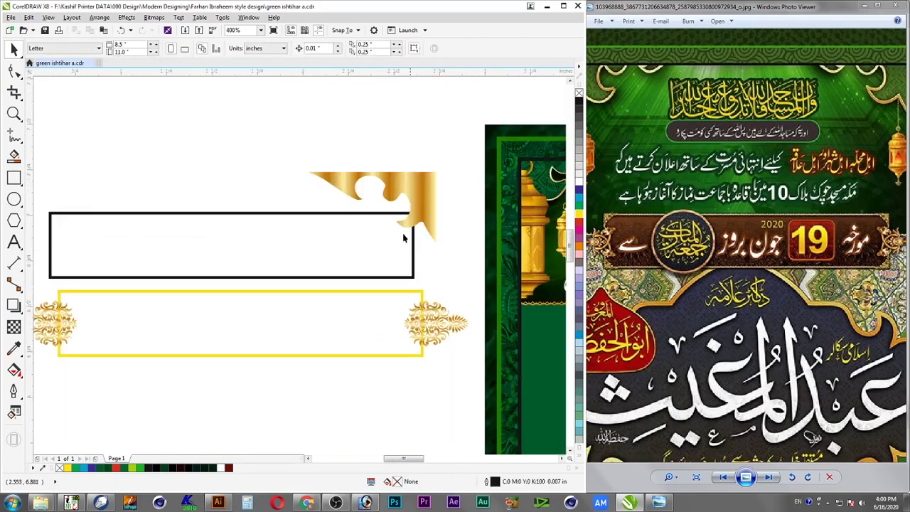
{"action": "left_click_drag", "start_coordinate": [487, 146], "coordinate": [34, 385]}
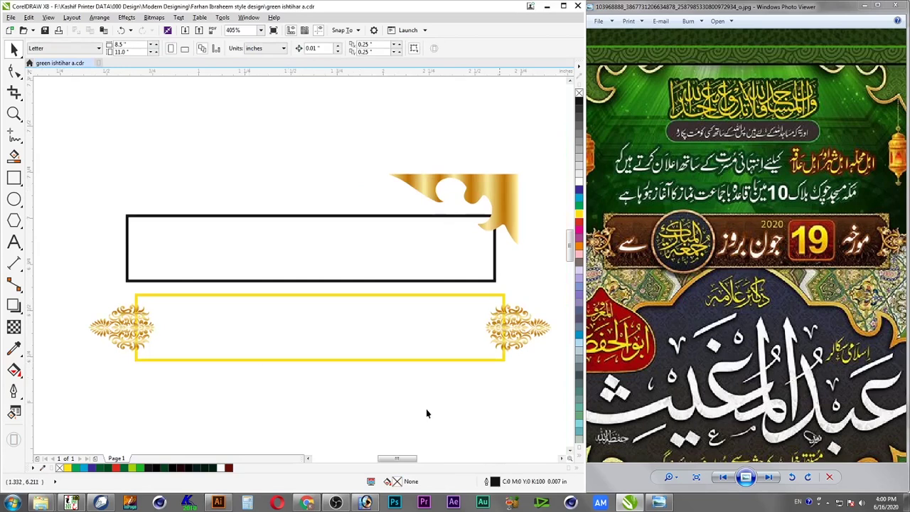
{"action": "left_click", "coordinate": [522, 329]}
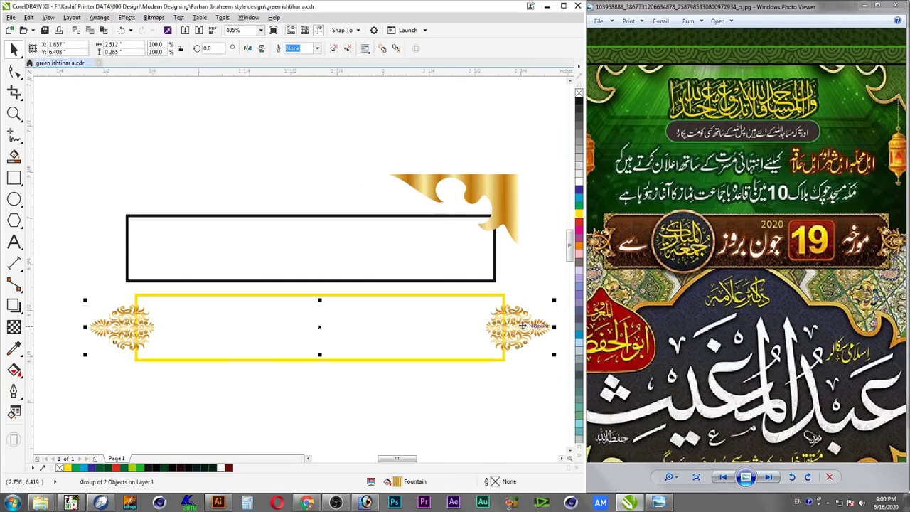
{"action": "left_click", "coordinate": [451, 369]}
{"action": "left_click", "coordinate": [451, 360]}
{"action": "key", "text": "alt+e"}
{"action": "key", "text": "m"}
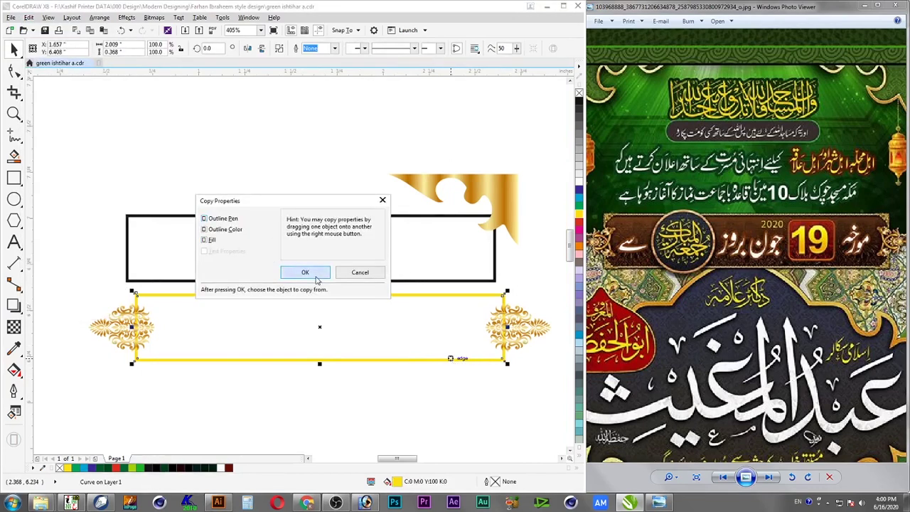
{"action": "left_click", "coordinate": [306, 272]}
{"action": "left_click", "coordinate": [473, 188]}
{"action": "key", "text": "Escape"}
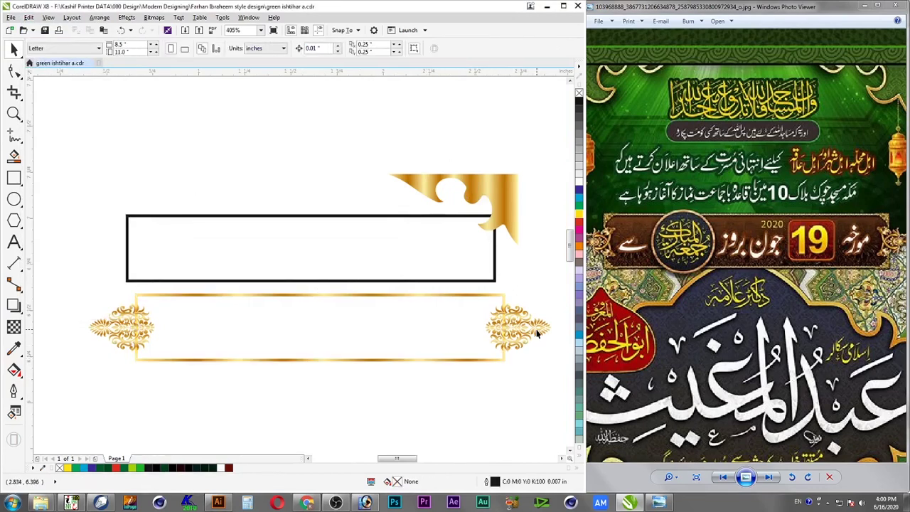
{"action": "left_click", "coordinate": [468, 360]}
{"action": "left_click", "coordinate": [535, 327], "text": "shift"}
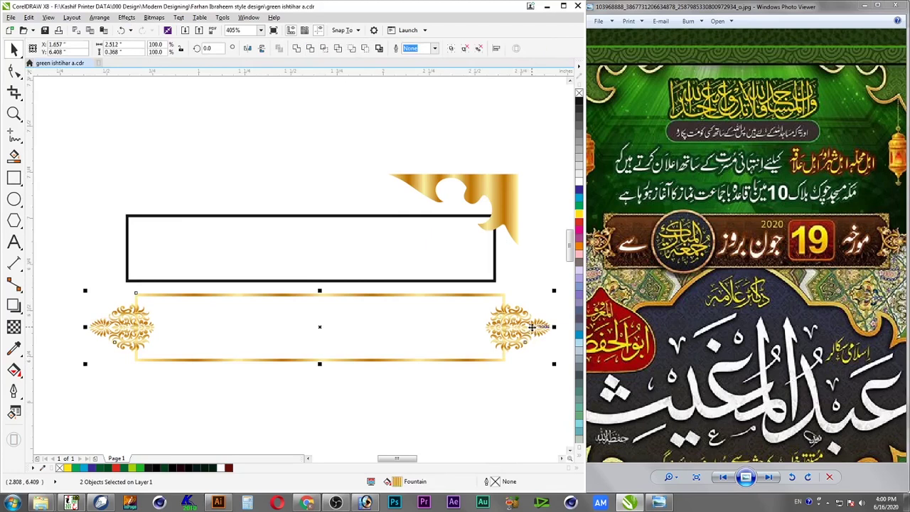
Try removing a stop from the gold gradient, then discard the change
{"action": "key", "text": "F11"}
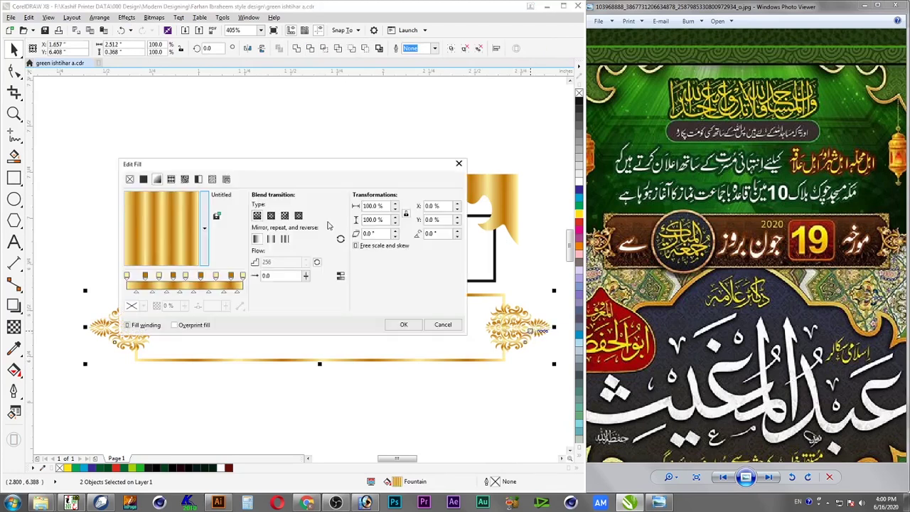
{"action": "double_click", "coordinate": [146, 277]}
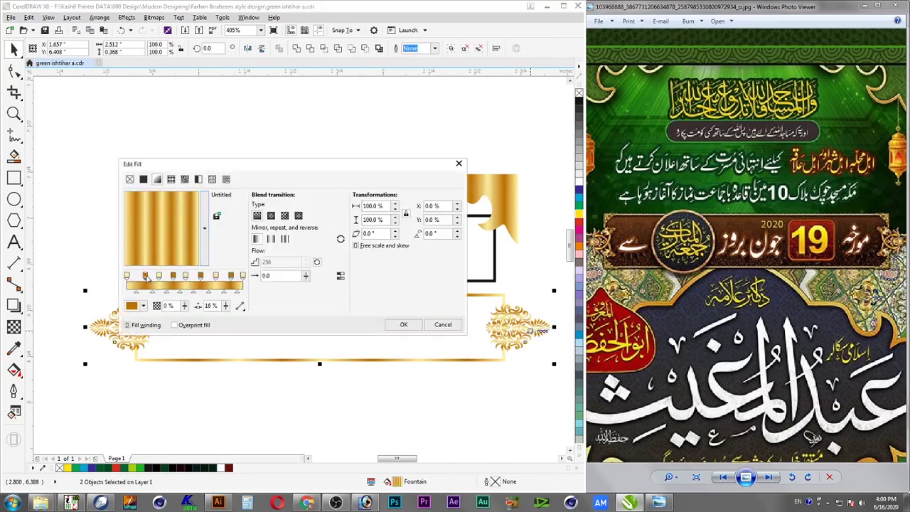
{"action": "left_click", "coordinate": [159, 277]}
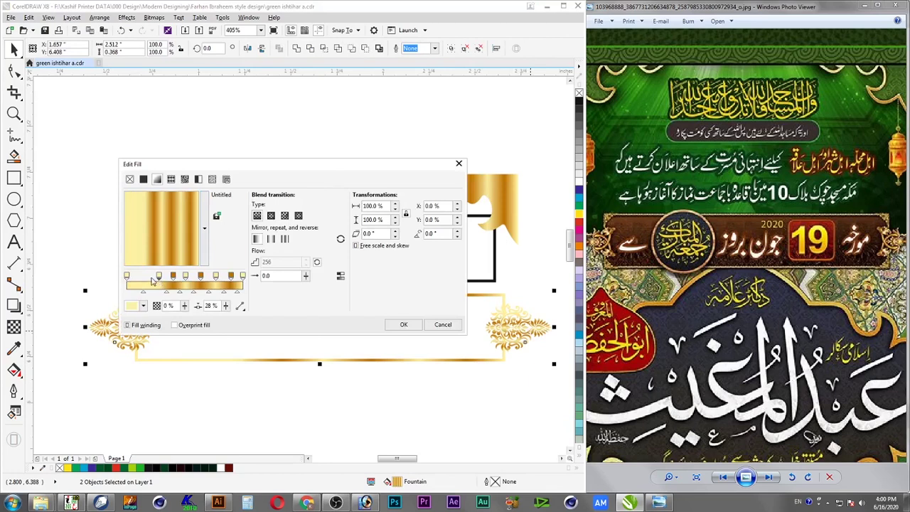
{"action": "left_click", "coordinate": [450, 325]}
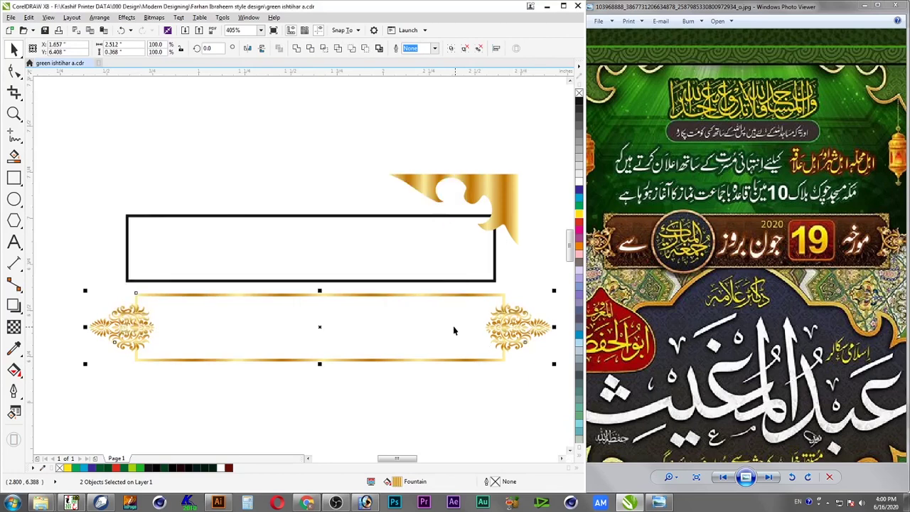
Delete four gold gradient stops and shift the remaining stops, one to 28%
{"action": "key", "text": "F11"}
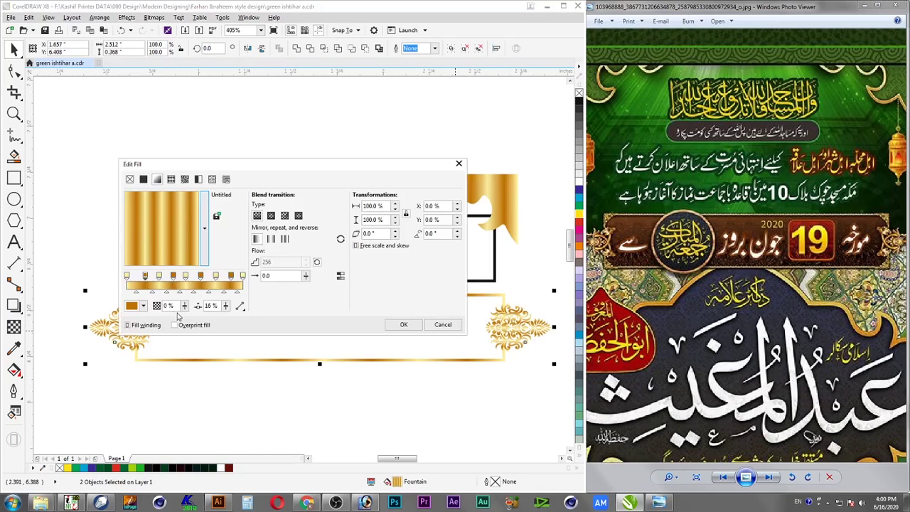
{"action": "double_click", "coordinate": [160, 277]}
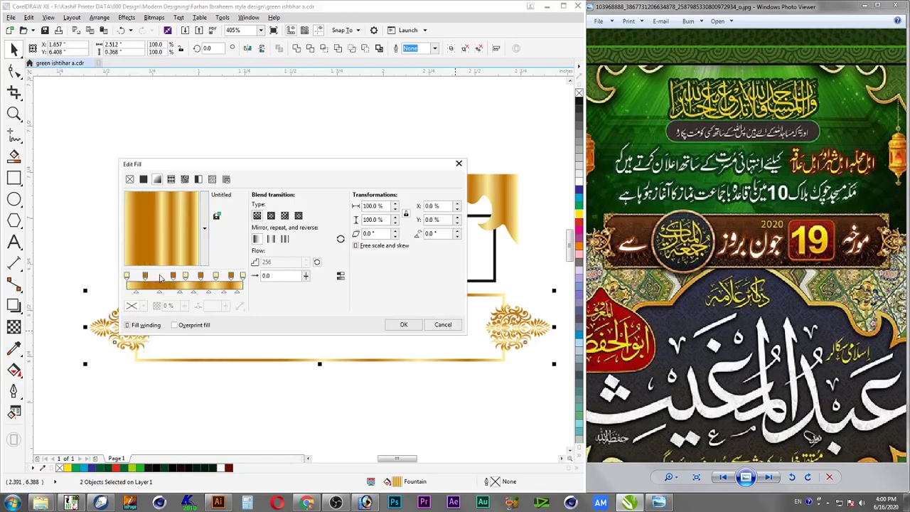
{"action": "double_click", "coordinate": [175, 277]}
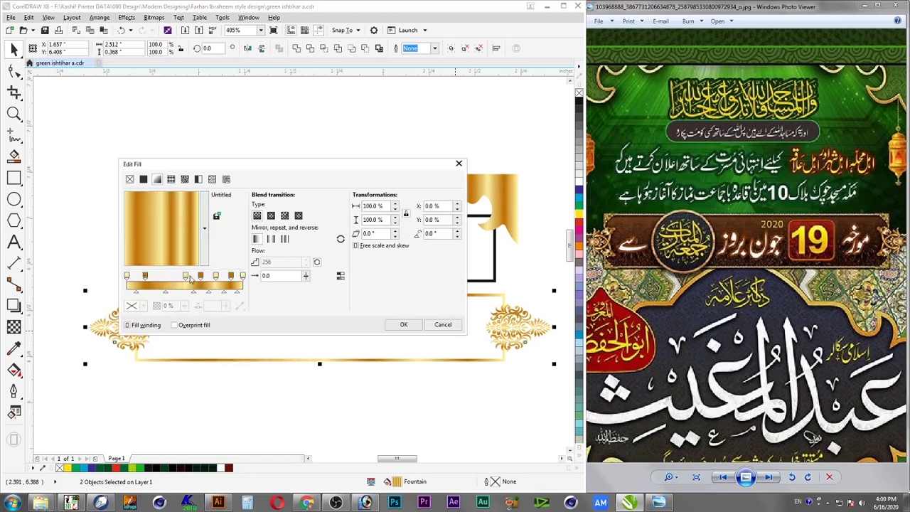
{"action": "double_click", "coordinate": [186, 277]}
{"action": "double_click", "coordinate": [201, 277]}
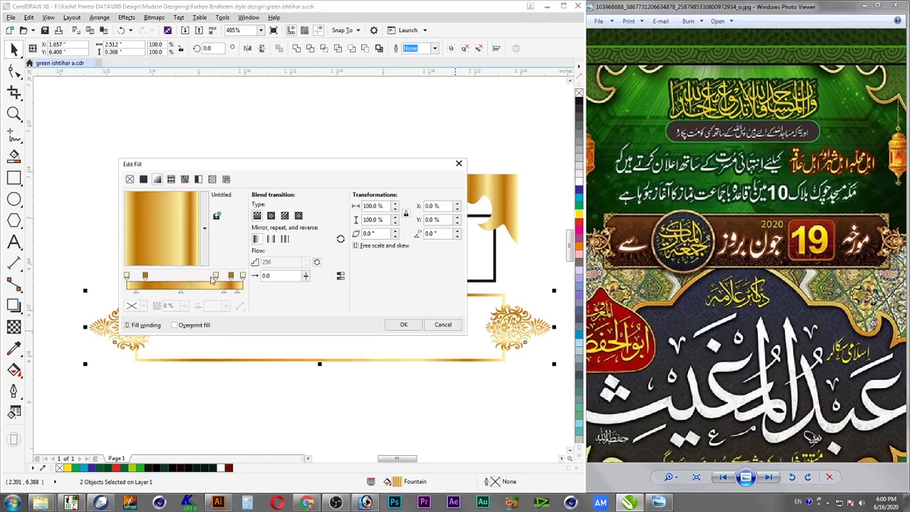
{"action": "mouse_move", "coordinate": [216, 276]}
{"action": "left_mouse_down"}
{"action": "mouse_move", "coordinate": [187, 277]}
{"action": "mouse_move", "coordinate": [220, 278]}
{"action": "left_mouse_up"}
{"action": "left_click_drag", "start_coordinate": [146, 277], "coordinate": [156, 278]}
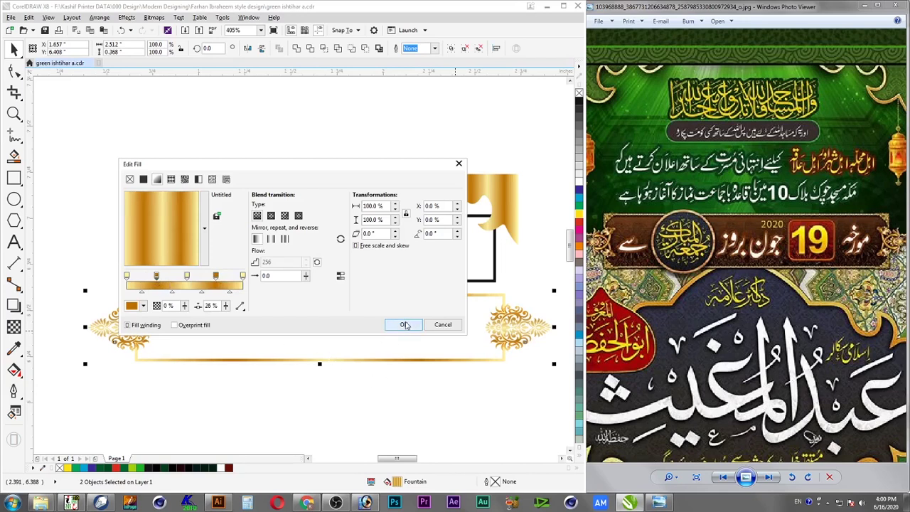
Remove one more stop, set stops at 76% and 26%, and apply as a radial gradient
{"action": "double_click", "coordinate": [216, 276]}
{"action": "left_click_drag", "start_coordinate": [190, 279], "coordinate": [215, 278]}
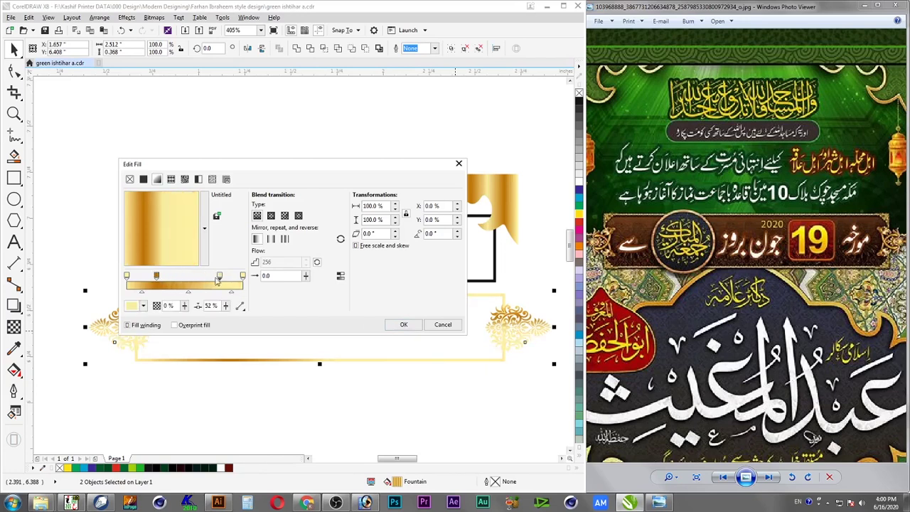
{"action": "left_click_drag", "start_coordinate": [156, 277], "coordinate": [191, 280]}
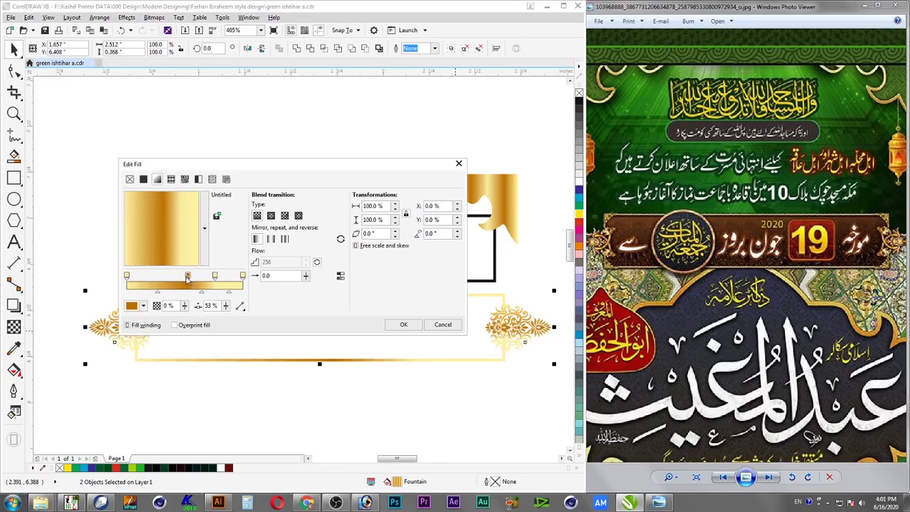
{"action": "left_click", "coordinate": [271, 215]}
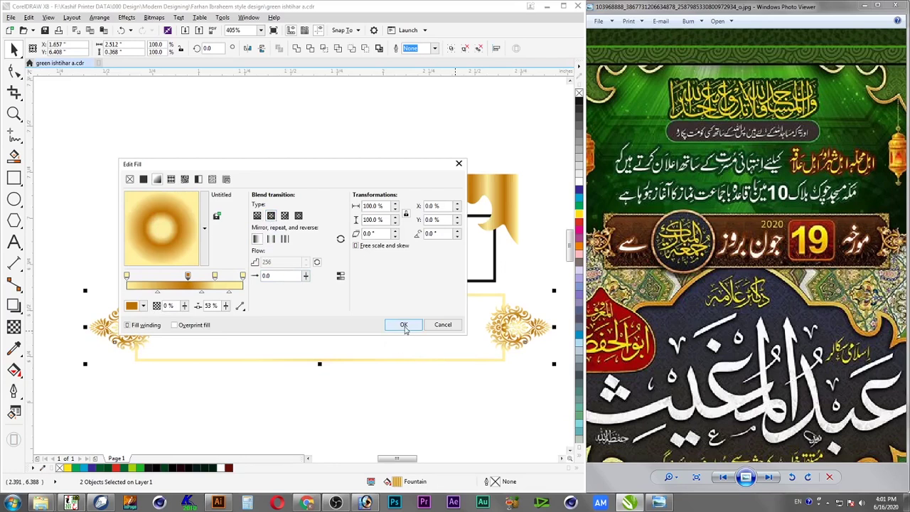
{"action": "left_click", "coordinate": [404, 324]}
Select the golden frame and start copying properties onto it from another object
{"action": "left_click", "coordinate": [460, 362]}
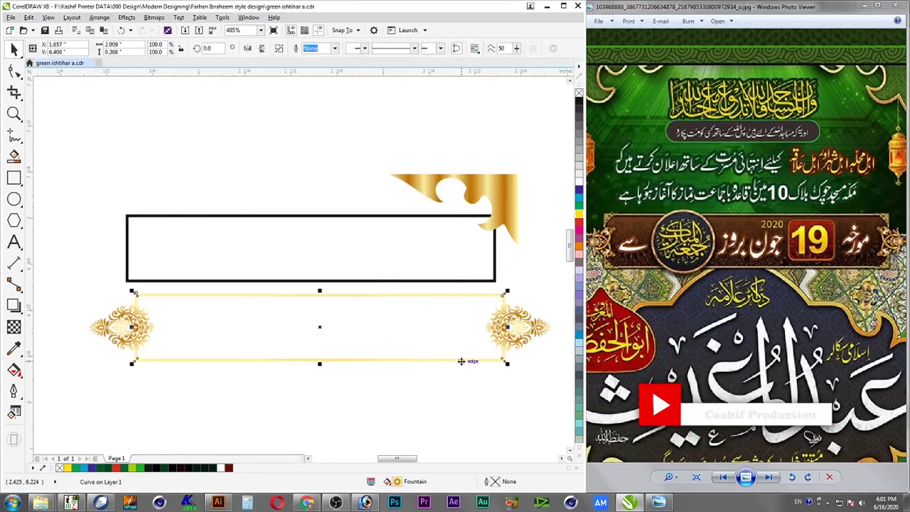
{"action": "key", "text": "alt+e"}
{"action": "key", "text": "m"}
{"action": "left_click", "coordinate": [305, 272]}
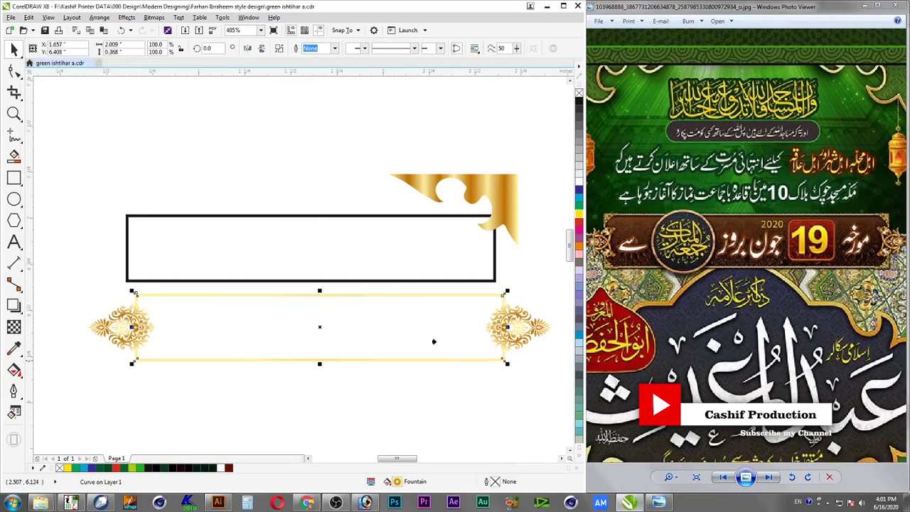
{"action": "left_click", "coordinate": [539, 359]}
{"action": "left_click", "coordinate": [500, 359]}
{"action": "left_click", "coordinate": [491, 366]}
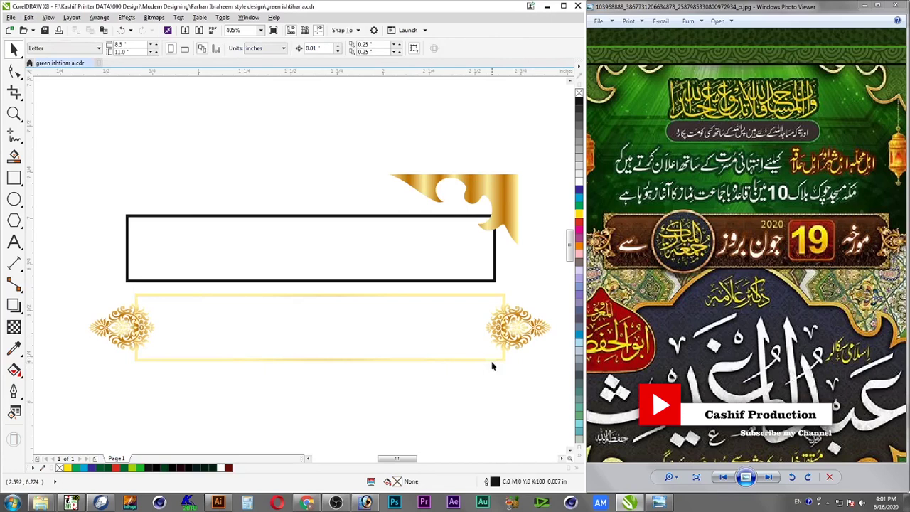
{"action": "left_click", "coordinate": [487, 360]}
{"action": "scroll", "coordinate": [555, 352], "scroll_direction": "up", "scroll_amount": 3}
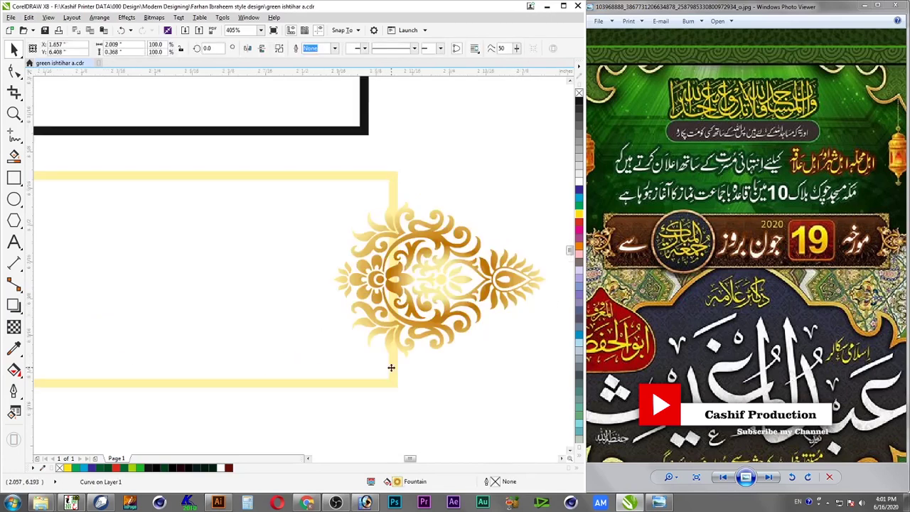
{"action": "scroll", "coordinate": [403, 386], "scroll_direction": "down", "scroll_amount": 4}
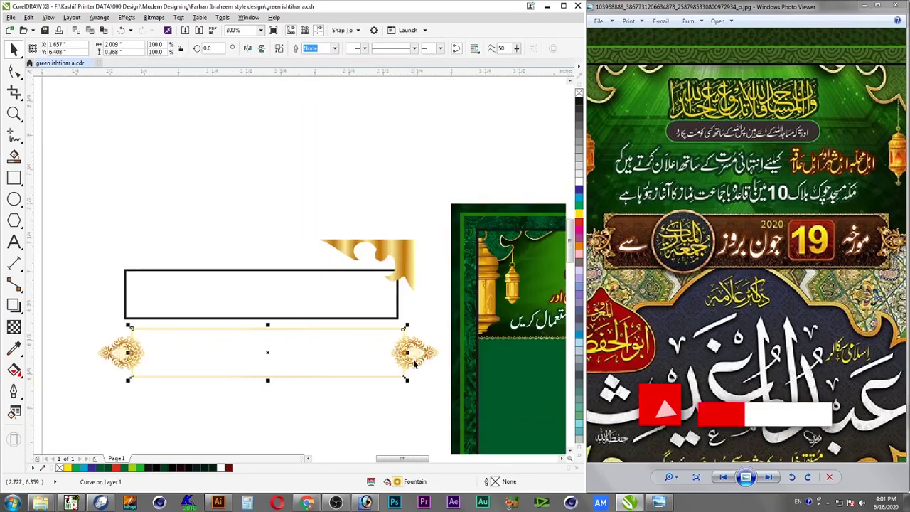
{"action": "key", "text": "super"}
Select the black rectangle and gold frame, briefly entering node editing, then reselect the frame
{"action": "left_click", "coordinate": [380, 307]}
{"action": "key", "text": "alt+e"}
{"action": "left_click", "coordinate": [381, 331]}
{"action": "double_click", "coordinate": [381, 331]}
{"action": "key", "text": "alt+e"}
{"action": "key", "text": "Escape"}
{"action": "key", "text": "space"}
{"action": "left_click", "coordinate": [366, 338]}
{"action": "left_click", "coordinate": [366, 335]}
Copy the gold ornament's properties onto the frame, then select the black rectangle
{"action": "key", "text": "alt+e"}
{"action": "key", "text": "m"}
{"action": "left_click", "coordinate": [307, 273]}
{"action": "left_click", "coordinate": [390, 251]}
{"action": "left_click_drag", "start_coordinate": [449, 296], "coordinate": [87, 393]}
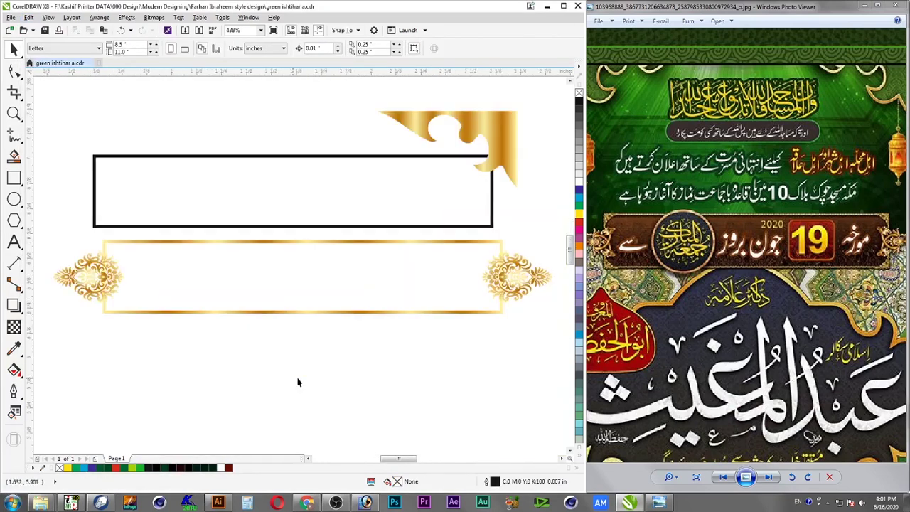
{"action": "left_click", "coordinate": [234, 227]}
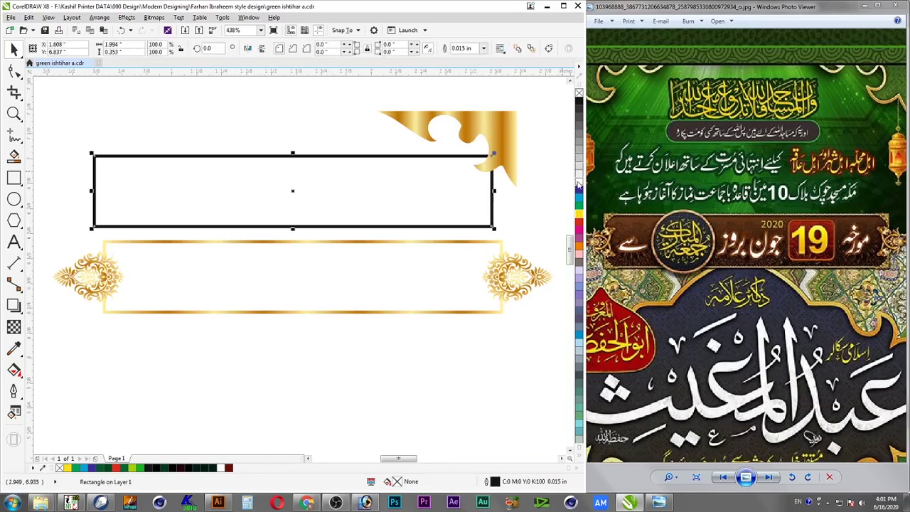
Fill the rectangle yellow with no outline and give its gradient a 90° rotation
{"action": "left_click", "coordinate": [580, 215]}
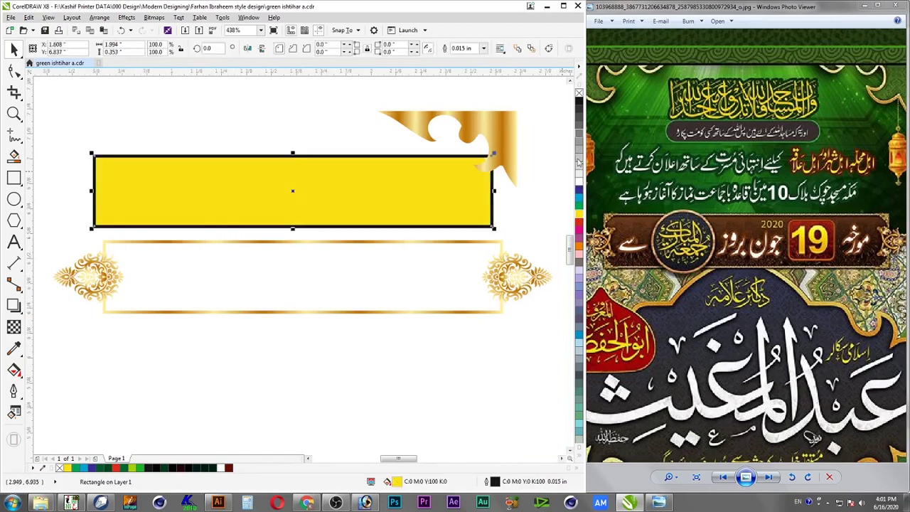
{"action": "right_click", "coordinate": [579, 93]}
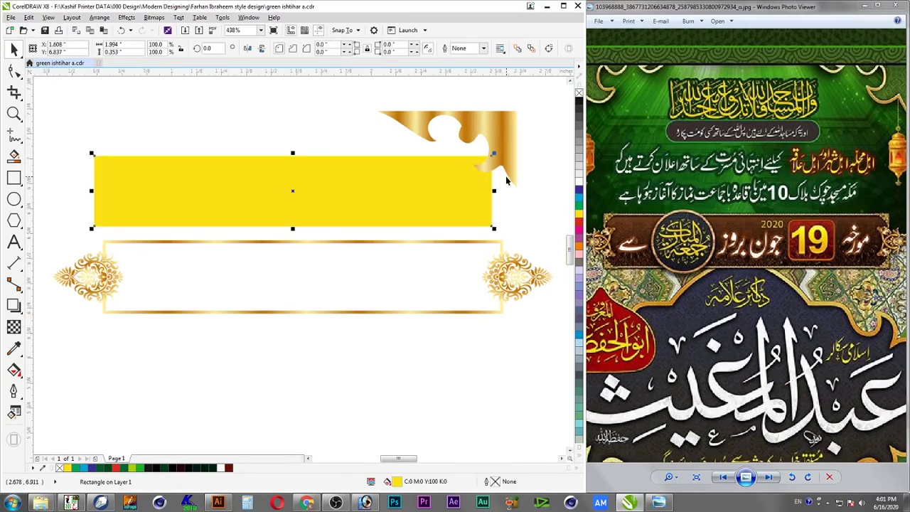
{"action": "key", "text": "F11"}
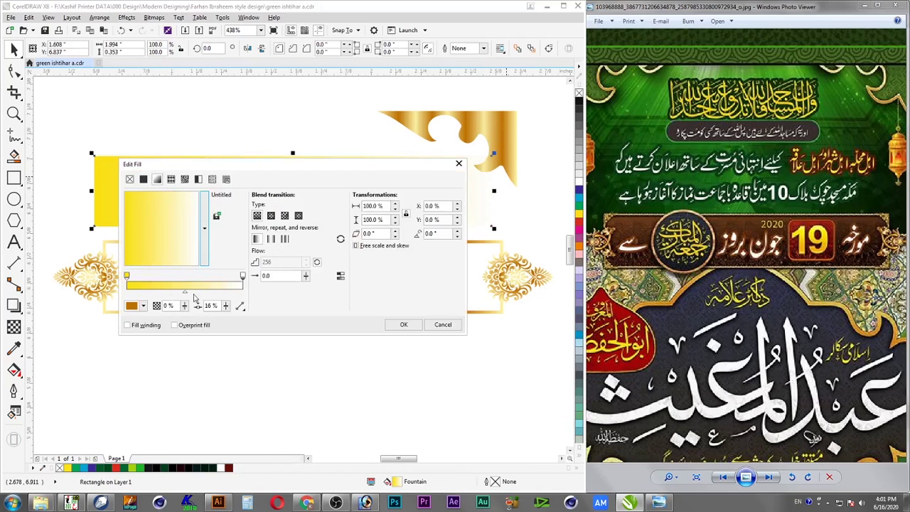
{"action": "left_click", "coordinate": [435, 234]}
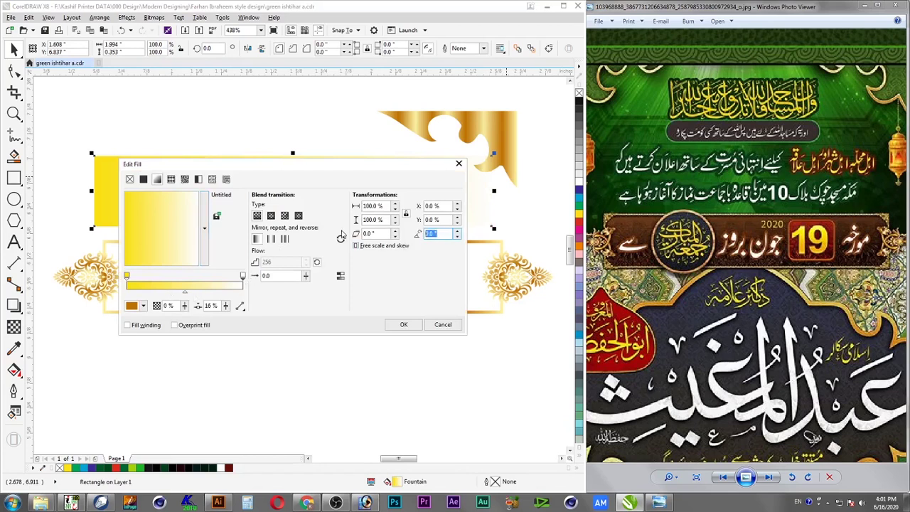
{"action": "type", "text": "90"}
{"action": "key", "text": "Tab"}
Set the gradient's end colour stop to magenta 100 and yellow 100
{"action": "left_click", "coordinate": [239, 283]}
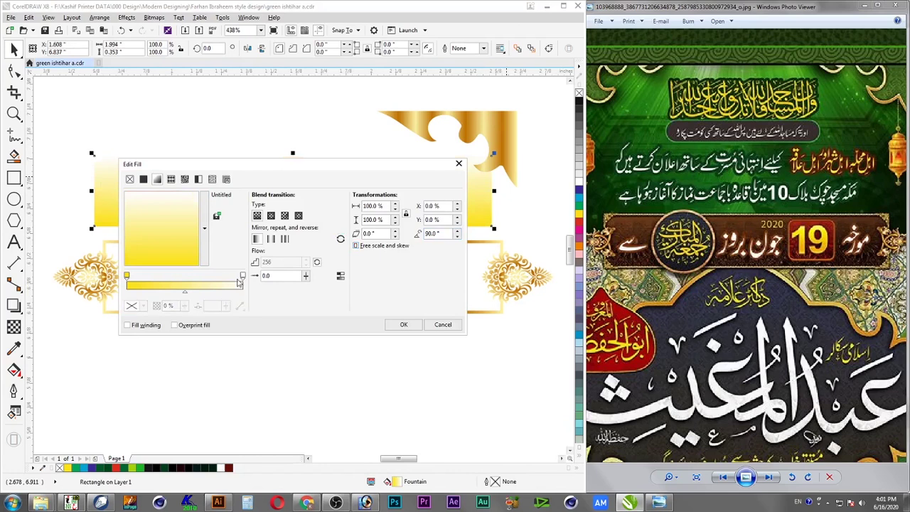
{"action": "left_click", "coordinate": [242, 276]}
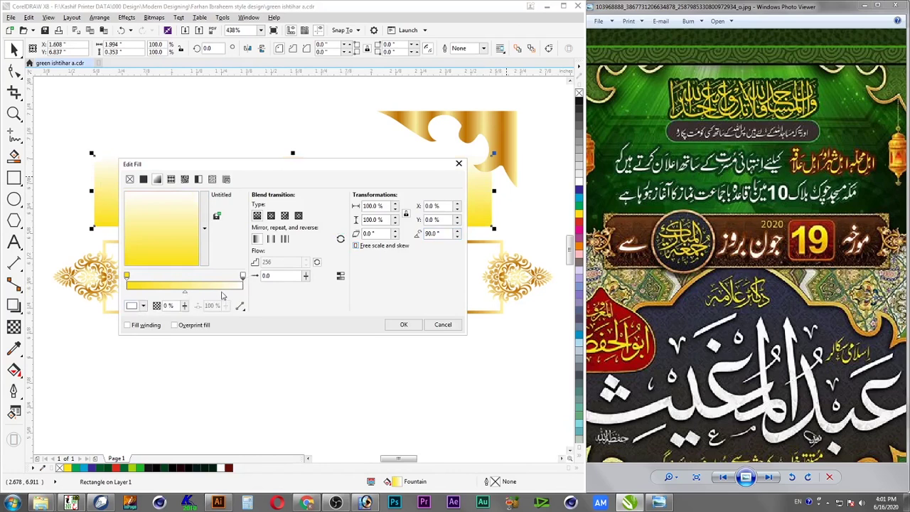
{"action": "left_click", "coordinate": [138, 306]}
{"action": "left_click", "coordinate": [219, 359]}
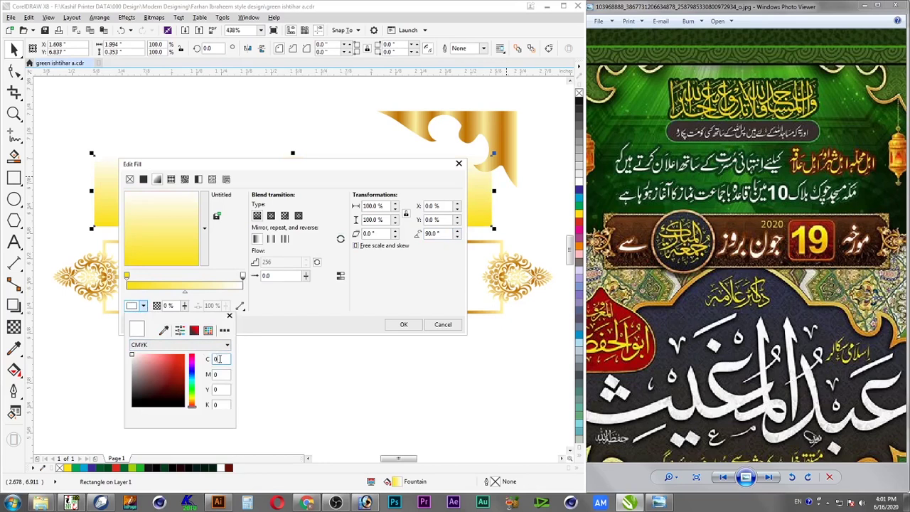
{"action": "key", "text": "Tab"}
{"action": "type", "text": "100"}
{"action": "key", "text": "Tab"}
{"action": "type", "text": "80"}
{"action": "key", "text": "Tab"}
{"action": "key", "text": "shift+Tab"}
{"action": "type", "text": "100"}
{"action": "key", "text": "shift+Tab"}
Finish the end colour at black 70 and select the gradient's start stop for editing
{"action": "key", "text": "Tab"}
{"action": "key", "text": "Tab"}
{"action": "type", "text": "8"}
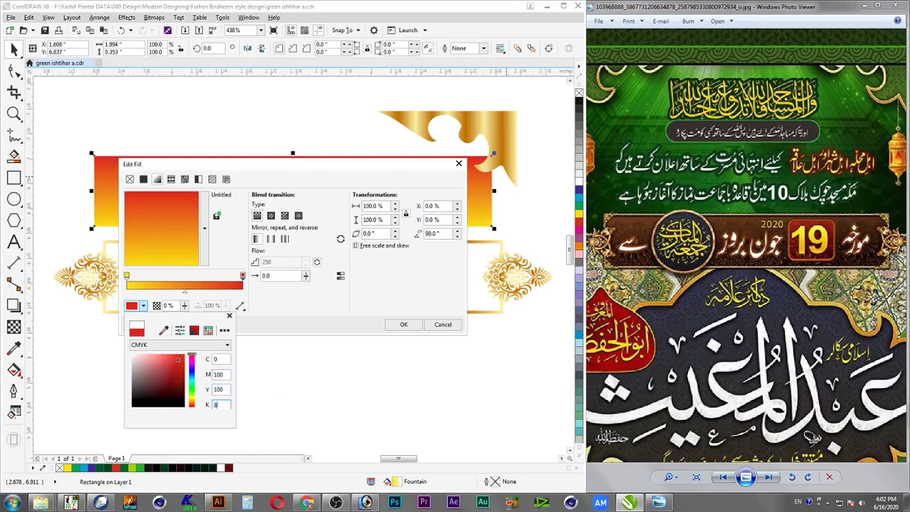
{"action": "type", "text": "0"}
{"action": "key", "text": "shift+Tab"}
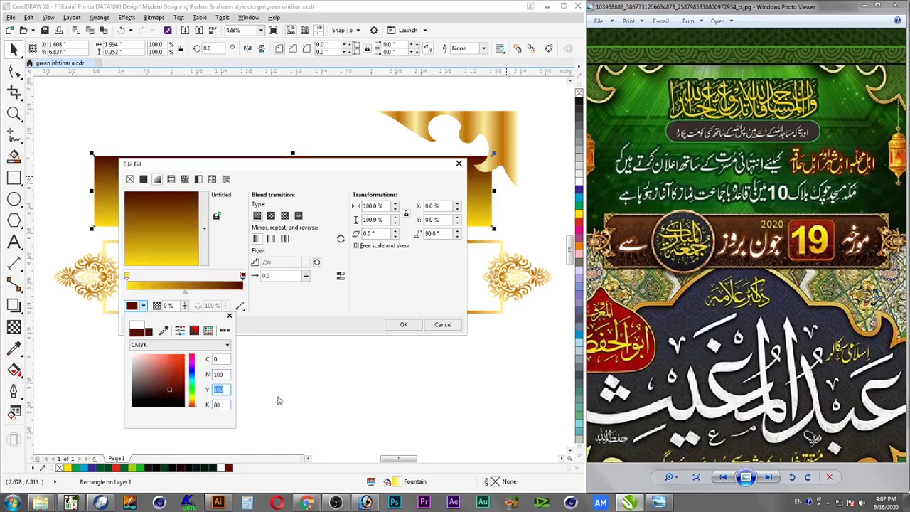
{"action": "key", "text": "shift+Tab"}
{"action": "key", "text": "Tab"}
{"action": "key", "text": "Tab"}
{"action": "type", "text": "70"}
{"action": "key", "text": "shift+Tab"}
{"action": "left_click", "coordinate": [270, 327]}
{"action": "left_click", "coordinate": [127, 276]}
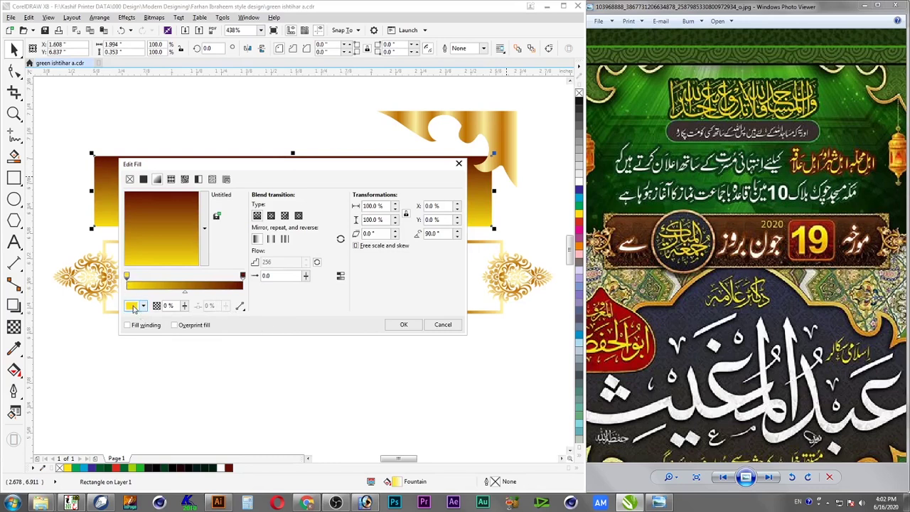
{"action": "left_click", "coordinate": [135, 307]}
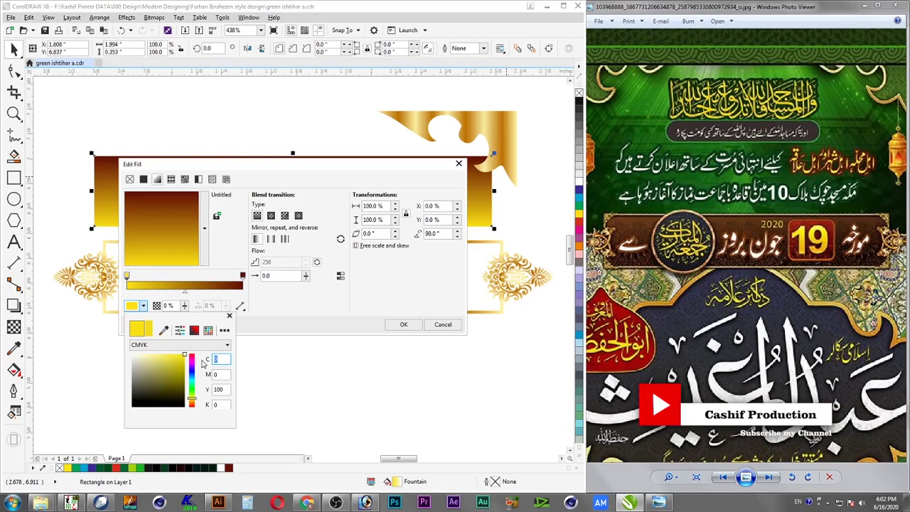
Make the gradient's start colour dark brown with magenta 100 and black 90
{"action": "key", "text": "Tab"}
{"action": "type", "text": "100"}
{"action": "key", "text": "Tab"}
{"action": "key", "text": "Tab"}
{"action": "key", "text": "shift+Tab"}
{"action": "key", "text": "Tab"}
{"action": "type", "text": "90"}
{"action": "key", "text": "Return"}
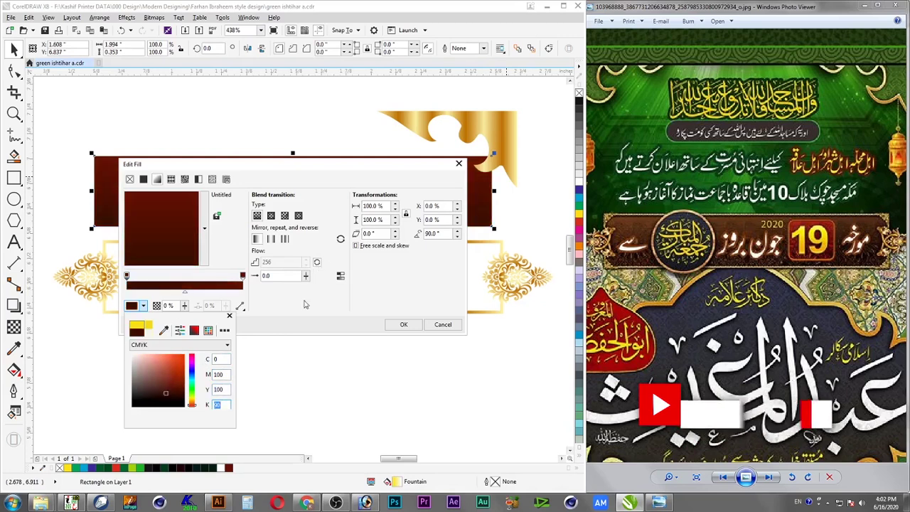
{"action": "left_click", "coordinate": [242, 275]}
Lower the end colour stop's magenta to 60 for a browner tone
{"action": "left_click", "coordinate": [243, 276]}
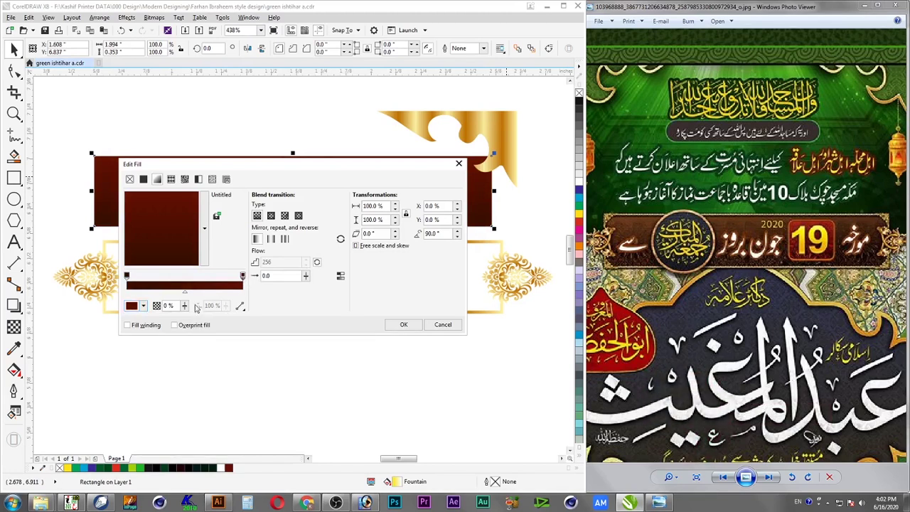
{"action": "left_click", "coordinate": [142, 307]}
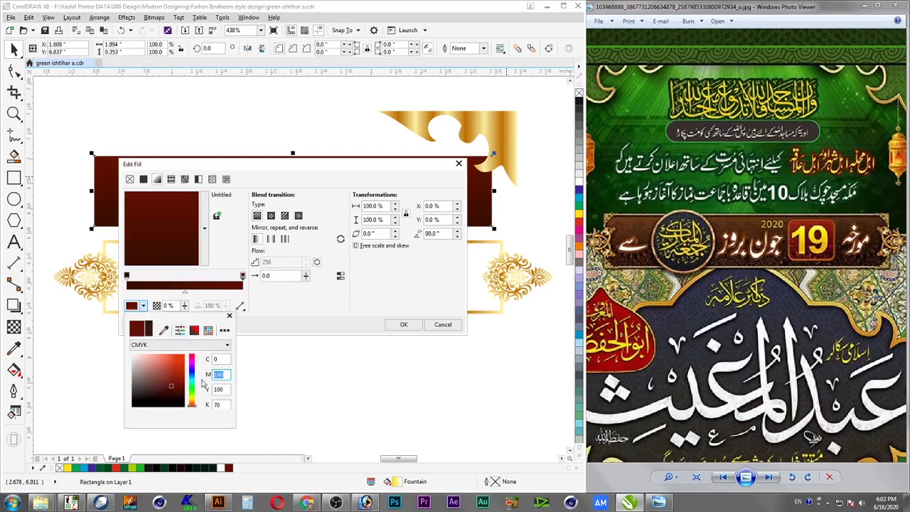
{"action": "key", "text": "Tab"}
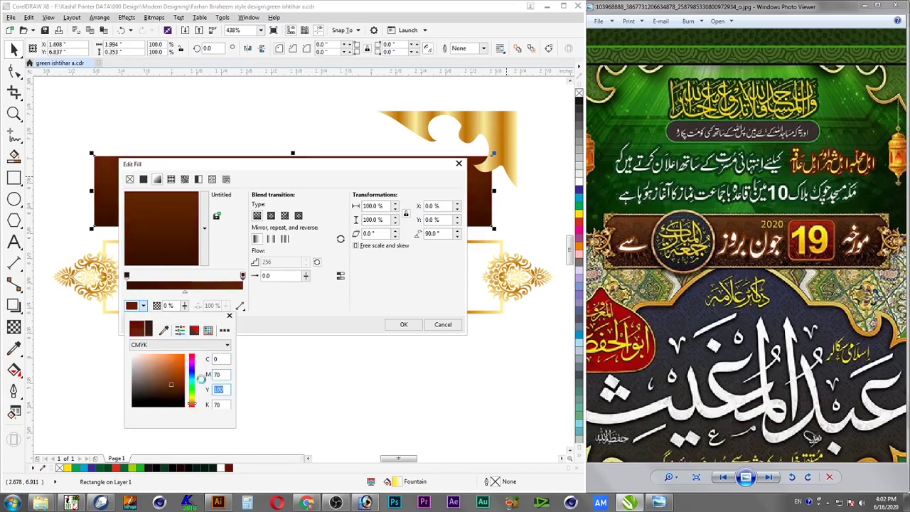
{"action": "key", "text": "shift+Tab"}
{"action": "type", "text": "60"}
{"action": "key", "text": "Tab"}
{"action": "left_click", "coordinate": [318, 322]}
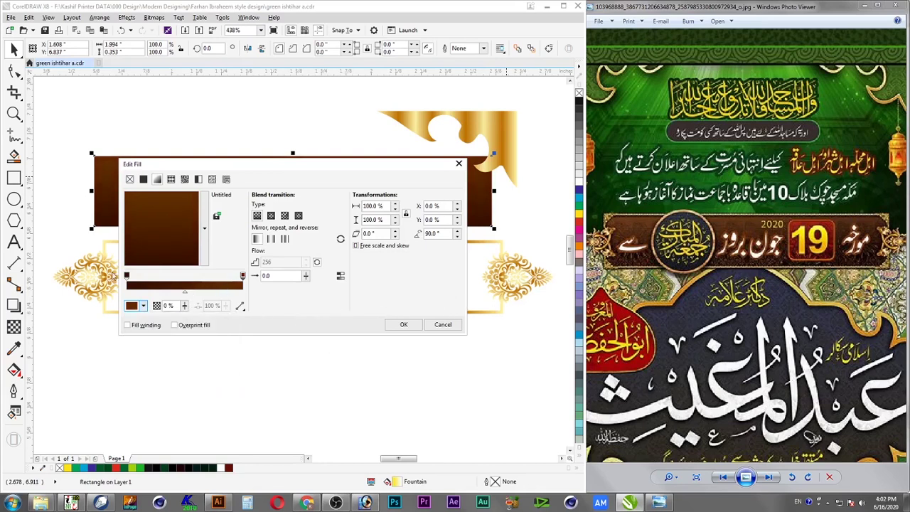
Set the start colour's magenta to 70 and apply the brown gradient fill
{"action": "left_click", "coordinate": [127, 276]}
{"action": "left_click", "coordinate": [132, 306]}
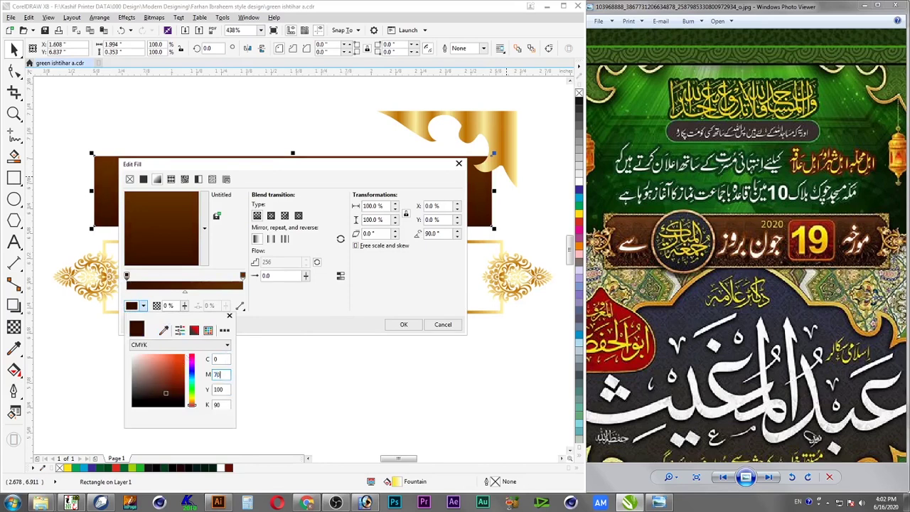
{"action": "type", "text": "70"}
{"action": "key", "text": "Tab"}
{"action": "left_click", "coordinate": [322, 300]}
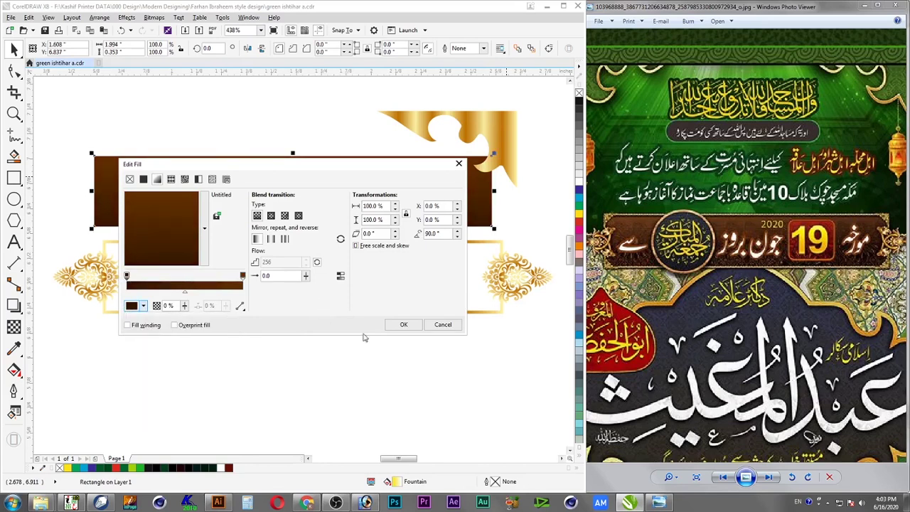
{"action": "left_click", "coordinate": [404, 325]}
Centre the brown rectangle horizontally and vertically on the gold frame
{"action": "left_click", "coordinate": [432, 358]}
{"action": "left_click", "coordinate": [402, 218]}
{"action": "left_click", "coordinate": [427, 311], "text": "shift"}
{"action": "key", "text": "c"}
{"action": "key", "text": "e"}
{"action": "left_click", "coordinate": [425, 291]}
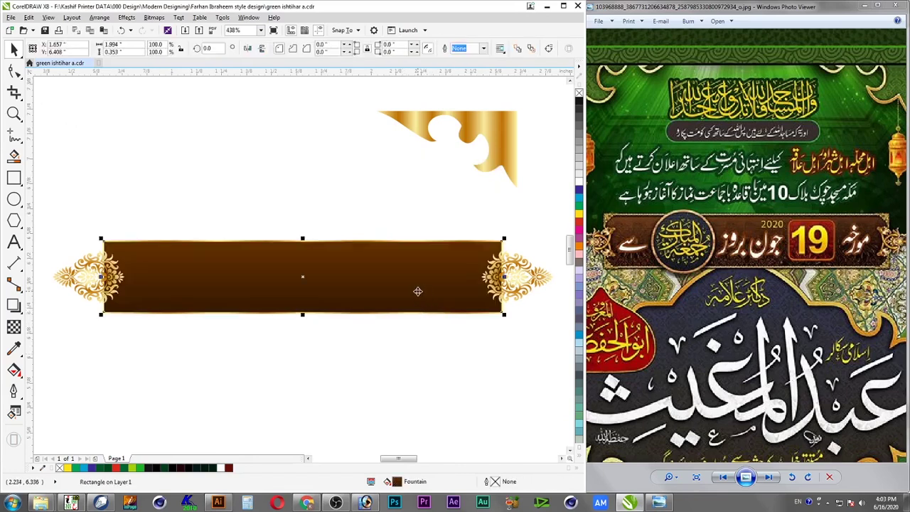
{"action": "left_click", "coordinate": [400, 220]}
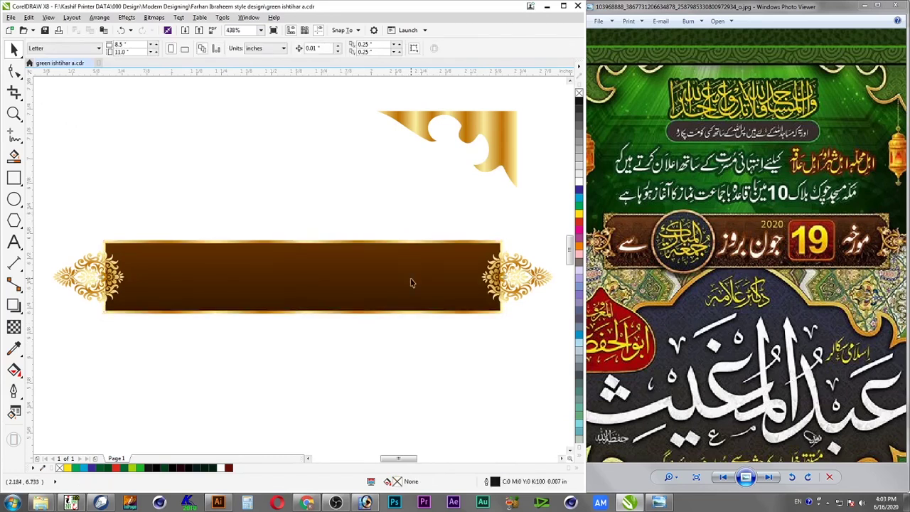
{"action": "left_click", "coordinate": [427, 243]}
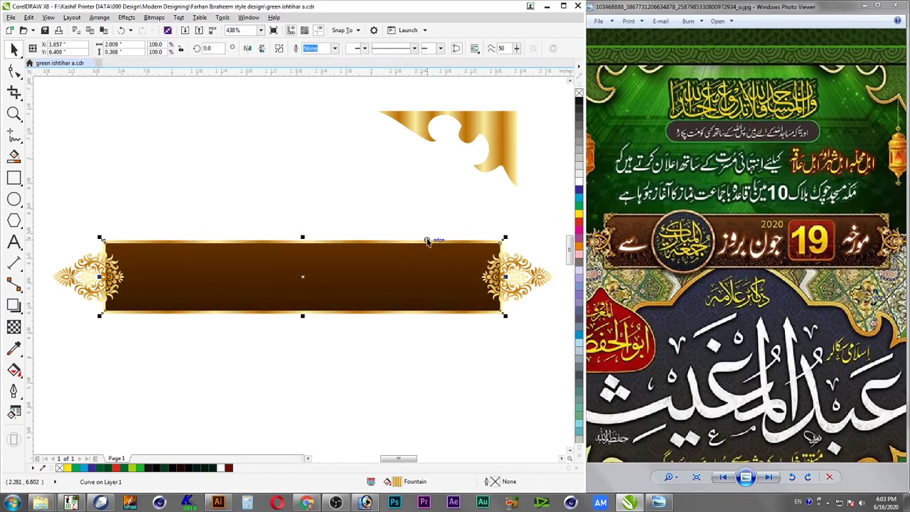
{"action": "left_click", "coordinate": [525, 290]}
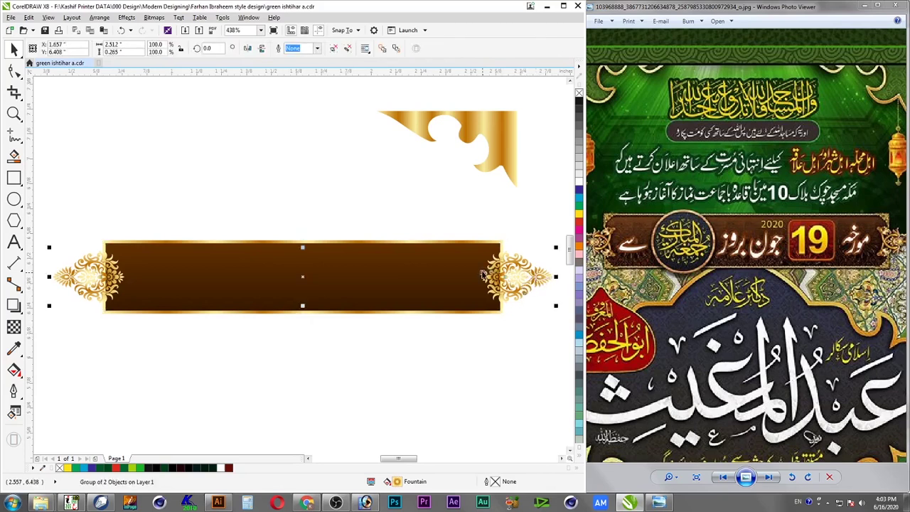
{"action": "left_click", "coordinate": [67, 106]}
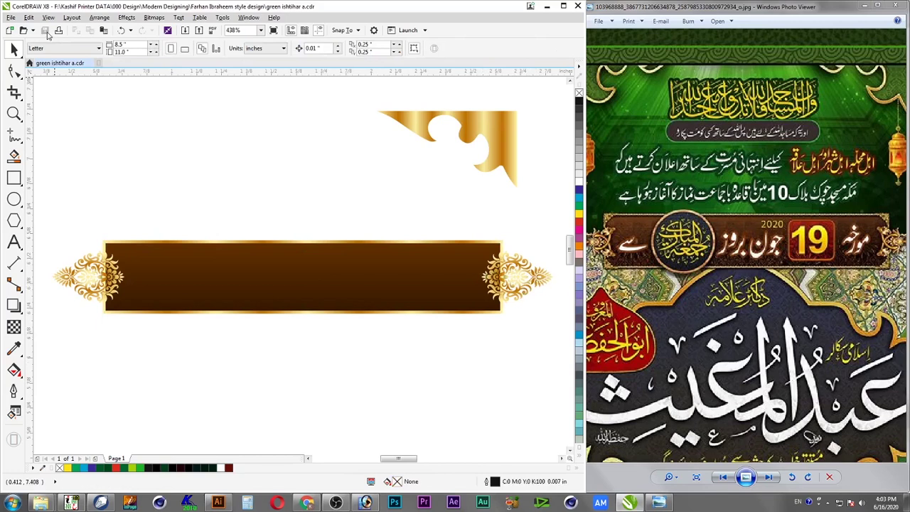
{"action": "left_click", "coordinate": [527, 285]}
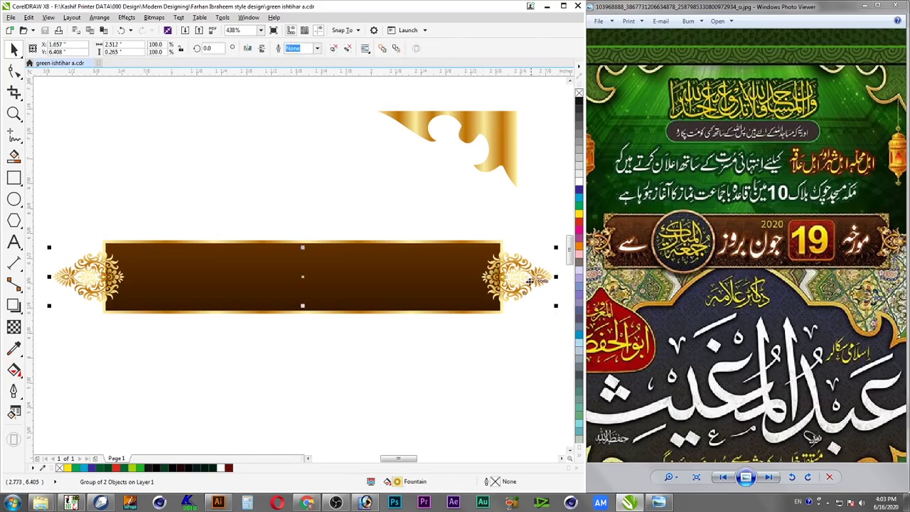
Add the Urdu text line 'اس کو امباس کرنا پڑے گا' below the banner
{"action": "left_click", "coordinate": [14, 241]}
{"action": "left_click", "coordinate": [164, 364]}
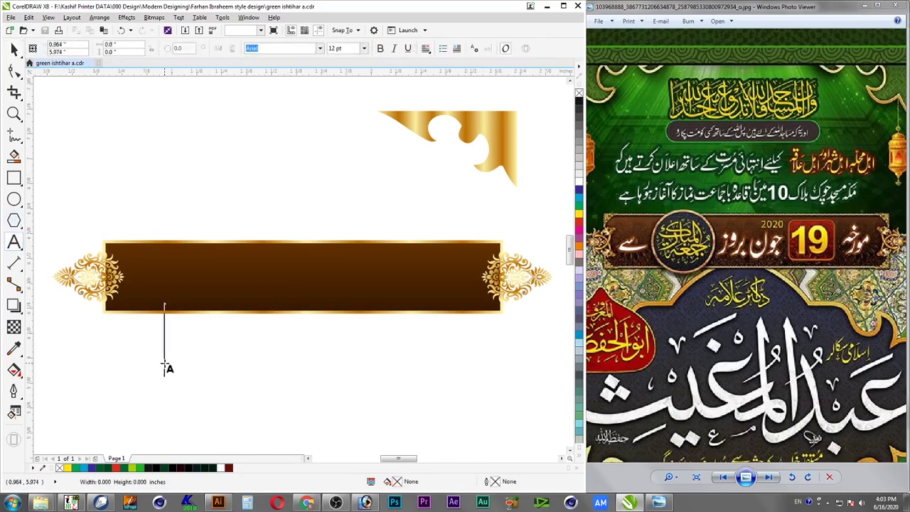
{"action": "key", "text": "alt+shift"}
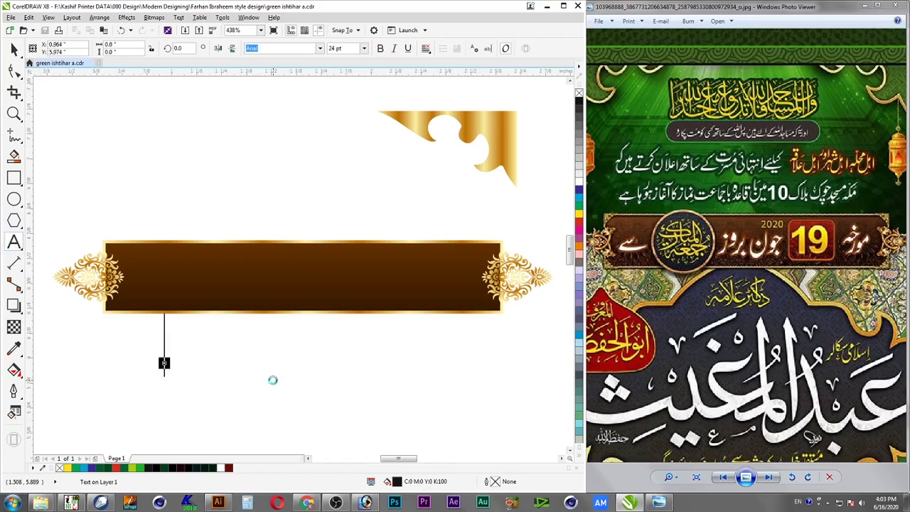
{"action": "type", "text": "اس"}
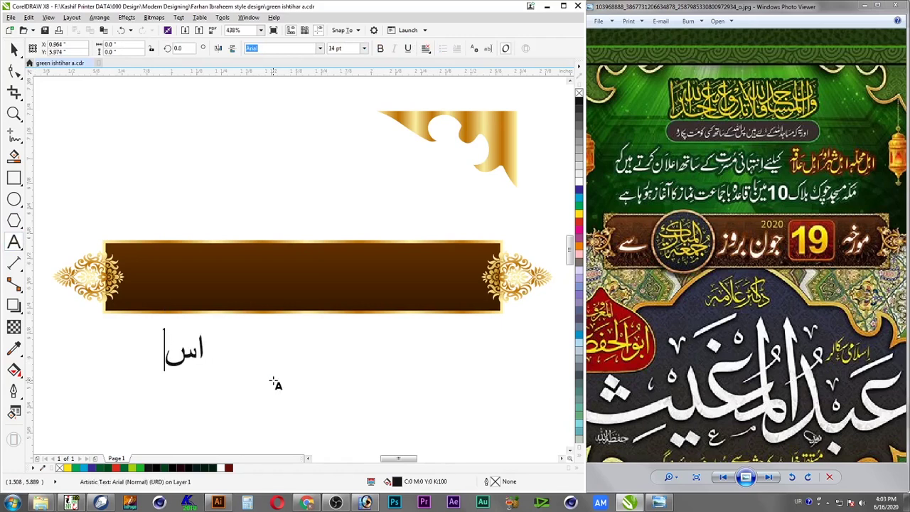
{"action": "type", "text": " کو امبا"}
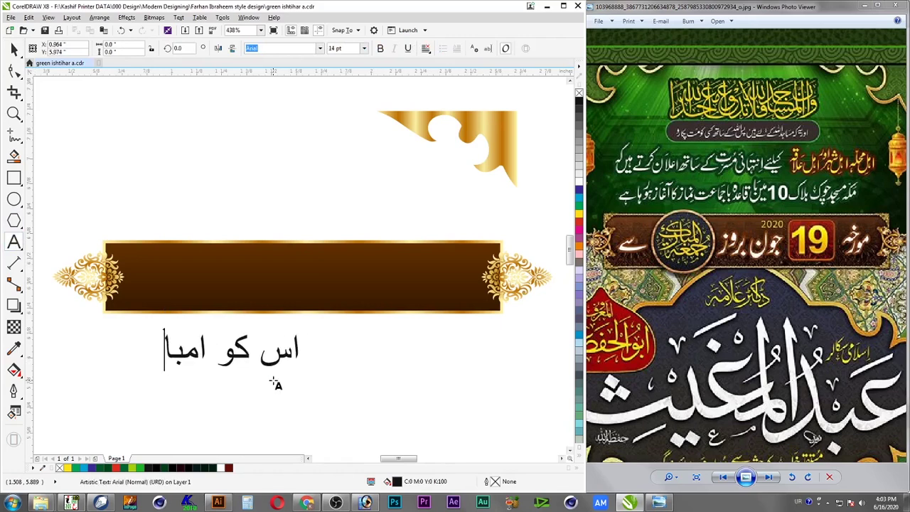
{"action": "type", "text": "س کر"}
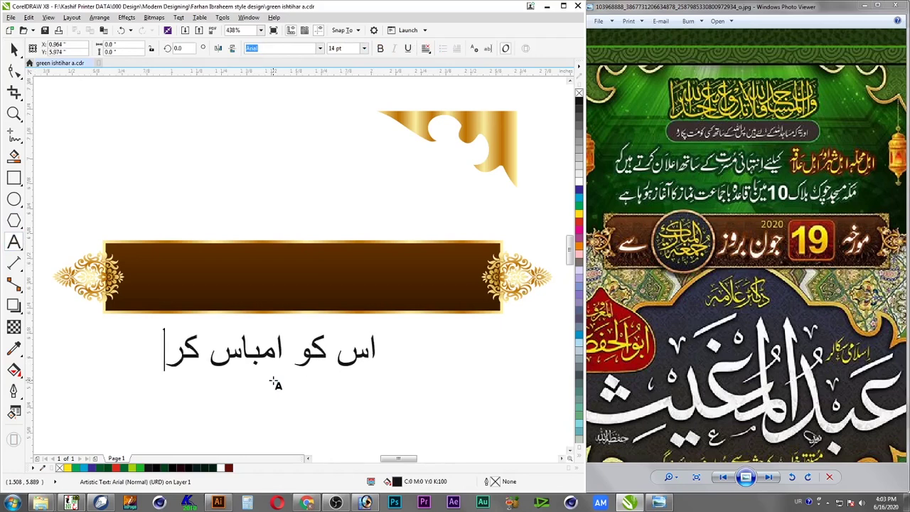
{"action": "type", "text": "نا پڑے گا"}
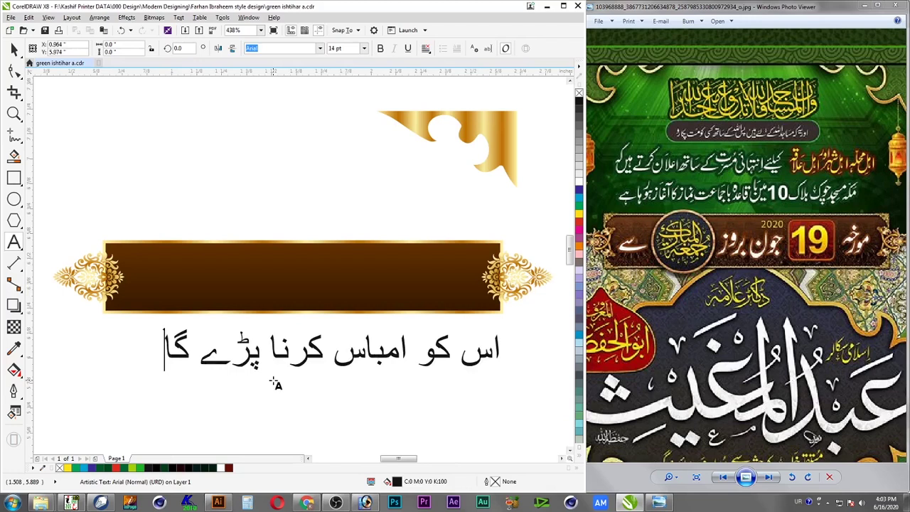
{"action": "key", "text": "ctrl+space"}
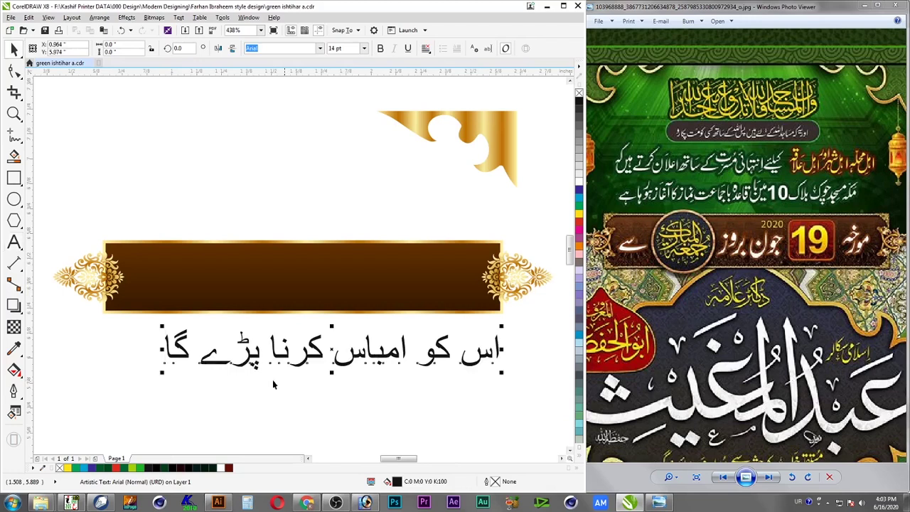
Select all objects in the drawing and save it
{"action": "left_click", "coordinate": [521, 288]}
{"action": "left_click", "coordinate": [501, 309]}
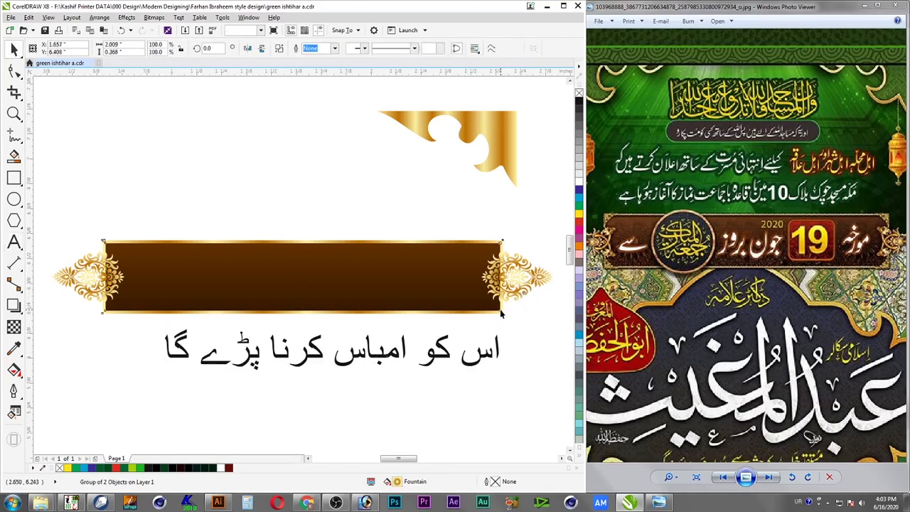
{"action": "key", "text": "ctrl+a"}
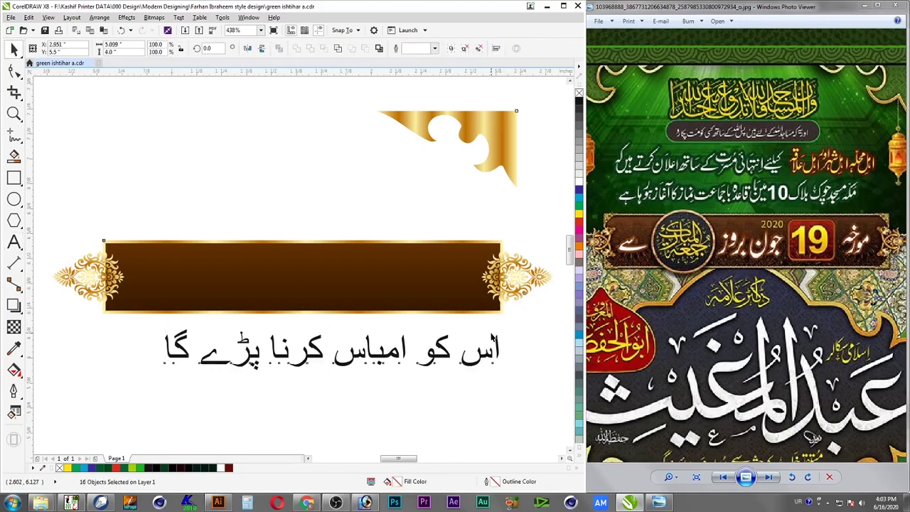
{"action": "key", "text": "ctrl+s"}
Bring File Explorer forward and open the E: drive
{"action": "left_click", "coordinate": [514, 347]}
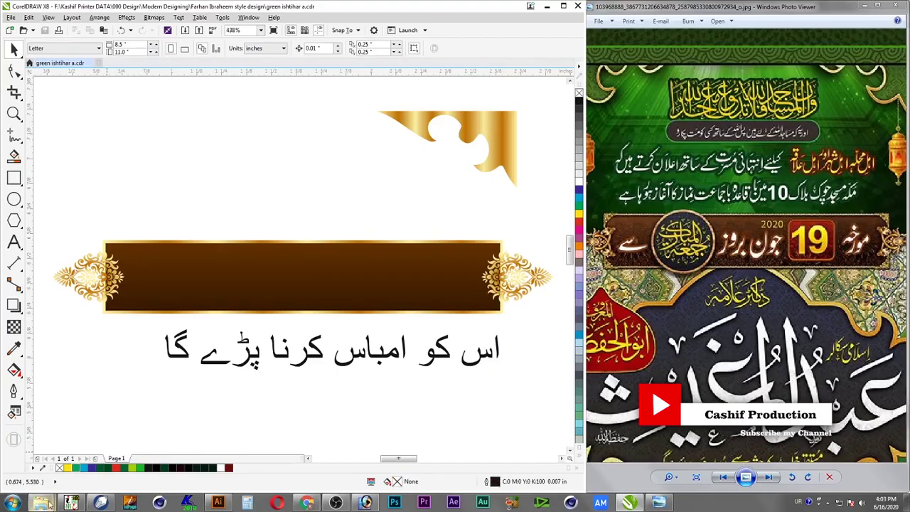
{"action": "mouse_move", "coordinate": [42, 502]}
{"action": "left_click", "coordinate": [82, 464]}
{"action": "left_click", "coordinate": [44, 251]}
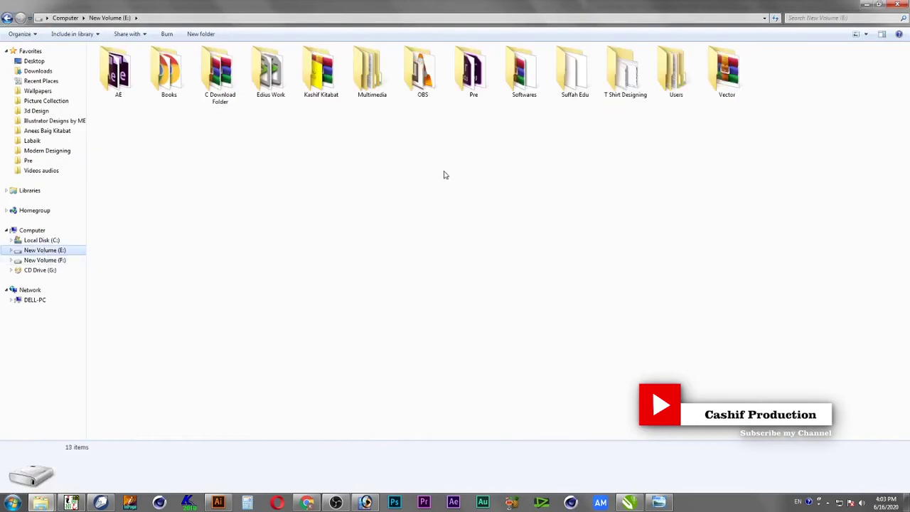
Browse the F: drive's printer data folder to 000 Design\Ornaments
{"action": "left_click", "coordinate": [64, 259]}
{"action": "double_click", "coordinate": [126, 85]}
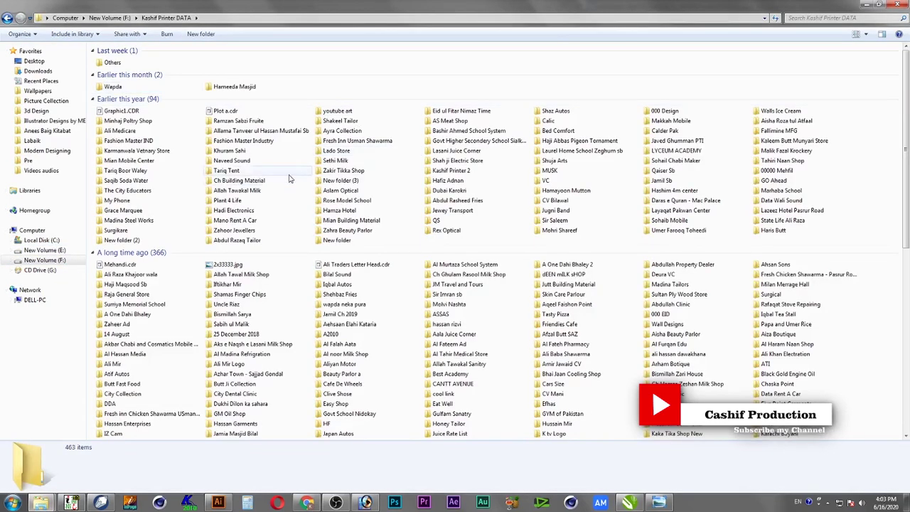
{"action": "left_click", "coordinate": [288, 176]}
{"action": "key", "text": "0"}
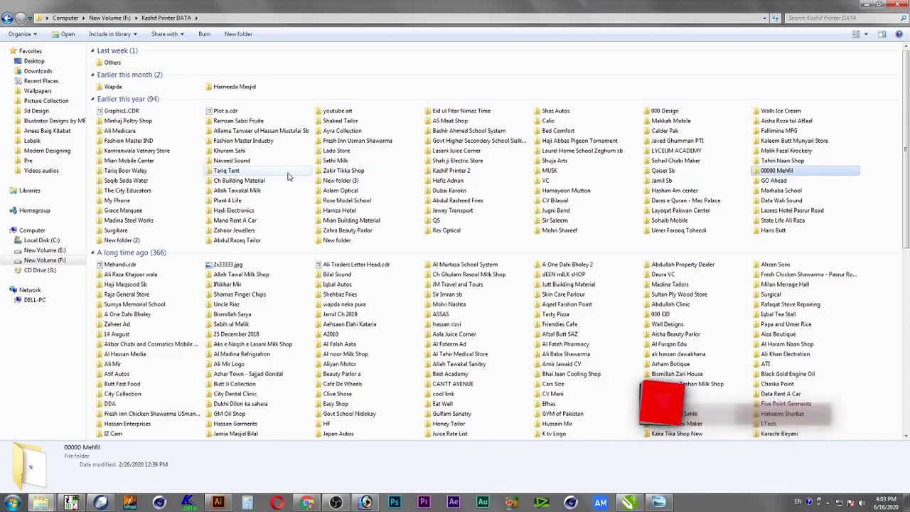
{"action": "key", "text": "0"}
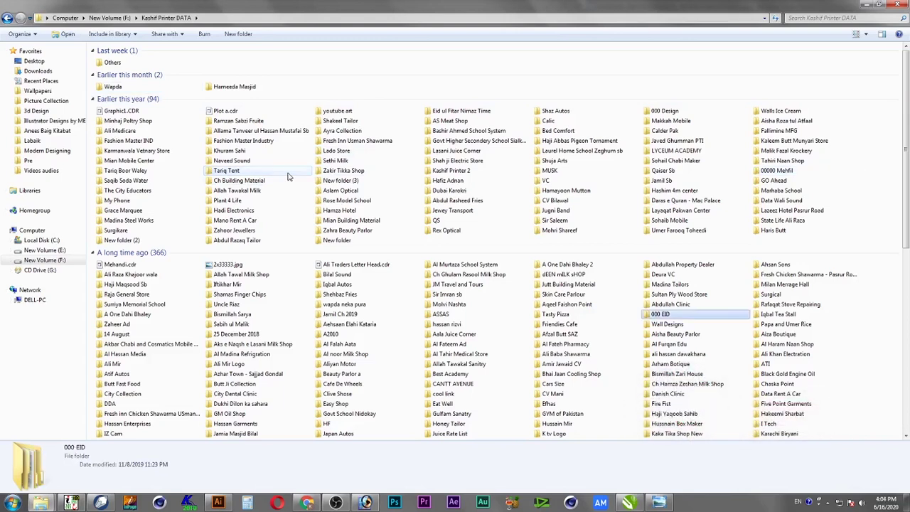
{"action": "key", "text": "0"}
{"action": "key", "text": "0"}
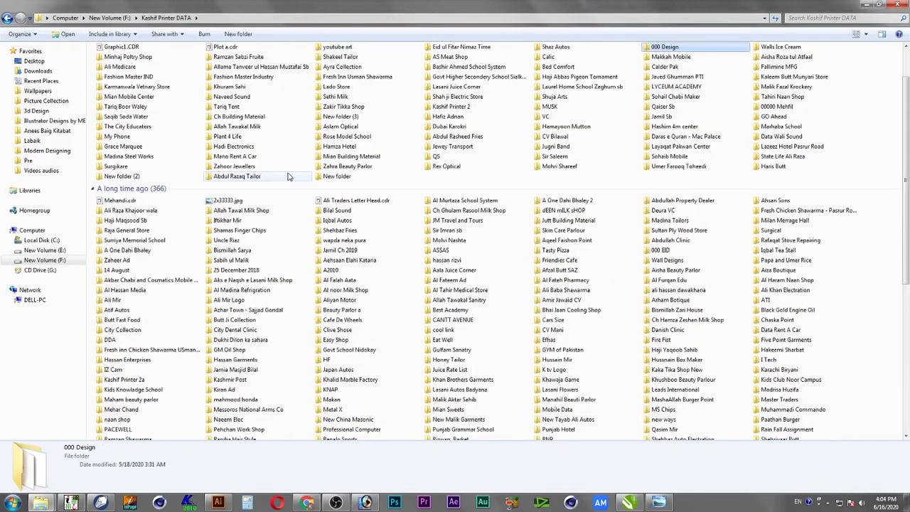
{"action": "key", "text": "Return"}
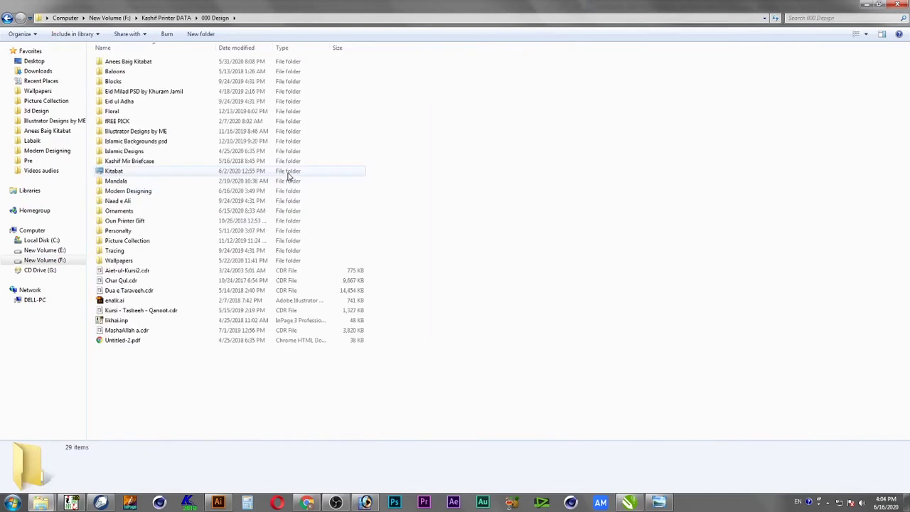
{"action": "key", "text": "o"}
{"action": "key", "text": "Return"}
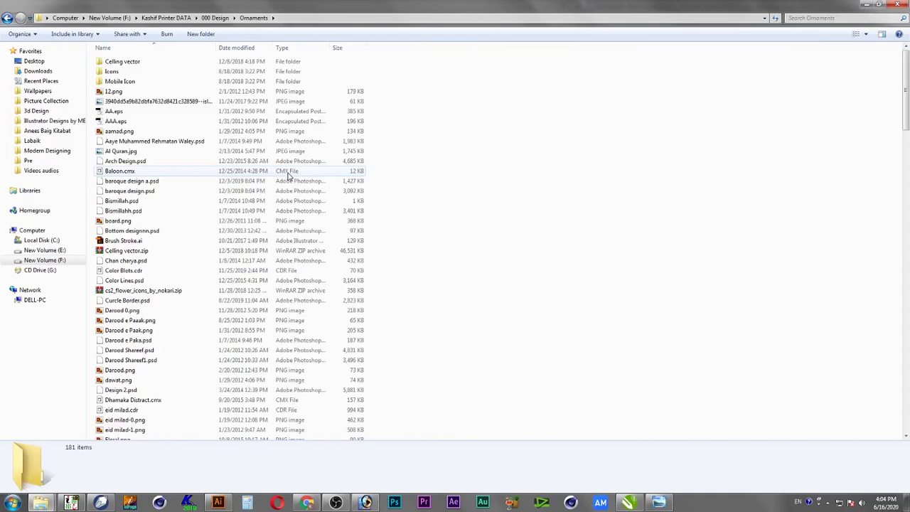
Select Vintage 1.cmx and drag it over to CorelDRAW
{"action": "key", "text": "v"}
{"action": "key", "text": "i"}
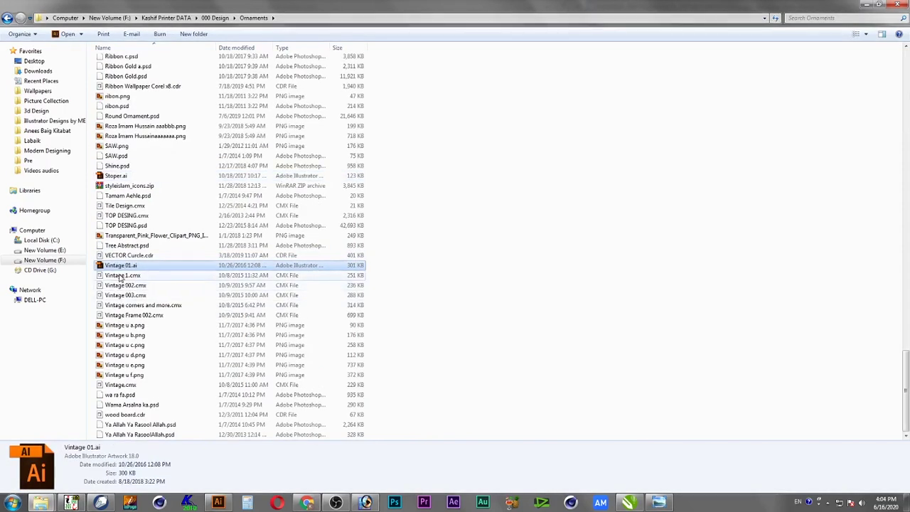
{"action": "left_click", "coordinate": [118, 277]}
{"action": "left_click_drag", "start_coordinate": [101, 279], "coordinate": [230, 189]}
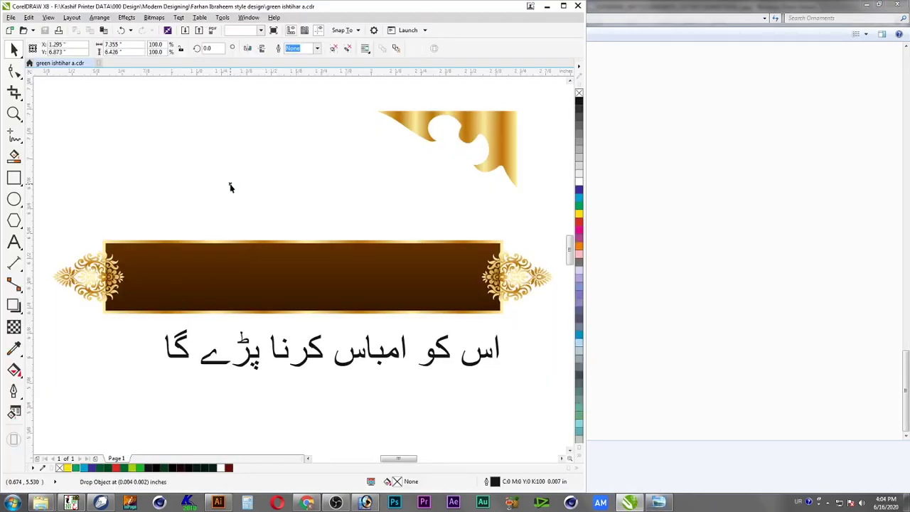
Shrink the imported Vintage 1 ornament frame and place it beside the banner
{"action": "key", "text": "F4"}
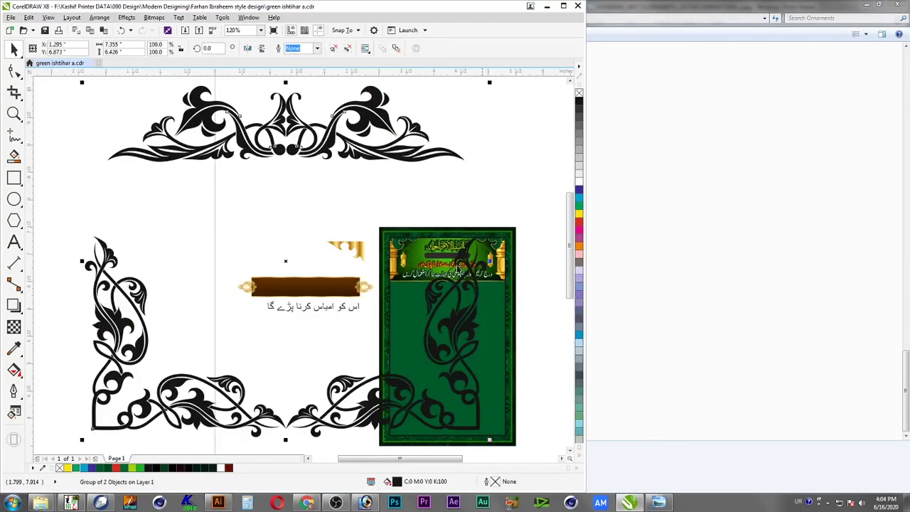
{"action": "left_click_drag", "start_coordinate": [489, 82], "coordinate": [174, 361]}
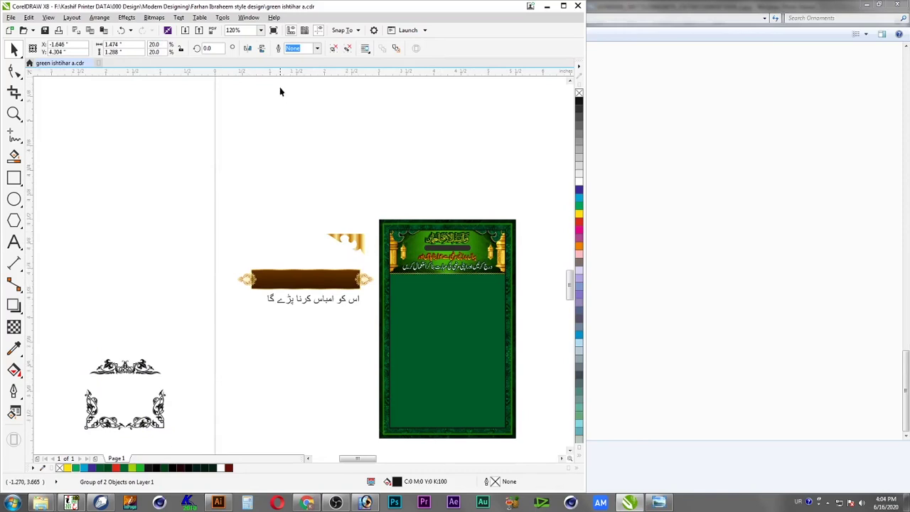
{"action": "key", "text": "shift+F2"}
Ungroup the ornament frame and select its right corner ornament
{"action": "key", "text": "ctrl+u"}
{"action": "left_click", "coordinate": [405, 211]}
{"action": "left_click", "coordinate": [357, 302]}
{"action": "left_click_drag", "start_coordinate": [403, 210], "coordinate": [218, 403]}
{"action": "key", "text": "shift+F2"}
Draw a rectangle over the corner ornament and select both the rectangle and the ornament
{"action": "left_click", "coordinate": [14, 178]}
{"action": "left_click_drag", "start_coordinate": [459, 113], "coordinate": [158, 421]}
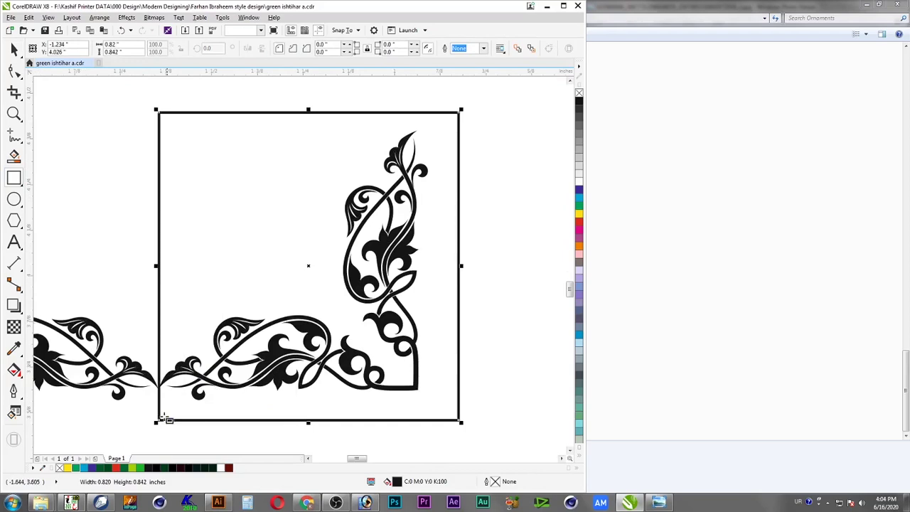
{"action": "left_click", "coordinate": [201, 384], "text": "shift"}
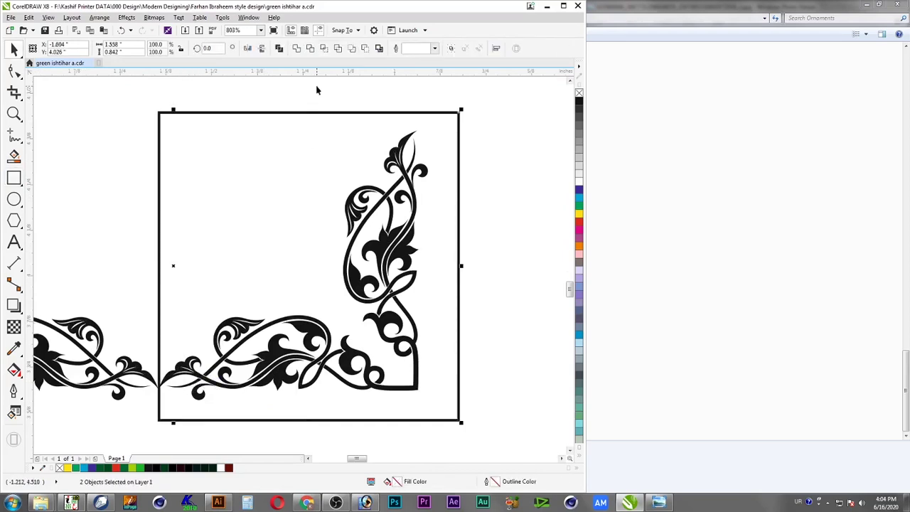
{"action": "key", "text": "Escape"}
{"action": "left_click", "coordinate": [159, 324]}
{"action": "left_click", "coordinate": [133, 371], "text": "shift"}
Intersect the ornament with the rectangle, delete the rectangle, and move the cut corner piece aside
{"action": "left_click", "coordinate": [312, 49]}
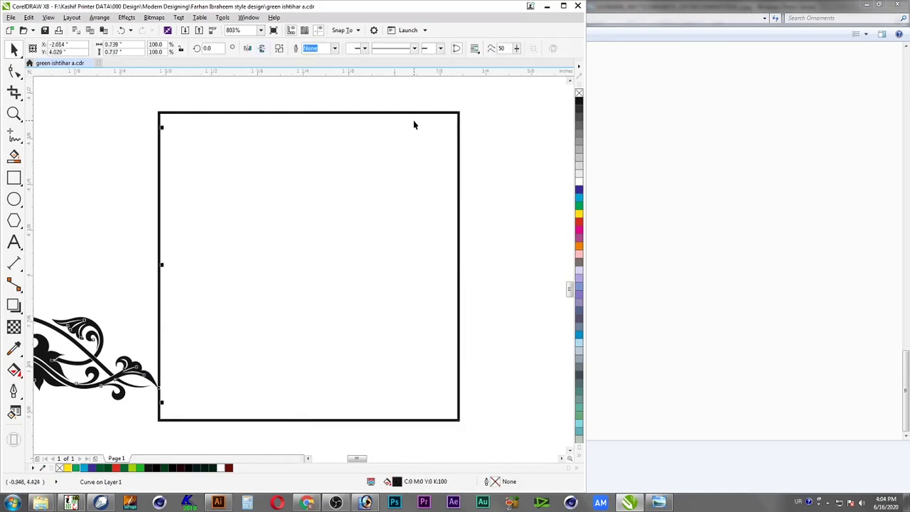
{"action": "key", "text": "ctrl+z"}
{"action": "left_click", "coordinate": [324, 50]}
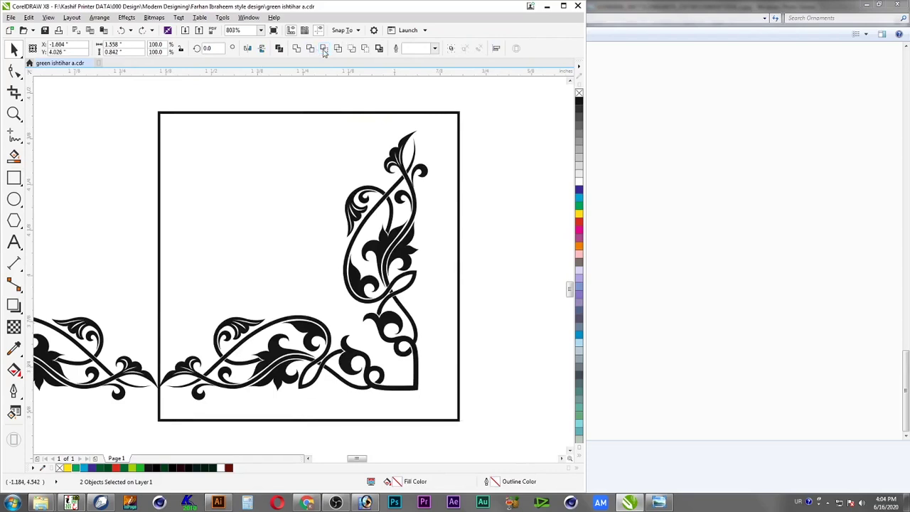
{"action": "key", "text": "Escape"}
{"action": "left_click", "coordinate": [459, 150]}
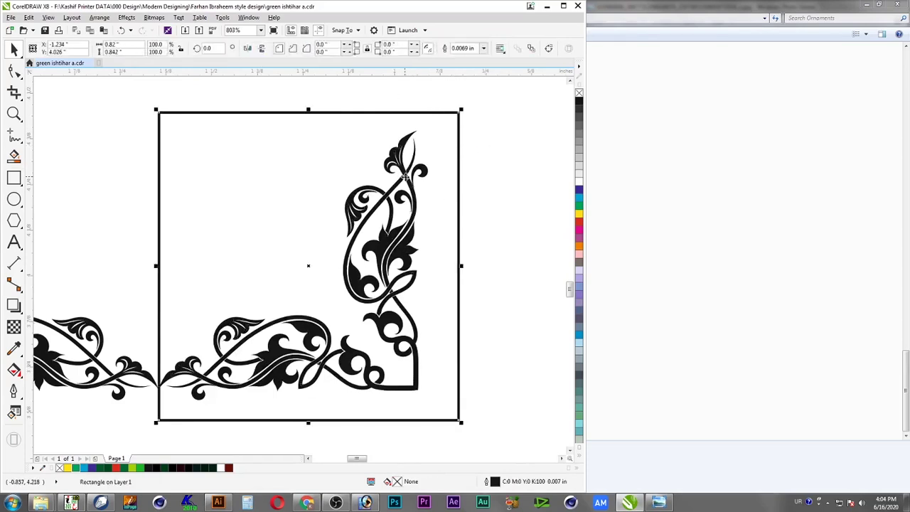
{"action": "key", "text": "Delete"}
{"action": "left_click_drag", "start_coordinate": [406, 177], "coordinate": [520, 180]}
{"action": "key", "text": "F4"}
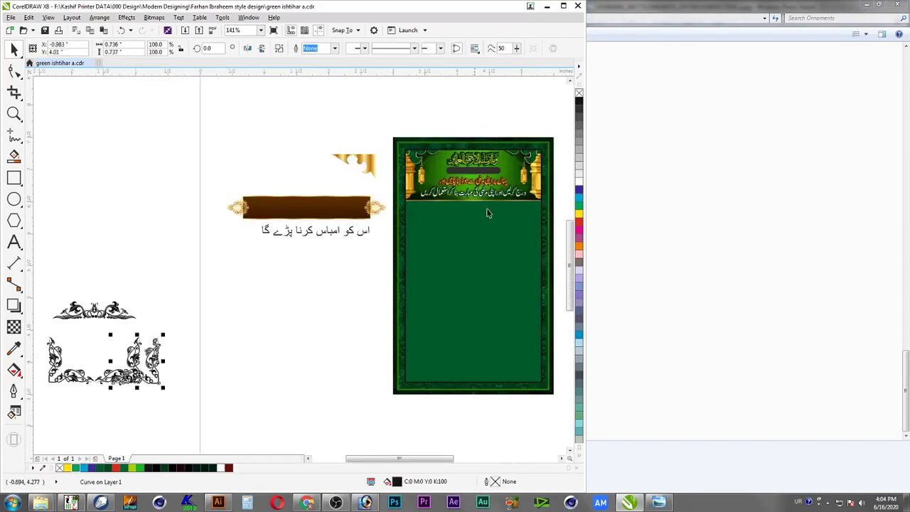
Move the corner ornament onto the page and delete the leftover frame pieces
{"action": "left_click_drag", "start_coordinate": [148, 365], "coordinate": [242, 350]}
{"action": "left_click_drag", "start_coordinate": [37, 410], "coordinate": [37, 411]}
{"action": "key", "text": "Delete"}
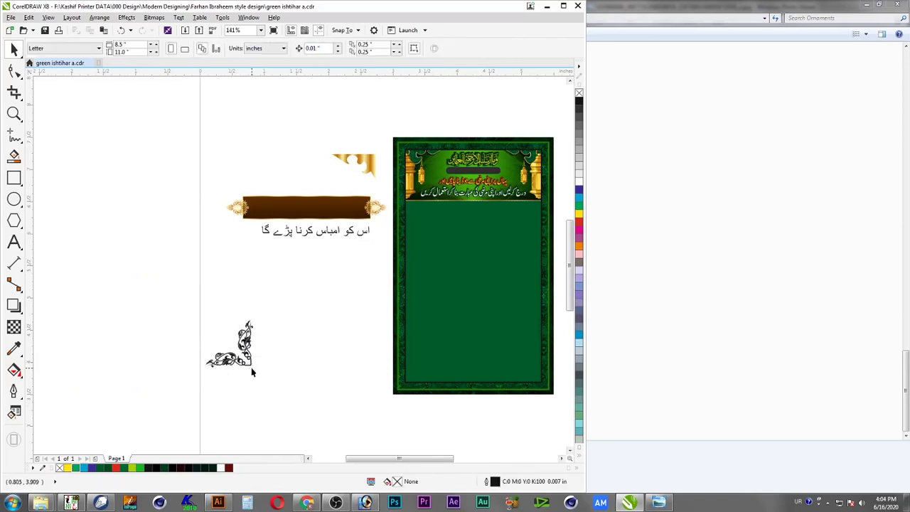
Scale the corner ornament and fit it against the banner's lower-right corner
{"action": "left_click", "coordinate": [252, 371]}
{"action": "left_click_drag", "start_coordinate": [254, 370], "coordinate": [217, 335]}
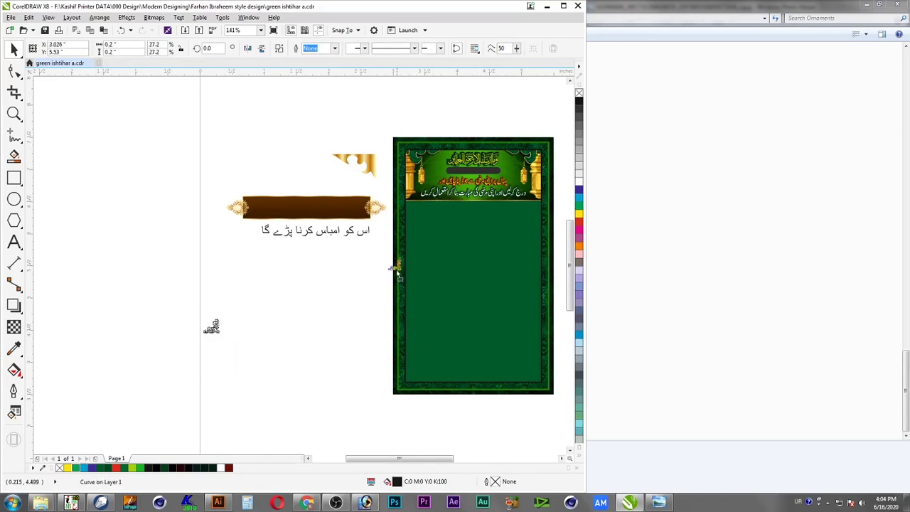
{"action": "left_click_drag", "start_coordinate": [367, 227], "coordinate": [362, 211]}
{"action": "scroll", "coordinate": [361, 212], "scroll_direction": "up", "scroll_amount": 5}
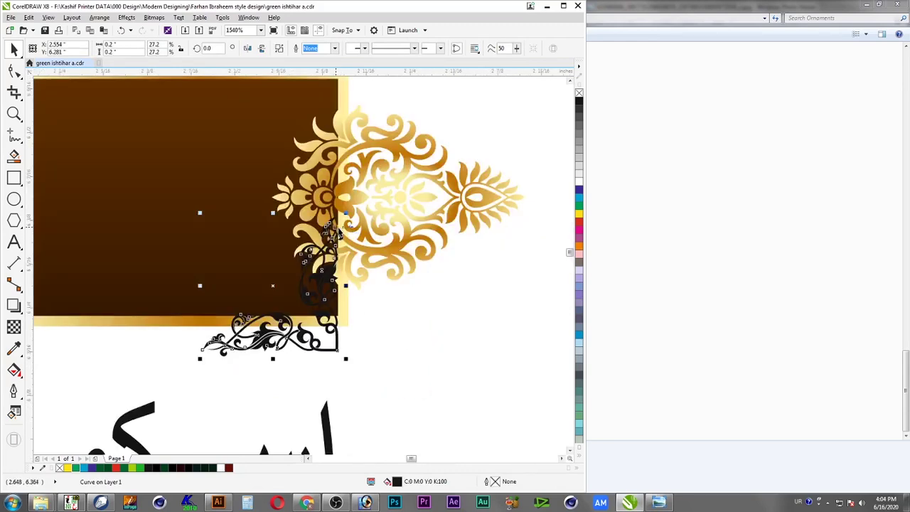
{"action": "left_click_drag", "start_coordinate": [202, 218], "coordinate": [285, 283]}
{"action": "left_click_drag", "start_coordinate": [349, 359], "coordinate": [356, 367]}
{"action": "left_click_drag", "start_coordinate": [338, 328], "coordinate": [340, 309]}
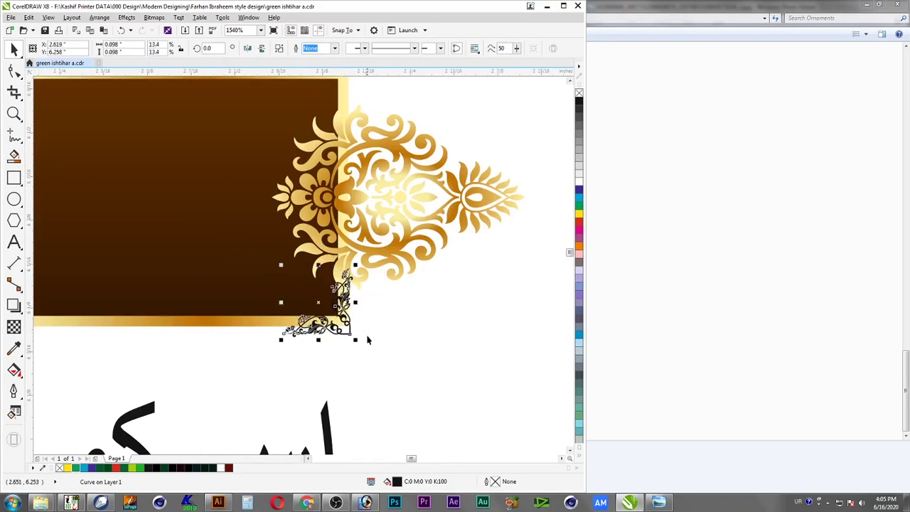
{"action": "left_click_drag", "start_coordinate": [356, 341], "coordinate": [362, 345]}
{"action": "scroll", "coordinate": [362, 356], "scroll_direction": "down", "scroll_amount": 1}
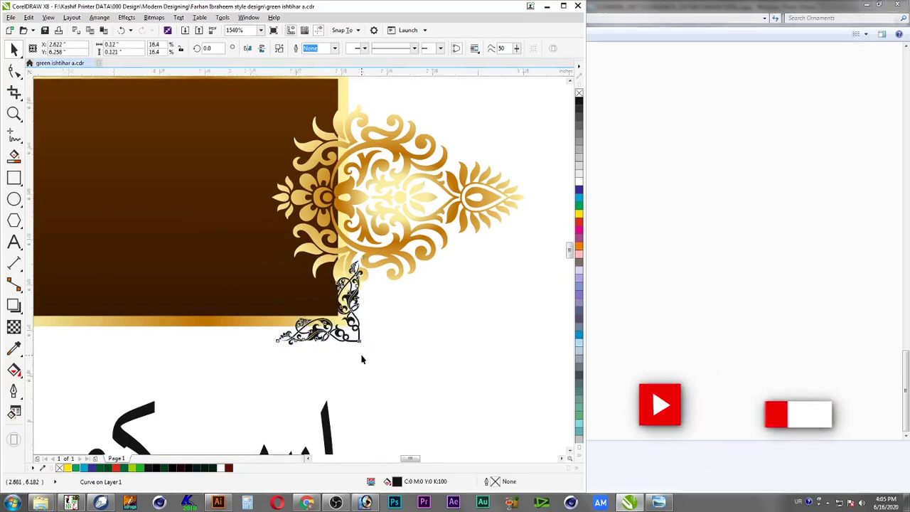
Mirror the corner ornament vertically to sit at the banner's top-right corner
{"action": "key", "text": "F2"}
{"action": "left_click_drag", "start_coordinate": [406, 188], "coordinate": [259, 388]}
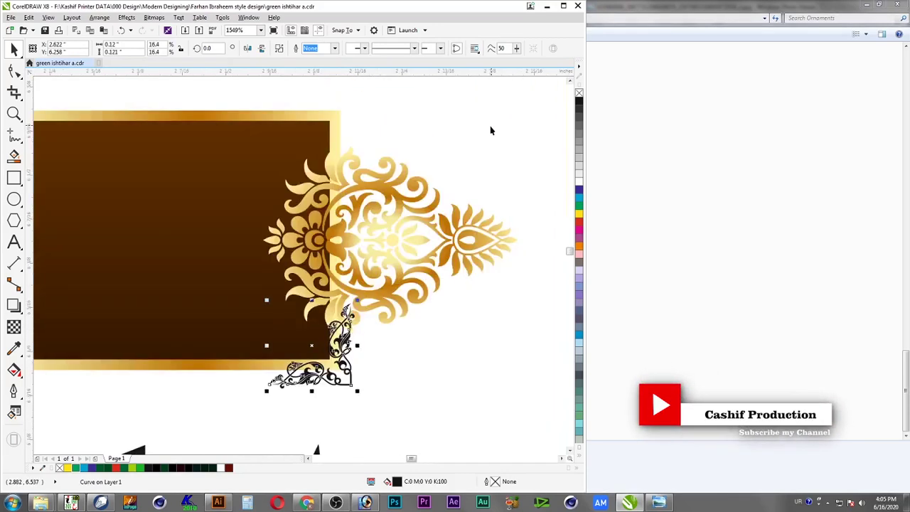
{"action": "left_click_drag", "start_coordinate": [312, 390], "coordinate": [313, 215]}
{"action": "left_click_drag", "start_coordinate": [350, 246], "coordinate": [359, 126]}
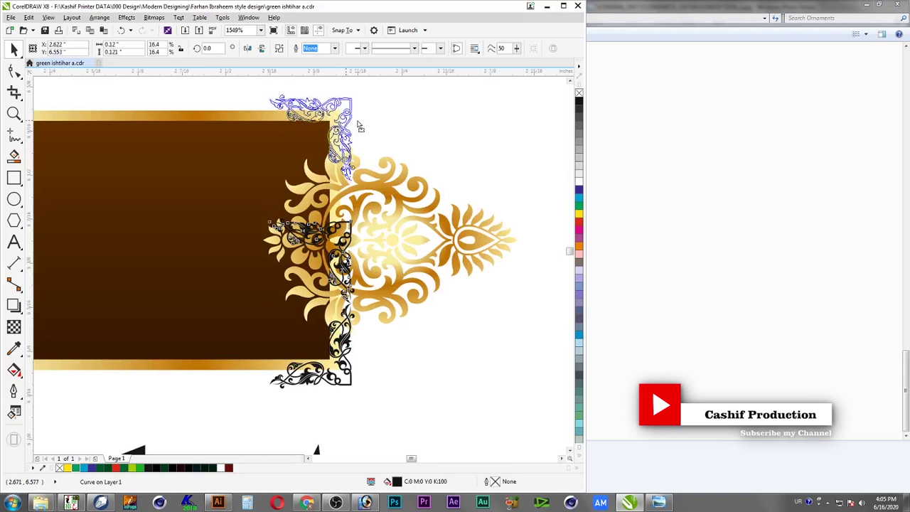
{"action": "key", "text": "Escape"}
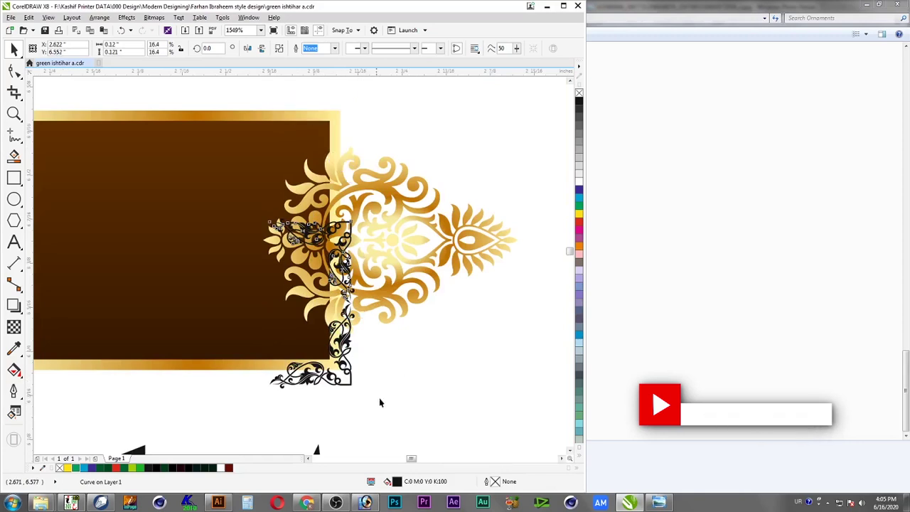
{"action": "key", "text": "ctrl+z"}
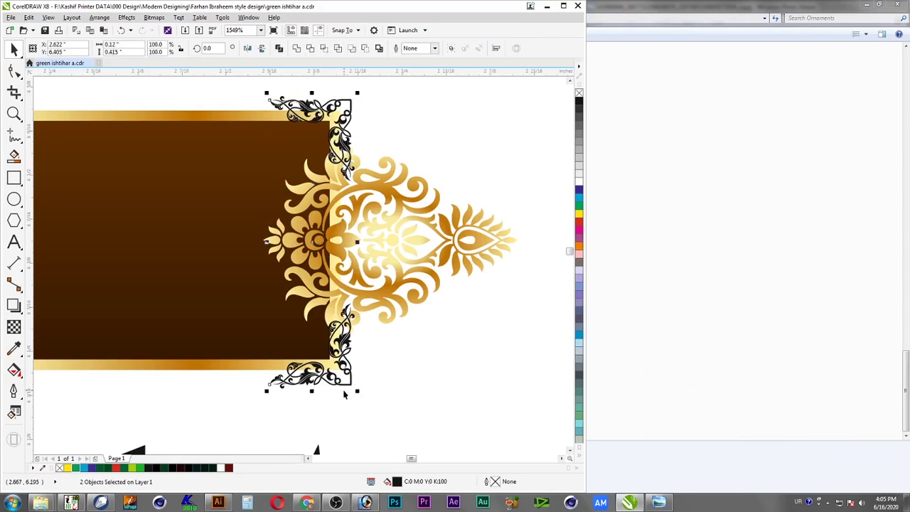
Mirror a copy of the right-end corner ornament horizontally across to the banner's left end
{"action": "scroll", "coordinate": [420, 356], "scroll_direction": "down", "scroll_amount": 3}
{"action": "scroll", "coordinate": [436, 266], "scroll_direction": "down", "scroll_amount": 1}
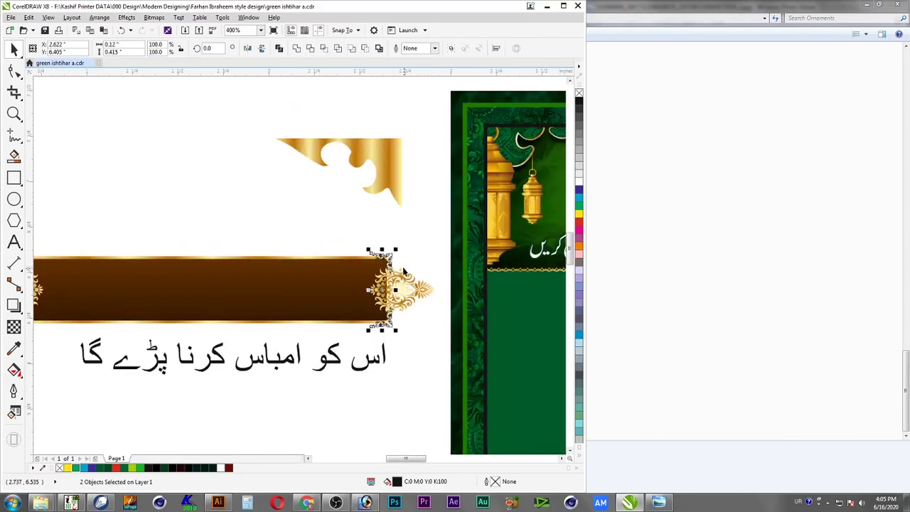
{"action": "scroll", "coordinate": [402, 269], "scroll_direction": "down", "scroll_amount": 1}
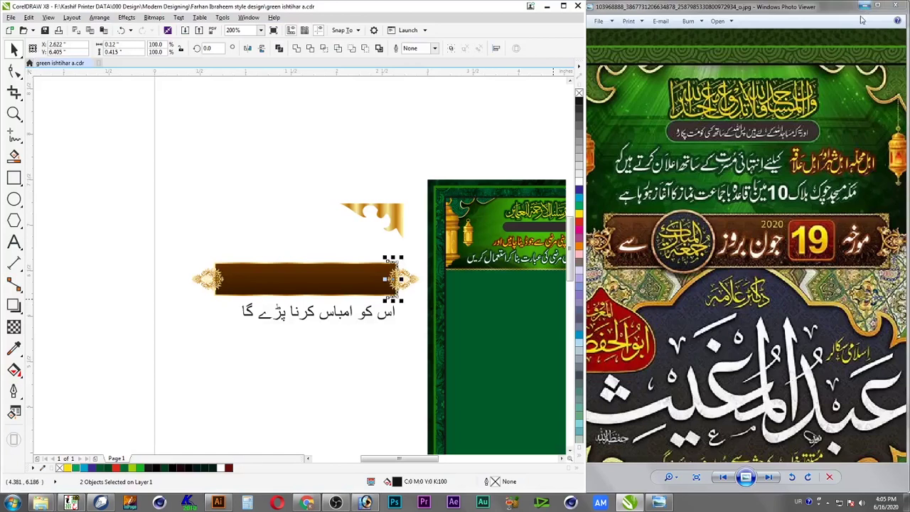
{"action": "left_click_drag", "start_coordinate": [419, 251], "coordinate": [182, 334]}
{"action": "scroll", "coordinate": [327, 334], "scroll_direction": "up", "scroll_amount": 2}
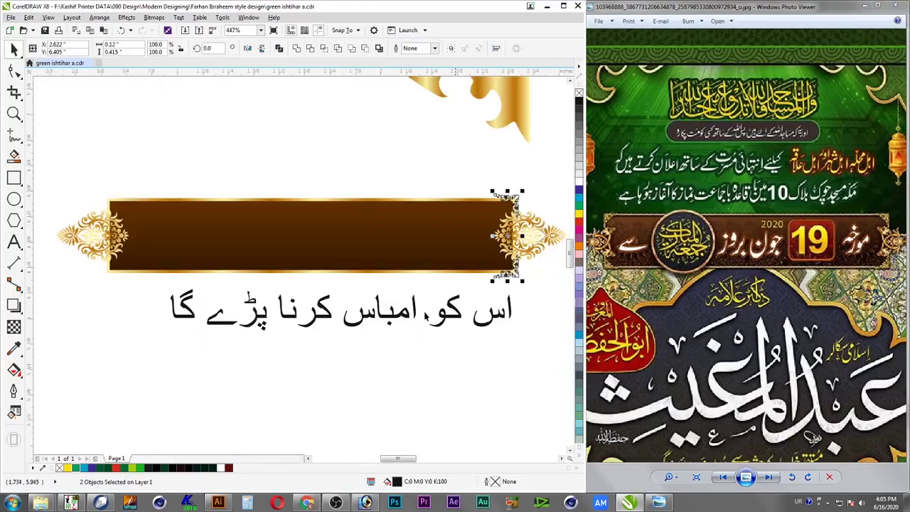
{"action": "left_click_drag", "start_coordinate": [521, 236], "coordinate": [115, 236]}
{"action": "right_click", "coordinate": [488, 237]}
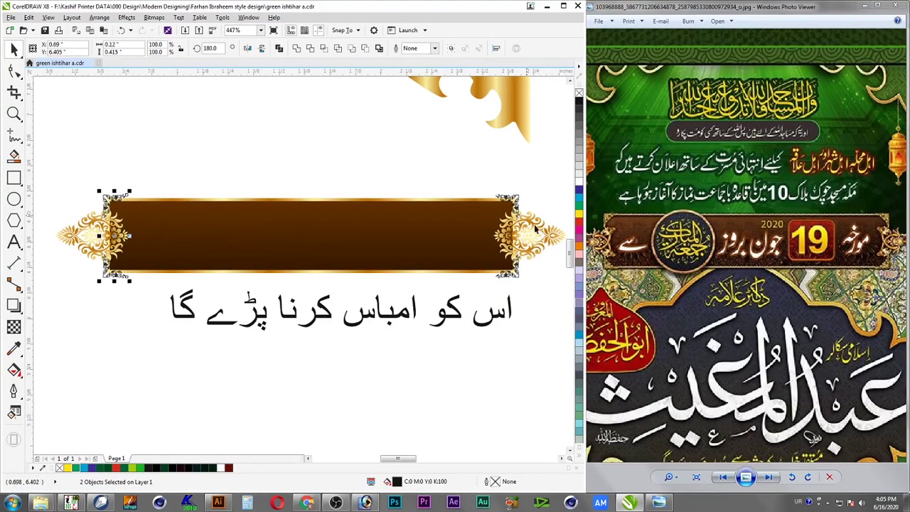
Group the four corner ornaments with Group Objects and zoom in on the banner's right end
{"action": "left_click", "coordinate": [509, 200], "text": "shift"}
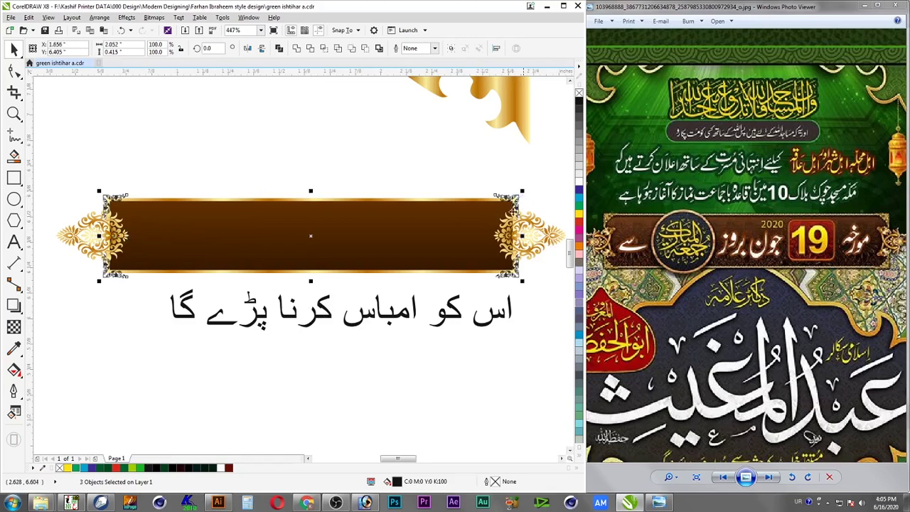
{"action": "right_click", "coordinate": [503, 283]}
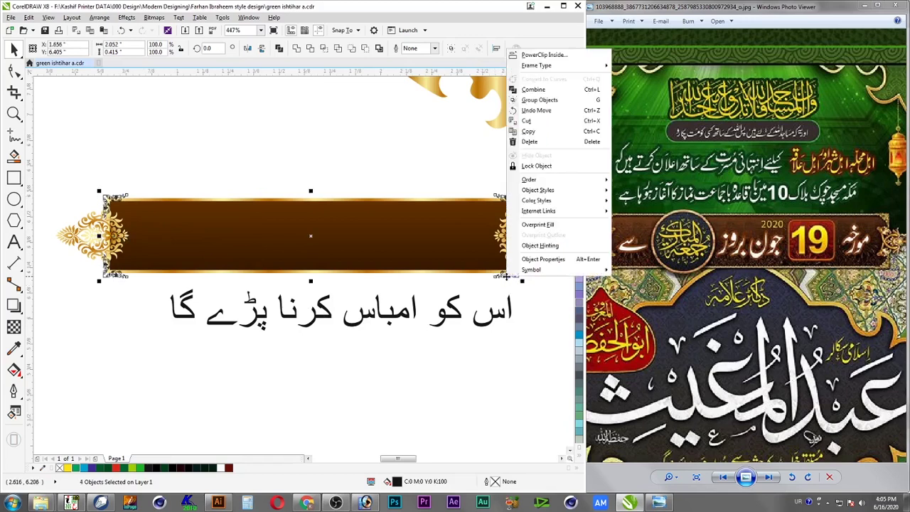
{"action": "left_click", "coordinate": [558, 102]}
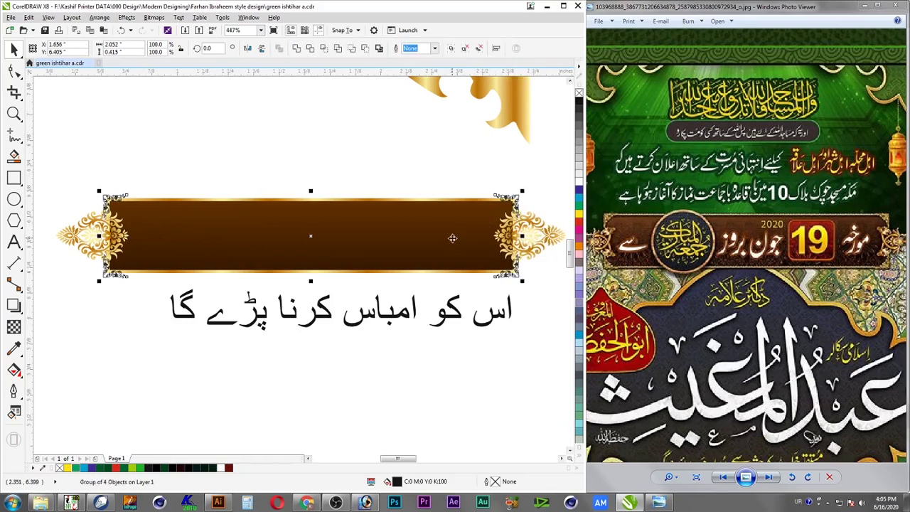
{"action": "left_click", "coordinate": [530, 205]}
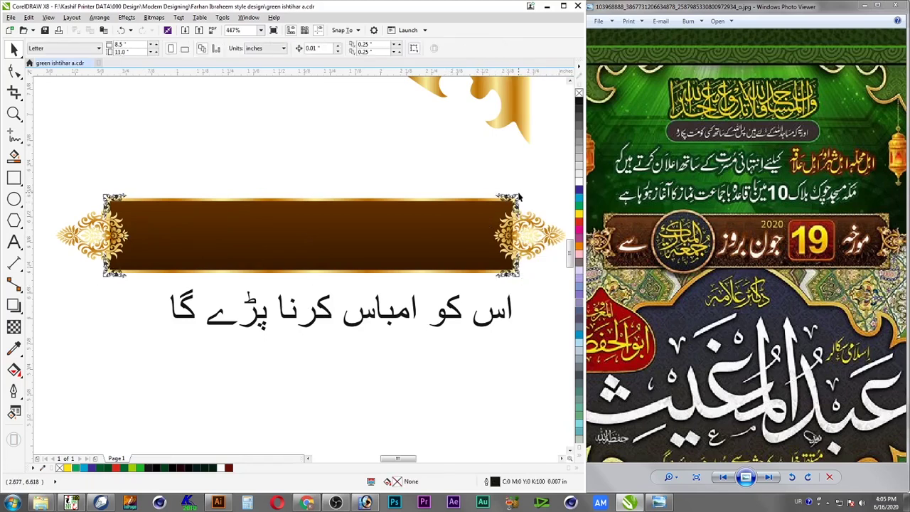
{"action": "left_click", "coordinate": [519, 197]}
{"action": "left_click_drag", "start_coordinate": [544, 176], "coordinate": [450, 295]}
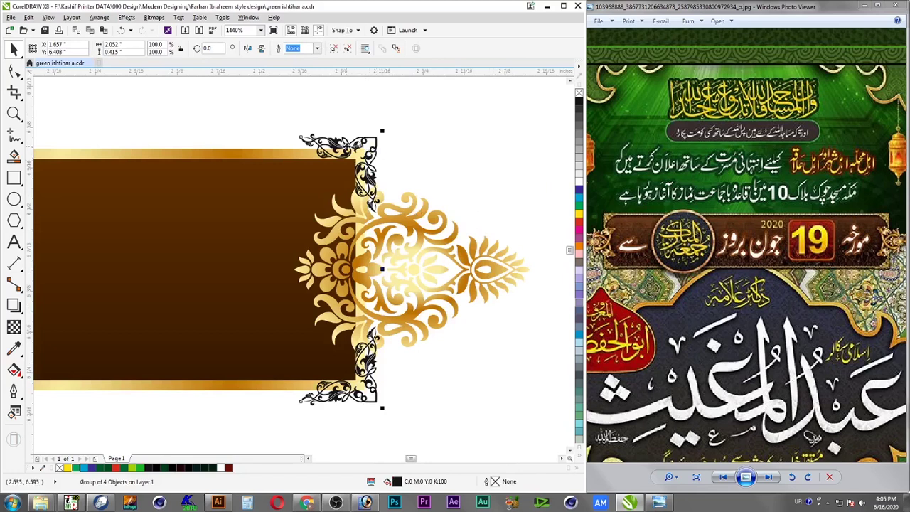
Copy the gold ornament's fill onto the corner ornament group using Copy Properties
{"action": "right_click", "coordinate": [346, 146]}
{"action": "key", "text": "Escape"}
{"action": "key", "text": "alt+e"}
{"action": "key", "text": "m"}
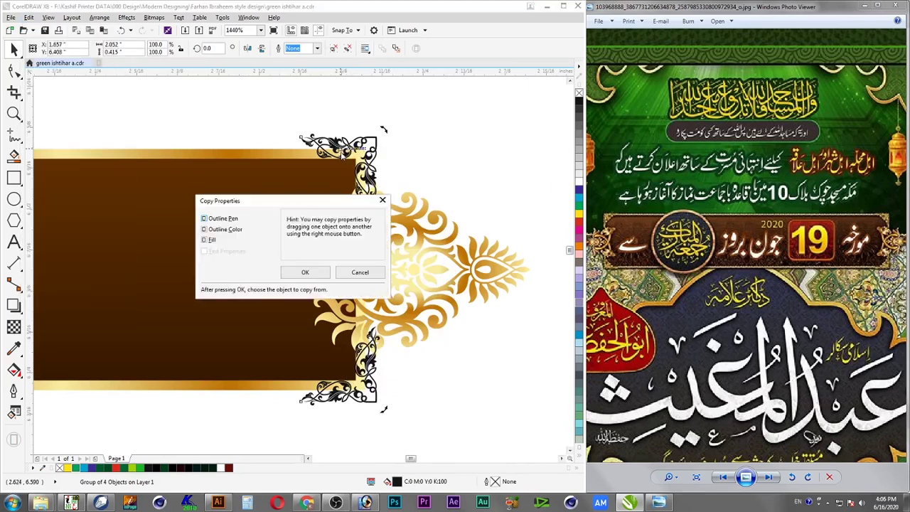
{"action": "left_click", "coordinate": [306, 274]}
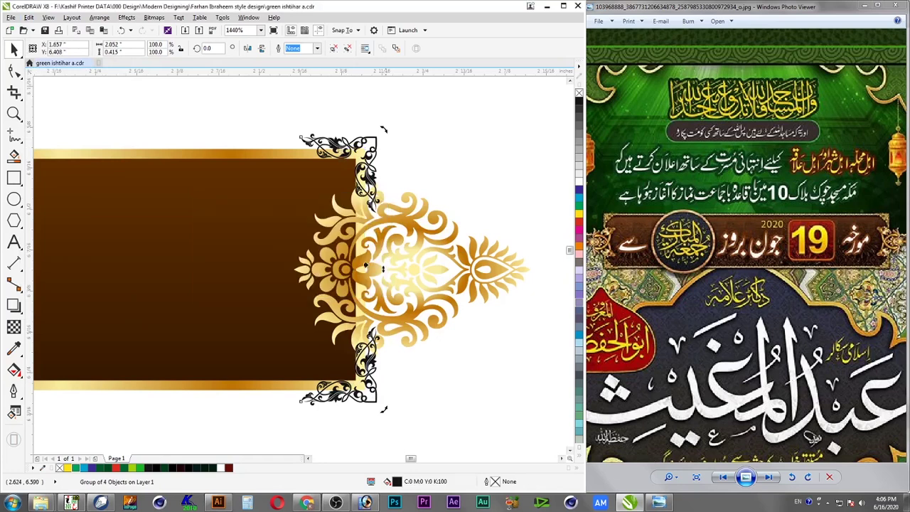
{"action": "left_click", "coordinate": [400, 223]}
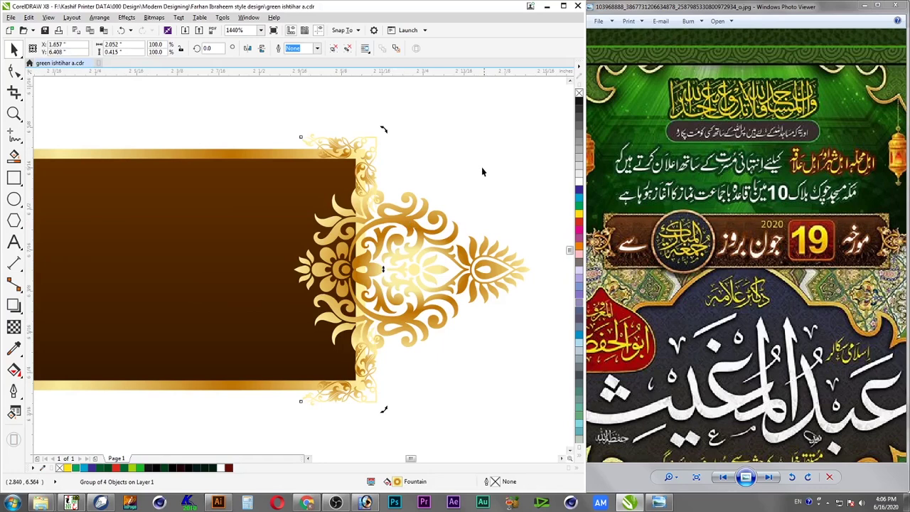
Draw a small square over the banner's top-right corner
{"action": "left_click", "coordinate": [306, 148]}
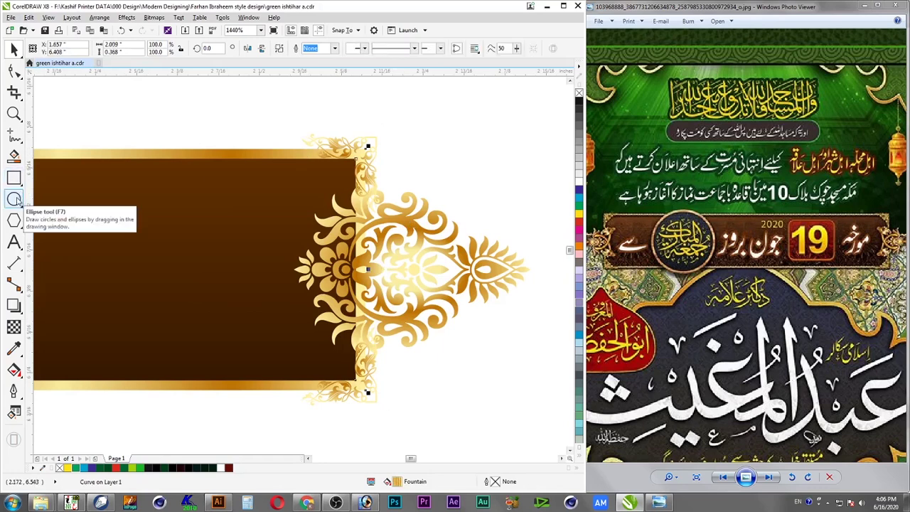
{"action": "left_click", "coordinate": [14, 199]}
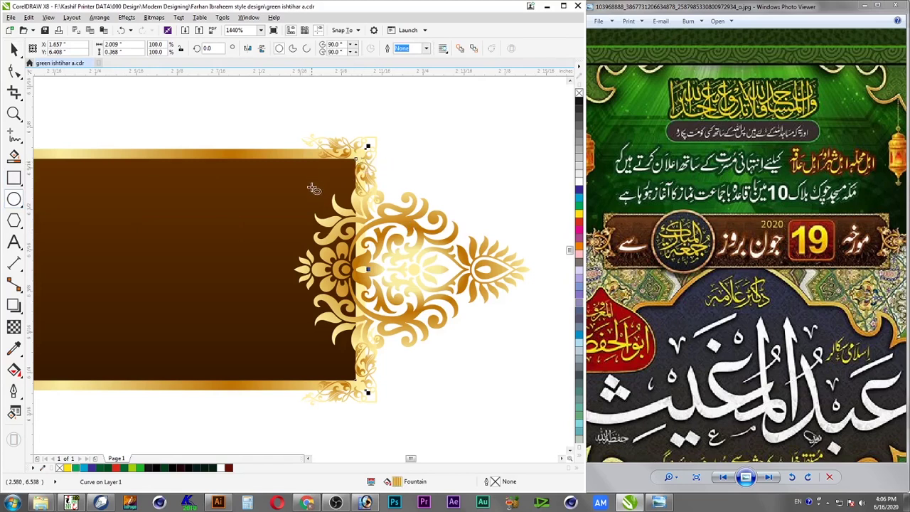
{"action": "left_click", "coordinate": [14, 179]}
{"action": "left_click_drag", "start_coordinate": [306, 210], "coordinate": [374, 145]}
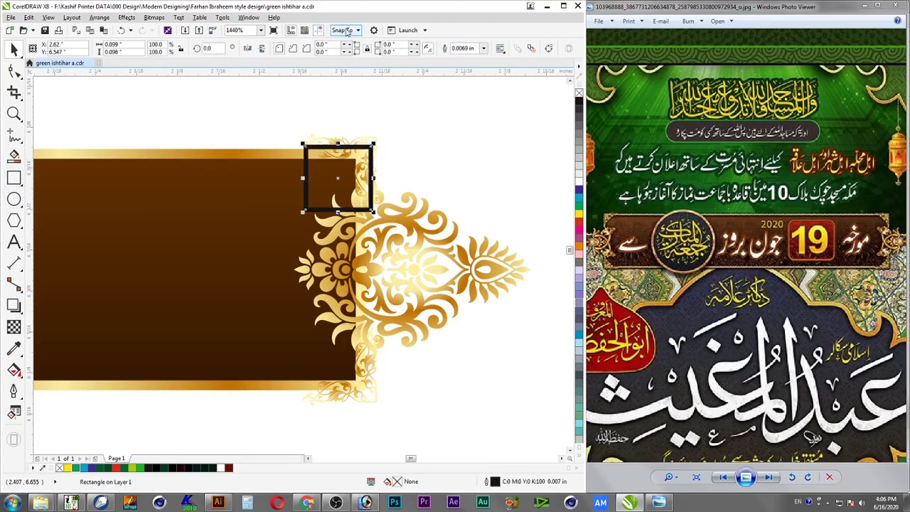
Turn on Snap To Objects, copy the square to the bottom-right corner, and nudge both up
{"action": "left_click", "coordinate": [347, 31]}
{"action": "left_click", "coordinate": [337, 84]}
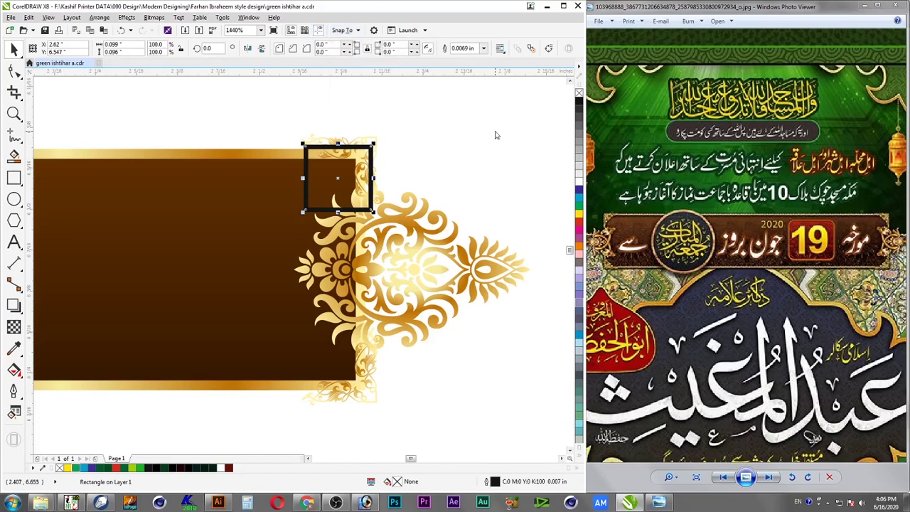
{"action": "left_click_drag", "start_coordinate": [371, 179], "coordinate": [370, 380]}
{"action": "left_click", "coordinate": [317, 146], "text": "shift"}
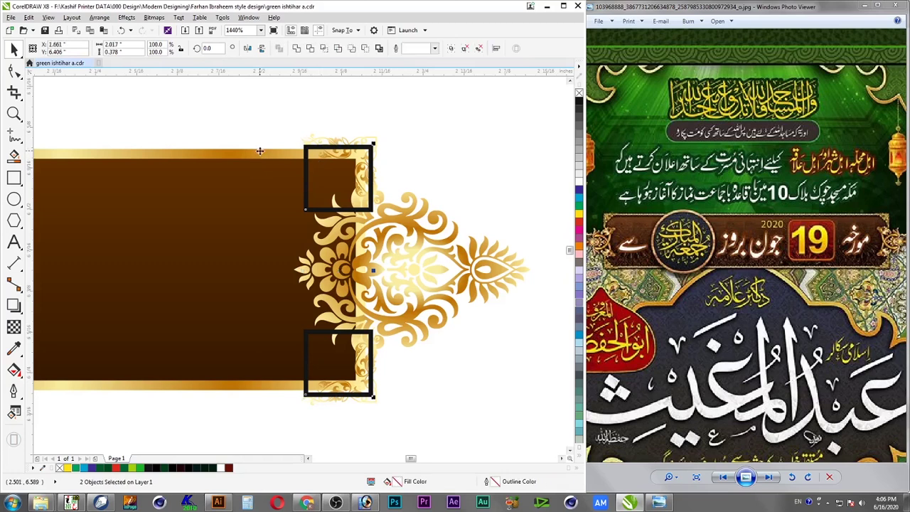
{"action": "key", "text": "Up"}
Position a pair of squares at the banner's left end corners
{"action": "key", "text": "Escape"}
{"action": "scroll", "coordinate": [292, 173], "scroll_direction": "down", "scroll_amount": 5}
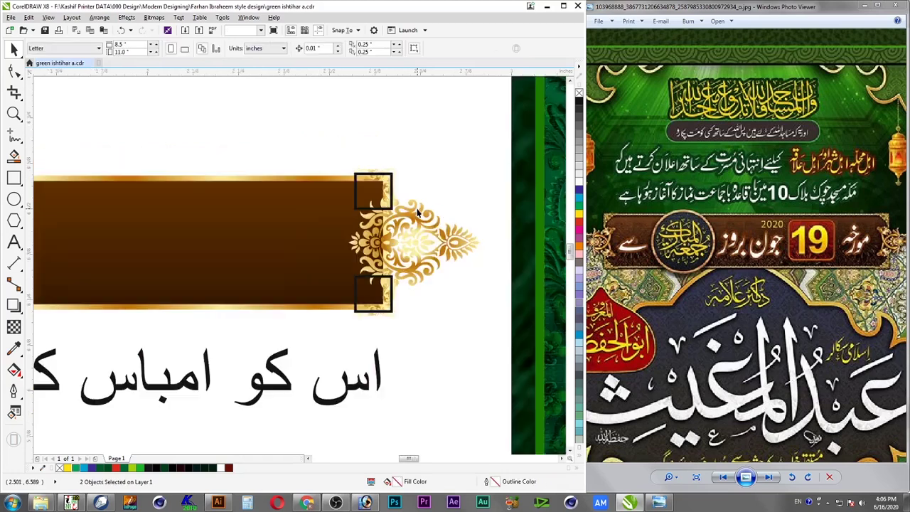
{"action": "key", "text": "F2"}
{"action": "left_click_drag", "start_coordinate": [418, 170], "coordinate": [206, 227]}
{"action": "left_click_drag", "start_coordinate": [519, 238], "coordinate": [79, 228]}
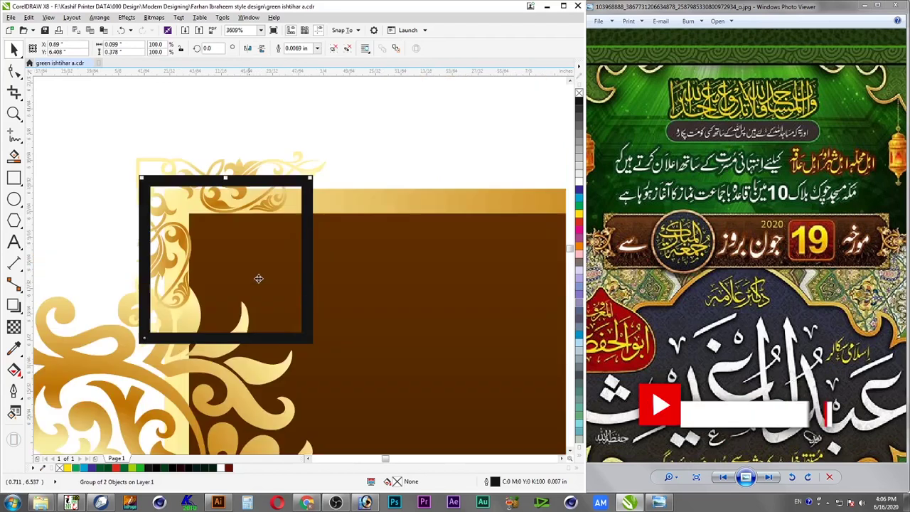
{"action": "left_click_drag", "start_coordinate": [142, 244], "coordinate": [153, 245]}
{"action": "key", "text": "F4"}
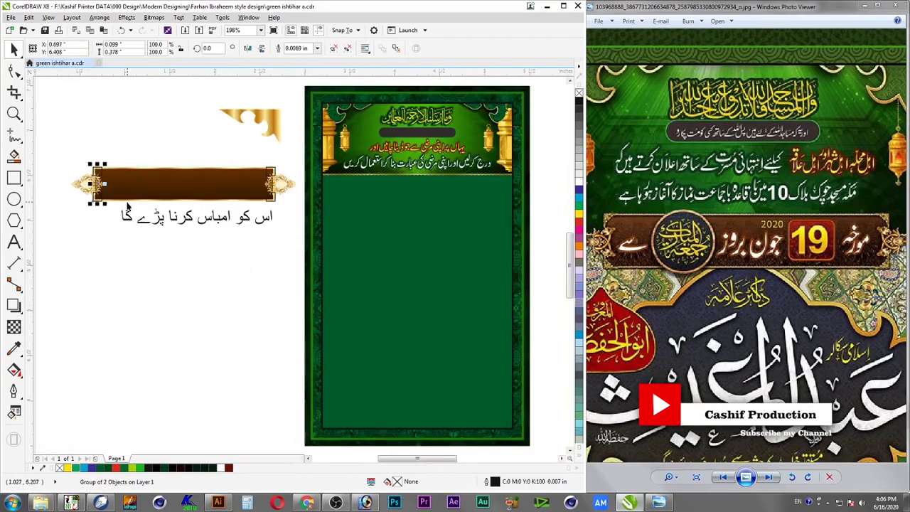
Combine the right-end squares, trim the gold end piece with them, and delete the squares
{"action": "left_click", "coordinate": [274, 178], "text": "shift"}
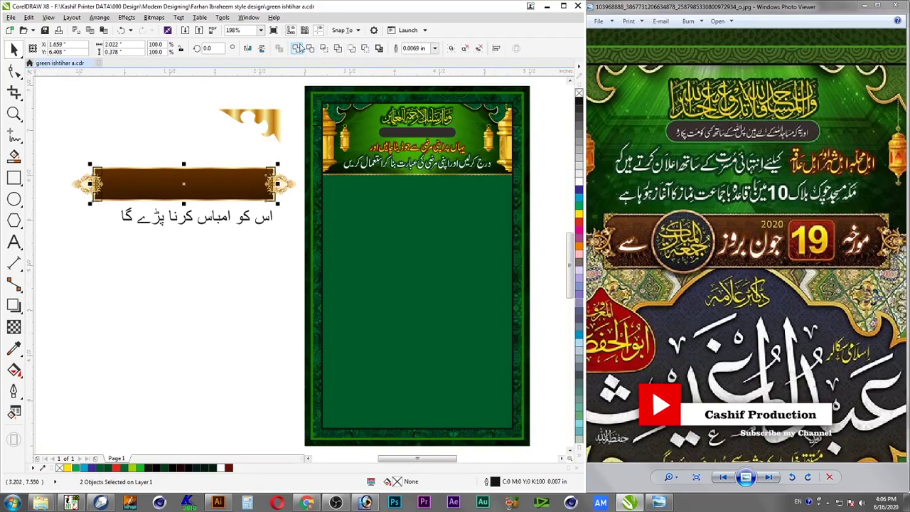
{"action": "key", "text": "F2"}
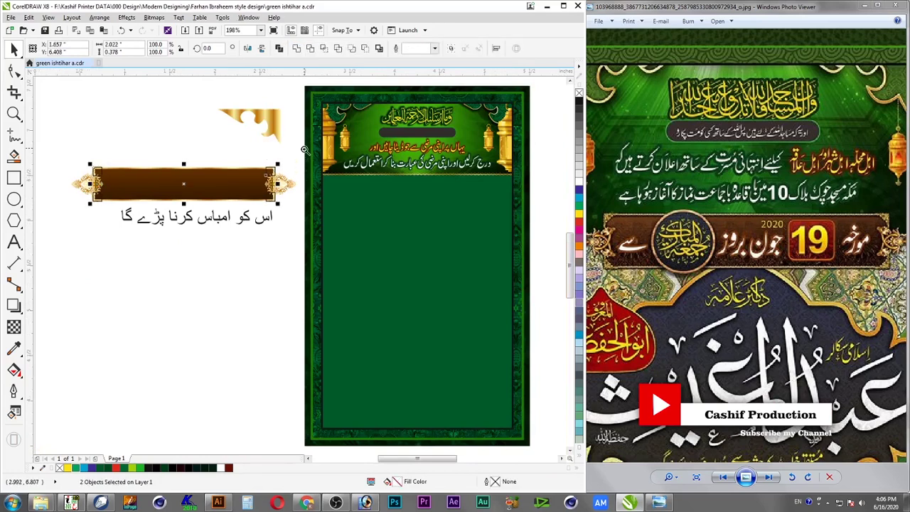
{"action": "left_click_drag", "start_coordinate": [306, 149], "coordinate": [234, 244]}
{"action": "left_click", "coordinate": [342, 171]}
{"action": "left_click", "coordinate": [326, 168]}
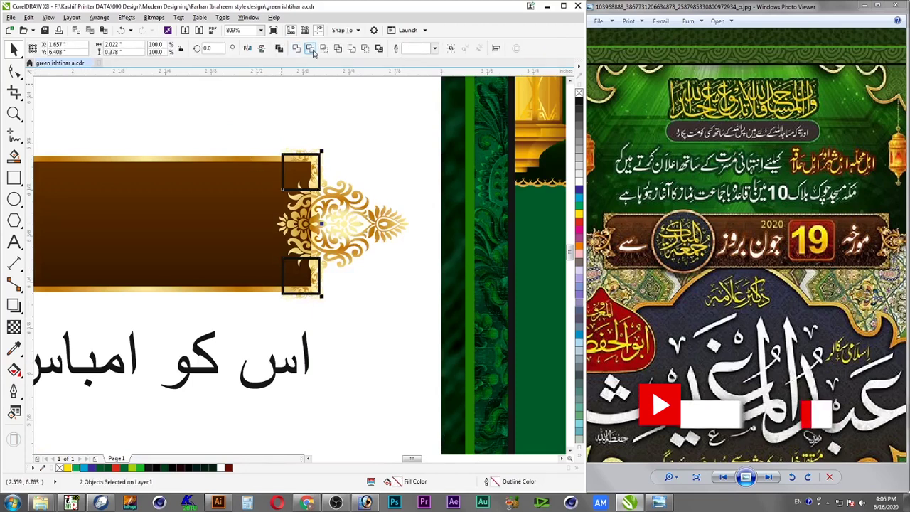
{"action": "left_click", "coordinate": [297, 49]}
{"action": "left_click", "coordinate": [299, 163]}
{"action": "left_click", "coordinate": [293, 159]}
{"action": "key", "text": "Delete"}
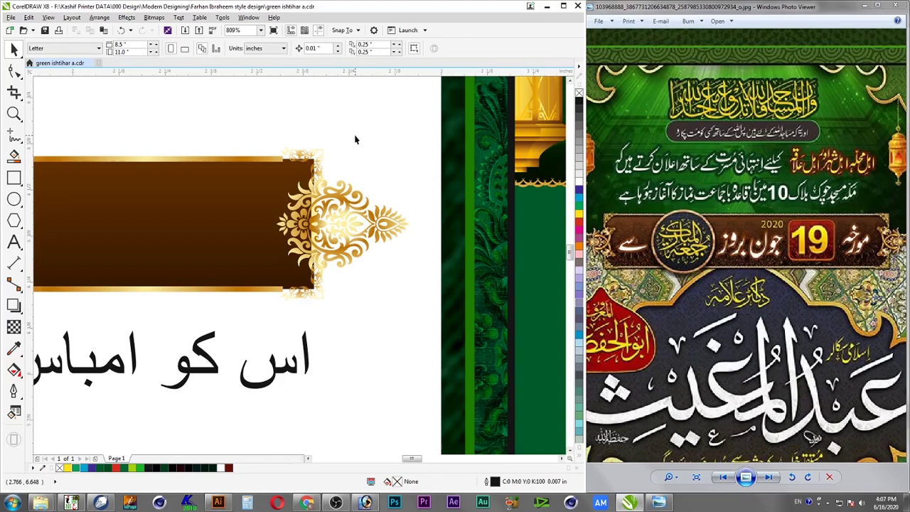
{"action": "left_click_drag", "start_coordinate": [356, 136], "coordinate": [275, 309]}
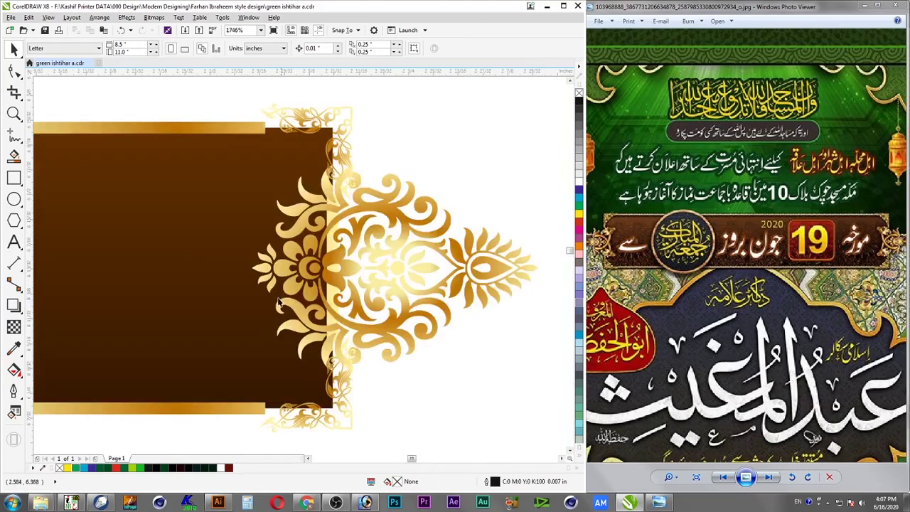
Draw a small black circle with no outline at the ornament's top corner
{"action": "left_click", "coordinate": [14, 199]}
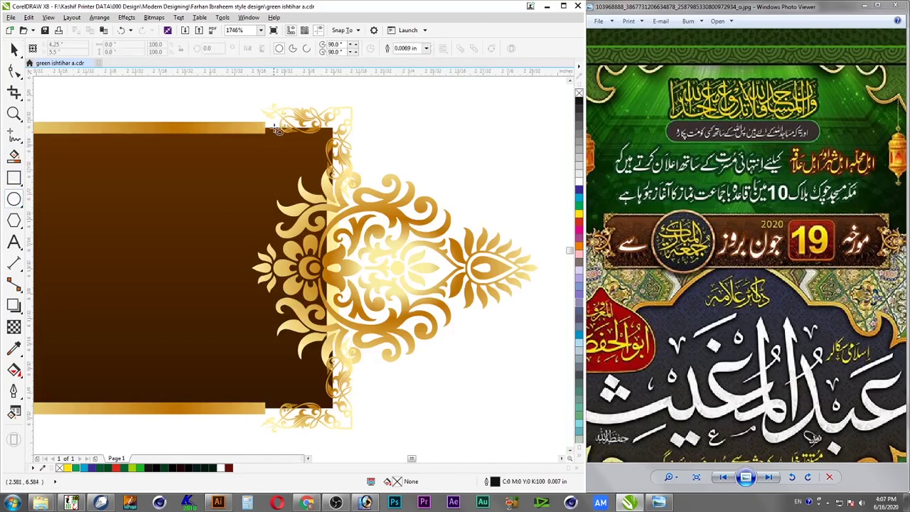
{"action": "left_click_drag", "start_coordinate": [267, 121], "coordinate": [281, 136]}
{"action": "key", "text": "space"}
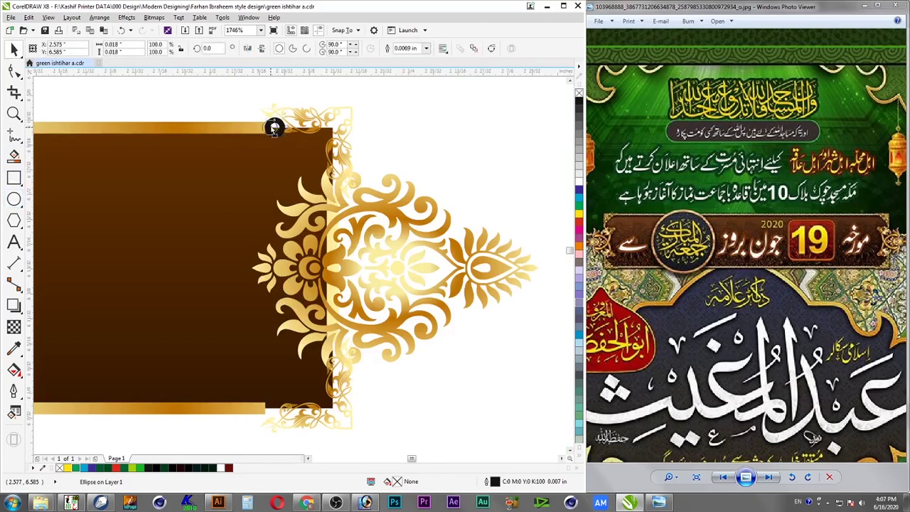
{"action": "right_click", "coordinate": [580, 93]}
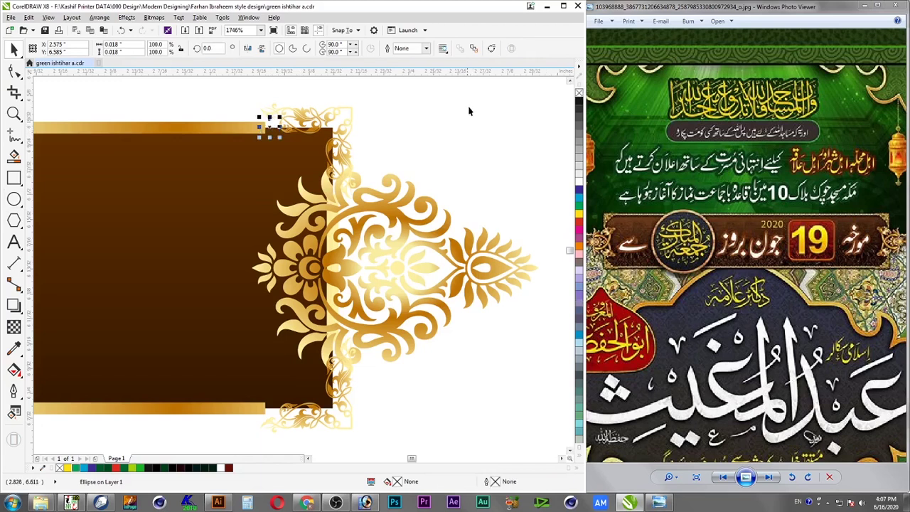
{"action": "left_click", "coordinate": [580, 102]}
{"action": "key", "text": "Escape"}
Copy the circle down to the bottom gold bar and combine the two circles
{"action": "left_click", "coordinate": [273, 126]}
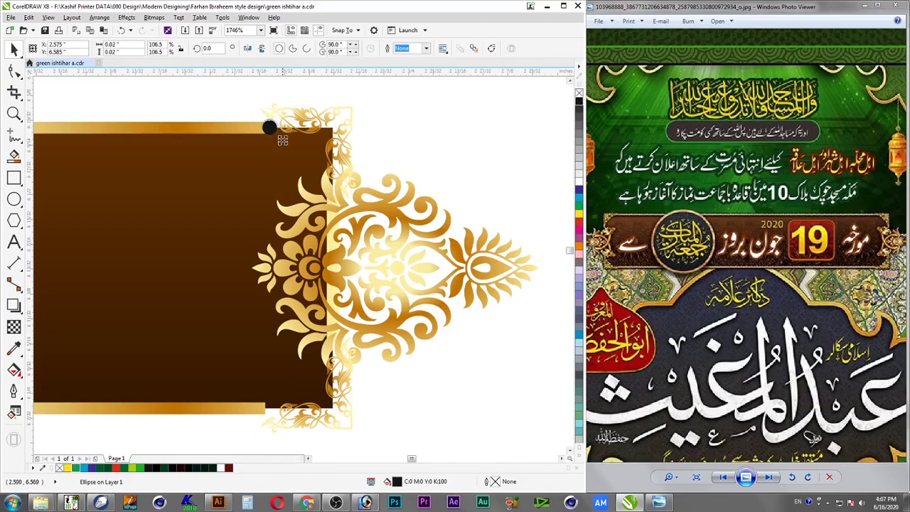
{"action": "left_click_drag", "start_coordinate": [273, 131], "coordinate": [289, 415]}
{"action": "right_click", "coordinate": [289, 416]}
{"action": "left_click", "coordinate": [272, 129], "text": "shift"}
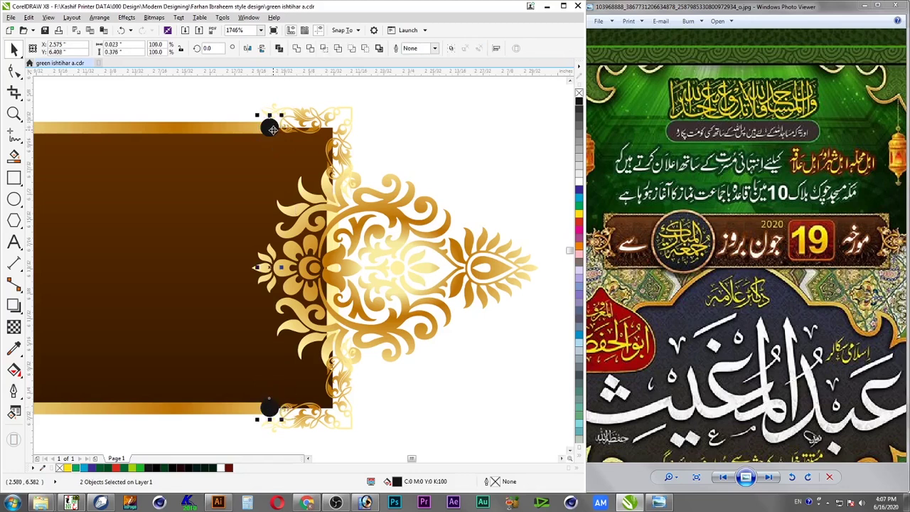
{"action": "key", "text": "ctrl+l"}
{"action": "left_click", "coordinate": [247, 131], "text": "shift"}
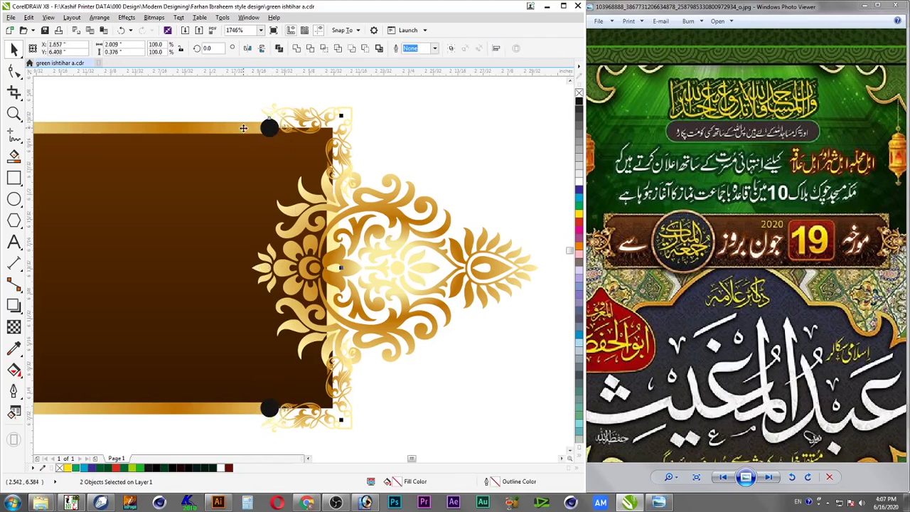
Move the combined circles to the banner's left end and bring the brown bar forward
{"action": "key", "text": "F4"}
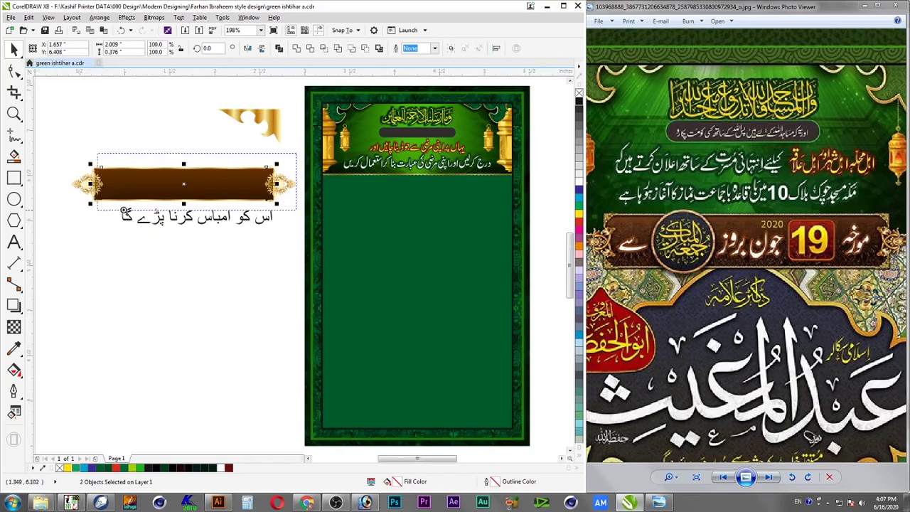
{"action": "key", "text": "shift+F2"}
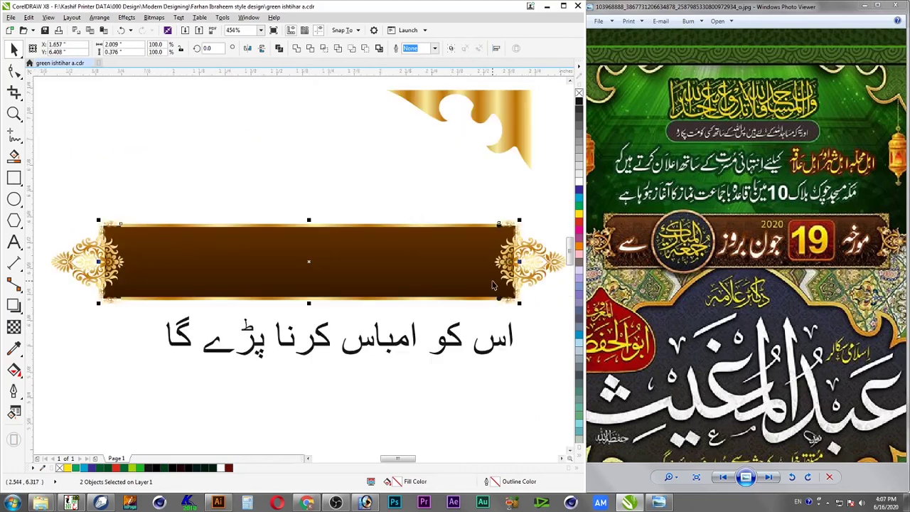
{"action": "key", "text": "Escape"}
{"action": "left_click_drag", "start_coordinate": [499, 224], "coordinate": [120, 224]}
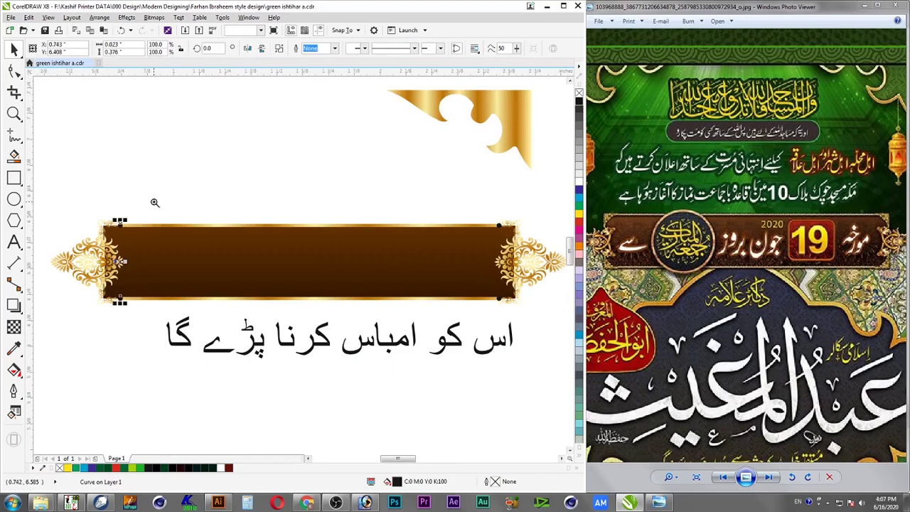
{"action": "left_click_drag", "start_coordinate": [83, 323], "coordinate": [158, 201]}
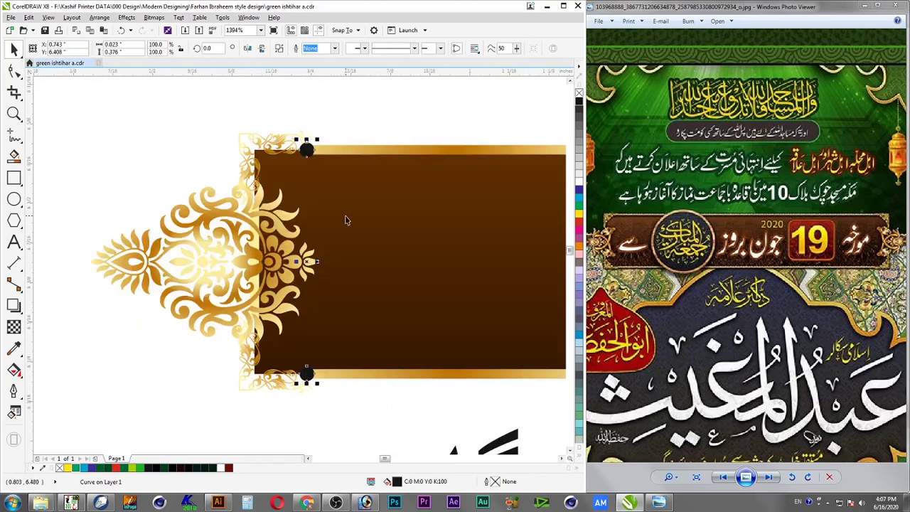
{"action": "key", "text": "F4"}
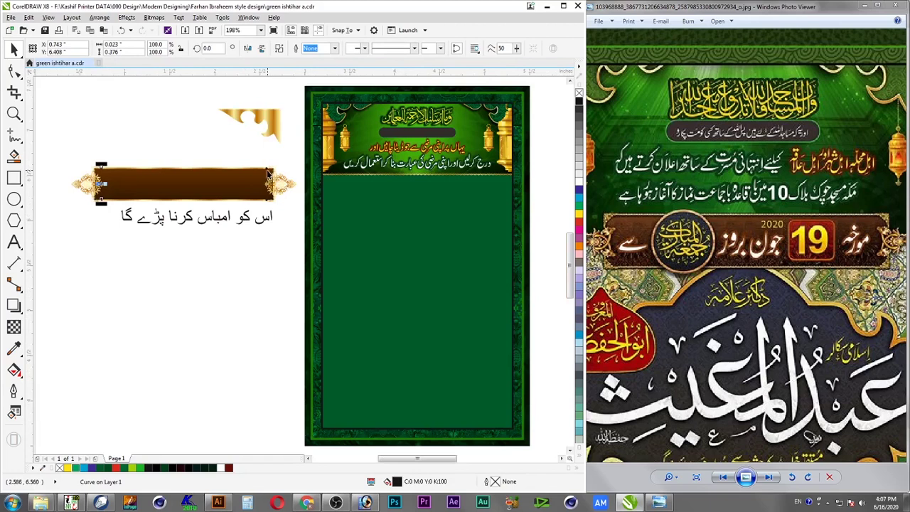
{"action": "left_click", "coordinate": [268, 174], "text": "shift"}
{"action": "key", "text": "shift+Page_Up"}
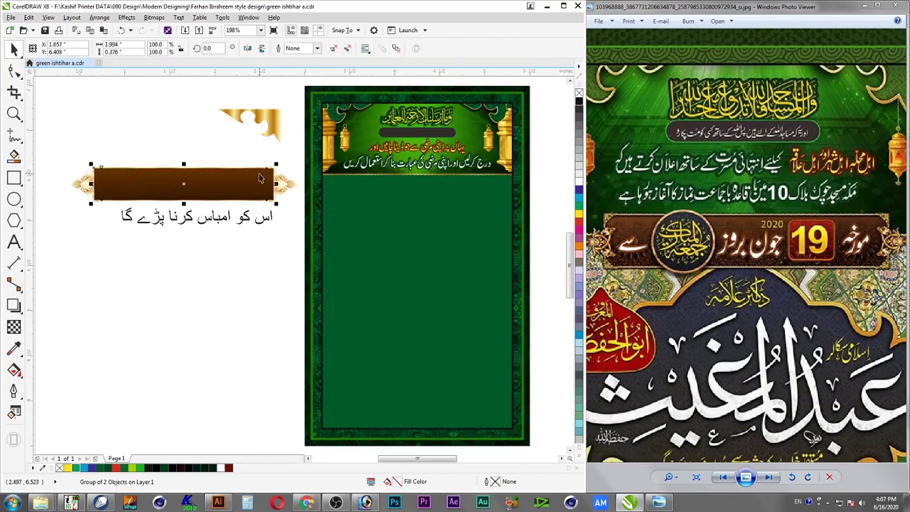
{"action": "key", "text": "Escape"}
{"action": "left_click", "coordinate": [268, 177]}
{"action": "key", "text": "Escape"}
{"action": "left_click_drag", "start_coordinate": [269, 174], "coordinate": [251, 188]}
{"action": "key", "text": "ctrl+z"}
Copy the gold border's fill onto the black corner circles via Copy Properties From
{"action": "scroll", "coordinate": [283, 160], "scroll_direction": "up", "scroll_amount": 5}
{"action": "left_click", "coordinate": [292, 155]}
{"action": "scroll", "coordinate": [257, 164], "scroll_direction": "down", "scroll_amount": 6}
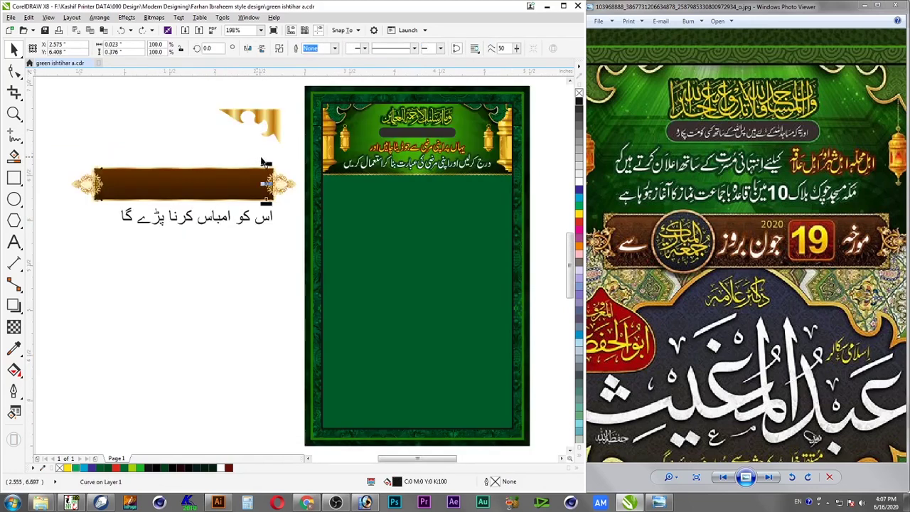
{"action": "scroll", "coordinate": [86, 214], "scroll_direction": "up", "scroll_amount": 5}
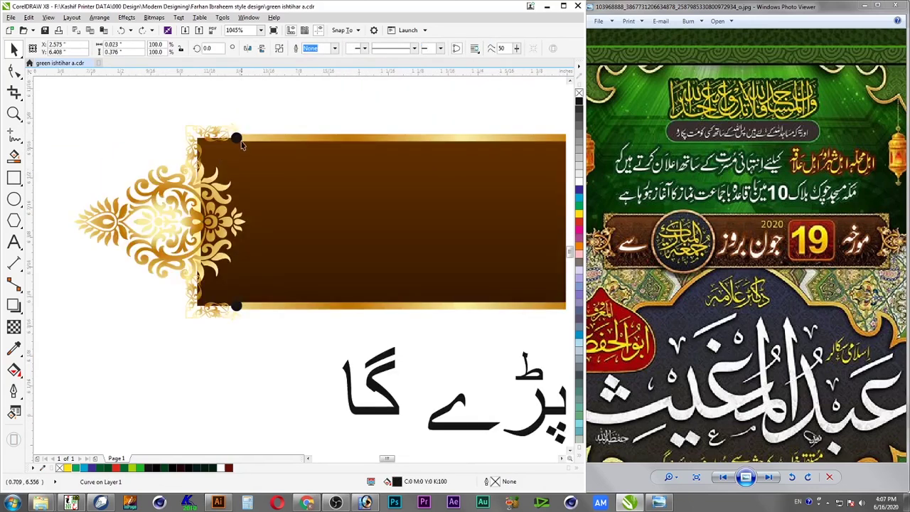
{"action": "left_click", "coordinate": [237, 137], "text": "shift"}
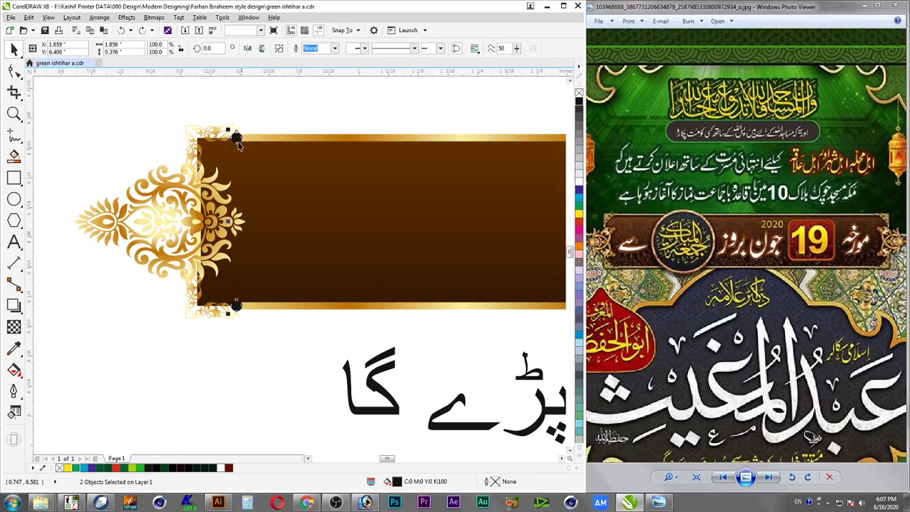
{"action": "left_click", "coordinate": [259, 144], "text": "shift"}
{"action": "left_click", "coordinate": [240, 139]}
{"action": "key", "text": "alt+e"}
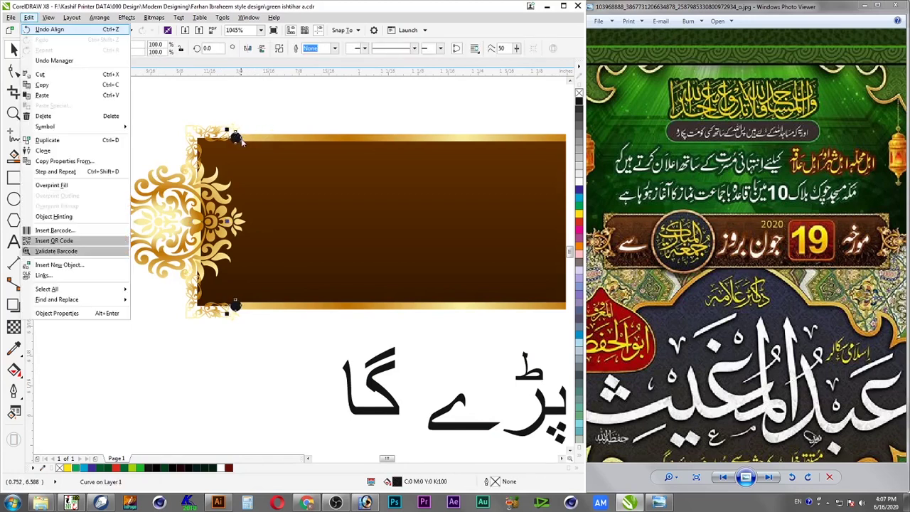
{"action": "key", "text": "m"}
{"action": "left_click", "coordinate": [305, 270]}
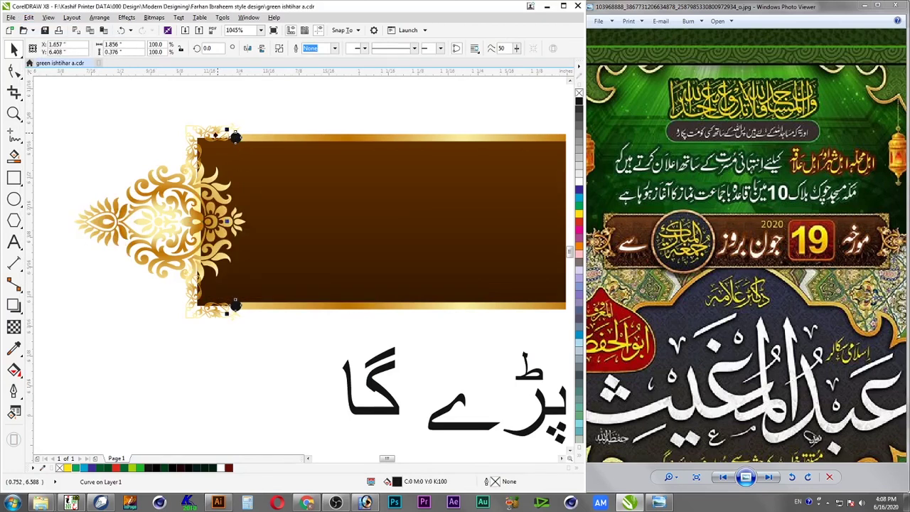
{"action": "left_click", "coordinate": [258, 119]}
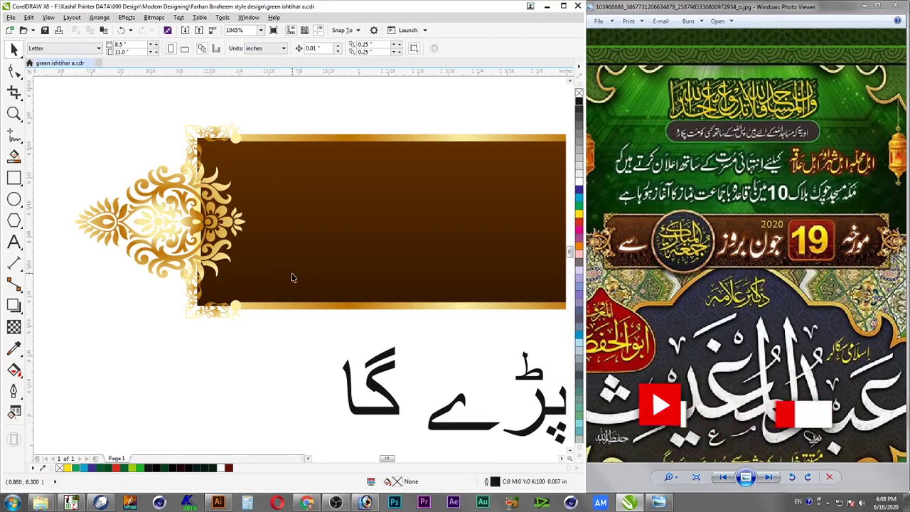
{"action": "scroll", "coordinate": [321, 252], "scroll_direction": "down", "scroll_amount": 2}
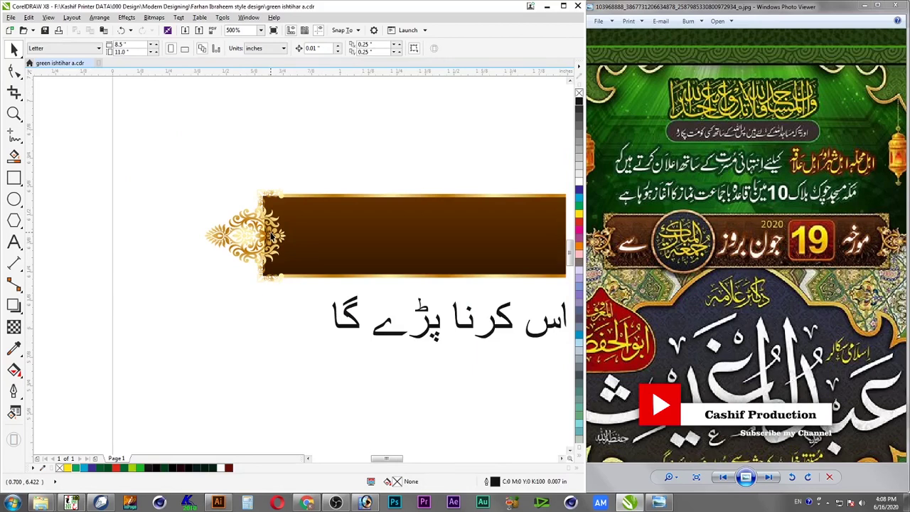
Select the brown bar with both gold end ornaments and weld them into one curve
{"action": "scroll", "coordinate": [271, 237], "scroll_direction": "down", "scroll_amount": 2}
{"action": "left_click_drag", "start_coordinate": [217, 200], "coordinate": [525, 279]}
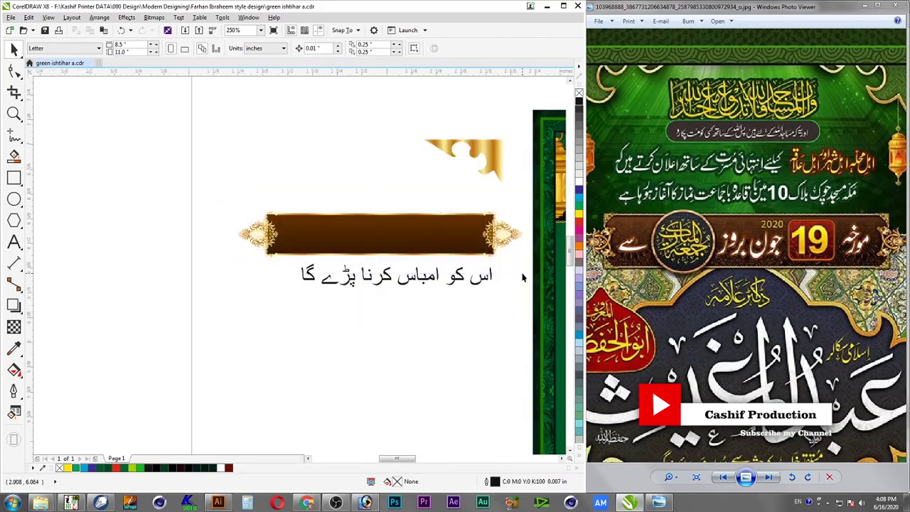
{"action": "key", "text": "shift+F2"}
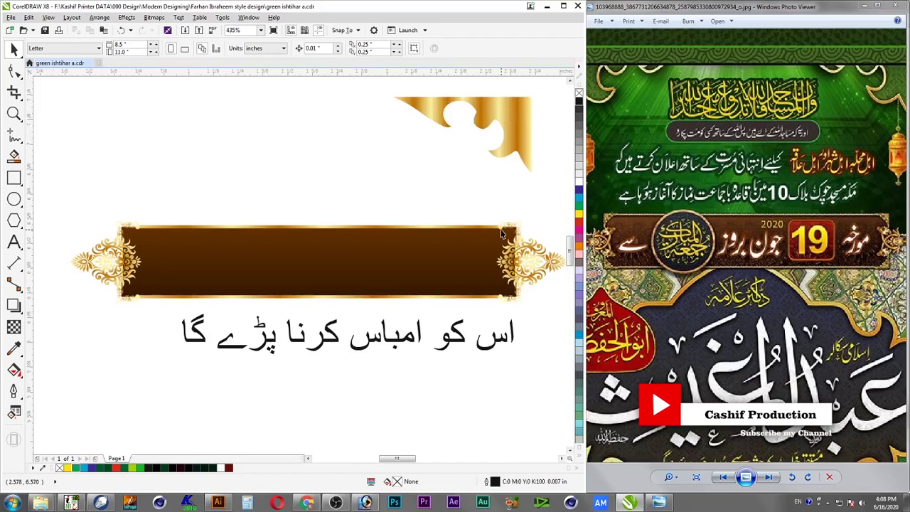
{"action": "left_click", "coordinate": [469, 259]}
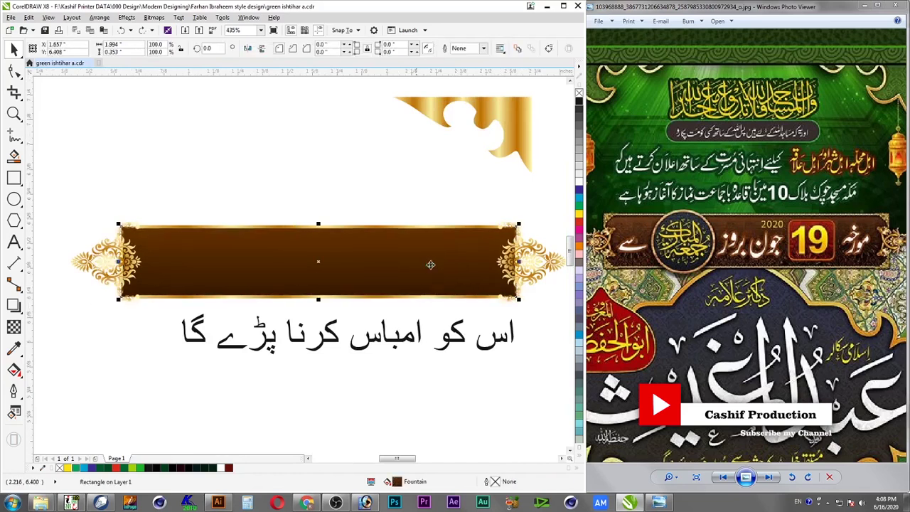
{"action": "left_click_drag", "start_coordinate": [55, 212], "coordinate": [537, 316]}
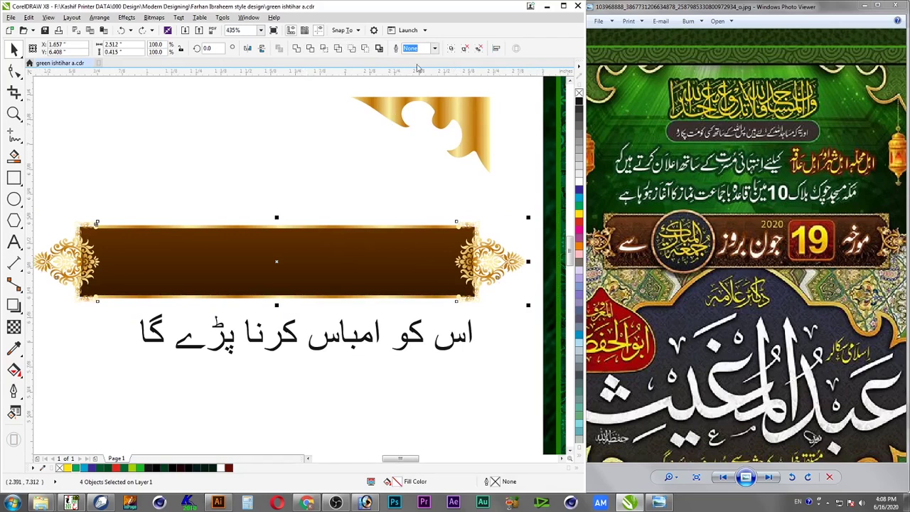
{"action": "left_click", "coordinate": [297, 49]}
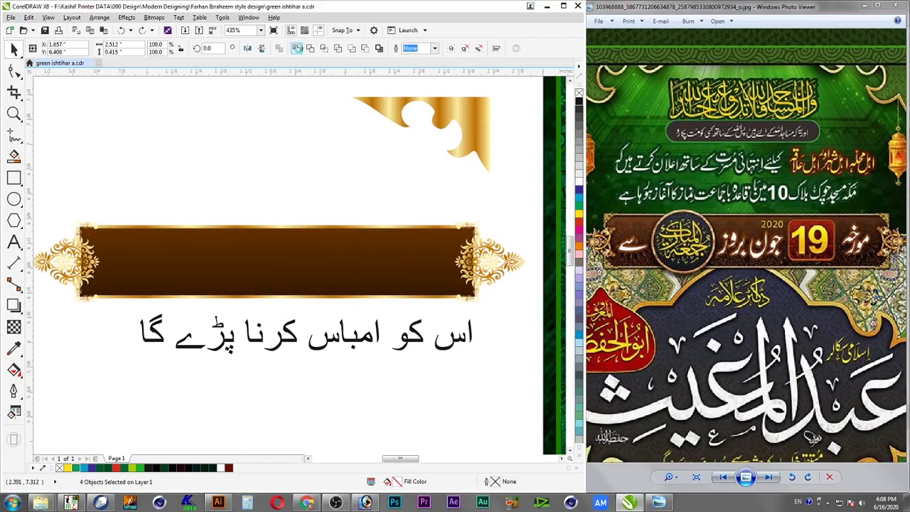
Select the welded ornament curve and zoom in on the right end ornament
{"action": "left_click", "coordinate": [298, 170]}
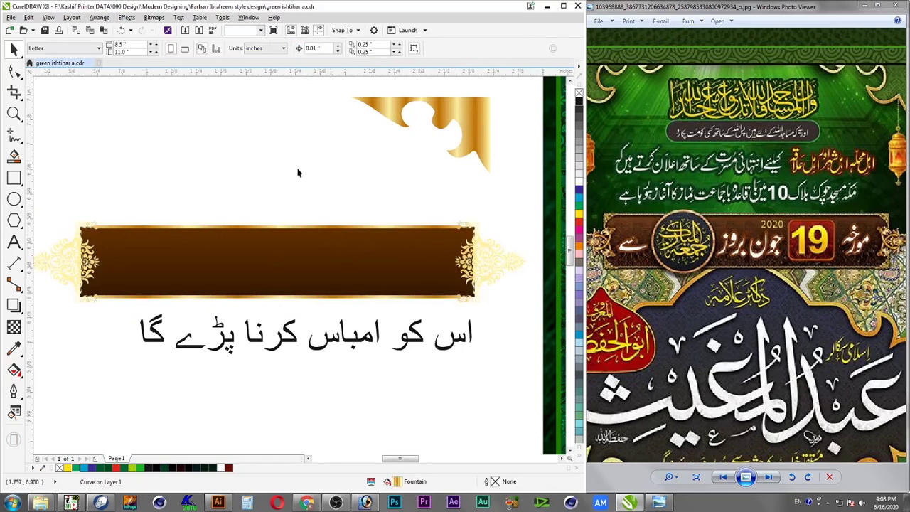
{"action": "left_click", "coordinate": [492, 253]}
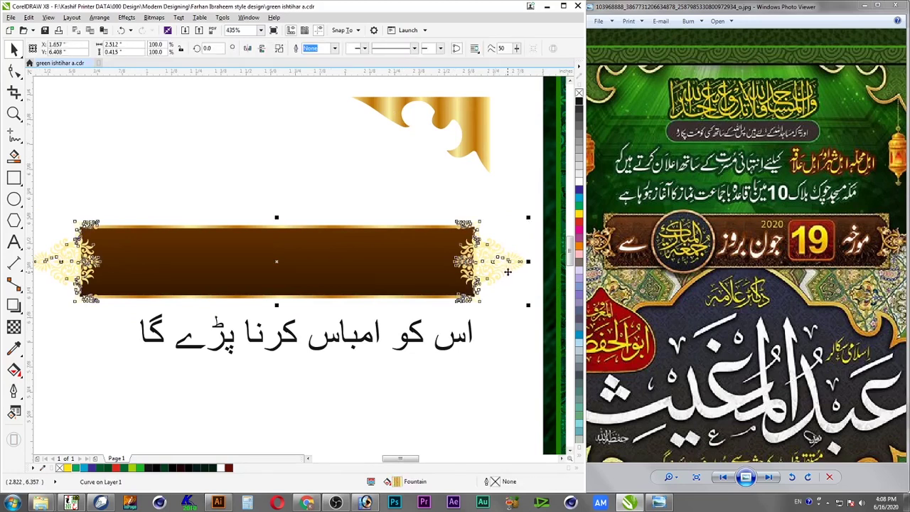
{"action": "key", "text": "z"}
{"action": "left_click_drag", "start_coordinate": [535, 206], "coordinate": [426, 298]}
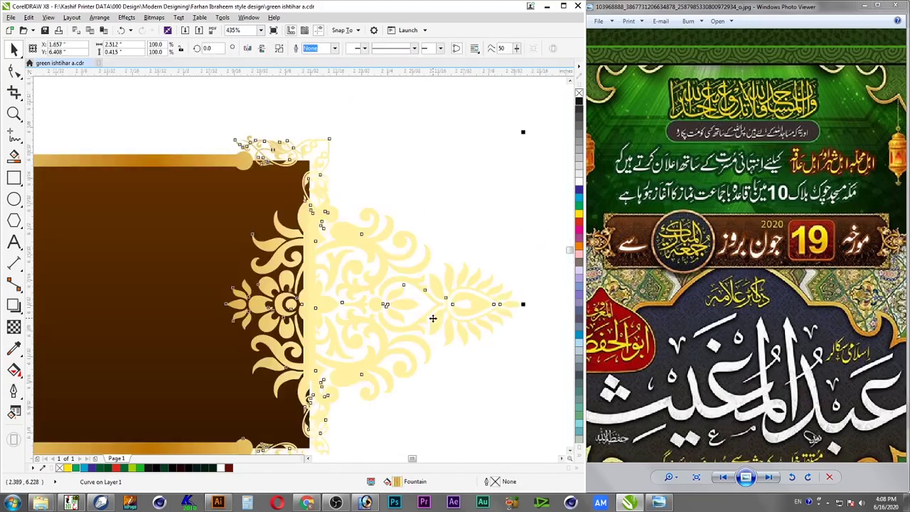
Shrink the top-left corner ornament curve to about two-thirds size
{"action": "left_click", "coordinate": [448, 214]}
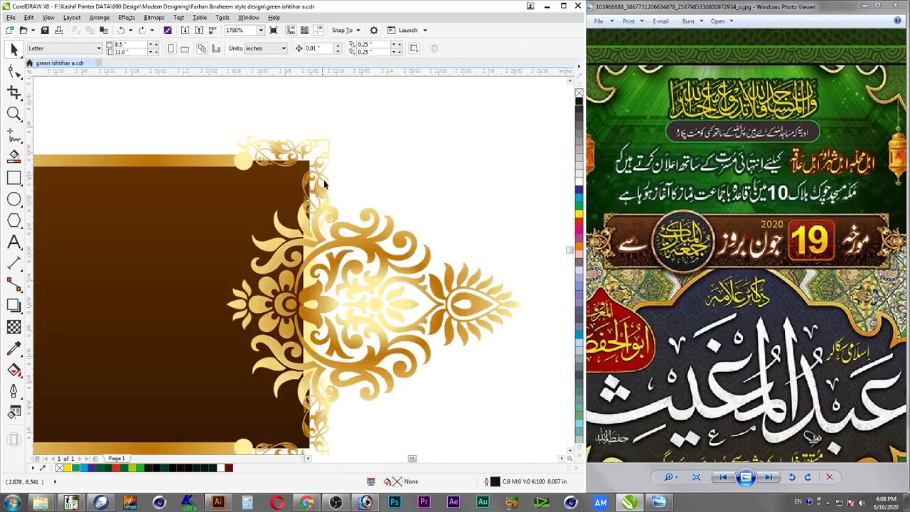
{"action": "left_click", "coordinate": [289, 162]}
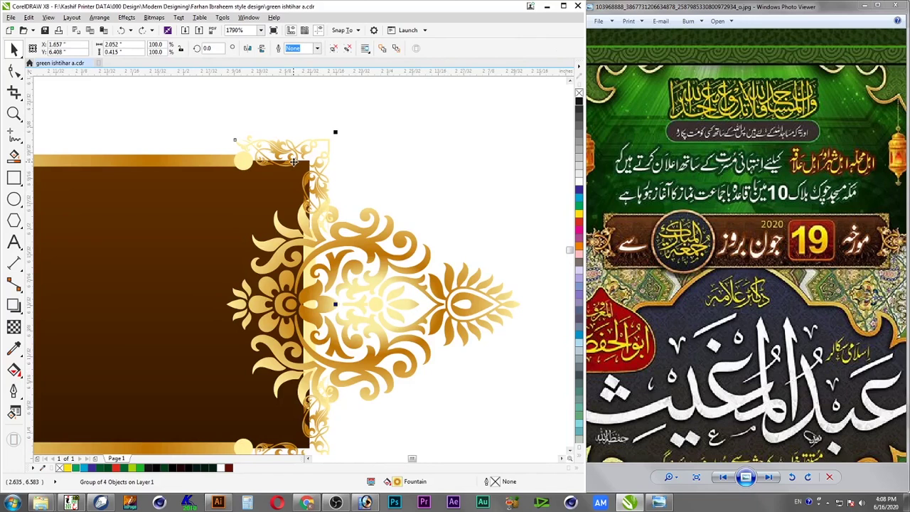
{"action": "left_click", "coordinate": [352, 165]}
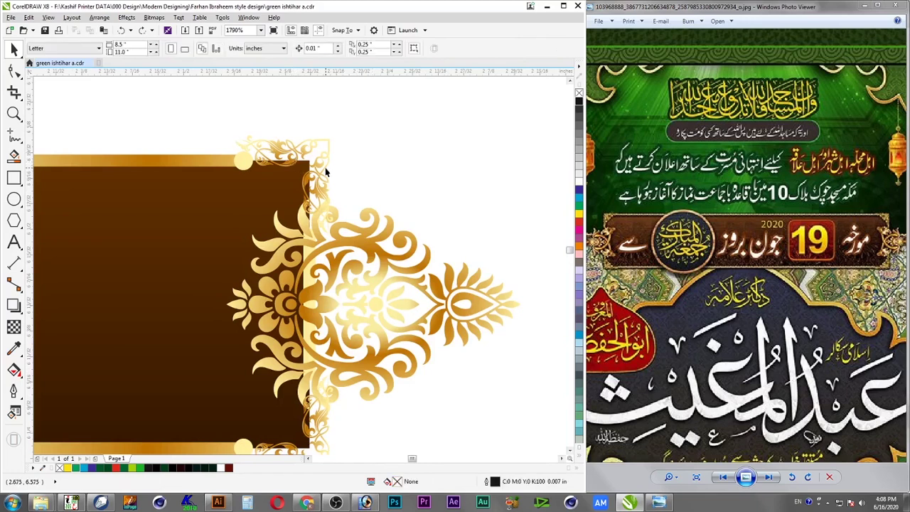
{"action": "left_click", "coordinate": [326, 171], "text": "ctrl"}
{"action": "left_click_drag", "start_coordinate": [335, 133], "coordinate": [332, 171]}
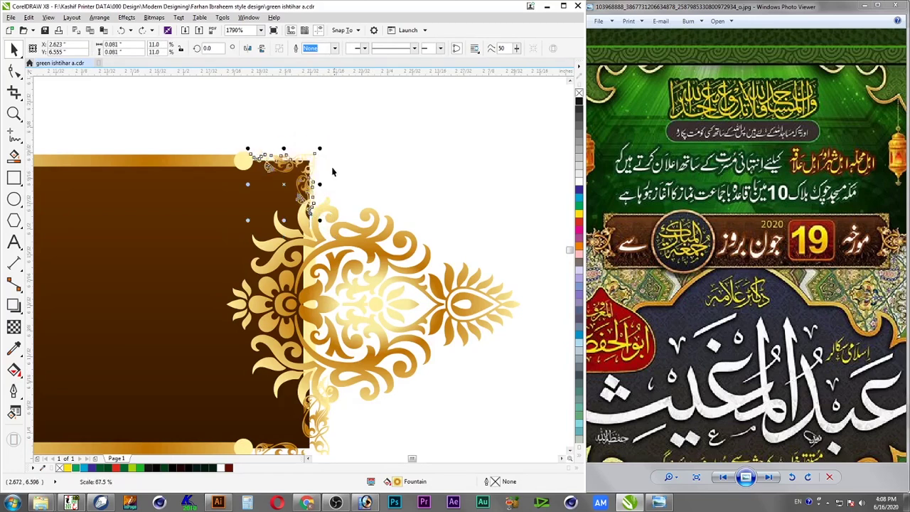
{"action": "left_click", "coordinate": [320, 438], "text": "ctrl"}
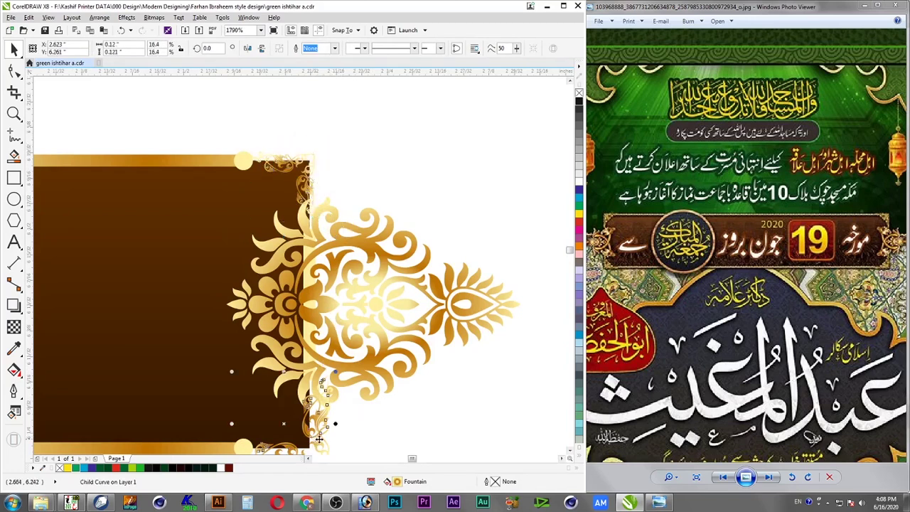
Zoom in on the banner and check the top and bottom corner ornaments
{"action": "key", "text": "F4"}
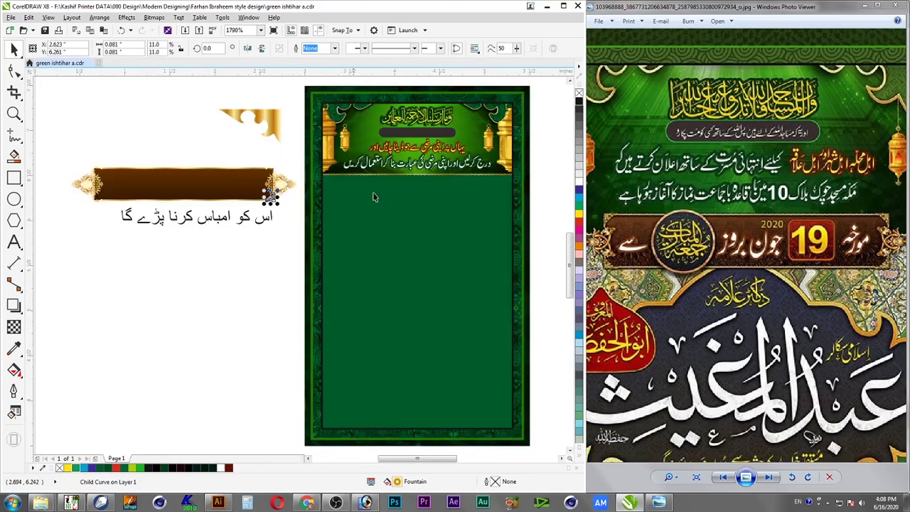
{"action": "left_click_drag", "start_coordinate": [286, 155], "coordinate": [84, 220]}
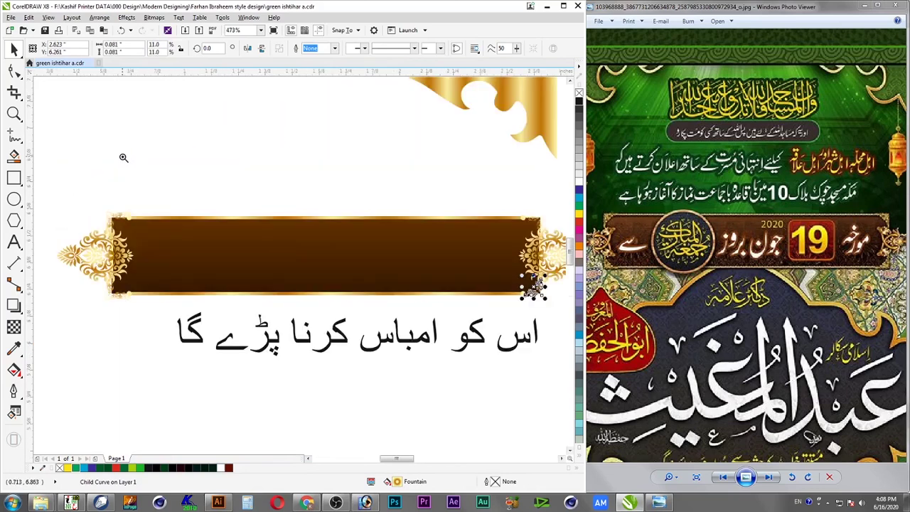
{"action": "scroll", "coordinate": [213, 273], "scroll_direction": "up", "scroll_amount": 3}
{"action": "left_click", "coordinate": [346, 262]}
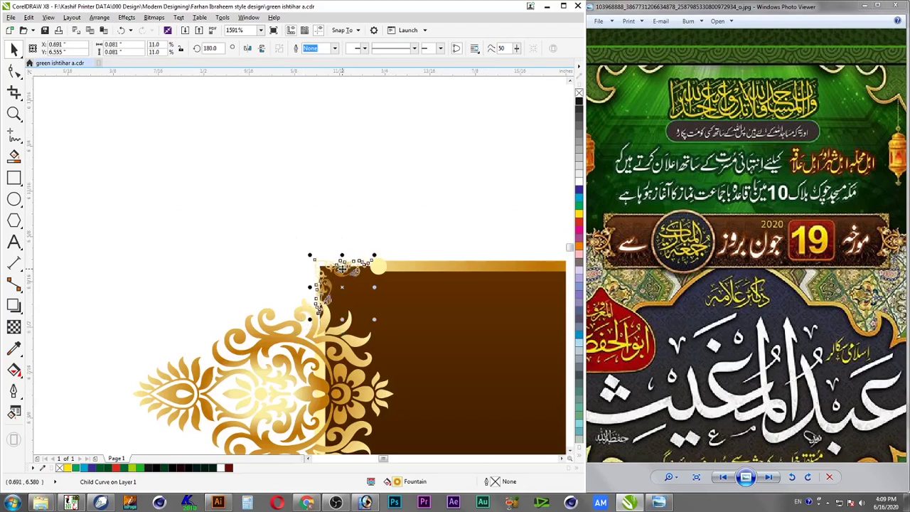
{"action": "scroll", "coordinate": [353, 291], "scroll_direction": "down", "scroll_amount": 2}
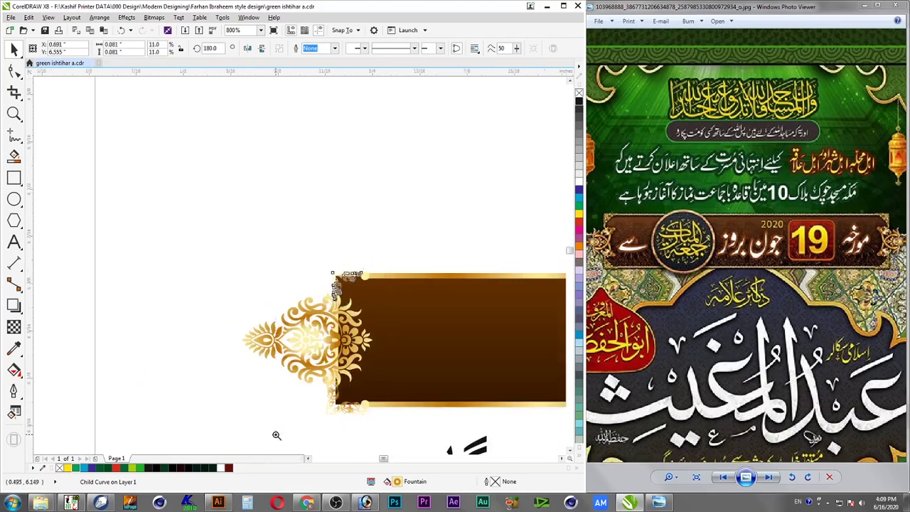
{"action": "scroll", "coordinate": [341, 412], "scroll_direction": "up", "scroll_amount": 2}
{"action": "left_click", "coordinate": [332, 407]}
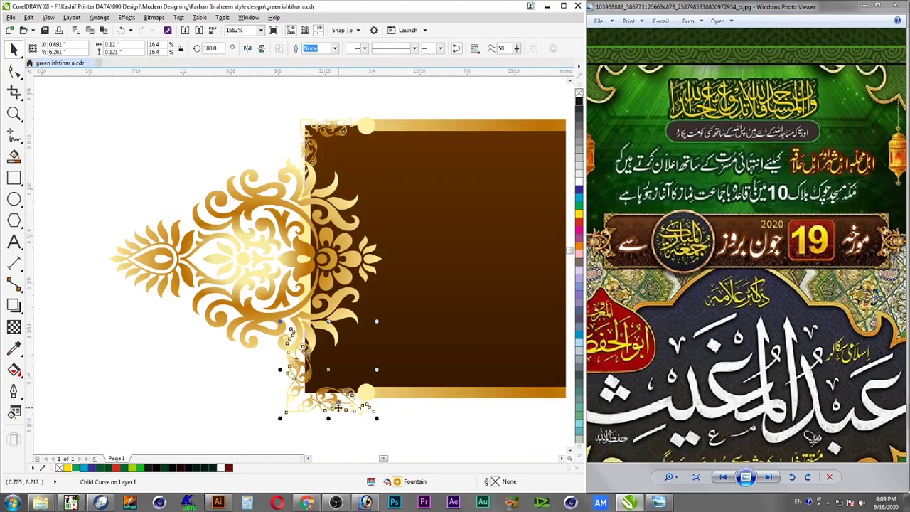
{"action": "left_click", "coordinate": [348, 427]}
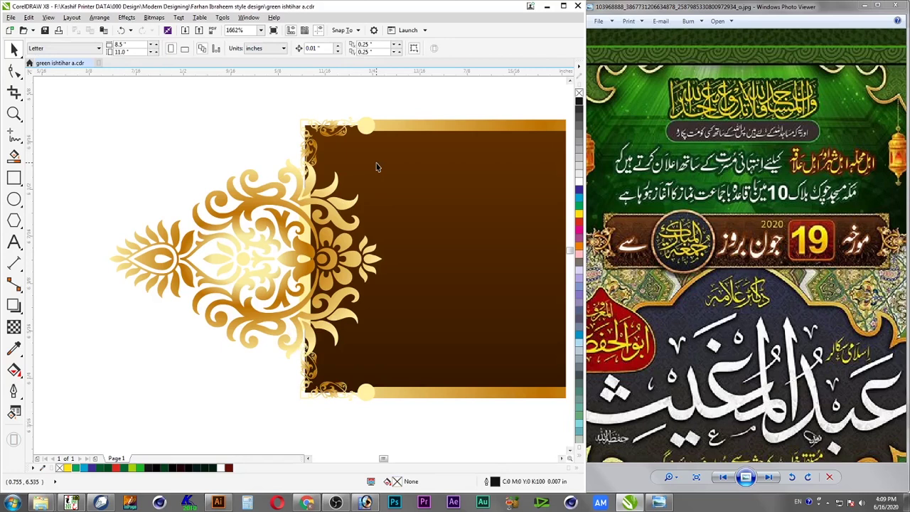
Select both left-end corner ornaments together, then select the whole banner group
{"action": "left_click", "coordinate": [340, 137], "text": "ctrl"}
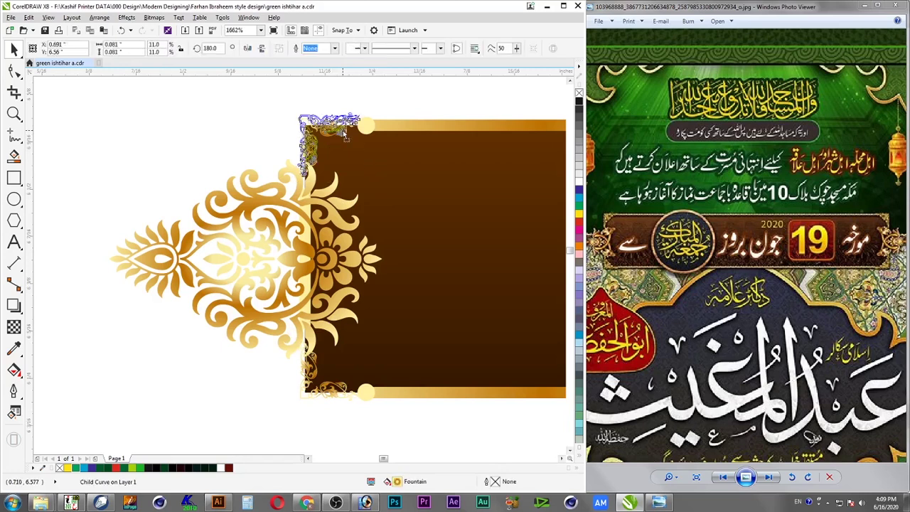
{"action": "left_click", "coordinate": [344, 393], "text": "shift"}
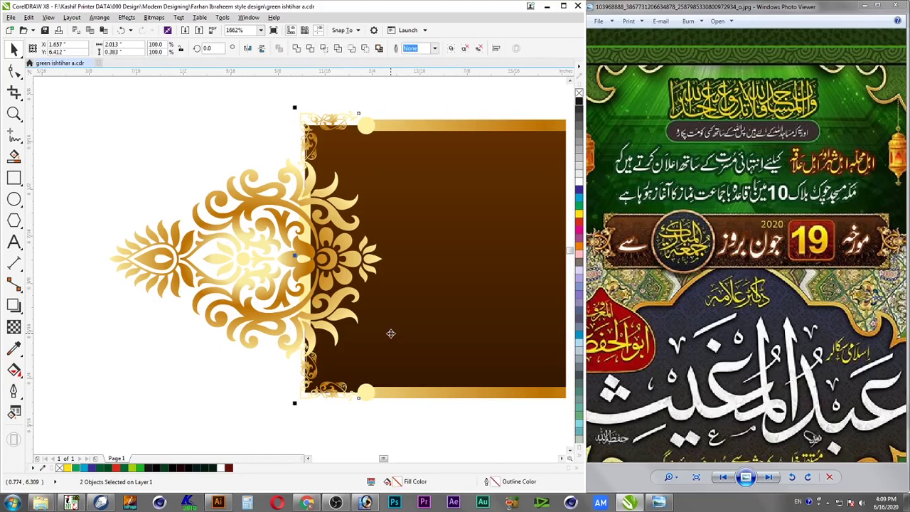
{"action": "left_click", "coordinate": [420, 431]}
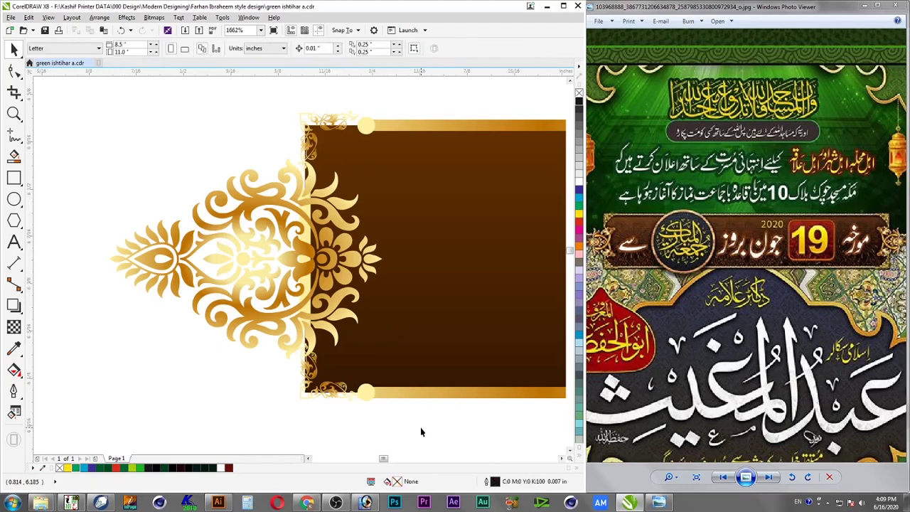
{"action": "scroll", "coordinate": [328, 242], "scroll_direction": "down", "scroll_amount": 2}
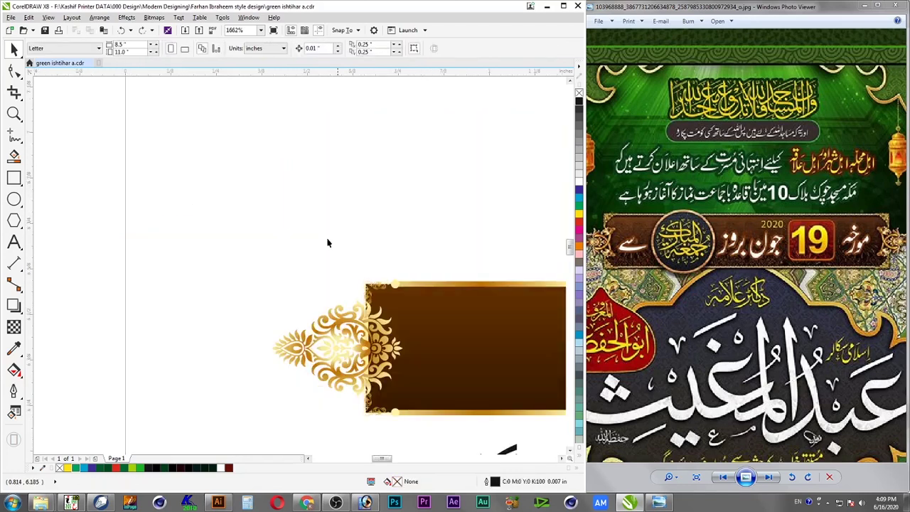
{"action": "scroll", "coordinate": [334, 262], "scroll_direction": "down", "scroll_amount": 1}
{"action": "left_click_drag", "start_coordinate": [431, 346], "coordinate": [431, 347]}
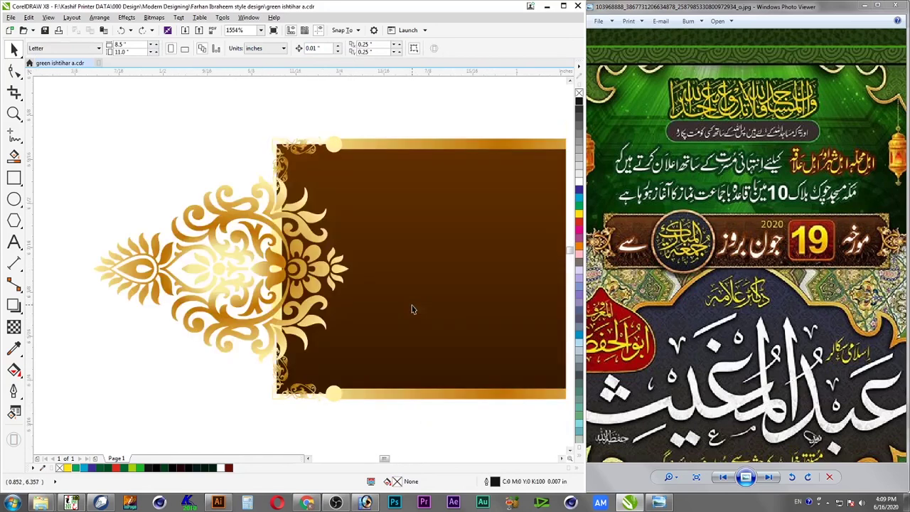
{"action": "left_click", "coordinate": [310, 150]}
Zoom to the banner's right end and nudge its ornament group slightly left and down
{"action": "key", "text": "F4"}
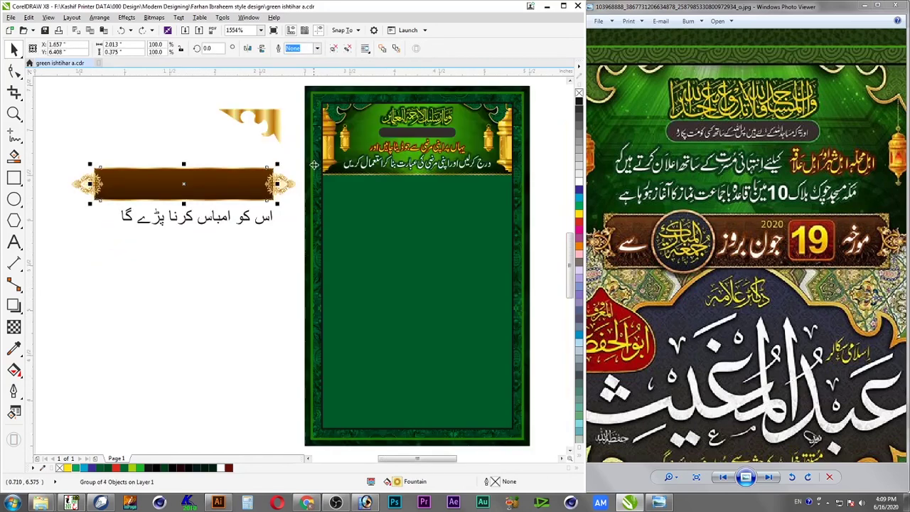
{"action": "key", "text": "F2"}
{"action": "left_click_drag", "start_coordinate": [310, 150], "coordinate": [218, 241]}
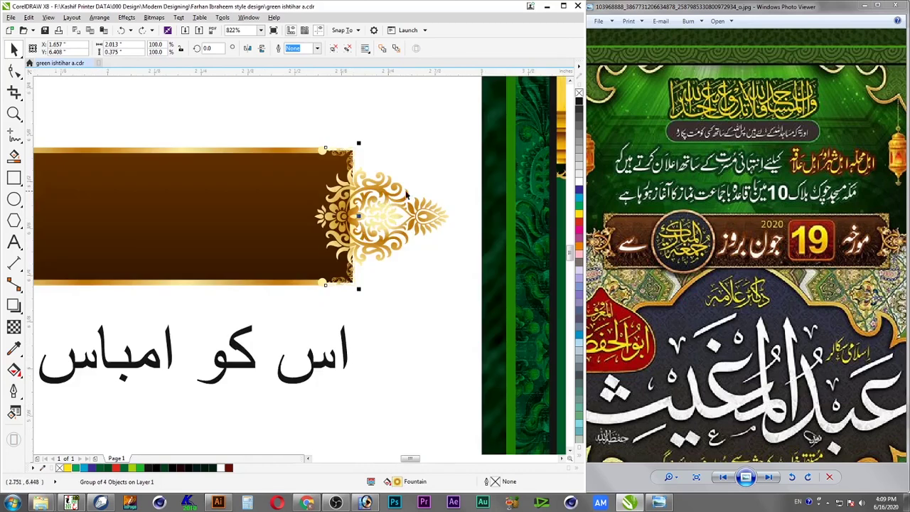
{"action": "left_click", "coordinate": [379, 151]}
{"action": "left_click_drag", "start_coordinate": [379, 151], "coordinate": [354, 161]}
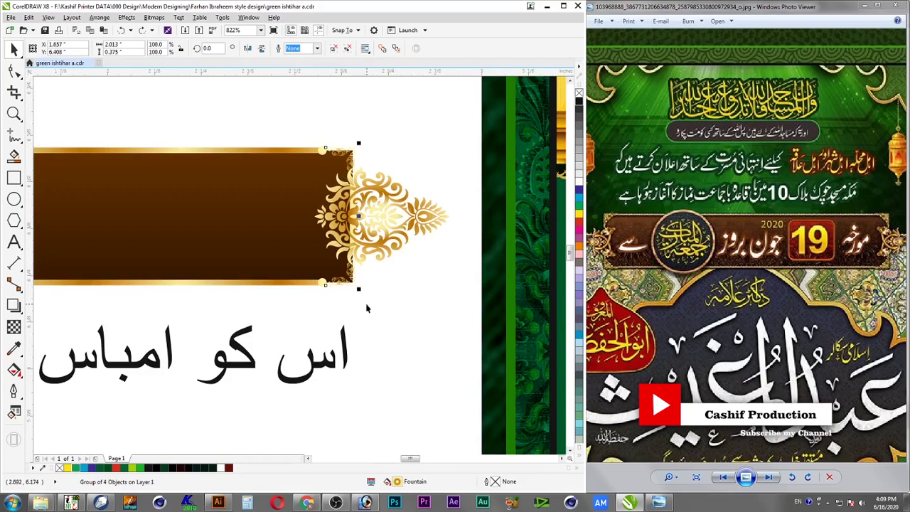
Reposition a single gold corner curve inside the right ornament group
{"action": "scroll", "coordinate": [335, 327], "scroll_direction": "up", "scroll_amount": 3}
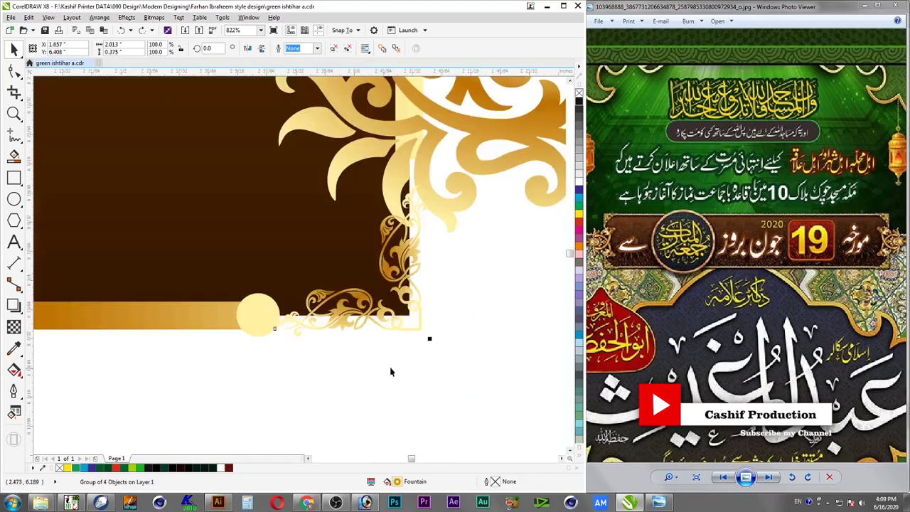
{"action": "left_click", "coordinate": [382, 315], "text": "ctrl"}
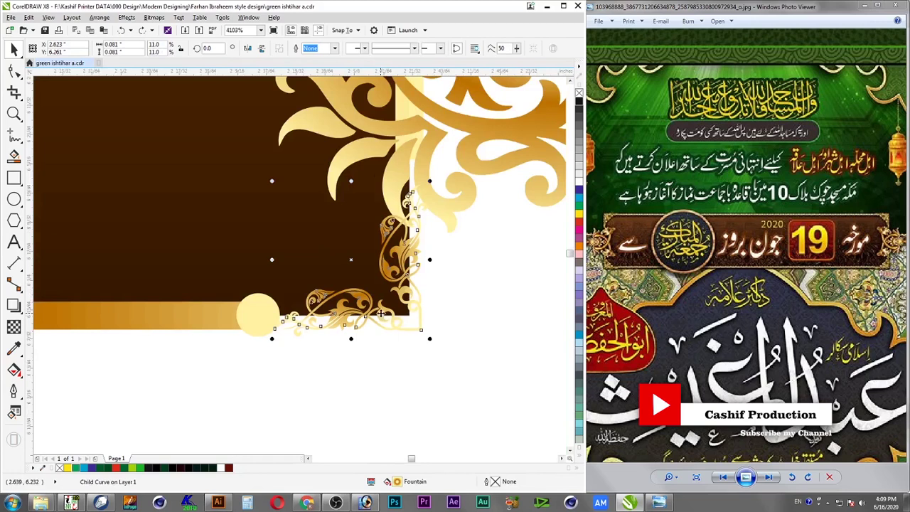
{"action": "left_click_drag", "start_coordinate": [382, 315], "coordinate": [386, 335]}
{"action": "left_click", "coordinate": [459, 350]}
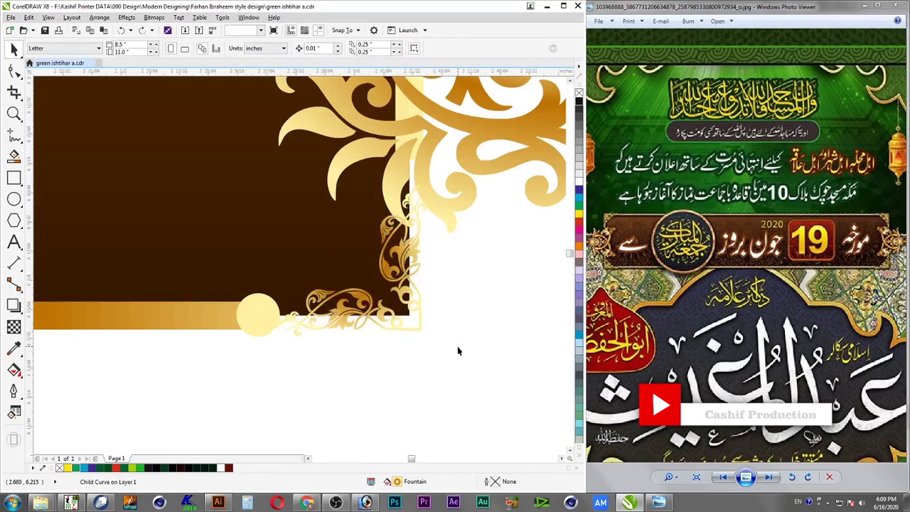
{"action": "scroll", "coordinate": [463, 331], "scroll_direction": "down", "scroll_amount": 2}
{"action": "scroll", "coordinate": [484, 243], "scroll_direction": "down", "scroll_amount": 2}
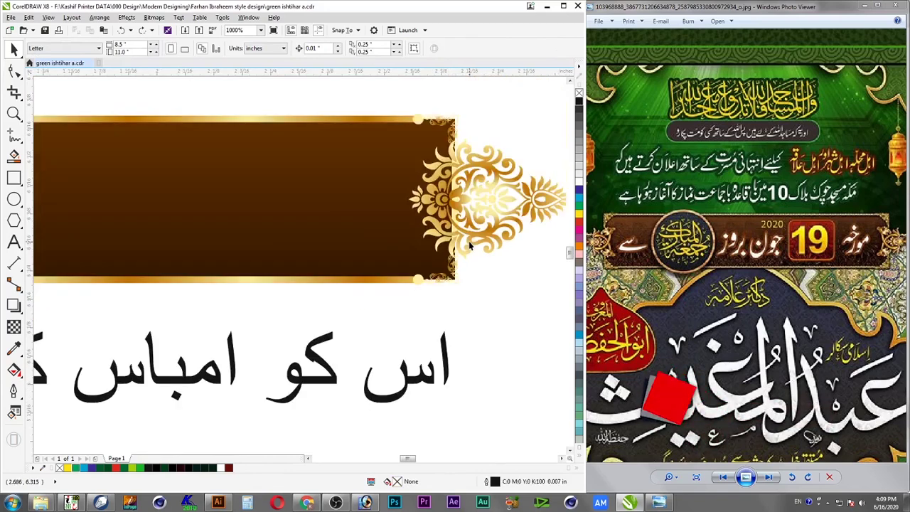
Slide the right ornament curve left so it overlaps the brown bar's edge
{"action": "left_click", "coordinate": [494, 241]}
{"action": "left_click", "coordinate": [499, 241], "text": "ctrl"}
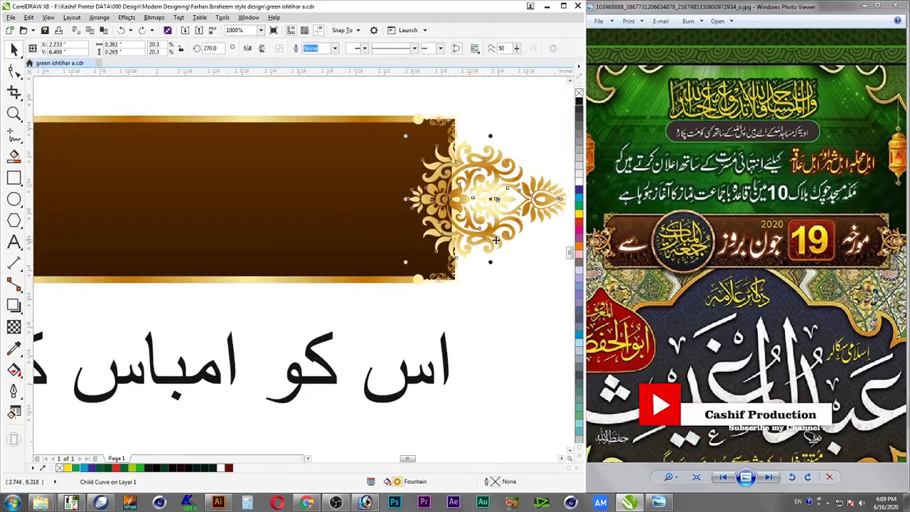
{"action": "left_click_drag", "start_coordinate": [499, 248], "coordinate": [466, 246]}
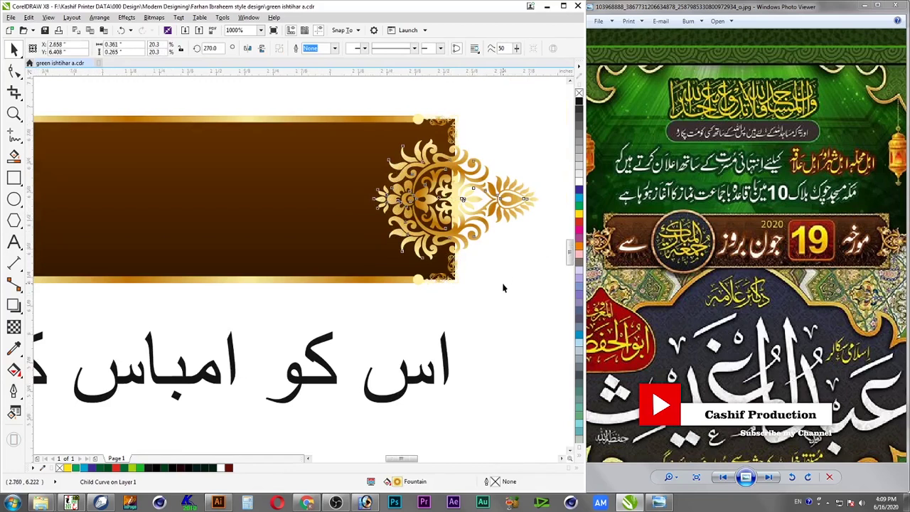
{"action": "scroll", "coordinate": [503, 288], "scroll_direction": "down", "scroll_amount": 1}
{"action": "scroll", "coordinate": [345, 242], "scroll_direction": "down", "scroll_amount": 1}
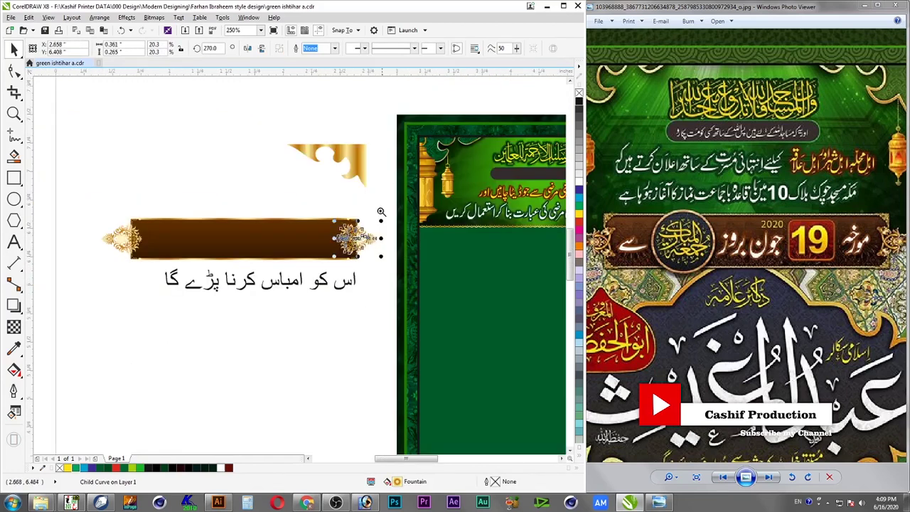
{"action": "scroll", "coordinate": [102, 278], "scroll_direction": "up", "scroll_amount": 1}
Nudge the left end ornament slightly to the right
{"action": "left_click", "coordinate": [92, 267]}
{"action": "left_click_drag", "start_coordinate": [101, 264], "coordinate": [111, 264]}
{"action": "left_click", "coordinate": [523, 281], "text": "shift"}
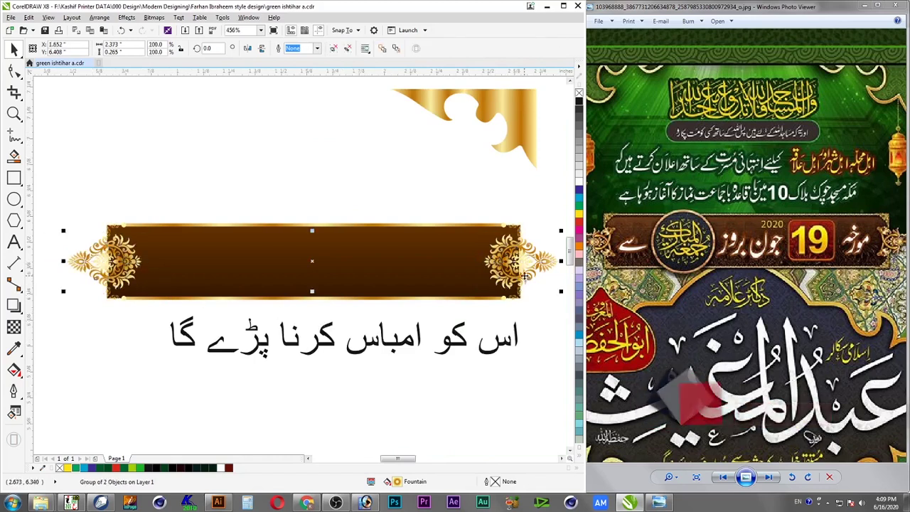
{"action": "left_click", "coordinate": [532, 324]}
{"action": "left_click_drag", "start_coordinate": [553, 212], "coordinate": [449, 325]}
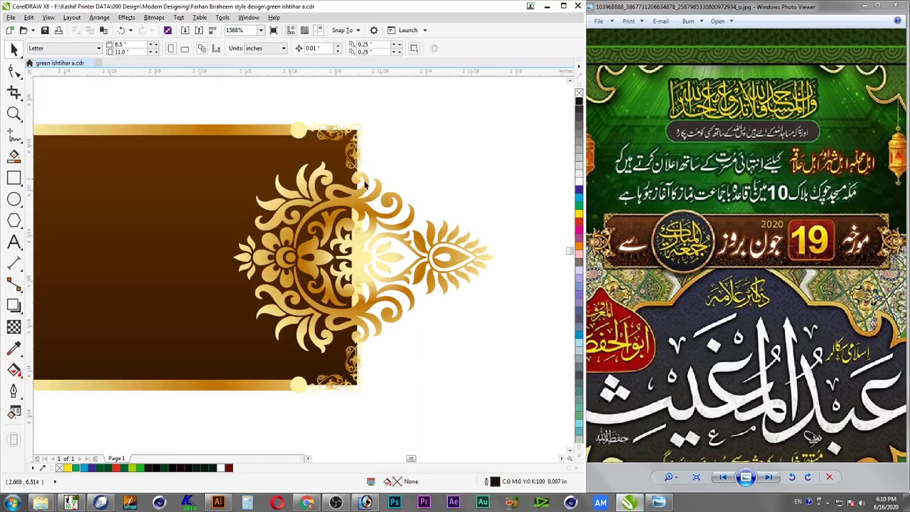
{"action": "left_click_drag", "start_coordinate": [439, 104], "coordinate": [270, 220]}
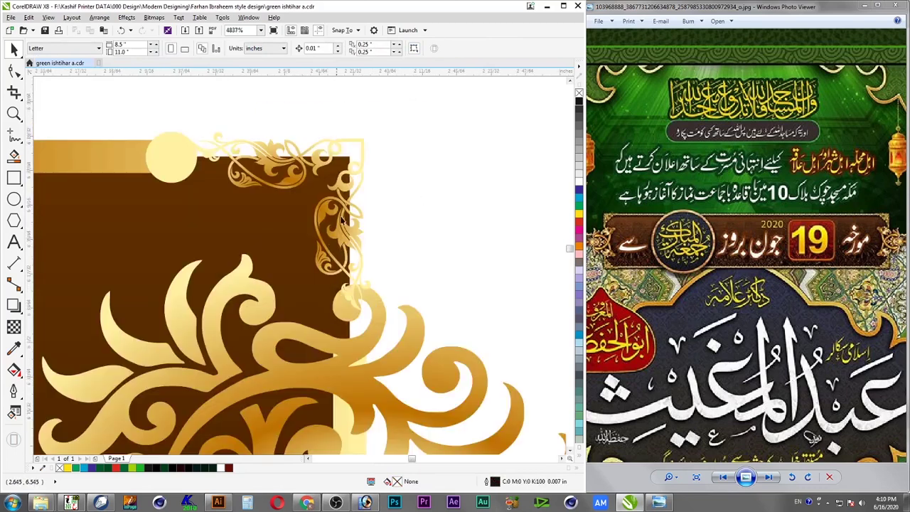
Group the brown banner rectangle and both gold ornaments, undoing an accidental stretch first
{"action": "left_click", "coordinate": [342, 221]}
{"action": "key", "text": "F4"}
{"action": "key", "text": "F2"}
{"action": "left_click_drag", "start_coordinate": [308, 156], "coordinate": [68, 219]}
{"action": "left_click", "coordinate": [477, 222]}
{"action": "left_click", "coordinate": [473, 226]}
{"action": "left_click_drag", "start_coordinate": [474, 226], "coordinate": [476, 232]}
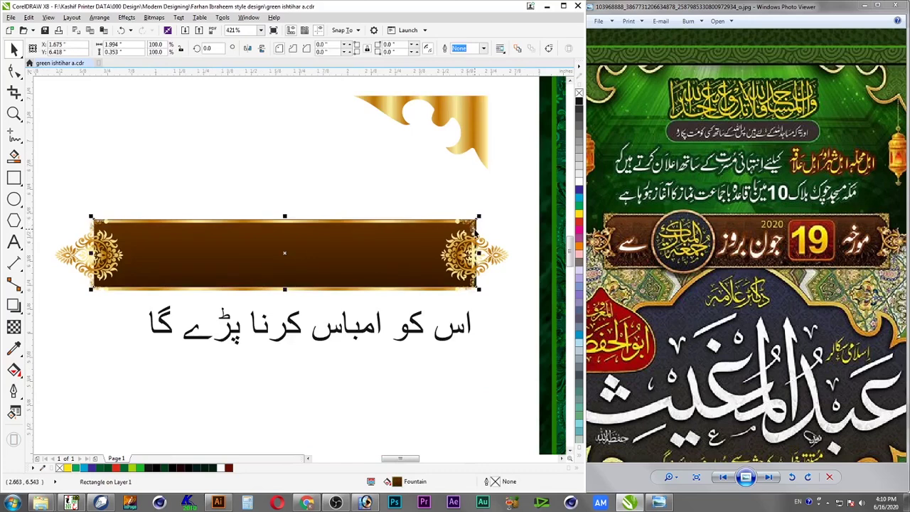
{"action": "key", "text": "ctrl+z"}
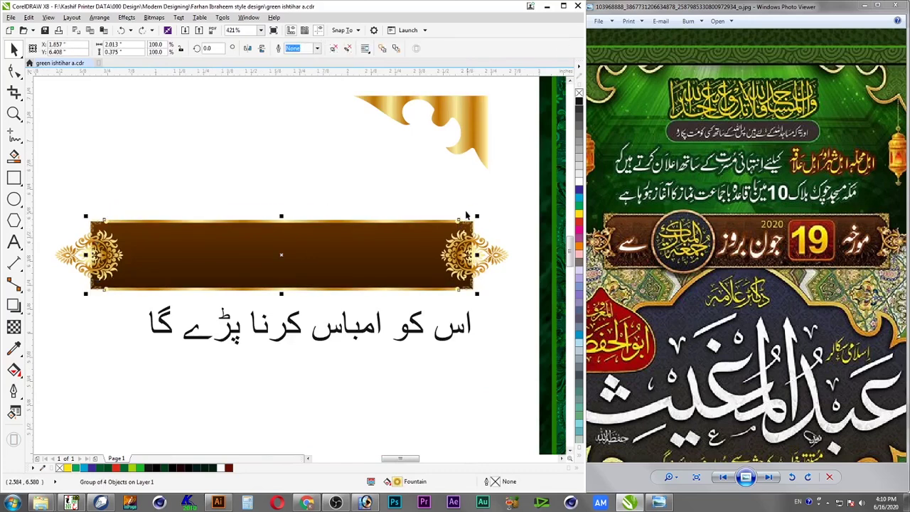
{"action": "left_click", "coordinate": [414, 245]}
{"action": "left_click_drag", "start_coordinate": [518, 198], "coordinate": [40, 305]}
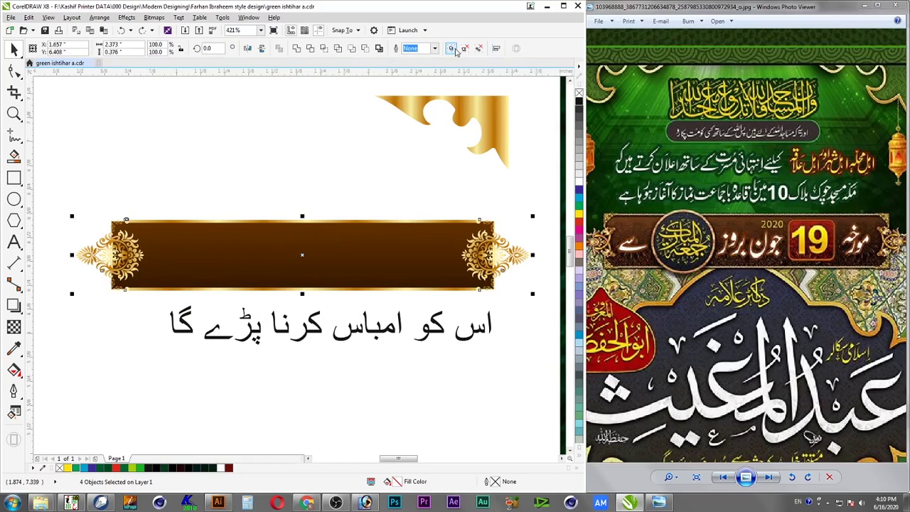
{"action": "left_click", "coordinate": [455, 50]}
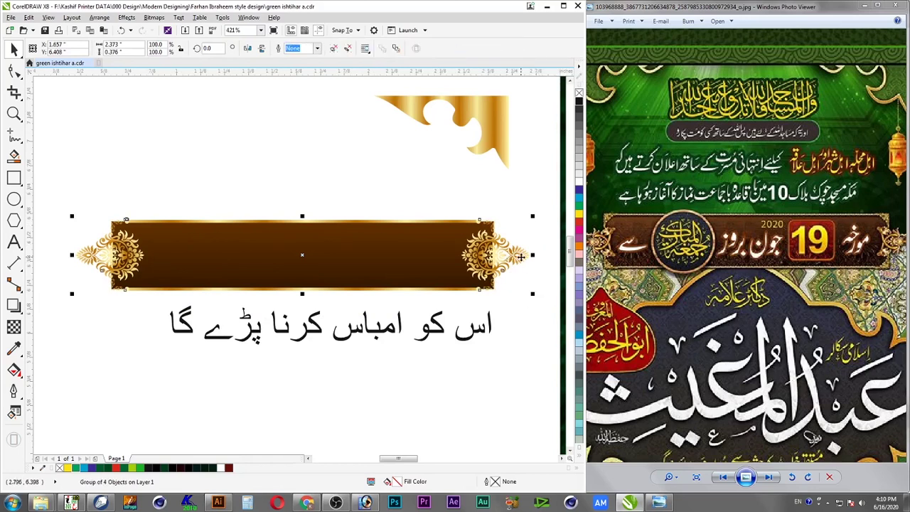
Zoom in on the grouped banner's right ornament to check its fit
{"action": "key", "text": "F2"}
{"action": "left_click_drag", "start_coordinate": [542, 211], "coordinate": [425, 306]}
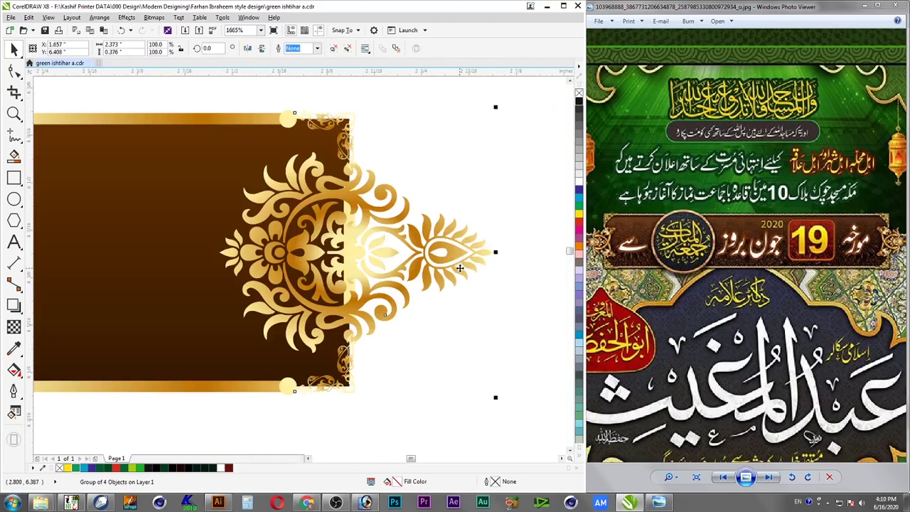
{"action": "scroll", "coordinate": [461, 267], "scroll_direction": "down", "scroll_amount": 3}
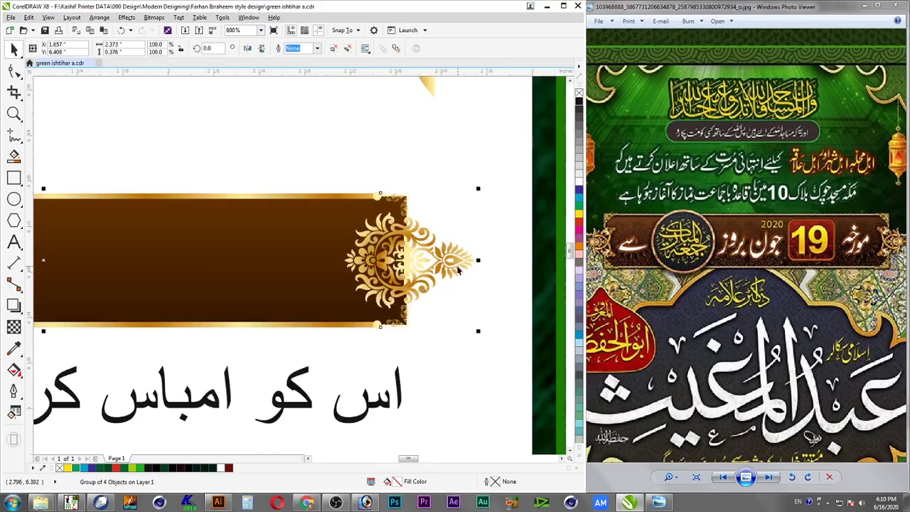
Export only the selected banner group to the Desktop, then cancel the unwanted PDF settings
{"action": "key", "text": "ctrl+e"}
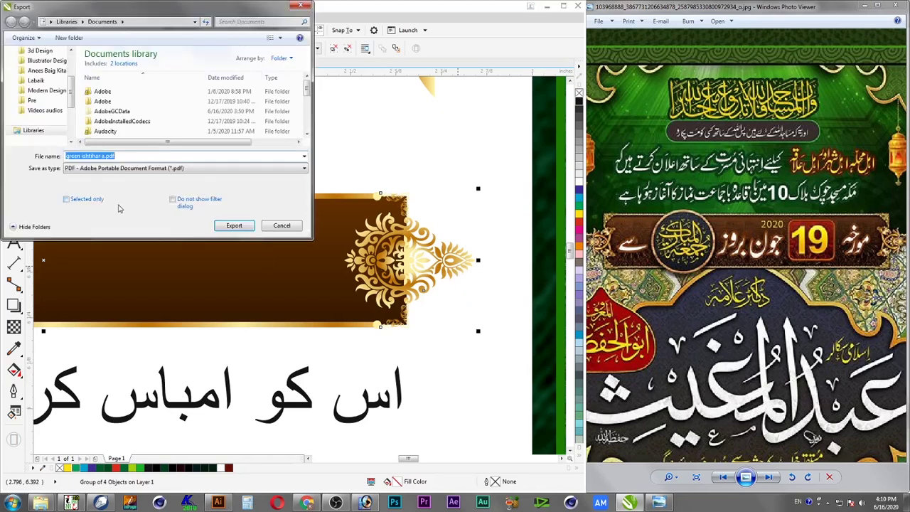
{"action": "left_click", "coordinate": [93, 200]}
{"action": "left_click", "coordinate": [163, 169]}
{"action": "left_click", "coordinate": [163, 169]}
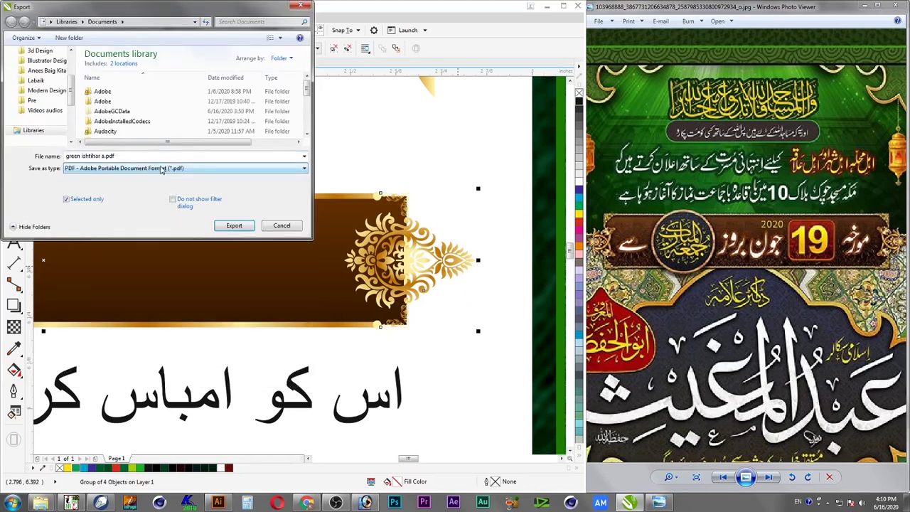
{"action": "scroll", "coordinate": [60, 71], "scroll_direction": "up", "scroll_amount": 2}
{"action": "left_click", "coordinate": [38, 65]}
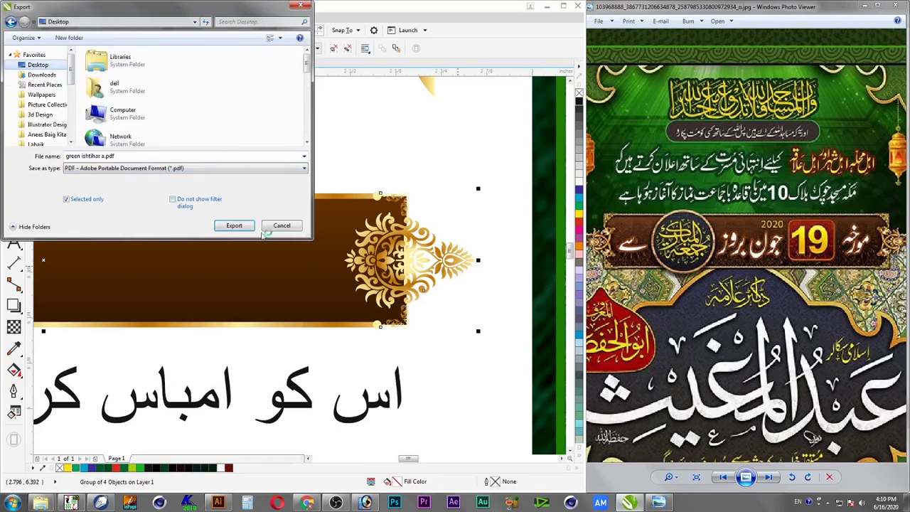
{"action": "left_click", "coordinate": [234, 226]}
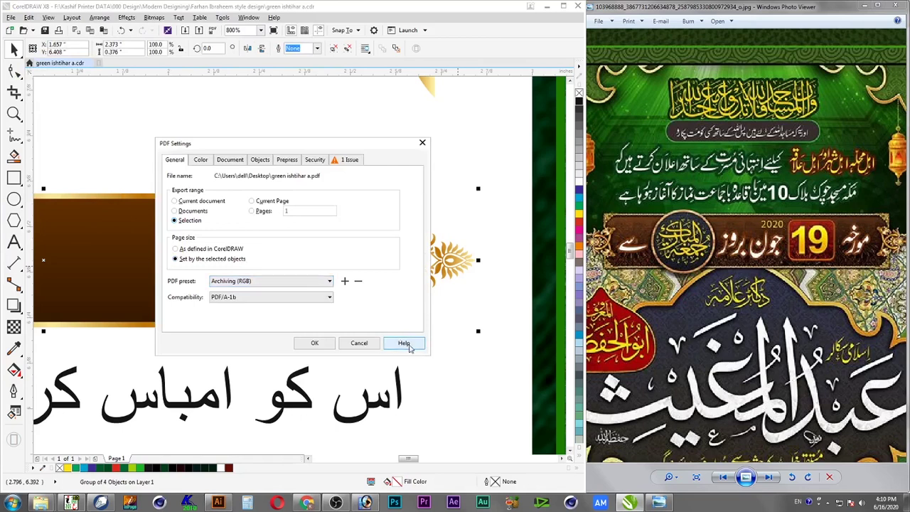
{"action": "left_click", "coordinate": [360, 344]}
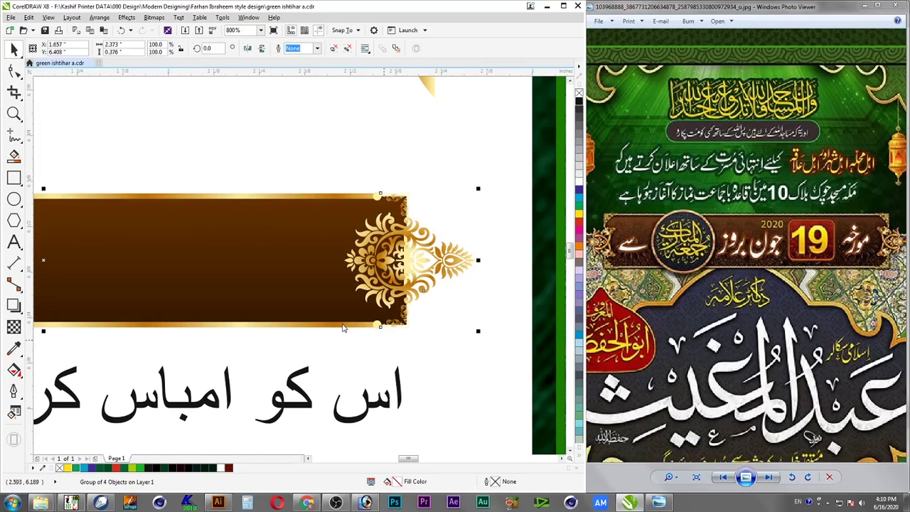
Export the banner group as PNG named green ishtihar a.png
{"action": "key", "text": "ctrl+e"}
{"action": "left_click", "coordinate": [131, 168]}
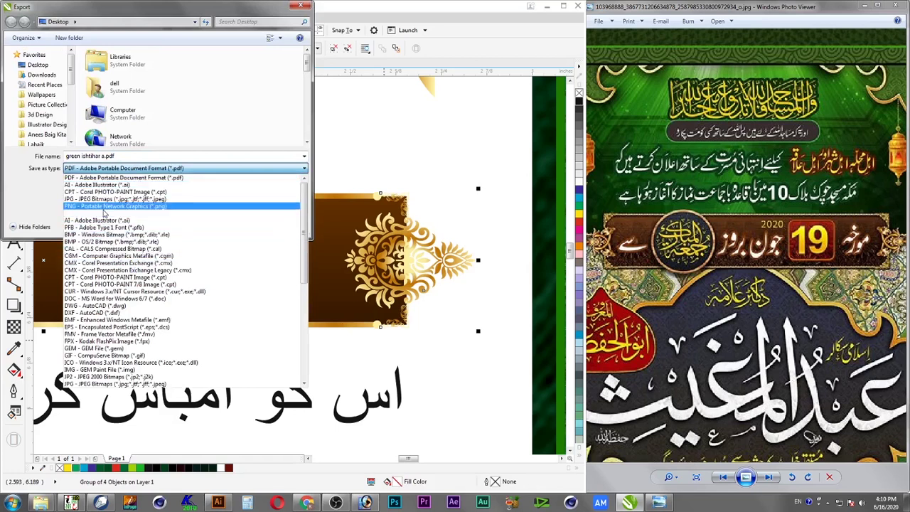
{"action": "left_click", "coordinate": [105, 206]}
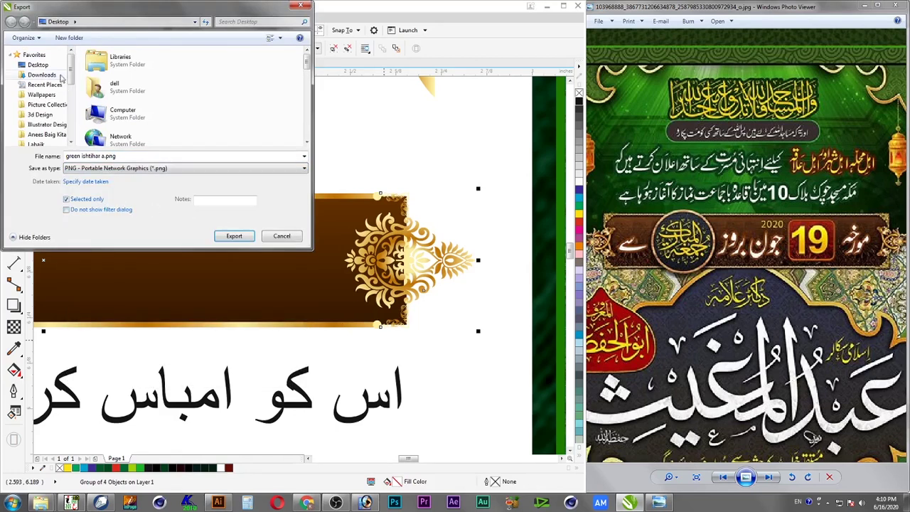
{"action": "left_click", "coordinate": [234, 236]}
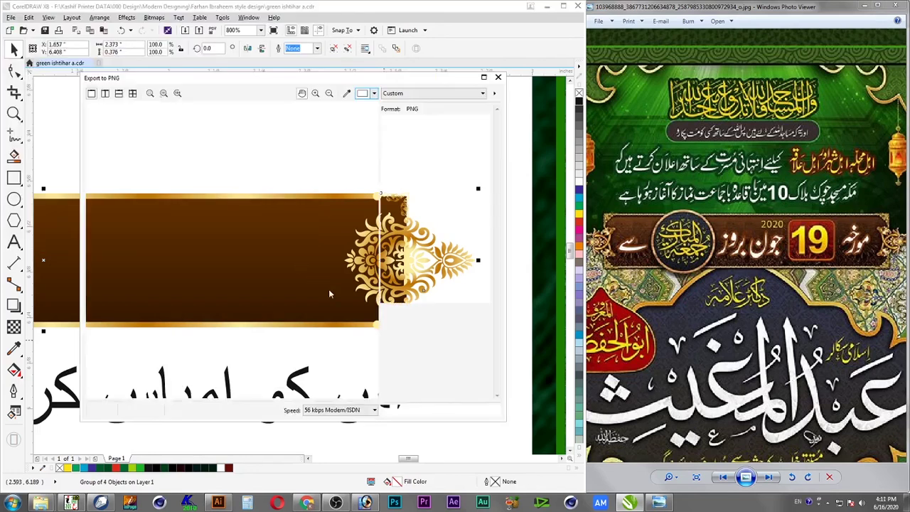
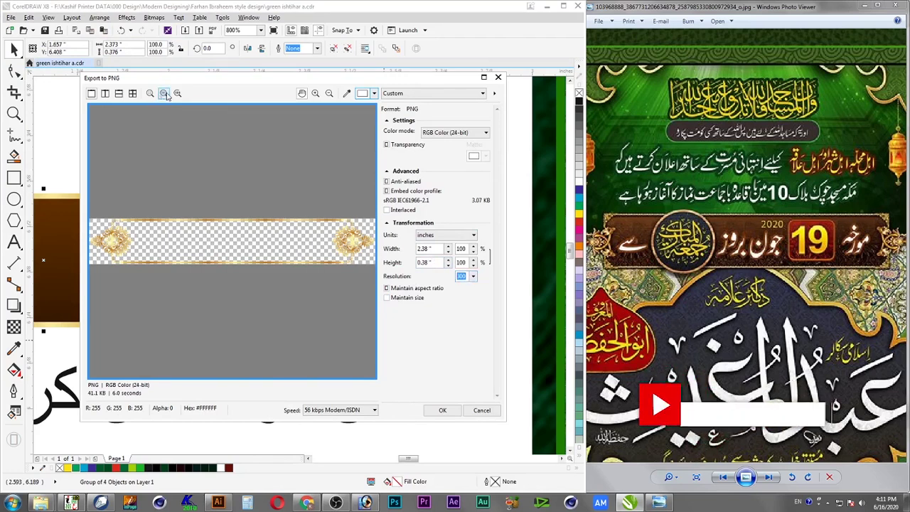
Export the banner as PNG at 3.0 inches tall, with the width following to 18.94 inches
{"action": "left_click", "coordinate": [164, 95]}
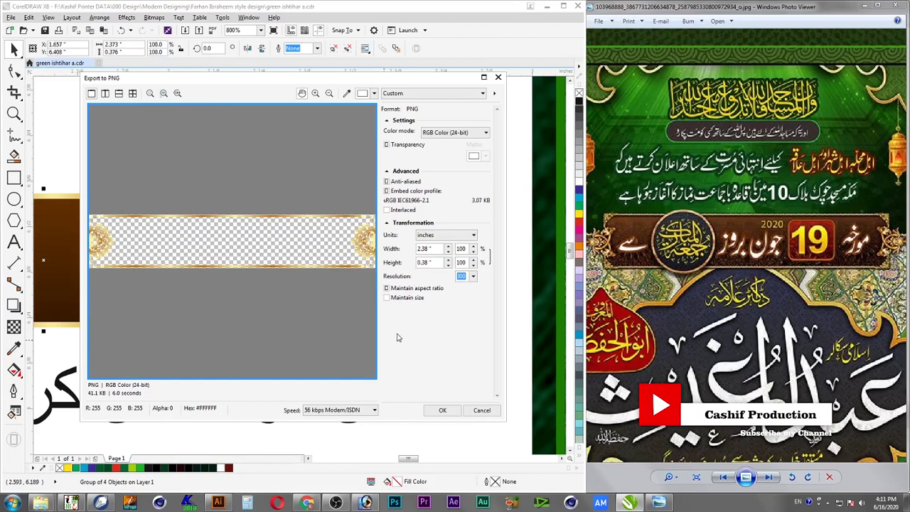
{"action": "left_click_drag", "start_coordinate": [442, 249], "coordinate": [413, 250]}
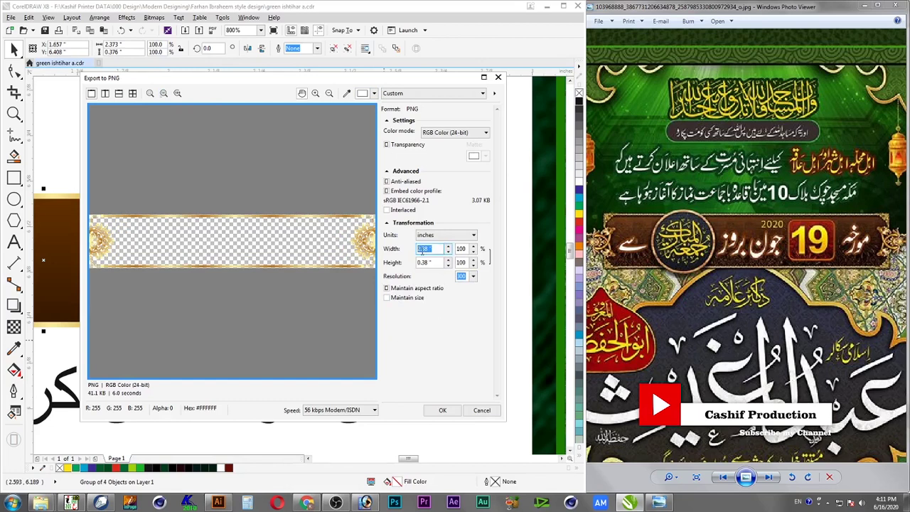
{"action": "key", "text": "Tab"}
{"action": "key", "text": "Tab"}
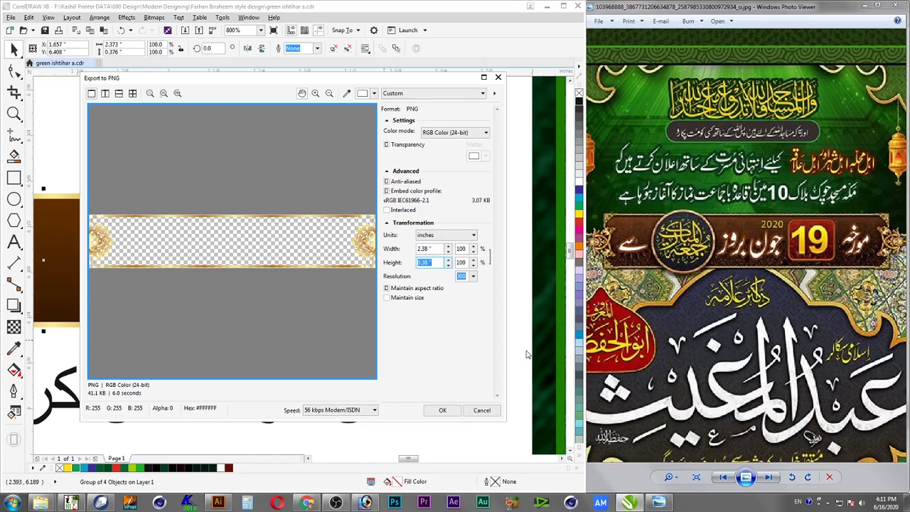
{"action": "type", "text": "3."}
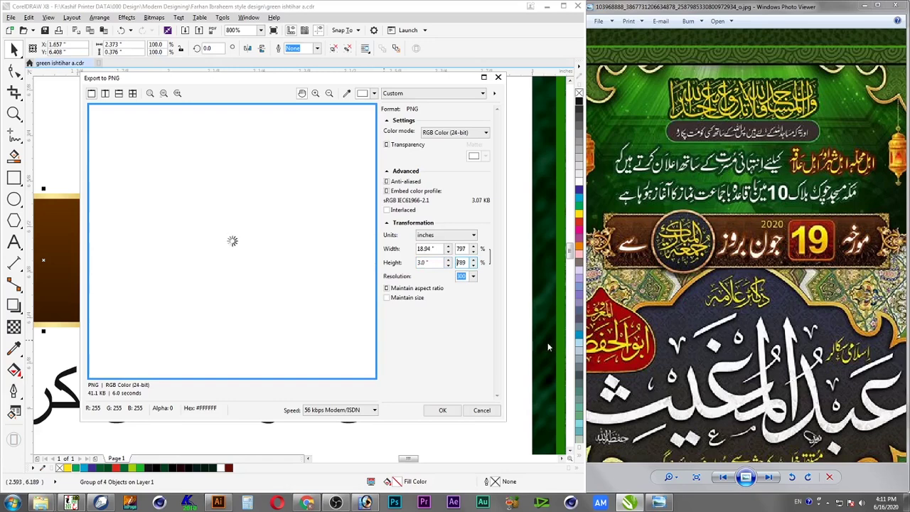
{"action": "left_click_drag", "start_coordinate": [288, 310], "coordinate": [184, 224]}
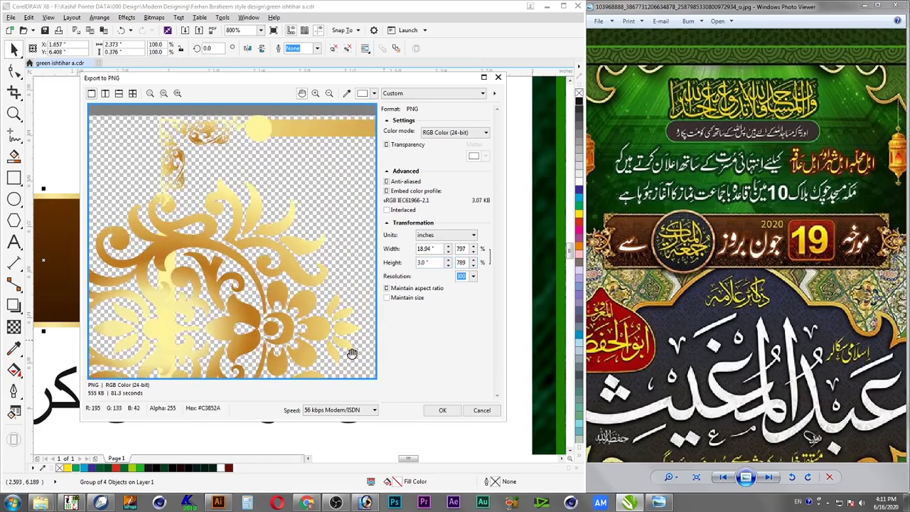
{"action": "left_click", "coordinate": [443, 410]}
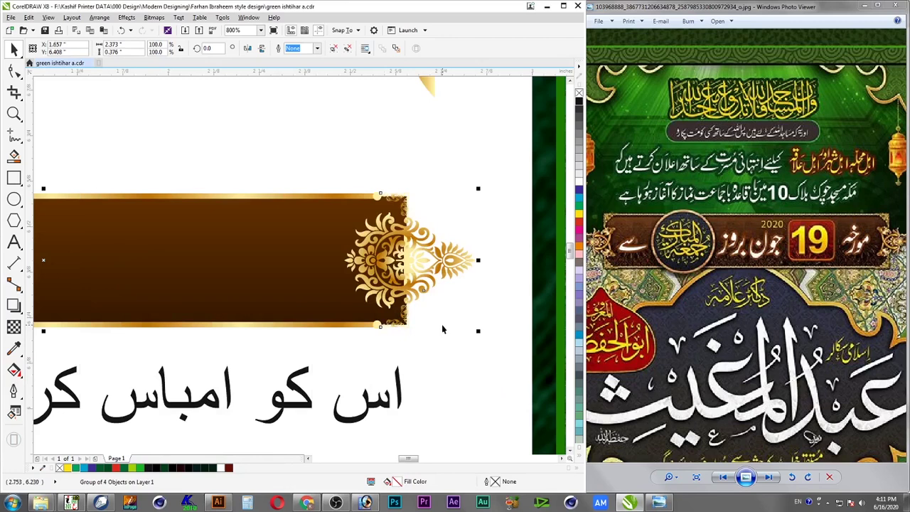
Accidentally import green ishtihar a.png into the drawing, then delete it again
{"action": "left_click", "coordinate": [408, 153]}
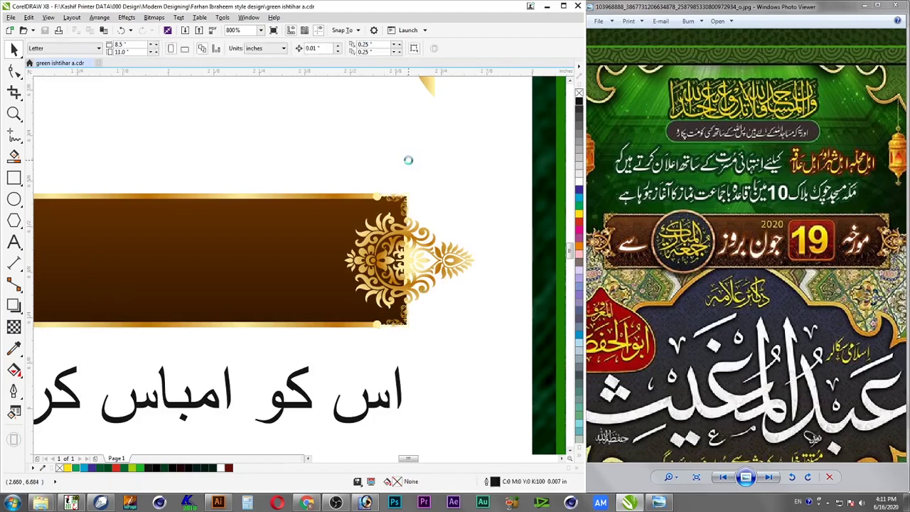
{"action": "key", "text": "super+d"}
{"action": "left_click", "coordinate": [411, 163]}
{"action": "left_click", "coordinate": [429, 215]}
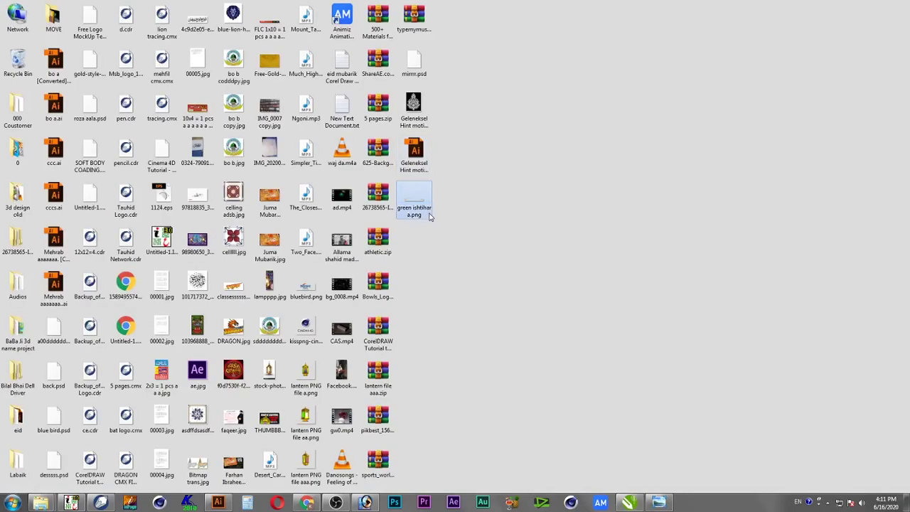
{"action": "left_click_drag", "start_coordinate": [420, 204], "coordinate": [170, 149]}
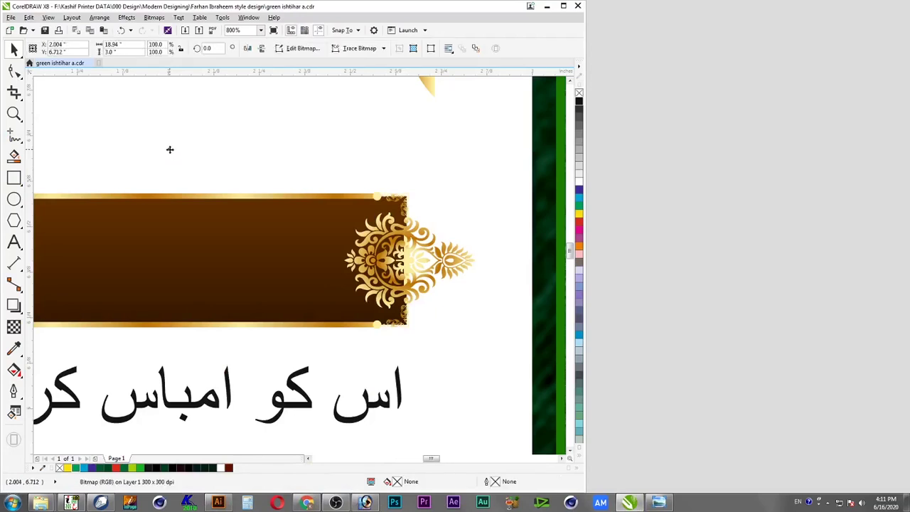
{"action": "key", "text": "F4"}
{"action": "left_click_drag", "start_coordinate": [556, 285], "coordinate": [244, 237]}
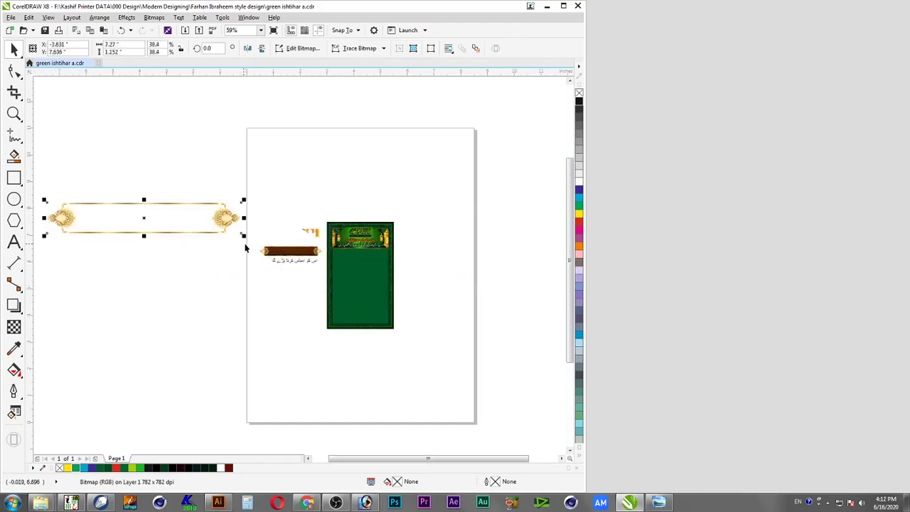
{"action": "key", "text": "Delete"}
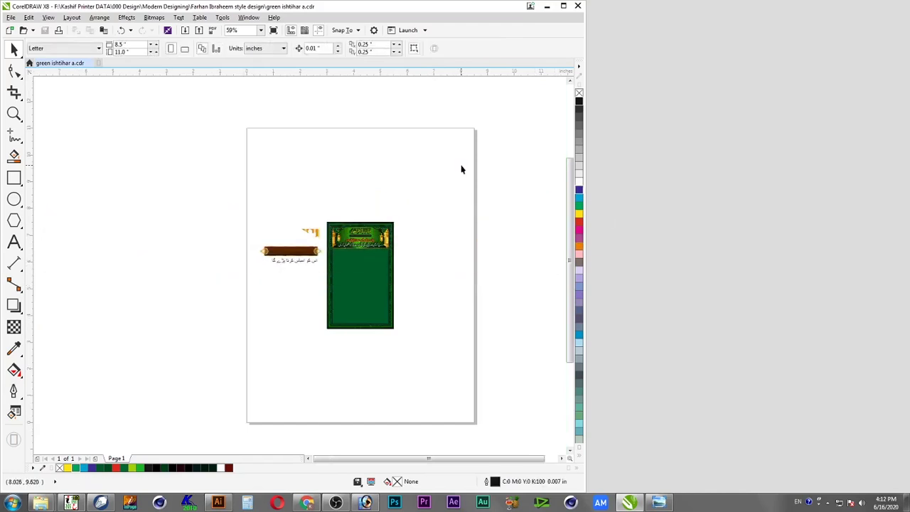
Open green ishtihar a.png from the desktop with Adobe Photoshop
{"action": "key", "text": "super+d"}
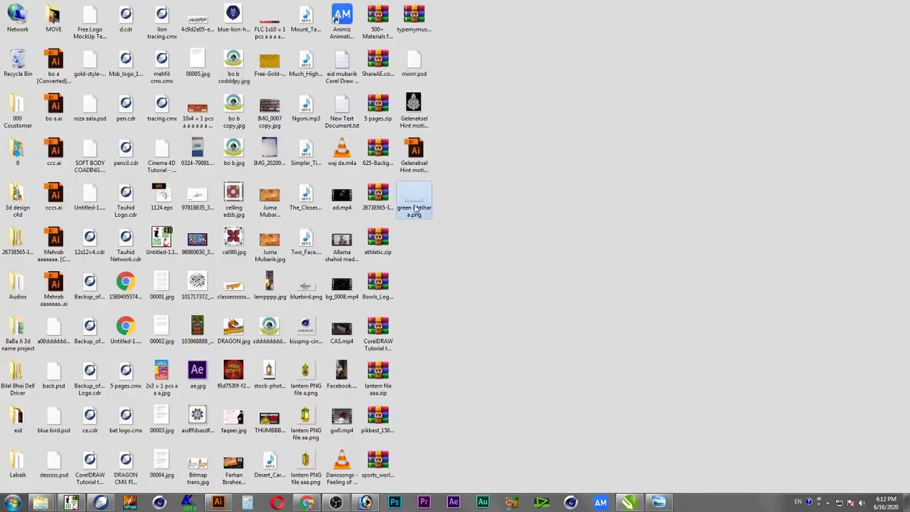
{"action": "right_click", "coordinate": [415, 206]}
{"action": "mouse_move", "coordinate": [466, 316]}
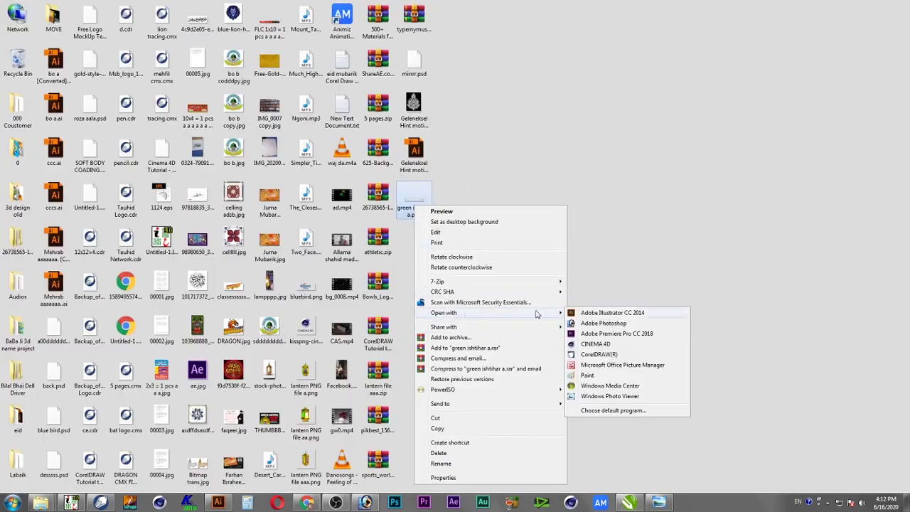
{"action": "left_click", "coordinate": [585, 324]}
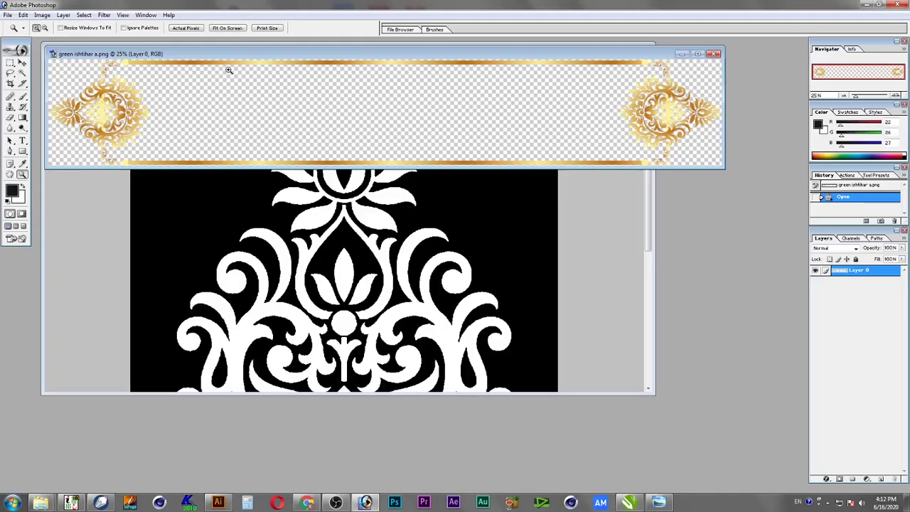
View the frame at actual pixel size in full screen and pan to its left ornament
{"action": "left_click", "coordinate": [129, 137]}
{"action": "right_click", "coordinate": [175, 140]}
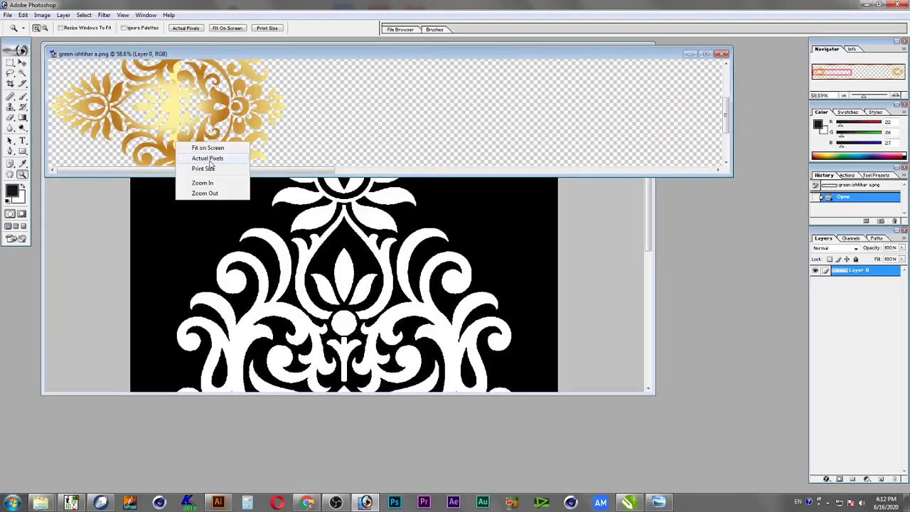
{"action": "left_click", "coordinate": [212, 162]}
{"action": "key", "text": "f"}
{"action": "key", "text": "Tab"}
{"action": "left_click_drag", "start_coordinate": [172, 197], "coordinate": [346, 253]}
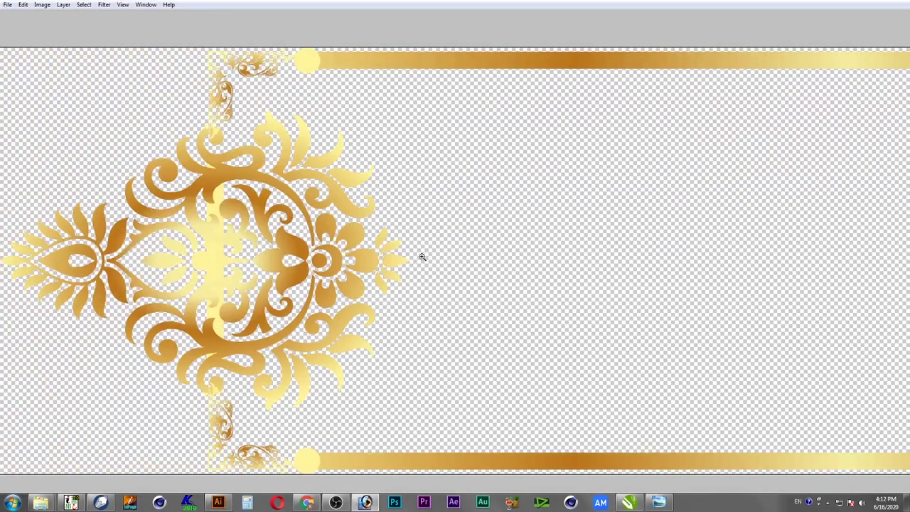
{"action": "key", "text": "Tab"}
Add Bevel and Emboss to Layer 0 with a brown shadow, size 18, angle 56, altitude 67
{"action": "double_click", "coordinate": [887, 274]}
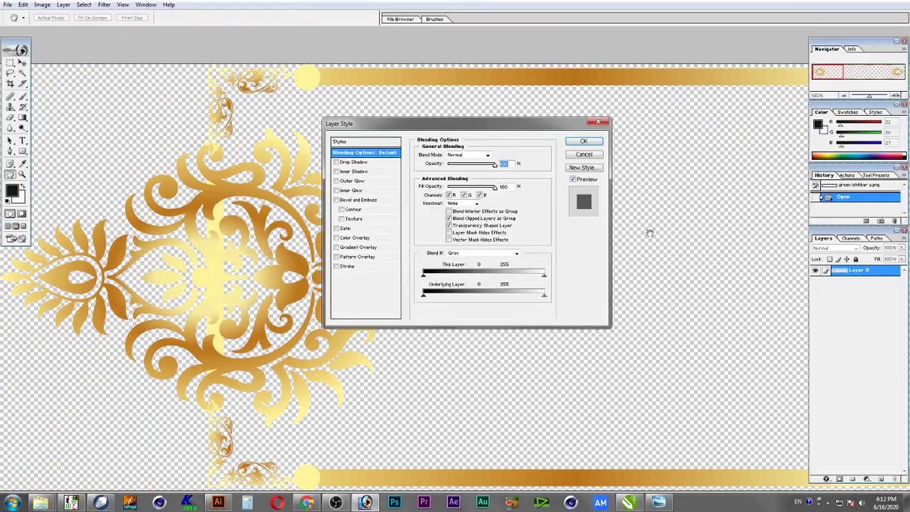
{"action": "left_click", "coordinate": [365, 200]}
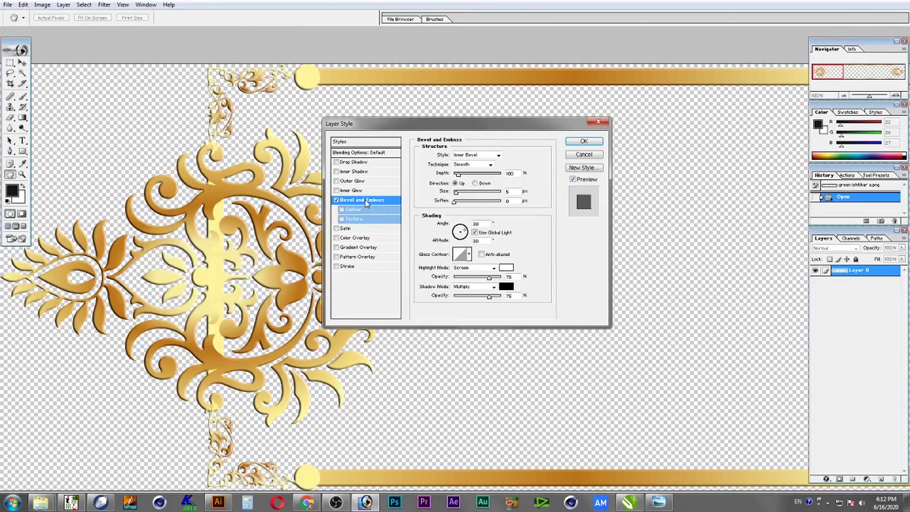
{"action": "left_click", "coordinate": [506, 287]}
{"action": "left_click", "coordinate": [311, 268]}
{"action": "left_click", "coordinate": [319, 268]}
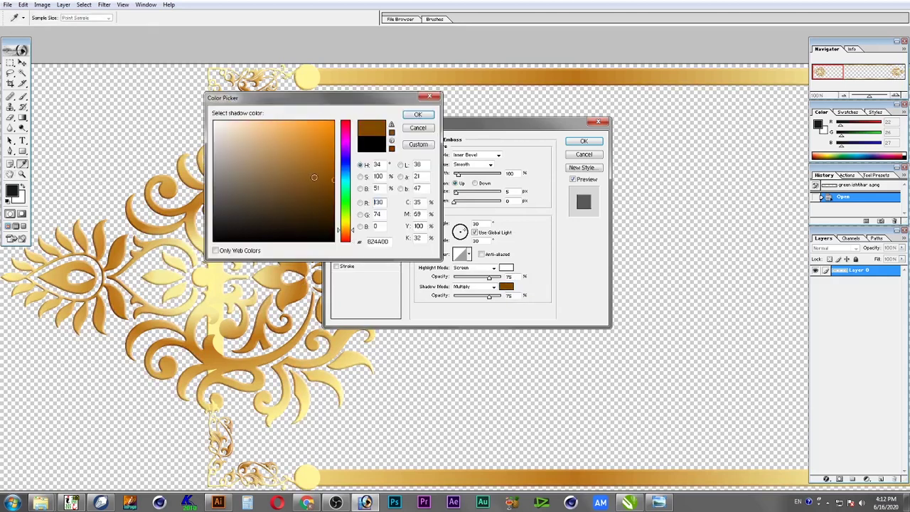
{"action": "left_click", "coordinate": [429, 115]}
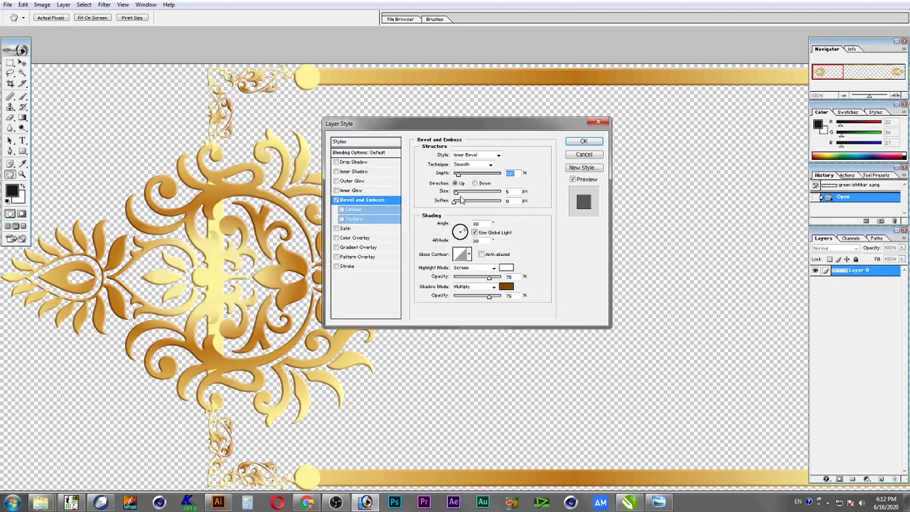
{"action": "left_click_drag", "start_coordinate": [458, 192], "coordinate": [459, 192]}
{"action": "left_click_drag", "start_coordinate": [463, 235], "coordinate": [462, 236]}
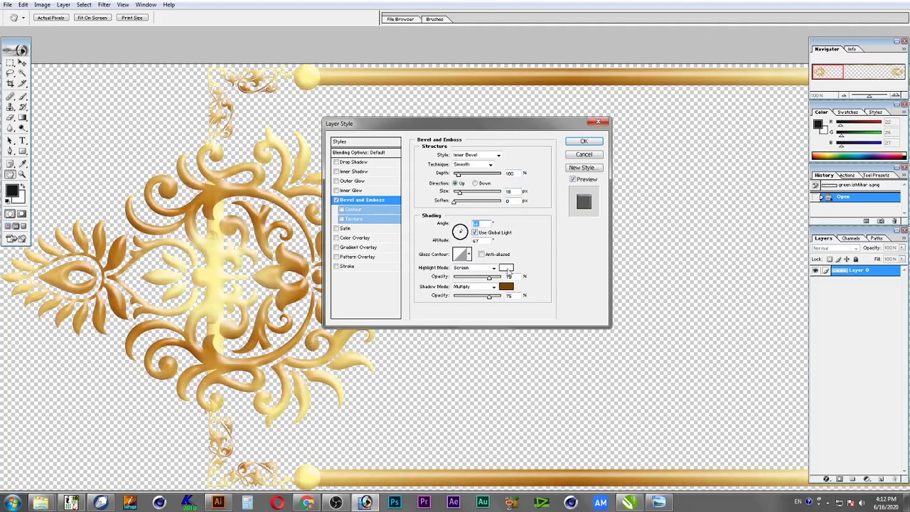
Keep the bevel highlight in Screen mode and set its colour to white
{"action": "left_click", "coordinate": [493, 268]}
{"action": "left_click", "coordinate": [505, 269]}
{"action": "left_click", "coordinate": [507, 269]}
{"action": "left_click_drag", "start_coordinate": [300, 197], "coordinate": [423, 279]}
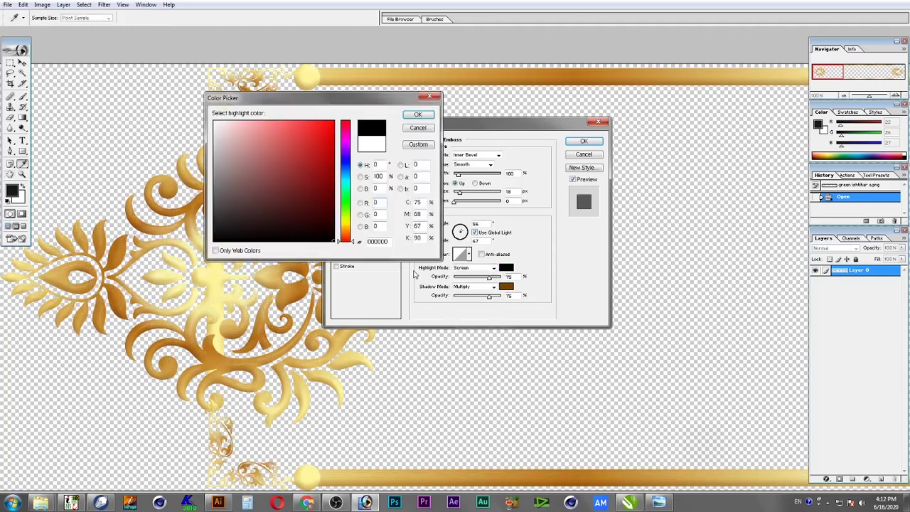
{"action": "left_click", "coordinate": [215, 123]}
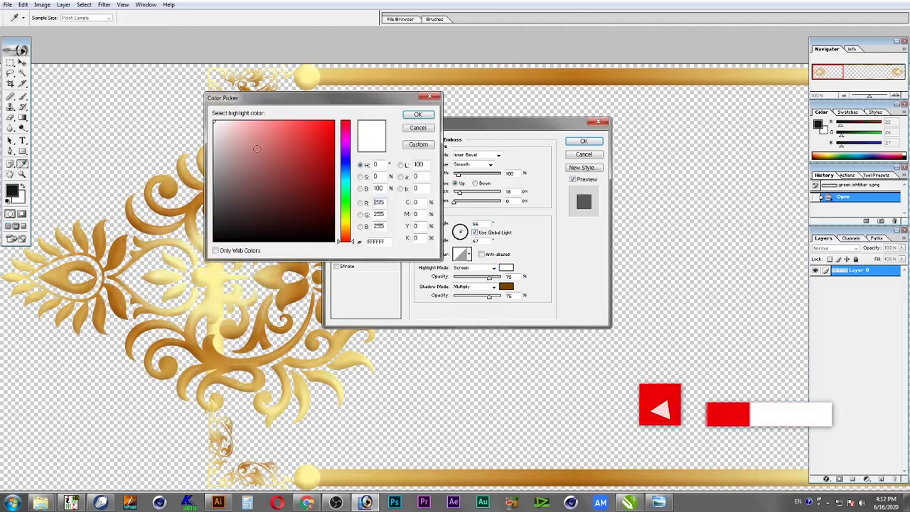
{"action": "left_click", "coordinate": [416, 115]}
Set the bevel shadow to Normal mode at 100% opacity with a darker brown colour
{"action": "left_click", "coordinate": [494, 288]}
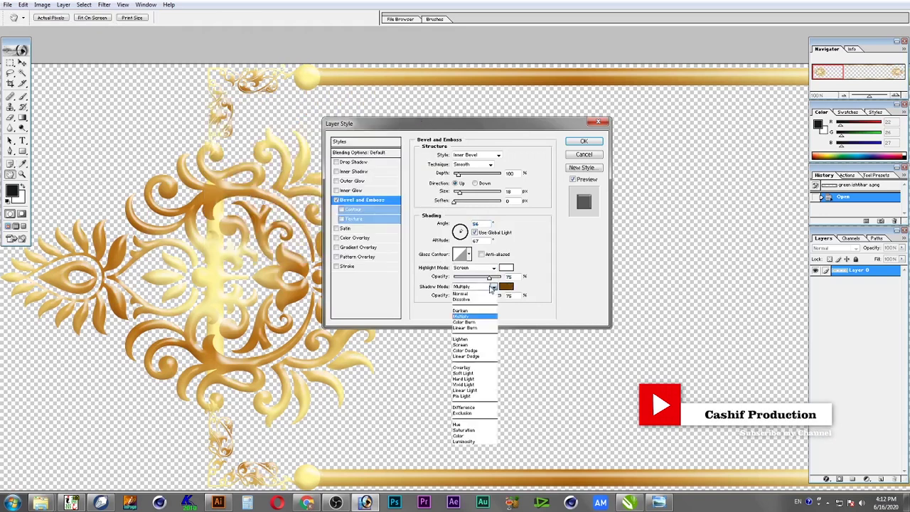
{"action": "left_click", "coordinate": [491, 293]}
{"action": "left_click_drag", "start_coordinate": [497, 300], "coordinate": [541, 301]}
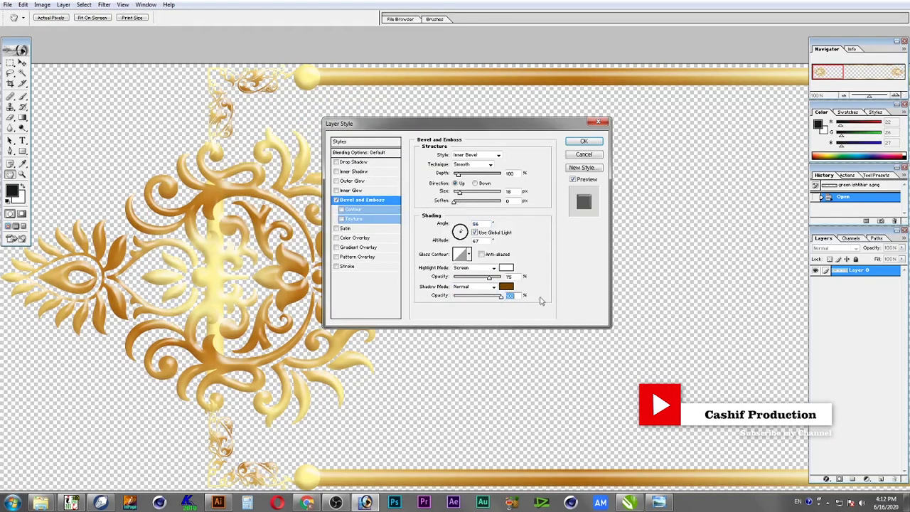
{"action": "left_click", "coordinate": [507, 288]}
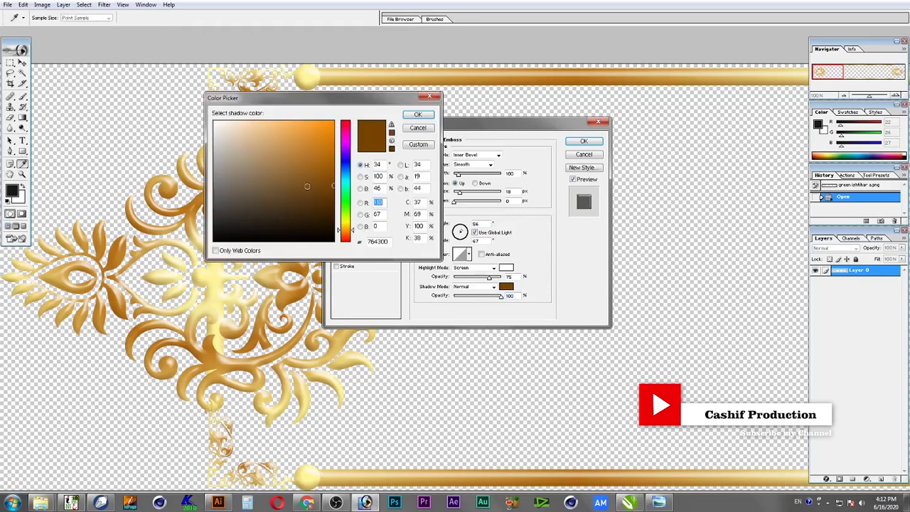
{"action": "type", "text": "88"}
{"action": "left_click", "coordinate": [419, 115]}
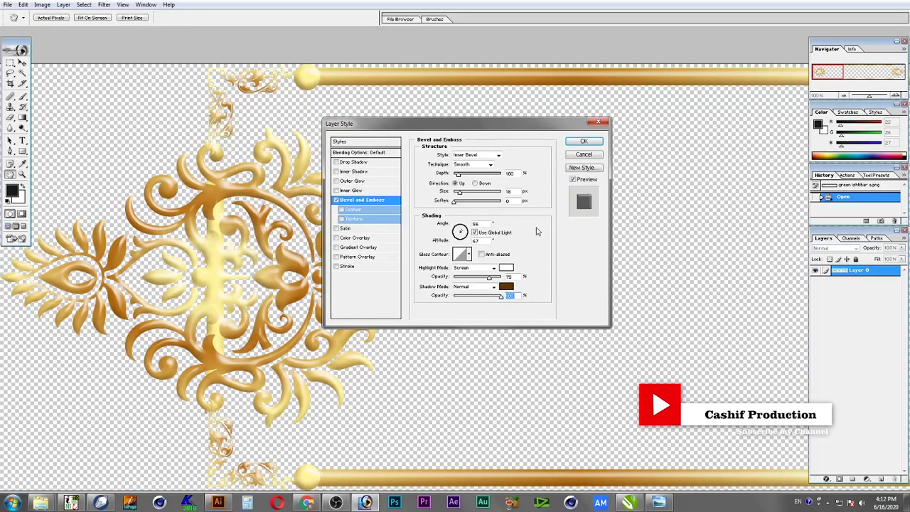
Set the bevel highlight to Normal mode at 100% opacity with a pale yellow colour
{"action": "left_click", "coordinate": [491, 268]}
{"action": "left_click", "coordinate": [462, 274]}
{"action": "left_click_drag", "start_coordinate": [494, 282], "coordinate": [506, 279]}
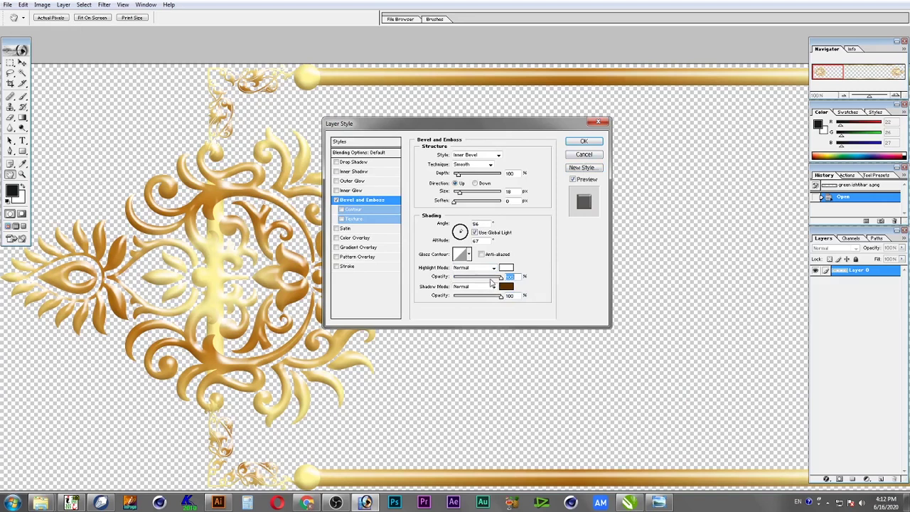
{"action": "left_click", "coordinate": [505, 269]}
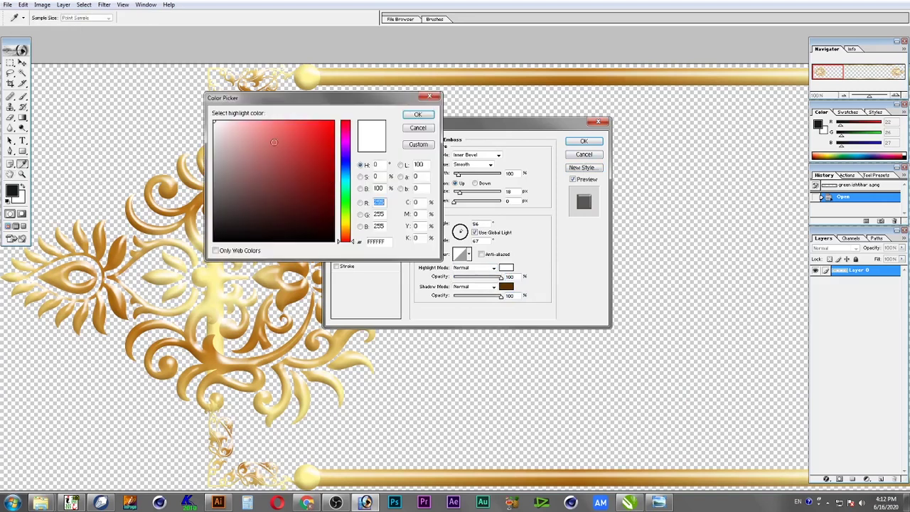
{"action": "left_click", "coordinate": [345, 224]}
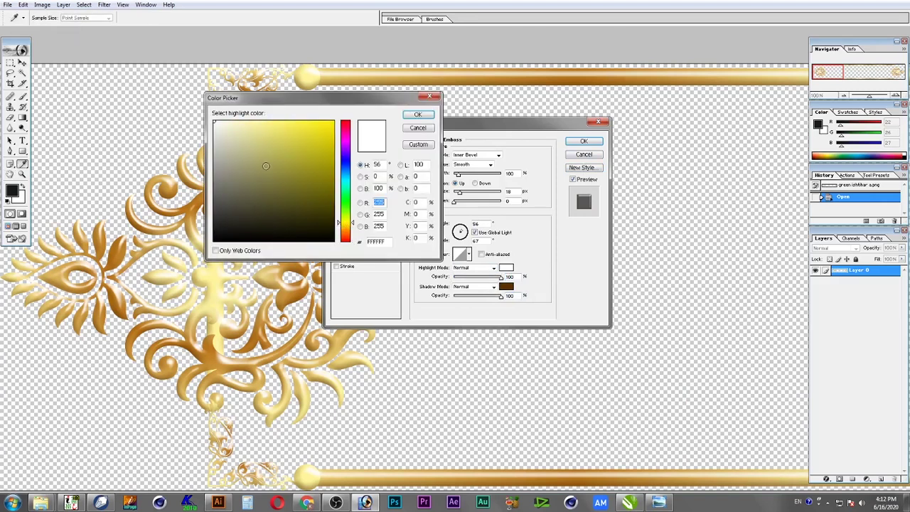
{"action": "left_click_drag", "start_coordinate": [296, 155], "coordinate": [339, 107]}
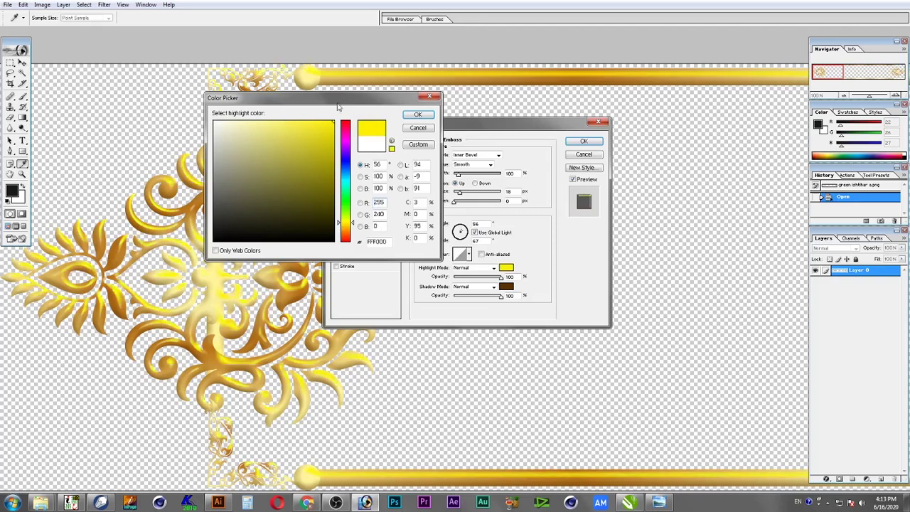
{"action": "left_click", "coordinate": [268, 121]}
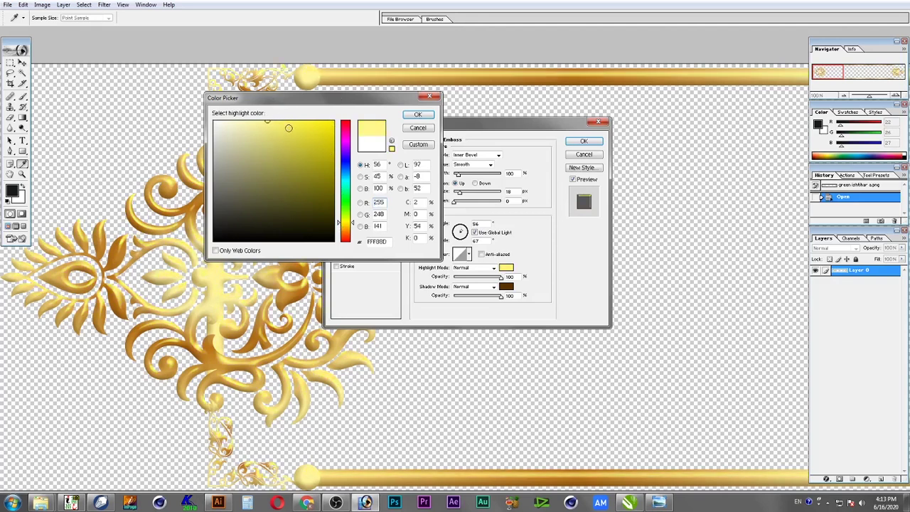
{"action": "left_click", "coordinate": [419, 115]}
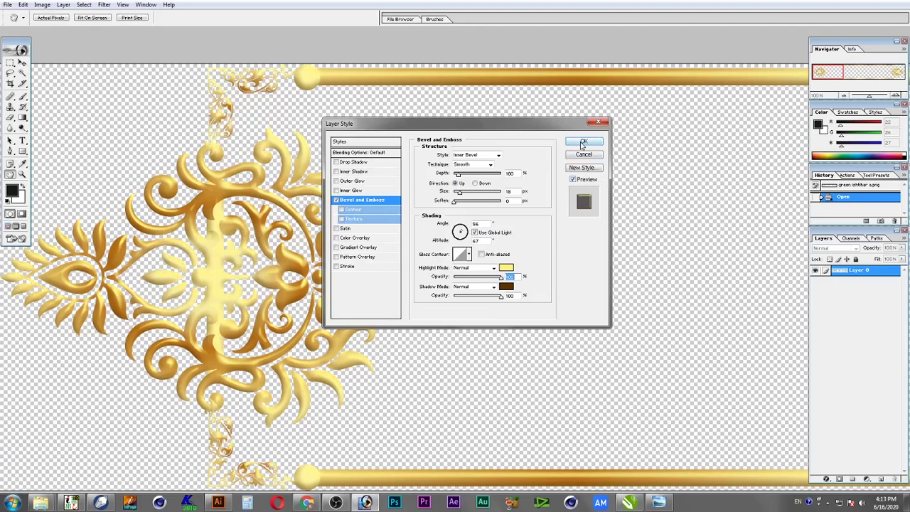
Change the highlight colour to dark brown and apply the bevel style
{"action": "left_click", "coordinate": [510, 268]}
{"action": "left_click_drag", "start_coordinate": [326, 204], "coordinate": [445, 331]}
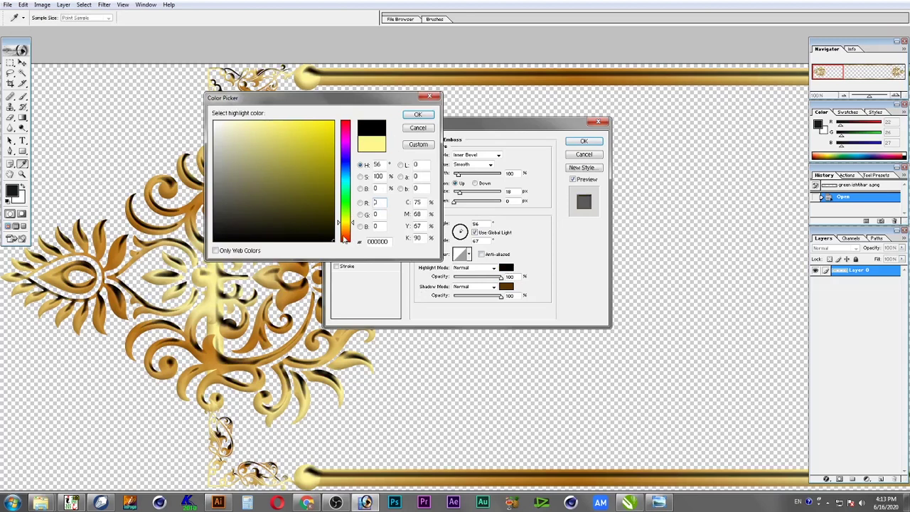
{"action": "mouse_move", "coordinate": [348, 223]}
{"action": "left_mouse_down"}
{"action": "mouse_move", "coordinate": [349, 234]}
{"action": "mouse_move", "coordinate": [330, 211]}
{"action": "mouse_move", "coordinate": [334, 174]}
{"action": "left_mouse_up"}
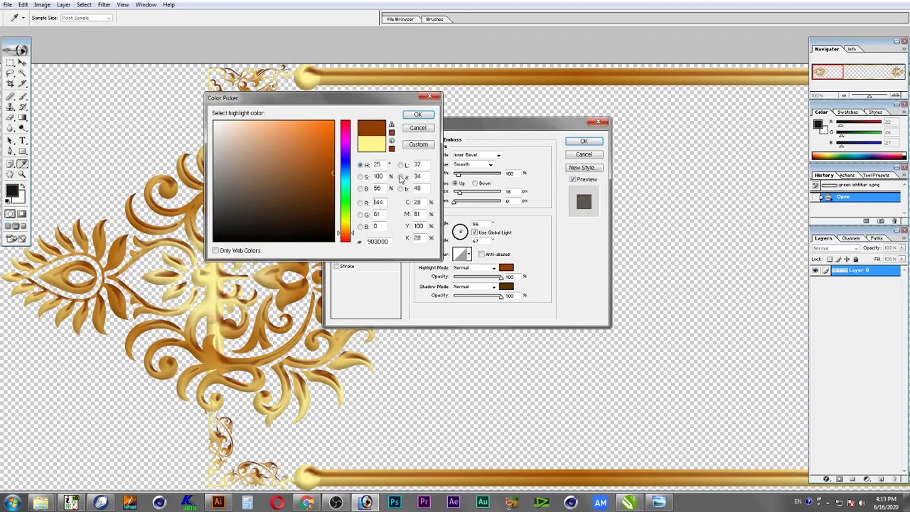
{"action": "left_click", "coordinate": [324, 207]}
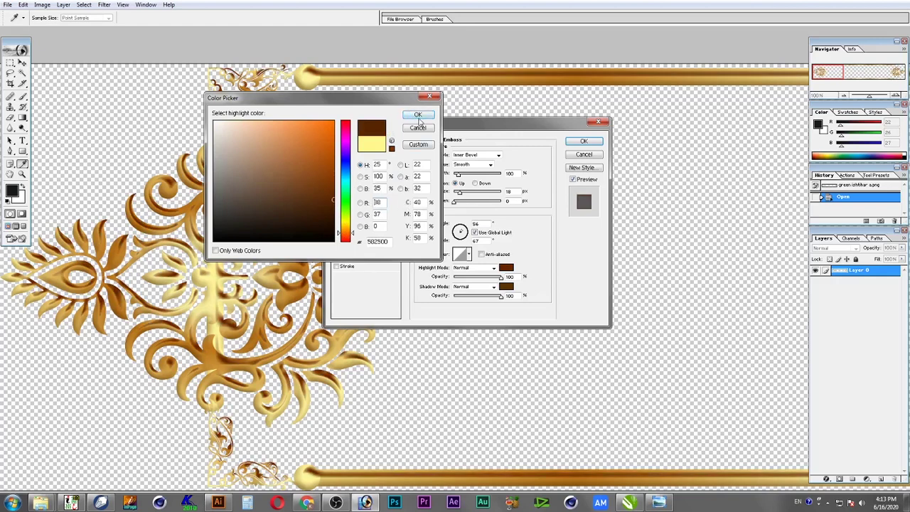
{"action": "left_click", "coordinate": [417, 114]}
{"action": "left_click", "coordinate": [592, 141]}
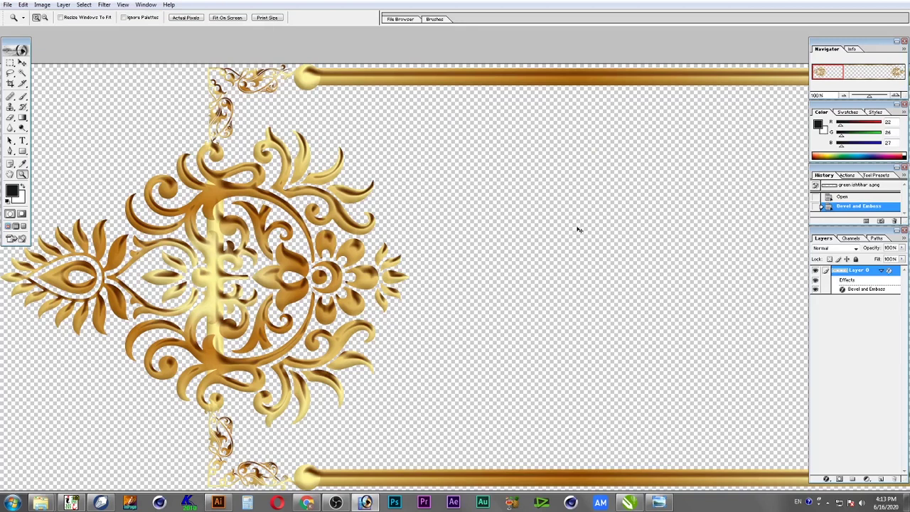
Add a new empty layer and merge all visible layers into a single layer
{"action": "left_click", "coordinate": [881, 479]}
{"action": "key", "text": "ctrl+shift+e"}
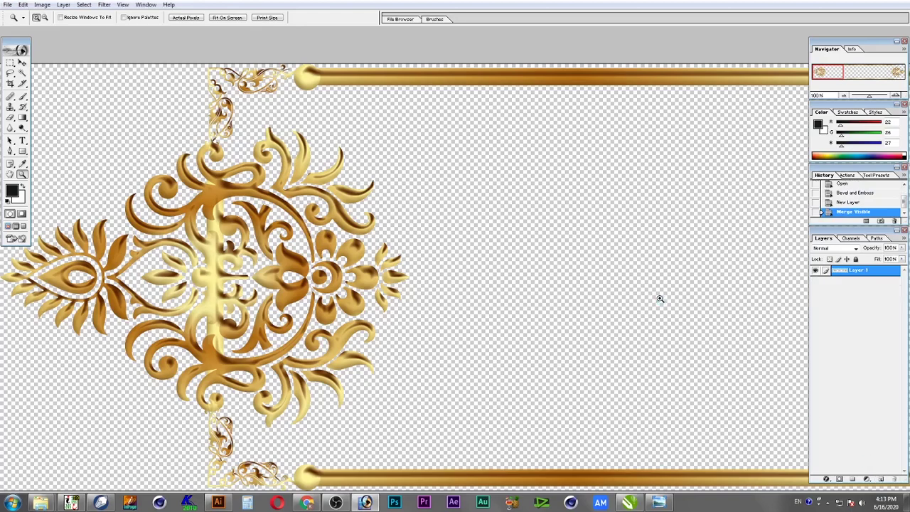
{"action": "key", "text": "super+d"}
Drag green ishtihar a.png into the poster and move it up the page
{"action": "left_click_drag", "start_coordinate": [414, 201], "coordinate": [316, 258]}
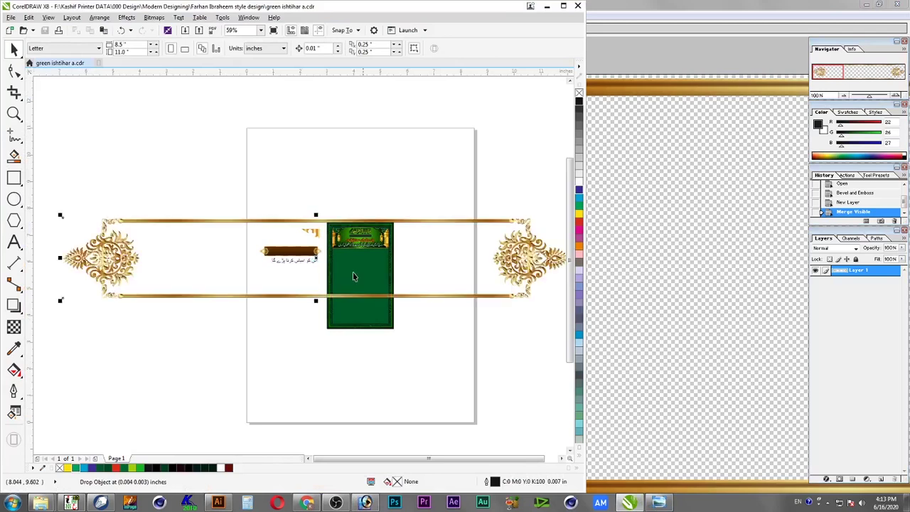
{"action": "left_click_drag", "start_coordinate": [127, 271], "coordinate": [134, 181]}
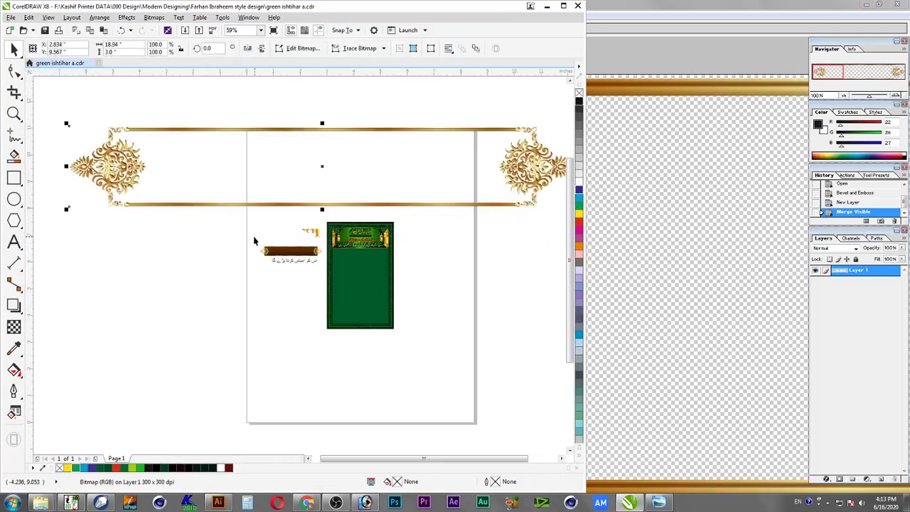
{"action": "scroll", "coordinate": [323, 245], "scroll_direction": "up", "scroll_amount": 4}
Select the brown banner group and check its width in the property bar
{"action": "left_click", "coordinate": [444, 258]}
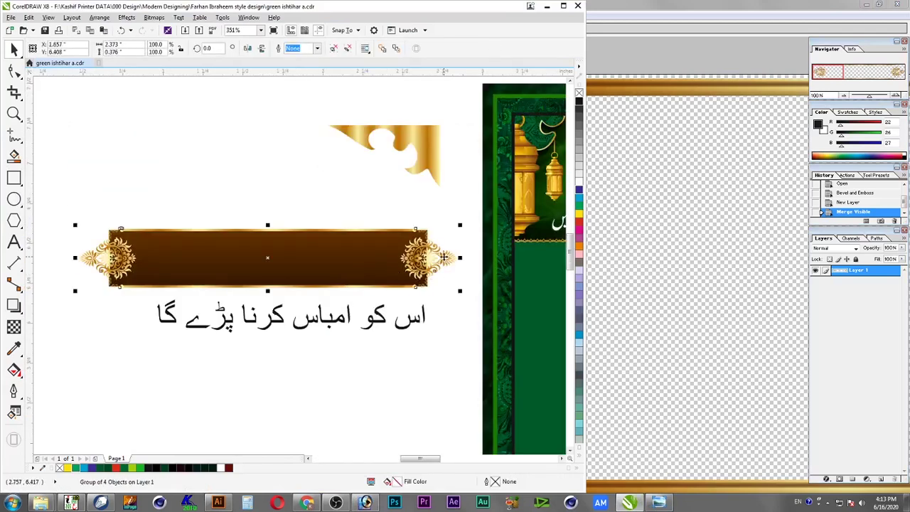
{"action": "left_click_drag", "start_coordinate": [458, 264], "coordinate": [448, 225]}
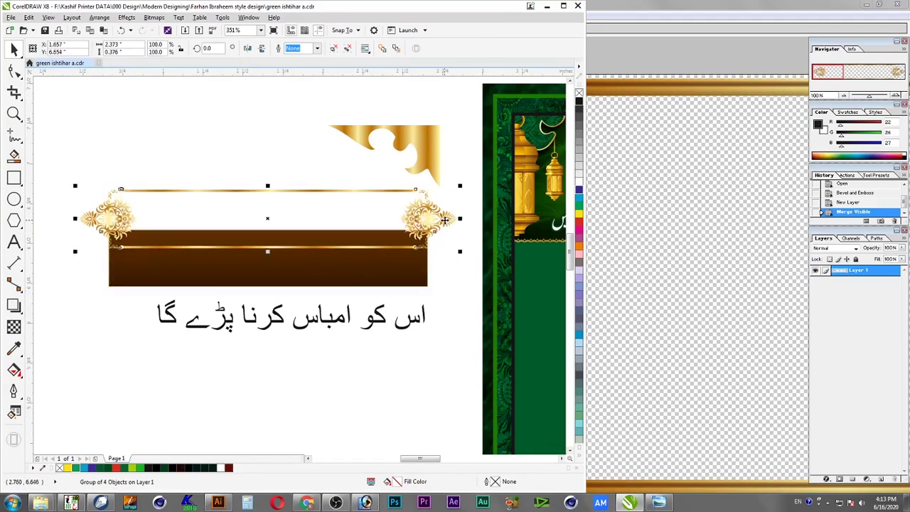
{"action": "key", "text": "ctrl+z"}
{"action": "left_click_drag", "start_coordinate": [120, 44], "coordinate": [76, 51]}
{"action": "right_click", "coordinate": [120, 46]}
{"action": "left_click", "coordinate": [94, 8]}
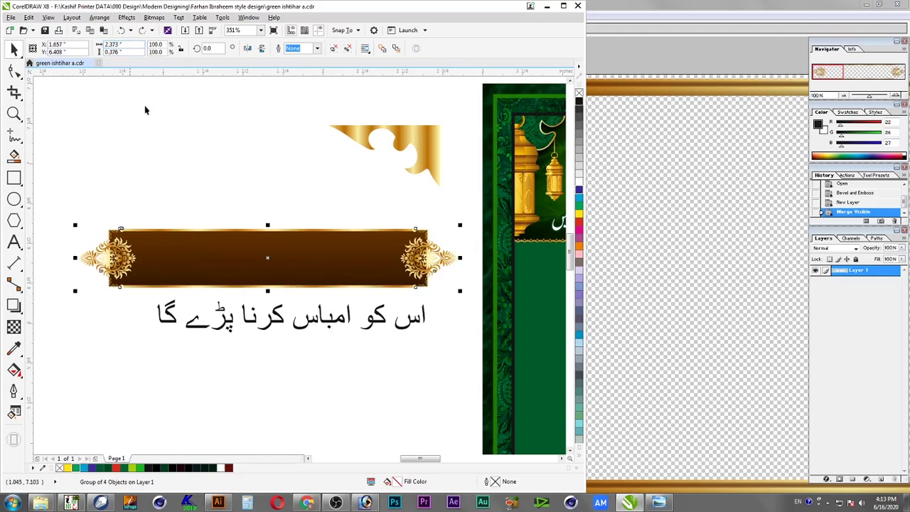
{"action": "left_click", "coordinate": [169, 204]}
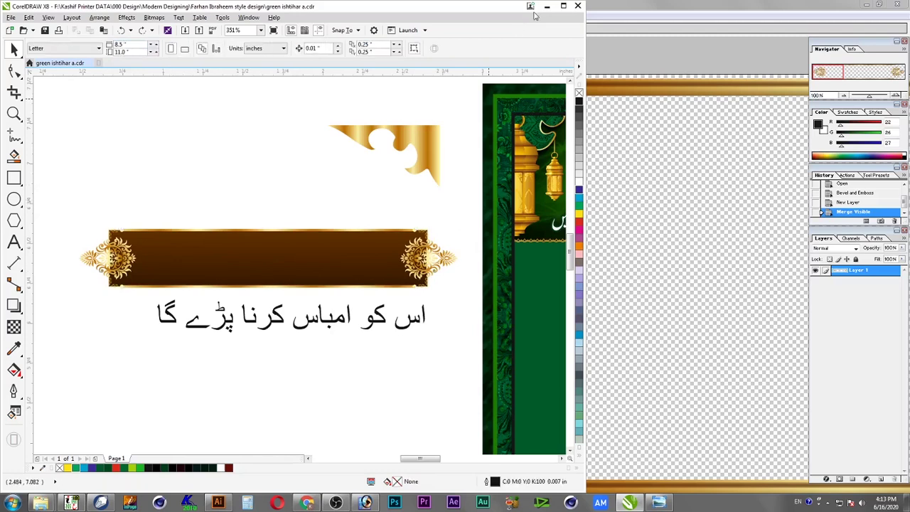
Shrink the embossed ornament frame to the banner's width and centre it on the brown bar
{"action": "scroll", "coordinate": [374, 186], "scroll_direction": "down", "scroll_amount": 5}
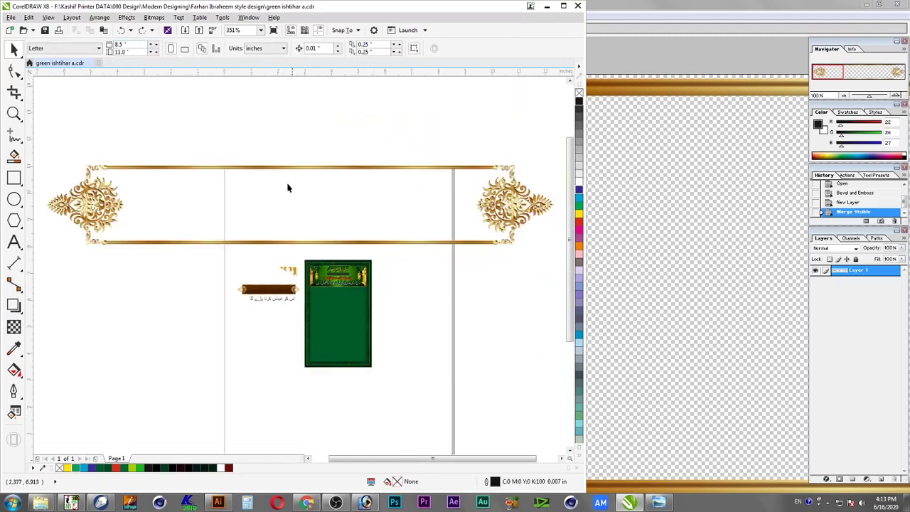
{"action": "left_click", "coordinate": [286, 187]}
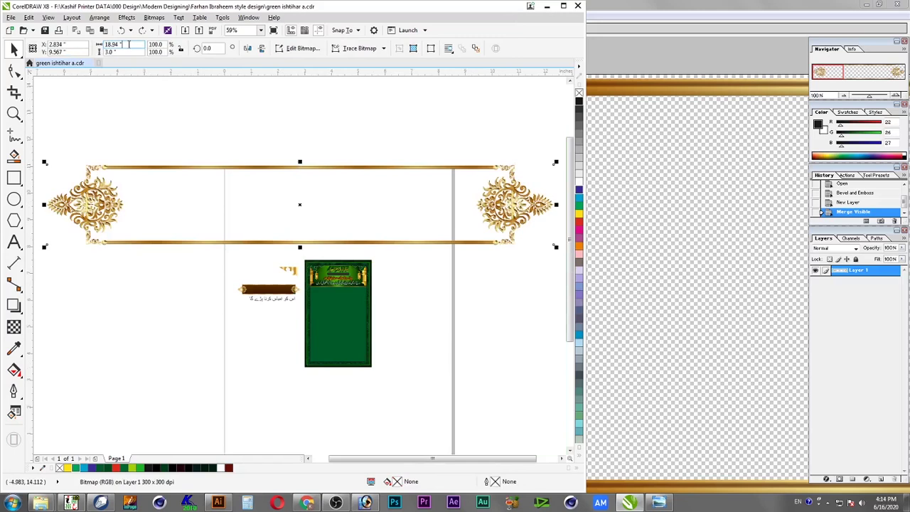
{"action": "left_click_drag", "start_coordinate": [139, 44], "coordinate": [15, 50]}
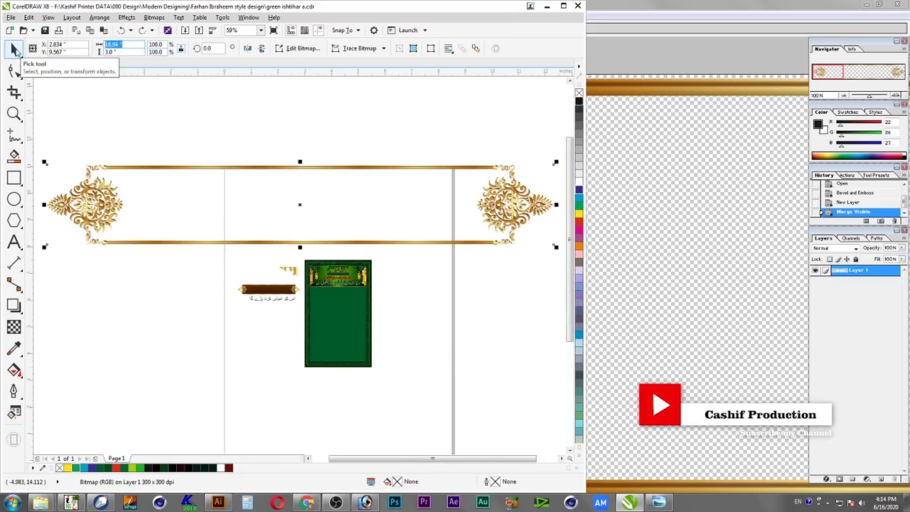
{"action": "type", "text": "2.379"}
{"action": "key", "text": "Return"}
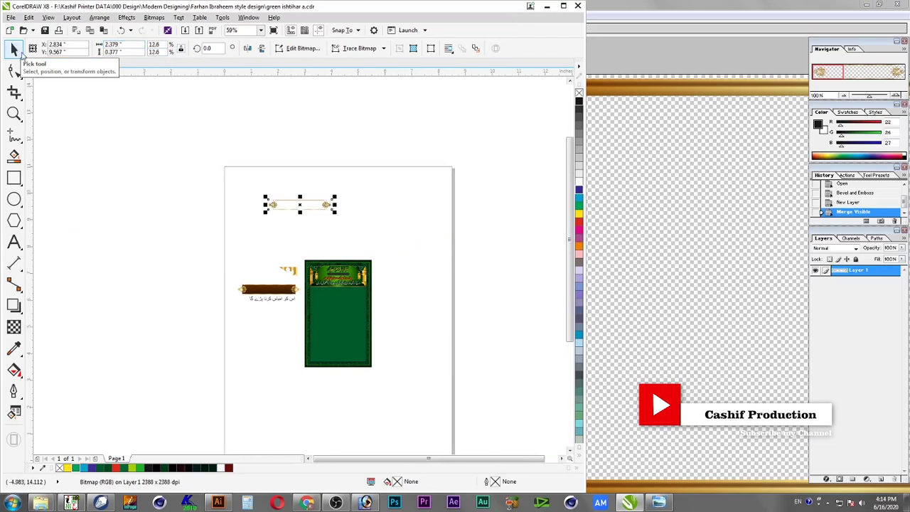
{"action": "scroll", "coordinate": [406, 349], "scroll_direction": "up", "scroll_amount": 3}
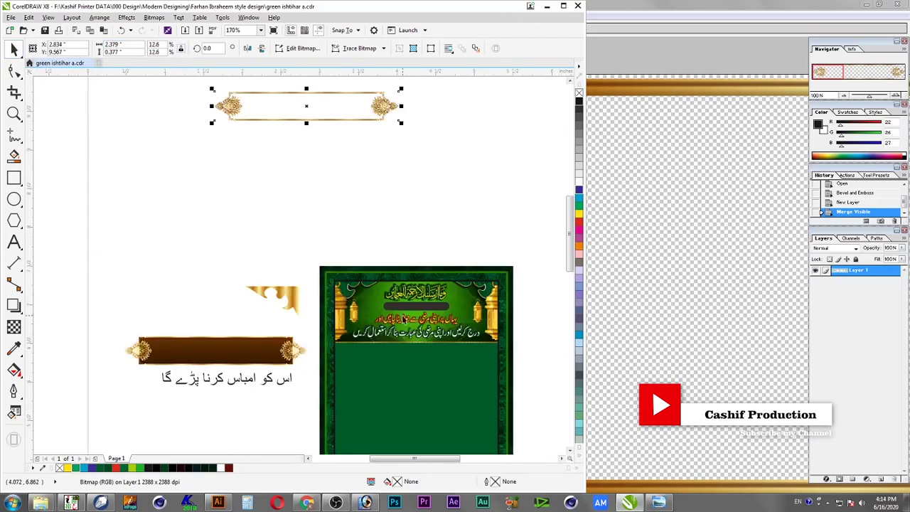
{"action": "left_click", "coordinate": [306, 349], "text": "shift"}
{"action": "key", "text": "c"}
{"action": "key", "text": "e"}
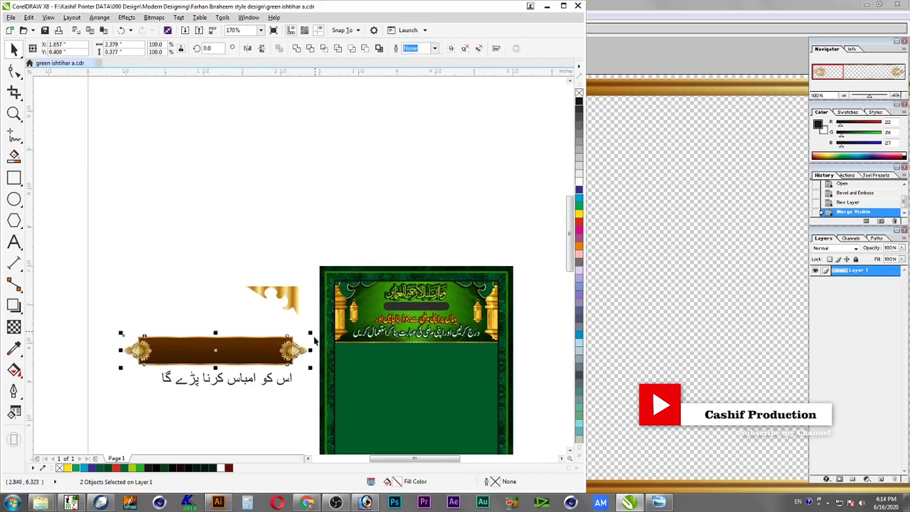
{"action": "scroll", "coordinate": [302, 350], "scroll_direction": "up", "scroll_amount": 5}
{"action": "left_click", "coordinate": [384, 363]}
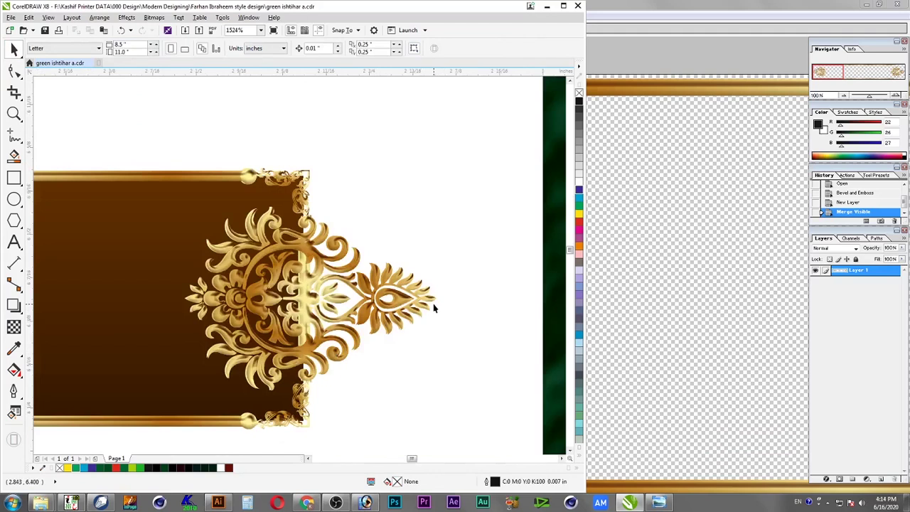
Nudge the original frame group upward off the bar and zoom in on both banners
{"action": "scroll", "coordinate": [435, 308], "scroll_direction": "down", "scroll_amount": 2}
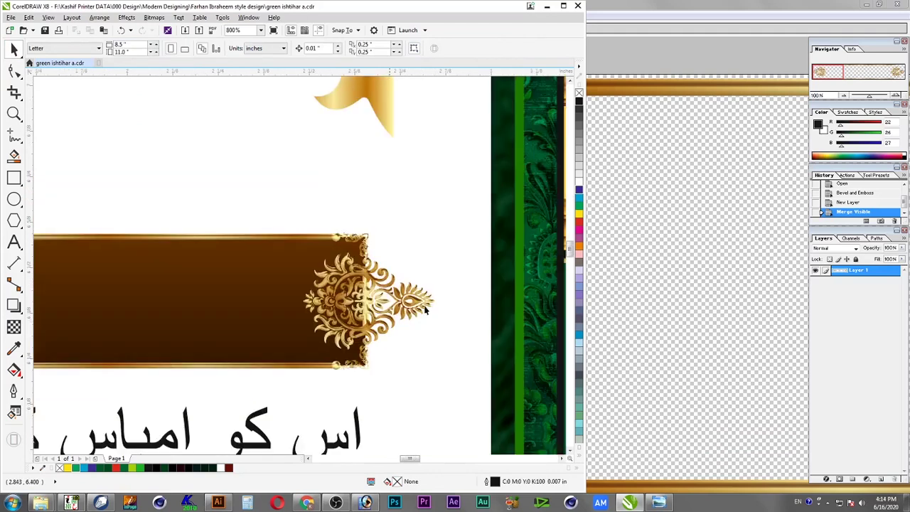
{"action": "left_click", "coordinate": [311, 243]}
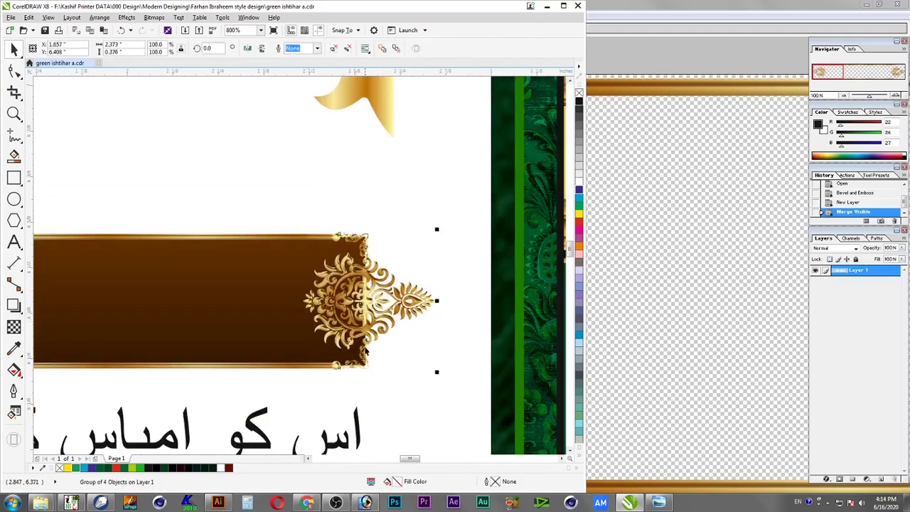
{"action": "key", "text": "Up"}
{"action": "key", "text": "Up"}
{"action": "key", "text": "Up"}
{"action": "key", "text": "Up"}
{"action": "key", "text": "Up"}
{"action": "key", "text": "Up"}
{"action": "key", "text": "Up"}
{"action": "key", "text": "Up"}
{"action": "key", "text": "Up"}
{"action": "key", "text": "Up"}
{"action": "key", "text": "Up"}
{"action": "key", "text": "Up"}
{"action": "key", "text": "Up"}
{"action": "key", "text": "Up"}
{"action": "key", "text": "Up"}
{"action": "key", "text": "Up"}
{"action": "key", "text": "Up"}
{"action": "key", "text": "Up"}
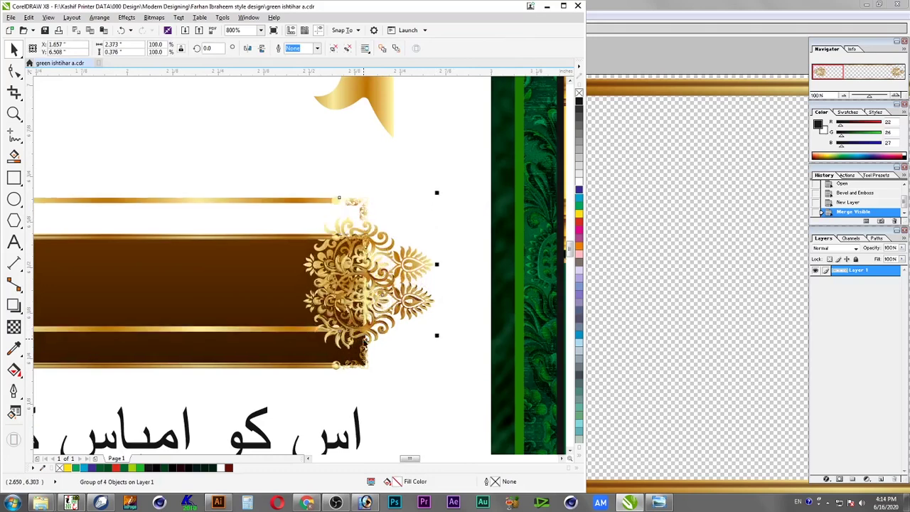
{"action": "key", "text": "Up"}
{"action": "key", "text": "Up"}
{"action": "key", "text": "Up"}
{"action": "key", "text": "Up"}
{"action": "key", "text": "Up"}
{"action": "key", "text": "Up"}
{"action": "key", "text": "Up"}
{"action": "key", "text": "Up"}
{"action": "key", "text": "Up"}
{"action": "scroll", "coordinate": [363, 339], "scroll_direction": "down", "scroll_amount": 1}
{"action": "key", "text": "F2"}
{"action": "left_click_drag", "start_coordinate": [409, 261], "coordinate": [74, 375]}
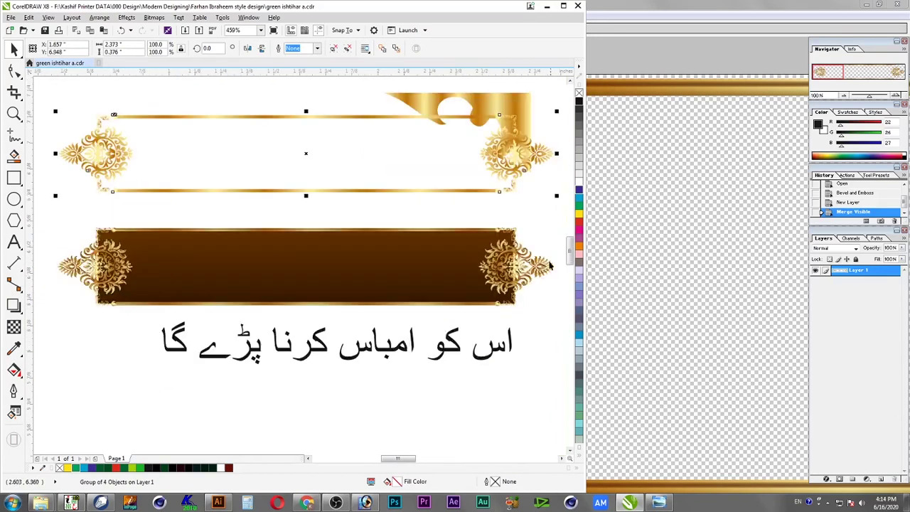
Select the new gold frame on the brown bar and cast a drop shadow downward
{"action": "left_click", "coordinate": [545, 231]}
{"action": "left_click", "coordinate": [542, 274]}
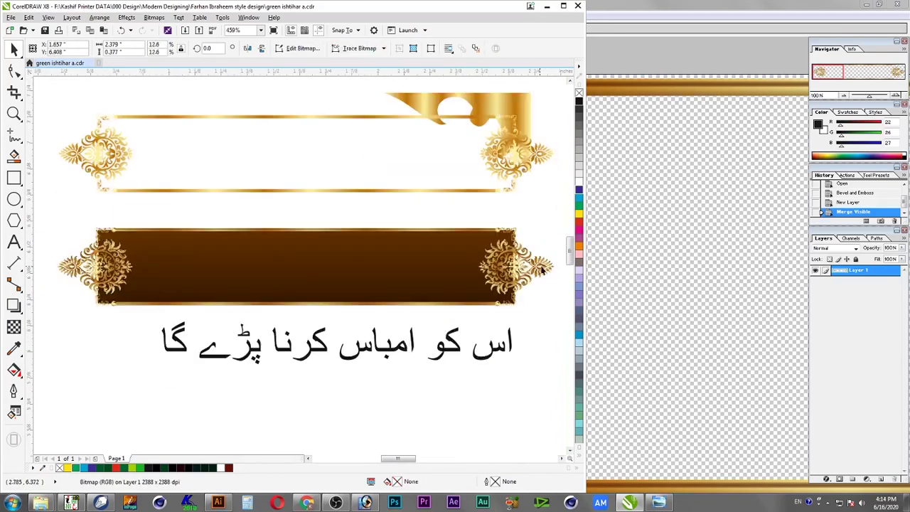
{"action": "left_click", "coordinate": [13, 305]}
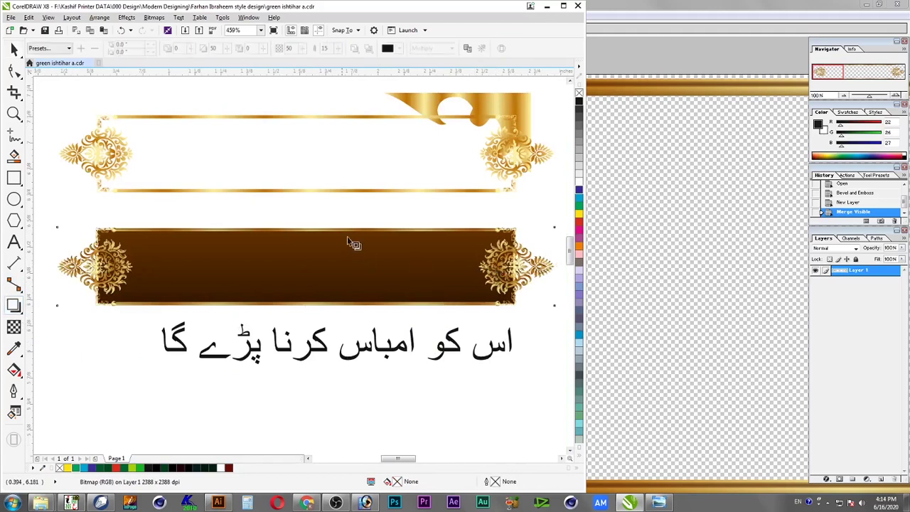
{"action": "left_click_drag", "start_coordinate": [304, 266], "coordinate": [306, 307]}
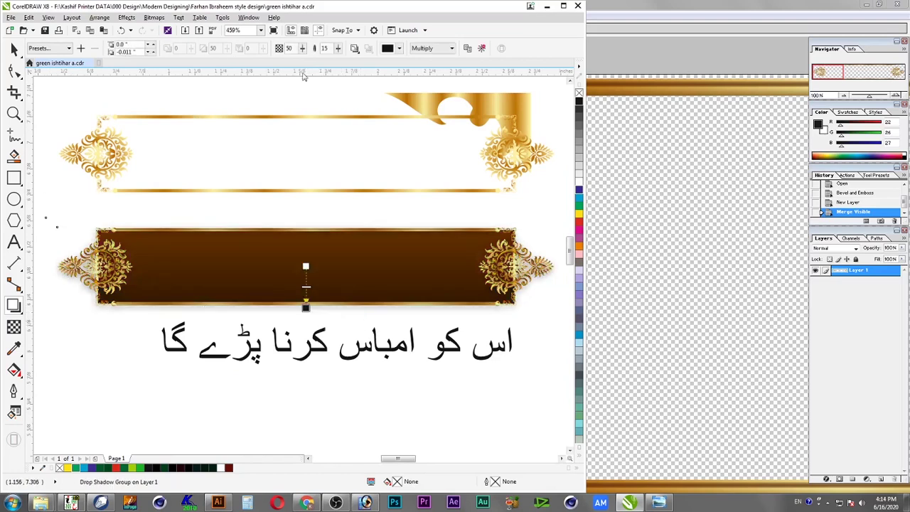
Set the shadow to Normal mode, a very dark colour, feathering 3 and opacity 100
{"action": "left_click", "coordinate": [431, 48]}
{"action": "left_click", "coordinate": [427, 58]}
{"action": "left_click", "coordinate": [400, 48]}
{"action": "left_click_drag", "start_coordinate": [429, 134], "coordinate": [483, 183]}
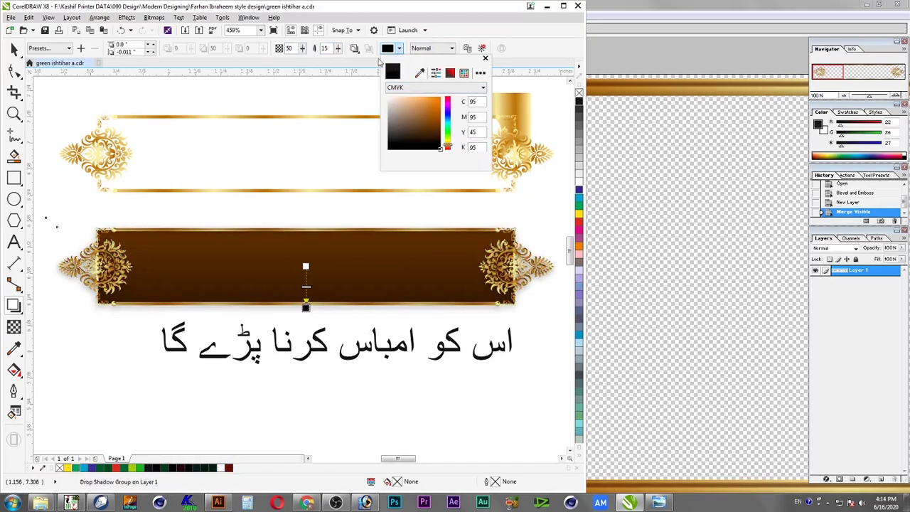
{"action": "left_click", "coordinate": [329, 48]}
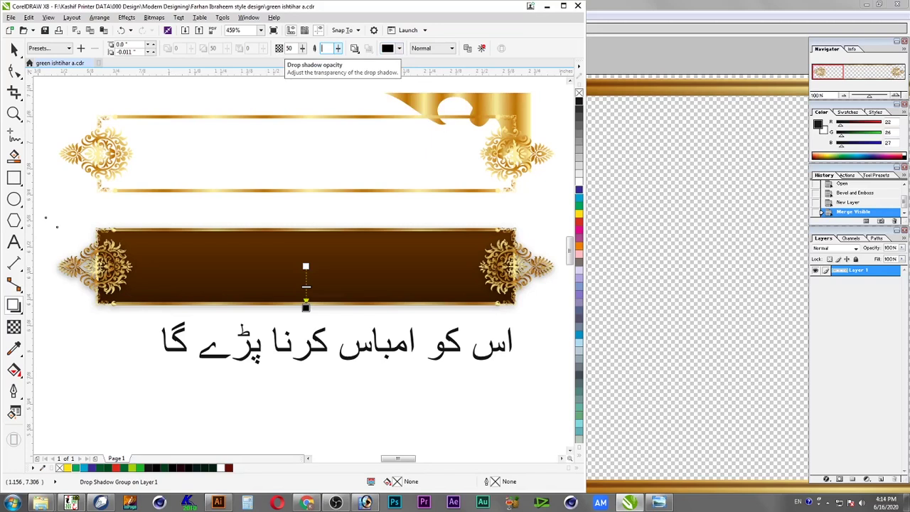
{"action": "type", "text": "100"}
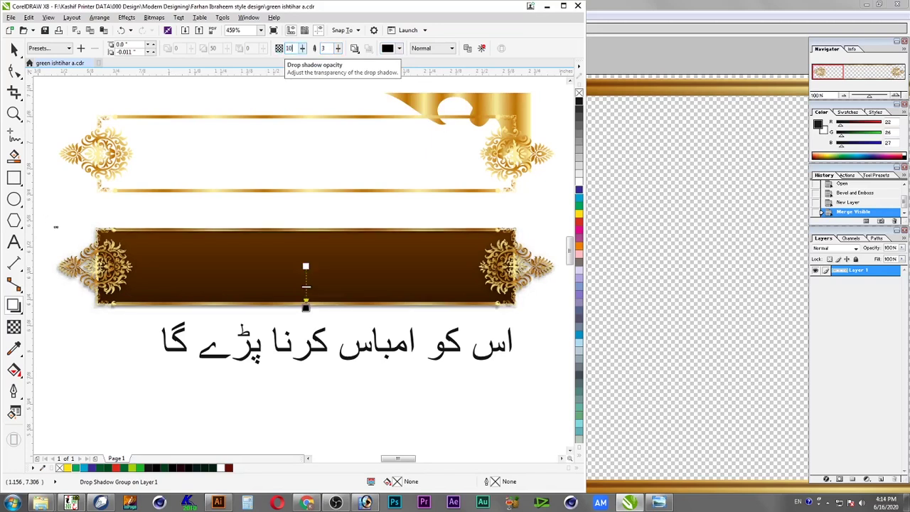
{"action": "key", "text": "Return"}
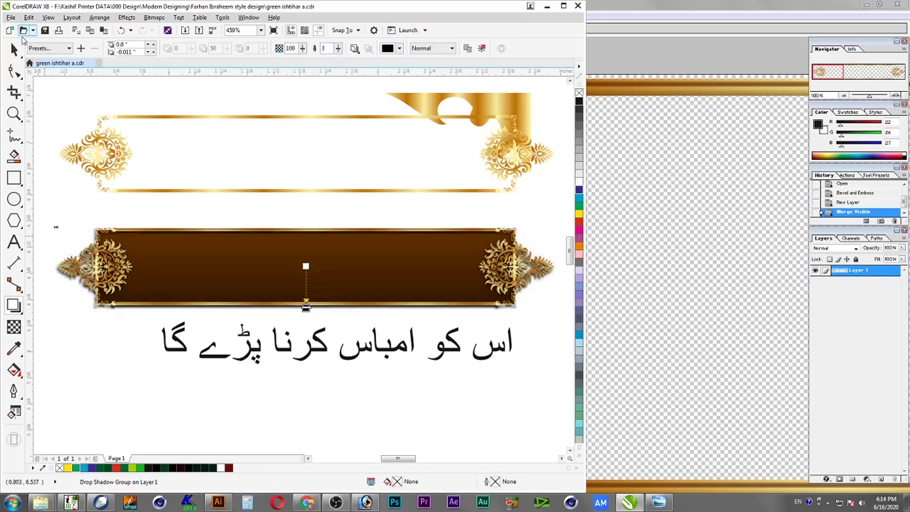
{"action": "left_click", "coordinate": [14, 48]}
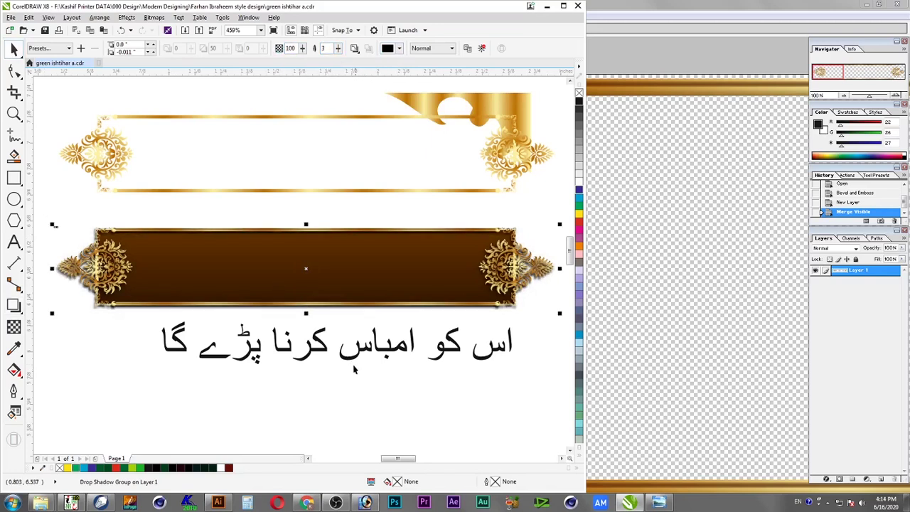
{"action": "right_click", "coordinate": [360, 310]}
{"action": "left_click", "coordinate": [393, 329]}
Bring the brown banner bitmap in front of its inner ornaments
{"action": "left_click", "coordinate": [390, 317]}
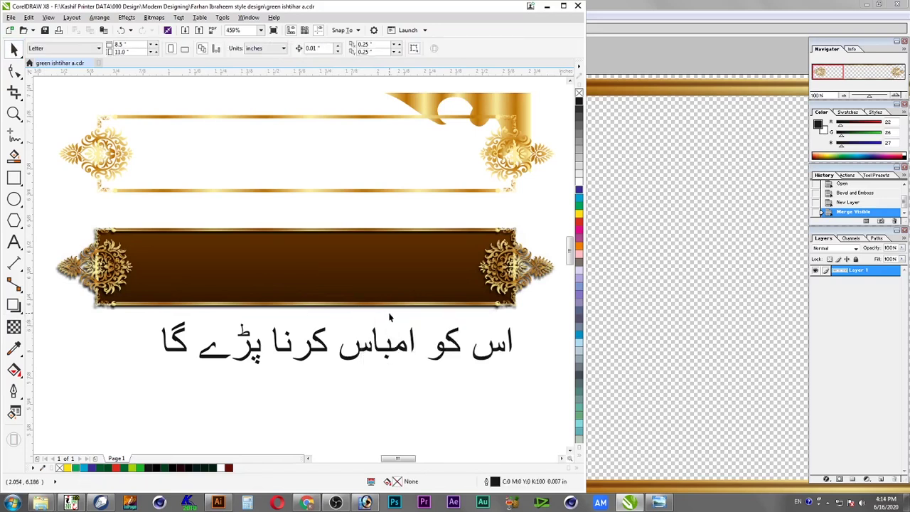
{"action": "left_click", "coordinate": [392, 311]}
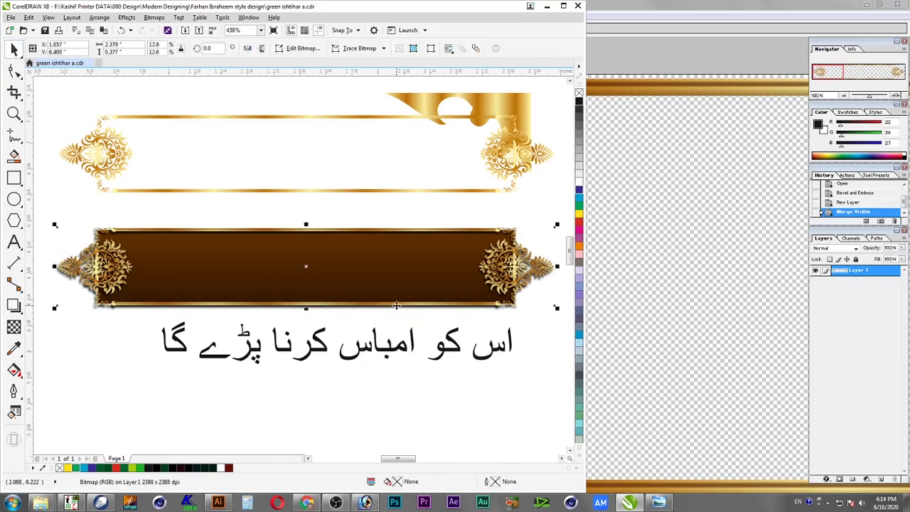
{"action": "left_click", "coordinate": [397, 308], "text": "shift"}
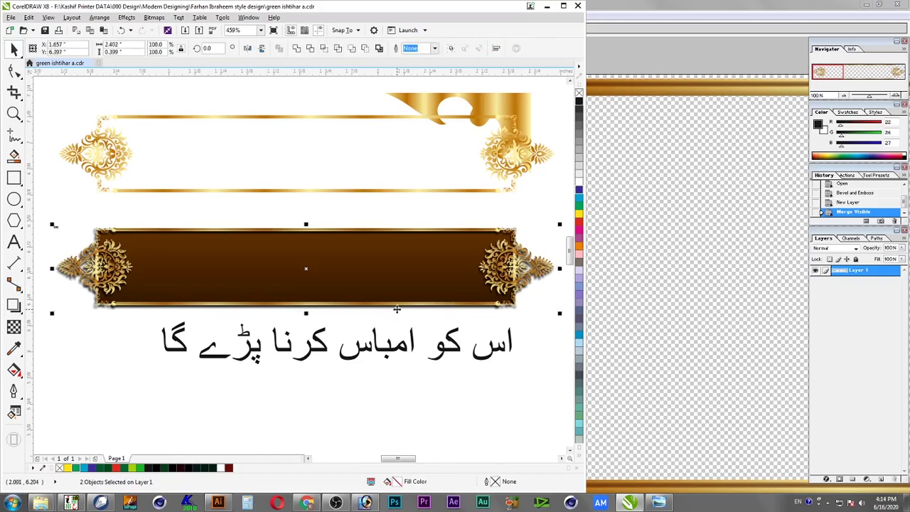
{"action": "key", "text": "Delete"}
{"action": "left_click", "coordinate": [546, 275]}
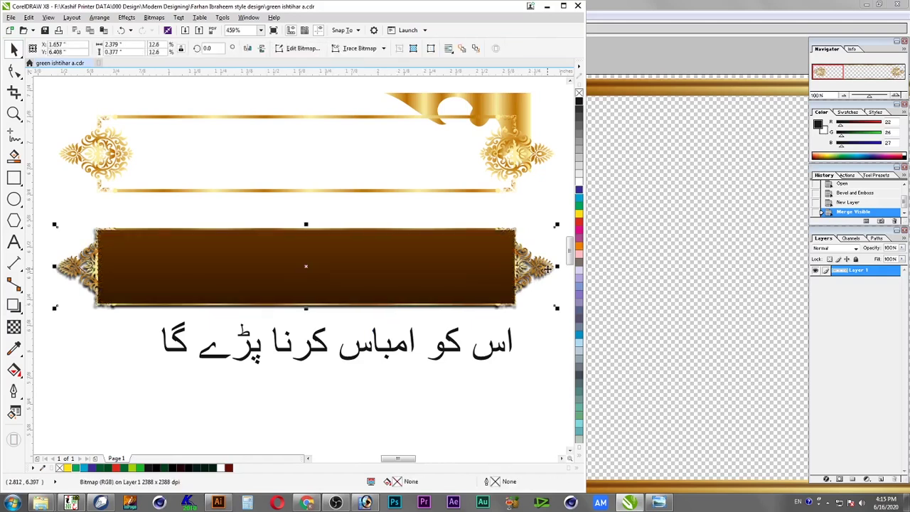
{"action": "key", "text": "alt+c"}
{"action": "key", "text": "Escape"}
{"action": "left_click", "coordinate": [536, 313]}
{"action": "left_click", "coordinate": [541, 293]}
{"action": "key", "text": "alt+c"}
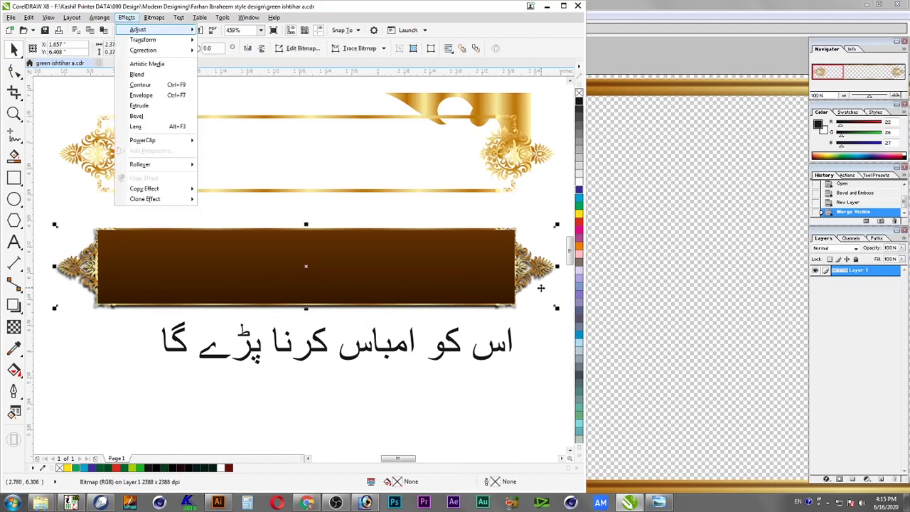
{"action": "key", "text": "w"}
Close Photoshop and open the green reference poster in Windows Photo Viewer
{"action": "left_click", "coordinate": [657, 276]}
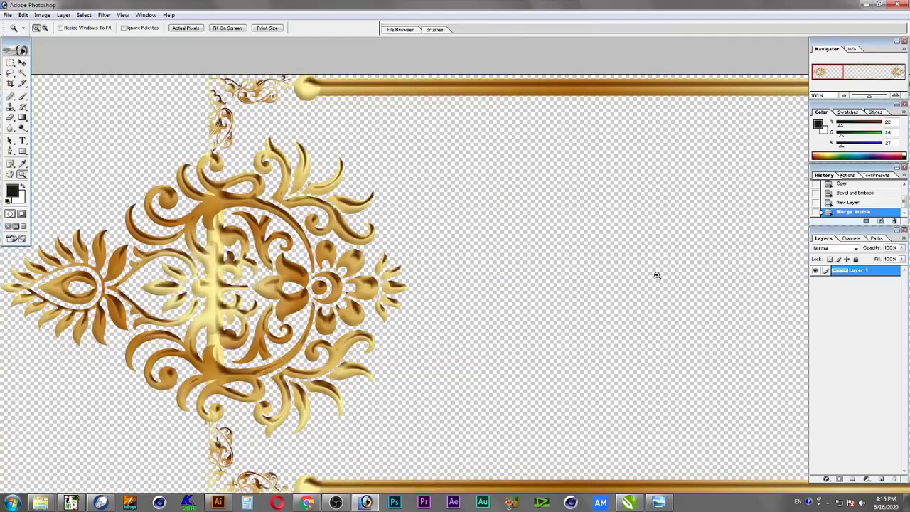
{"action": "left_click", "coordinate": [891, 7]}
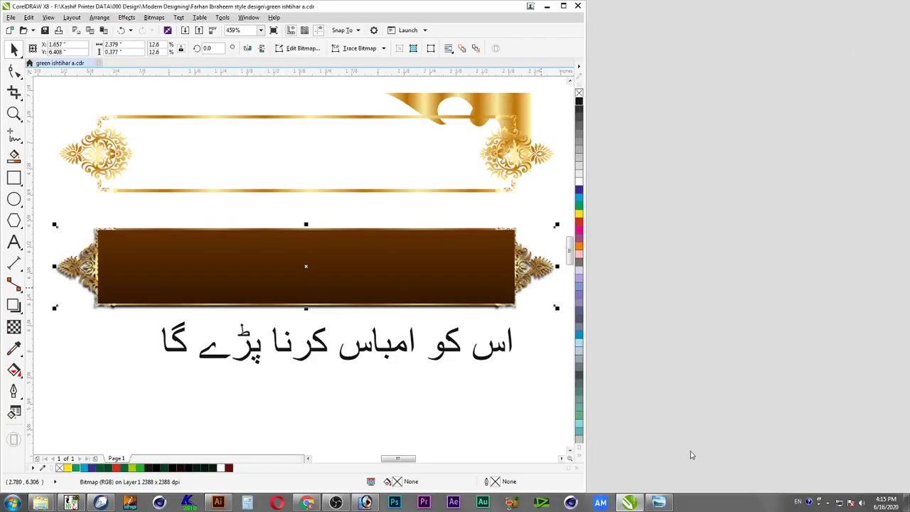
{"action": "left_click", "coordinate": [658, 500]}
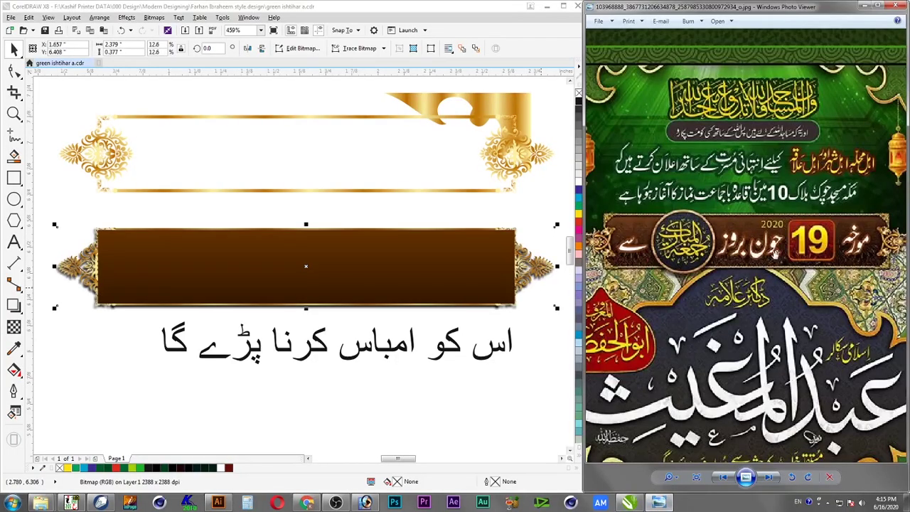
Marquee-select the brown banner with both gold end ornaments and group them
{"action": "left_click", "coordinate": [540, 344]}
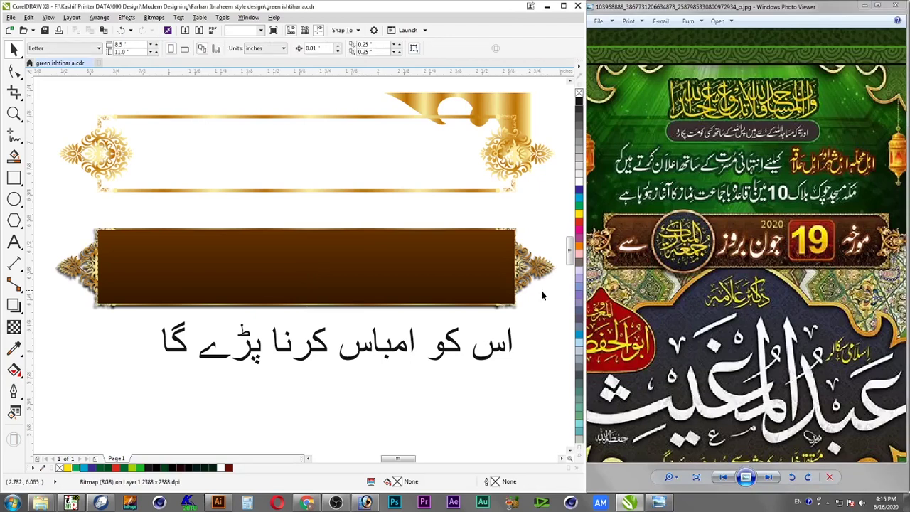
{"action": "left_click", "coordinate": [541, 289], "text": "shift"}
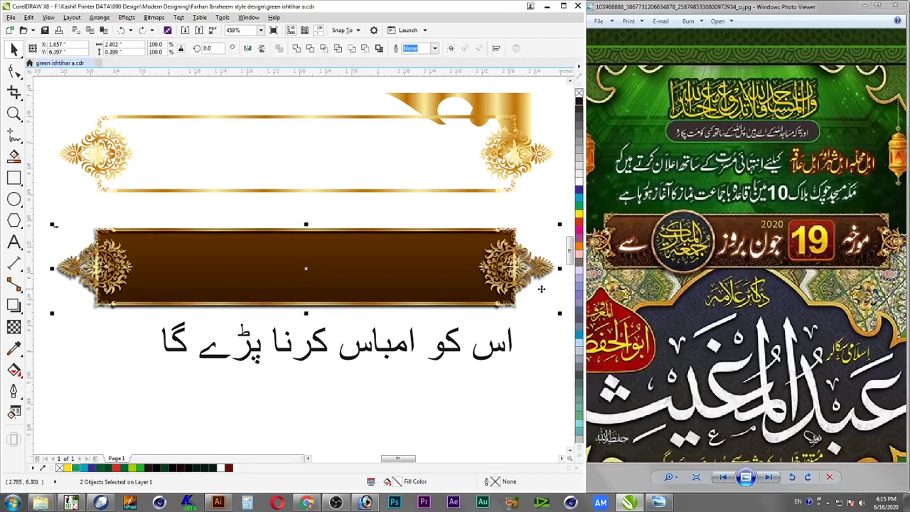
{"action": "left_click", "coordinate": [545, 335]}
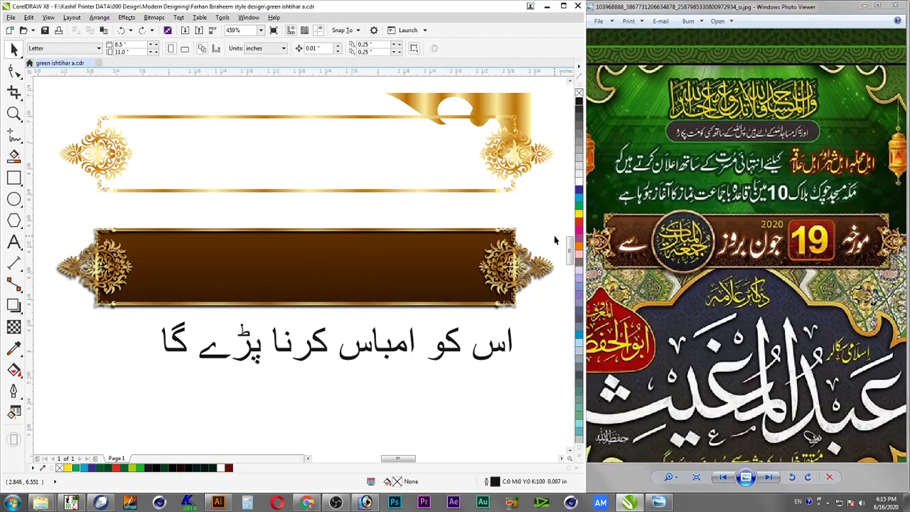
{"action": "left_click", "coordinate": [502, 235]}
{"action": "scroll", "coordinate": [505, 246], "scroll_direction": "down", "scroll_amount": 3}
{"action": "left_click_drag", "start_coordinate": [214, 207], "coordinate": [534, 319]}
{"action": "left_click_drag", "start_coordinate": [66, 209], "coordinate": [539, 319]}
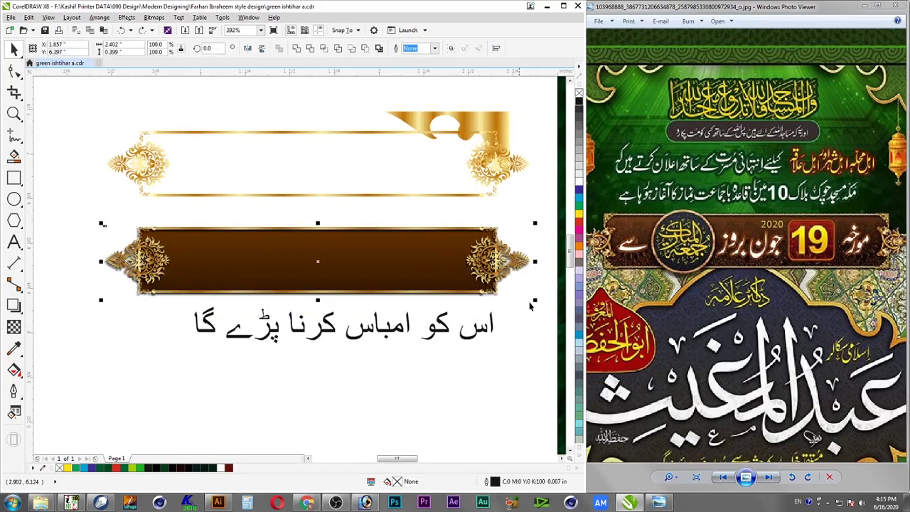
{"action": "left_click", "coordinate": [29, 18]}
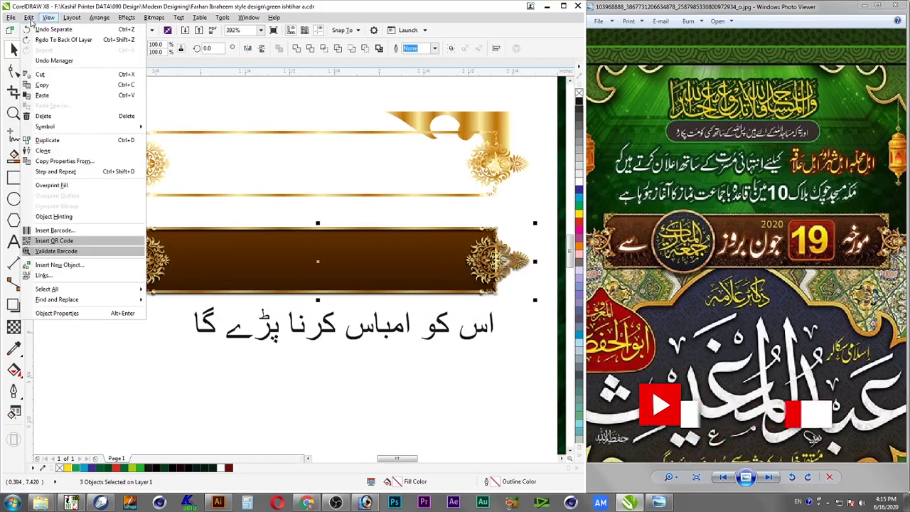
{"action": "mouse_move", "coordinate": [121, 18]}
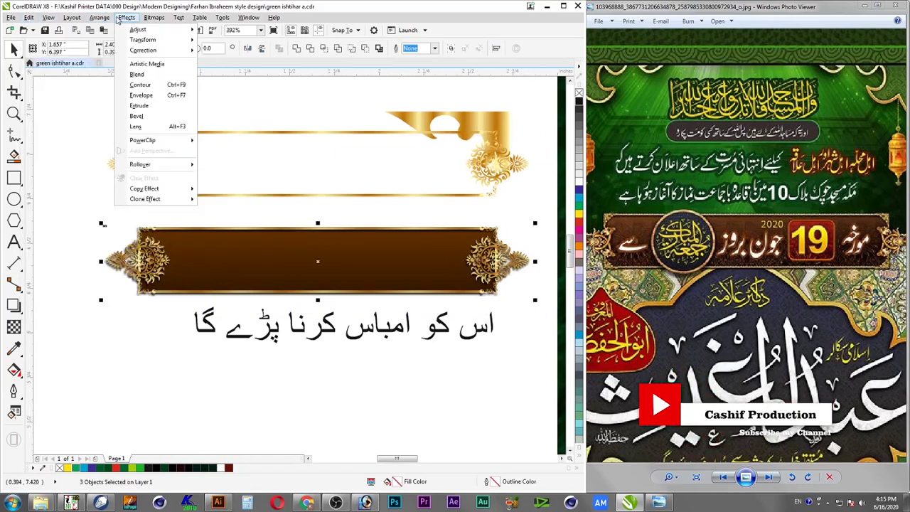
{"action": "left_click", "coordinate": [121, 18]}
{"action": "right_click", "coordinate": [492, 269]}
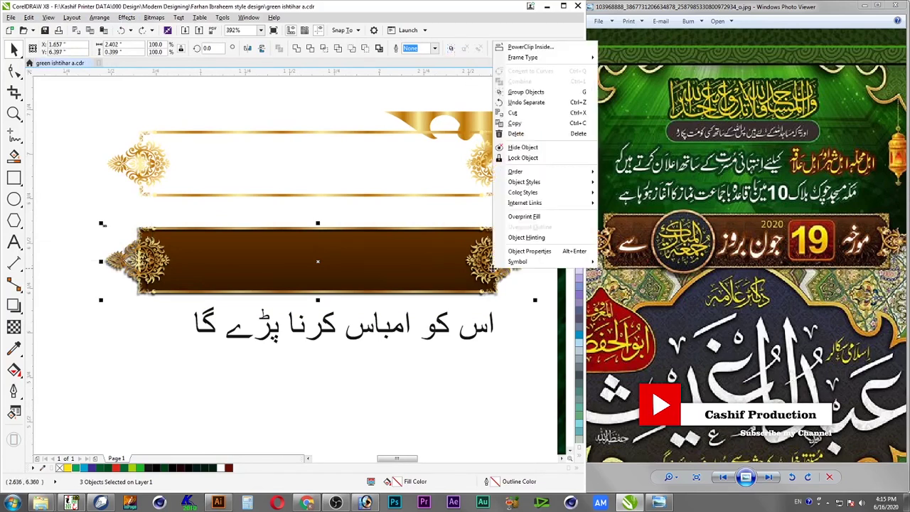
{"action": "left_click", "coordinate": [535, 92]}
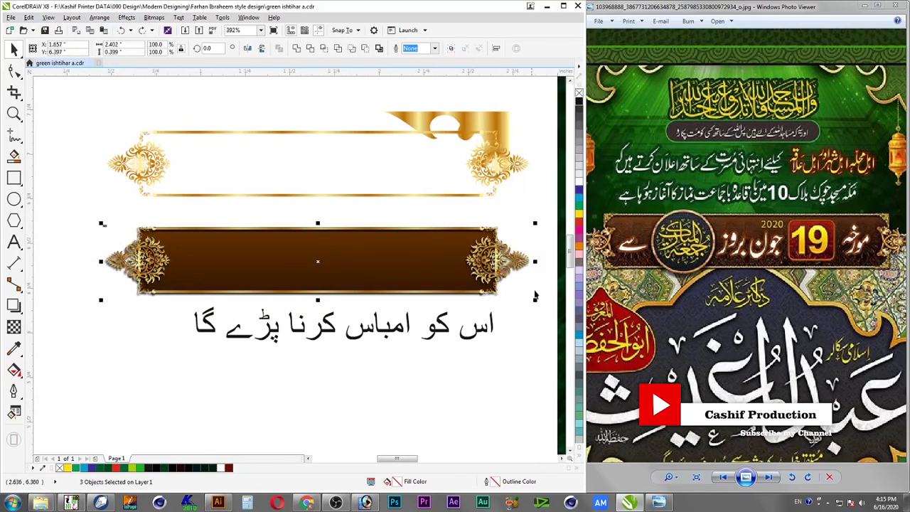
Move the banner group onto the green poster and shrink it to about 72%
{"action": "scroll", "coordinate": [502, 267], "scroll_direction": "down", "scroll_amount": 2}
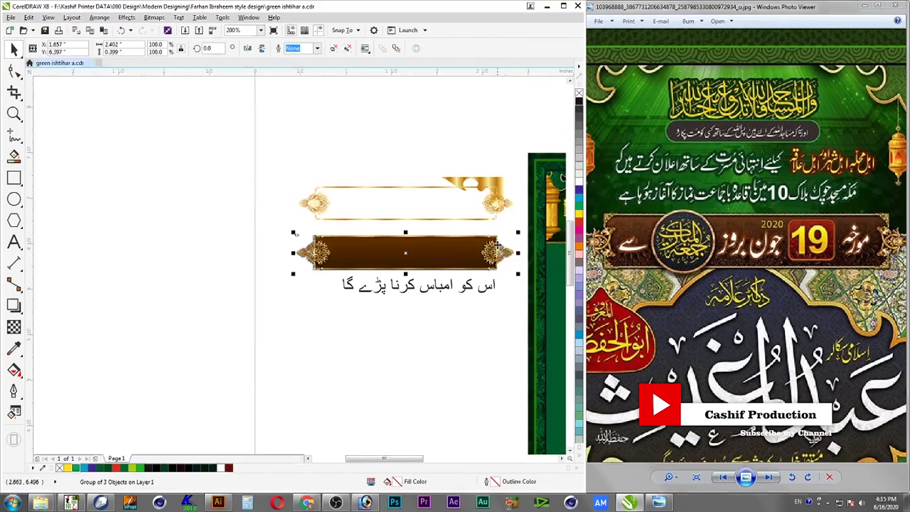
{"action": "scroll", "coordinate": [472, 254], "scroll_direction": "down", "scroll_amount": 1}
{"action": "key", "text": "F2"}
{"action": "left_click_drag", "start_coordinate": [369, 222], "coordinate": [510, 281]}
{"action": "left_click_drag", "start_coordinate": [219, 272], "coordinate": [460, 273]}
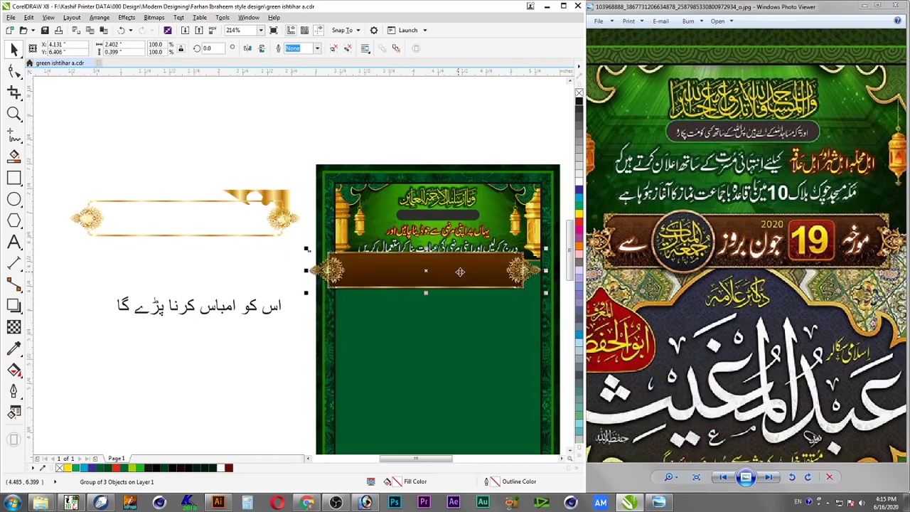
{"action": "left_click_drag", "start_coordinate": [306, 292], "coordinate": [387, 299]}
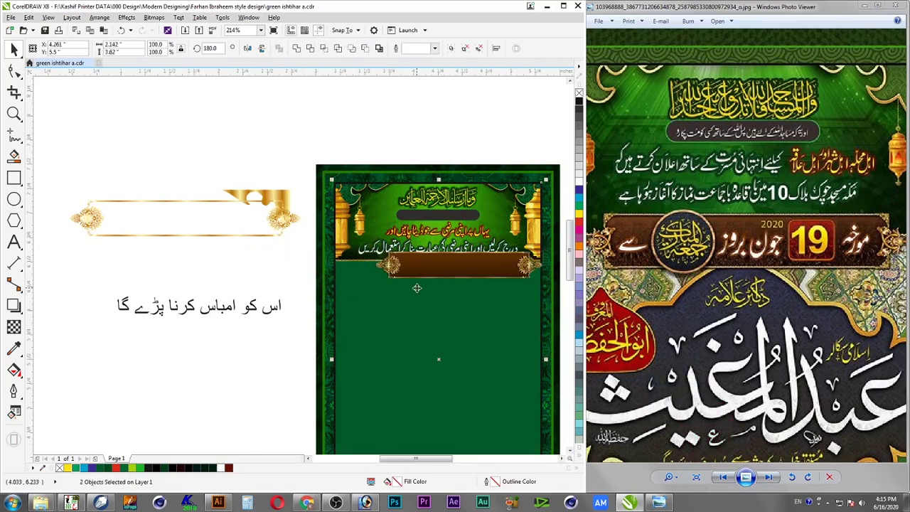
Shrink the drop-shadowed Urdu text group from its corner
{"action": "key", "text": "Escape"}
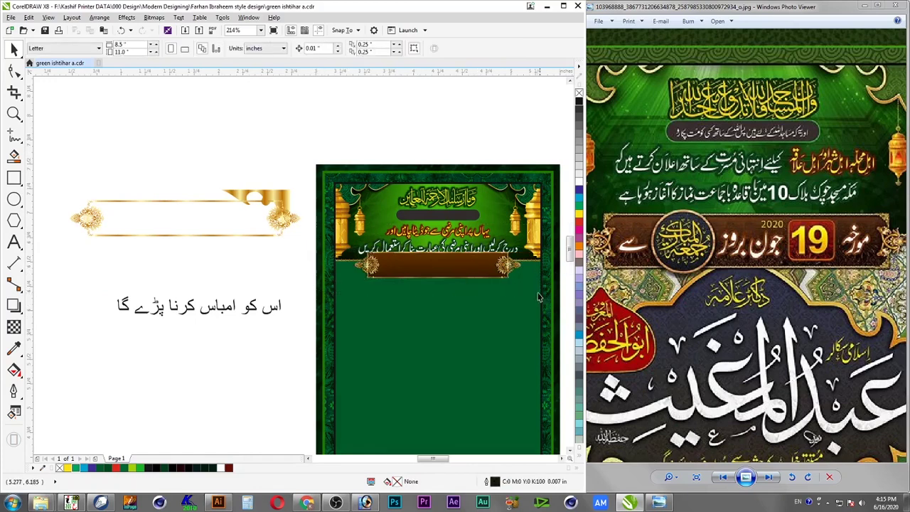
{"action": "scroll", "coordinate": [523, 313], "scroll_direction": "up", "scroll_amount": 3}
{"action": "left_click_drag", "start_coordinate": [537, 220], "coordinate": [401, 332]}
{"action": "left_click", "coordinate": [446, 177]}
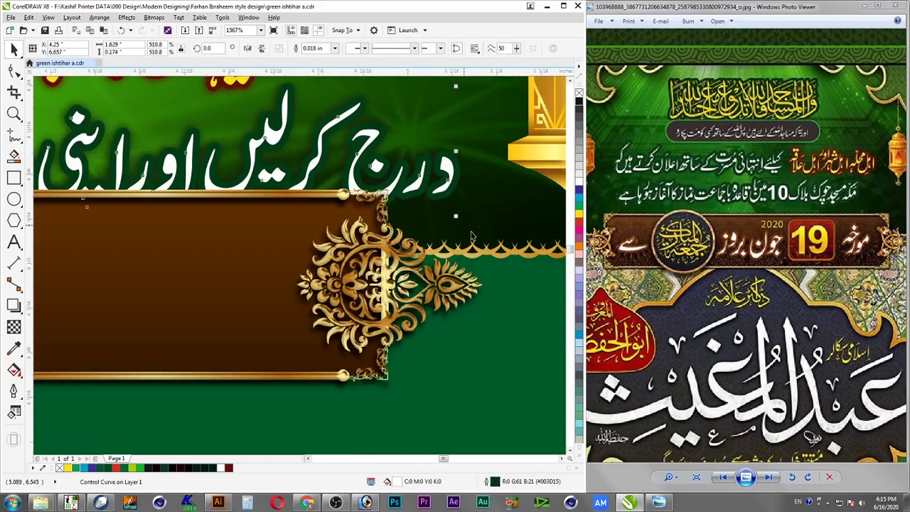
{"action": "left_click_drag", "start_coordinate": [457, 217], "coordinate": [397, 198]}
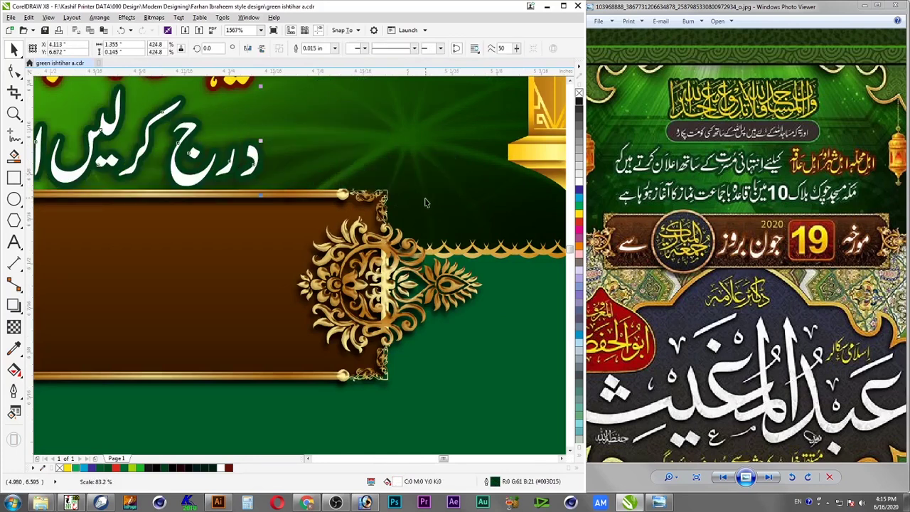
{"action": "key", "text": "ctrl+z"}
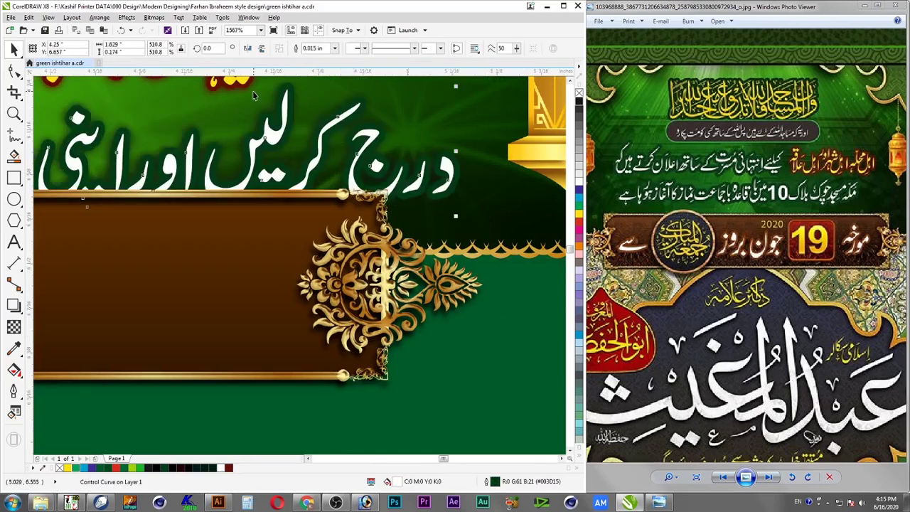
{"action": "left_click", "coordinate": [273, 106]}
{"action": "left_click_drag", "start_coordinate": [473, 237], "coordinate": [299, 210]}
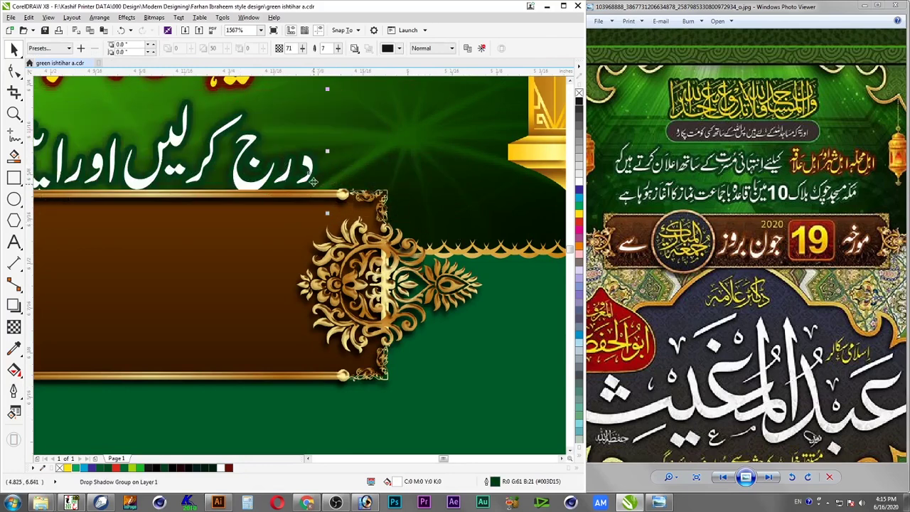
Shrink the second Urdu text line to about 85%
{"action": "scroll", "coordinate": [313, 182], "scroll_direction": "down", "scroll_amount": 2}
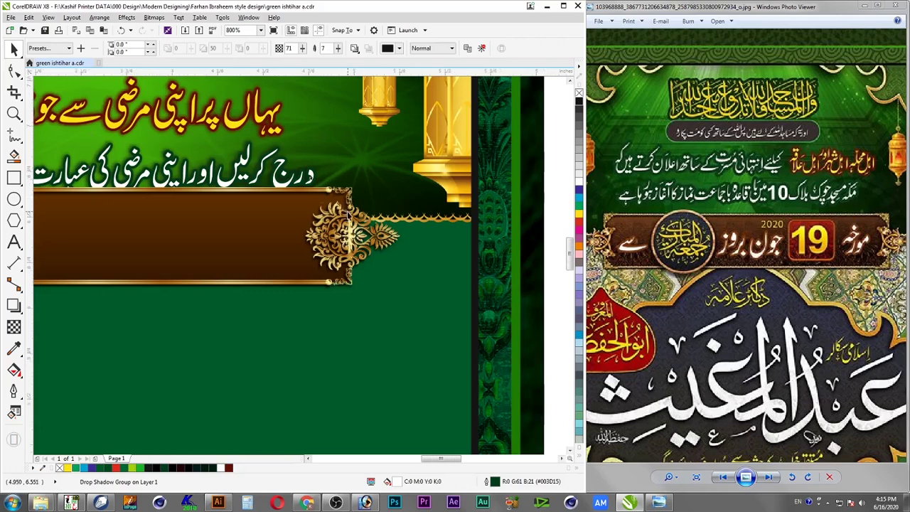
{"action": "scroll", "coordinate": [347, 215], "scroll_direction": "down", "scroll_amount": 1}
{"action": "left_click_drag", "start_coordinate": [95, 164], "coordinate": [64, 114]}
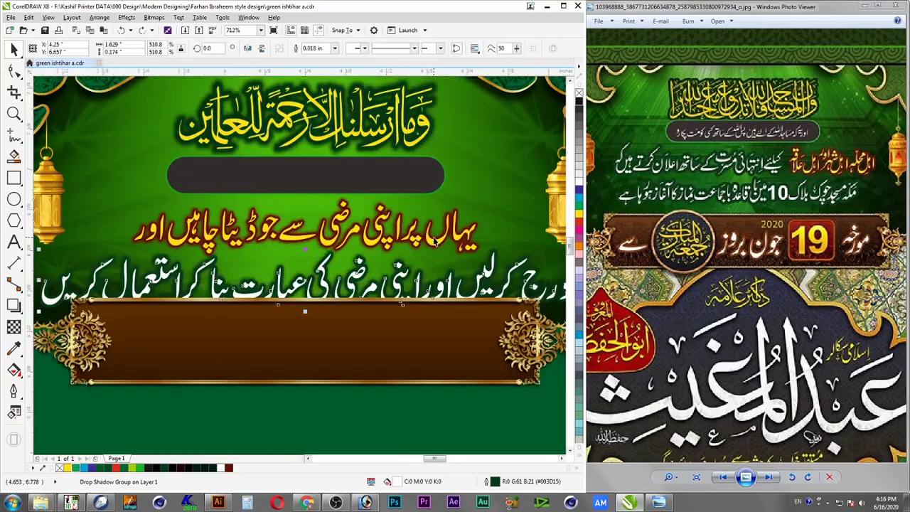
{"action": "left_click", "coordinate": [500, 313]}
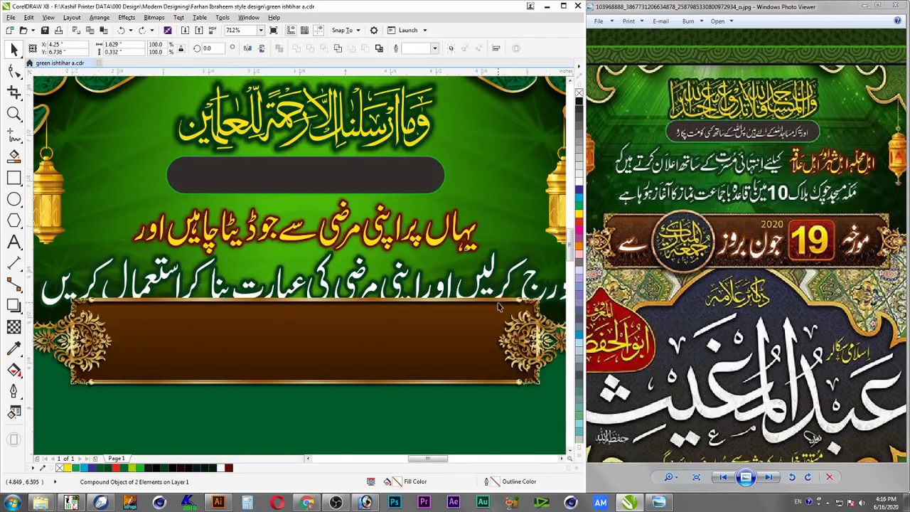
{"action": "key", "text": "F3"}
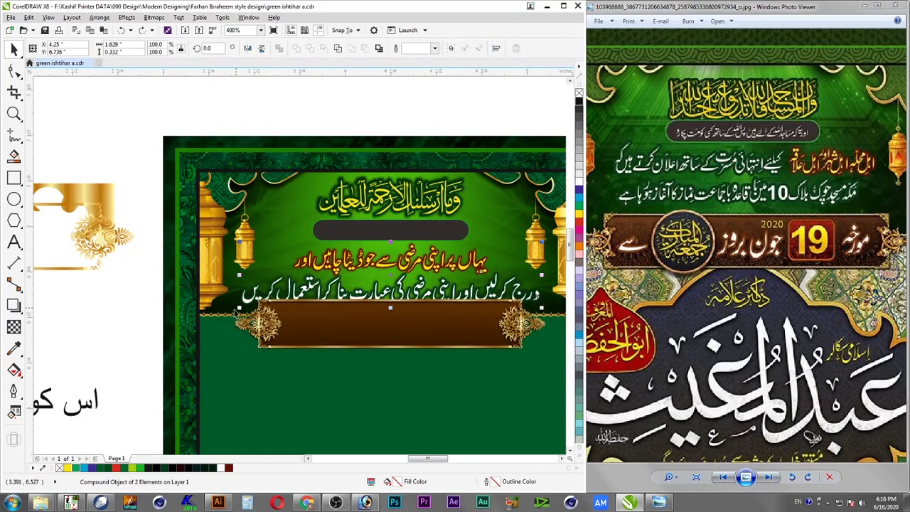
{"action": "left_click_drag", "start_coordinate": [239, 307], "coordinate": [468, 264]}
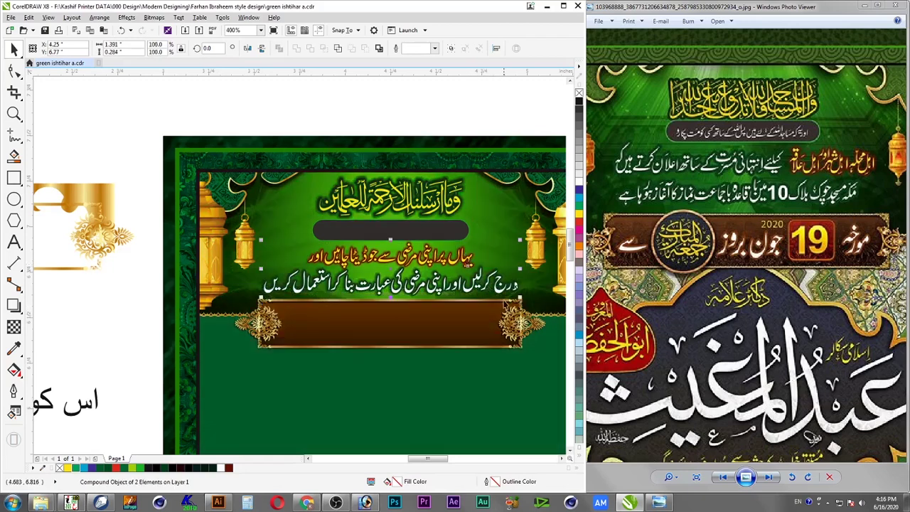
{"action": "key", "text": "Escape"}
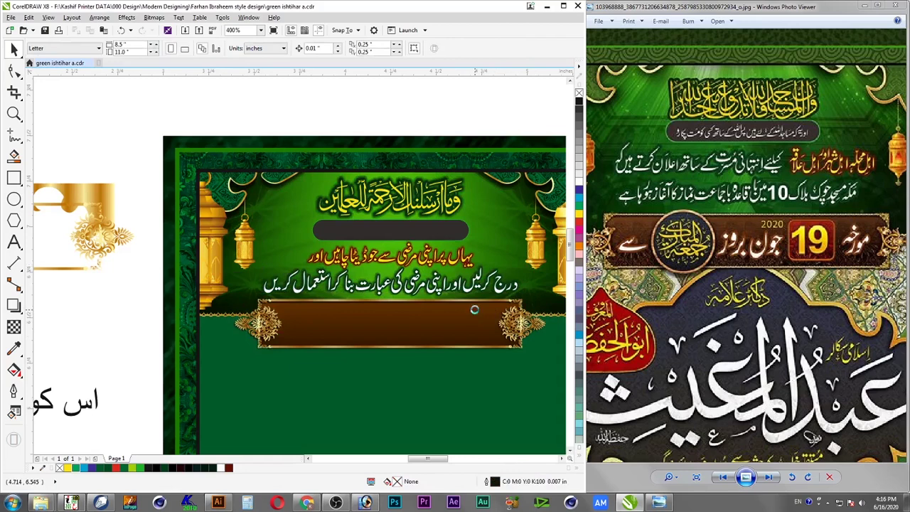
Narrow the brown banner to a slimmer bar and save the poster file
{"action": "left_click", "coordinate": [775, 359]}
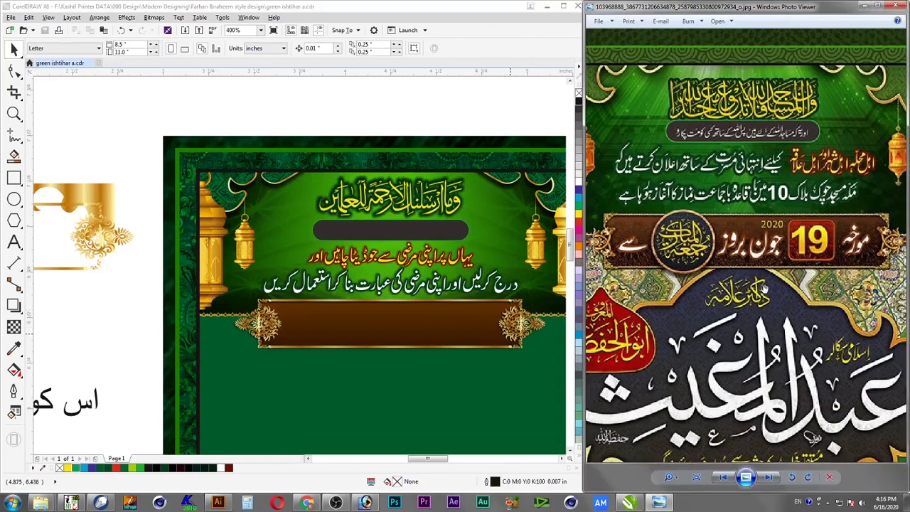
{"action": "scroll", "coordinate": [686, 320], "scroll_direction": "down", "scroll_amount": 2}
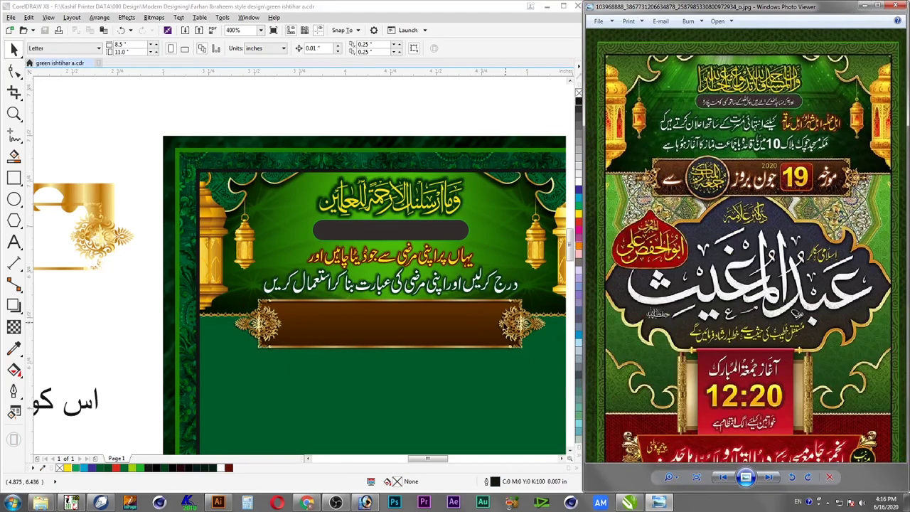
{"action": "left_click", "coordinate": [506, 327]}
{"action": "left_click_drag", "start_coordinate": [542, 353], "coordinate": [506, 361]}
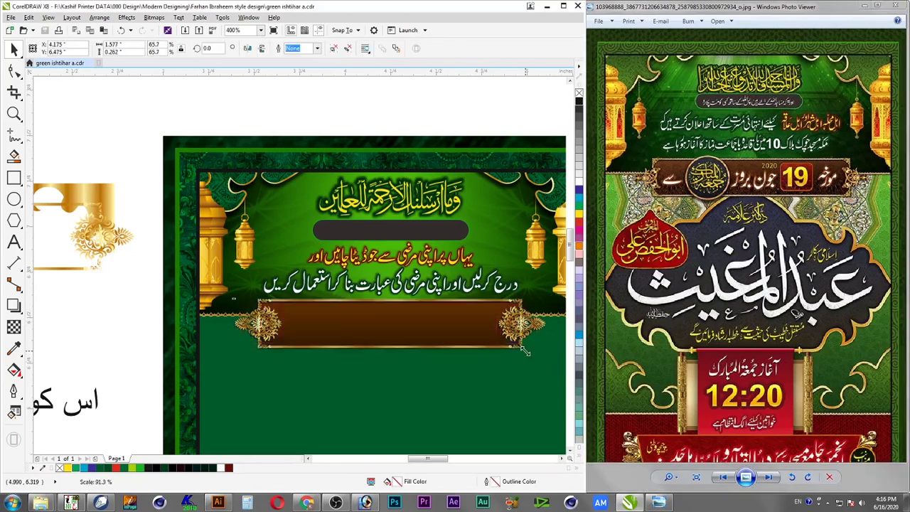
{"action": "key", "text": "Escape"}
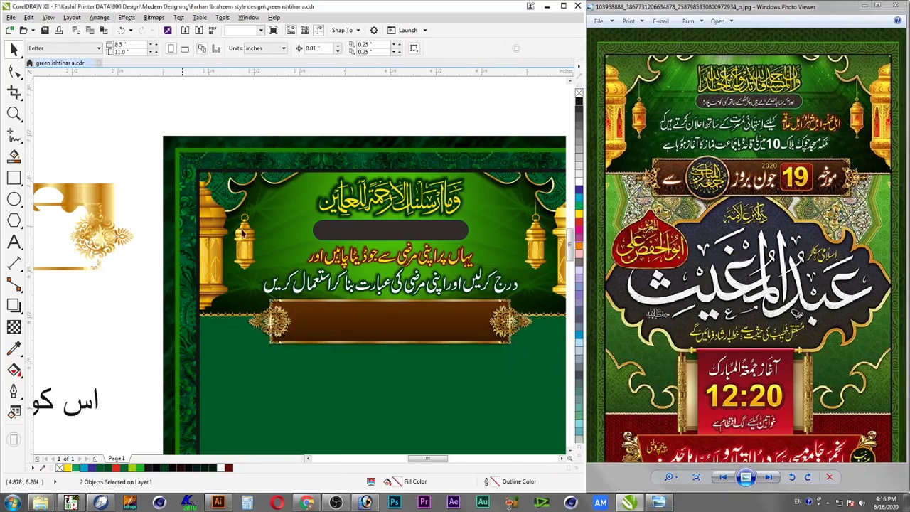
{"action": "key", "text": "ctrl+s"}
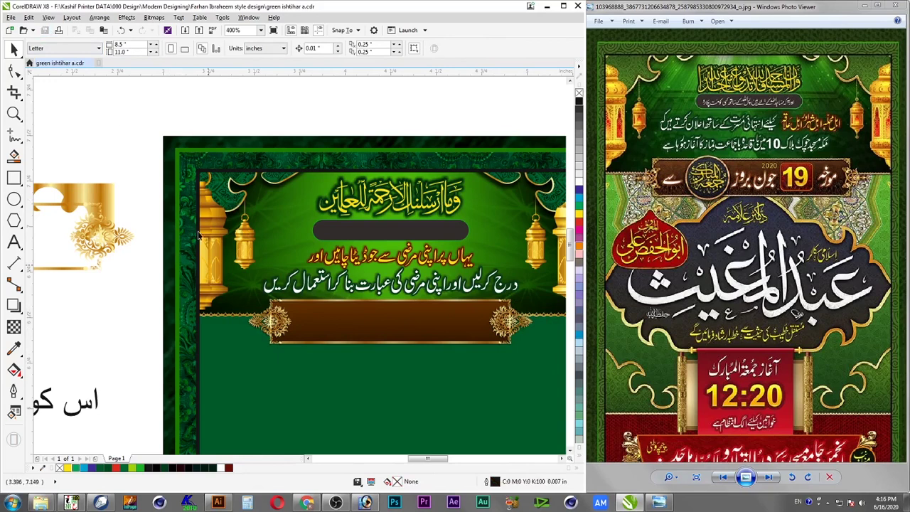
Nudge the brown banner rectangle slightly lower beneath the Urdu text
{"action": "key", "text": "F2"}
{"action": "left_click_drag", "start_coordinate": [261, 300], "coordinate": [512, 368]}
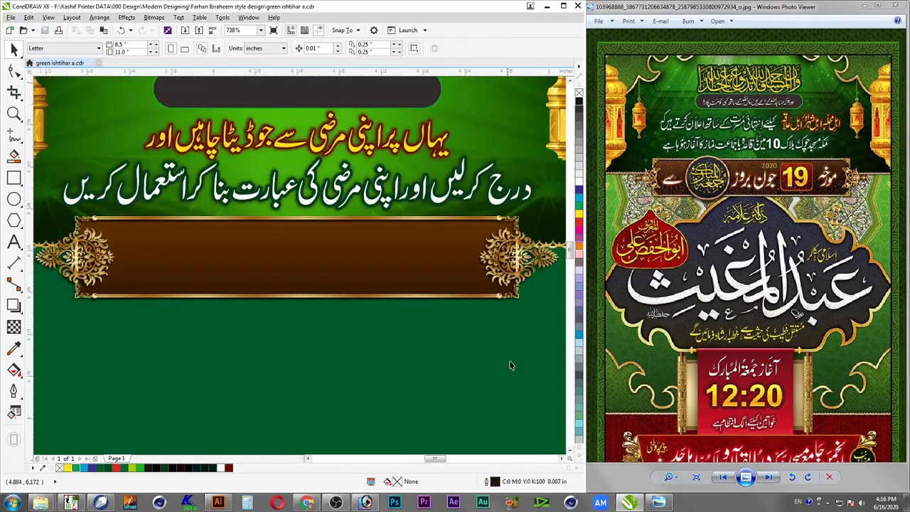
{"action": "left_click", "coordinate": [477, 302], "text": "ctrl"}
{"action": "left_click_drag", "start_coordinate": [475, 302], "coordinate": [475, 303]}
{"action": "key", "text": "Escape"}
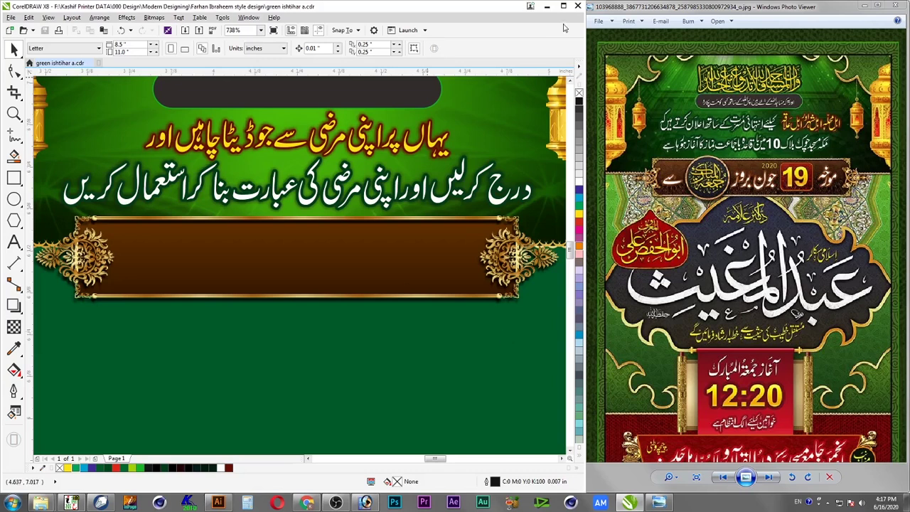
Zoom out to the whole page, then use Show Desktop to reveal the desktop files
{"action": "scroll", "coordinate": [496, 212], "scroll_direction": "down", "scroll_amount": 4}
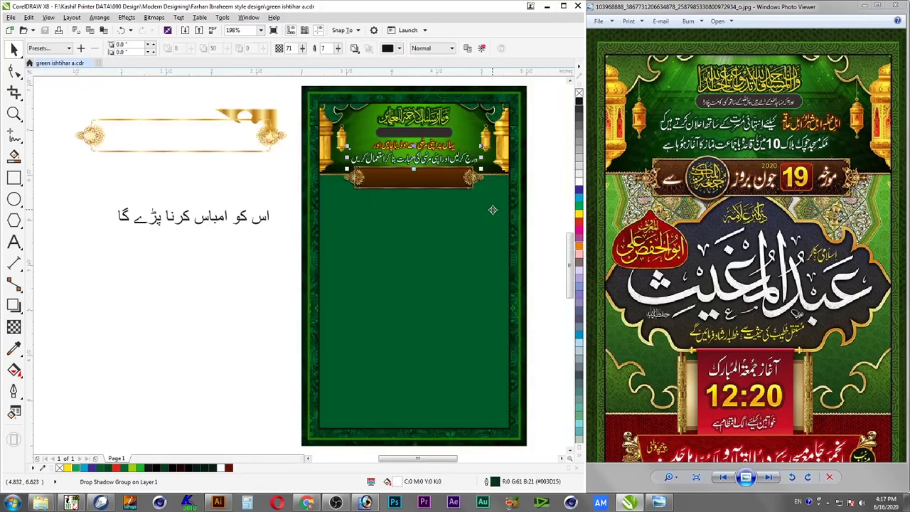
{"action": "left_click_drag", "start_coordinate": [537, 147], "coordinate": [258, 244]}
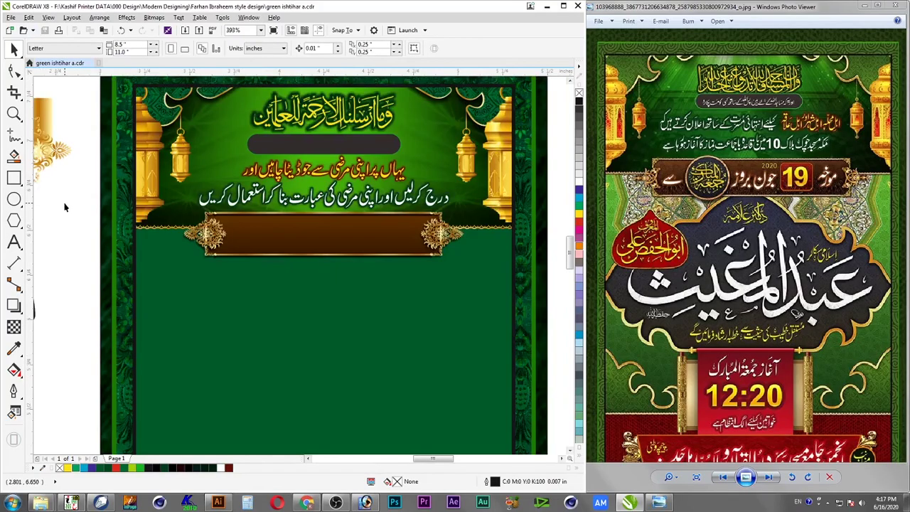
{"action": "left_click", "coordinate": [906, 504]}
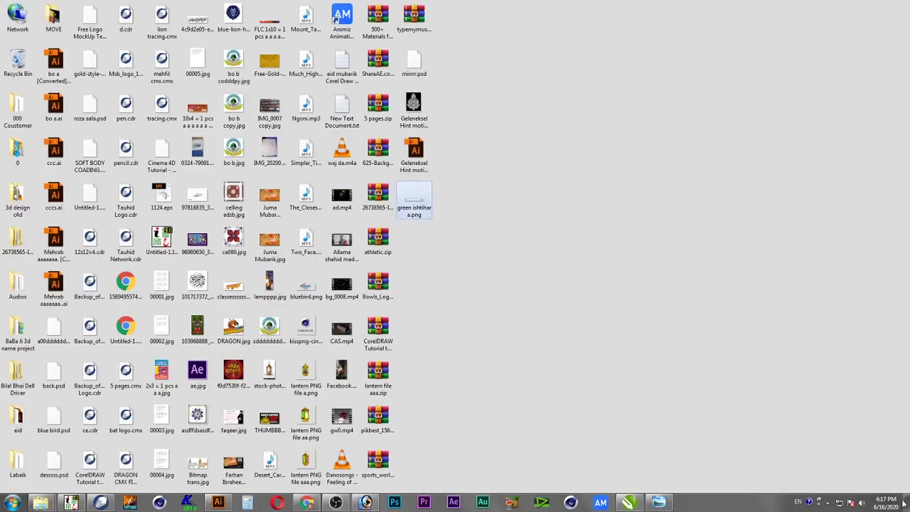
Open mirrr.psd in Photoshop, then drag the medallion file into CorelDRAW
{"action": "left_click", "coordinate": [420, 105]}
{"action": "left_click", "coordinate": [419, 186]}
{"action": "double_click", "coordinate": [420, 70]}
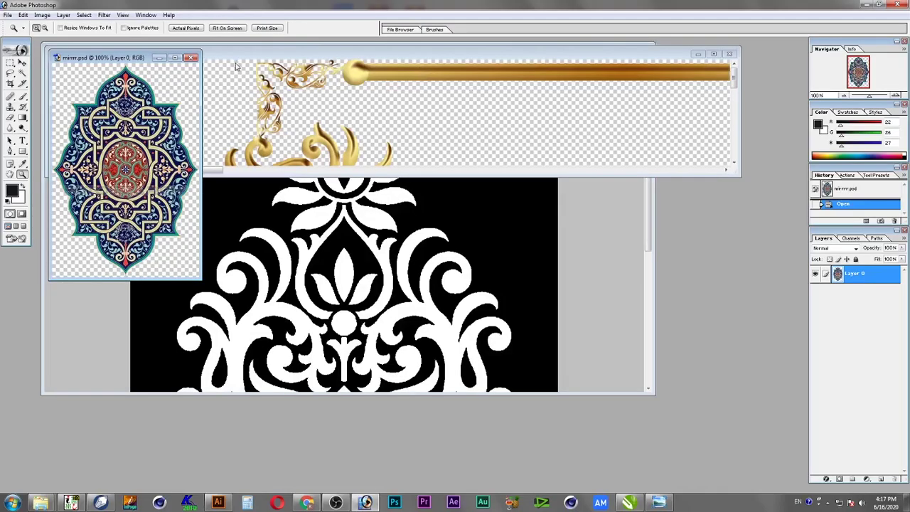
{"action": "left_click", "coordinate": [867, 5]}
{"action": "left_click_drag", "start_coordinate": [426, 69], "coordinate": [91, 292]}
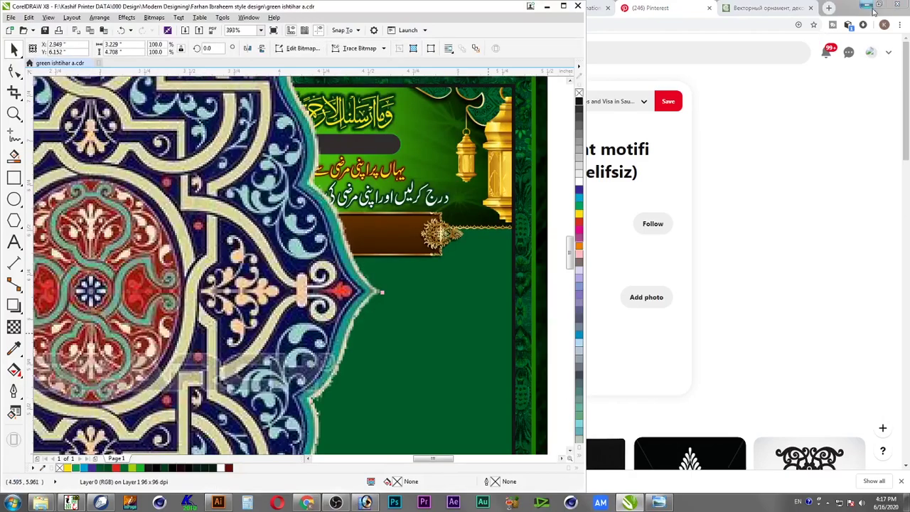
Delete the oversized medallion and re-import the medallion file from the desktop into CorelDRAW
{"action": "left_click", "coordinate": [866, 6]}
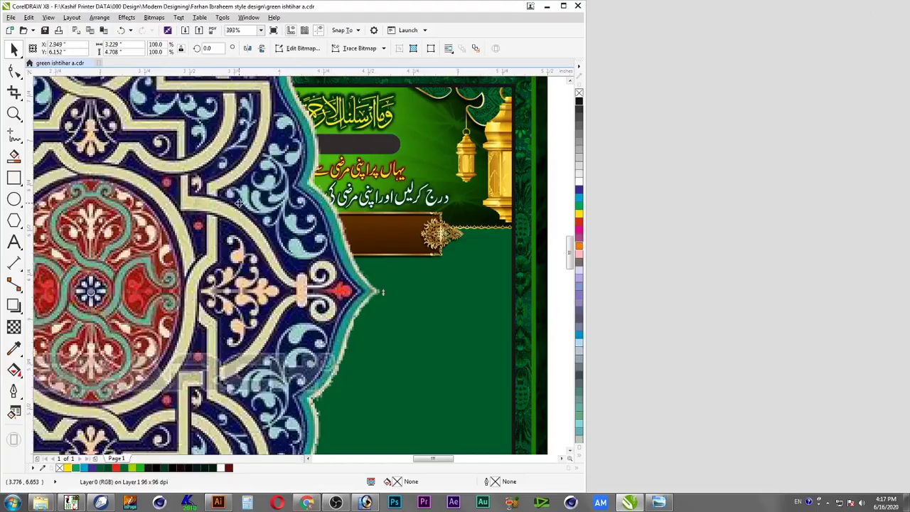
{"action": "key", "text": "Delete"}
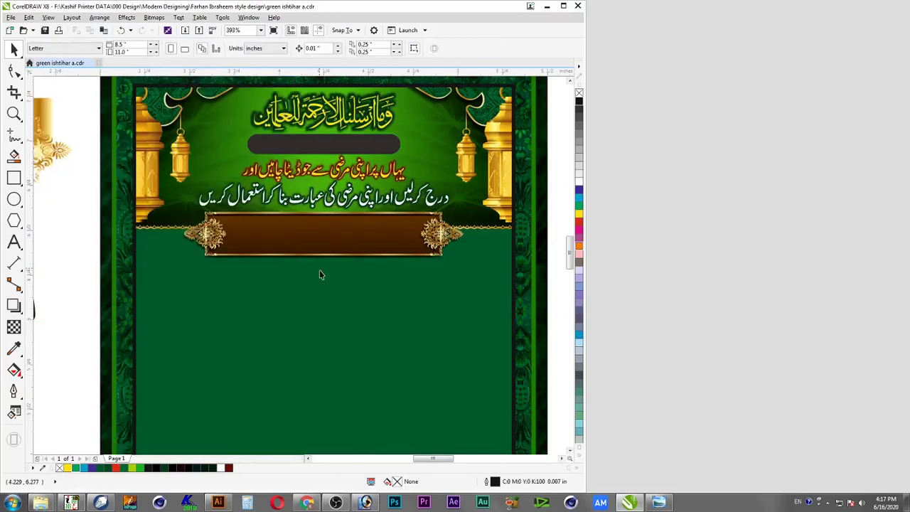
{"action": "left_click", "coordinate": [907, 503]}
{"action": "left_click", "coordinate": [455, 118]}
{"action": "left_click_drag", "start_coordinate": [414, 62], "coordinate": [92, 320]}
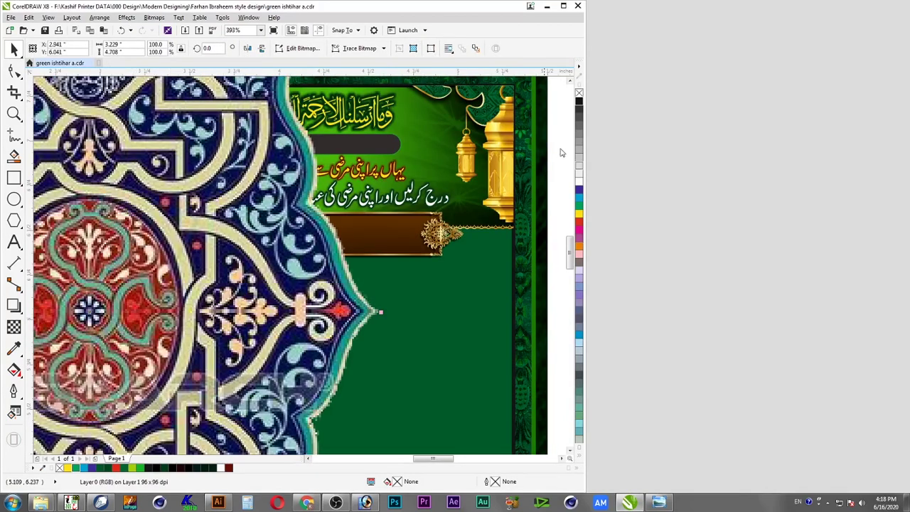
{"action": "left_click", "coordinate": [563, 6]}
Shrink the medallion to 15%, place it below the banner's left end, tilt about 10°
{"action": "key", "text": "shift+F2"}
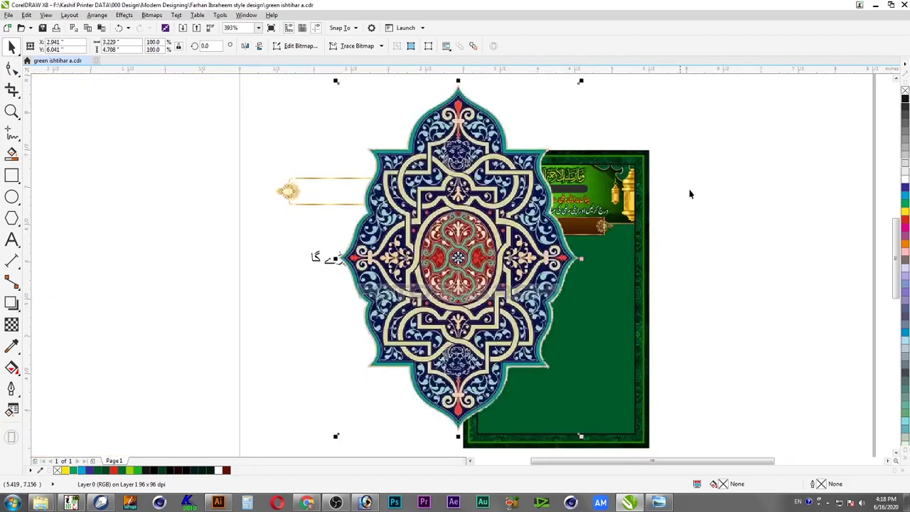
{"action": "left_click_drag", "start_coordinate": [588, 80], "coordinate": [375, 381]}
{"action": "left_click_drag", "start_coordinate": [495, 264], "coordinate": [506, 244]}
{"action": "scroll", "coordinate": [533, 277], "scroll_direction": "up", "scroll_amount": 2}
{"action": "left_click", "coordinate": [383, 267]}
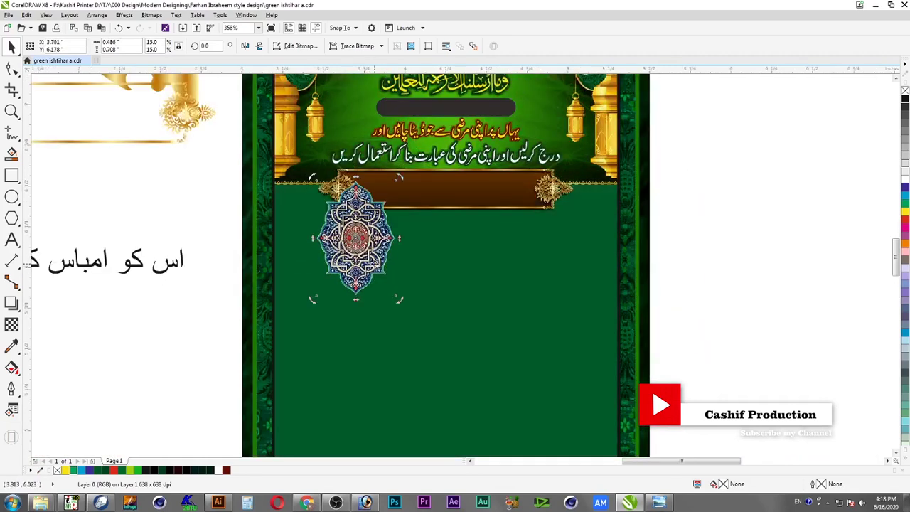
{"action": "left_click_drag", "start_coordinate": [402, 304], "coordinate": [421, 304]}
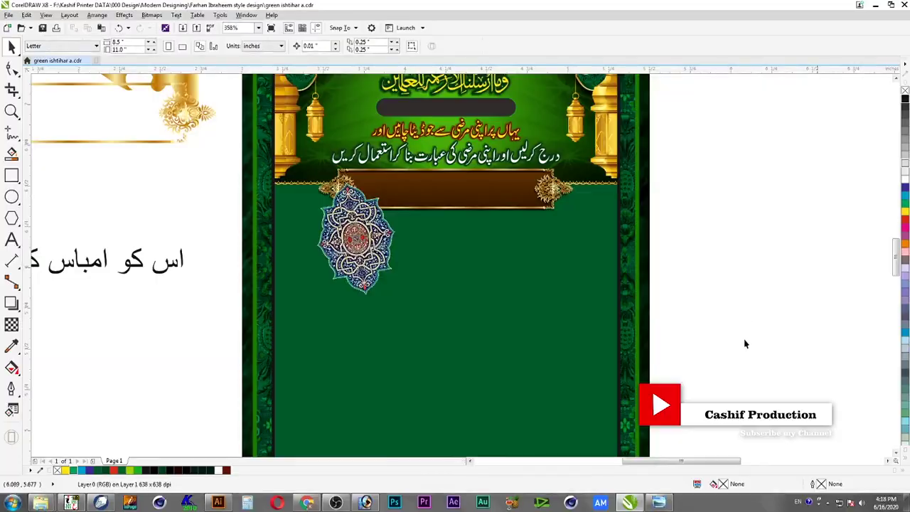
Import the reference Friday-prayer poster JPG and position it right of the working design
{"action": "left_click", "coordinate": [908, 504]}
{"action": "left_click_drag", "start_coordinate": [197, 328], "coordinate": [158, 197]}
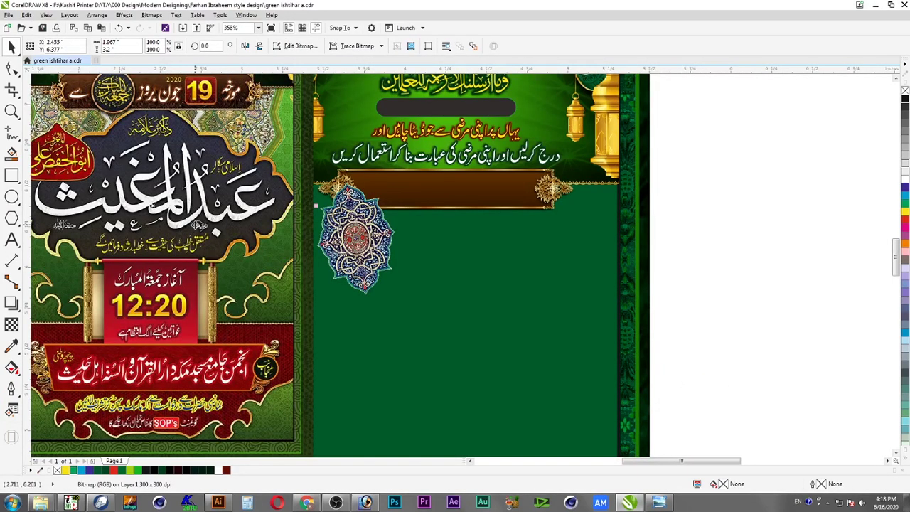
{"action": "scroll", "coordinate": [194, 224], "scroll_direction": "down", "scroll_amount": 1}
{"action": "left_click_drag", "start_coordinate": [158, 252], "coordinate": [536, 307]}
{"action": "key", "text": "Escape"}
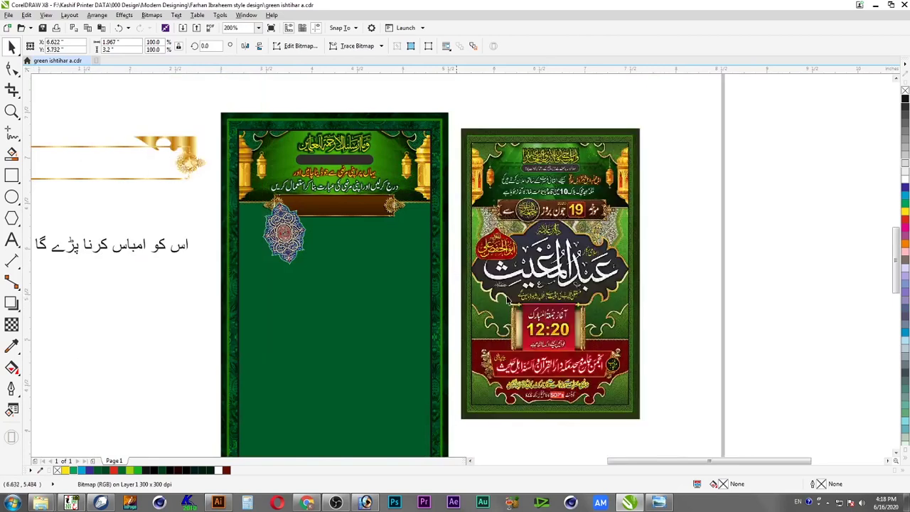
{"action": "left_click_drag", "start_coordinate": [195, 135], "coordinate": [638, 357]}
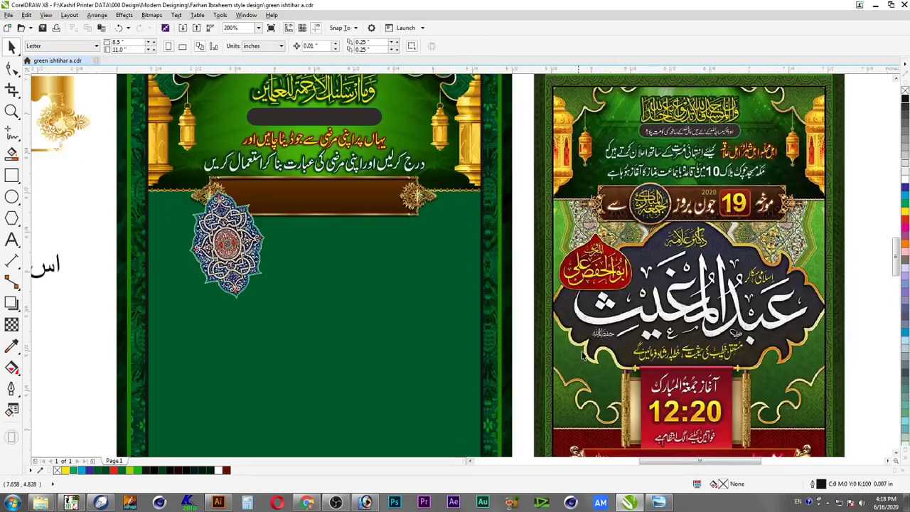
{"action": "left_click", "coordinate": [274, 277]}
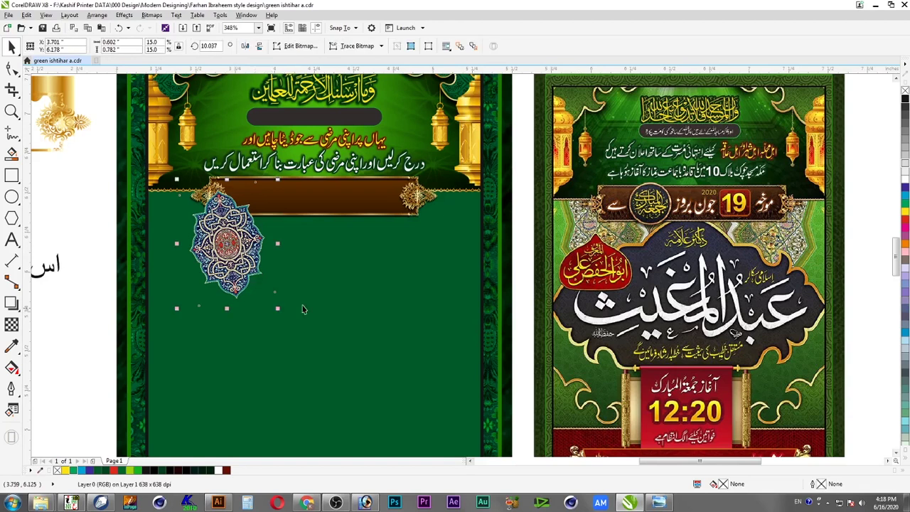
Enlarge the medallion by about half and make a mirrored copy to its right
{"action": "left_click_drag", "start_coordinate": [277, 308], "coordinate": [316, 342]}
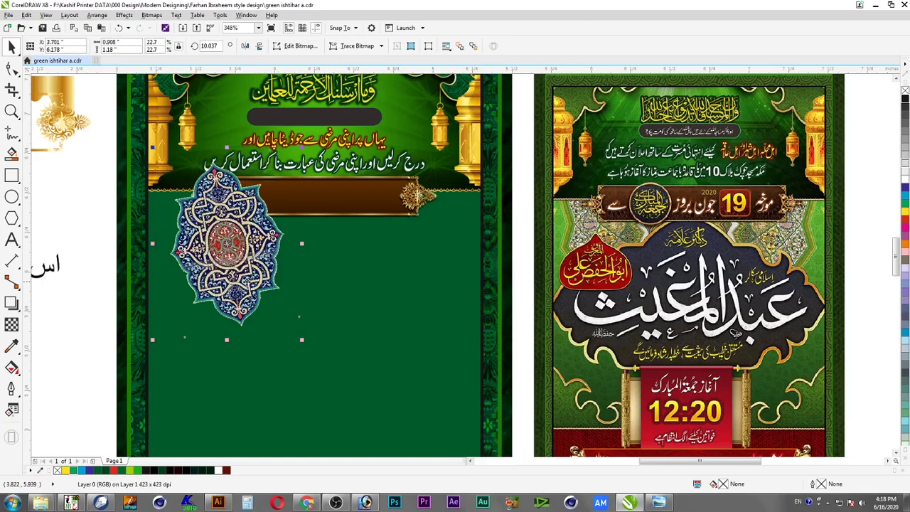
{"action": "left_click_drag", "start_coordinate": [252, 253], "coordinate": [279, 319]}
{"action": "key", "text": "ctrl+z"}
{"action": "left_click_drag", "start_coordinate": [155, 246], "coordinate": [369, 274]}
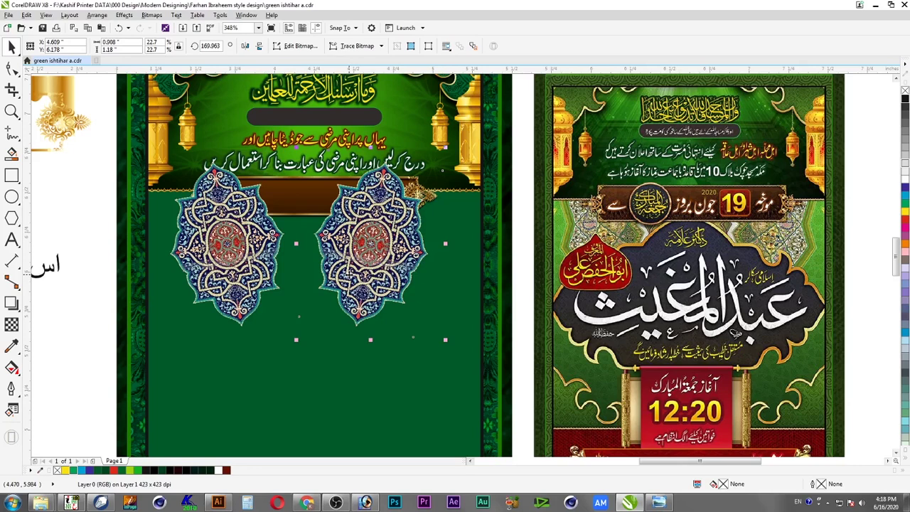
{"action": "left_click_drag", "start_coordinate": [357, 275], "coordinate": [395, 276]}
Group the two medallions and centre the pair on the green panel
{"action": "left_click", "coordinate": [211, 247], "text": "shift"}
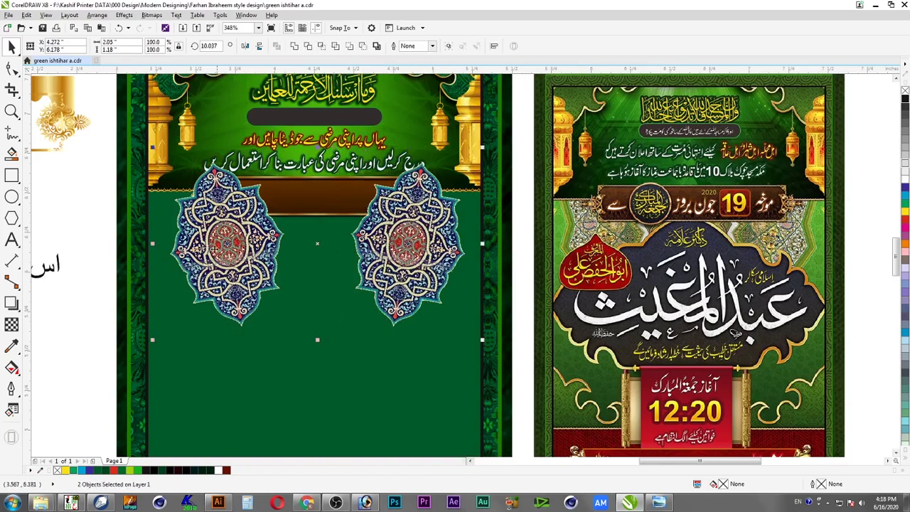
{"action": "key", "text": "ctrl+g"}
{"action": "left_click", "coordinate": [322, 362], "text": "shift"}
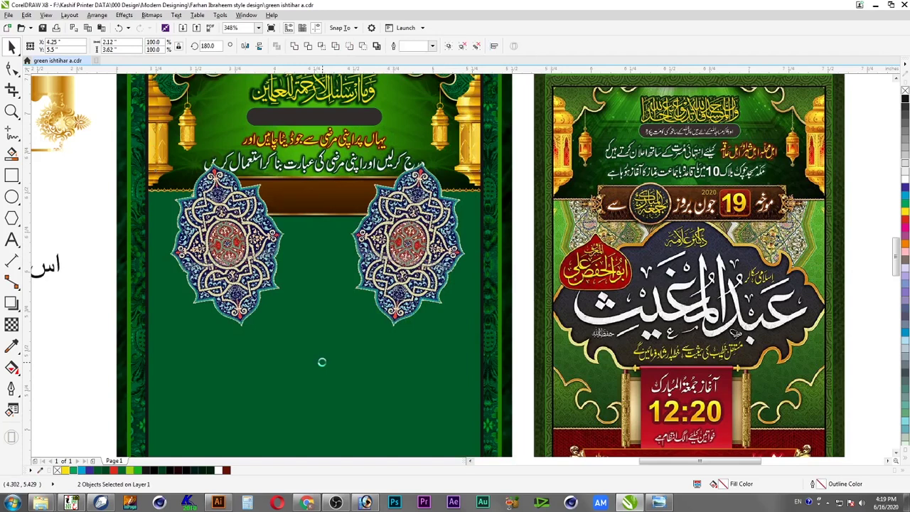
{"action": "key", "text": "c"}
{"action": "left_click", "coordinate": [323, 362], "text": "shift"}
{"action": "key", "text": "Escape"}
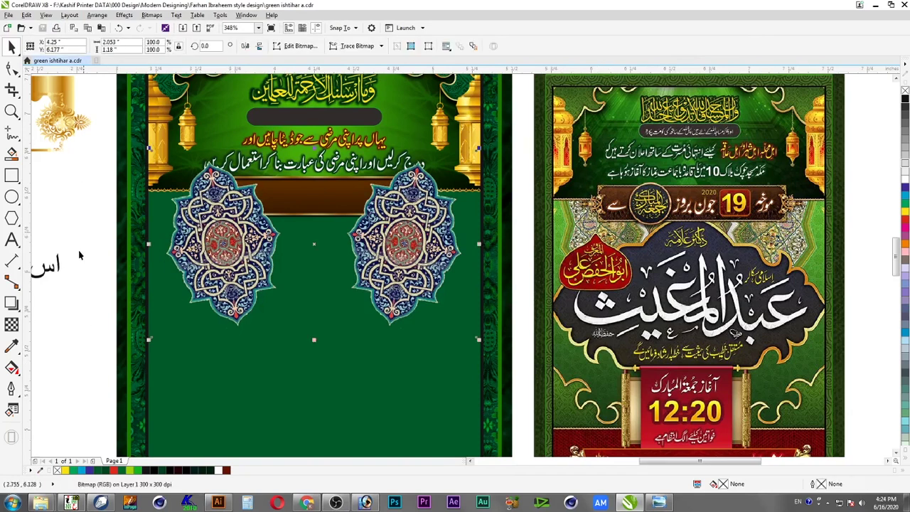
{"action": "left_click", "coordinate": [84, 428]}
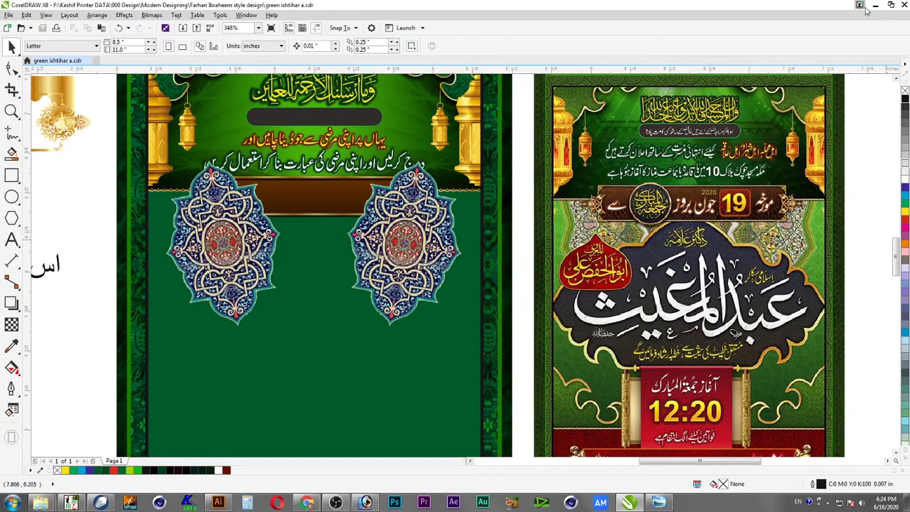
{"action": "left_click", "coordinate": [860, 5]}
Open the blue damask wallpaper in Photoshop and shift its hue to green
{"action": "left_click", "coordinate": [413, 243]}
{"action": "left_click", "coordinate": [395, 503]}
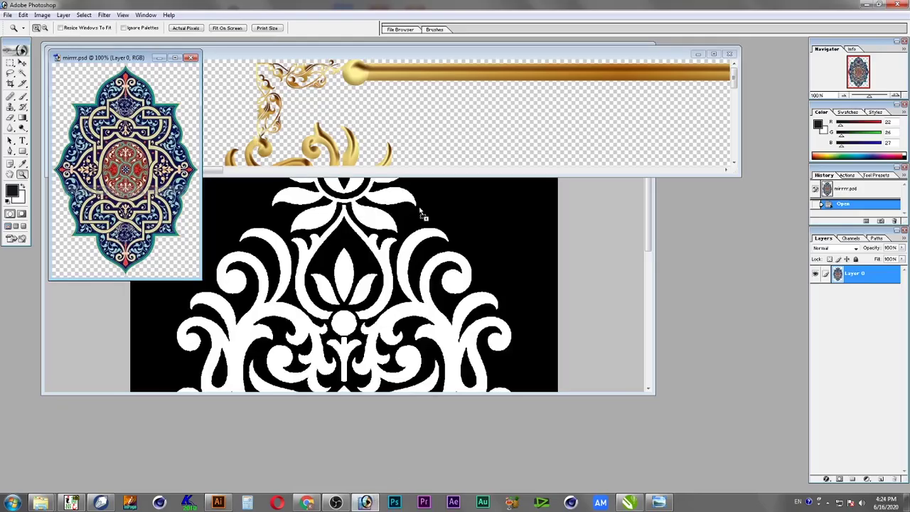
{"action": "left_click_drag", "start_coordinate": [421, 224], "coordinate": [421, 243]}
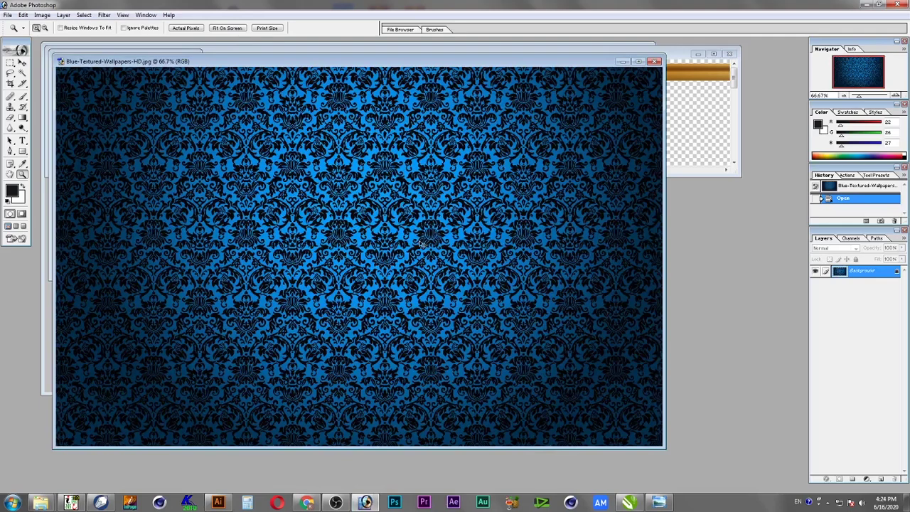
{"action": "key", "text": "ctrl+u"}
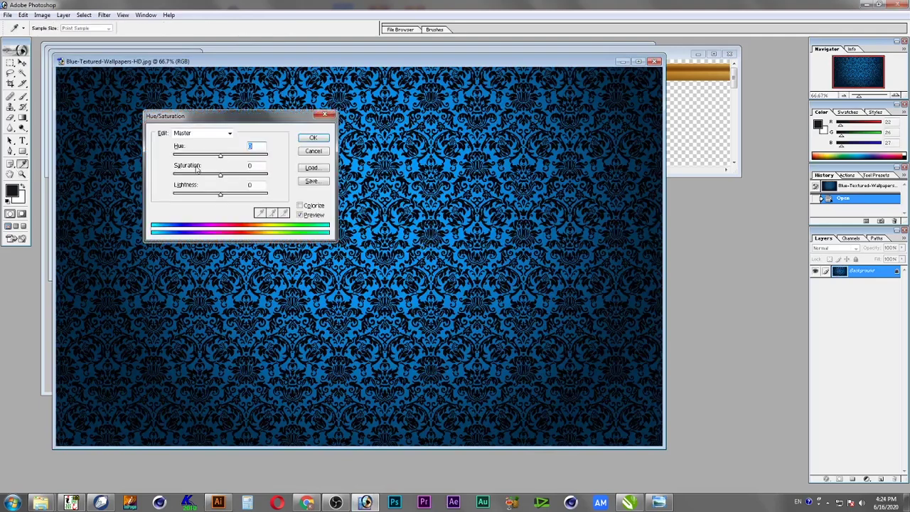
{"action": "left_click_drag", "start_coordinate": [222, 159], "coordinate": [191, 167]}
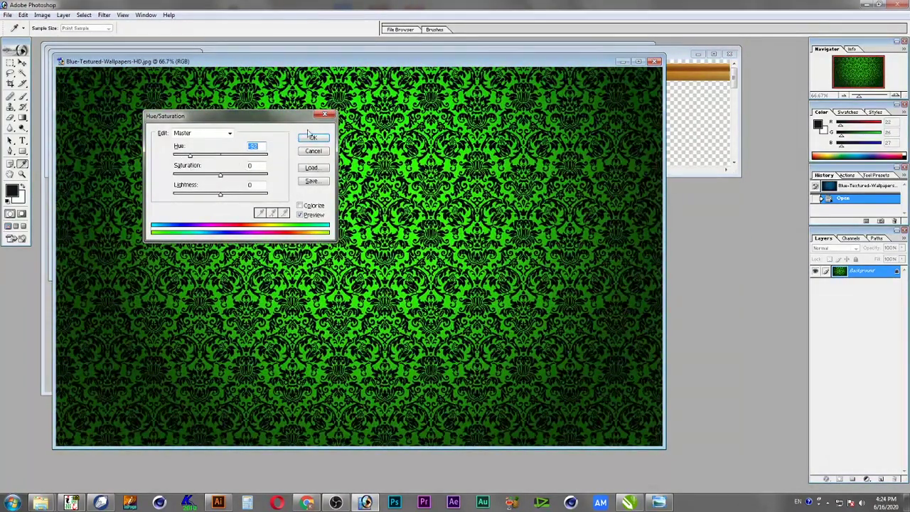
{"action": "left_click", "coordinate": [310, 135]}
Save the green wallpaper as a JPEG and drag it into CorelDRAW
{"action": "key", "text": "z"}
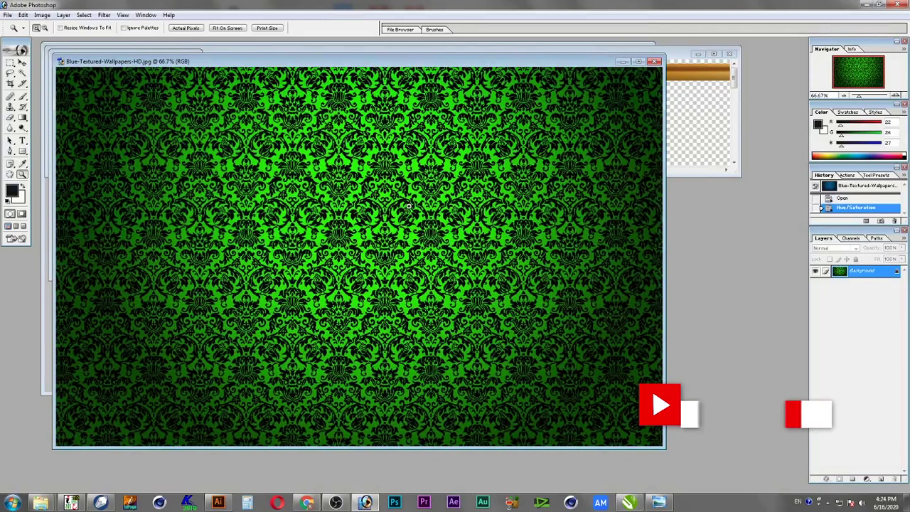
{"action": "key", "text": "v"}
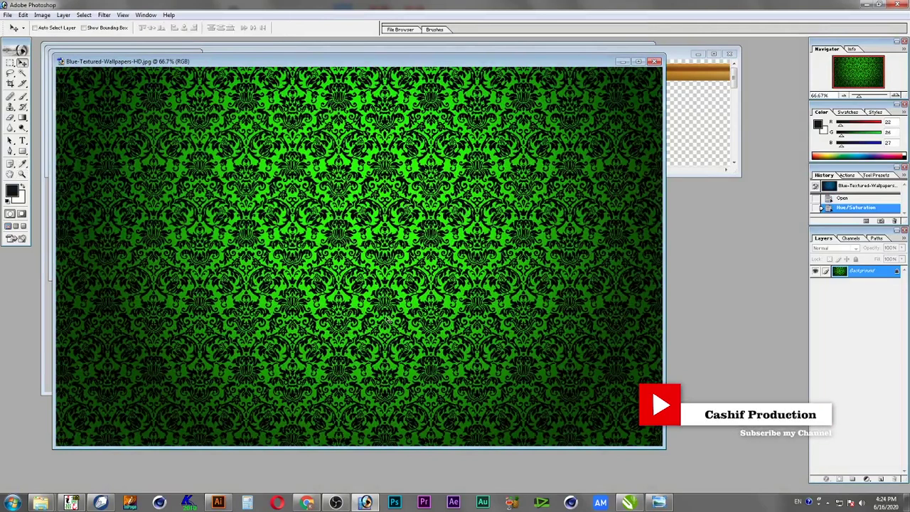
{"action": "key", "text": "ctrl+s"}
{"action": "left_click", "coordinate": [392, 115]}
{"action": "key", "text": "super+d"}
{"action": "left_click_drag", "start_coordinate": [414, 246], "coordinate": [97, 262]}
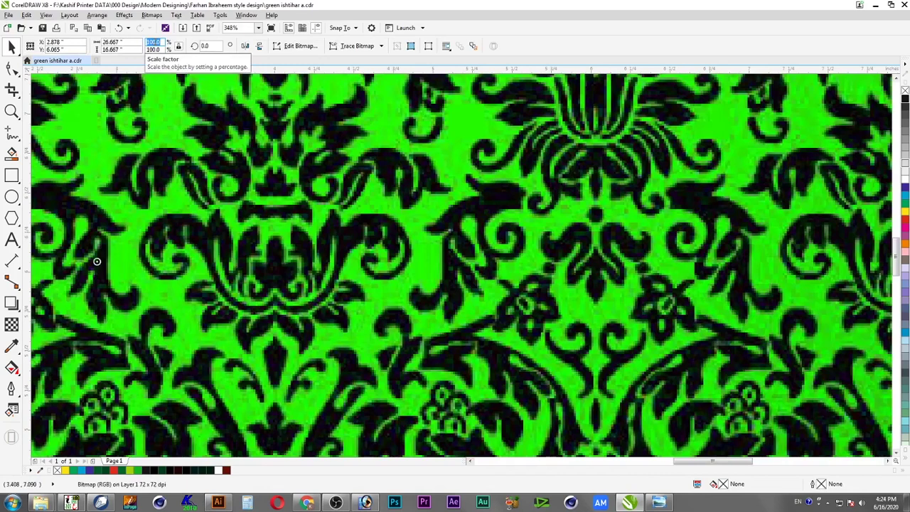
Scale the damask bitmap to 3% and move it beside the poster
{"action": "type", "text": "3"}
{"action": "key", "text": "Return"}
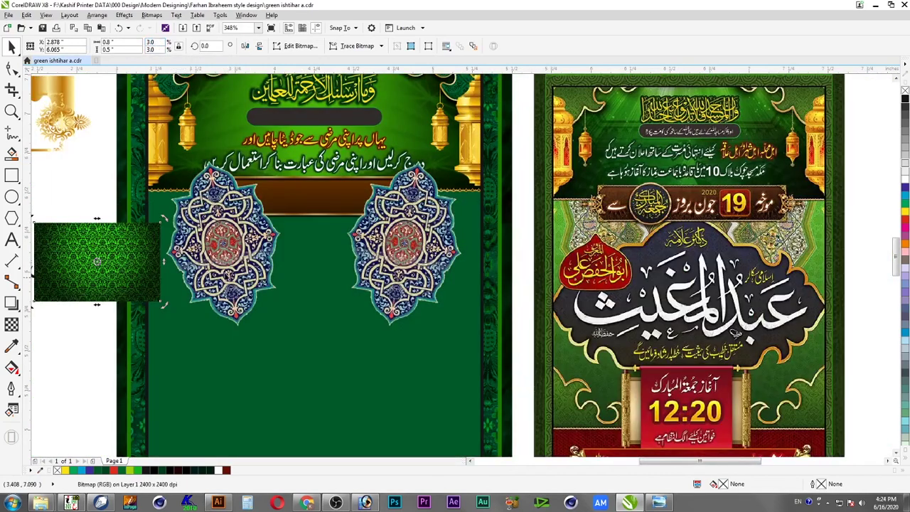
{"action": "left_click_drag", "start_coordinate": [139, 269], "coordinate": [76, 268]}
{"action": "scroll", "coordinate": [134, 304], "scroll_direction": "down", "scroll_amount": 2}
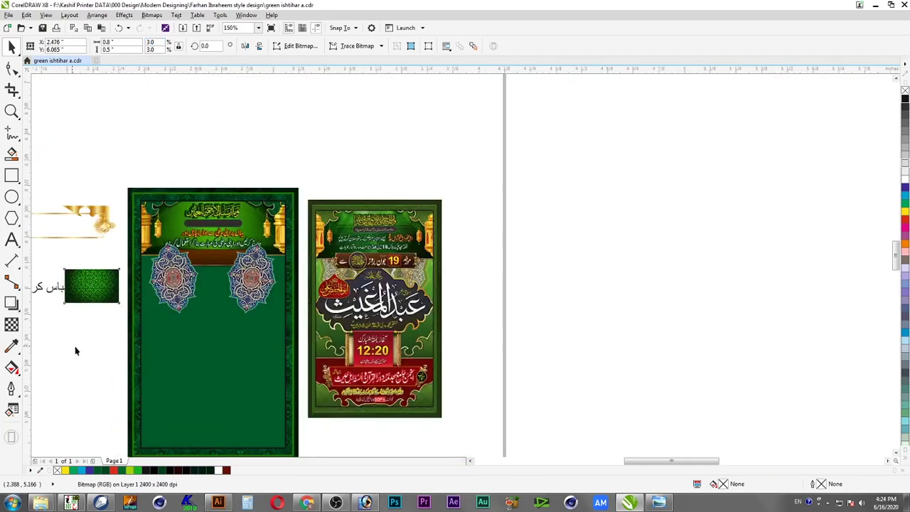
{"action": "scroll", "coordinate": [75, 349], "scroll_direction": "up", "scroll_amount": 3}
{"action": "left_click", "coordinate": [441, 269]}
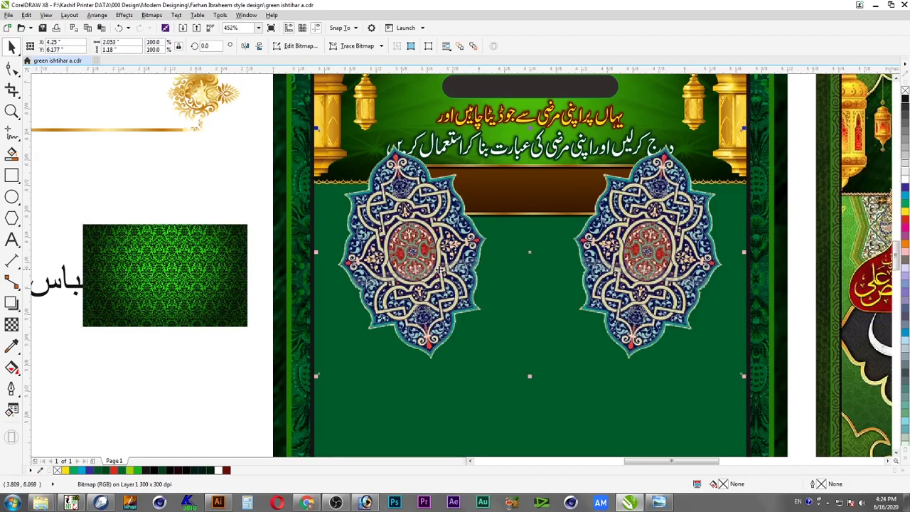
Draw a rectangle over the poster's lower green area and stretch its top edge up slightly
{"action": "left_click", "coordinate": [12, 177]}
{"action": "scroll", "coordinate": [295, 199], "scroll_direction": "down", "scroll_amount": 2}
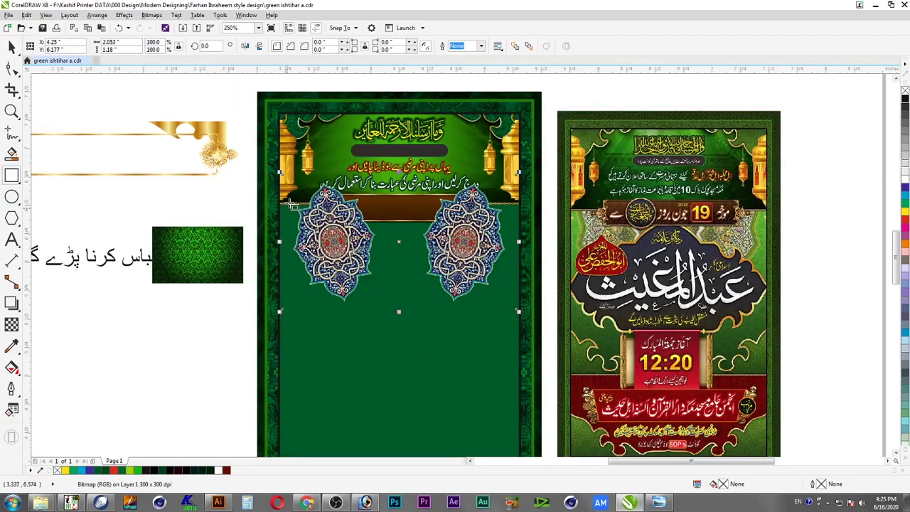
{"action": "left_click_drag", "start_coordinate": [278, 204], "coordinate": [513, 434]}
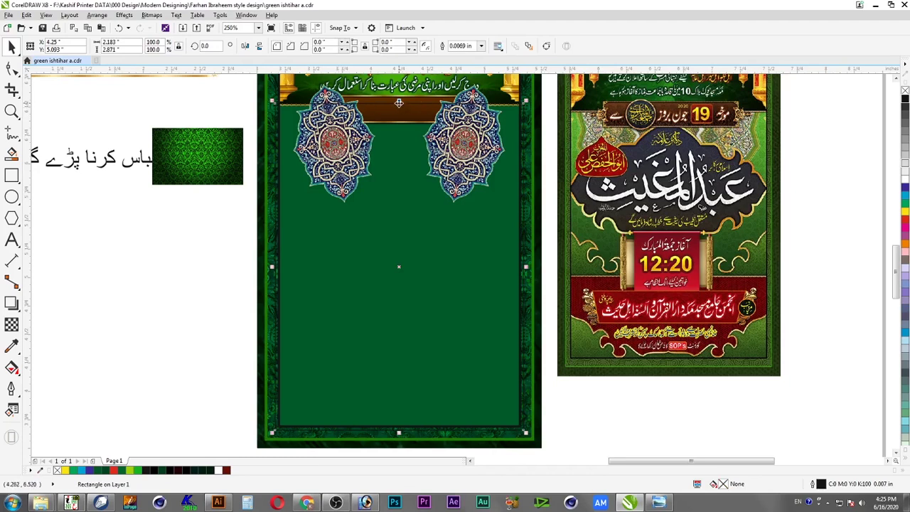
{"action": "left_click_drag", "start_coordinate": [399, 101], "coordinate": [399, 98]}
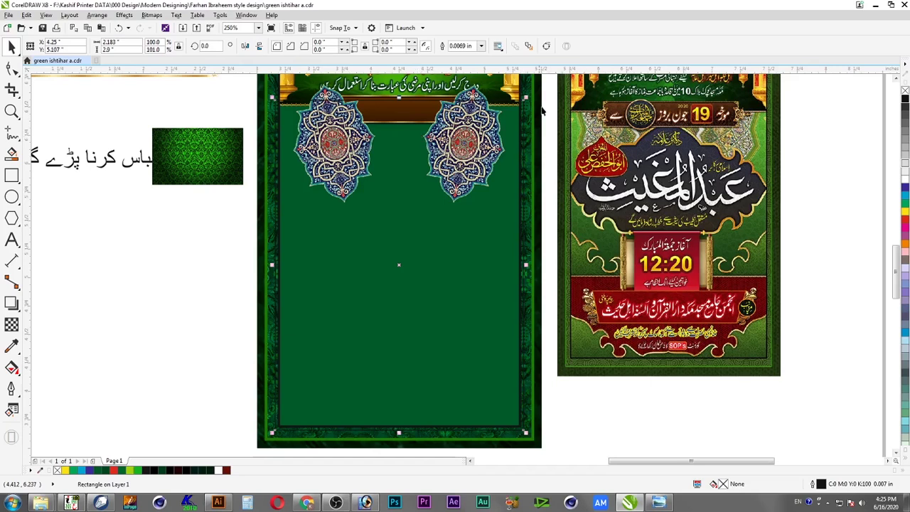
{"action": "left_click_drag", "start_coordinate": [544, 89], "coordinate": [249, 228]}
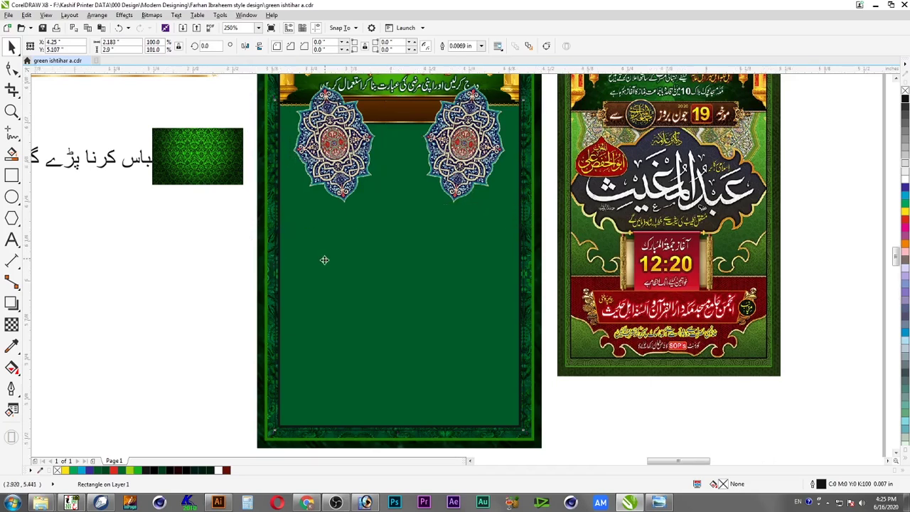
{"action": "key", "text": "shift+F2"}
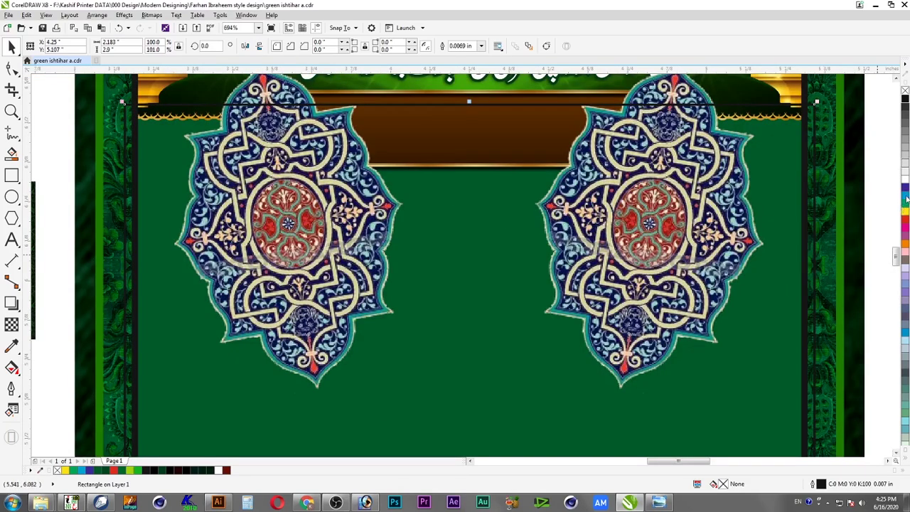
Try several green palette swatches as the rectangle's fill
{"action": "left_click", "coordinate": [906, 208]}
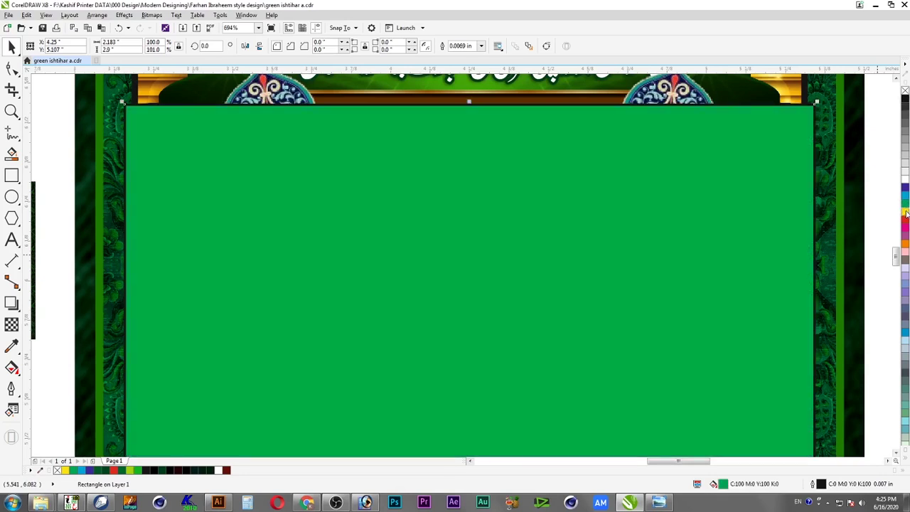
{"action": "left_click", "coordinate": [906, 213]}
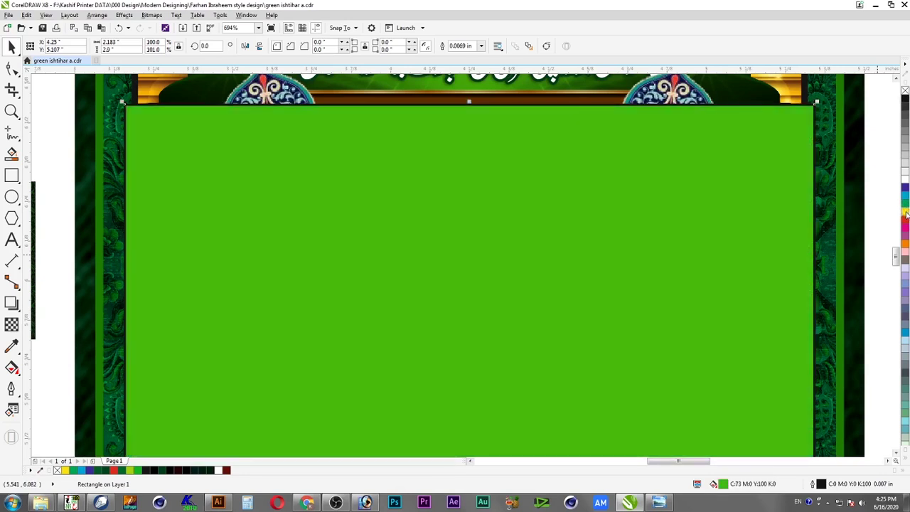
{"action": "left_click", "coordinate": [907, 99], "text": "ctrl"}
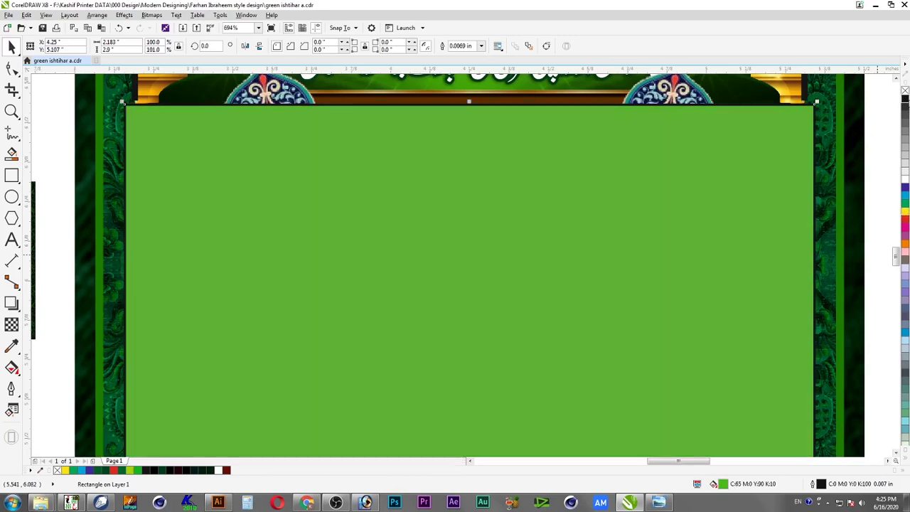
{"action": "left_click", "coordinate": [906, 99], "text": "ctrl"}
{"action": "left_click", "coordinate": [906, 100], "text": "ctrl"}
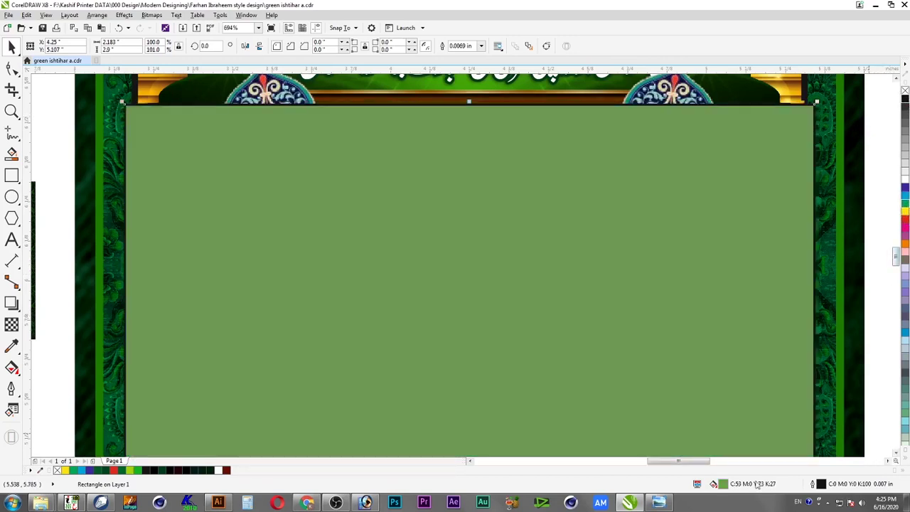
Set the fill to CMYK C50 M0 Y100 K40 in Edit Fill
{"action": "double_click", "coordinate": [723, 485]}
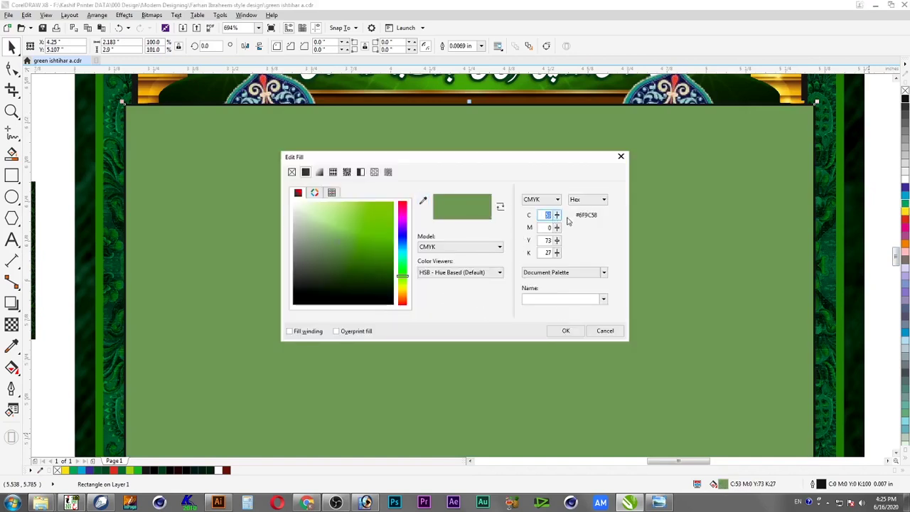
{"action": "type", "text": "50"}
{"action": "key", "text": "Tab"}
{"action": "key", "text": "Tab"}
{"action": "type", "text": "100"}
{"action": "key", "text": "Tab"}
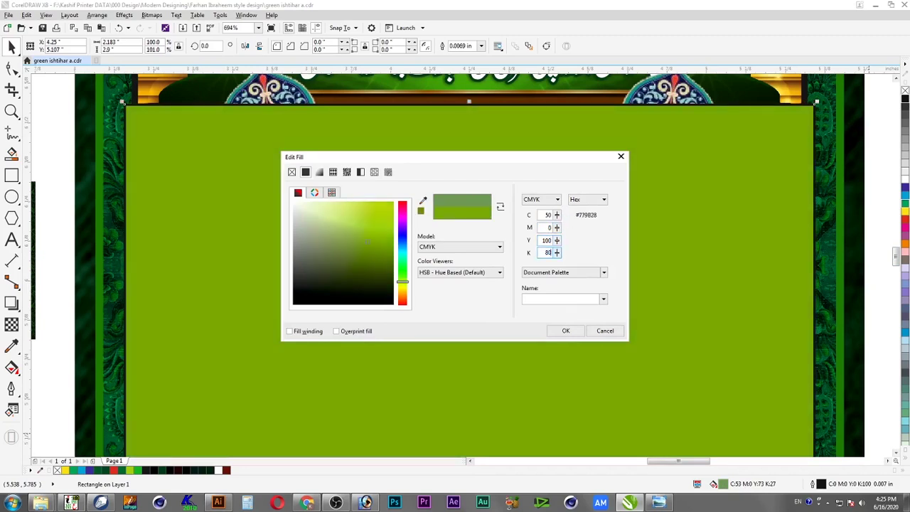
{"action": "key", "text": "shift+Tab"}
{"action": "key", "text": "Tab"}
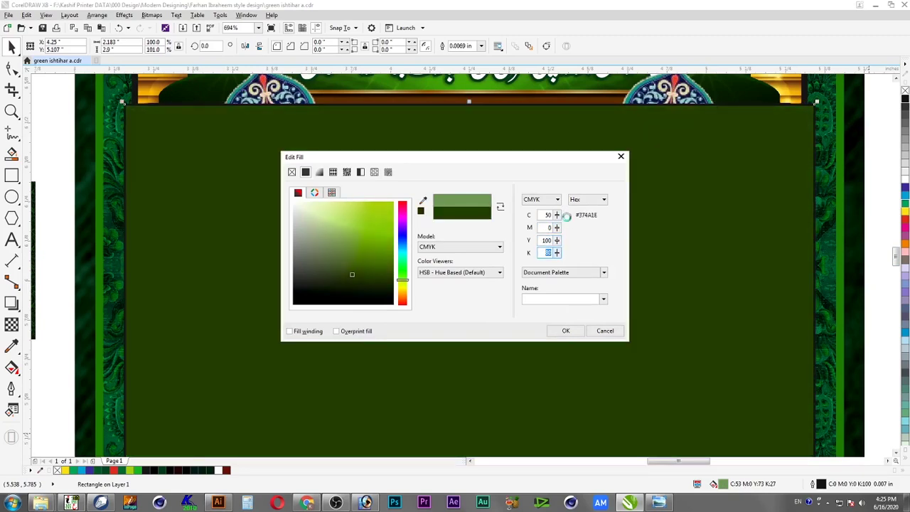
{"action": "type", "text": "50"}
{"action": "key", "text": "Return"}
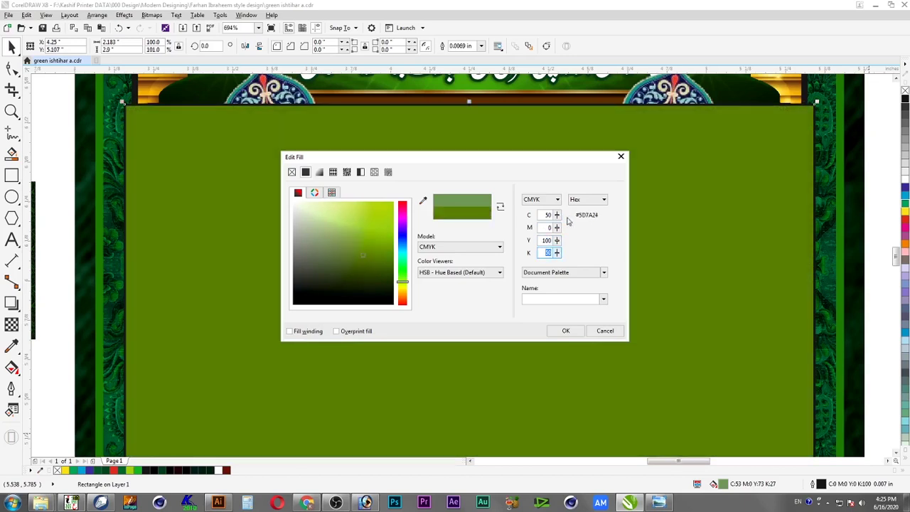
{"action": "type", "text": "40"}
{"action": "key", "text": "Return"}
{"action": "key", "text": "Return"}
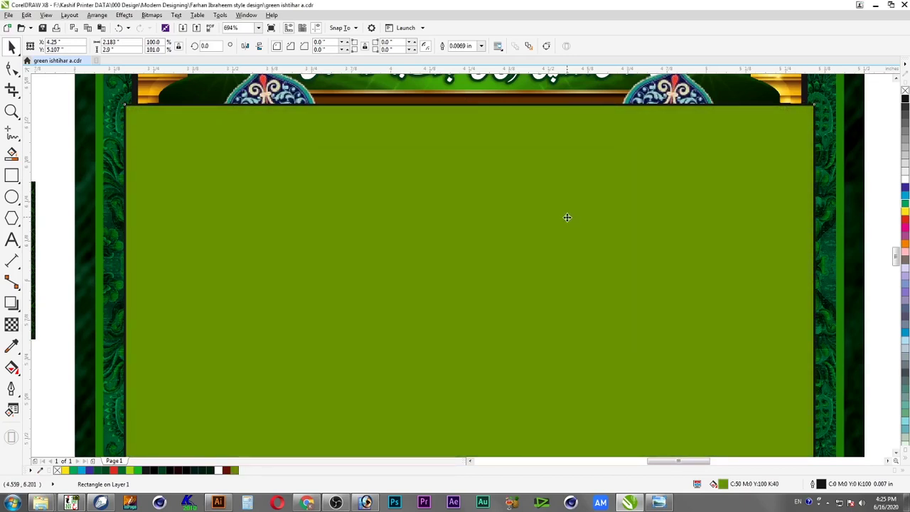
{"action": "scroll", "coordinate": [561, 227], "scroll_direction": "down", "scroll_amount": 2}
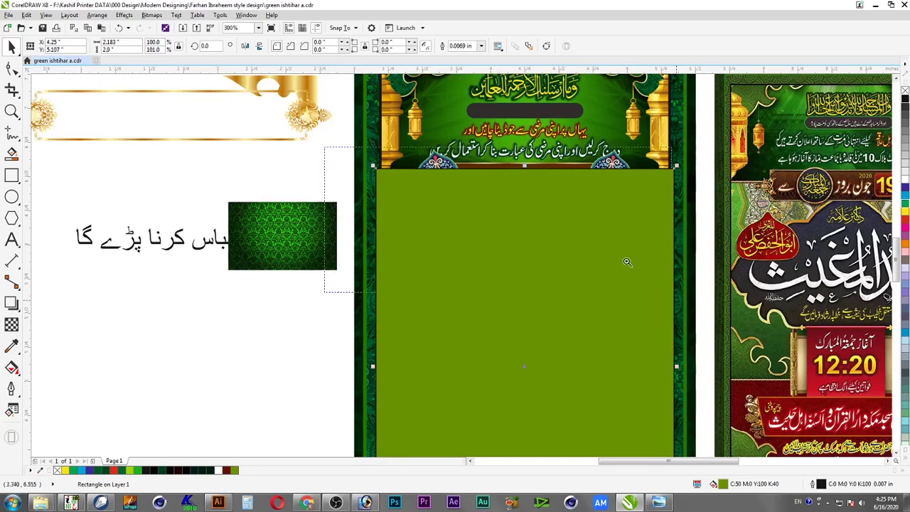
Reselect the green rectangle and remove its outline
{"action": "scroll", "coordinate": [630, 267], "scroll_direction": "up", "scroll_amount": 1}
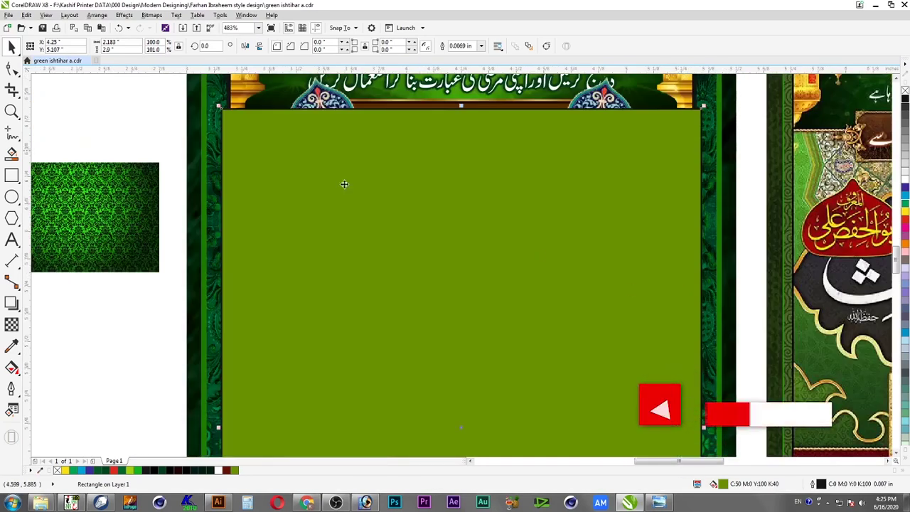
{"action": "key", "text": "Tab"}
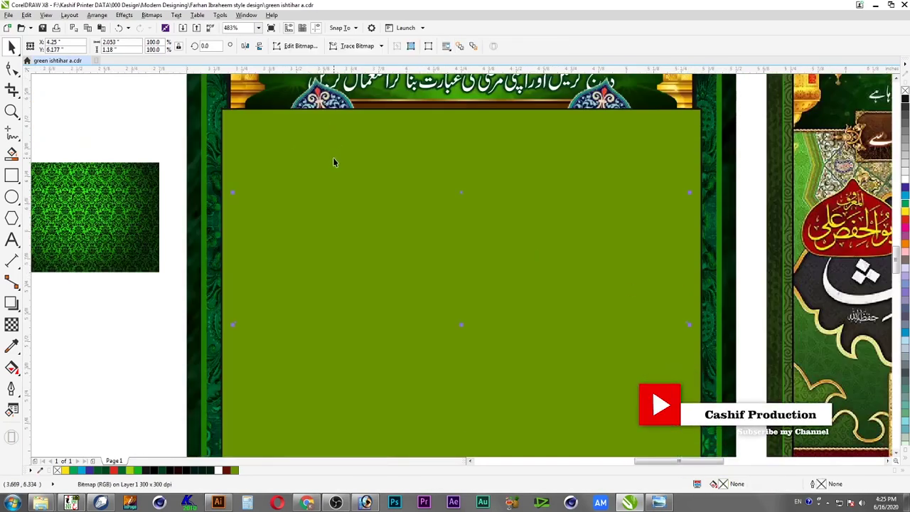
{"action": "left_click", "coordinate": [333, 157]}
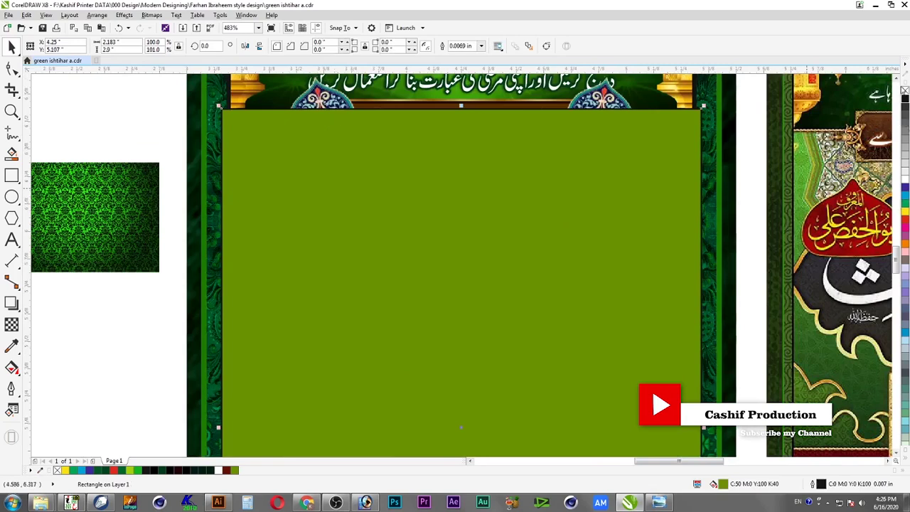
{"action": "right_click", "coordinate": [905, 91]}
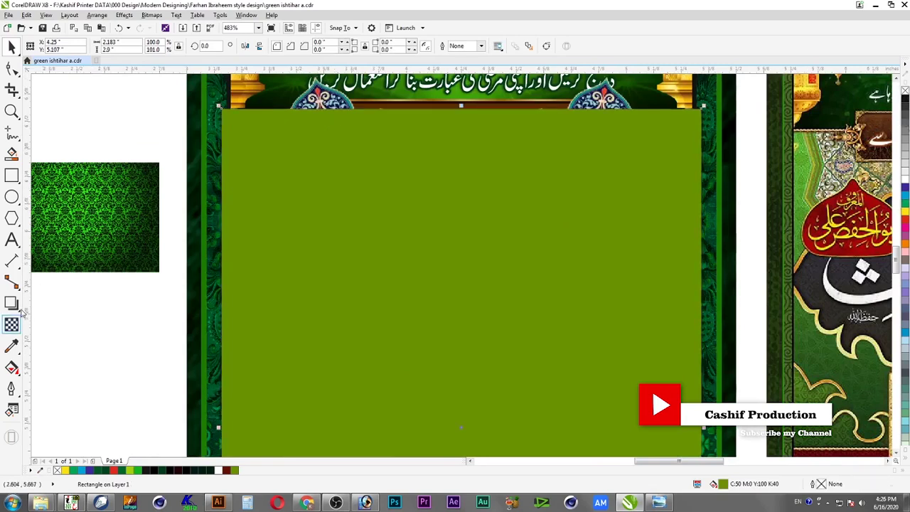
Give the rectangle Multiply transparency so the medallions show through dark green
{"action": "left_click", "coordinate": [9, 328]}
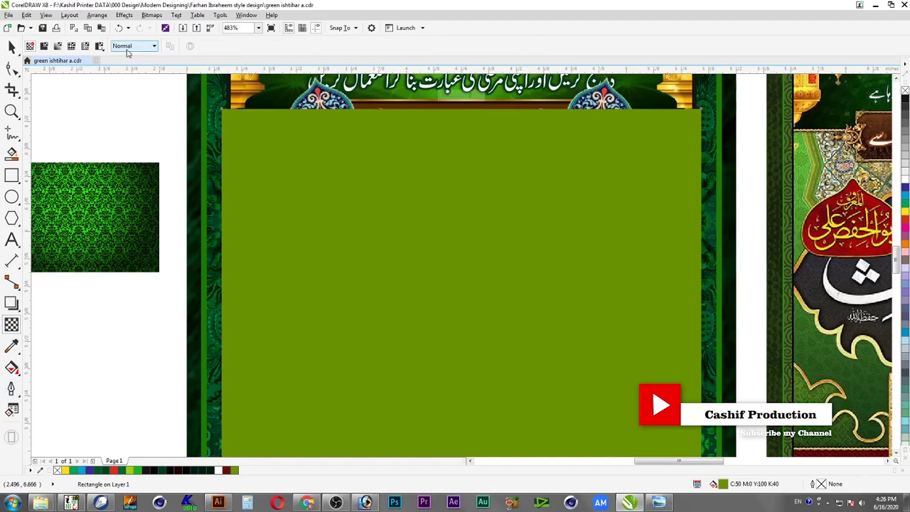
{"action": "left_click", "coordinate": [128, 45]}
{"action": "left_click", "coordinate": [125, 95]}
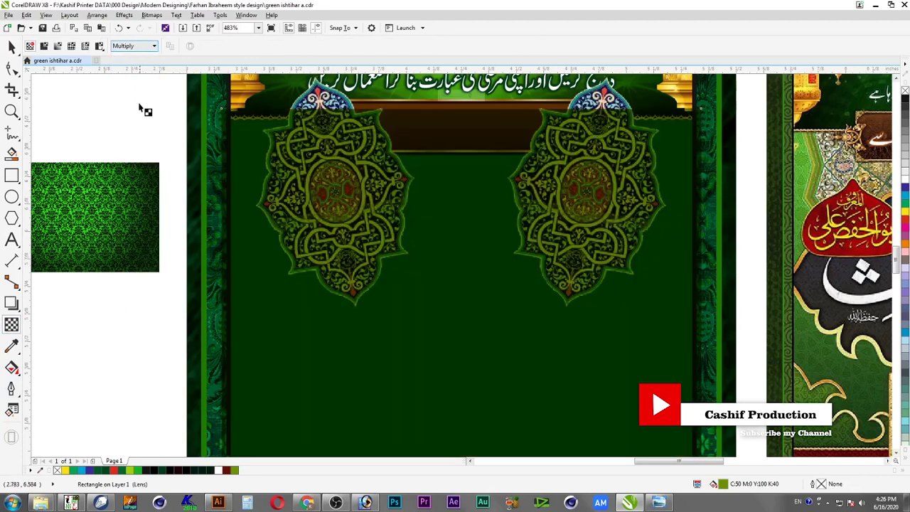
{"action": "left_click", "coordinate": [11, 46]}
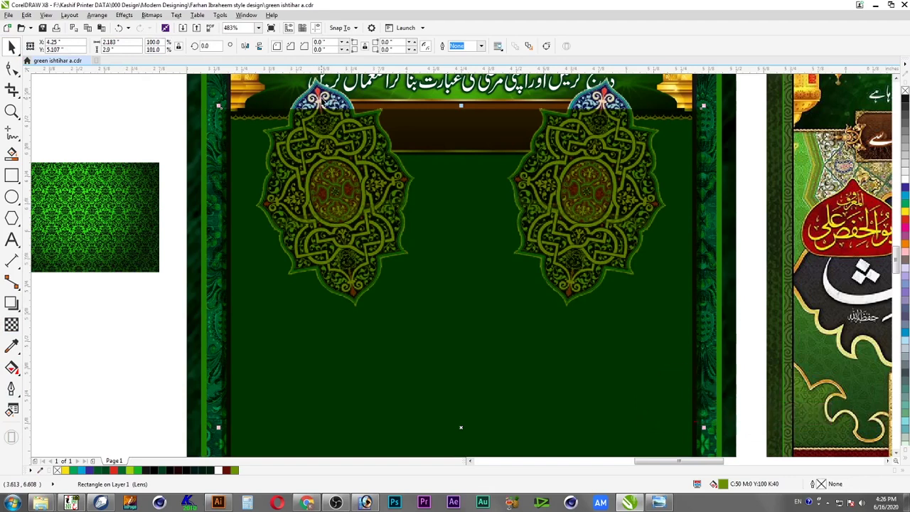
{"action": "left_click", "coordinate": [132, 225]}
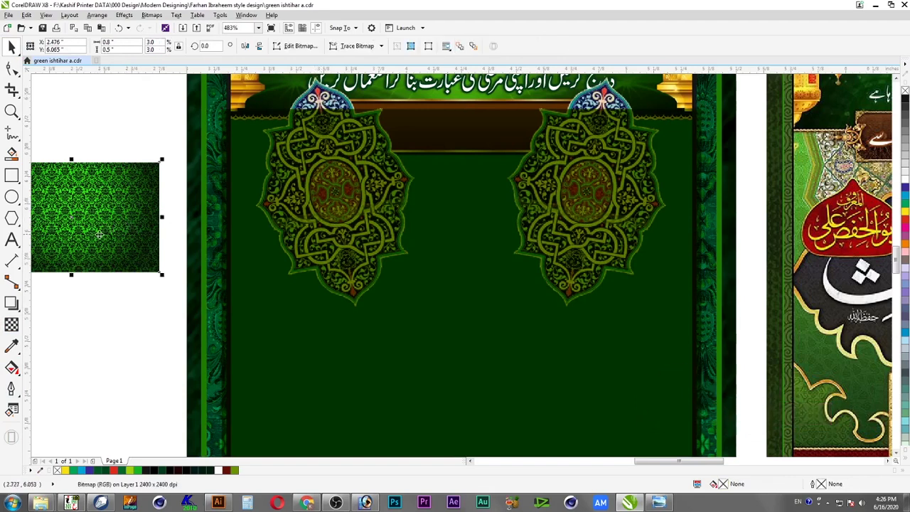
{"action": "left_click", "coordinate": [359, 182]}
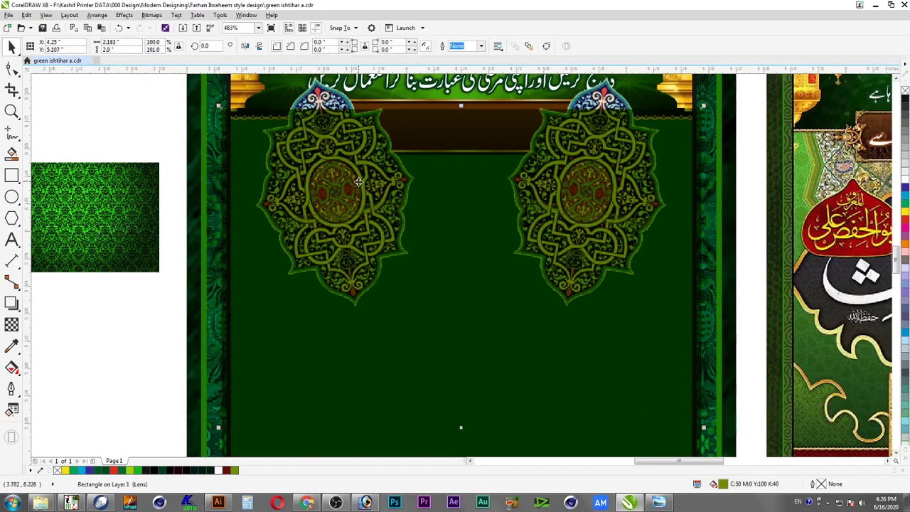
Bring the green damask image to the poster top, enlarge it, and leave a mirrored copy below
{"action": "left_click_drag", "start_coordinate": [118, 207], "coordinate": [306, 161]}
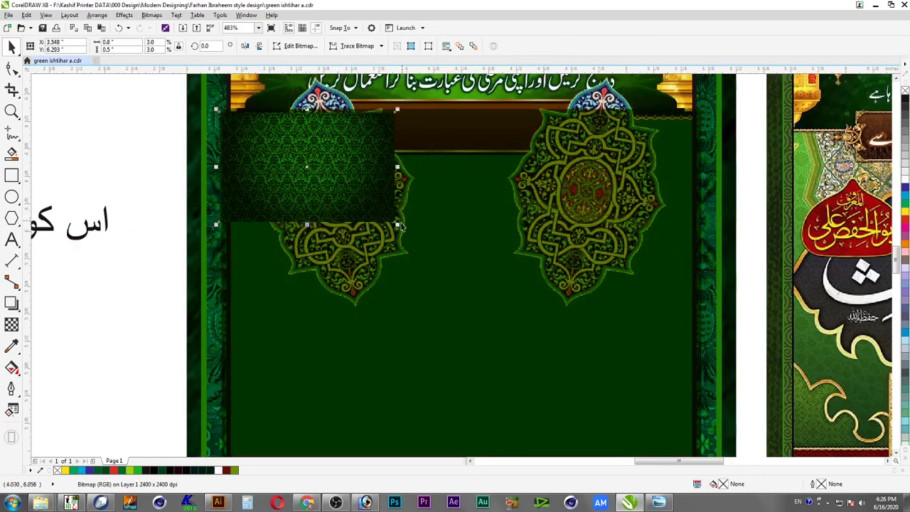
{"action": "left_click_drag", "start_coordinate": [396, 222], "coordinate": [700, 419]}
{"action": "scroll", "coordinate": [605, 306], "scroll_direction": "down", "scroll_amount": 1}
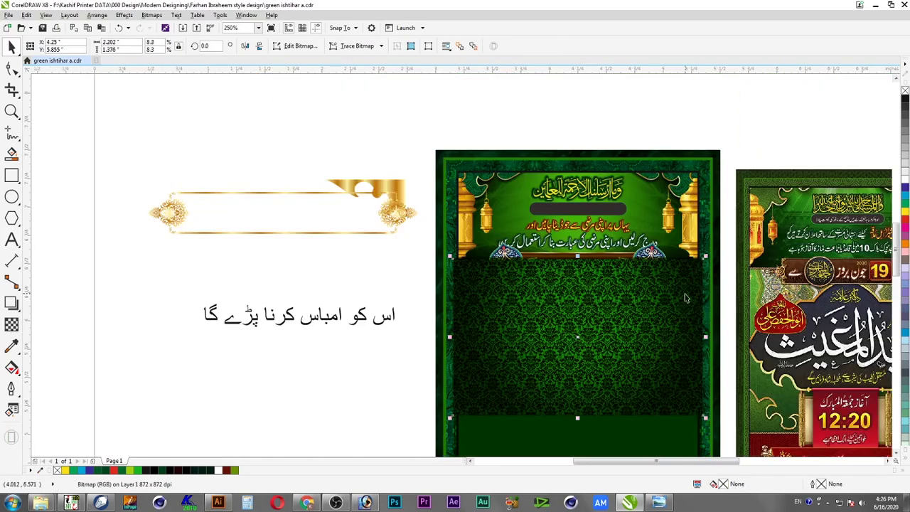
{"action": "scroll", "coordinate": [685, 299], "scroll_direction": "down", "scroll_amount": 1}
{"action": "scroll", "coordinate": [669, 306], "scroll_direction": "down", "scroll_amount": 2}
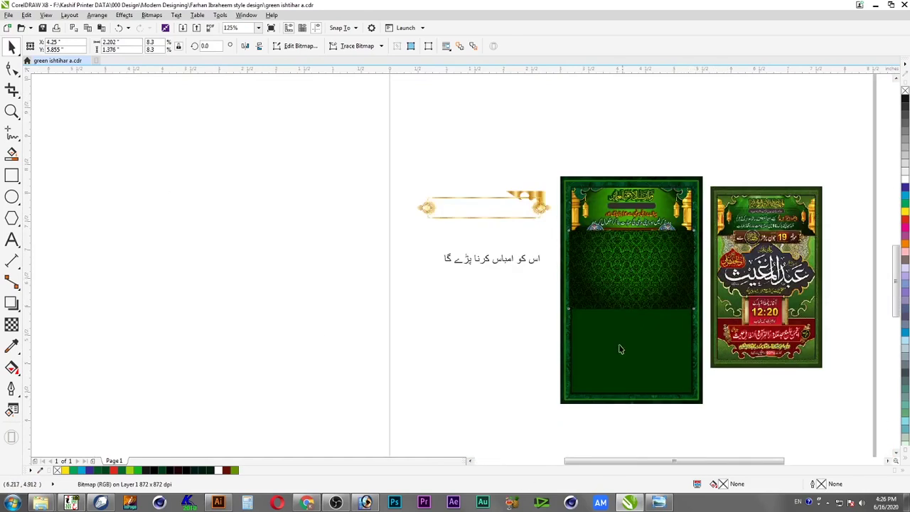
{"action": "scroll", "coordinate": [249, 173], "scroll_direction": "up", "scroll_amount": 1}
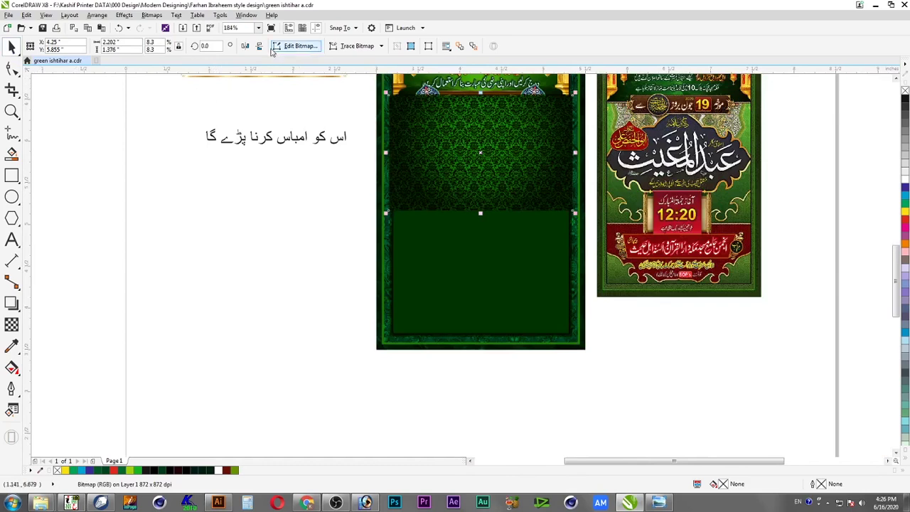
{"action": "left_click_drag", "start_coordinate": [482, 94], "coordinate": [489, 286]}
{"action": "right_click", "coordinate": [489, 286]}
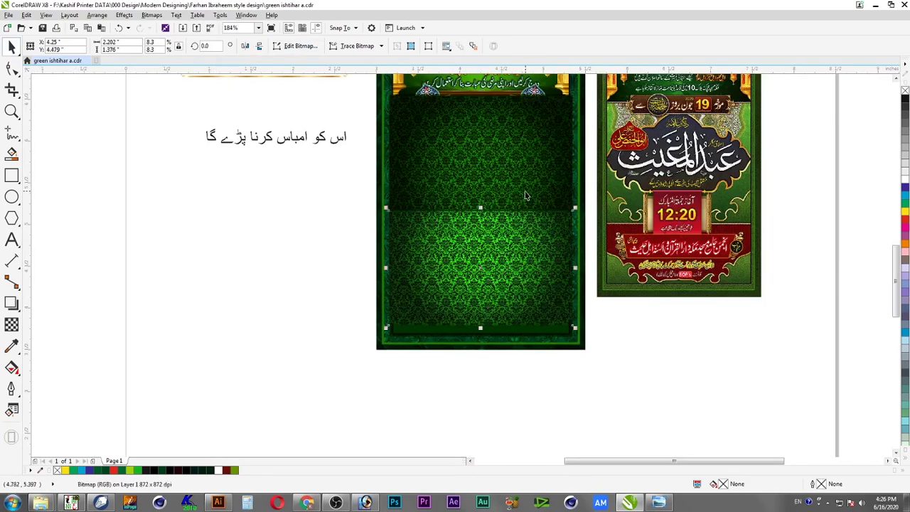
Move both damask halves to the left of the poster
{"action": "left_click_drag", "start_coordinate": [526, 195], "coordinate": [326, 247]}
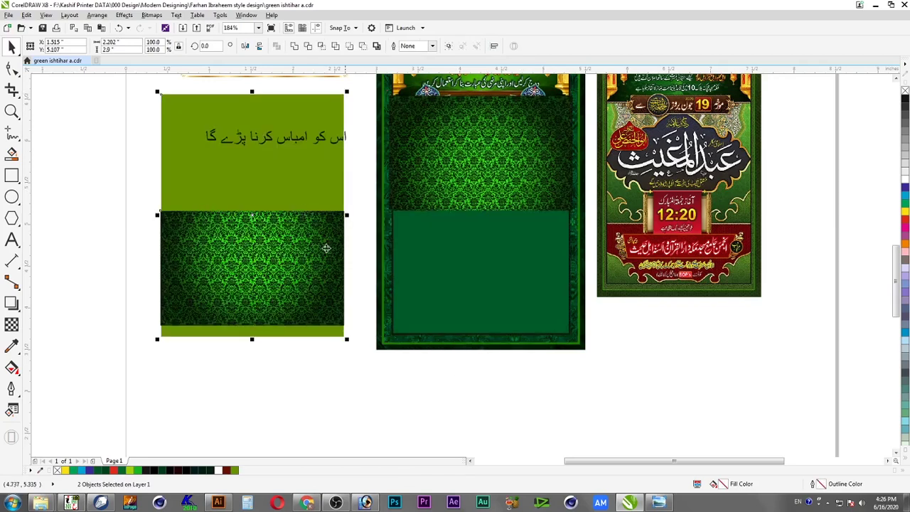
{"action": "key", "text": "ctrl+z"}
{"action": "left_click", "coordinate": [469, 202]}
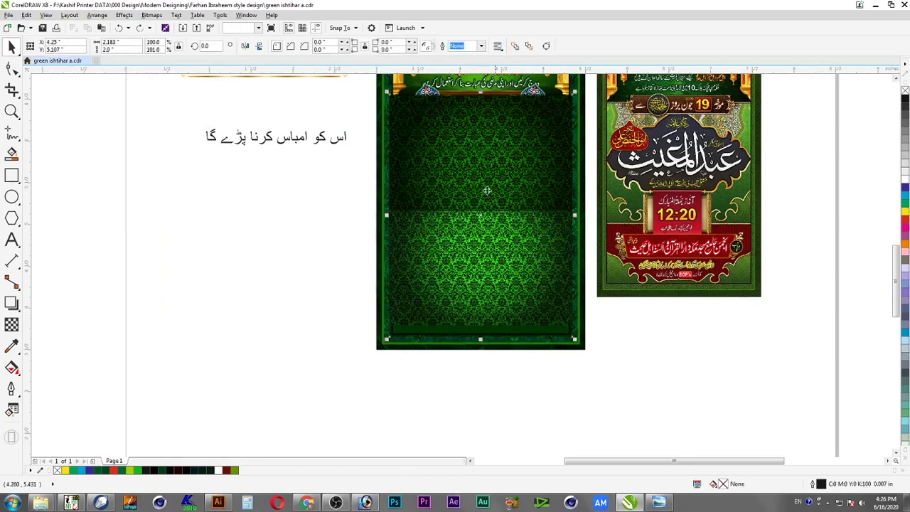
{"action": "left_click", "coordinate": [494, 200]}
{"action": "left_click_drag", "start_coordinate": [500, 238], "coordinate": [339, 266]}
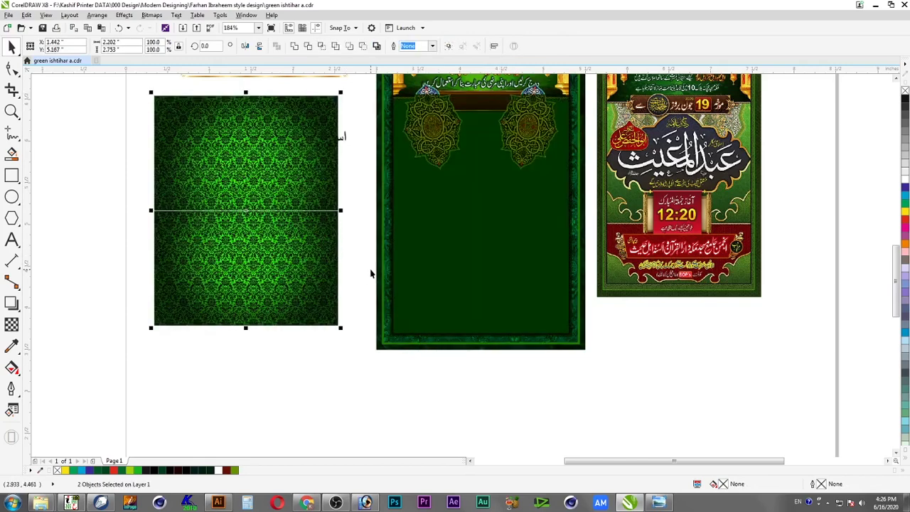
{"action": "left_click", "coordinate": [351, 204]}
Nudge the lower damask half up to close the seam between the halves
{"action": "key", "text": "F2"}
{"action": "left_click_drag", "start_coordinate": [359, 191], "coordinate": [131, 232]}
{"action": "left_click", "coordinate": [445, 283]}
{"action": "left_click_drag", "start_coordinate": [473, 283], "coordinate": [475, 282]}
{"action": "left_click", "coordinate": [494, 254], "text": "shift"}
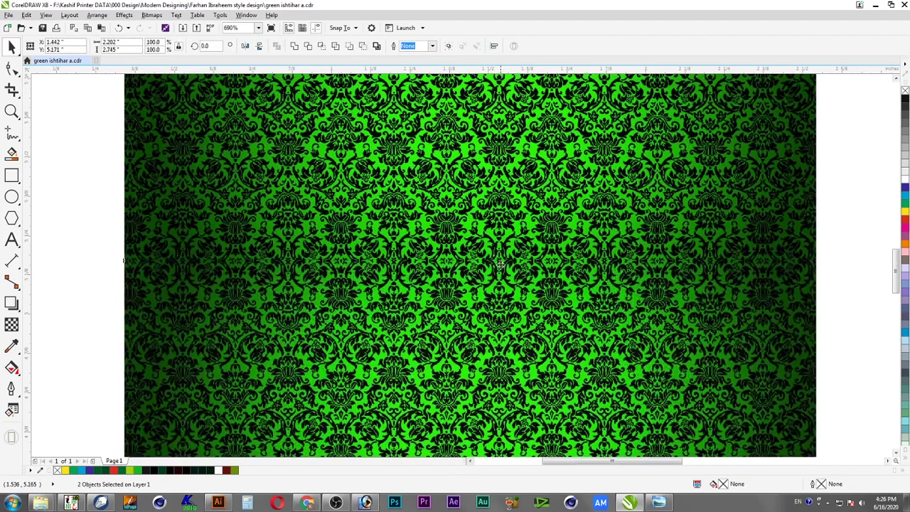
{"action": "key", "text": "shift+F2"}
{"action": "key", "text": "F3"}
{"action": "key", "text": "F2"}
{"action": "left_click_drag", "start_coordinate": [355, 158], "coordinate": [788, 393]}
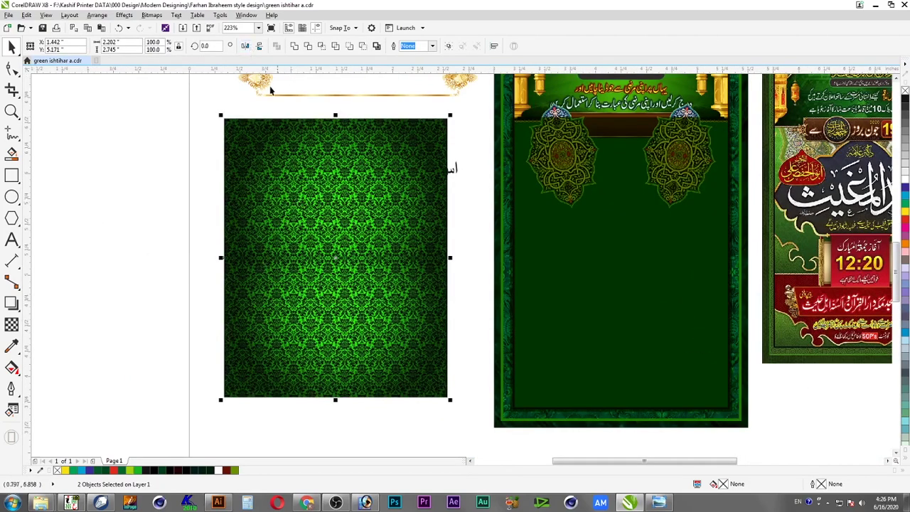
Convert both halves into one bitmap in CMYK Color (32-bit) mode
{"action": "left_click", "coordinate": [152, 15]}
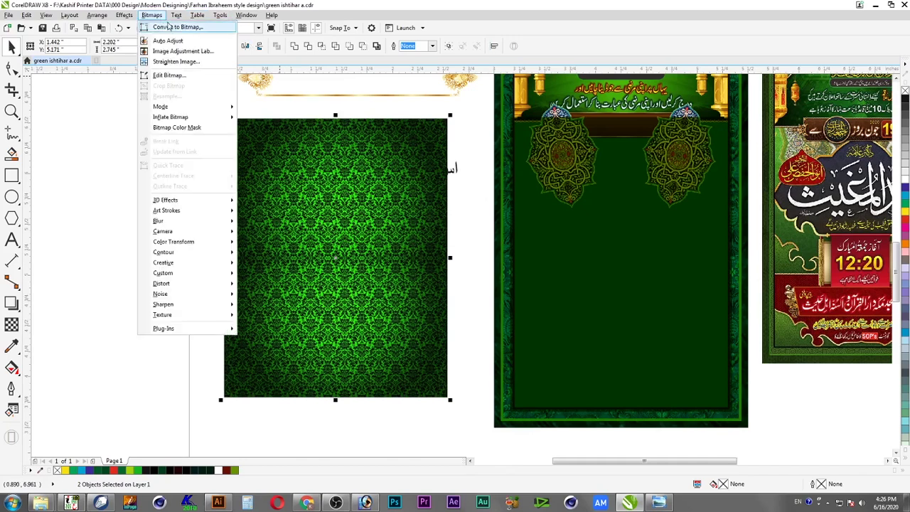
{"action": "left_click", "coordinate": [171, 28]}
{"action": "left_click", "coordinate": [483, 226]}
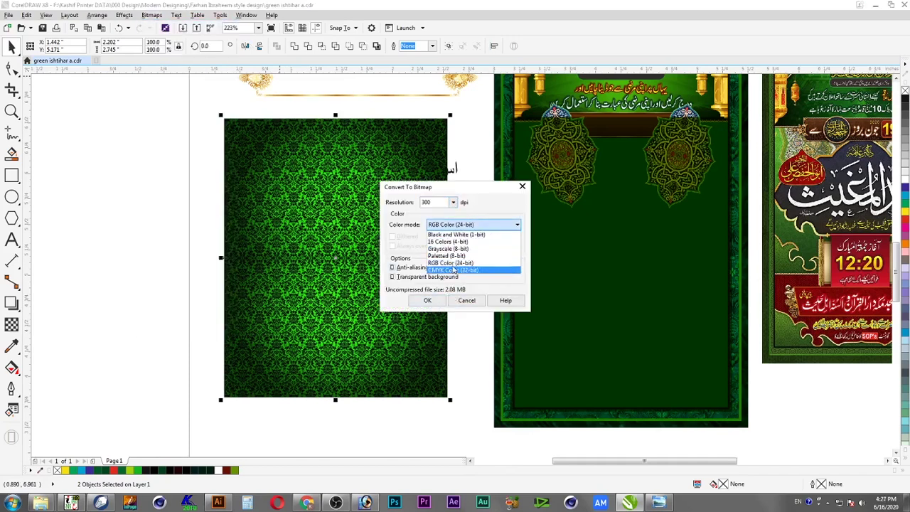
{"action": "left_click", "coordinate": [455, 271]}
{"action": "left_click", "coordinate": [427, 302]}
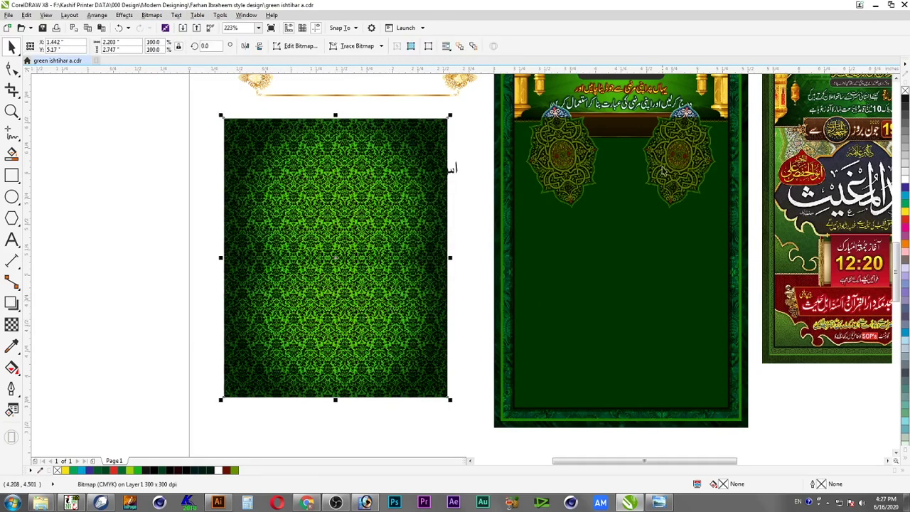
Move the lens rectangle from the poster over the damask image
{"action": "left_click", "coordinate": [690, 109]}
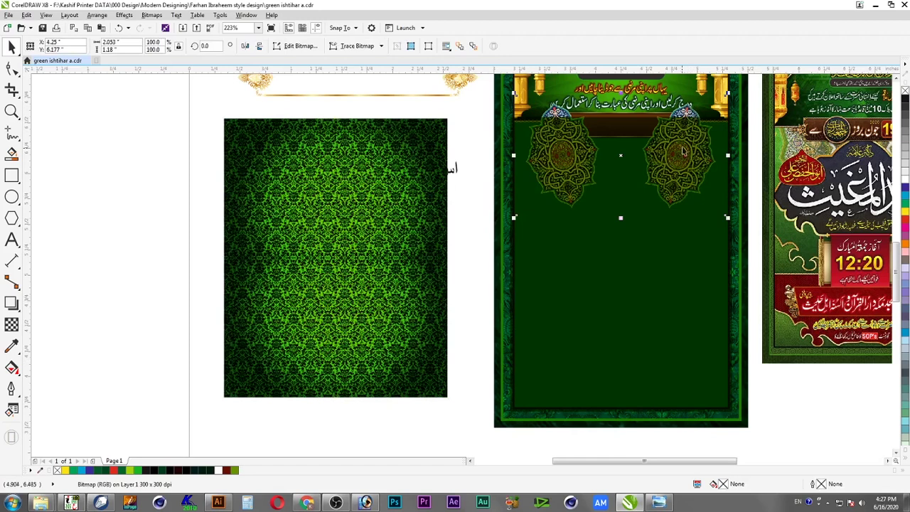
{"action": "left_click", "coordinate": [693, 185]}
{"action": "left_click_drag", "start_coordinate": [692, 185], "coordinate": [381, 185]}
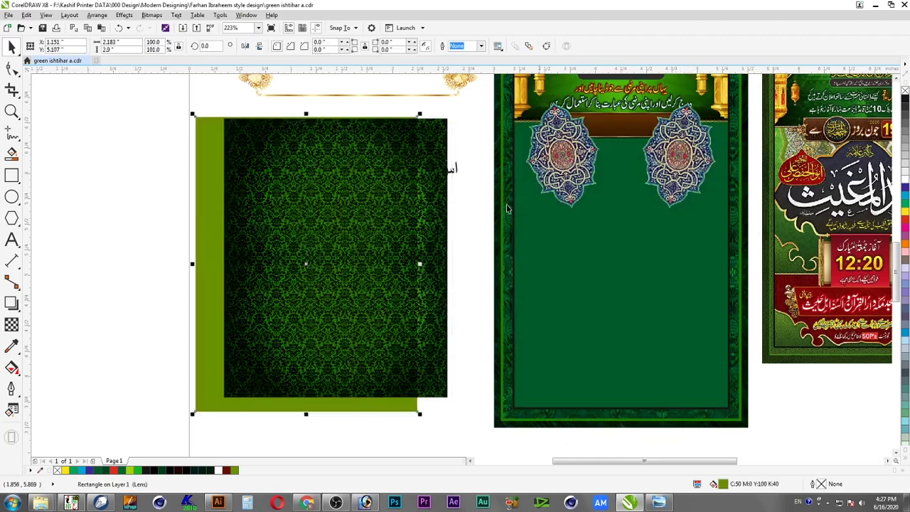
PowerClip the two medallions inside the poster frame, behind the brown banner
{"action": "left_click", "coordinate": [599, 198]}
{"action": "key", "text": "Delete"}
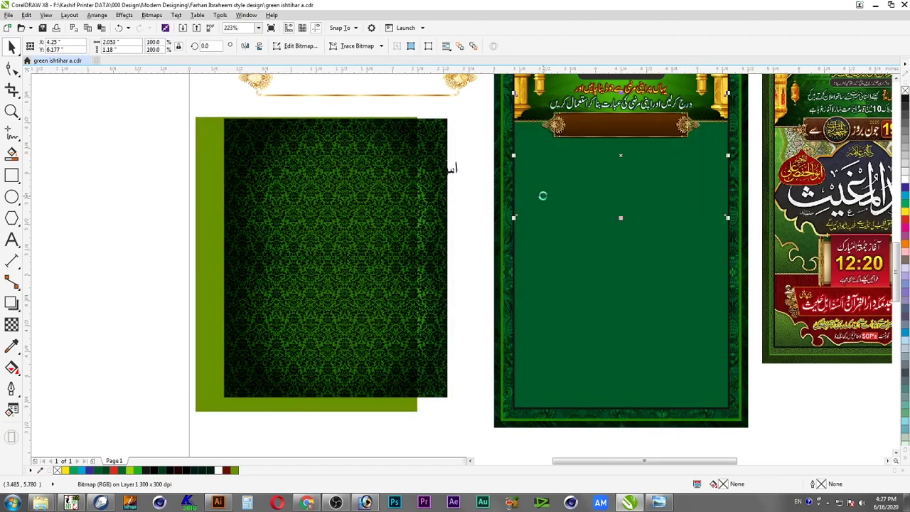
{"action": "left_click", "coordinate": [123, 15]}
{"action": "mouse_move", "coordinate": [143, 136]}
{"action": "left_click", "coordinate": [244, 136]}
{"action": "left_click", "coordinate": [541, 195]}
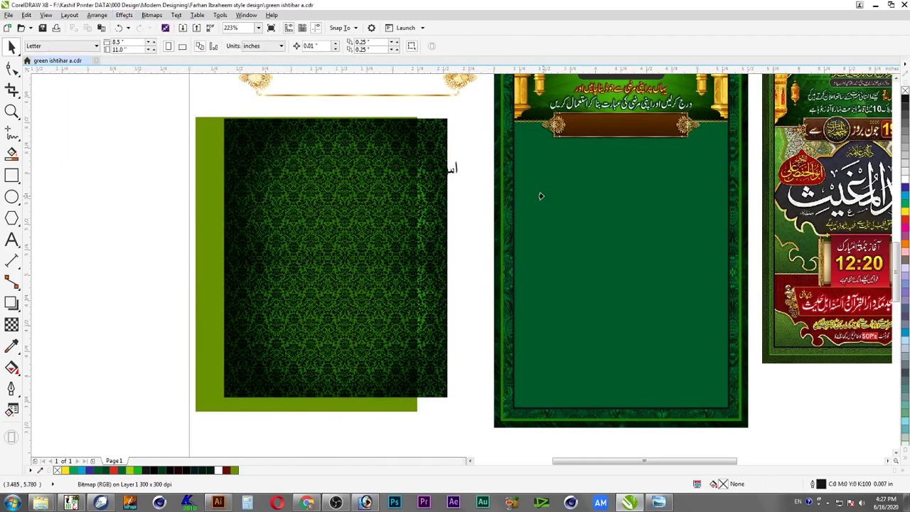
{"action": "left_click", "coordinate": [689, 165], "text": "ctrl"}
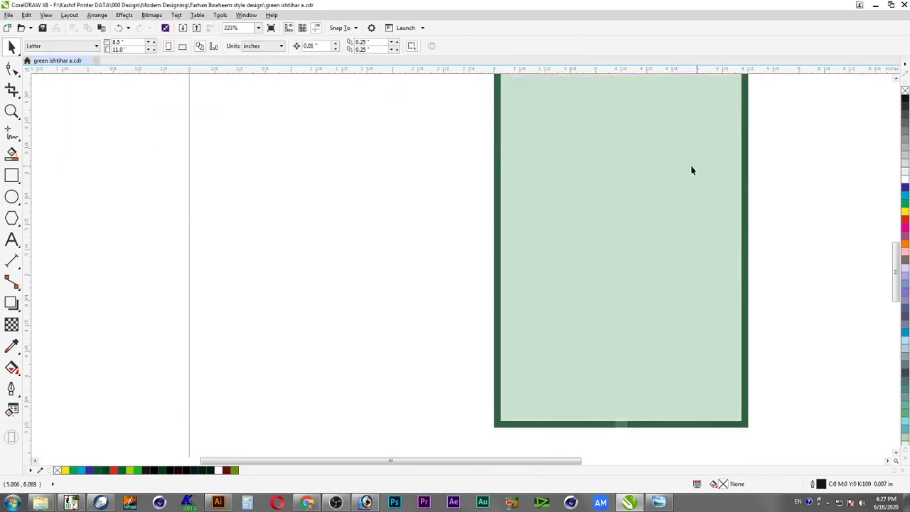
{"action": "left_click", "coordinate": [687, 169]}
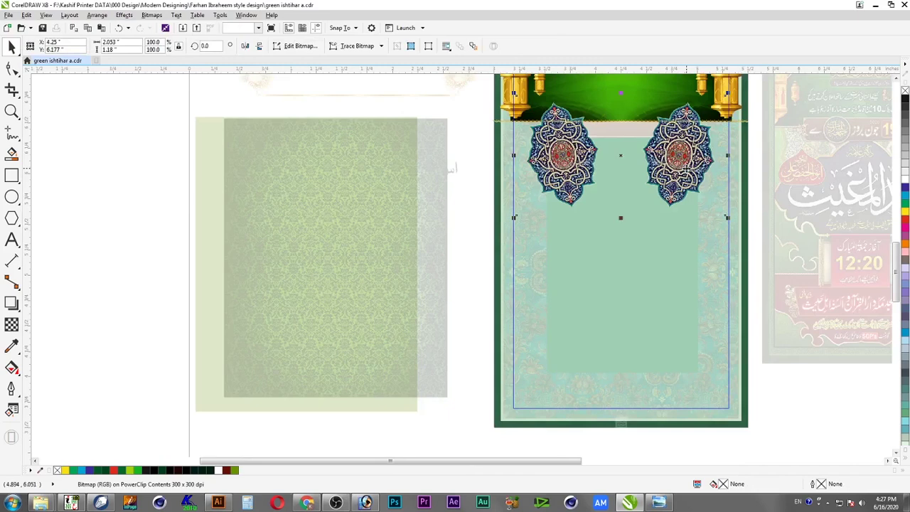
{"action": "key", "text": "shift+Page_Down"}
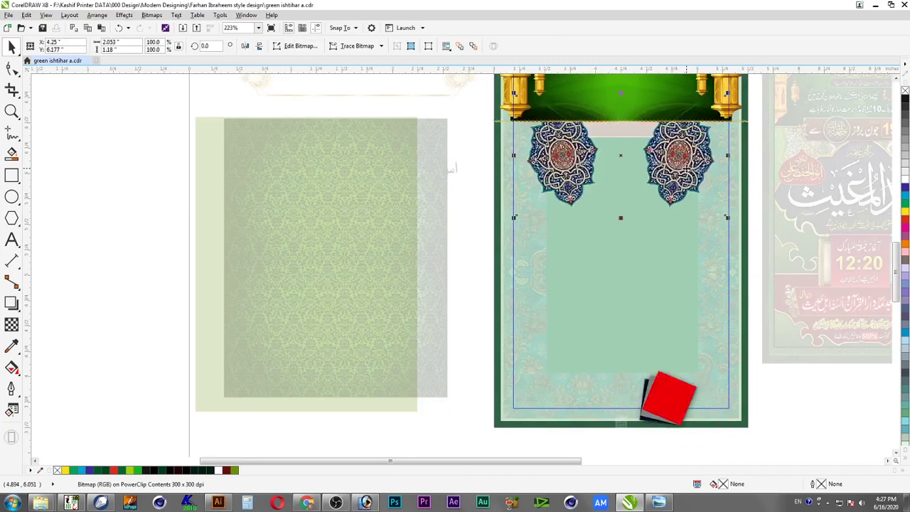
{"action": "left_click", "coordinate": [323, 145]}
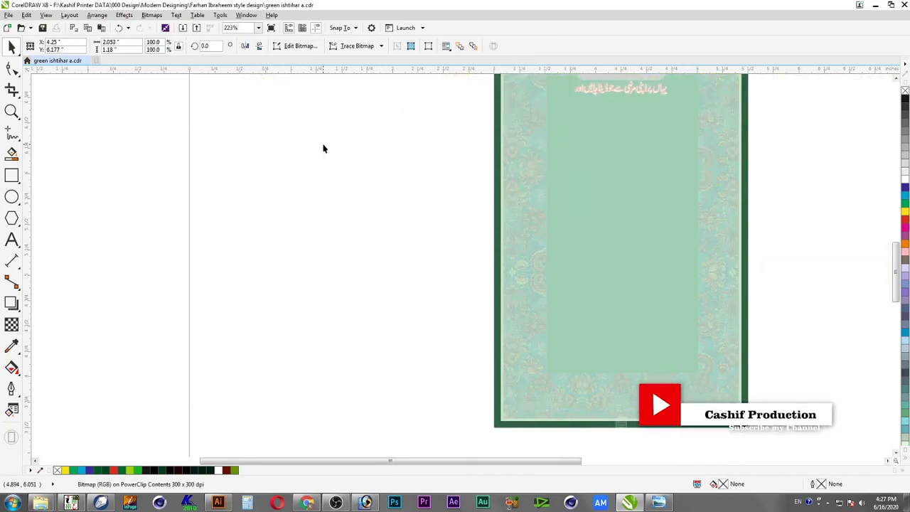
{"action": "left_click", "coordinate": [473, 182], "text": "ctrl"}
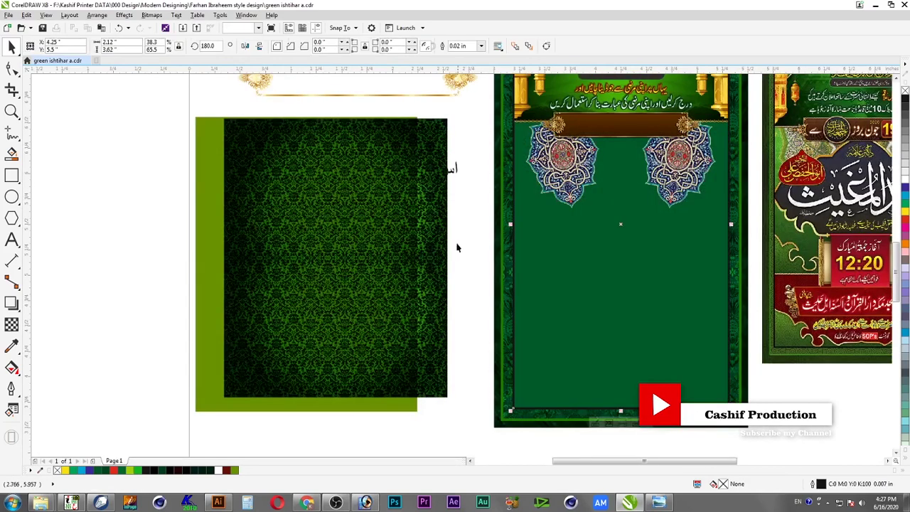
Align the lens rectangle's right edge with the damask, then shift it further left
{"action": "left_click", "coordinate": [357, 242]}
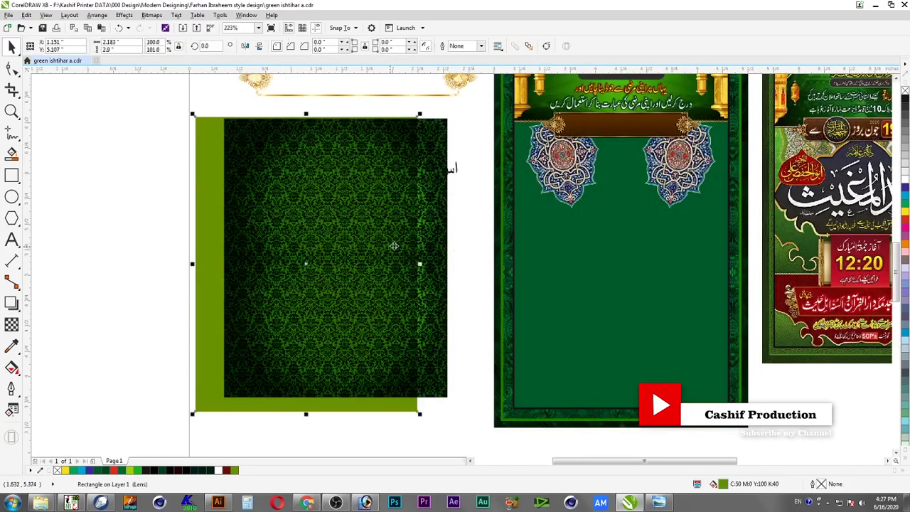
{"action": "left_click", "coordinate": [430, 243], "text": "shift"}
{"action": "key", "text": "r"}
{"action": "left_click", "coordinate": [450, 250]}
{"action": "left_click_drag", "start_coordinate": [433, 254], "coordinate": [324, 262]}
{"action": "left_click", "coordinate": [417, 257]}
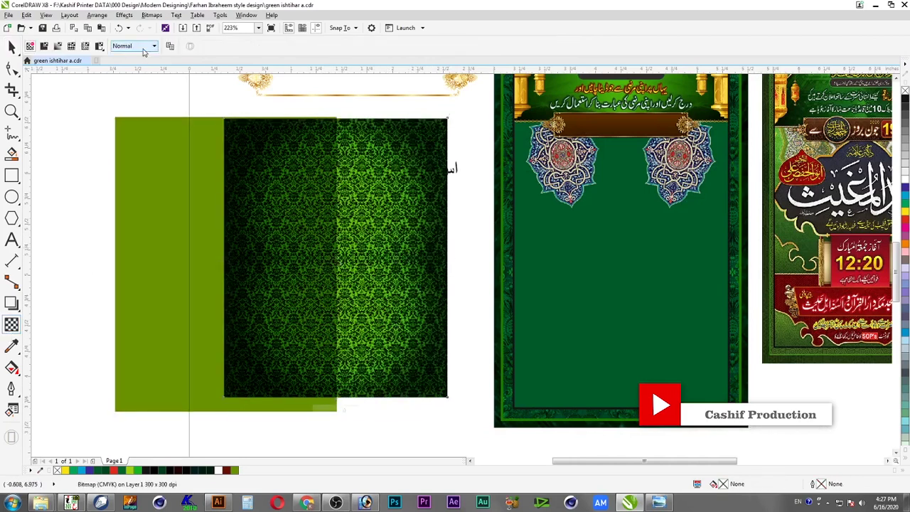
Give the damask 50% Uniform transparency with Multiply blending, then select it with the green poster
{"action": "left_click", "coordinate": [44, 47]}
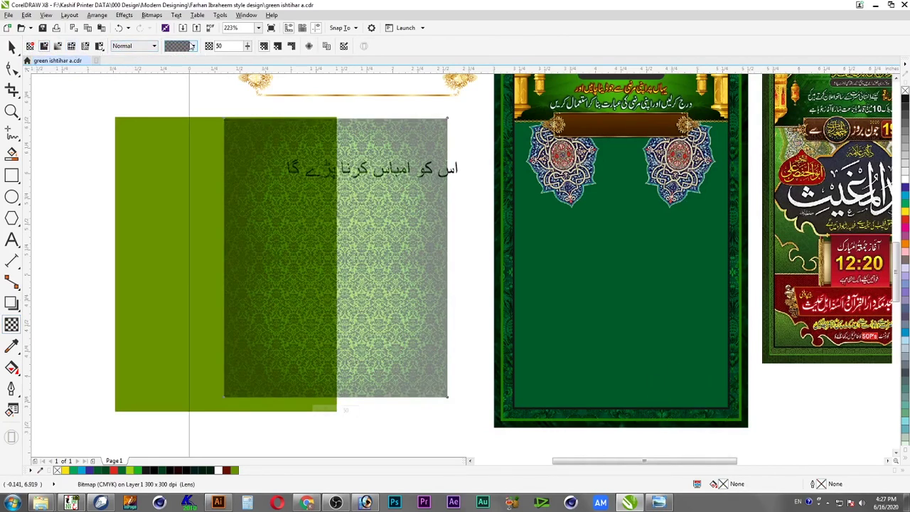
{"action": "left_click", "coordinate": [153, 45]}
{"action": "left_click", "coordinate": [140, 97]}
{"action": "left_click", "coordinate": [12, 47]}
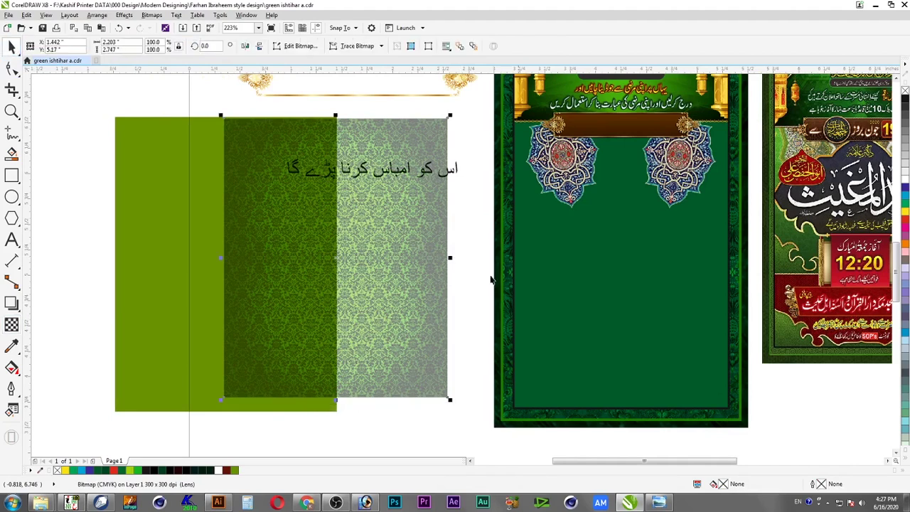
{"action": "left_click", "coordinate": [564, 282], "text": "shift"}
Centre the damask on the poster and enlarge it to about 107.5%
{"action": "key", "text": "c"}
{"action": "key", "text": "e"}
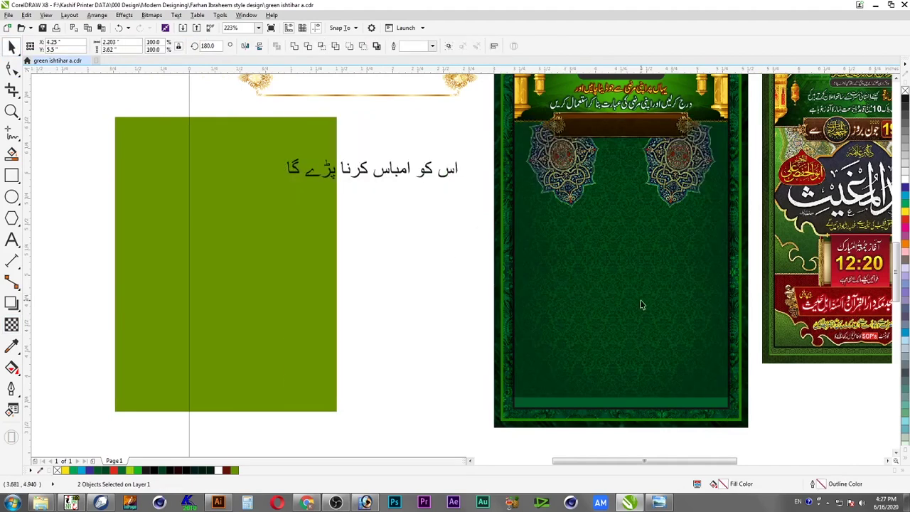
{"action": "left_click", "coordinate": [682, 343]}
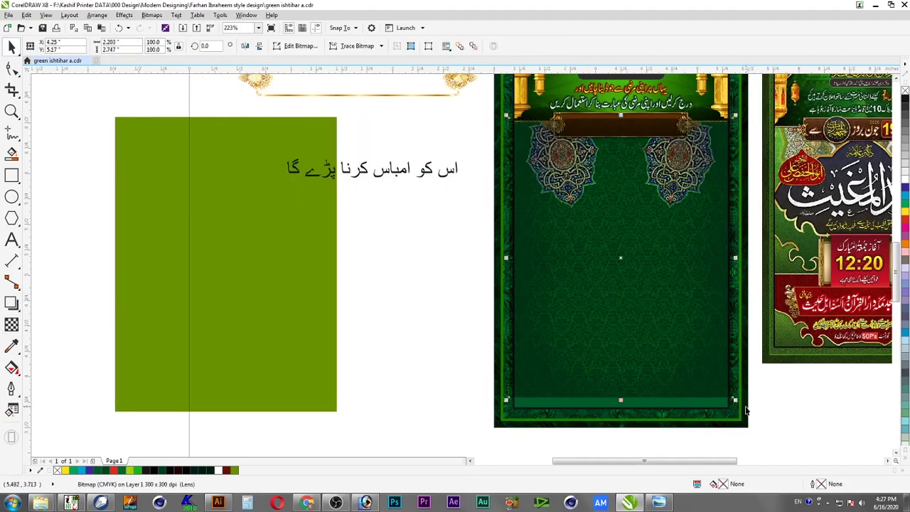
{"action": "left_click_drag", "start_coordinate": [742, 405], "coordinate": [752, 416]}
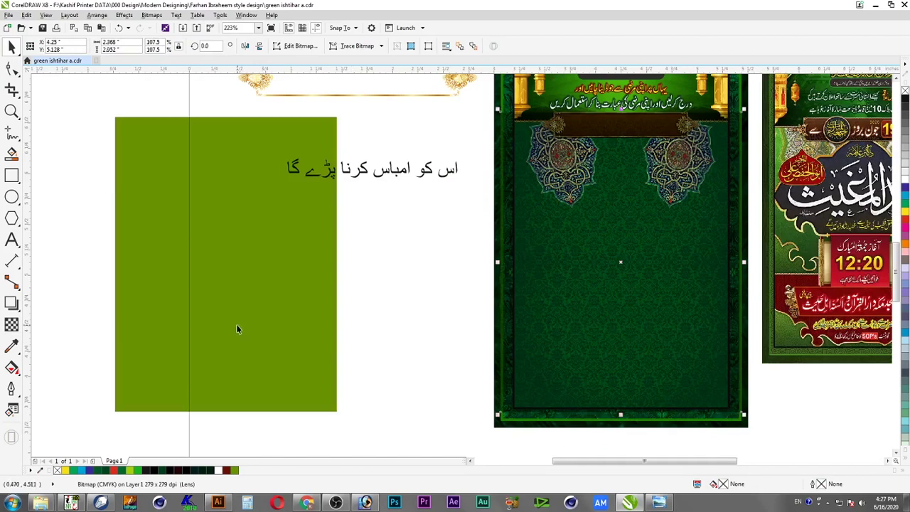
Centre the lens rectangle on the damask, fill it yellow, and move it left of the poster
{"action": "left_click", "coordinate": [237, 326]}
{"action": "left_click", "coordinate": [596, 346], "text": "shift"}
{"action": "key", "text": "c"}
{"action": "key", "text": "e"}
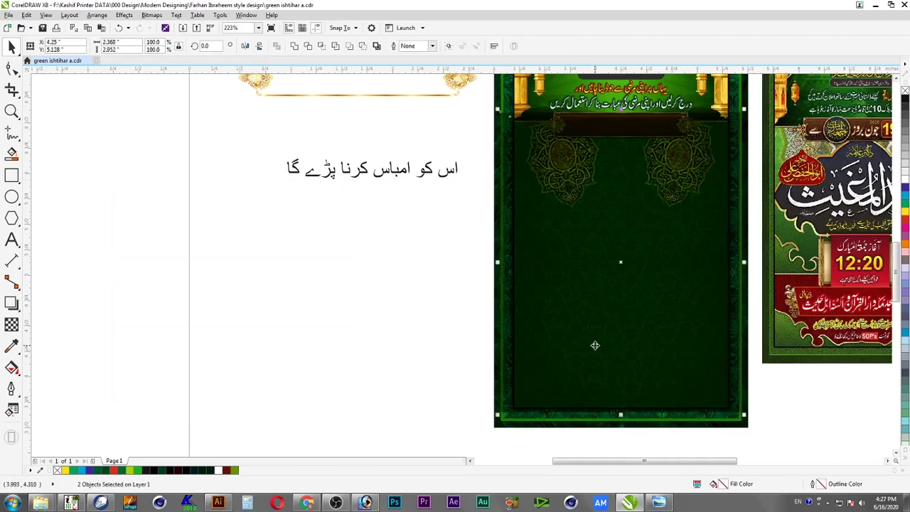
{"action": "left_click", "coordinate": [647, 337]}
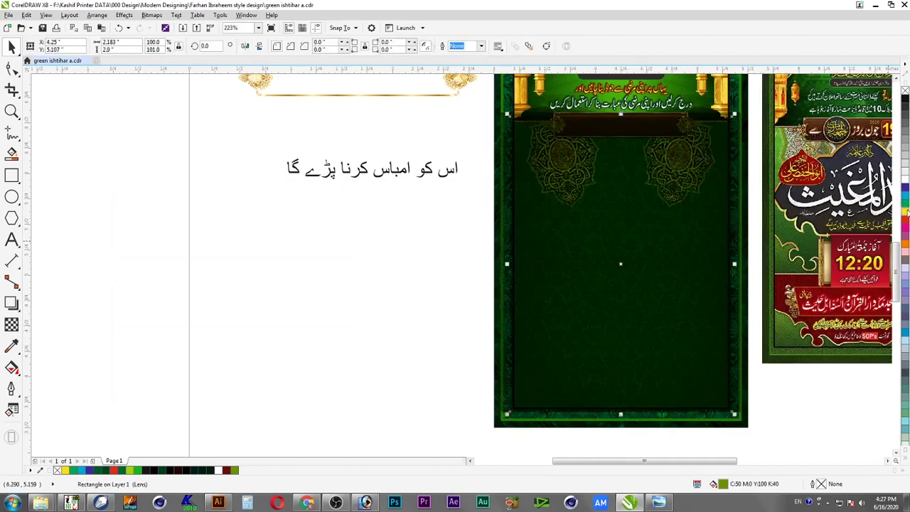
{"action": "left_click", "coordinate": [905, 214]}
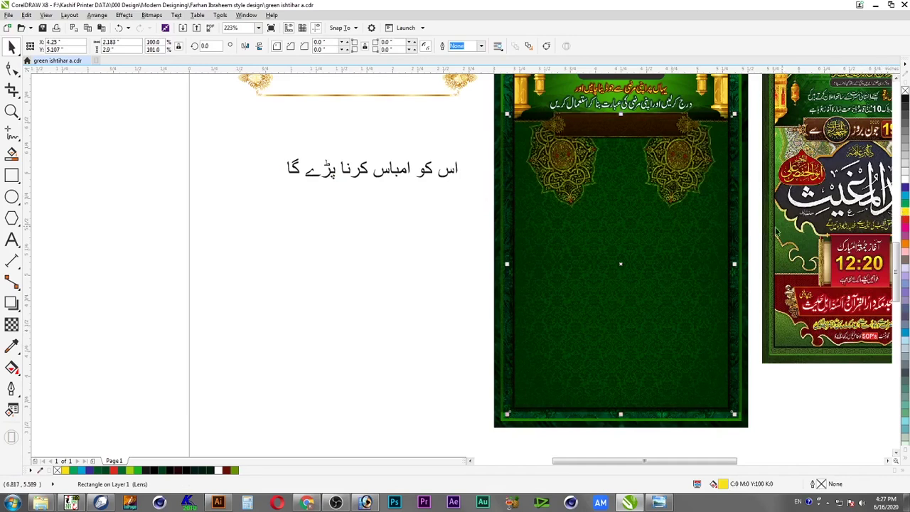
{"action": "left_click_drag", "start_coordinate": [676, 247], "coordinate": [592, 252]}
PowerClip the damask inside the poster's inner frame
{"action": "left_click", "coordinate": [696, 273]}
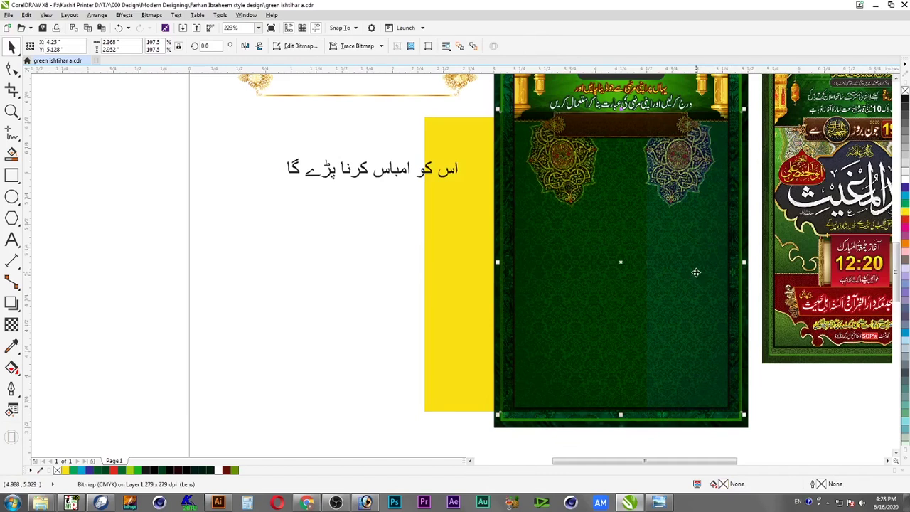
{"action": "key", "text": "alt+c"}
{"action": "key", "text": "w"}
{"action": "key", "text": "p"}
{"action": "left_click", "coordinate": [689, 278]}
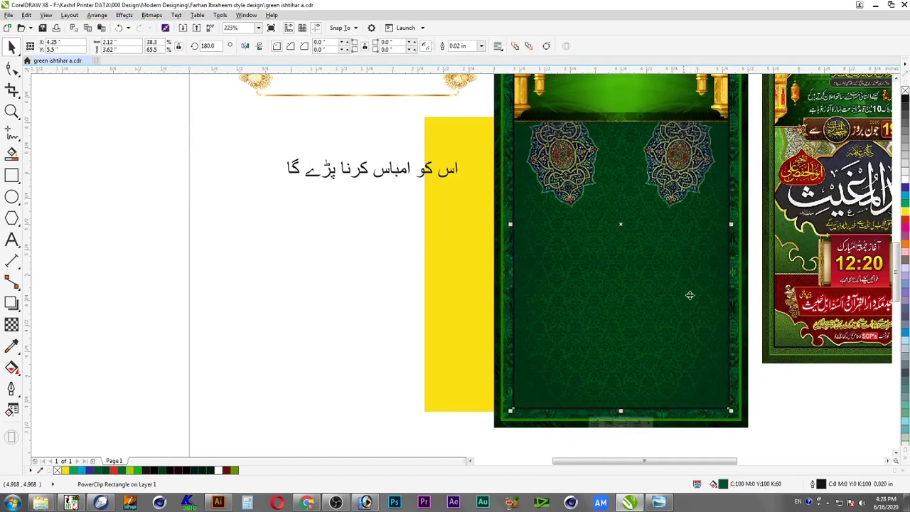
Edit the frame contents and send the damask back behind the divider
{"action": "left_click", "coordinate": [697, 287], "text": "ctrl"}
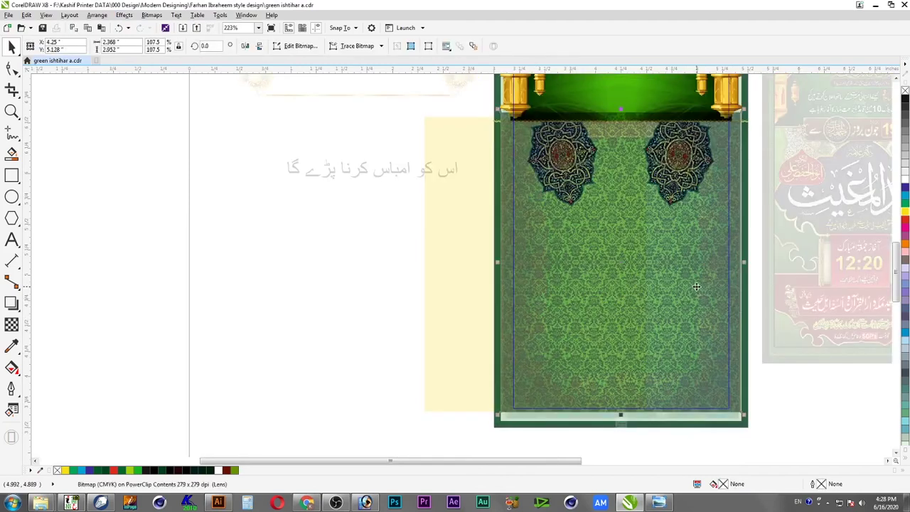
{"action": "key", "text": "ctrl+Page_Down"}
{"action": "key", "text": "ctrl+Page_Down"}
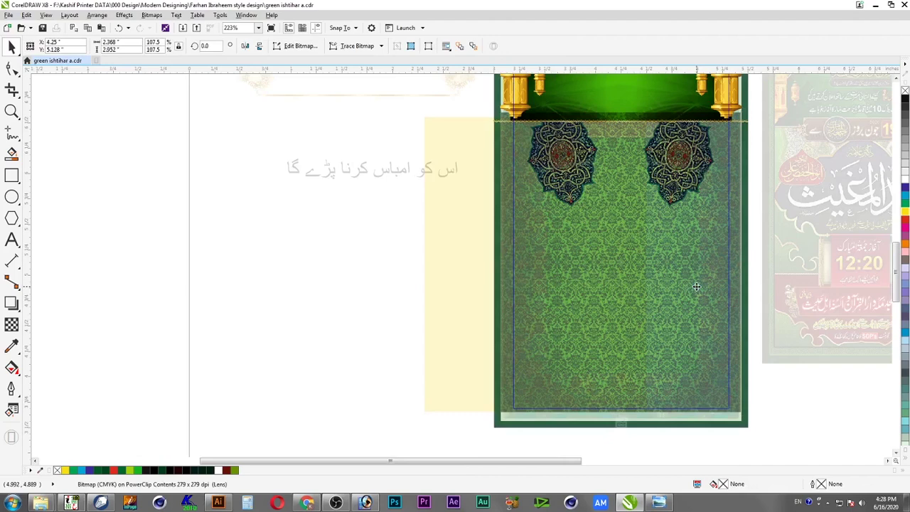
{"action": "key", "text": "ctrl+Page_Down"}
{"action": "key", "text": "ctrl+Page_Down"}
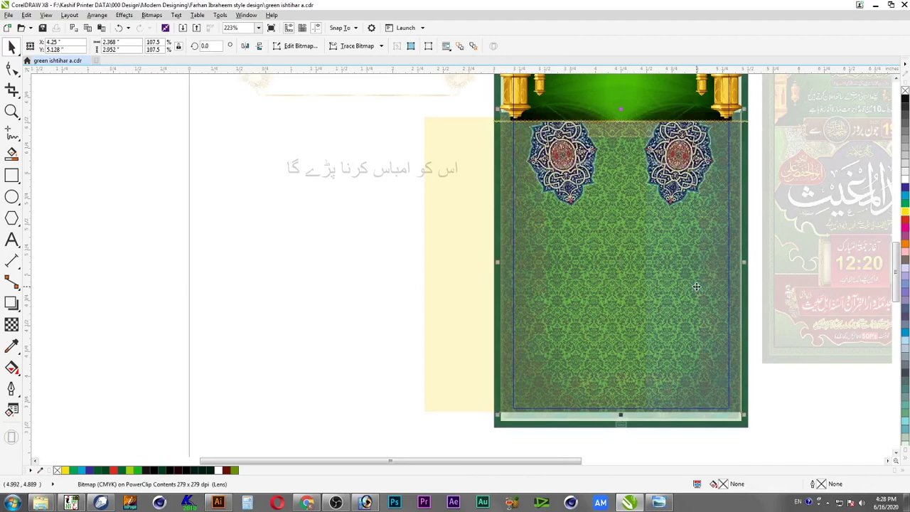
{"action": "key", "text": "ctrl+Page_Up"}
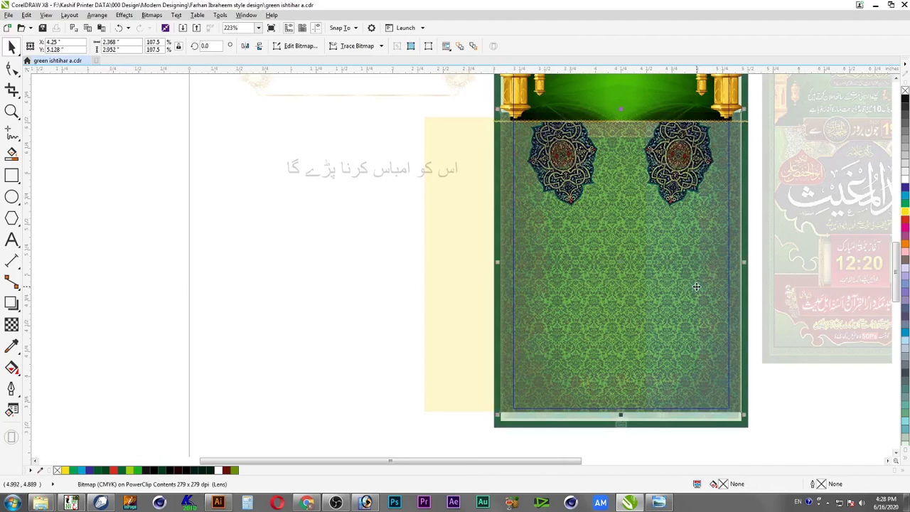
{"action": "key", "text": "Escape"}
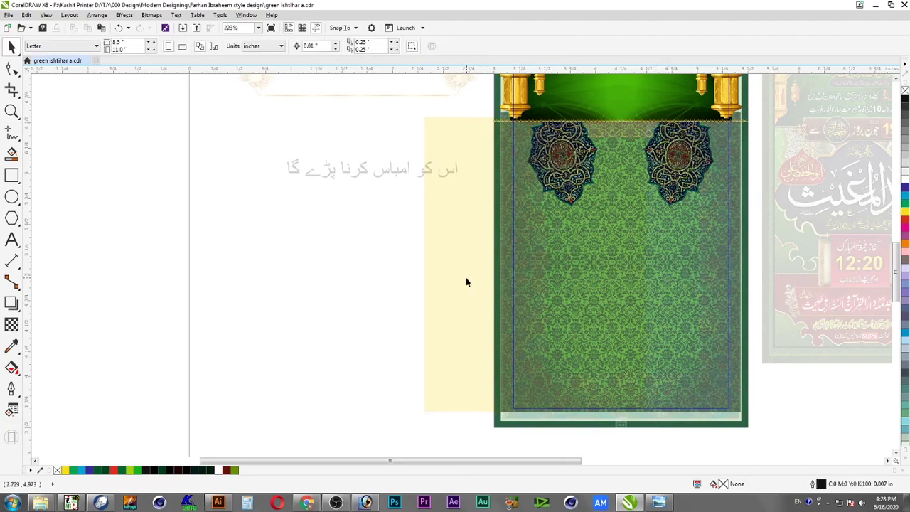
Centre the yellow lens rectangle over the green background, then reselect the rectangle
{"action": "left_click", "coordinate": [464, 320]}
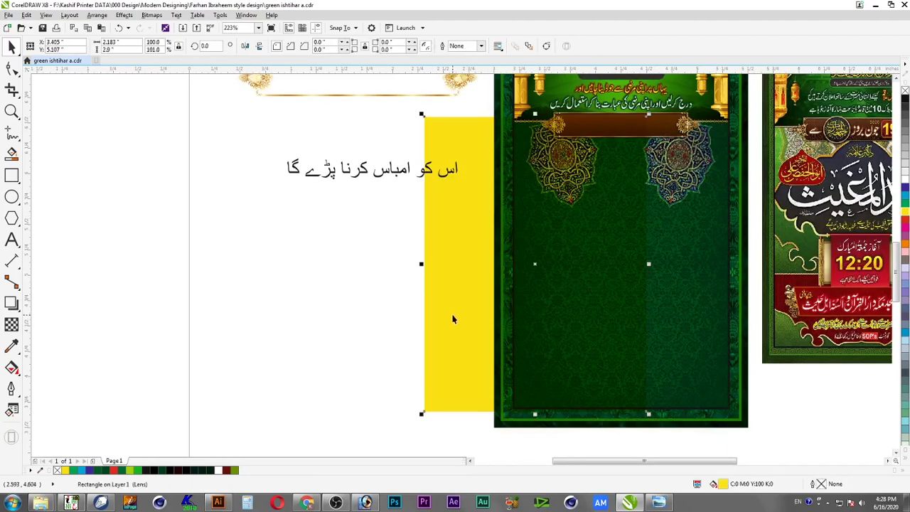
{"action": "left_click", "coordinate": [705, 318], "text": "shift"}
{"action": "key", "text": "c"}
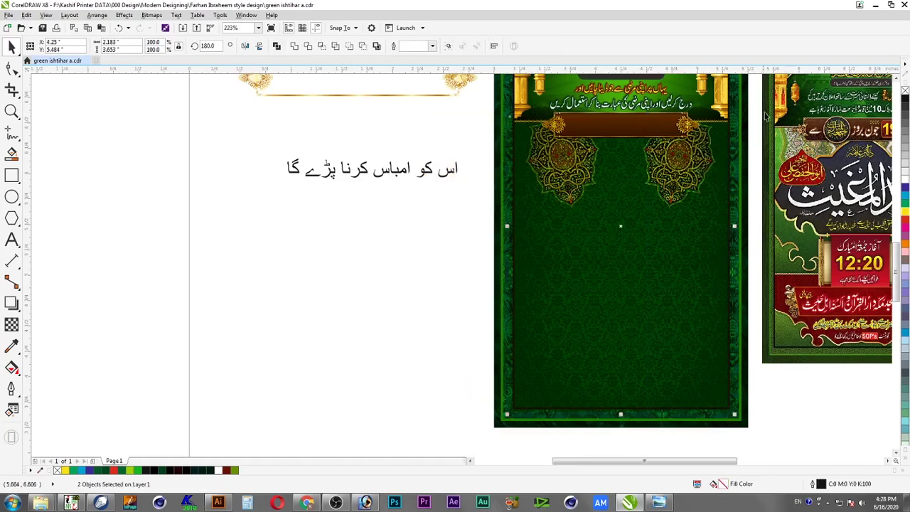
{"action": "key", "text": "Escape"}
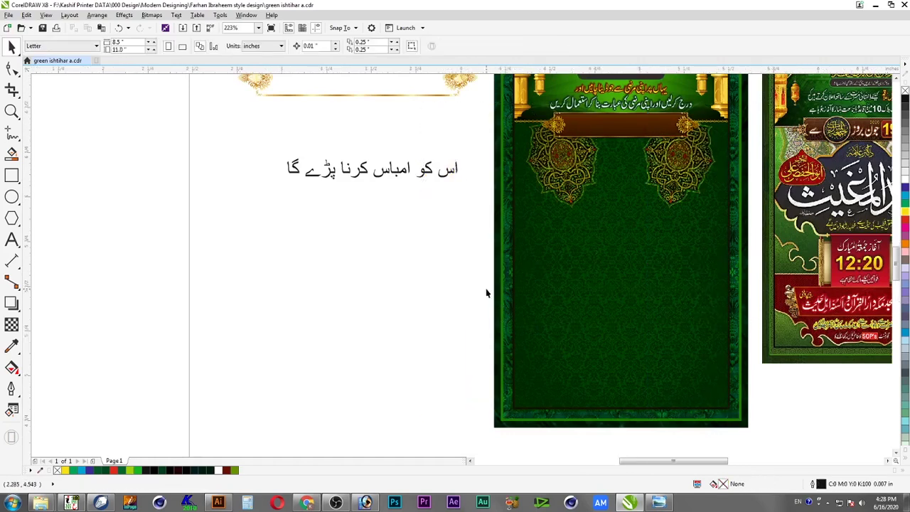
{"action": "scroll", "coordinate": [486, 293], "scroll_direction": "up", "scroll_amount": 2}
{"action": "left_click", "coordinate": [655, 287]}
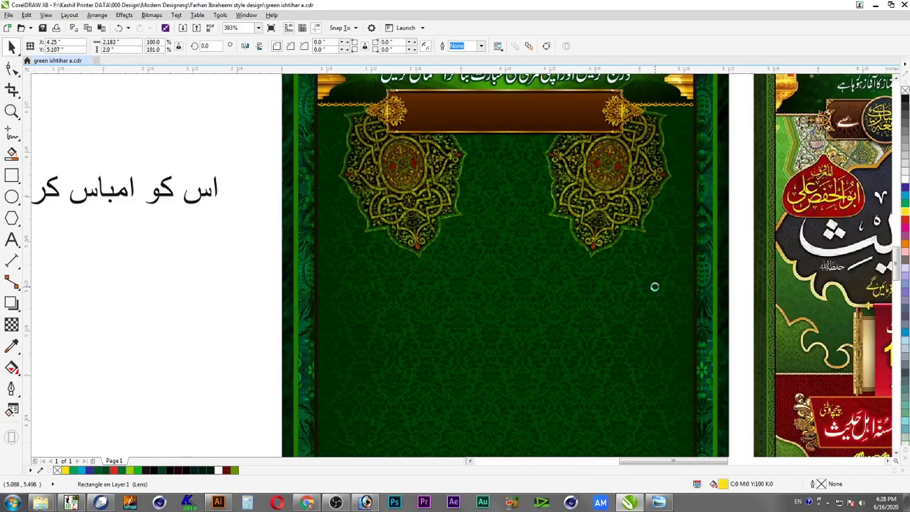
PowerClip the yellow lens rectangle inside the poster background
{"action": "key", "text": "alt+c"}
{"action": "key", "text": "w"}
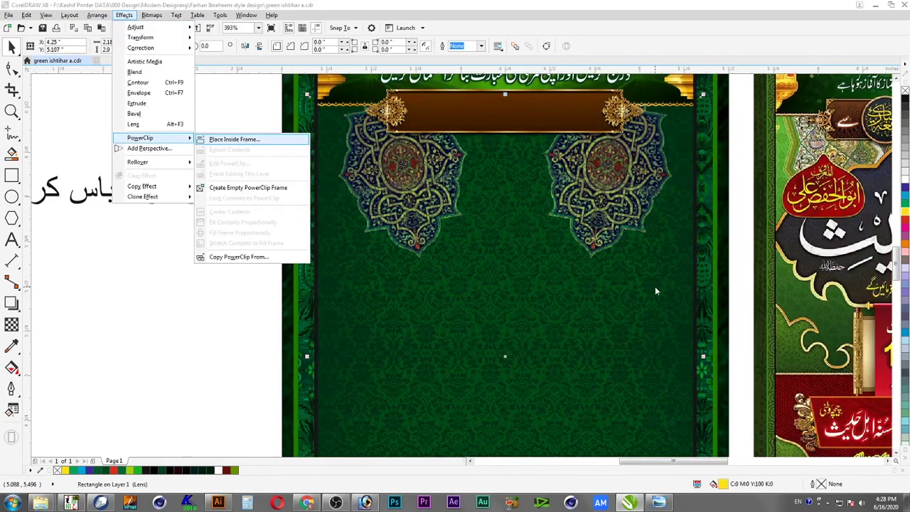
{"action": "key", "text": "Return"}
{"action": "left_click", "coordinate": [655, 287]}
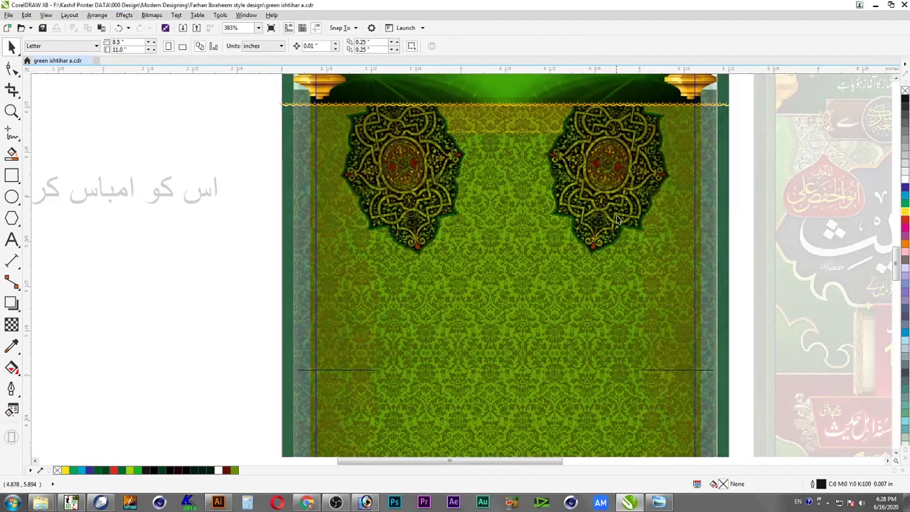
Centre the lens rectangle horizontally on the background inside the frame
{"action": "left_click", "coordinate": [616, 216]}
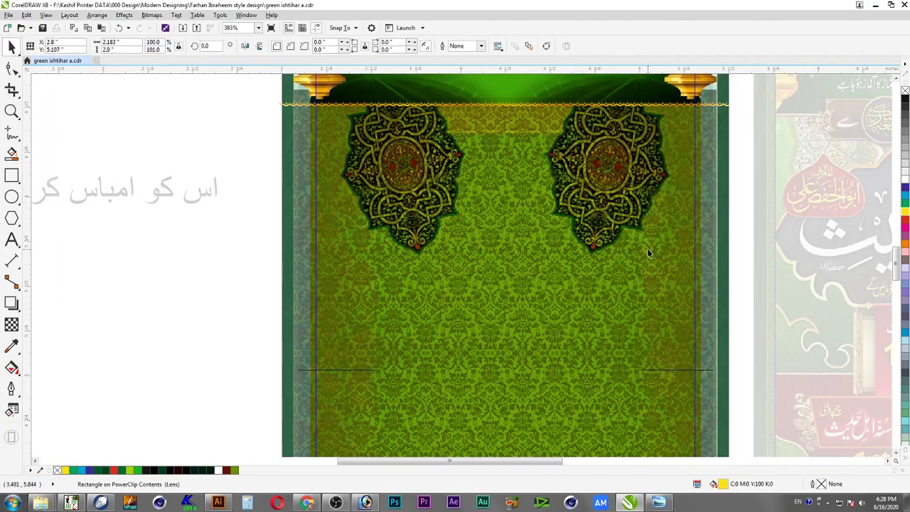
{"action": "left_click", "coordinate": [637, 209]}
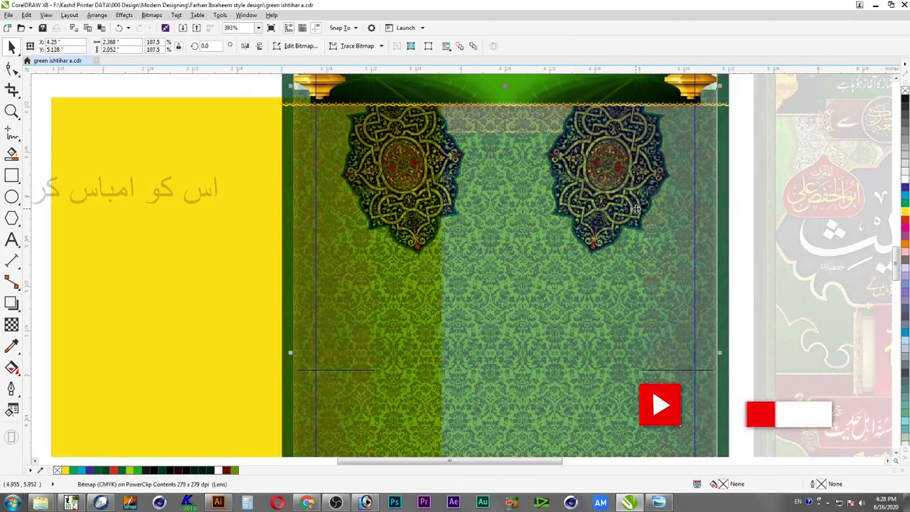
{"action": "left_click", "coordinate": [643, 223]}
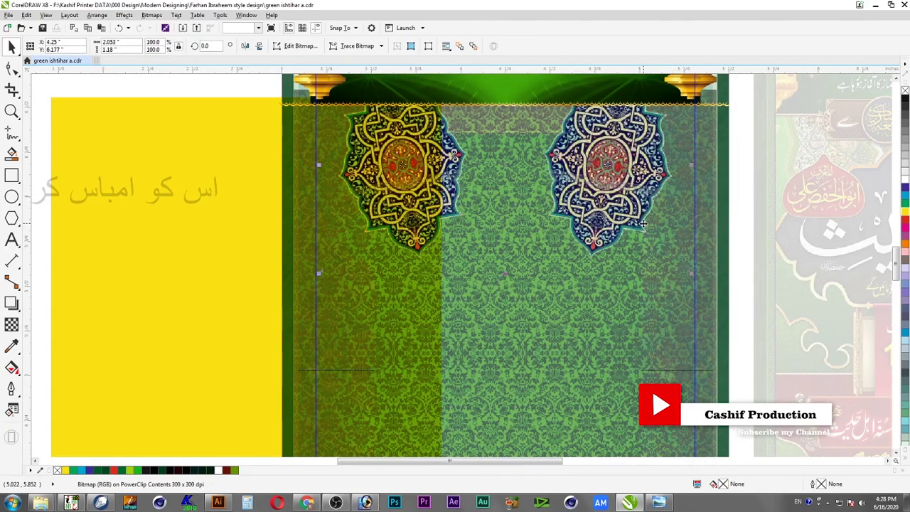
{"action": "left_click", "coordinate": [269, 279]}
{"action": "left_click", "coordinate": [524, 283], "text": "shift"}
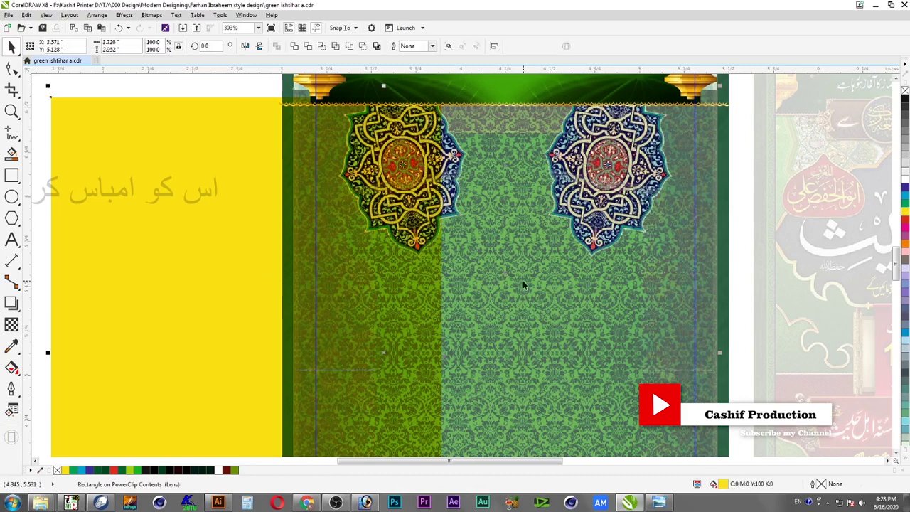
{"action": "key", "text": "c"}
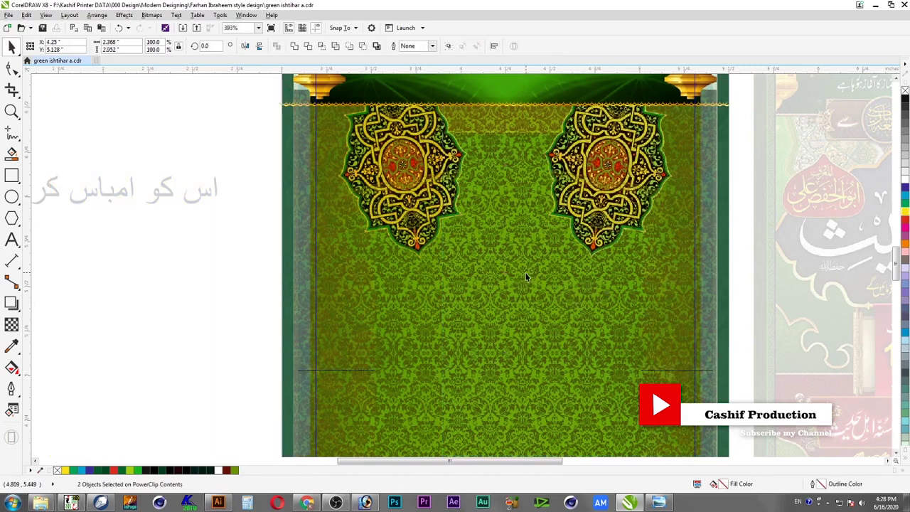
{"action": "left_click", "coordinate": [526, 278]}
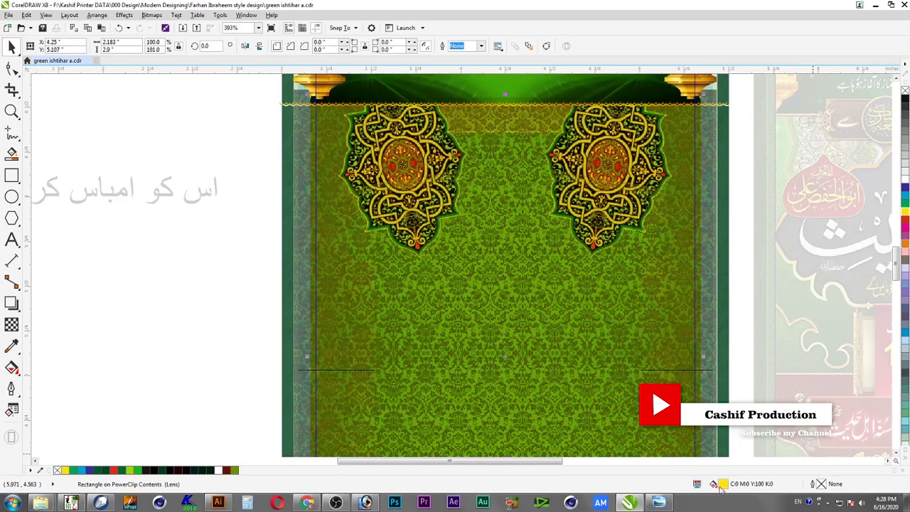
In the lens fill's Edit Fill dialog, try cyan 100 with black 30
{"action": "double_click", "coordinate": [723, 484]}
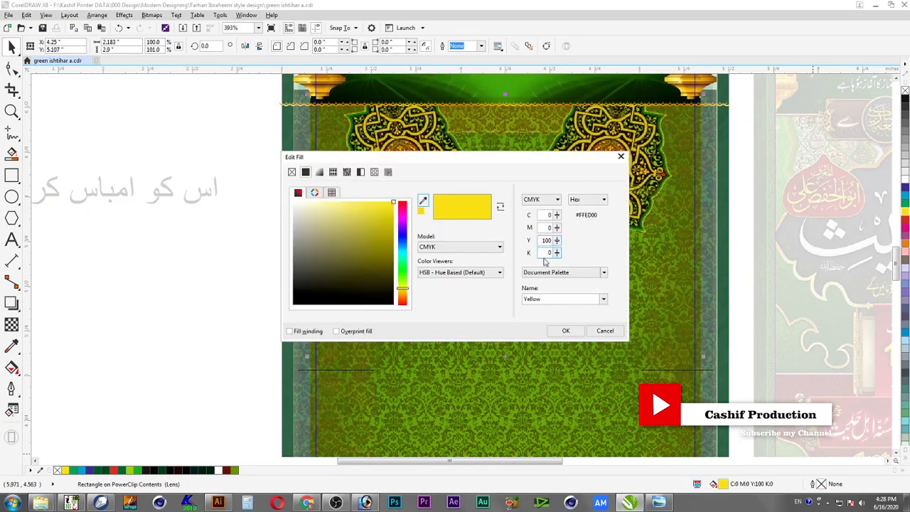
{"action": "double_click", "coordinate": [549, 228]}
{"action": "double_click", "coordinate": [547, 215]}
{"action": "type", "text": "100"}
{"action": "key", "text": "Tab"}
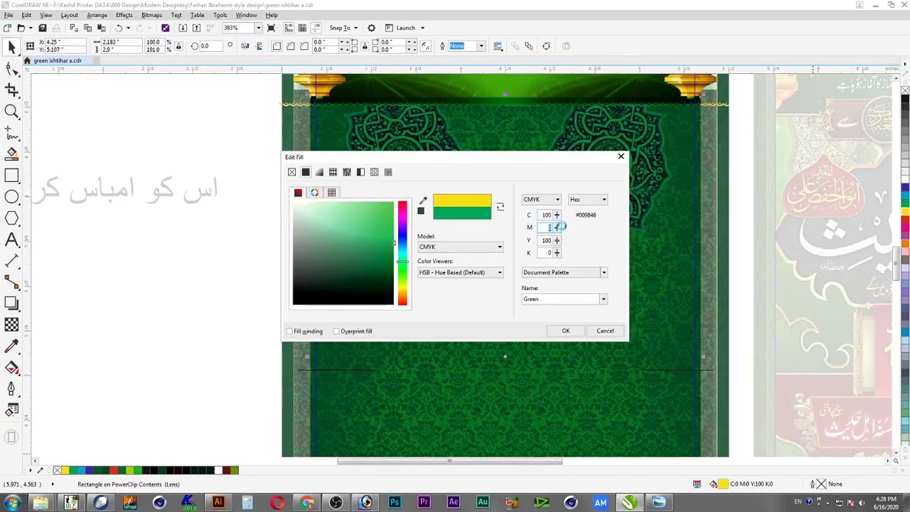
{"action": "key", "text": "Tab"}
{"action": "key", "text": "Tab"}
{"action": "key", "text": "shift+Tab"}
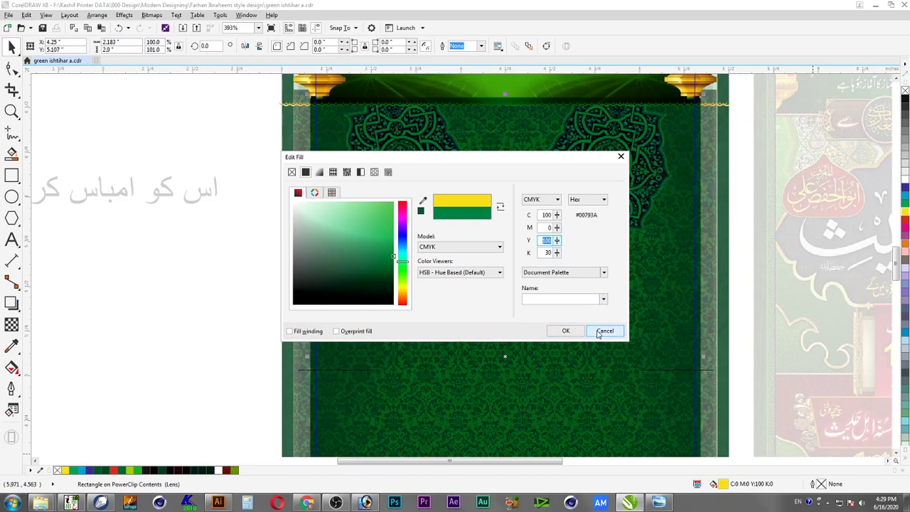
Settle the lens fill at C50 M0 Y100 K0 for a lighter green
{"action": "left_click", "coordinate": [549, 254]}
{"action": "type", "text": "0"}
{"action": "key", "text": "Tab"}
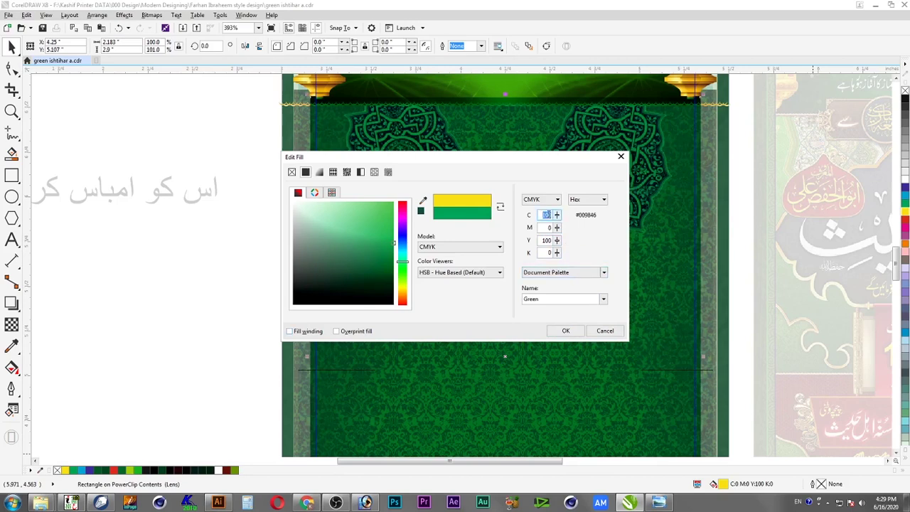
{"action": "left_click", "coordinate": [555, 216]}
{"action": "type", "text": "50"}
{"action": "key", "text": "Return"}
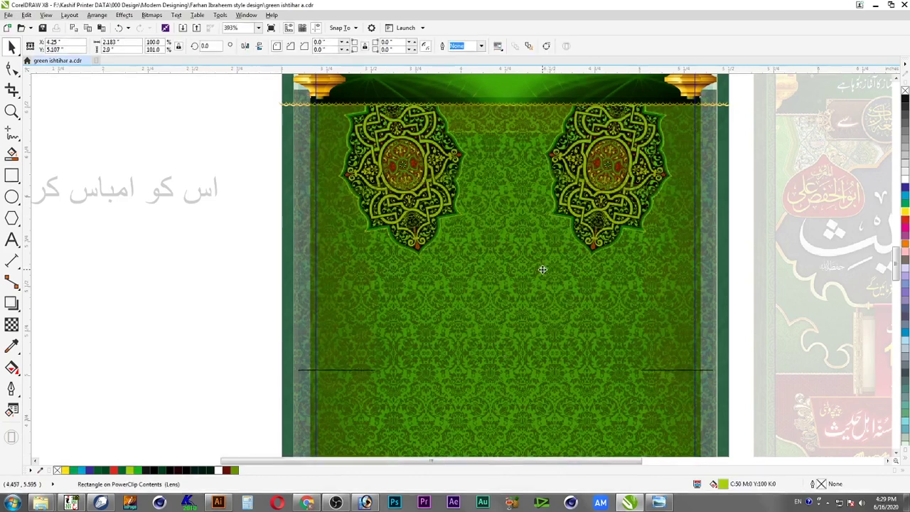
{"action": "scroll", "coordinate": [542, 271], "scroll_direction": "down", "scroll_amount": 3}
{"action": "key", "text": "F2"}
{"action": "left_click_drag", "start_coordinate": [657, 164], "coordinate": [390, 463]}
Test the lens rectangle's stacking order, keeping it above the medallions
{"action": "left_click", "coordinate": [532, 233]}
{"action": "key", "text": "ctrl+Page_Down"}
{"action": "key", "text": "ctrl+Page_Down"}
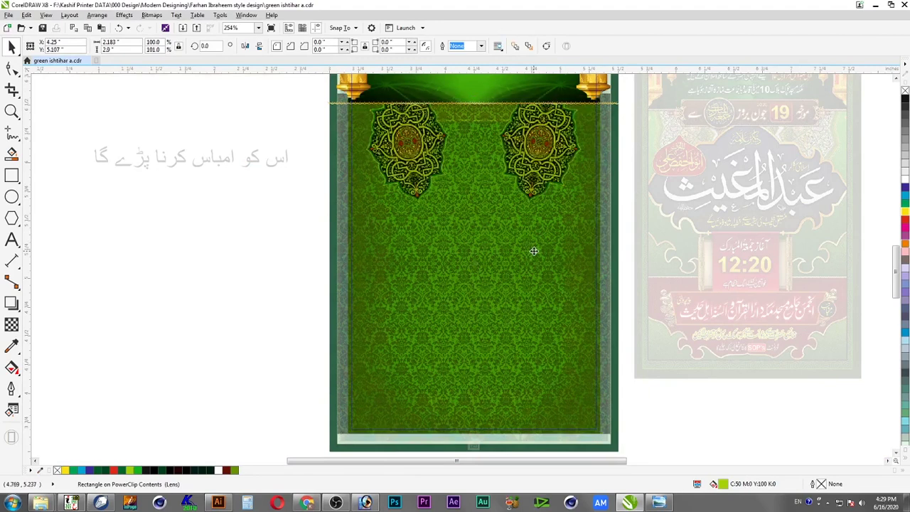
{"action": "key", "text": "ctrl+Page_Down"}
{"action": "key", "text": "ctrl+Page_Up"}
Add a vertical linear transparency to the lens and rotate it 180° to flip the fade
{"action": "left_click", "coordinate": [12, 325]}
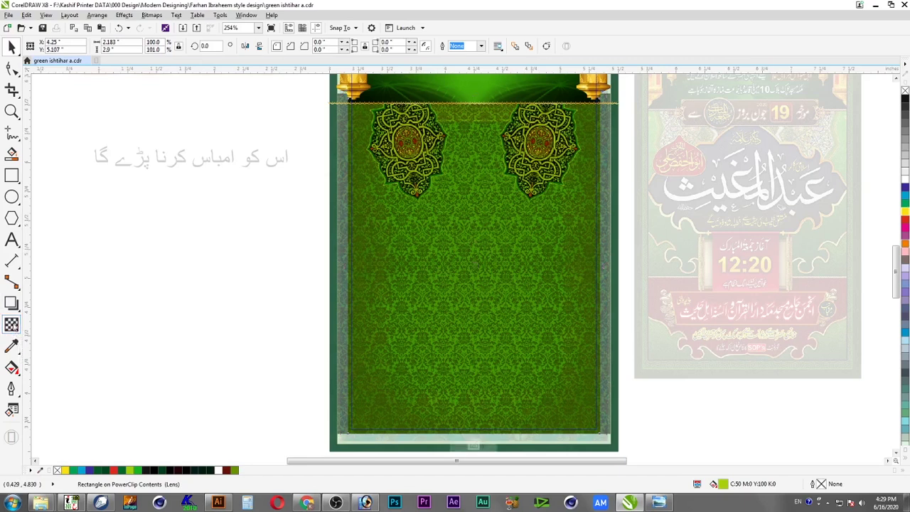
{"action": "left_click_drag", "start_coordinate": [478, 100], "coordinate": [481, 265]}
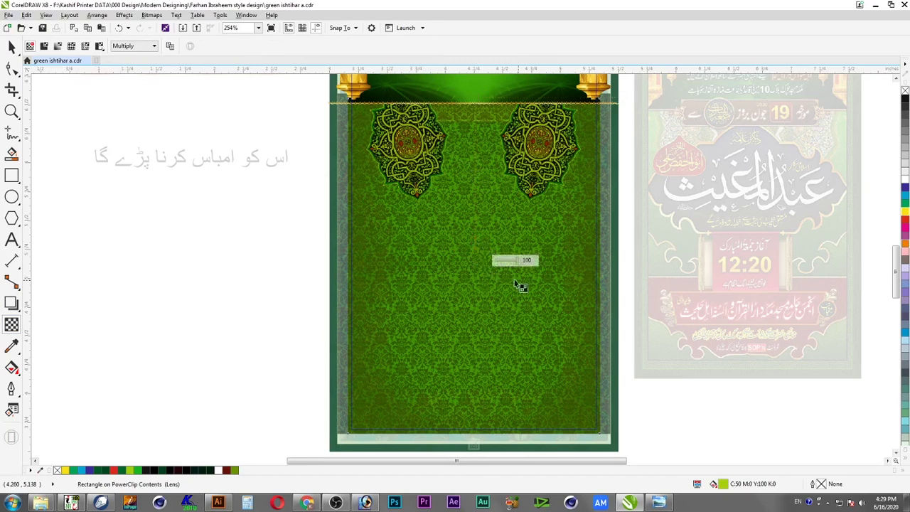
{"action": "key", "text": "space"}
{"action": "left_click", "coordinate": [525, 146]}
{"action": "left_click", "coordinate": [502, 137]}
{"action": "left_click_drag", "start_coordinate": [602, 108], "coordinate": [363, 424]}
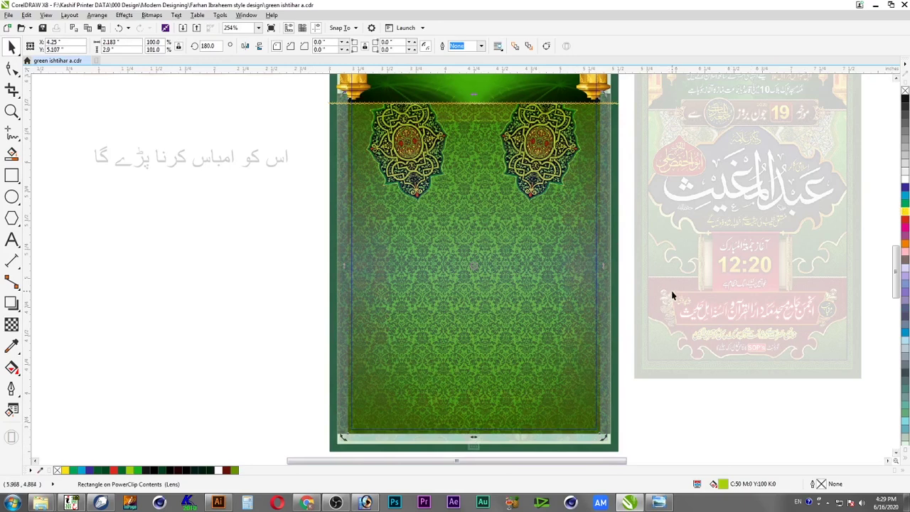
Move the transparency fade's end node higher up the poster
{"action": "key", "text": "t"}
{"action": "left_click_drag", "start_coordinate": [472, 268], "coordinate": [473, 213]}
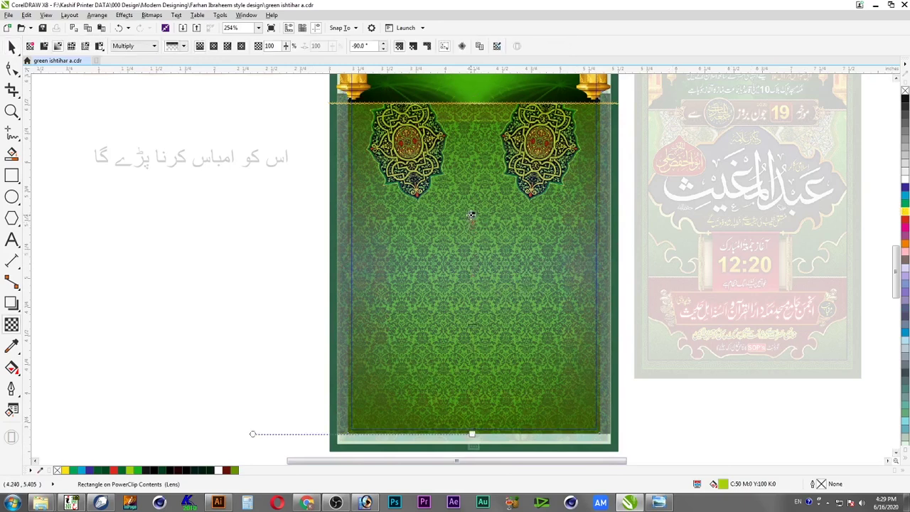
{"action": "key", "text": "space"}
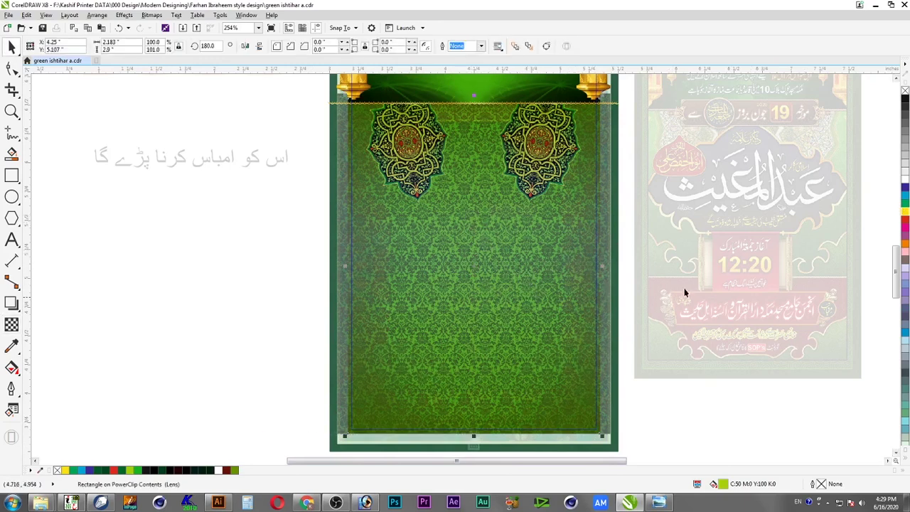
Recolour the lens a deeper green with added yellow (C73 Y100) and finish the PowerClip editing
{"action": "left_click", "coordinate": [906, 205]}
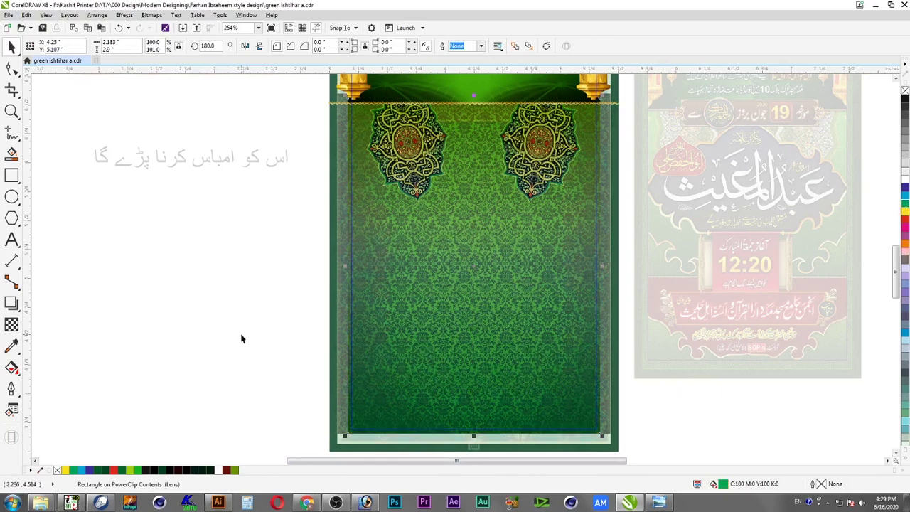
{"action": "key", "text": "ctrl+z"}
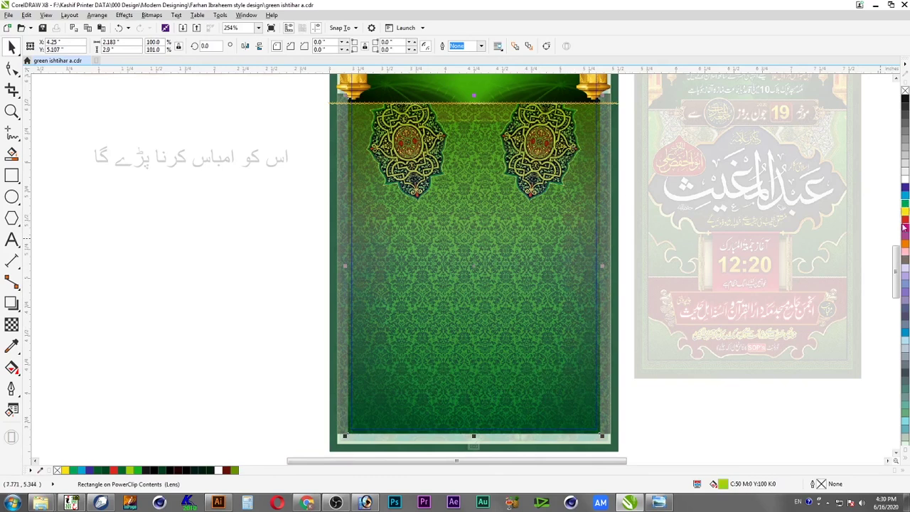
{"action": "left_click", "coordinate": [906, 205]}
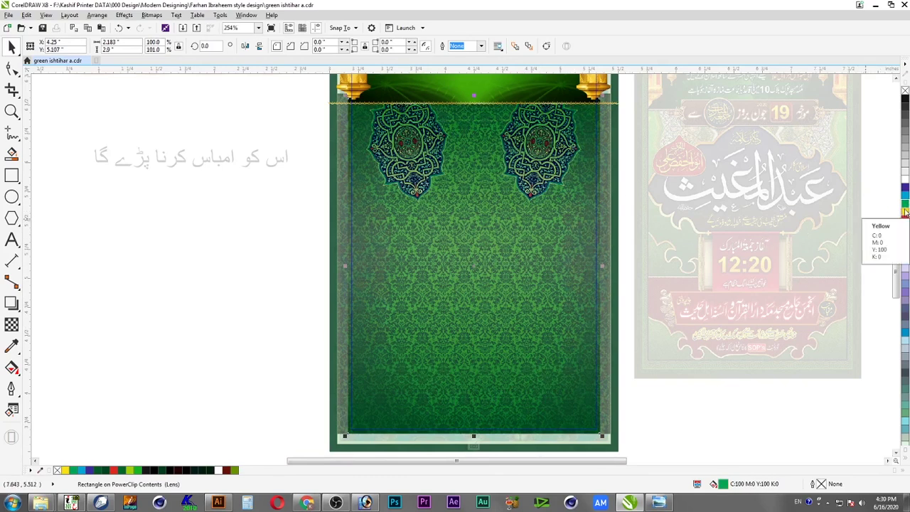
{"action": "left_click", "coordinate": [906, 212], "text": "ctrl"}
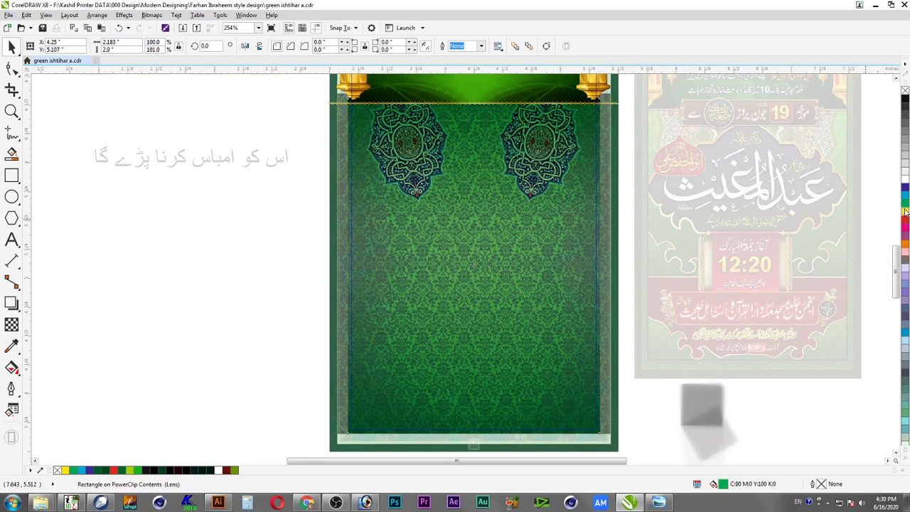
{"action": "left_click", "coordinate": [906, 212], "text": "ctrl"}
{"action": "left_click", "coordinate": [907, 212], "text": "ctrl"}
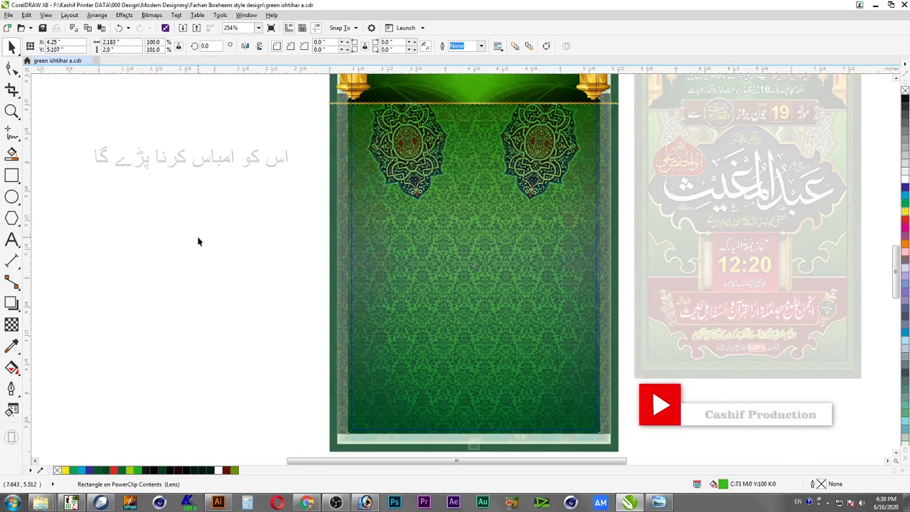
{"action": "left_click", "coordinate": [241, 279], "text": "ctrl"}
{"action": "left_click", "coordinate": [241, 279]}
Reopen the background's PowerClip contents and tint the lens rectangle toward yellow
{"action": "scroll", "coordinate": [241, 279], "scroll_direction": "down", "scroll_amount": 1}
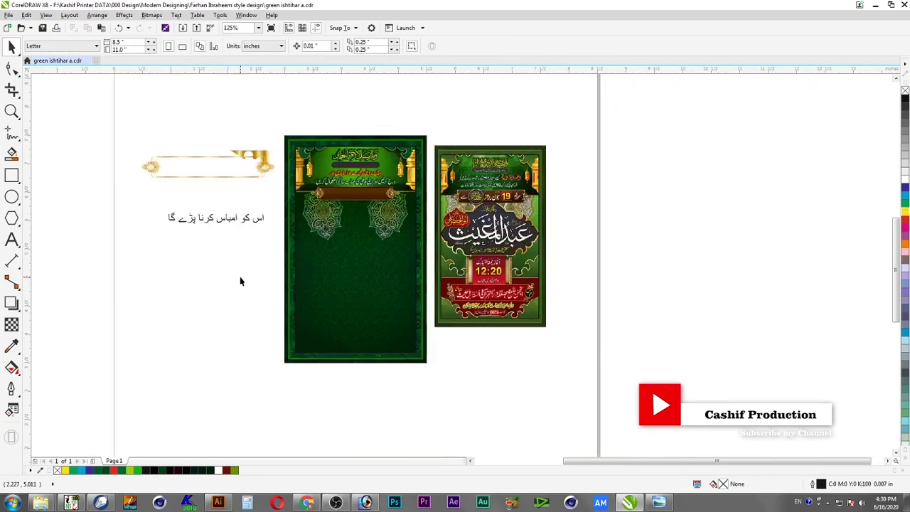
{"action": "left_click_drag", "start_coordinate": [244, 141], "coordinate": [535, 313]}
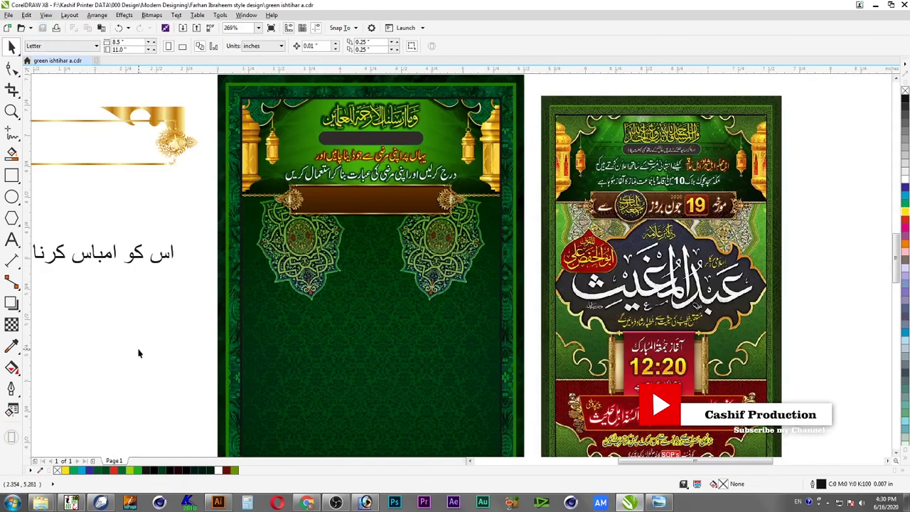
{"action": "left_click", "coordinate": [375, 345]}
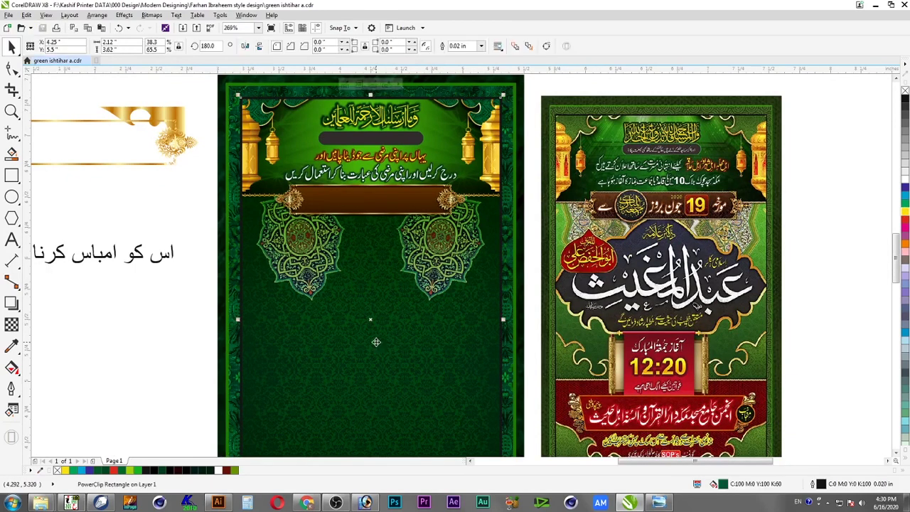
{"action": "left_click", "coordinate": [376, 343], "text": "ctrl"}
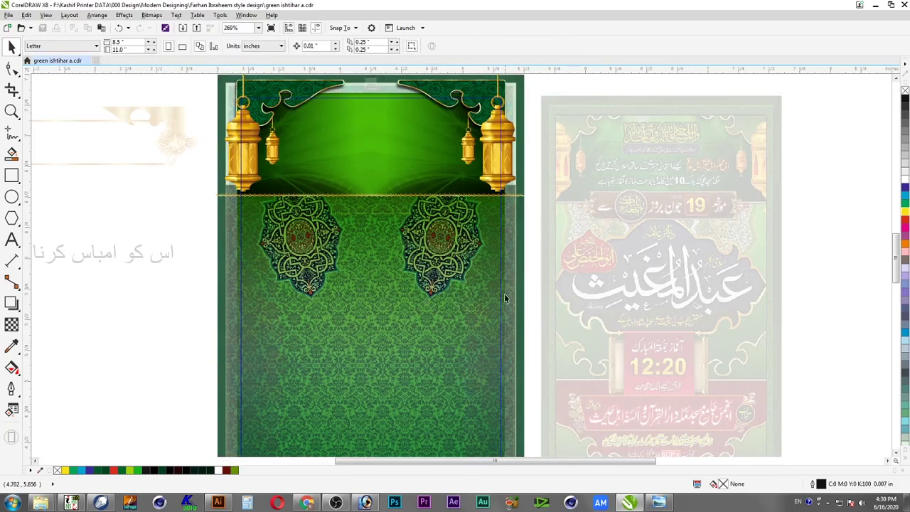
{"action": "left_click", "coordinate": [500, 236]}
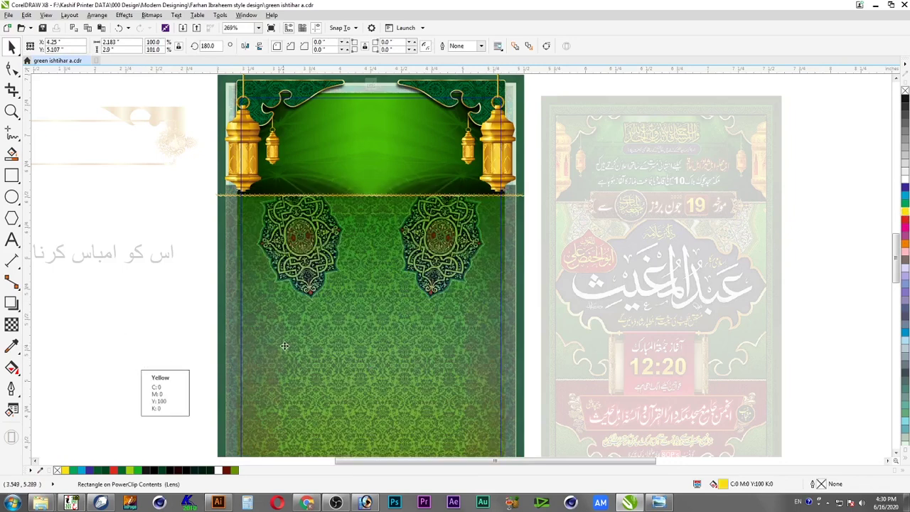
{"action": "key", "text": "ctrl+z"}
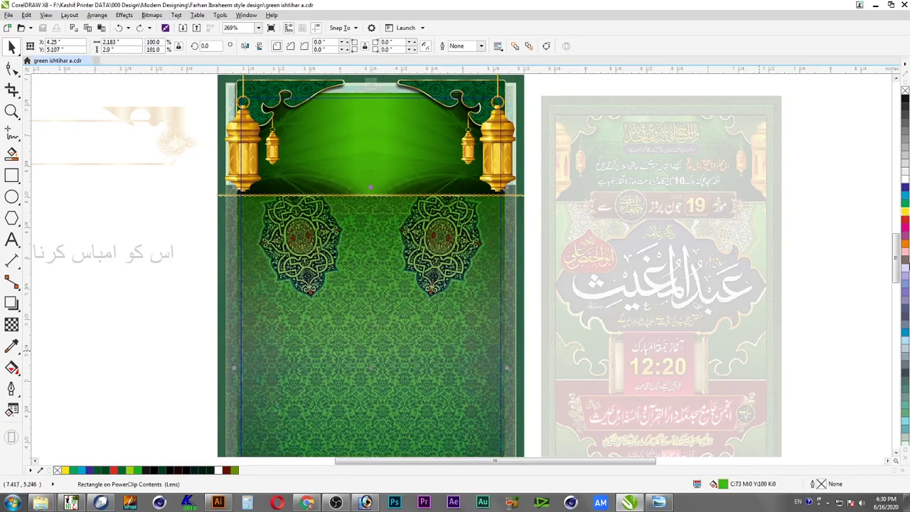
{"action": "left_click", "coordinate": [906, 213]}
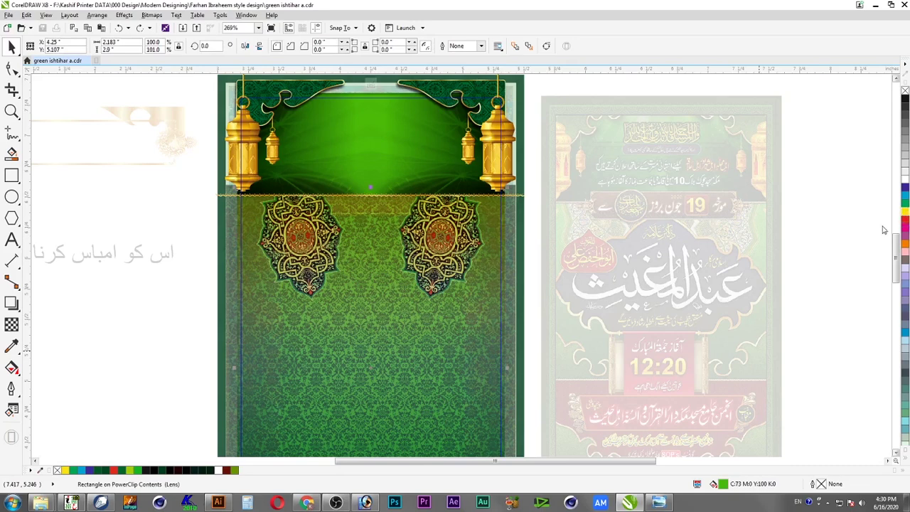
Finish editing the clipped contents and deselect everything
{"action": "left_click", "coordinate": [158, 317], "text": "ctrl"}
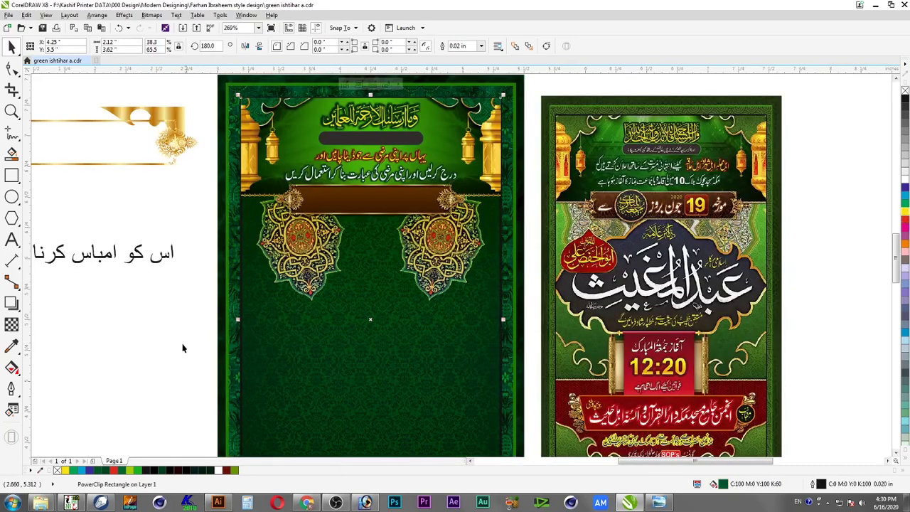
{"action": "left_click", "coordinate": [166, 340]}
{"action": "left_click_drag", "start_coordinate": [189, 166], "coordinate": [746, 367]}
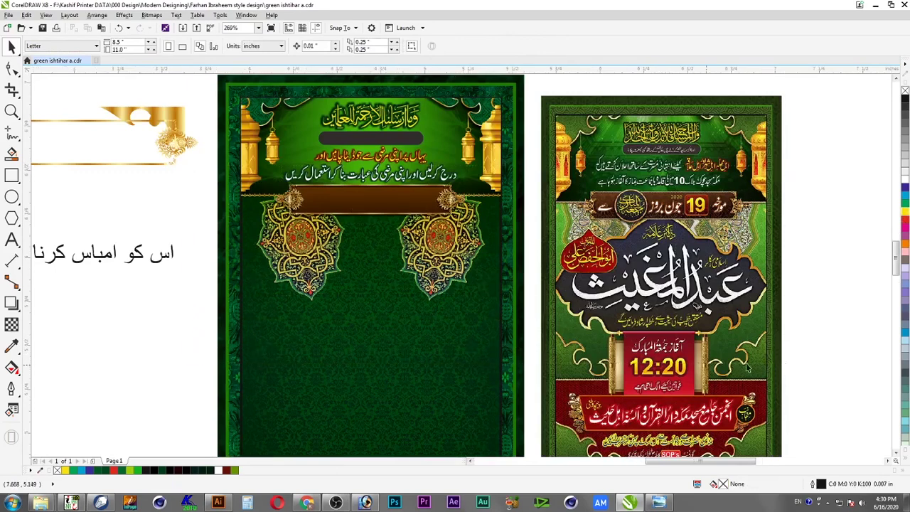
{"action": "scroll", "coordinate": [519, 417], "scroll_direction": "up", "scroll_amount": 2}
Inside the background PowerClip, recolour the medallion lens rectangle to yellow-green C73 M0 Y100 K0
{"action": "left_click", "coordinate": [451, 321]}
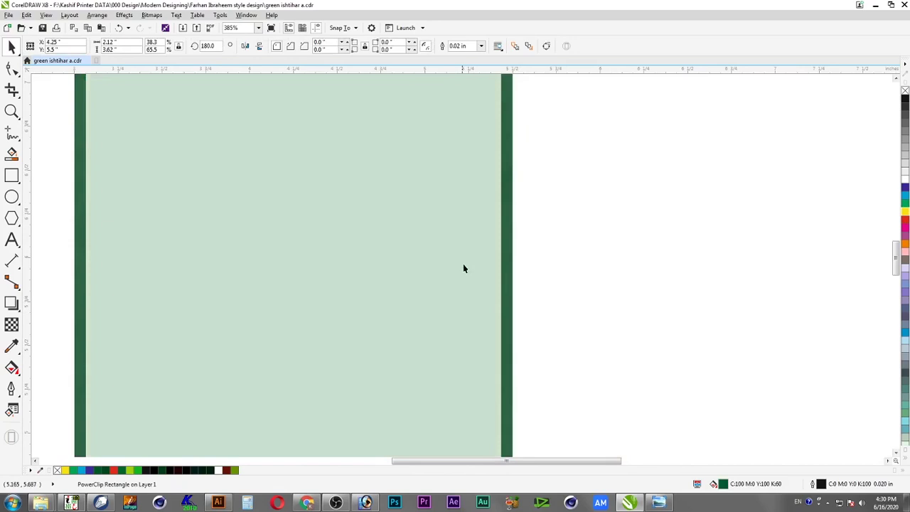
{"action": "double_click", "coordinate": [463, 277]}
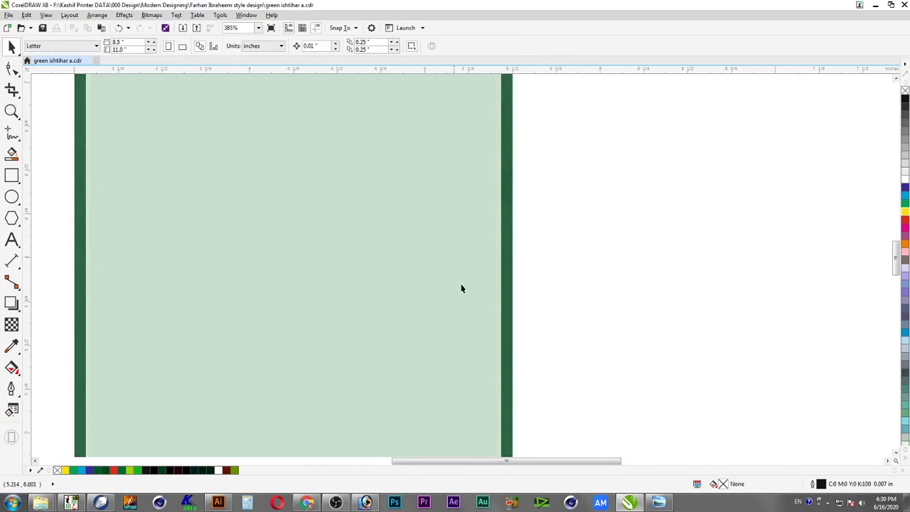
{"action": "left_click", "coordinate": [454, 305]}
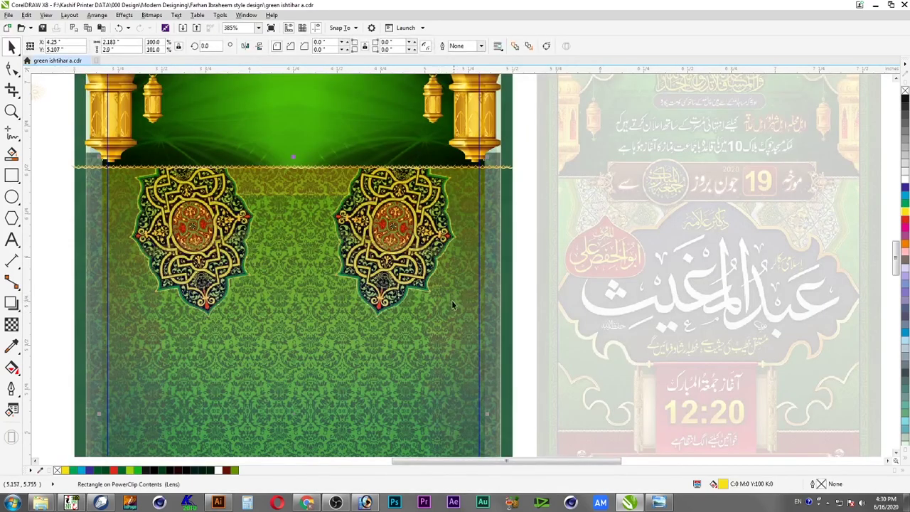
{"action": "left_click", "coordinate": [907, 206]}
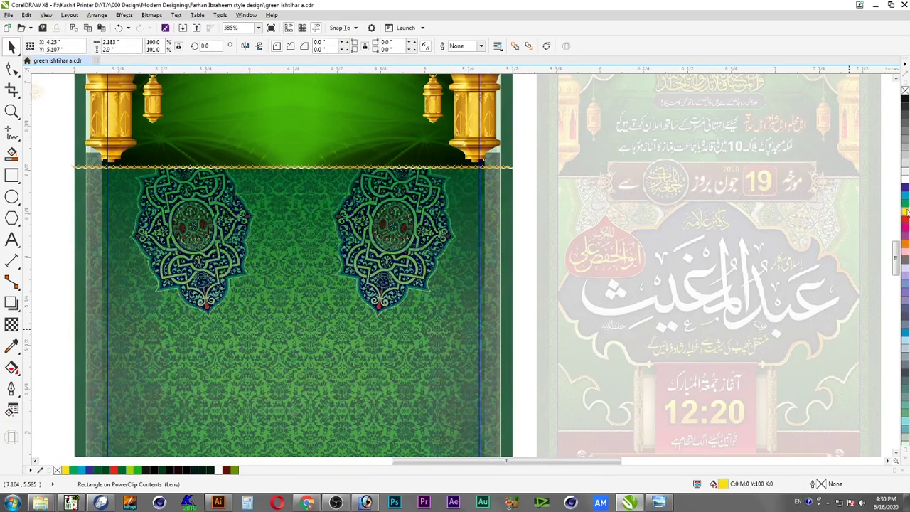
{"action": "left_click", "coordinate": [907, 211]}
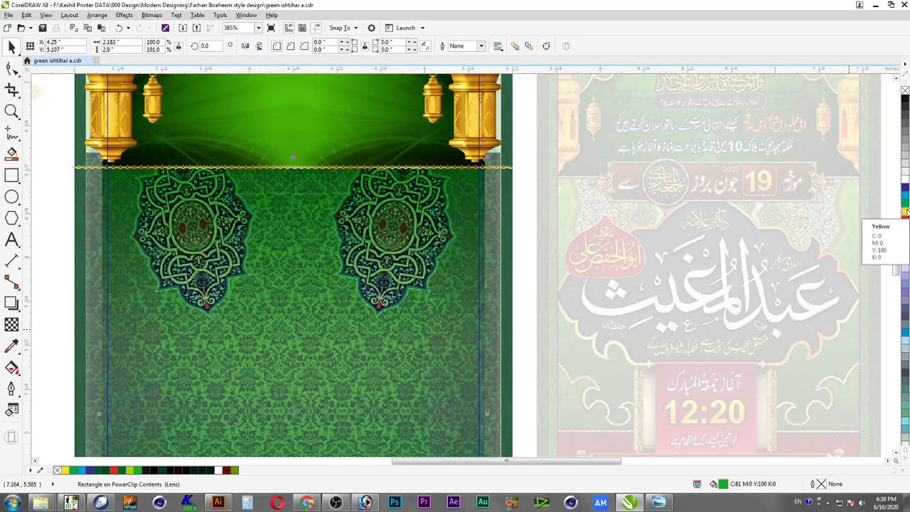
{"action": "left_click", "coordinate": [906, 213], "text": "ctrl"}
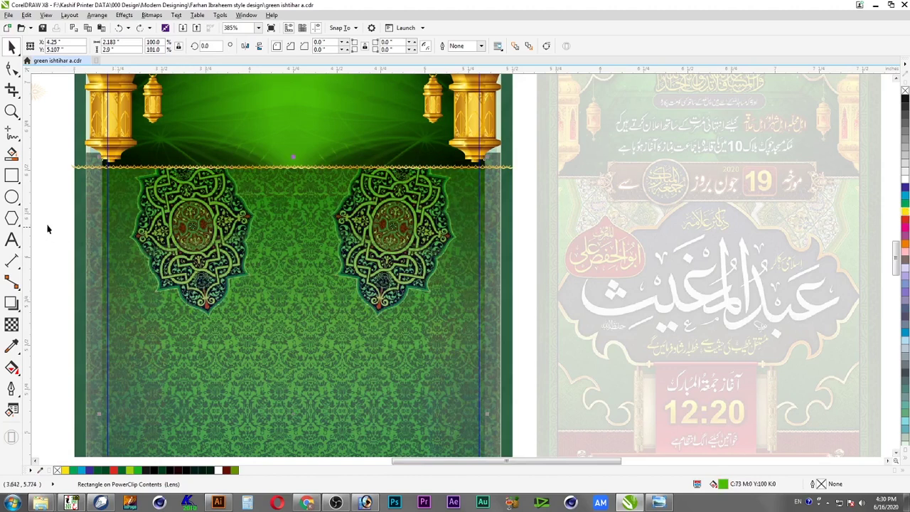
{"action": "left_click", "coordinate": [12, 177]}
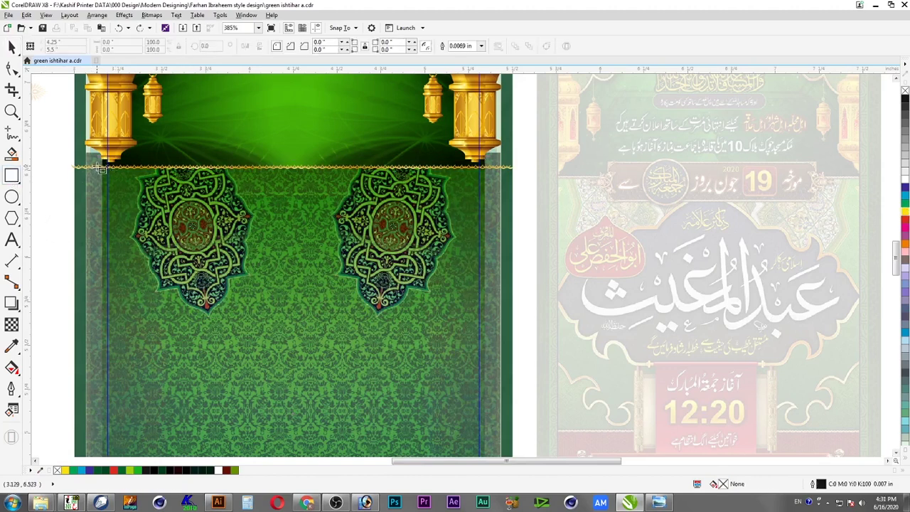
Draw a band below the banner over the medallions, filled C65 M0 Y100 K0 with no outline
{"action": "left_click_drag", "start_coordinate": [100, 168], "coordinate": [488, 305]}
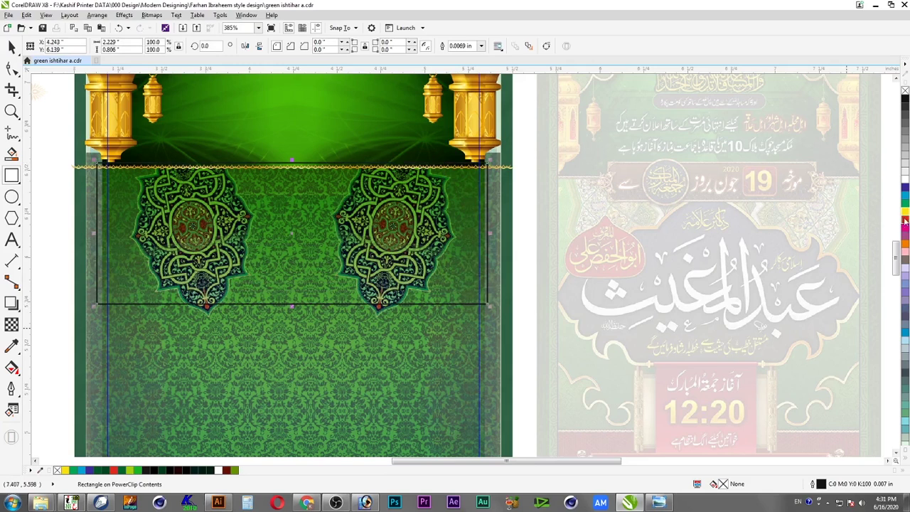
{"action": "left_click", "coordinate": [905, 214]}
{"action": "right_click", "coordinate": [906, 90]}
{"action": "left_click", "coordinate": [905, 212]}
{"action": "left_click", "coordinate": [906, 214]}
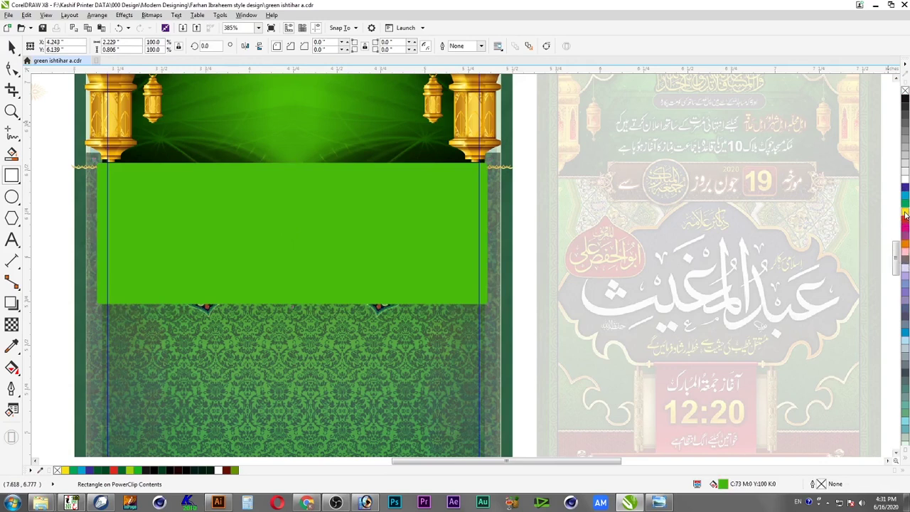
{"action": "left_click", "coordinate": [907, 215], "text": "ctrl"}
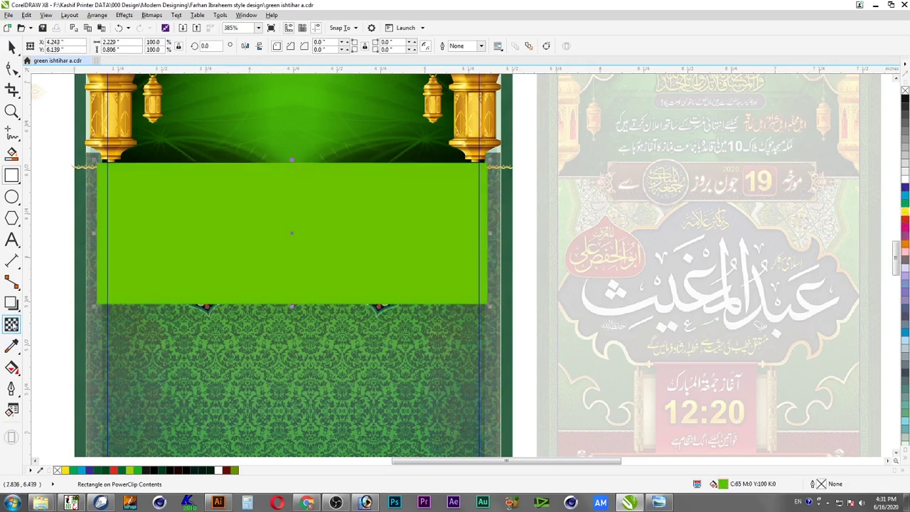
Give the green band a linear transparency fading top to bottom, then finish editing the PowerClip
{"action": "left_click", "coordinate": [12, 325]}
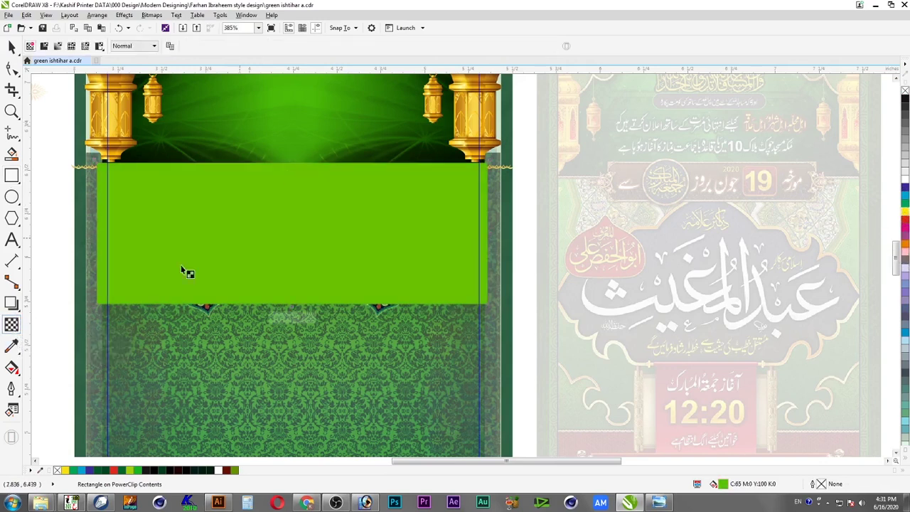
{"action": "left_click_drag", "start_coordinate": [292, 162], "coordinate": [287, 287]}
{"action": "key", "text": "space"}
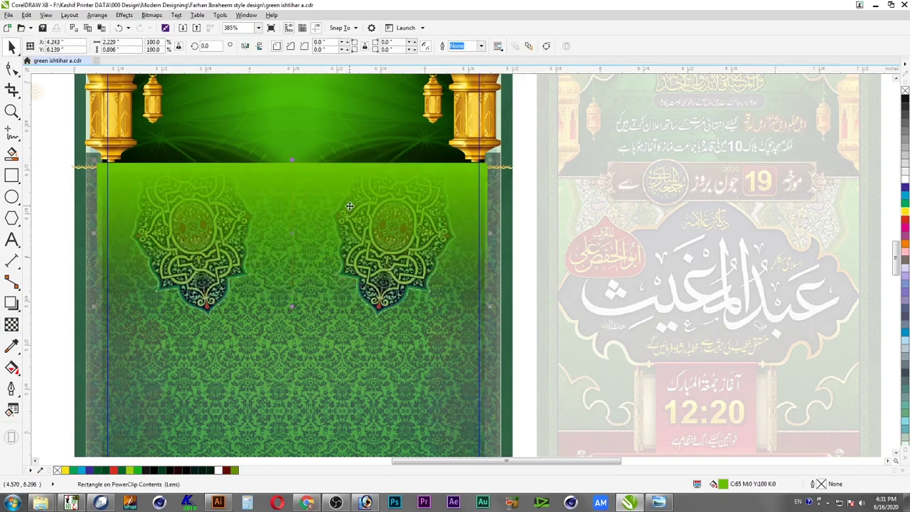
{"action": "key", "text": "space"}
{"action": "left_click", "coordinate": [291, 165]}
{"action": "key", "text": "space"}
{"action": "left_click", "coordinate": [289, 182]}
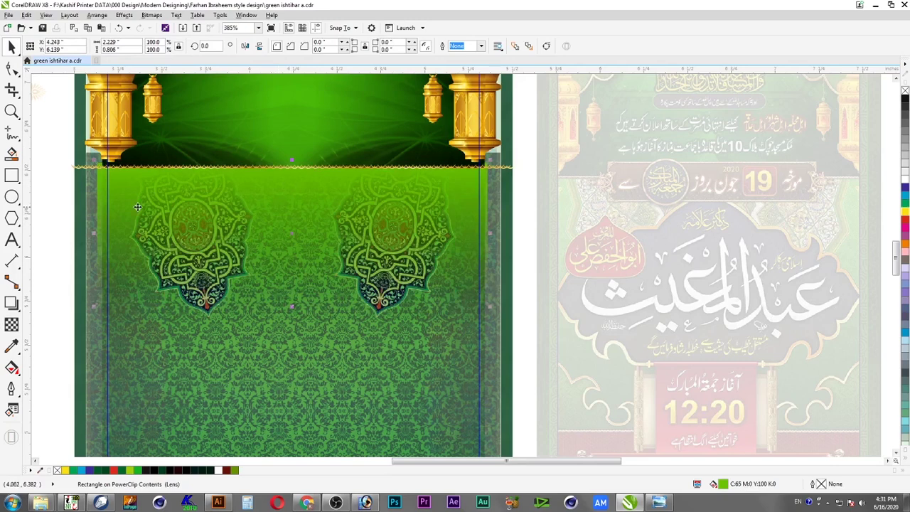
{"action": "left_click", "coordinate": [49, 200], "text": "ctrl"}
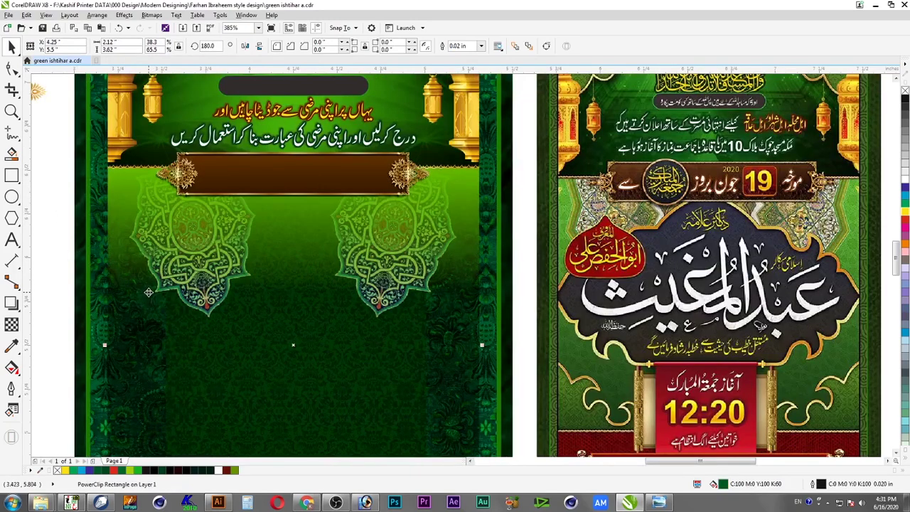
{"action": "left_click", "coordinate": [71, 168]}
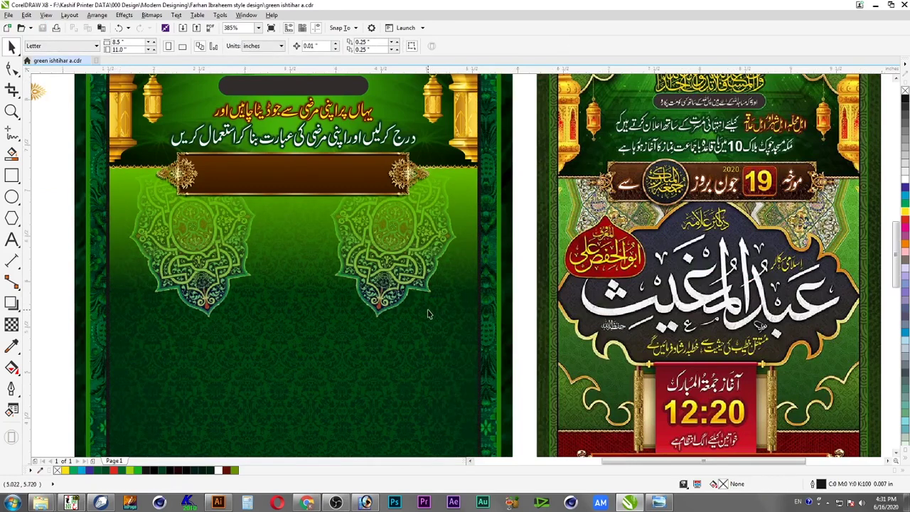
{"action": "scroll", "coordinate": [429, 311], "scroll_direction": "down", "scroll_amount": 3}
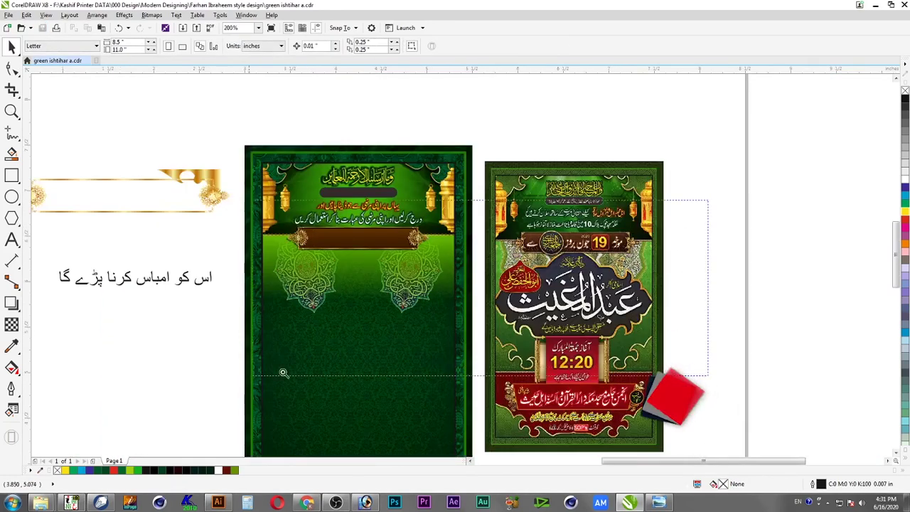
{"action": "scroll", "coordinate": [444, 313], "scroll_direction": "up", "scroll_amount": 2}
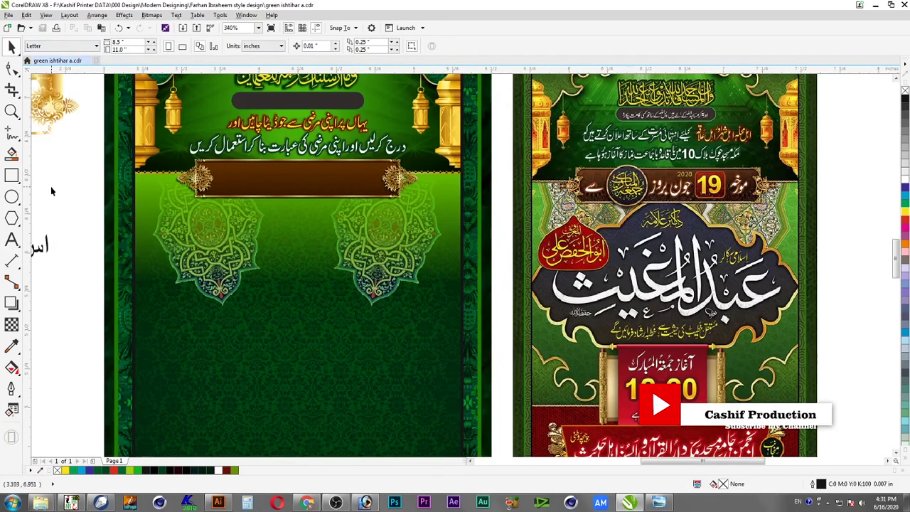
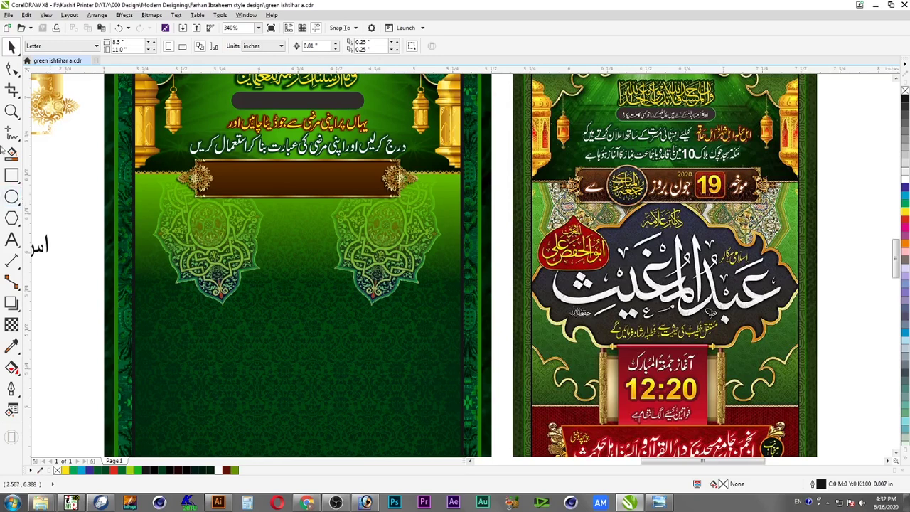
Inside the background PowerClip, drag the green overlay's transparency start node higher
{"action": "left_click", "coordinate": [302, 241]}
{"action": "double_click", "coordinate": [328, 237]}
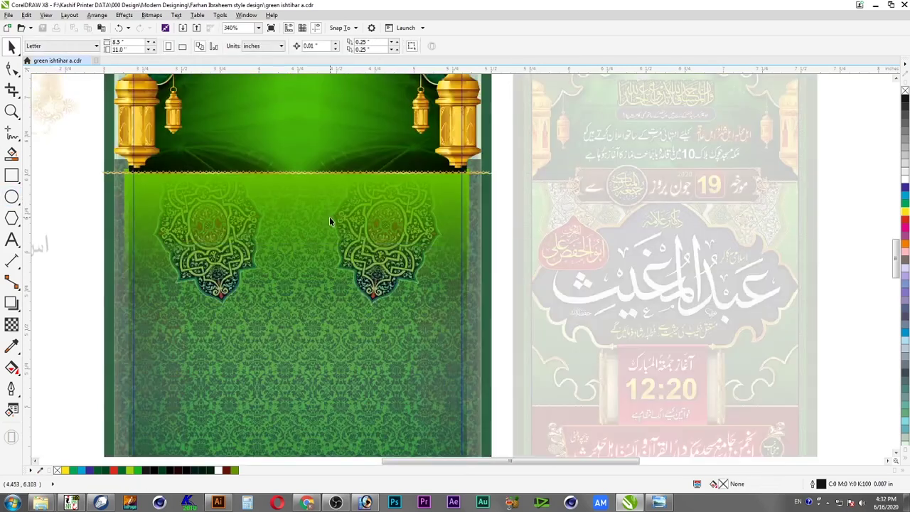
{"action": "left_click_drag", "start_coordinate": [296, 168], "coordinate": [297, 130]}
{"action": "key", "text": "space"}
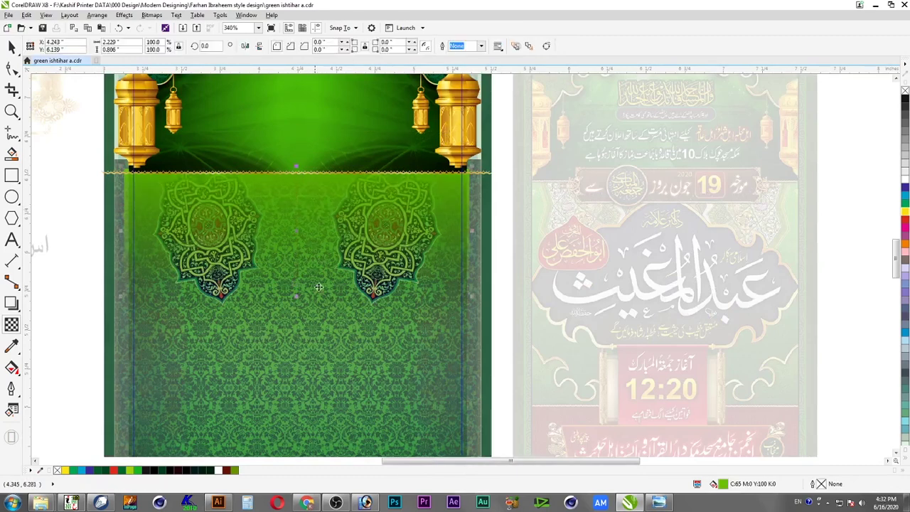
{"action": "key", "text": "space"}
{"action": "key", "text": "space"}
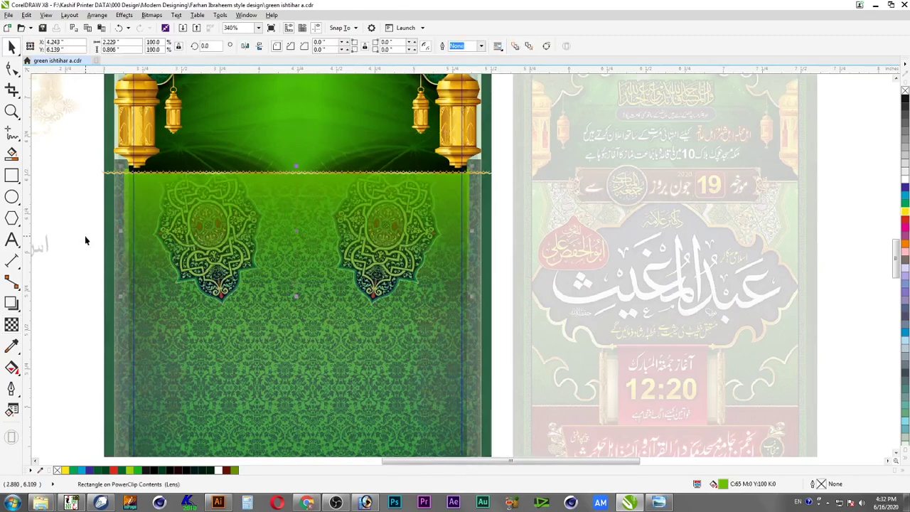
{"action": "left_click", "coordinate": [85, 238], "text": "ctrl"}
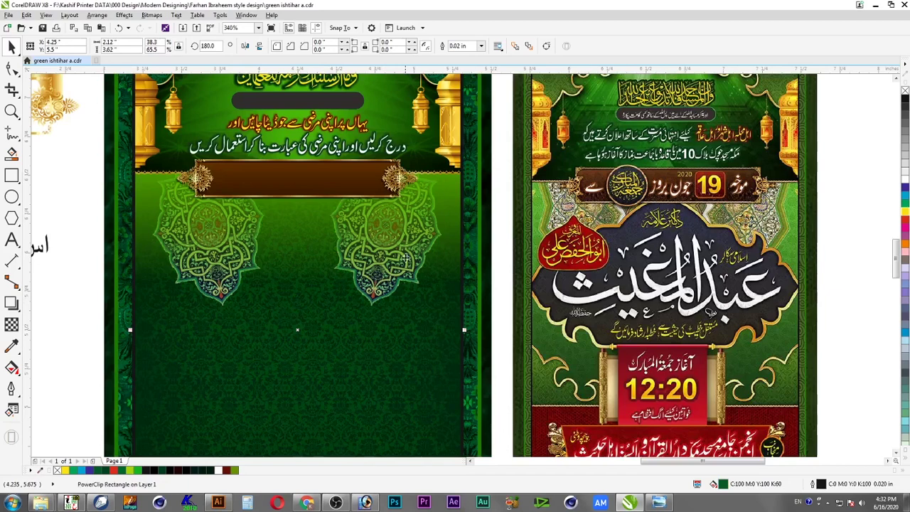
Reselect the green overlay inside the PowerClip, check its transparency, and finish editing
{"action": "left_click", "coordinate": [406, 257], "text": "ctrl"}
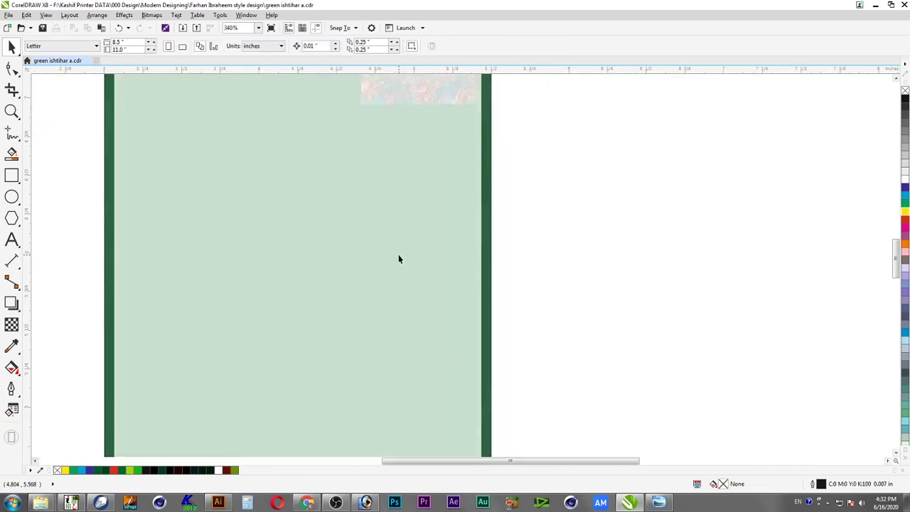
{"action": "left_click", "coordinate": [400, 258], "text": "ctrl"}
{"action": "left_click", "coordinate": [402, 242], "text": "ctrl"}
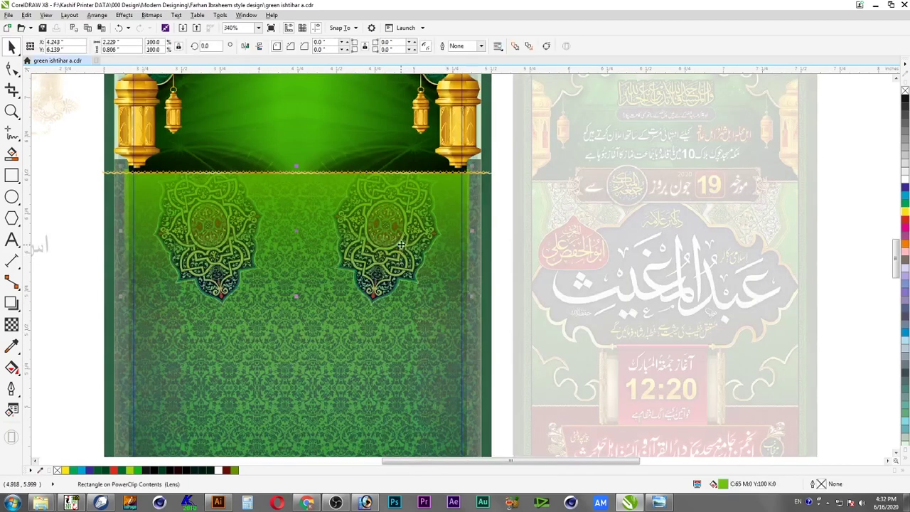
{"action": "left_click", "coordinate": [402, 245], "text": "ctrl"}
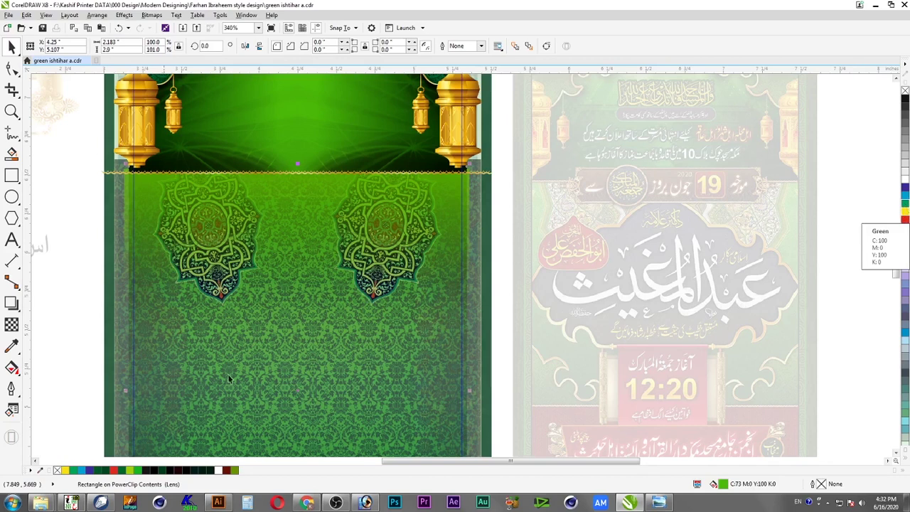
{"action": "left_click", "coordinate": [11, 325]}
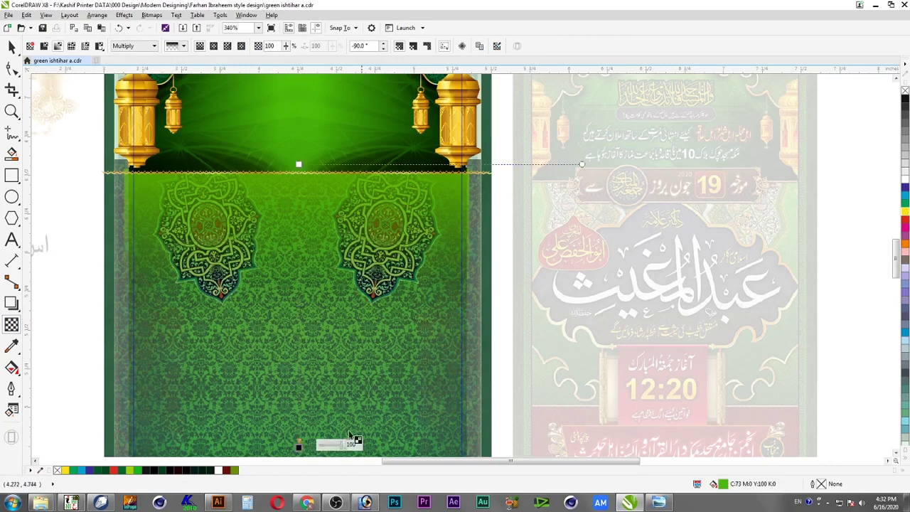
{"action": "key", "text": "space"}
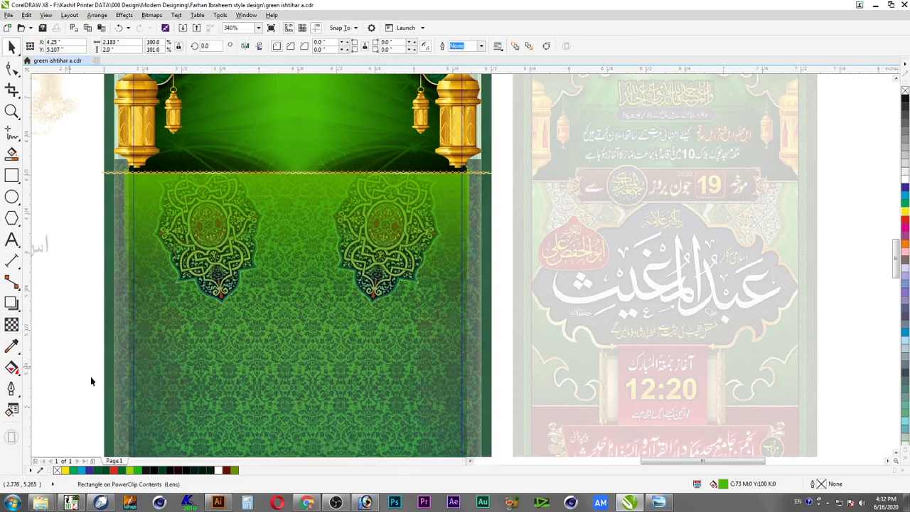
{"action": "left_click", "coordinate": [386, 382], "text": "ctrl"}
{"action": "scroll", "coordinate": [388, 375], "scroll_direction": "down", "scroll_amount": 3}
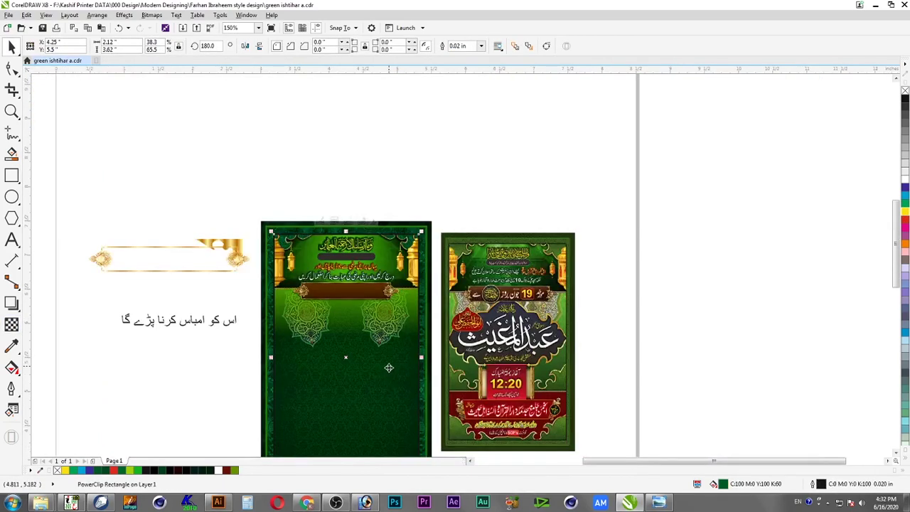
Save the document and enter the background PowerClip for editing
{"action": "left_click_drag", "start_coordinate": [608, 207], "coordinate": [228, 396]}
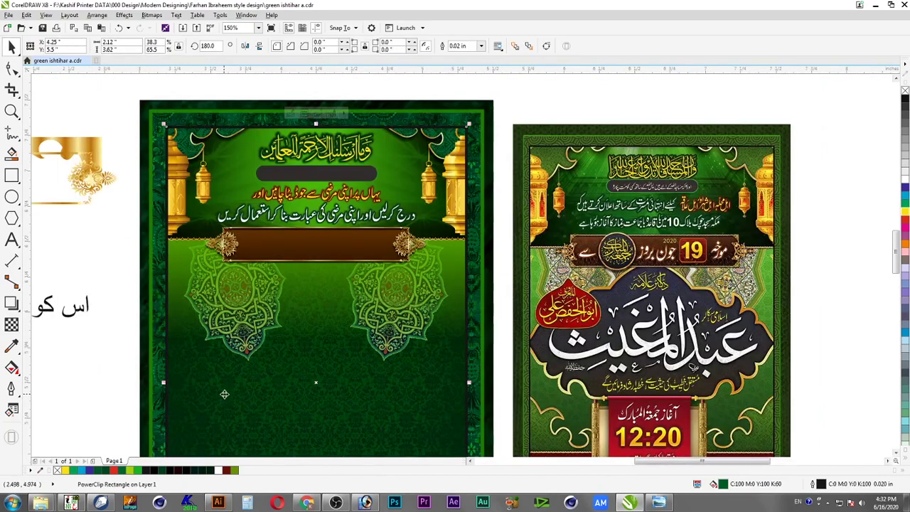
{"action": "left_click", "coordinate": [42, 28]}
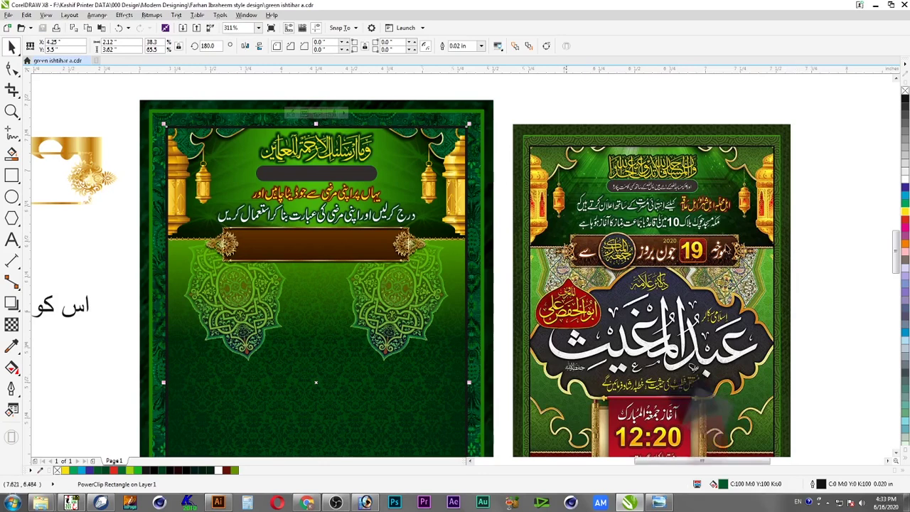
{"action": "left_click", "coordinate": [440, 297]}
{"action": "left_click", "coordinate": [440, 297], "text": "ctrl"}
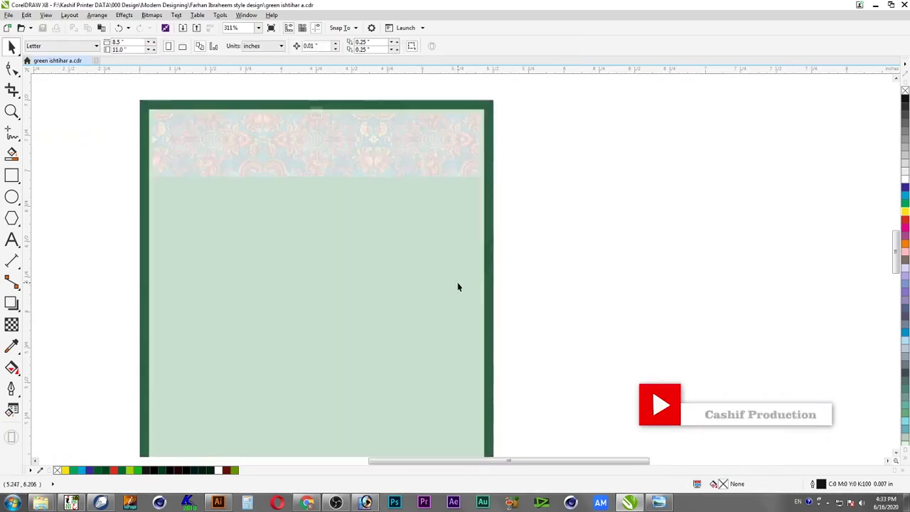
Recolour the overlay rectangle to a deeper green from the palette
{"action": "left_click", "coordinate": [907, 204]}
{"action": "left_click", "coordinate": [906, 212], "text": "ctrl"}
{"action": "left_click", "coordinate": [906, 211], "text": "ctrl"}
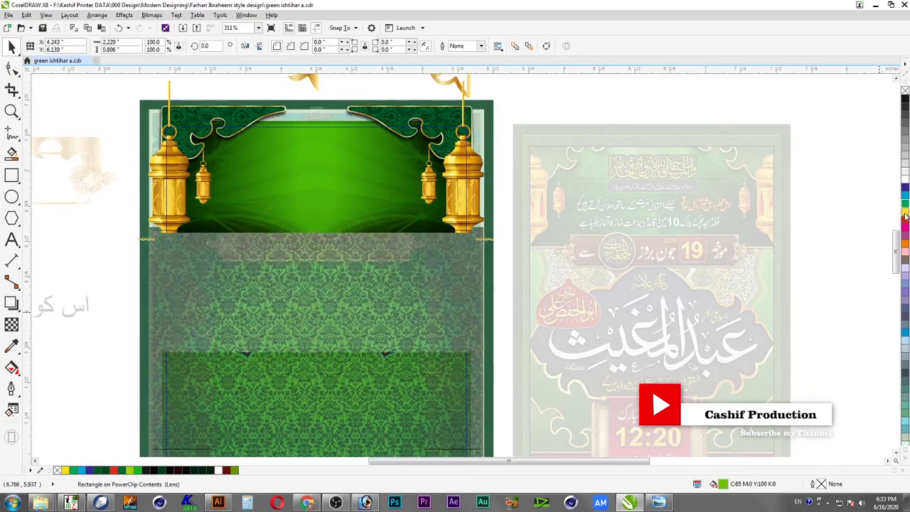
{"action": "left_click", "coordinate": [767, 104], "text": "ctrl"}
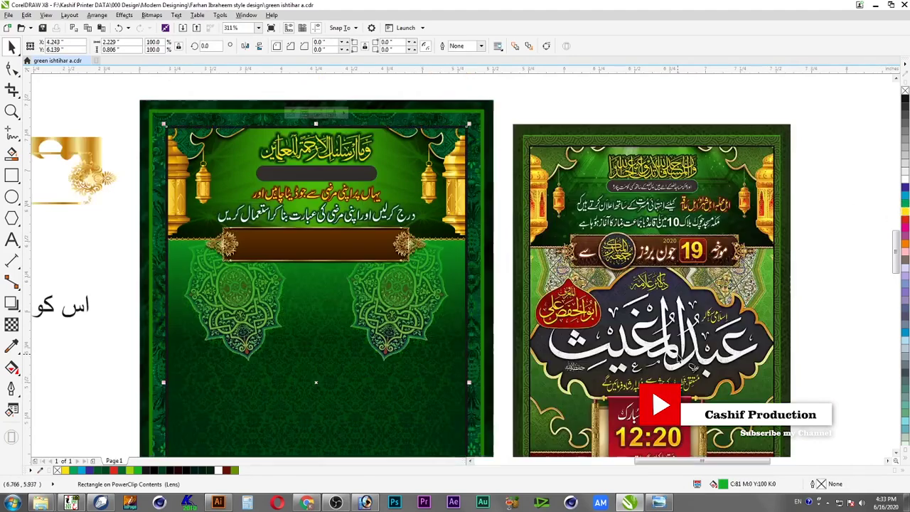
Save again and zoom into the reference poster's name panel
{"action": "left_click_drag", "start_coordinate": [128, 218], "coordinate": [791, 411]}
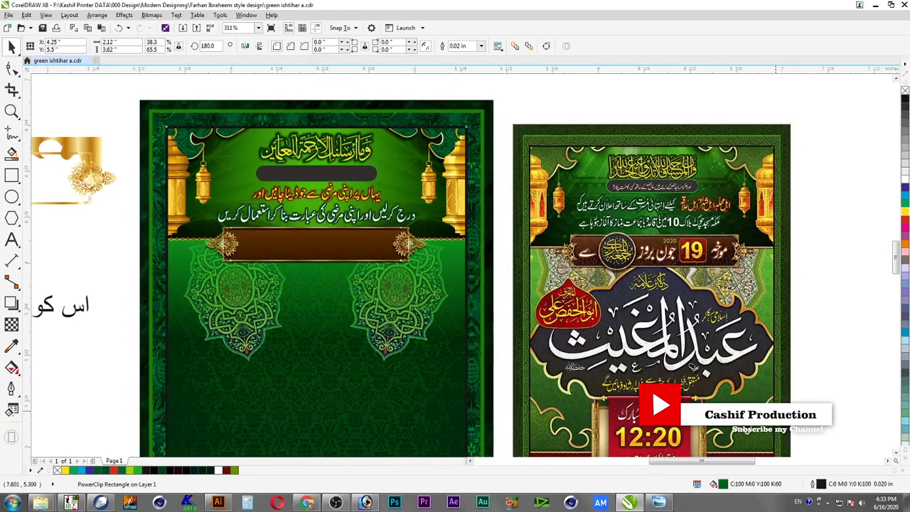
{"action": "left_click", "coordinate": [42, 29]}
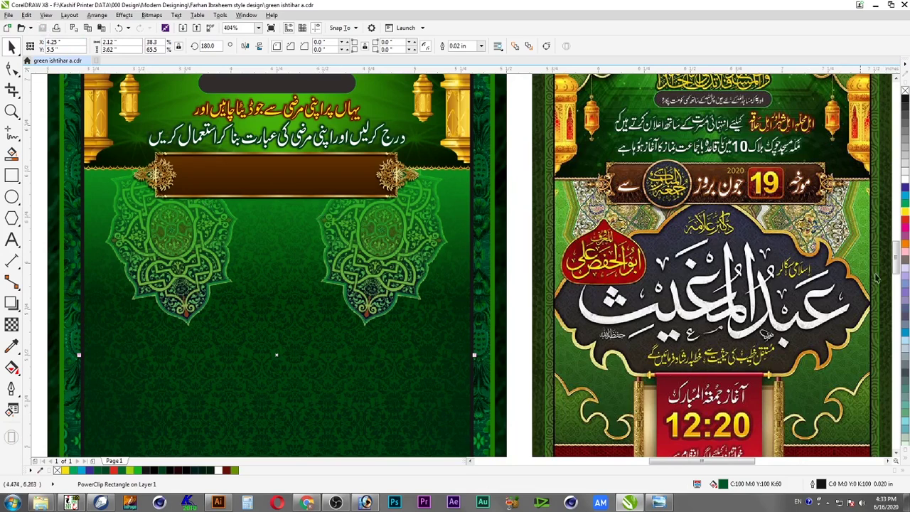
{"action": "key", "text": "F2"}
{"action": "left_click_drag", "start_coordinate": [667, 170], "coordinate": [810, 401]}
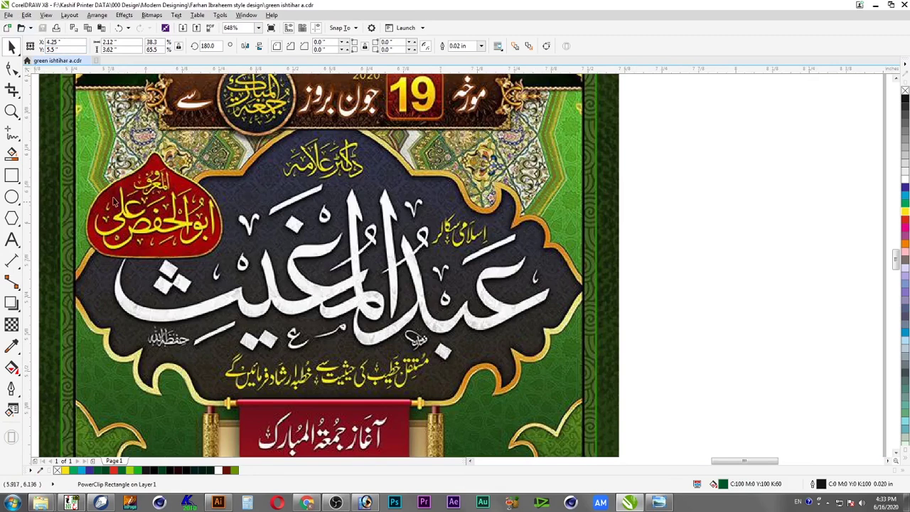
Discard a freehand attempt and draw a 3-point curve along the panel's gold border
{"action": "left_click", "coordinate": [13, 134]}
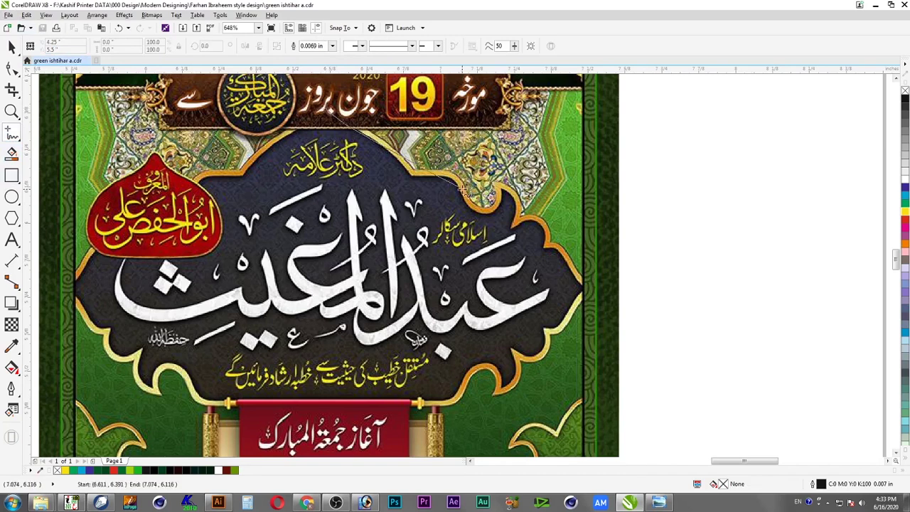
{"action": "left_click_drag", "start_coordinate": [388, 146], "coordinate": [464, 195]}
{"action": "key", "text": "ctrl+z"}
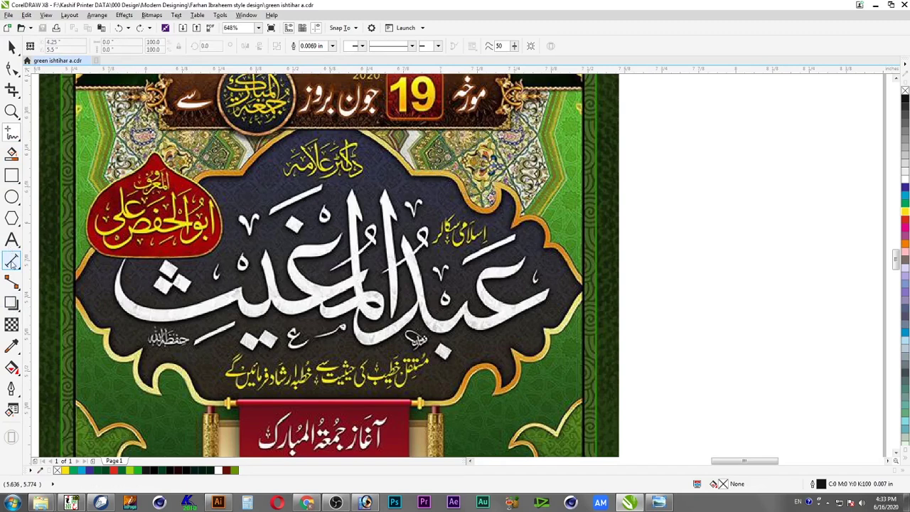
{"action": "left_click", "coordinate": [11, 133]}
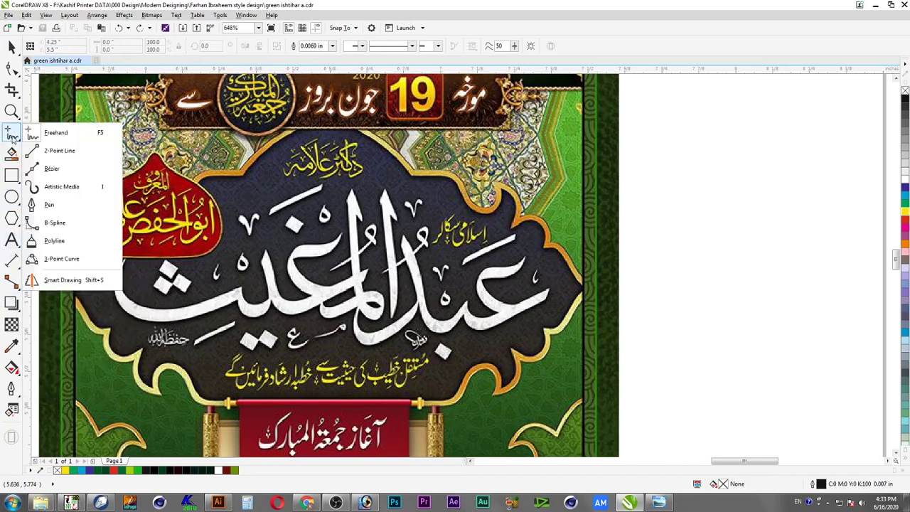
{"action": "left_click", "coordinate": [66, 258]}
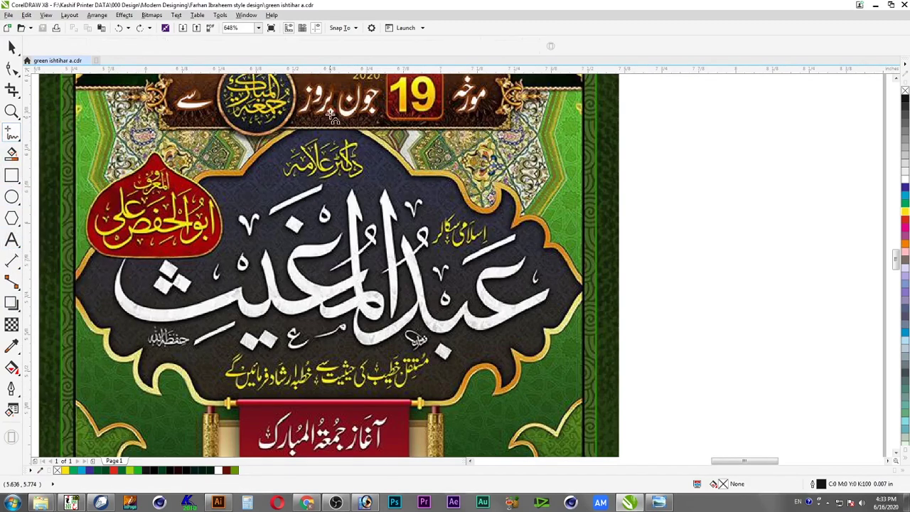
{"action": "left_click_drag", "start_coordinate": [329, 110], "coordinate": [383, 146]}
{"action": "left_click", "coordinate": [415, 175]}
{"action": "left_click_drag", "start_coordinate": [414, 175], "coordinate": [463, 191]}
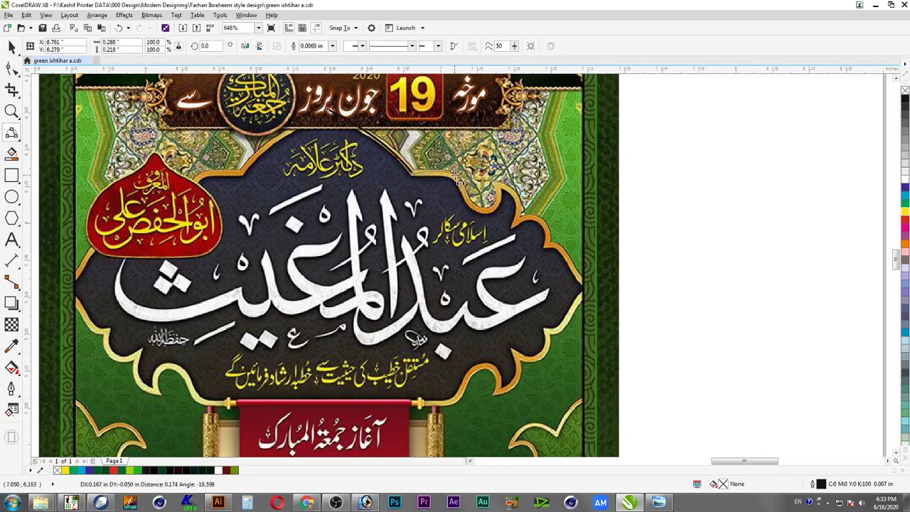
{"action": "left_click", "coordinate": [454, 176]}
Reshape the curve's nodes with the Shape tool so it hugs the gold border
{"action": "key", "text": "F2"}
{"action": "left_click_drag", "start_coordinate": [378, 144], "coordinate": [576, 260]}
{"action": "left_click", "coordinate": [12, 67]}
{"action": "left_click", "coordinate": [402, 196]}
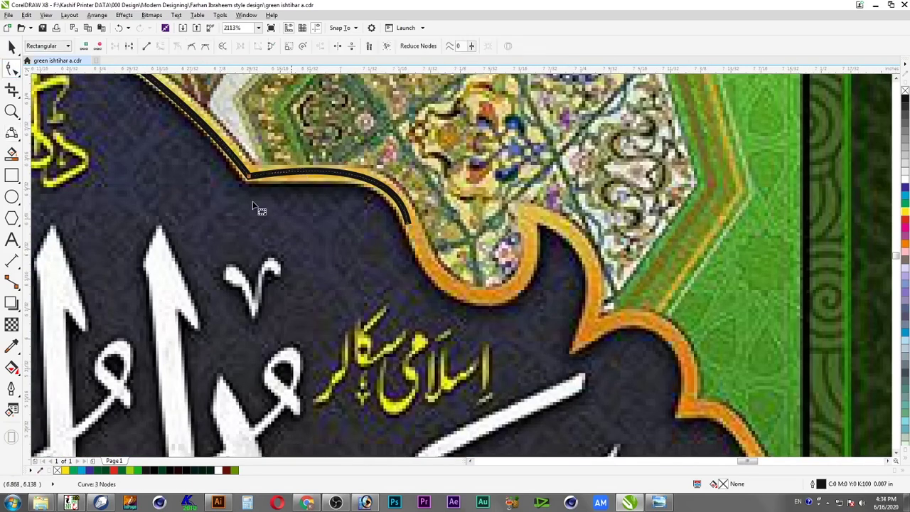
{"action": "scroll", "coordinate": [192, 265], "scroll_direction": "up", "scroll_amount": 2}
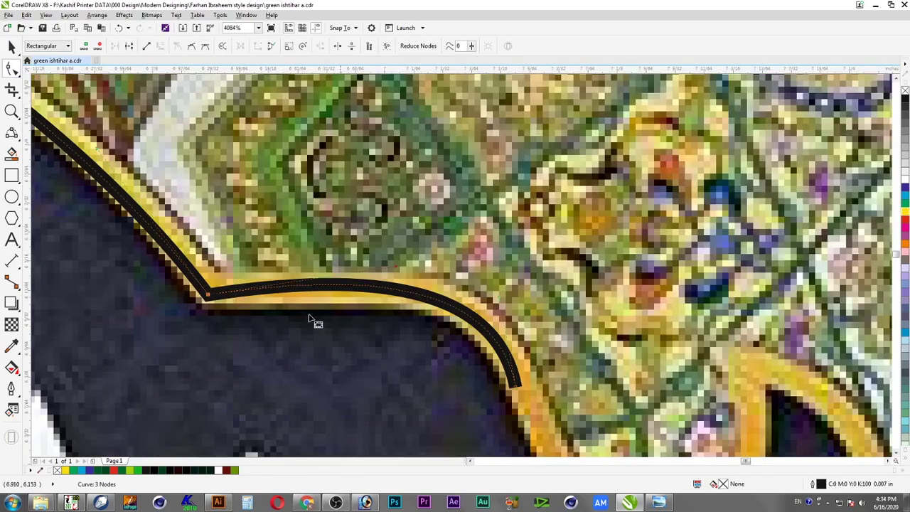
{"action": "left_click_drag", "start_coordinate": [396, 267], "coordinate": [479, 283]}
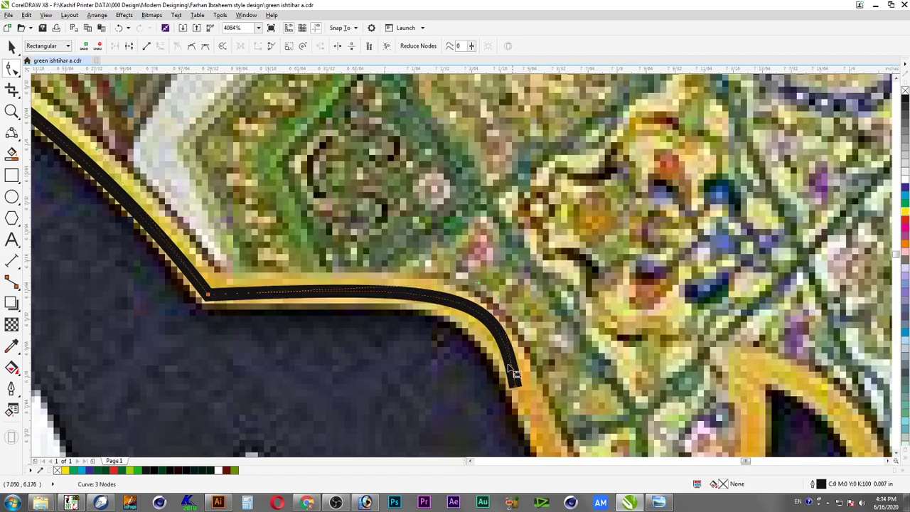
{"action": "left_click_drag", "start_coordinate": [516, 389], "coordinate": [521, 385]}
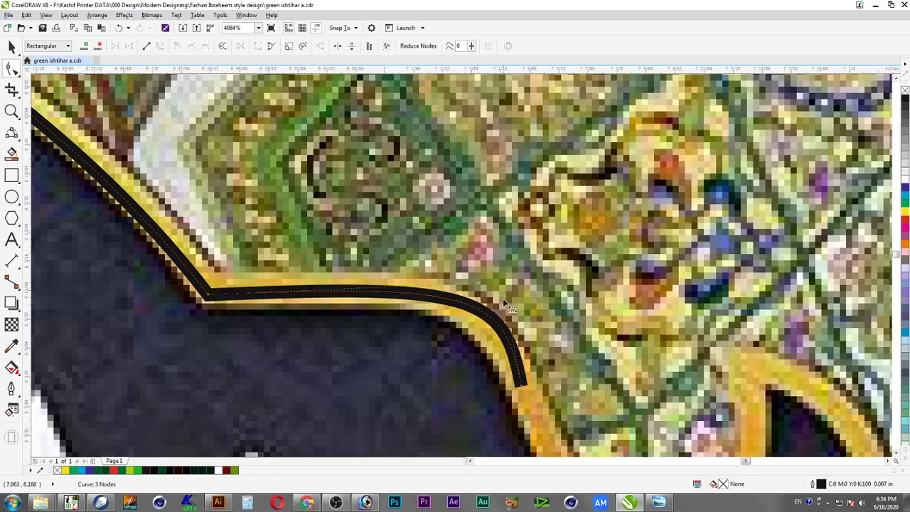
{"action": "left_click_drag", "start_coordinate": [509, 304], "coordinate": [469, 288]}
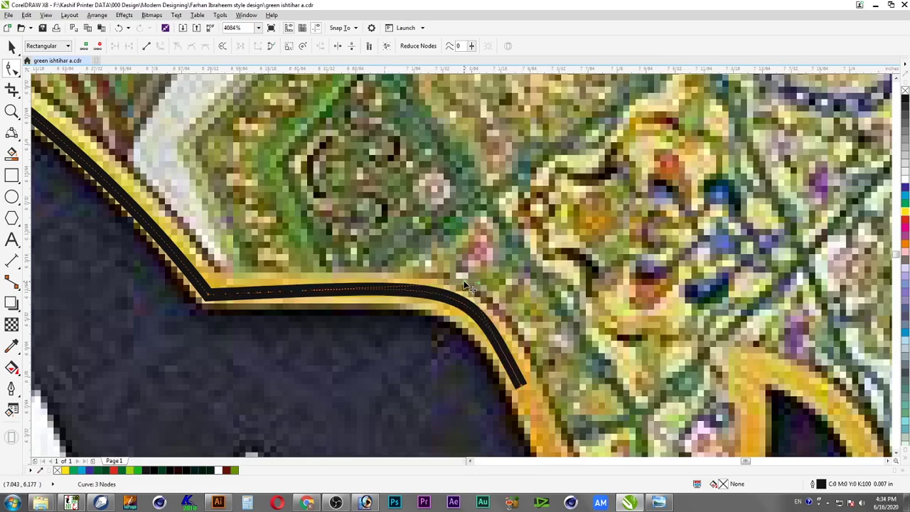
{"action": "key", "text": "space"}
Save the document
{"action": "scroll", "coordinate": [480, 306], "scroll_direction": "down", "scroll_amount": 4}
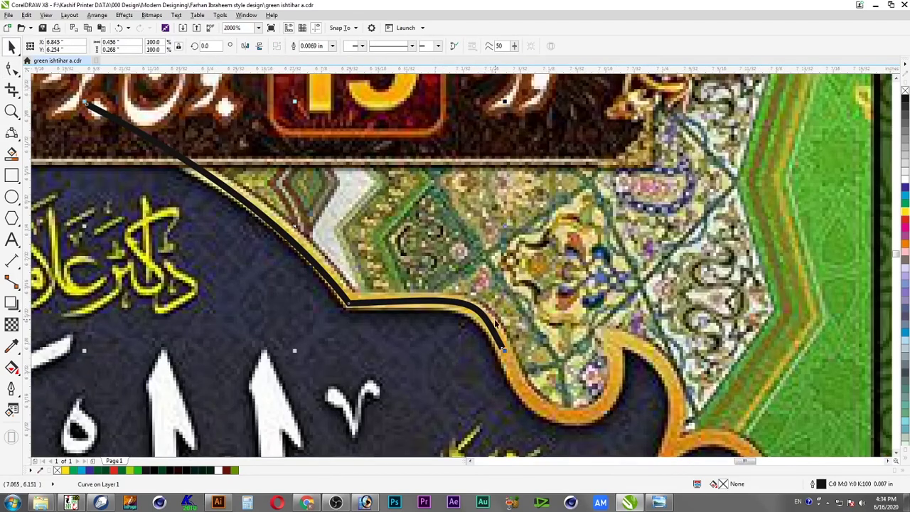
{"action": "scroll", "coordinate": [419, 308], "scroll_direction": "up", "scroll_amount": 3}
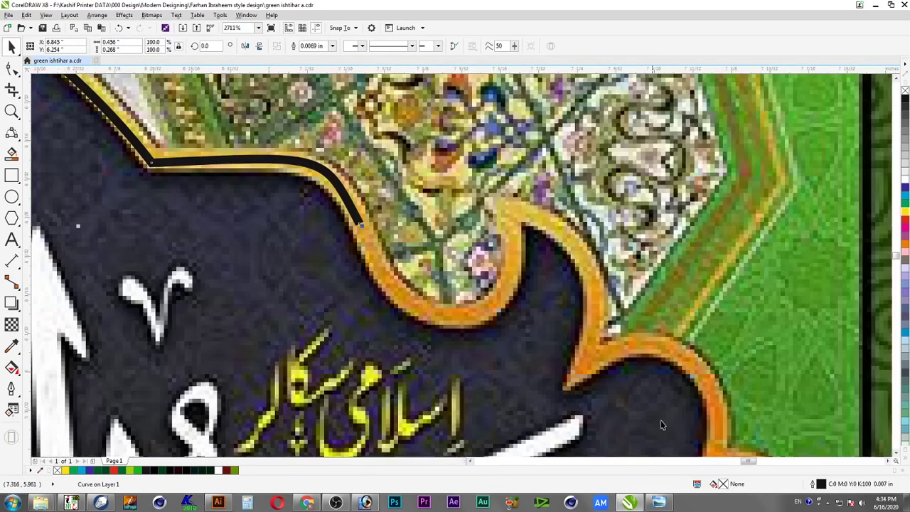
{"action": "left_click", "coordinate": [42, 27]}
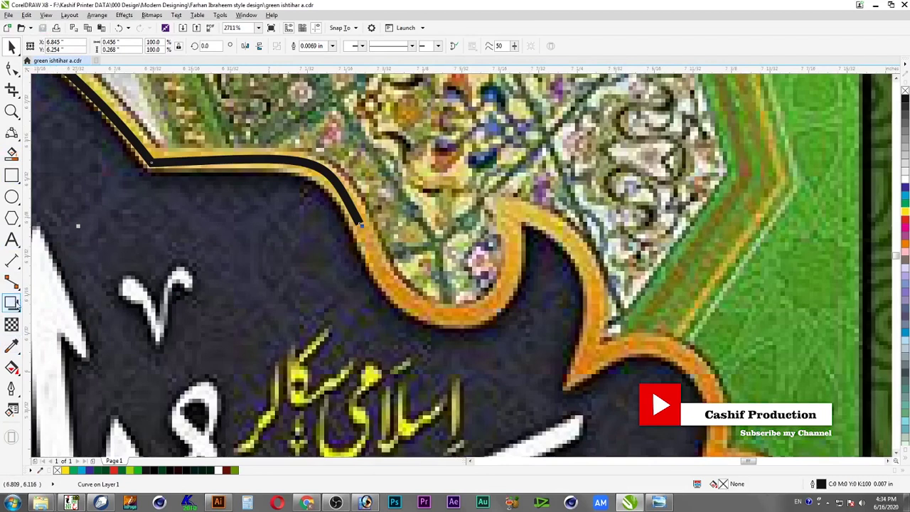
Continue tracing the line along the gold frame edge around the next scallops
{"action": "left_click", "coordinate": [12, 133]}
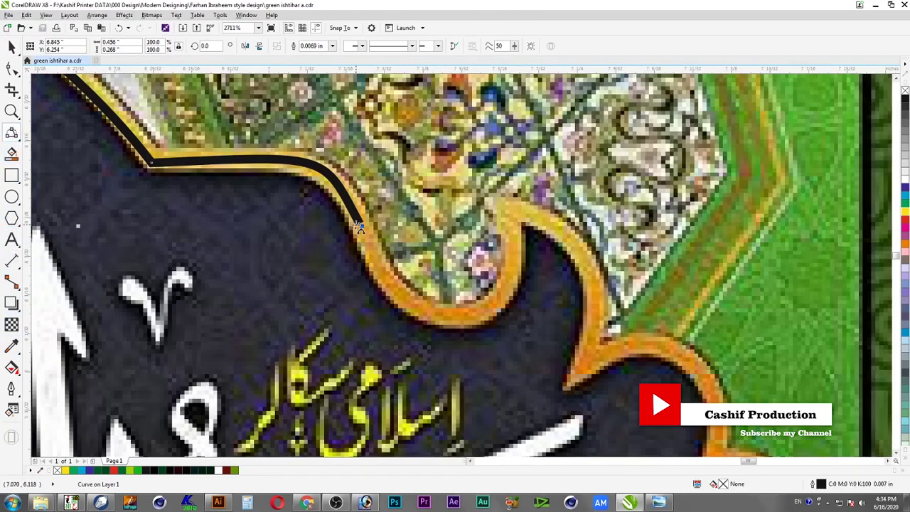
{"action": "left_click", "coordinate": [361, 227]}
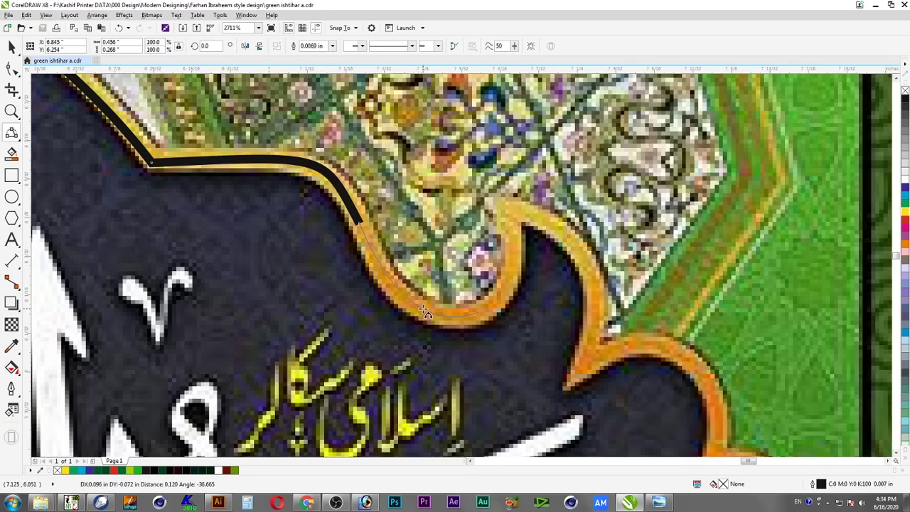
{"action": "left_click", "coordinate": [480, 316]}
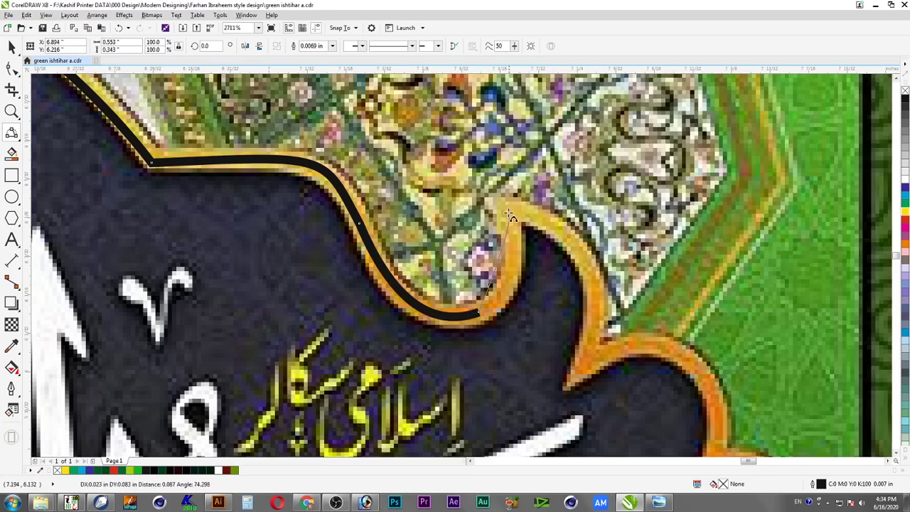
{"action": "left_click", "coordinate": [508, 280]}
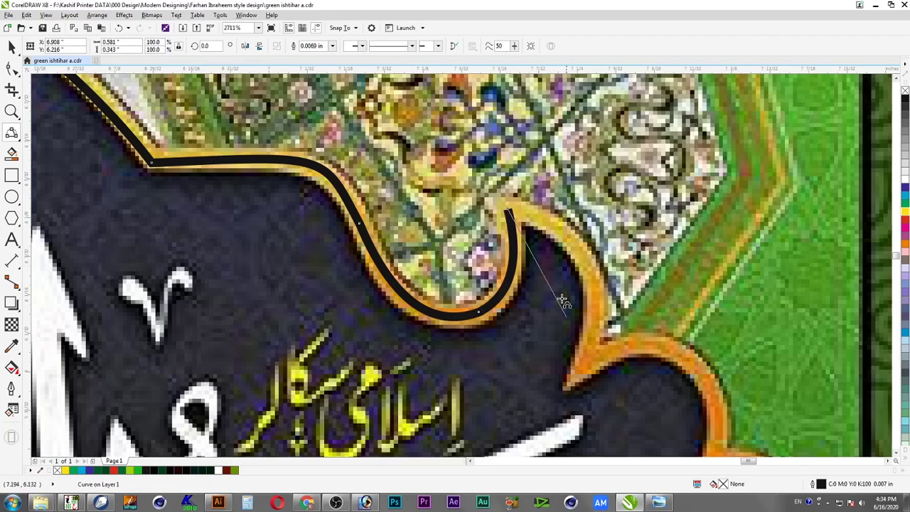
{"action": "left_click", "coordinate": [582, 368]}
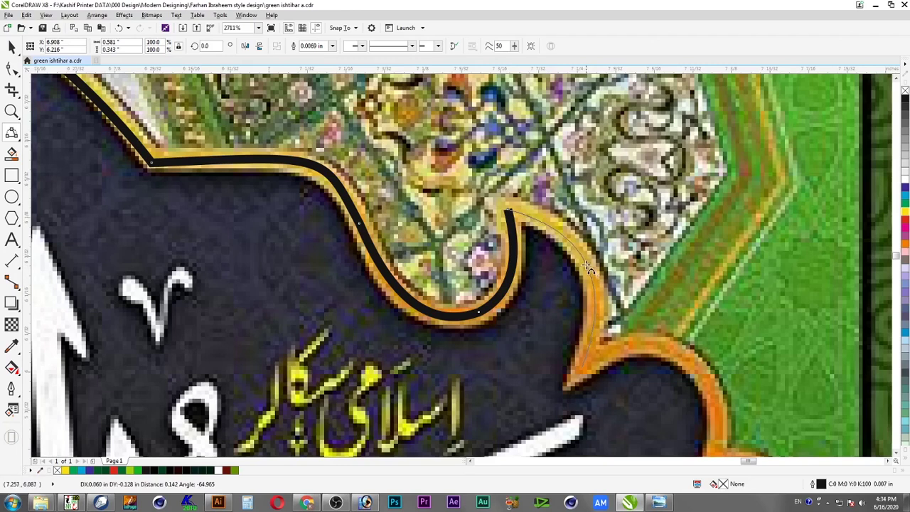
{"action": "left_click_drag", "start_coordinate": [587, 267], "coordinate": [598, 331]}
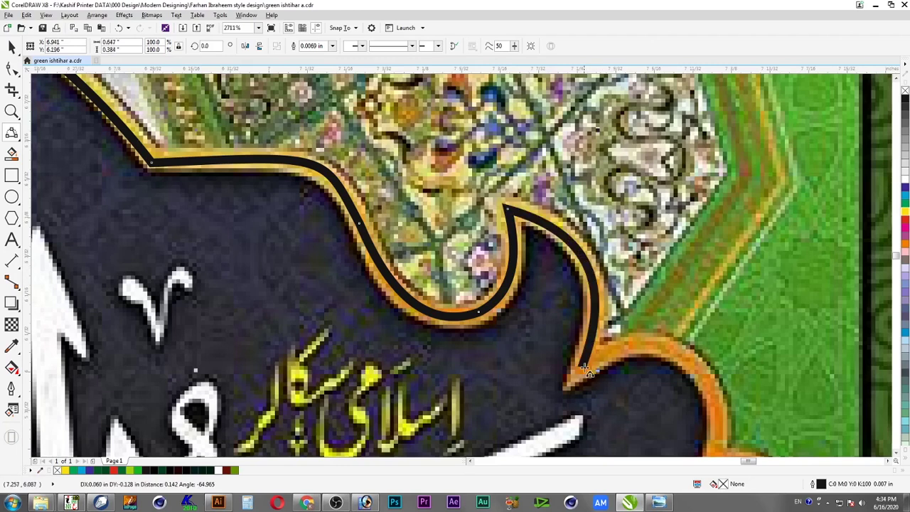
{"action": "scroll", "coordinate": [718, 402], "scroll_direction": "down", "scroll_amount": 1}
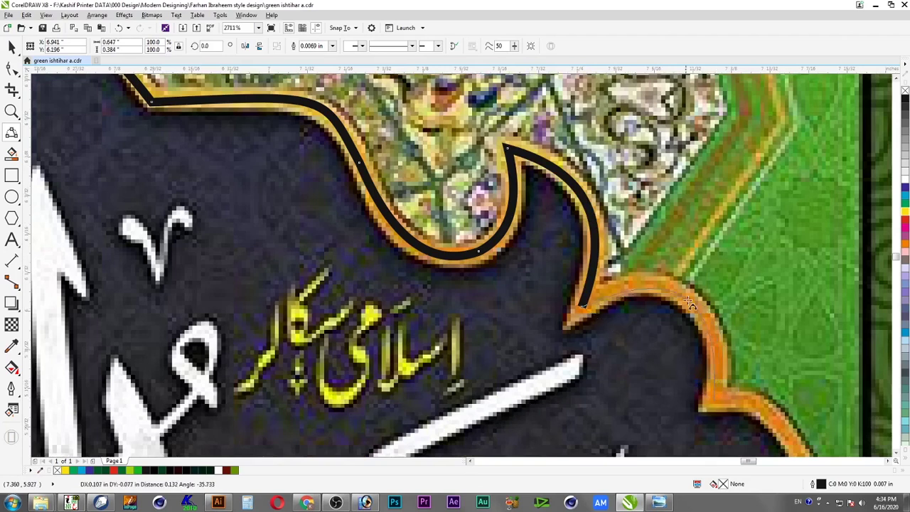
{"action": "left_click", "coordinate": [715, 402]}
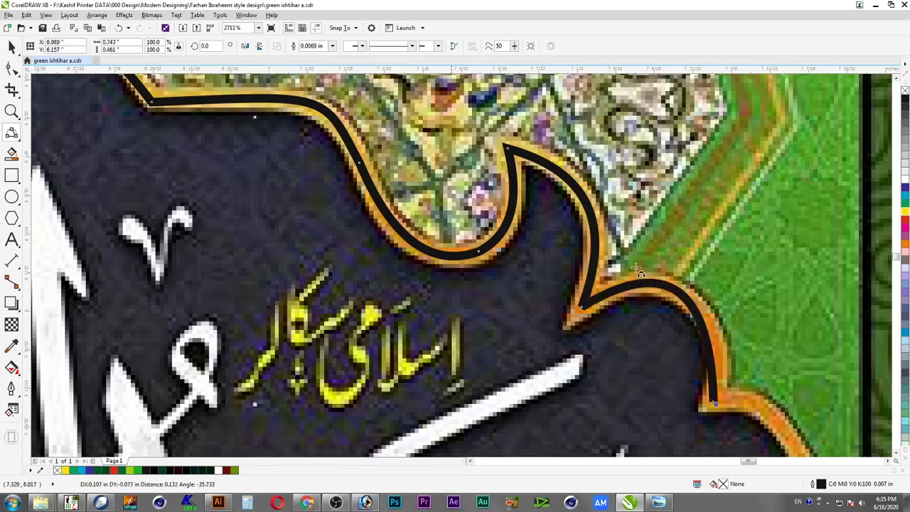
Refine the newly traced segments with the Shape tool (F10) to fit the border
{"action": "key", "text": "F10"}
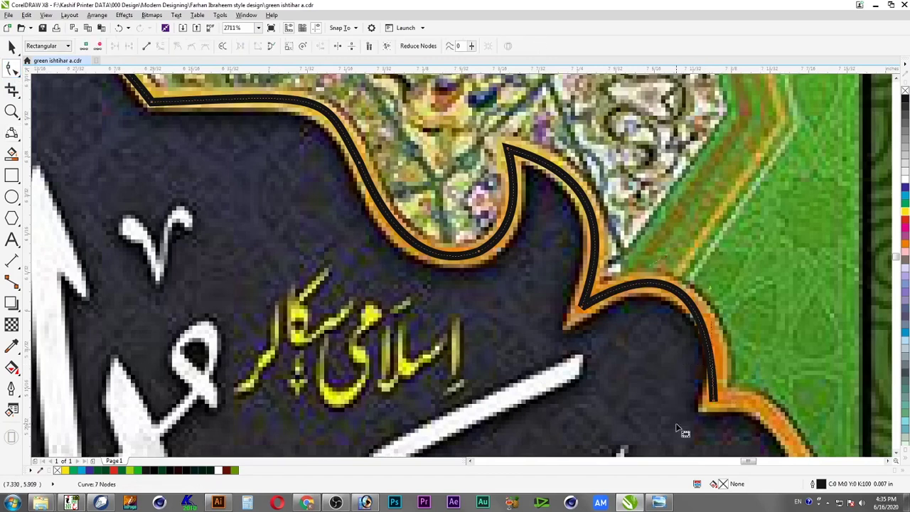
{"action": "left_click_drag", "start_coordinate": [710, 287], "coordinate": [742, 319]}
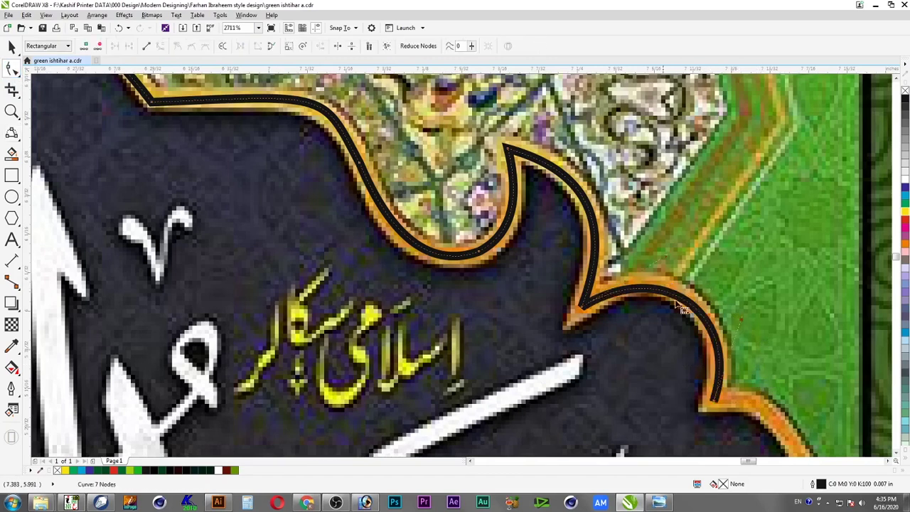
{"action": "left_click_drag", "start_coordinate": [667, 257], "coordinate": [666, 246]}
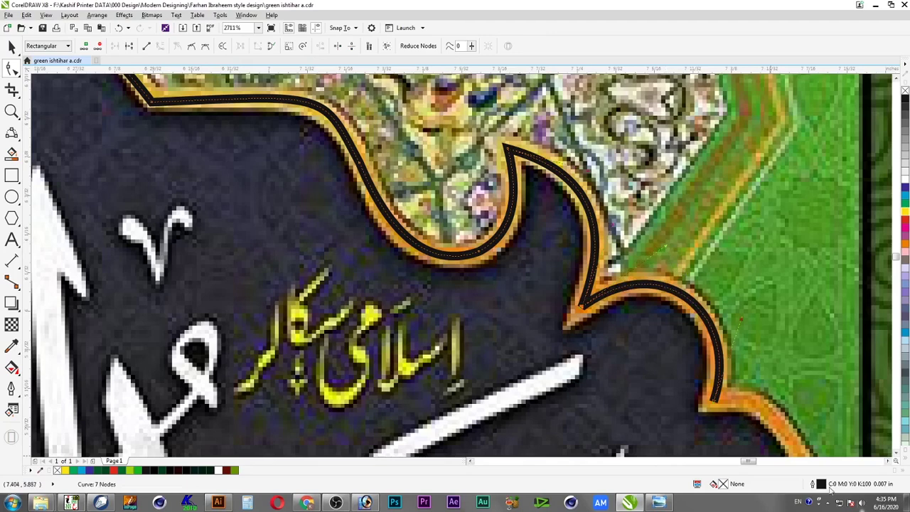
{"action": "left_click", "coordinate": [889, 462]}
{"action": "left_click", "coordinate": [889, 462]}
{"action": "left_click", "coordinate": [897, 453]}
{"action": "left_click", "coordinate": [897, 453]}
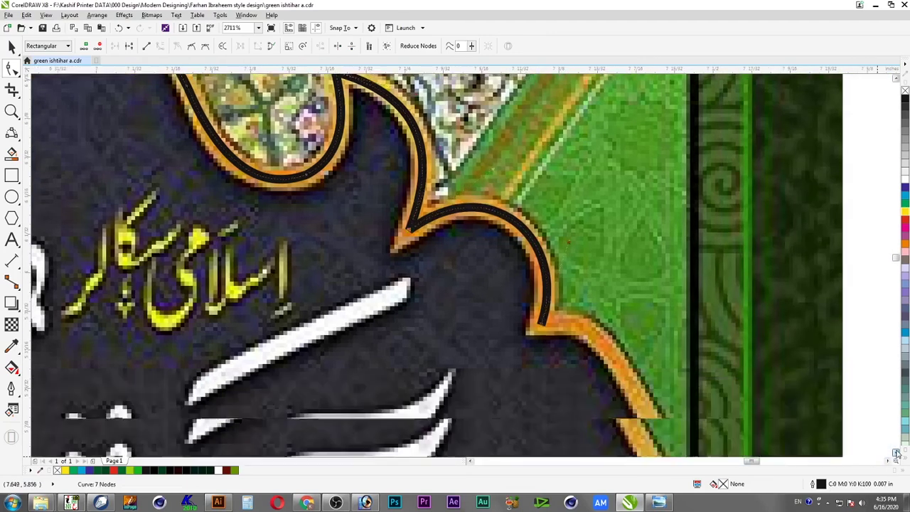
{"action": "left_click", "coordinate": [896, 454]}
{"action": "left_click", "coordinate": [897, 453]}
{"action": "left_click", "coordinate": [897, 453]}
{"action": "left_click", "coordinate": [897, 453]}
{"action": "left_click", "coordinate": [897, 453]}
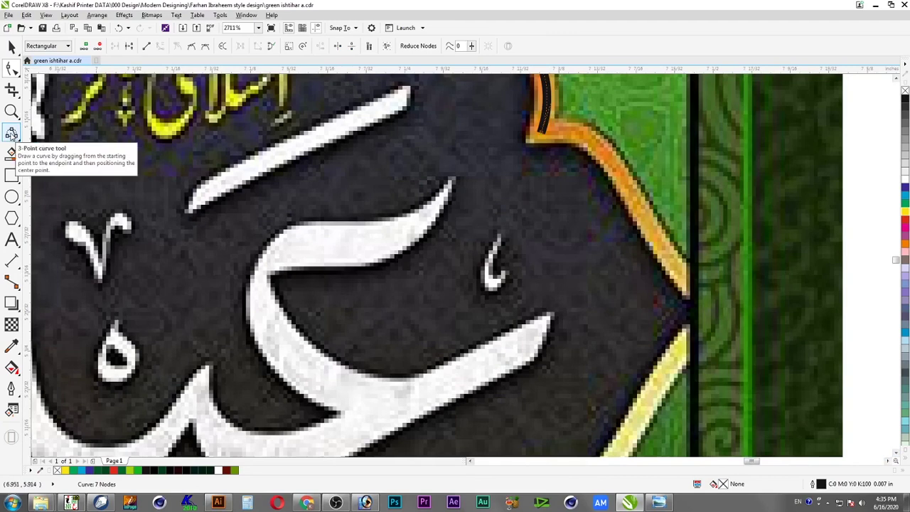
Add a 3-point curved segment past the corner, bending down beyond the border
{"action": "left_click", "coordinate": [11, 134]}
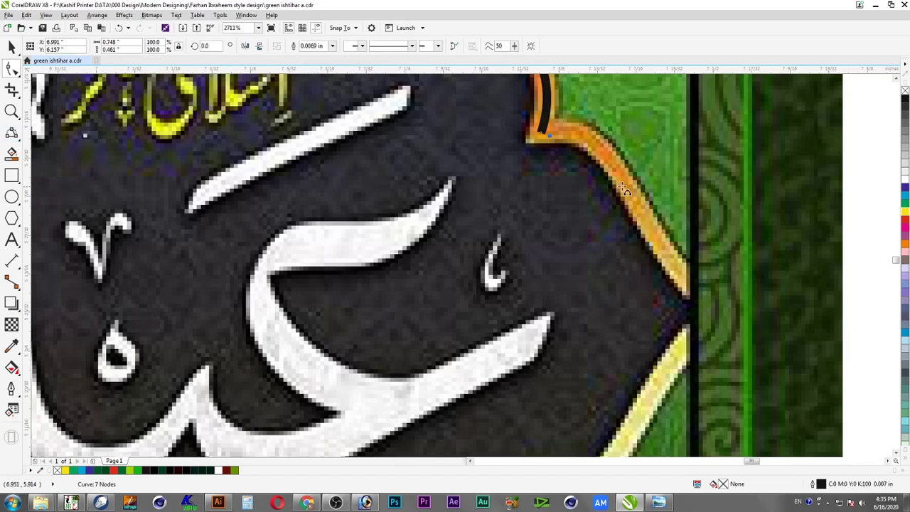
{"action": "left_click_drag", "start_coordinate": [541, 136], "coordinate": [653, 232]}
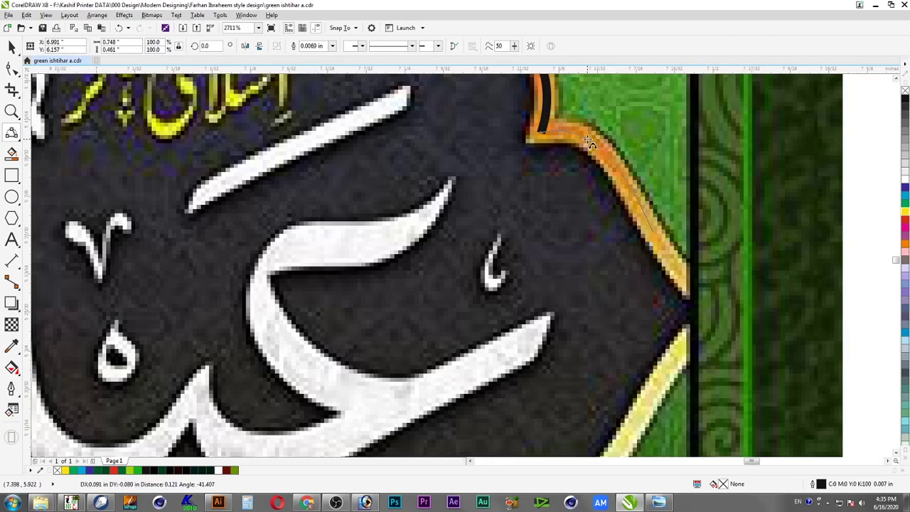
{"action": "left_click", "coordinate": [589, 140]}
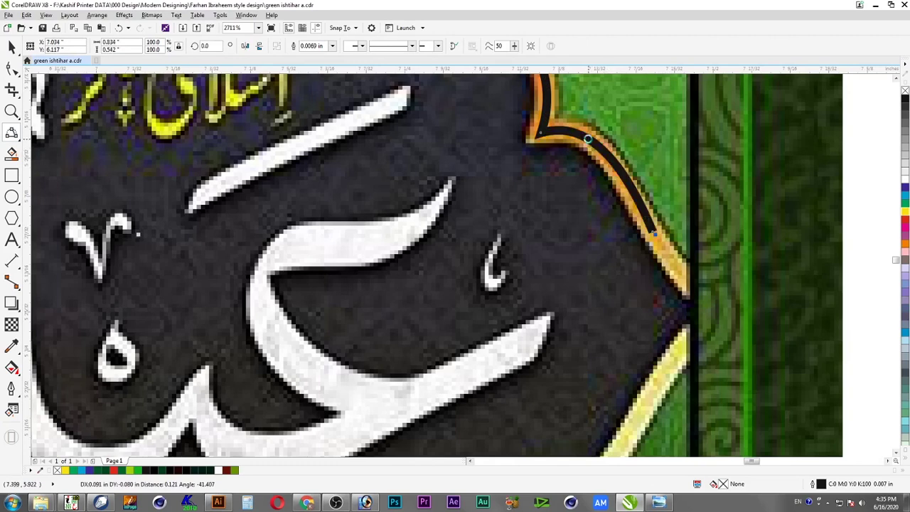
{"action": "left_click", "coordinate": [653, 234]}
{"action": "left_click_drag", "start_coordinate": [759, 320], "coordinate": [713, 310]}
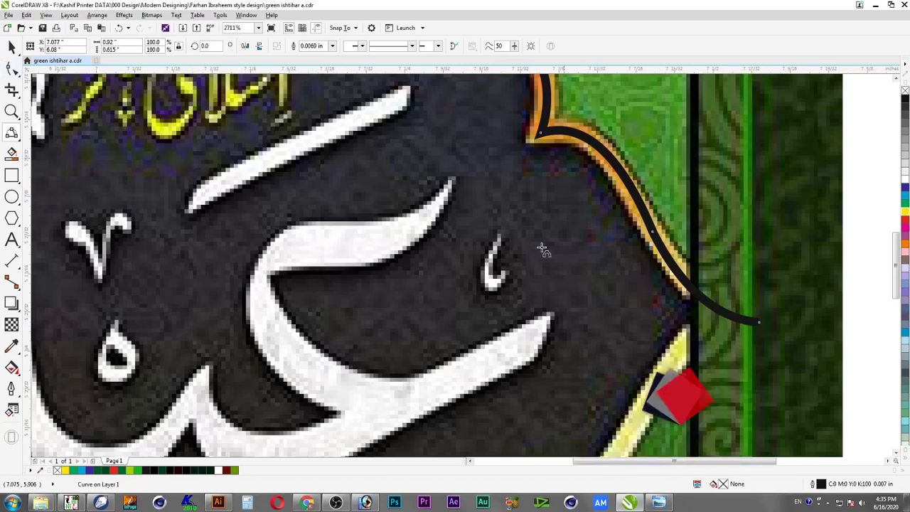
{"action": "key", "text": "F4"}
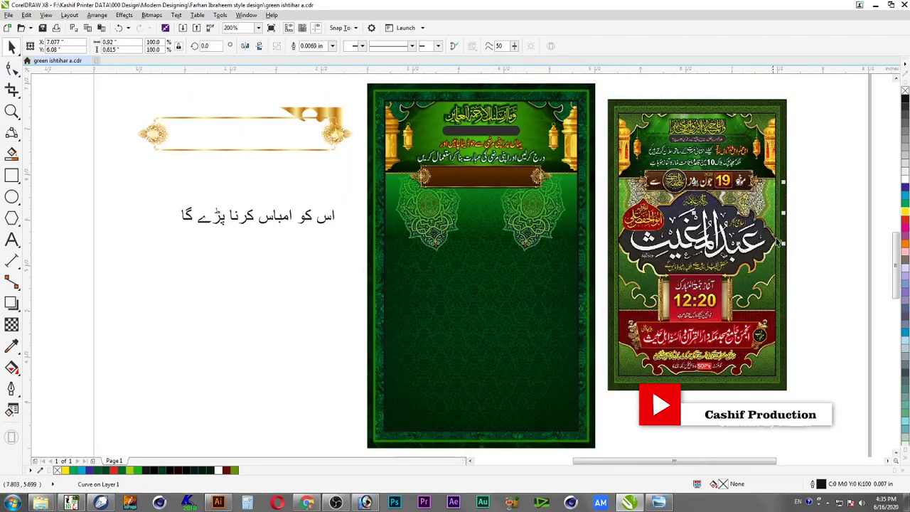
Move the scalloped curve below the Urdu note, mirror a copy downward, and combine them
{"action": "left_click_drag", "start_coordinate": [199, 249], "coordinate": [288, 309]}
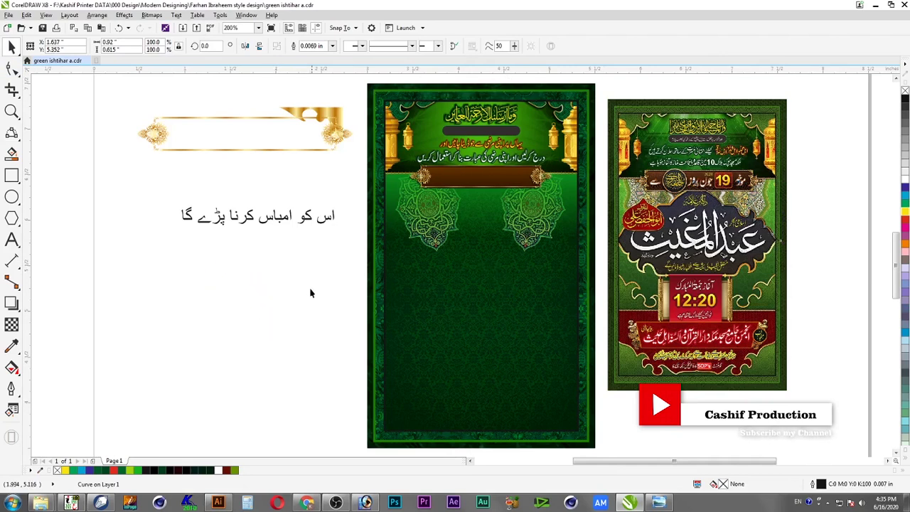
{"action": "key", "text": "F2"}
{"action": "left_click_drag", "start_coordinate": [346, 216], "coordinate": [168, 366]}
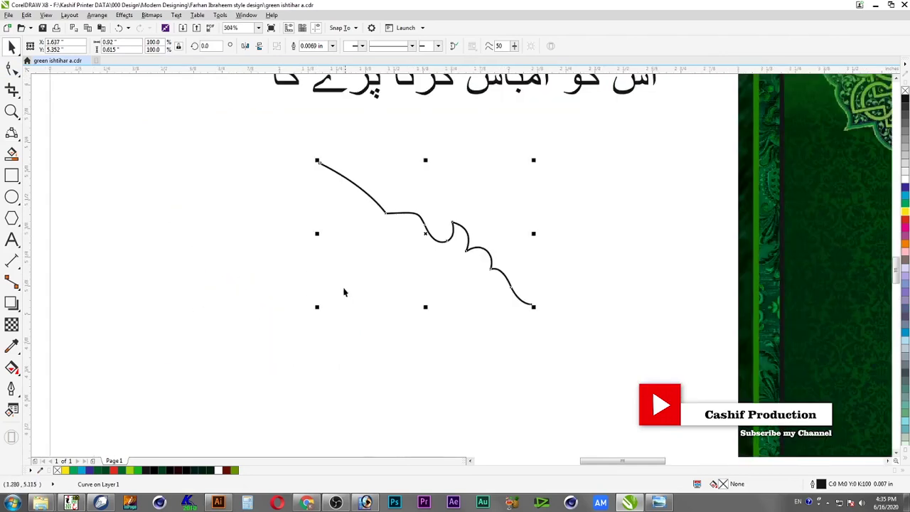
{"action": "left_click_drag", "start_coordinate": [426, 161], "coordinate": [524, 304]}
{"action": "left_click", "coordinate": [523, 304], "text": "shift"}
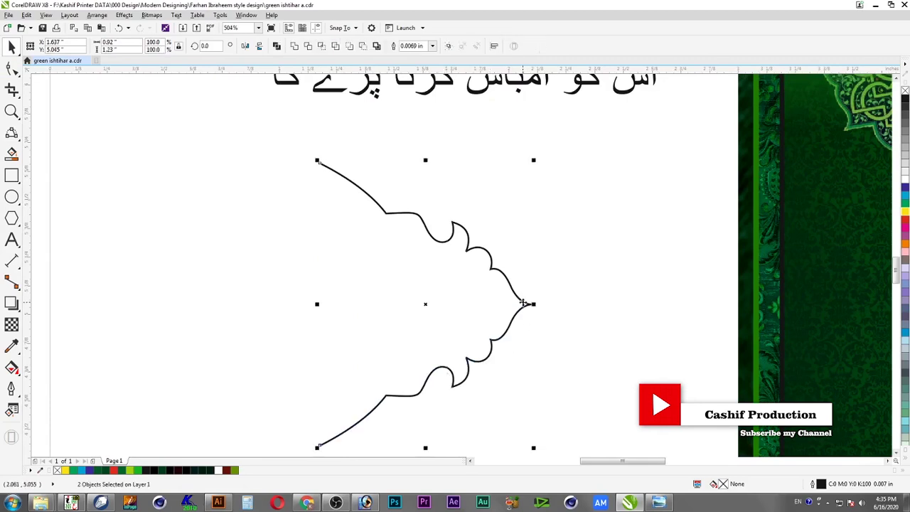
{"action": "left_click", "coordinate": [306, 46]}
Join the two nodes at the pointed tip into one 17-node curve
{"action": "key", "text": "F2"}
{"action": "left_click_drag", "start_coordinate": [601, 291], "coordinate": [514, 327]}
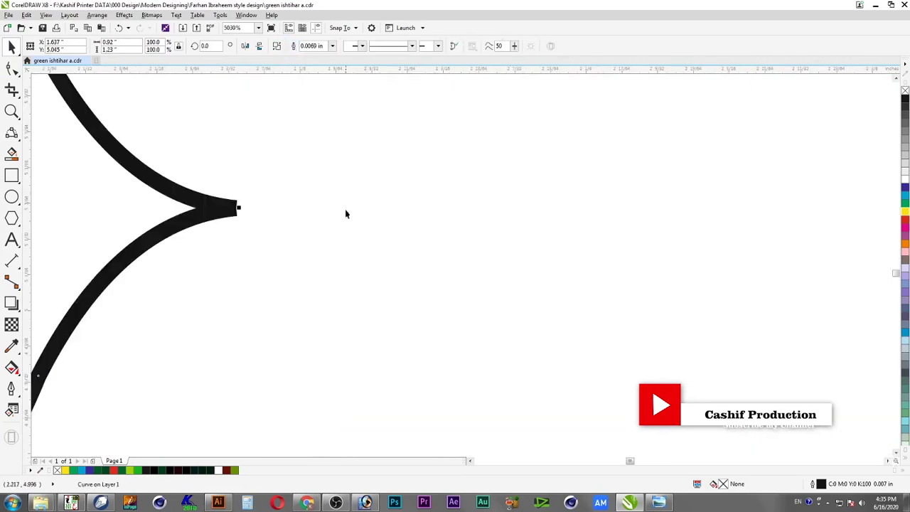
{"action": "key", "text": "F2"}
{"action": "left_click_drag", "start_coordinate": [346, 168], "coordinate": [185, 238]}
{"action": "left_click", "coordinate": [12, 69]}
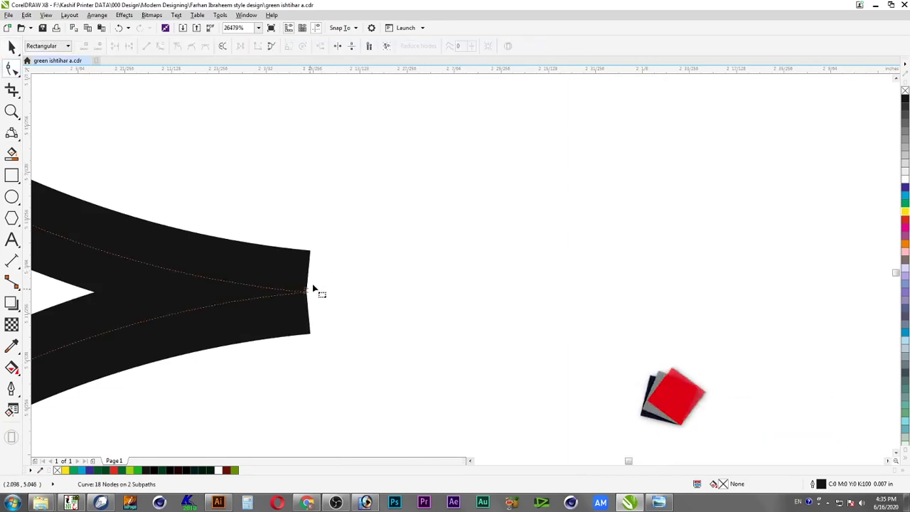
{"action": "left_click_drag", "start_coordinate": [309, 298], "coordinate": [328, 305]}
{"action": "key", "text": "space"}
{"action": "key", "text": "F4"}
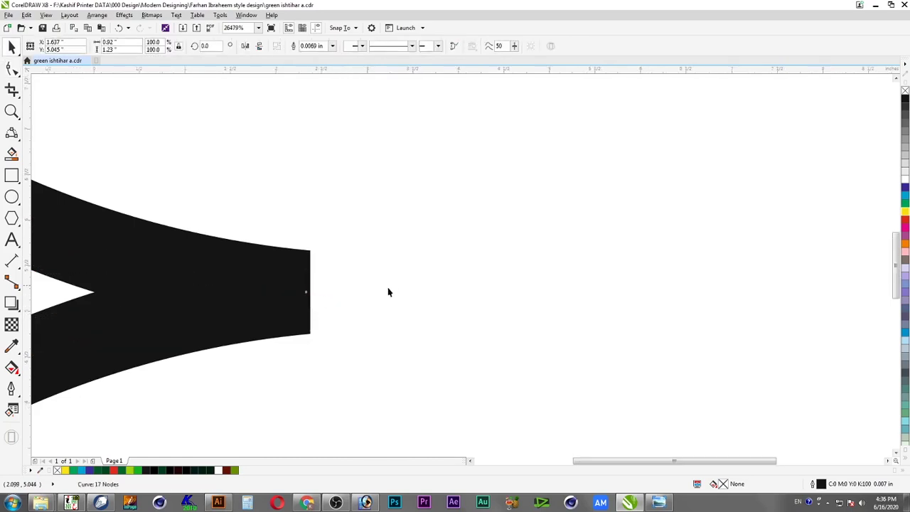
{"action": "left_click_drag", "start_coordinate": [317, 224], "coordinate": [164, 375]}
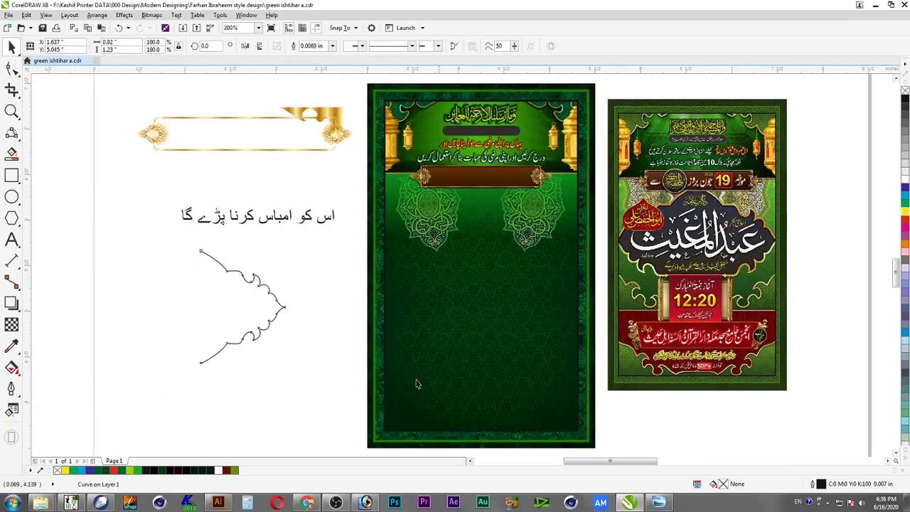
{"action": "key", "text": "shift+F2"}
Mirror a copy of the half-frame to the right, combine both halves, and adjust the top point
{"action": "left_click_drag", "start_coordinate": [641, 268], "coordinate": [300, 288]}
{"action": "right_click", "coordinate": [300, 288]}
{"action": "scroll", "coordinate": [322, 304], "scroll_direction": "down", "scroll_amount": 1}
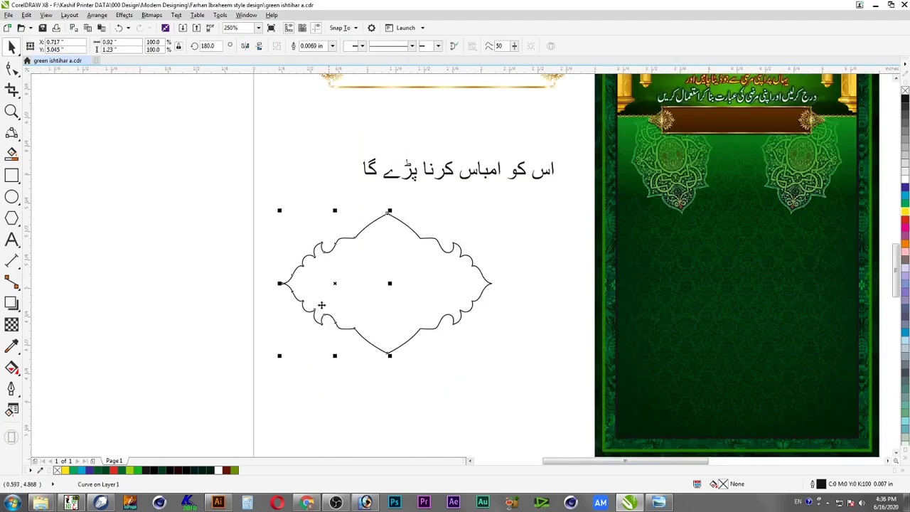
{"action": "scroll", "coordinate": [321, 304], "scroll_direction": "down", "scroll_amount": 1}
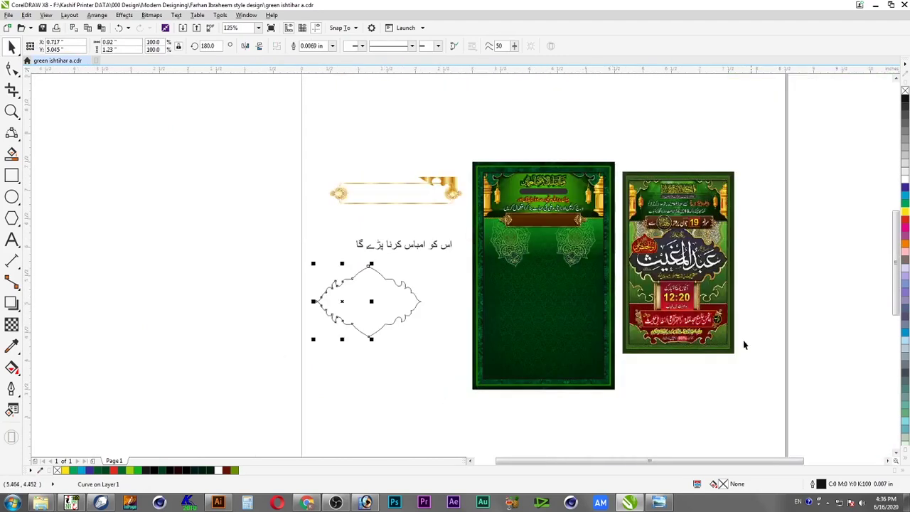
{"action": "left_click_drag", "start_coordinate": [749, 219], "coordinate": [266, 362]}
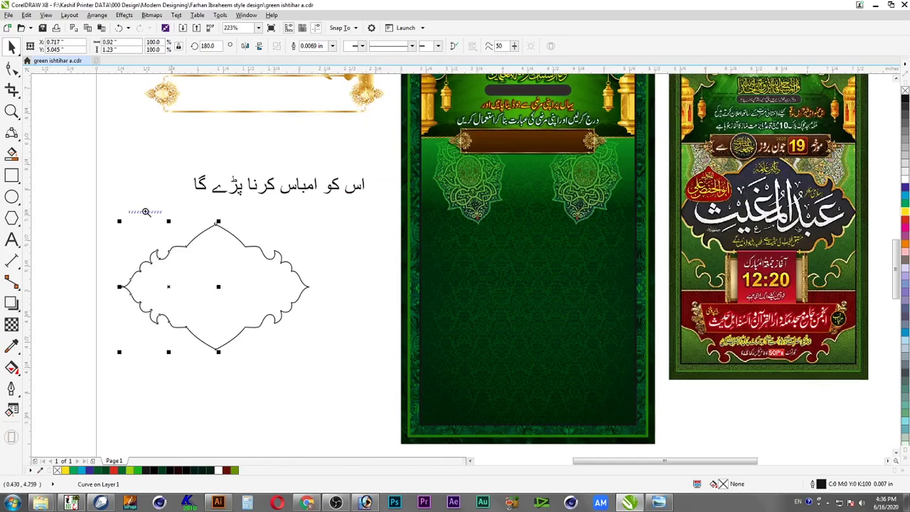
{"action": "left_click_drag", "start_coordinate": [145, 212], "coordinate": [321, 376]}
{"action": "left_click", "coordinate": [532, 155], "text": "shift"}
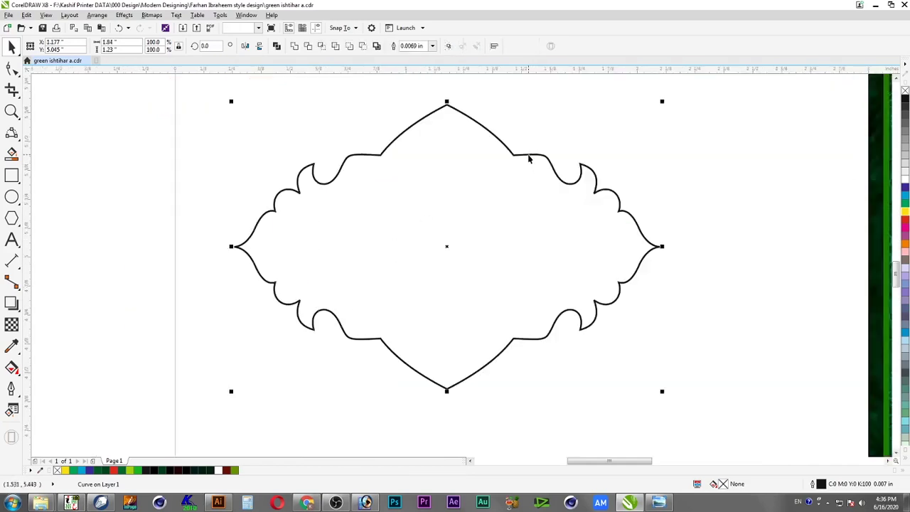
{"action": "left_click", "coordinate": [294, 46]}
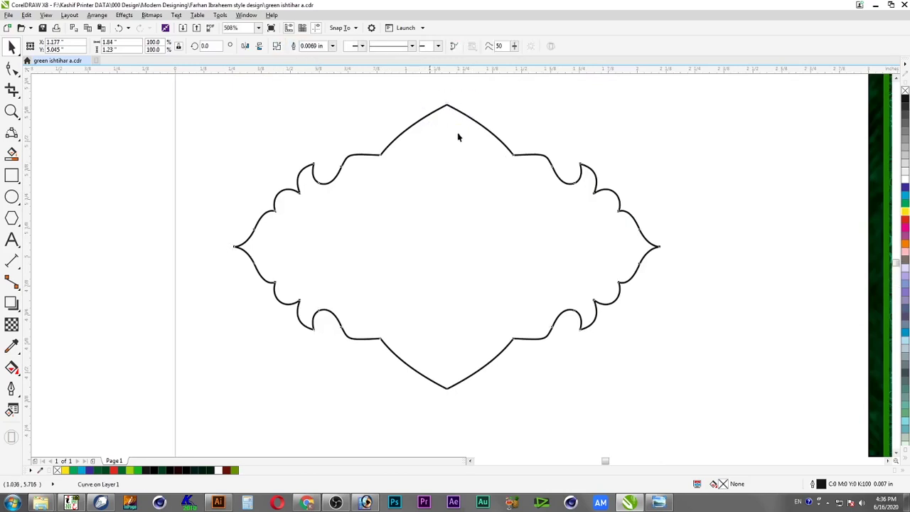
{"action": "scroll", "coordinate": [457, 135], "scroll_direction": "up", "scroll_amount": 6}
{"action": "key", "text": "F10"}
{"action": "left_click_drag", "start_coordinate": [468, 224], "coordinate": [477, 254]}
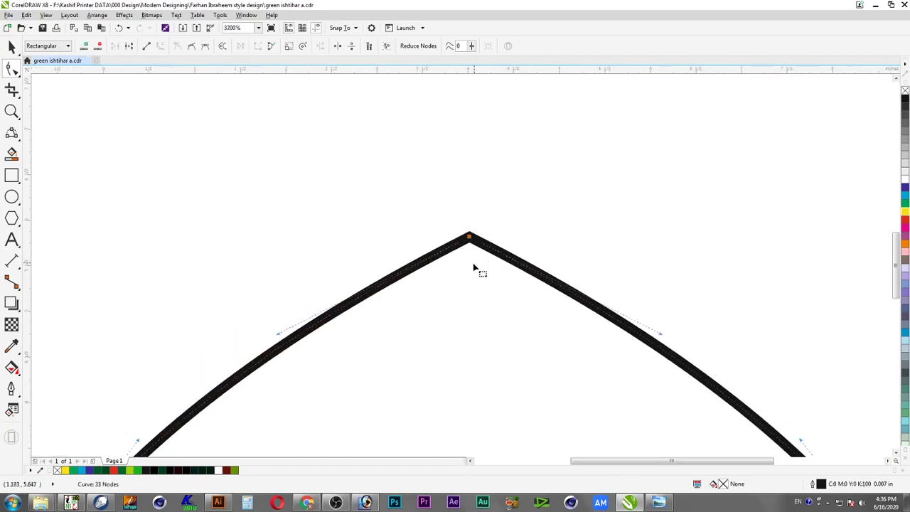
Drag the loose end node onto the bottom apex to close the 32-node frame
{"action": "key", "text": "F4"}
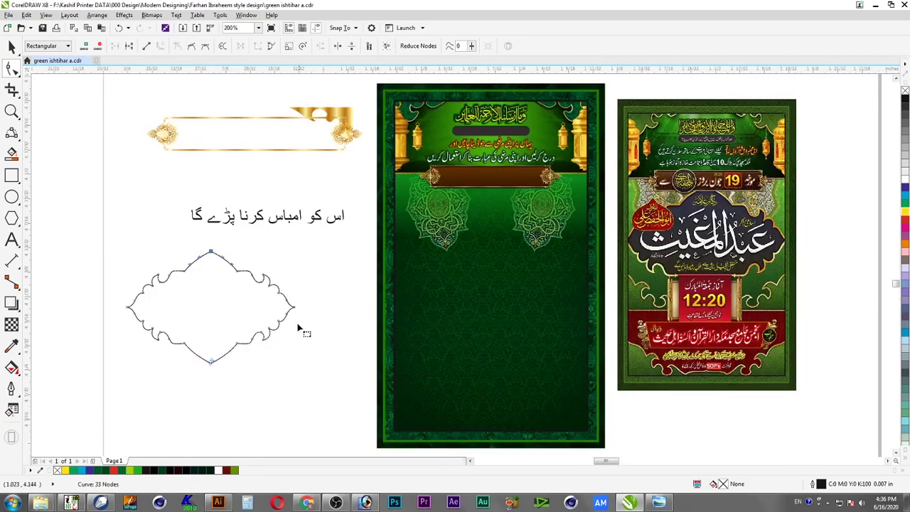
{"action": "key", "text": "F2"}
{"action": "left_click_drag", "start_coordinate": [242, 344], "coordinate": [181, 391]}
{"action": "key", "text": "F2"}
{"action": "left_click_drag", "start_coordinate": [493, 185], "coordinate": [432, 251]}
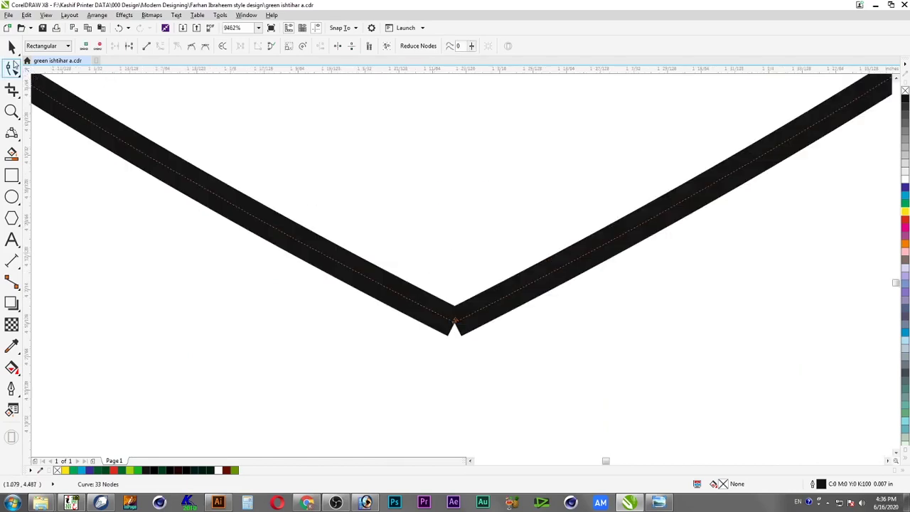
{"action": "left_click", "coordinate": [483, 356]}
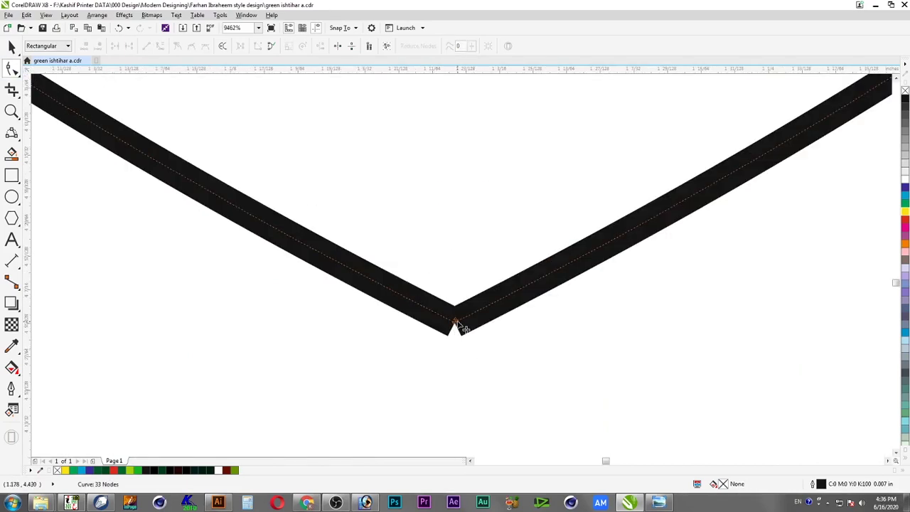
{"action": "mouse_move", "coordinate": [461, 328]}
{"action": "left_mouse_down"}
{"action": "mouse_move", "coordinate": [425, 354]}
{"action": "mouse_move", "coordinate": [462, 334]}
{"action": "mouse_move", "coordinate": [455, 322]}
{"action": "left_mouse_up"}
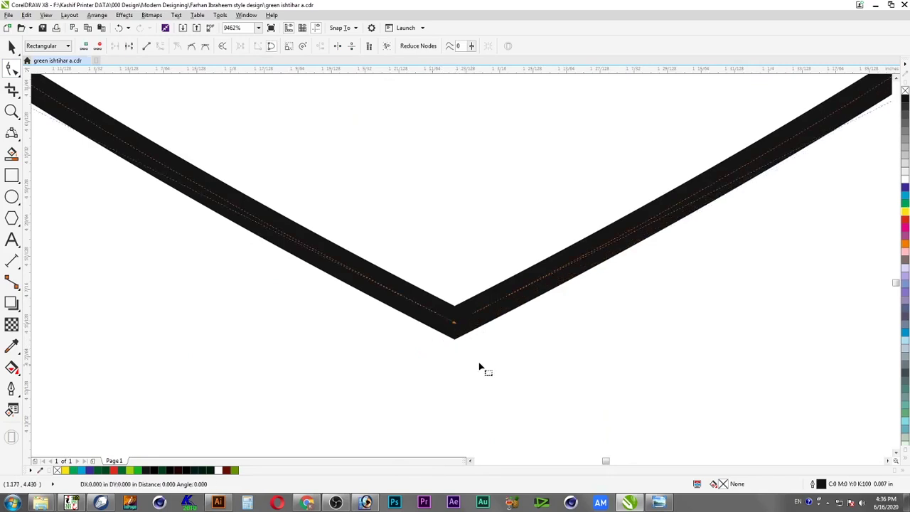
{"action": "key", "text": "F4"}
{"action": "left_click_drag", "start_coordinate": [314, 247], "coordinate": [121, 367]}
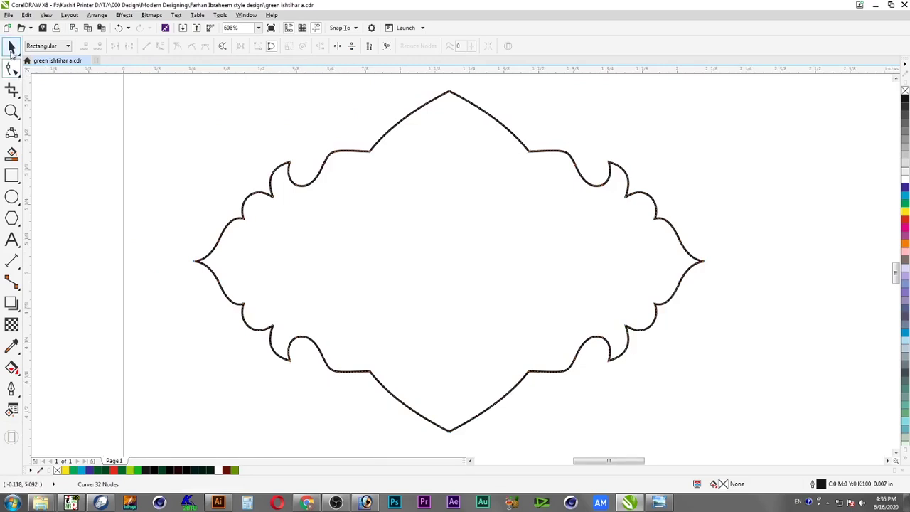
{"action": "left_click", "coordinate": [11, 47]}
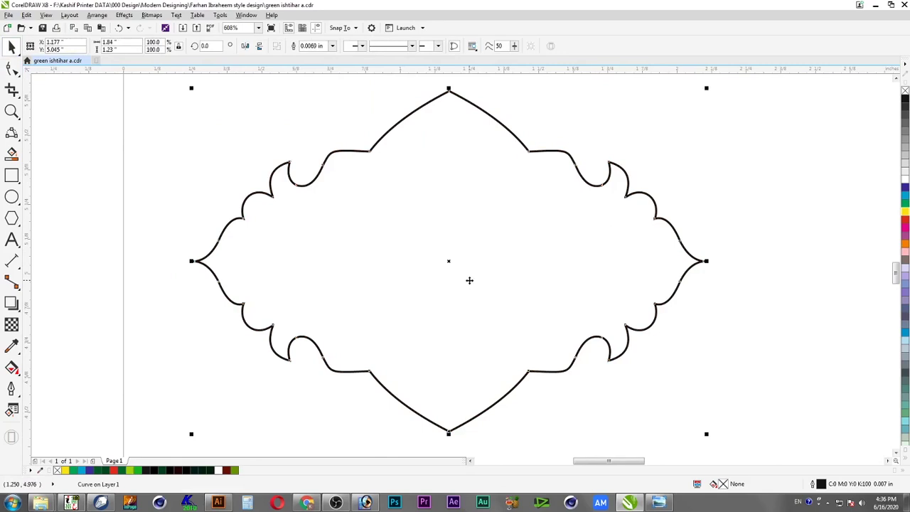
Place an overlapping copy of the frame slightly to the right
{"action": "key", "text": "F3"}
{"action": "left_click_drag", "start_coordinate": [239, 302], "coordinate": [303, 302]}
{"action": "key", "text": "F2"}
{"action": "left_click_drag", "start_coordinate": [160, 231], "coordinate": [382, 367]}
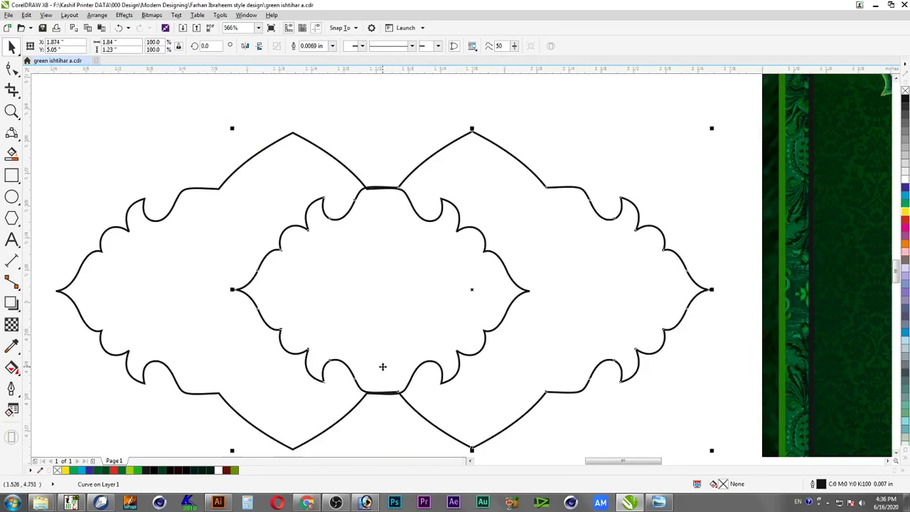
Give the copy a 0.02 in outline with round corners and round line caps
{"action": "key", "text": "F12"}
{"action": "type", "text": ".02"}
{"action": "key", "text": "Return"}
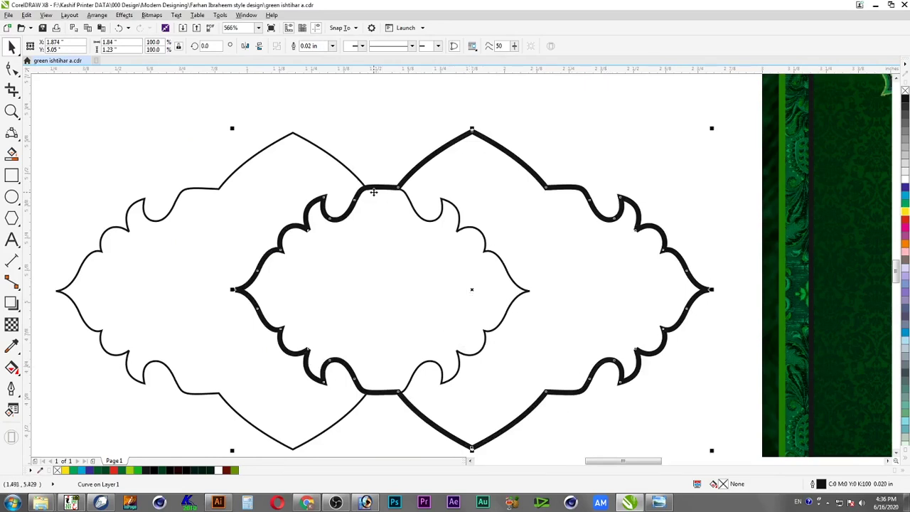
{"action": "key", "text": "F12"}
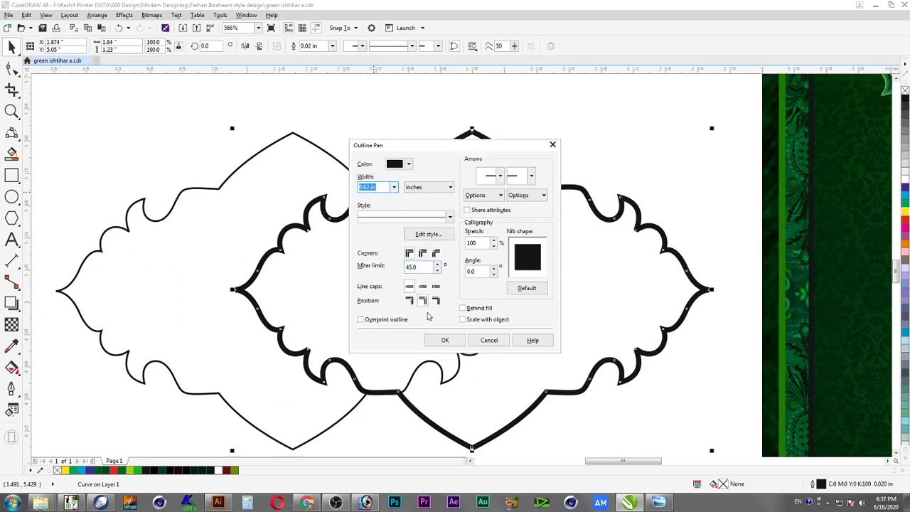
{"action": "left_click", "coordinate": [422, 254]}
{"action": "left_click", "coordinate": [436, 285]}
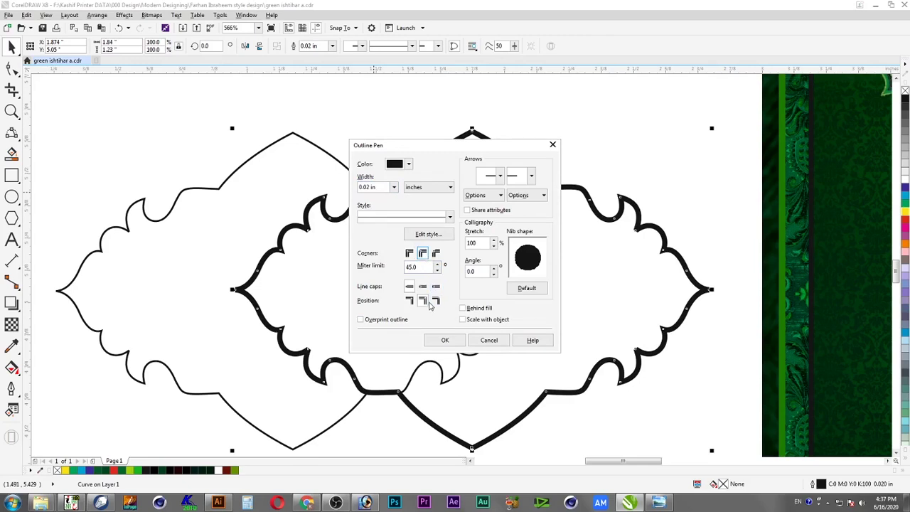
{"action": "left_click", "coordinate": [445, 340]}
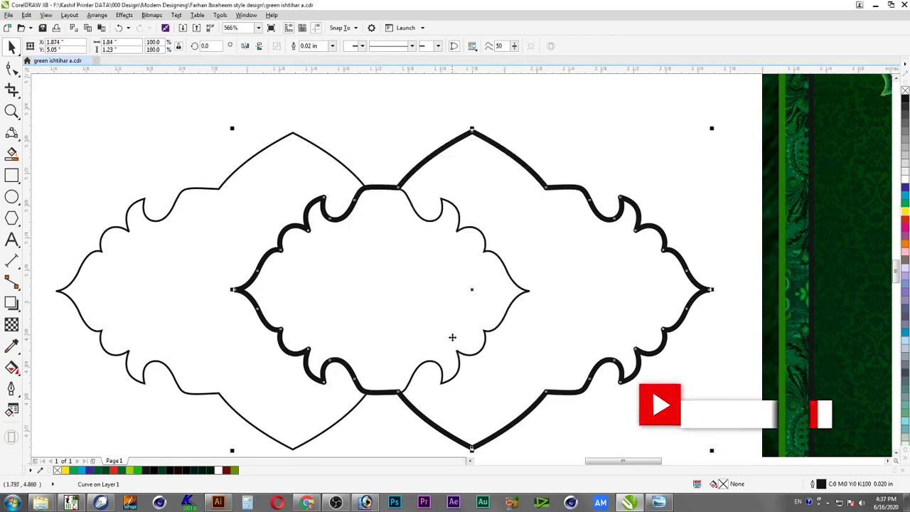
Reshape the bold frame's top-left scallop by dragging a node handle
{"action": "left_click", "coordinate": [425, 244]}
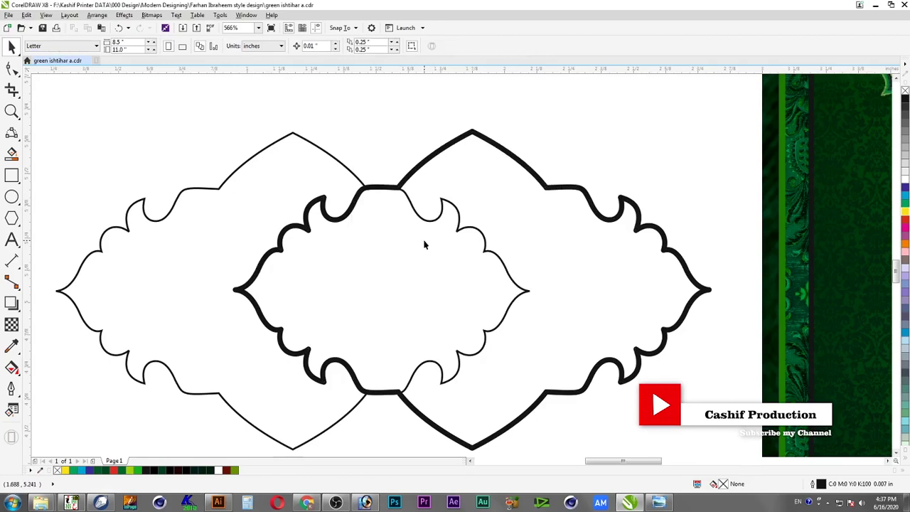
{"action": "key", "text": "F2"}
{"action": "left_click_drag", "start_coordinate": [212, 172], "coordinate": [488, 307]}
{"action": "left_click", "coordinate": [484, 306]}
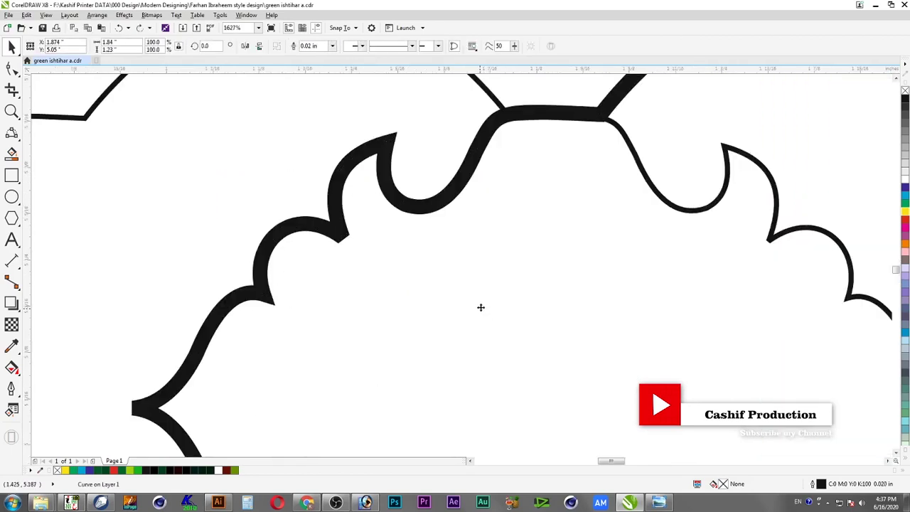
{"action": "left_click", "coordinate": [461, 309]}
{"action": "left_click", "coordinate": [344, 238]}
{"action": "left_click", "coordinate": [12, 68]}
{"action": "left_click", "coordinate": [343, 237]}
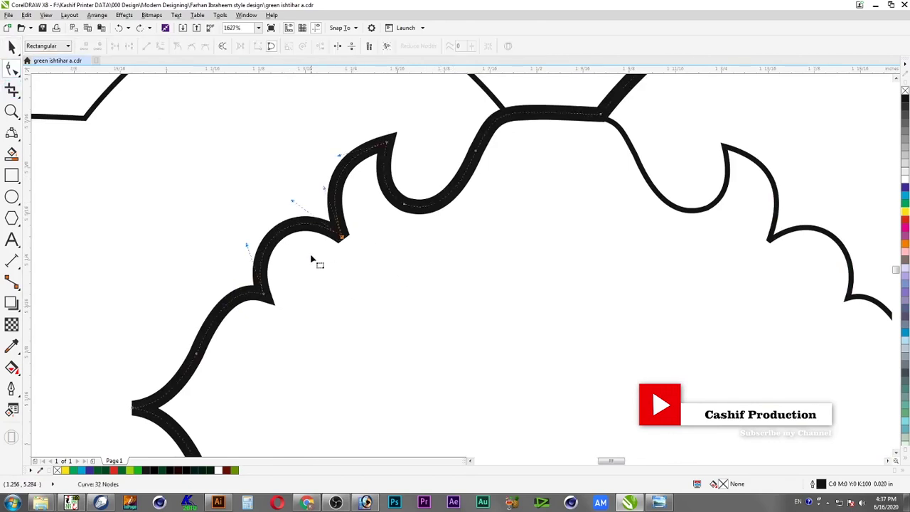
{"action": "left_click_drag", "start_coordinate": [324, 188], "coordinate": [321, 200]}
Move the bold frame copy onto the green poster and raise it slightly
{"action": "key", "text": "space"}
{"action": "key", "text": "Escape"}
{"action": "scroll", "coordinate": [353, 238], "scroll_direction": "down", "scroll_amount": 5}
{"action": "scroll", "coordinate": [460, 248], "scroll_direction": "down", "scroll_amount": 3}
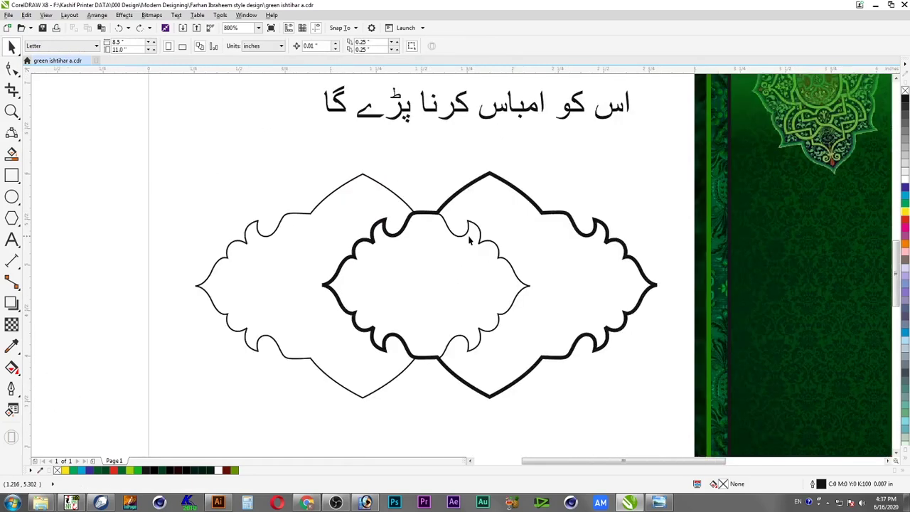
{"action": "scroll", "coordinate": [459, 249], "scroll_direction": "down", "scroll_amount": 3}
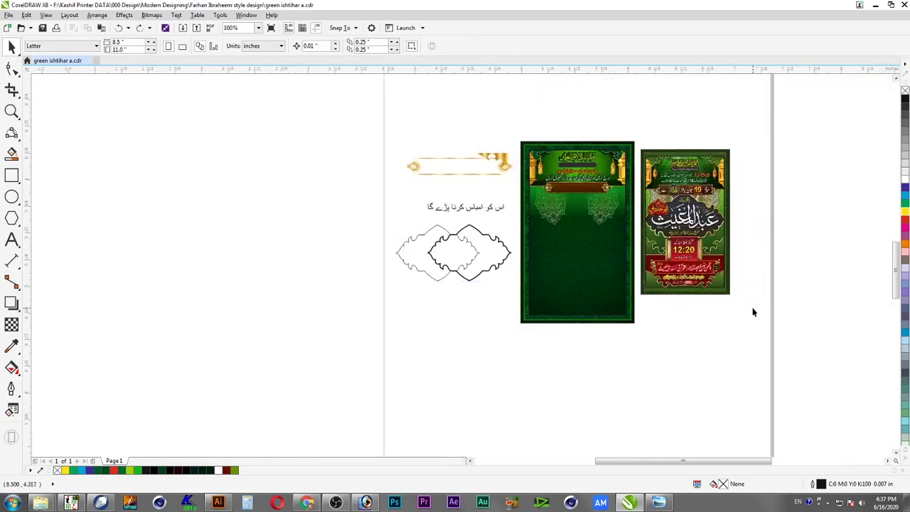
{"action": "scroll", "coordinate": [507, 304], "scroll_direction": "up", "scroll_amount": 3}
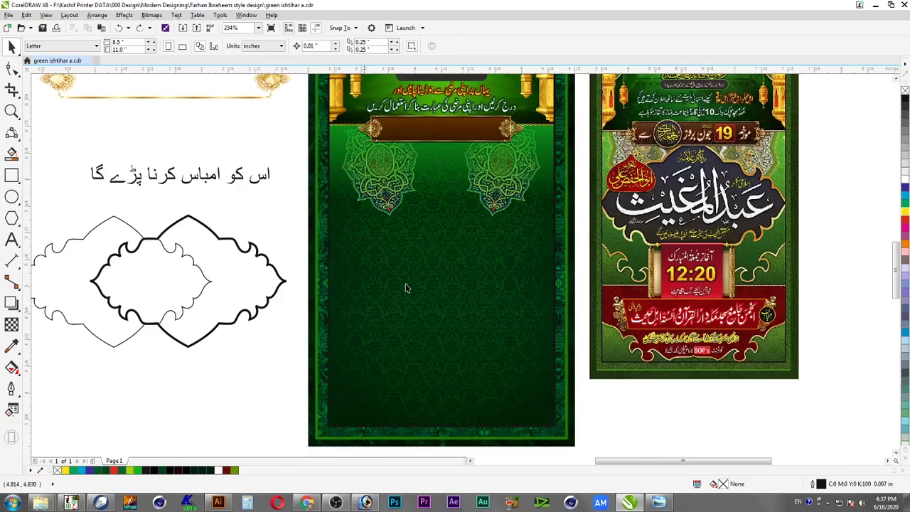
{"action": "left_click", "coordinate": [283, 286]}
{"action": "left_click_drag", "start_coordinate": [278, 291], "coordinate": [517, 275]}
{"action": "left_click_drag", "start_coordinate": [529, 233], "coordinate": [533, 209]}
Centre the frame on the poster, enlarge it to about 114.5%, and re-centre it
{"action": "left_click", "coordinate": [435, 285], "text": "shift"}
{"action": "key", "text": "c"}
{"action": "left_click", "coordinate": [435, 285], "text": "shift"}
{"action": "left_click_drag", "start_coordinate": [543, 264], "coordinate": [305, 301]}
{"action": "left_click", "coordinate": [435, 322], "text": "shift"}
{"action": "key", "text": "c"}
{"action": "left_click", "coordinate": [437, 327], "text": "shift"}
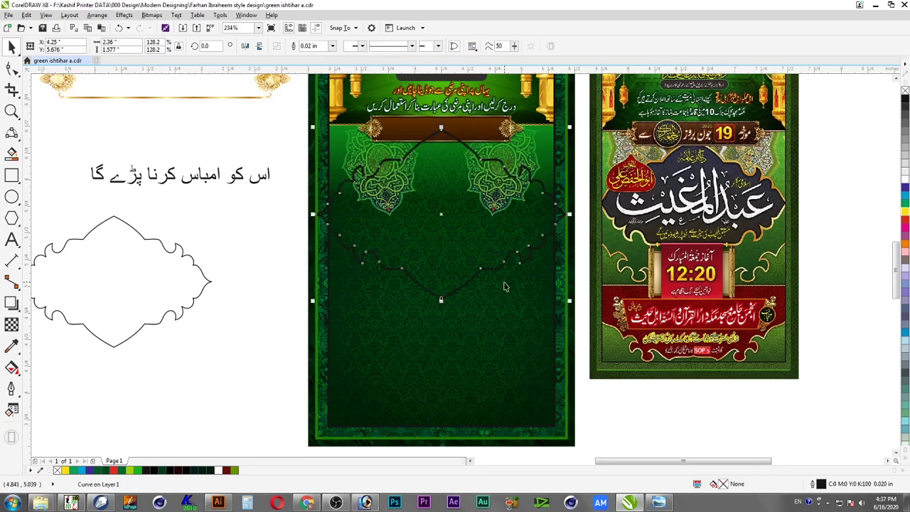
Thin the frame's outline width to 0.026 in
{"action": "key", "text": "F12"}
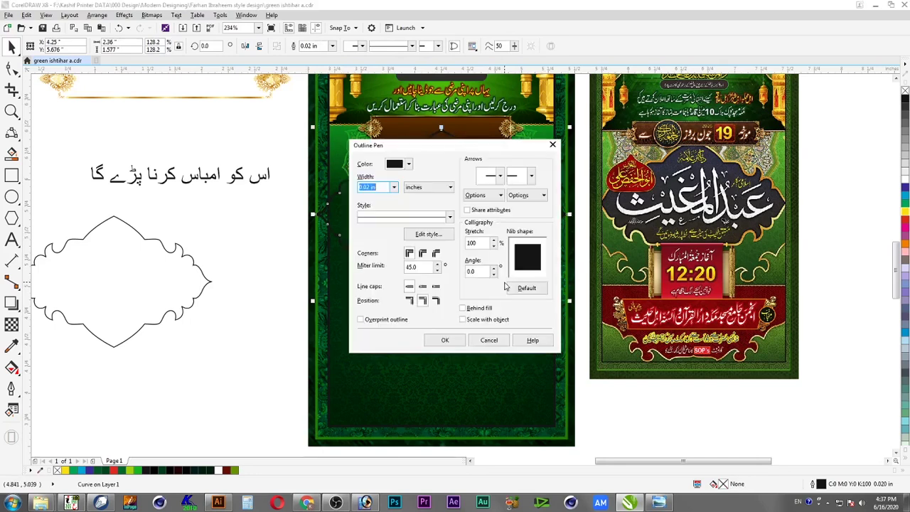
{"action": "type", "text": ".0256"}
{"action": "key", "text": "Return"}
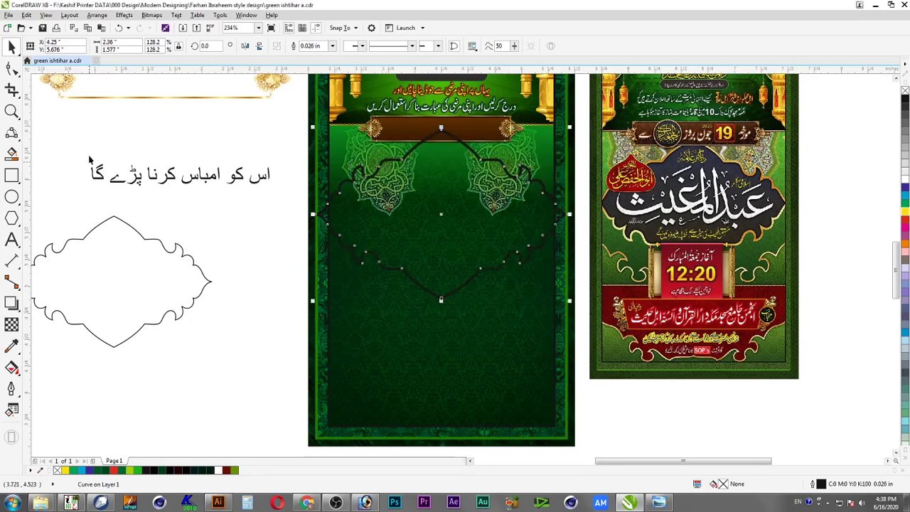
{"action": "left_click", "coordinate": [235, 286]}
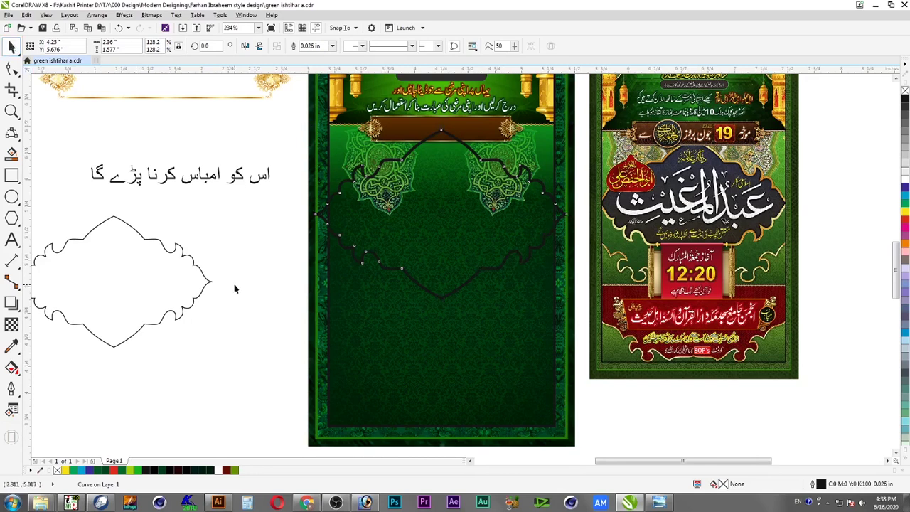
Convert the left frame's outline into a fillable object
{"action": "left_click", "coordinate": [422, 289]}
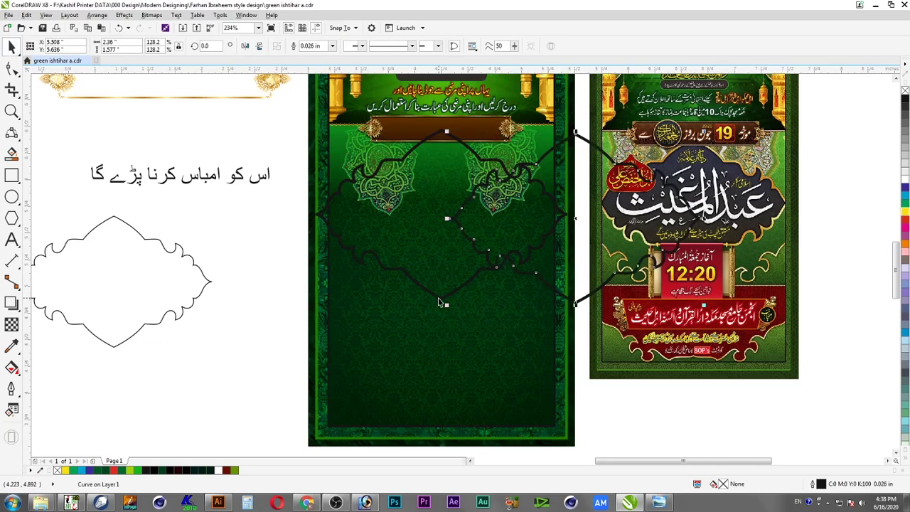
{"action": "left_click", "coordinate": [438, 298]}
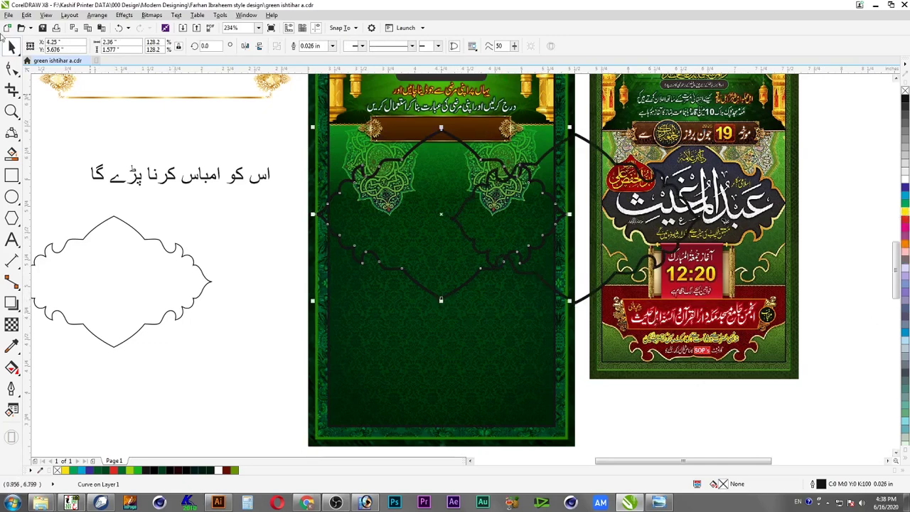
{"action": "left_click", "coordinate": [97, 15]}
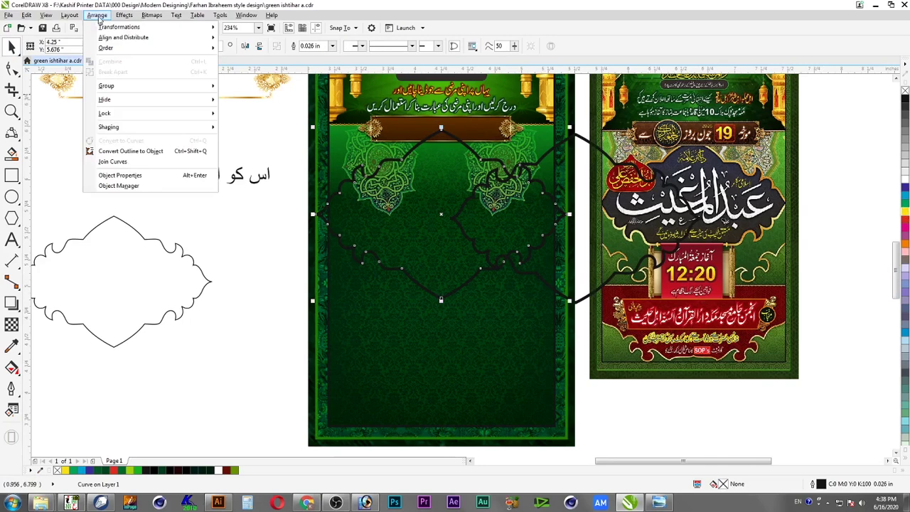
{"action": "left_click", "coordinate": [131, 151]}
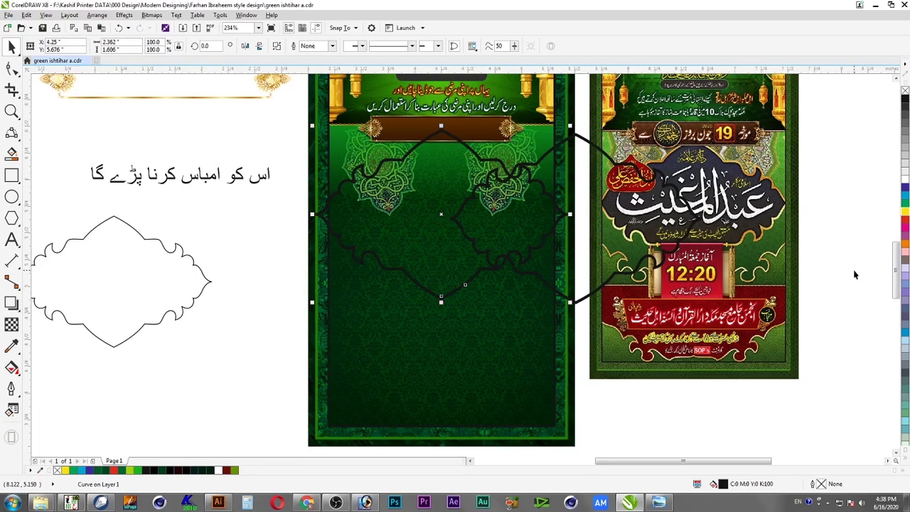
Copy the fill from the golden ornament onto the frame
{"action": "key", "text": "alt+e"}
{"action": "key", "text": "m"}
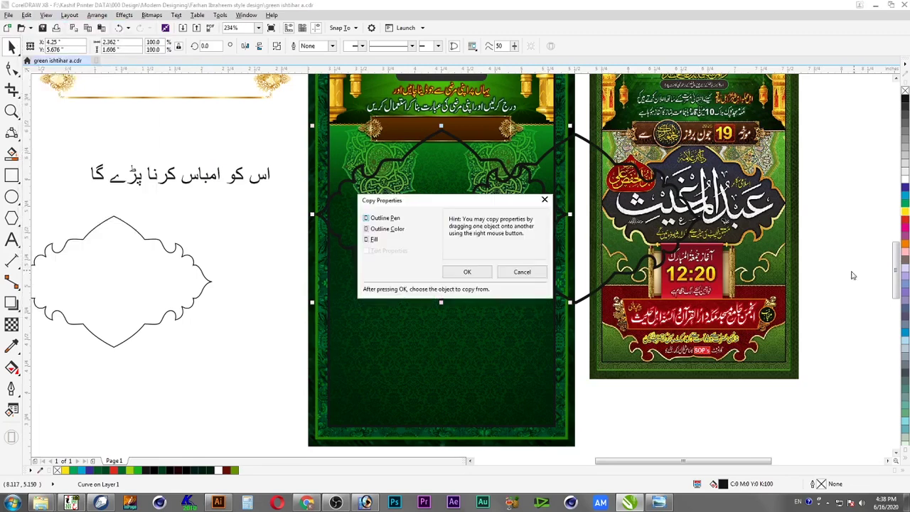
{"action": "left_click", "coordinate": [466, 272]}
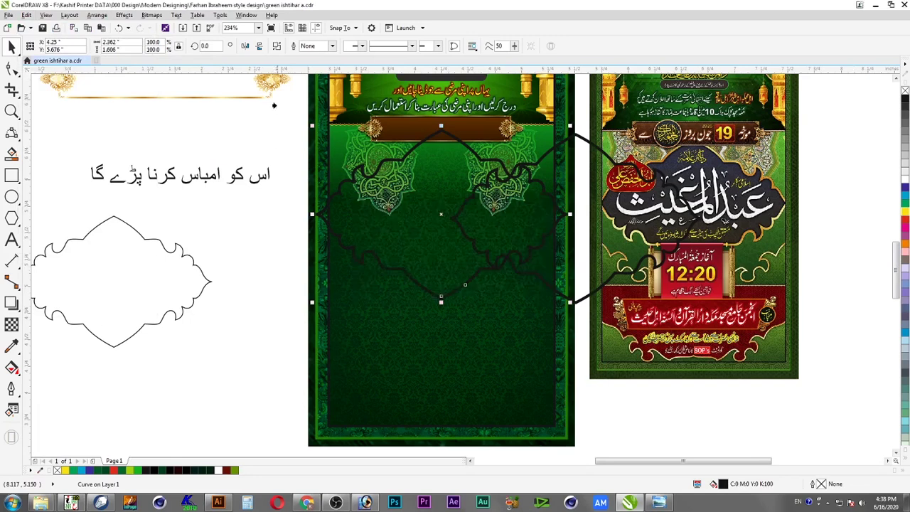
{"action": "left_click", "coordinate": [282, 81]}
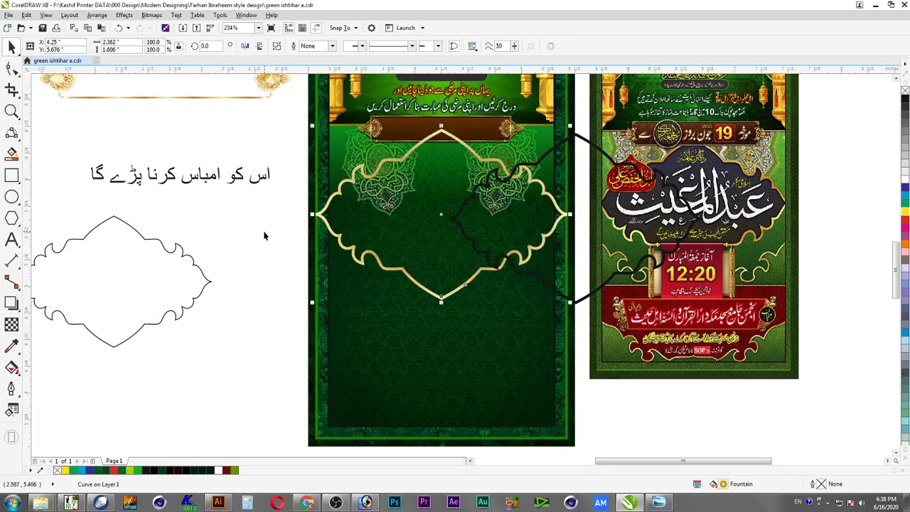
Shift the radial gold gradient's centre downward and apply it
{"action": "key", "text": "F11"}
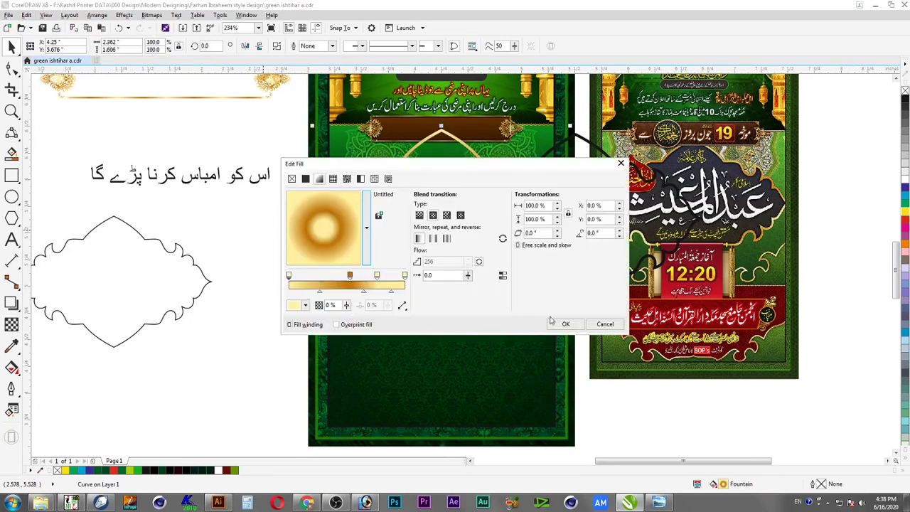
{"action": "left_click_drag", "start_coordinate": [323, 227], "coordinate": [325, 264]}
{"action": "left_click", "coordinate": [565, 325]}
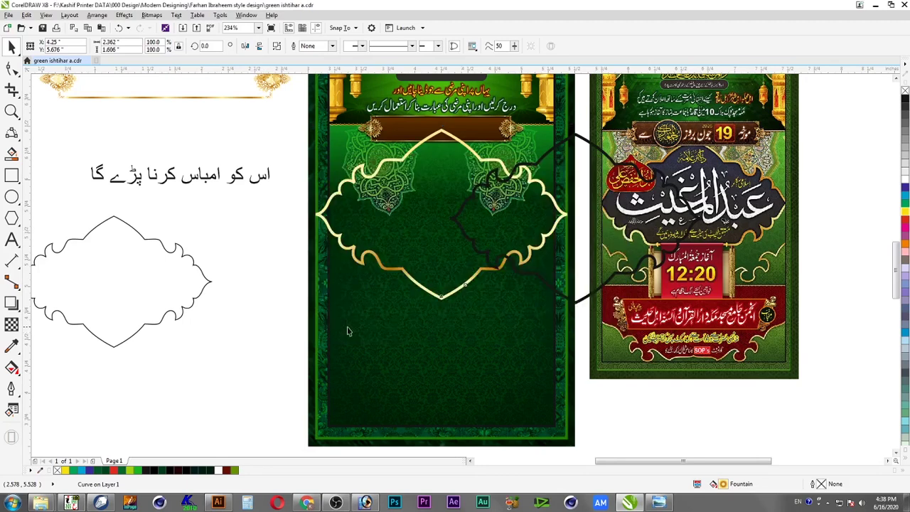
{"action": "key", "text": "Escape"}
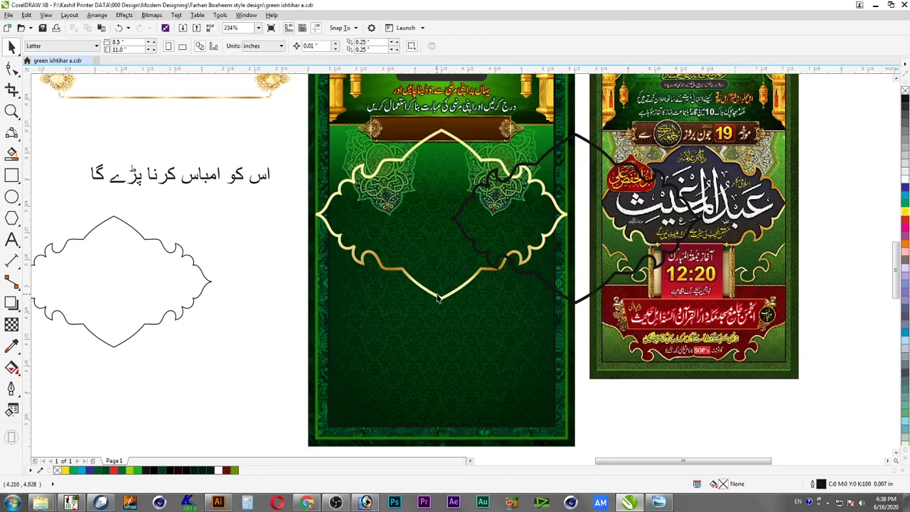
Reset the gradient centre to 5%, delete the 53% stop, and move the brown stop to 11%
{"action": "left_click", "coordinate": [438, 298]}
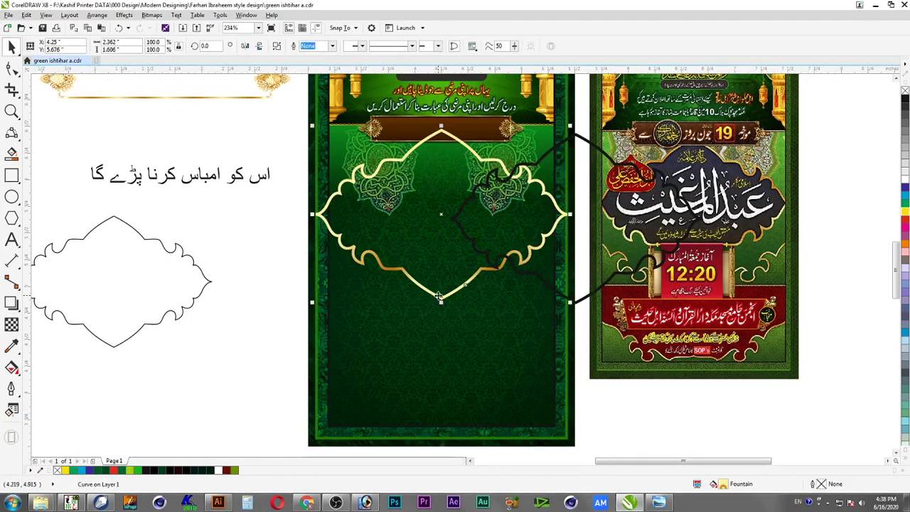
{"action": "key", "text": "F11"}
{"action": "mouse_move", "coordinate": [331, 234]}
{"action": "left_mouse_down"}
{"action": "mouse_move", "coordinate": [331, 208]}
{"action": "mouse_move", "coordinate": [337, 228]}
{"action": "left_mouse_up"}
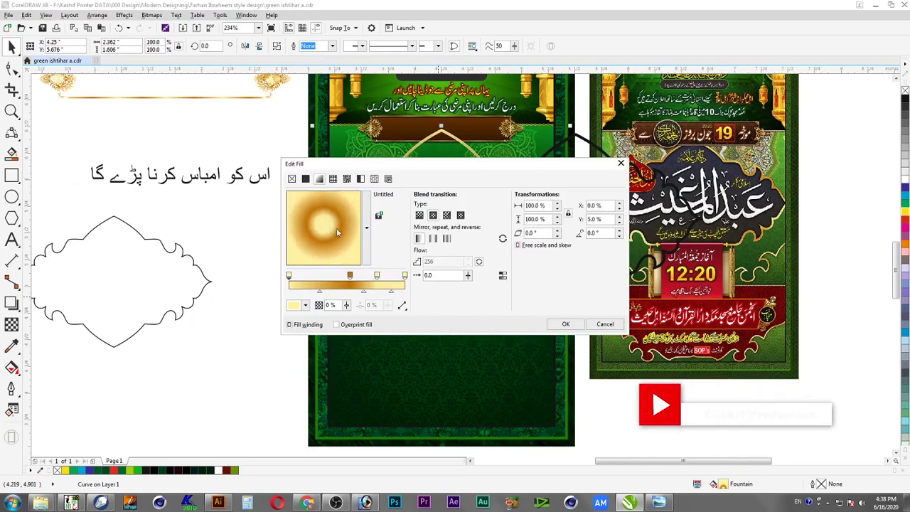
{"action": "left_click", "coordinate": [350, 276]}
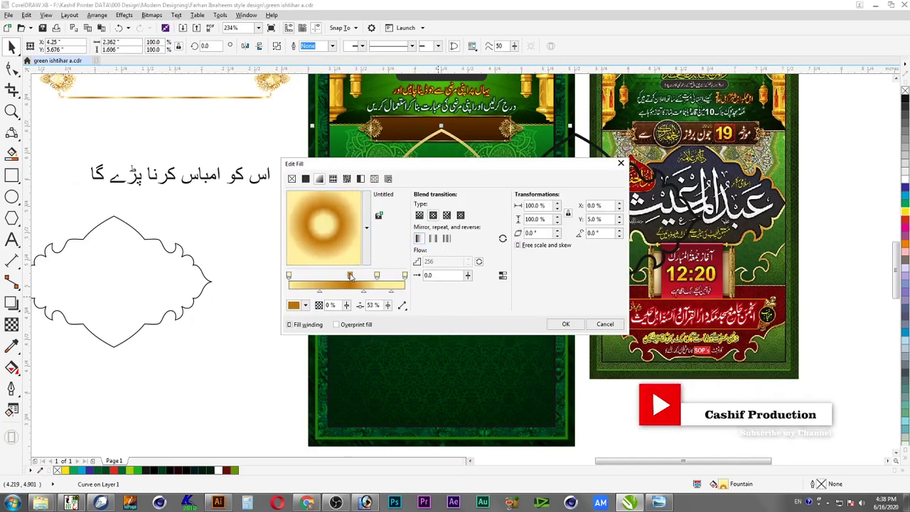
{"action": "left_click_drag", "start_coordinate": [377, 277], "coordinate": [397, 276]}
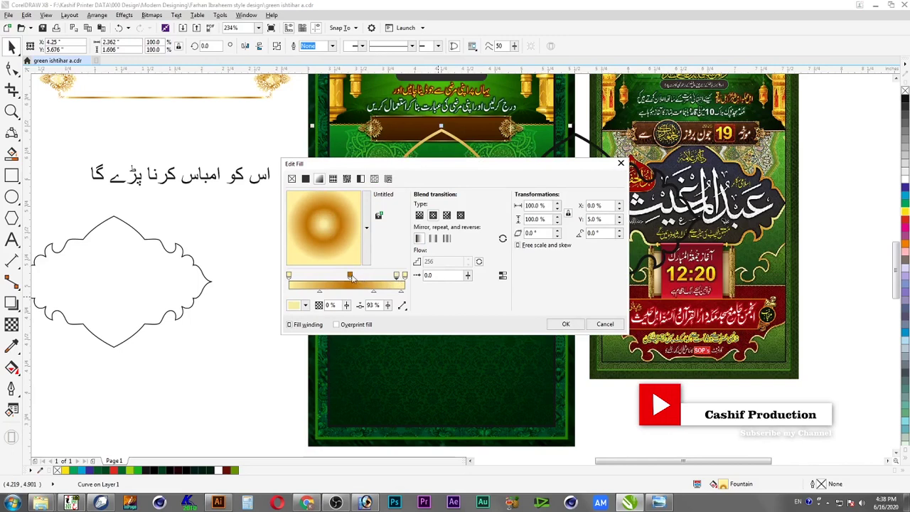
{"action": "double_click", "coordinate": [397, 276]}
{"action": "mouse_move", "coordinate": [352, 277]}
{"action": "left_mouse_down"}
{"action": "mouse_move", "coordinate": [302, 279]}
{"action": "mouse_move", "coordinate": [347, 278]}
{"action": "left_mouse_up"}
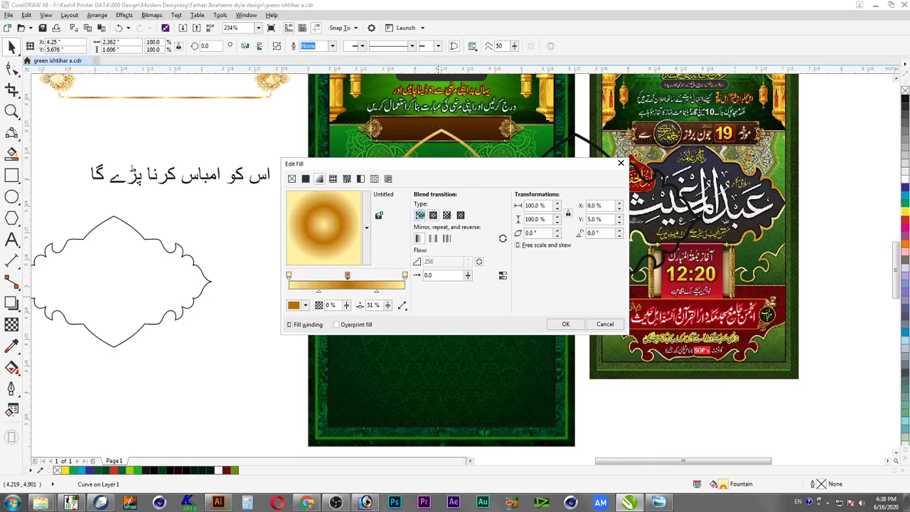
Switch the gradient to linear and place the brown colour stop at 51%
{"action": "left_click", "coordinate": [419, 216]}
{"action": "double_click", "coordinate": [380, 285]}
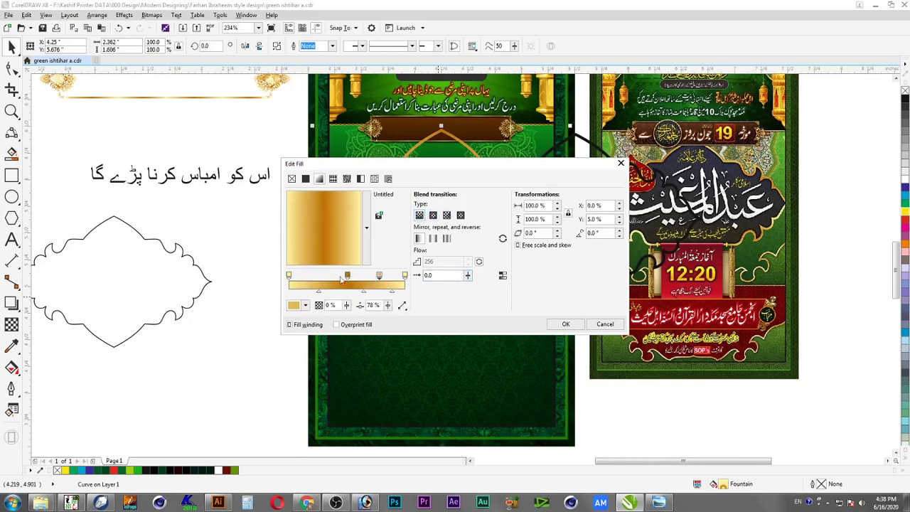
{"action": "double_click", "coordinate": [315, 281]}
{"action": "double_click", "coordinate": [317, 278]}
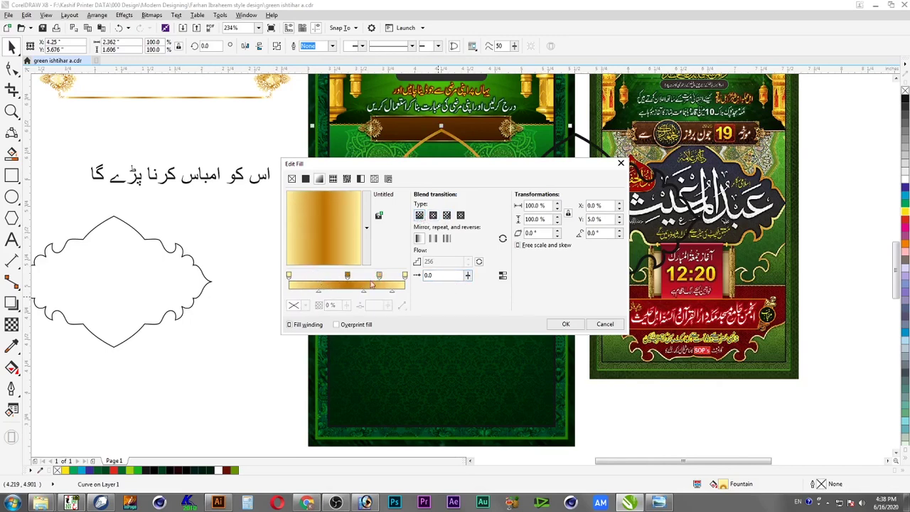
{"action": "double_click", "coordinate": [381, 281]}
{"action": "mouse_move", "coordinate": [349, 278]}
{"action": "left_mouse_down"}
{"action": "mouse_move", "coordinate": [371, 278]}
{"action": "mouse_move", "coordinate": [350, 278]}
{"action": "left_mouse_up"}
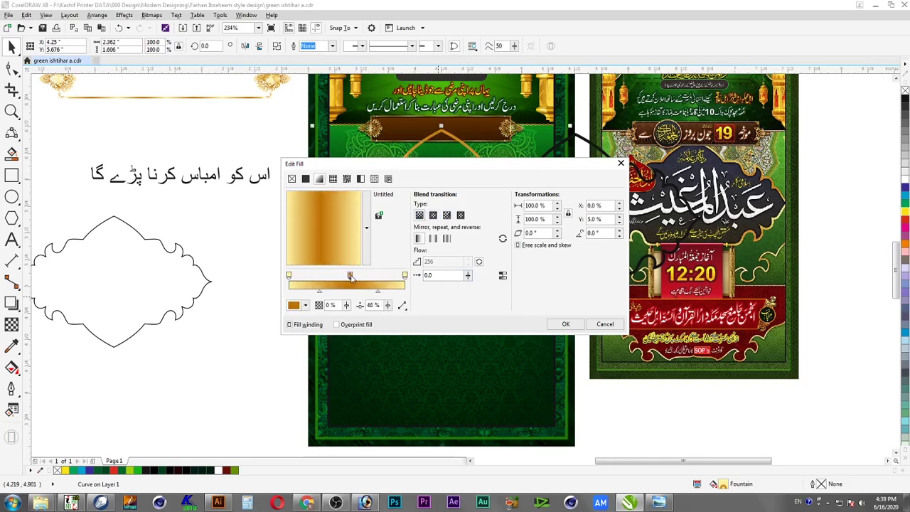
Add a pale yellow stop at 52% and a new colour stop at 27%
{"action": "left_click", "coordinate": [405, 276]}
{"action": "left_click_drag", "start_coordinate": [405, 277], "coordinate": [323, 277]}
{"action": "left_click", "coordinate": [326, 277]}
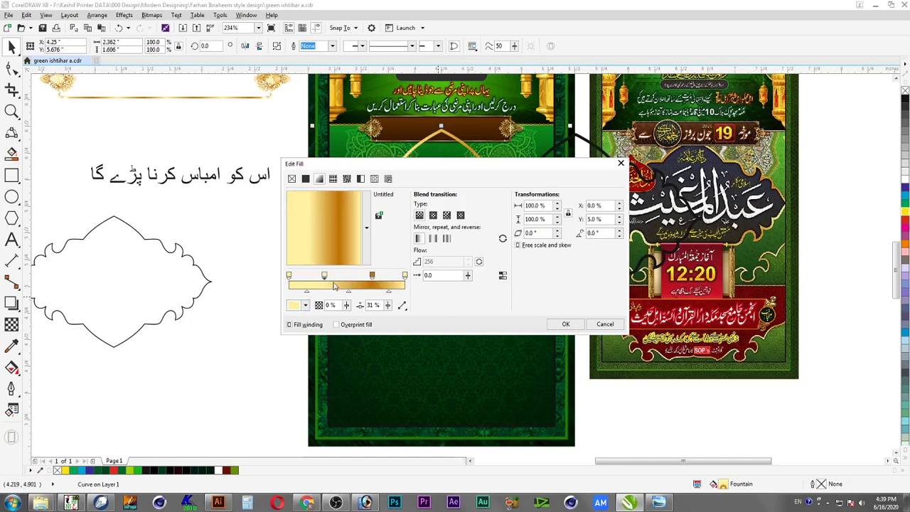
{"action": "left_click_drag", "start_coordinate": [324, 278], "coordinate": [349, 277]}
{"action": "left_click", "coordinate": [289, 278]}
{"action": "left_click_drag", "start_coordinate": [290, 277], "coordinate": [344, 282]}
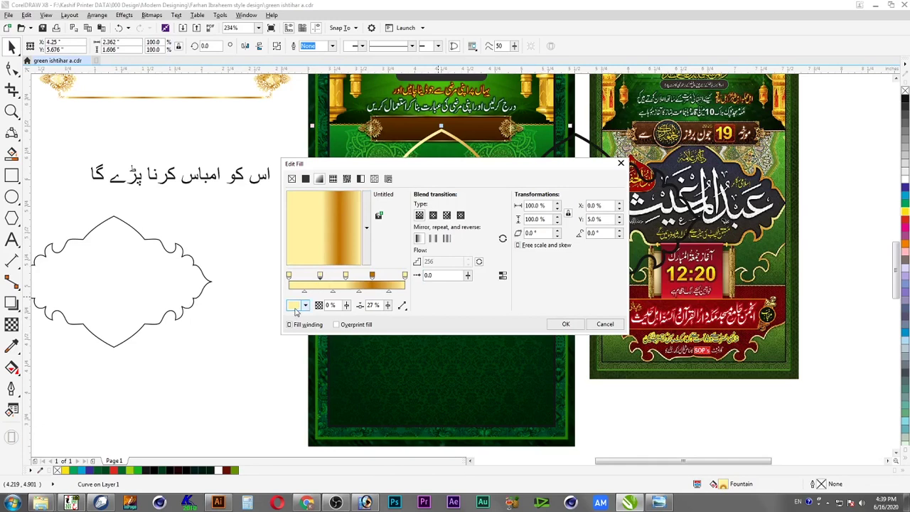
Colour the new stop orange #BD7100 and apply the gradient to the frame
{"action": "left_click", "coordinate": [295, 311]}
{"action": "left_click", "coordinate": [325, 330]}
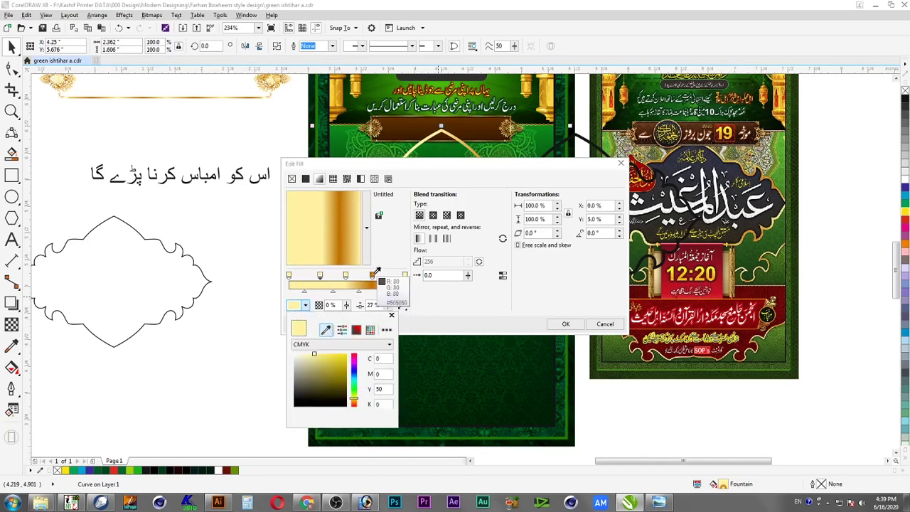
{"action": "left_click", "coordinate": [375, 274]}
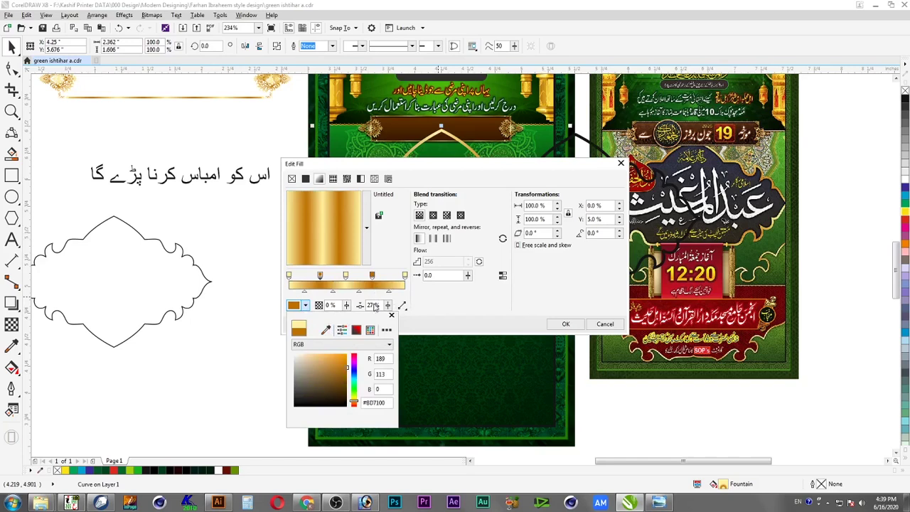
{"action": "left_click", "coordinate": [507, 329]}
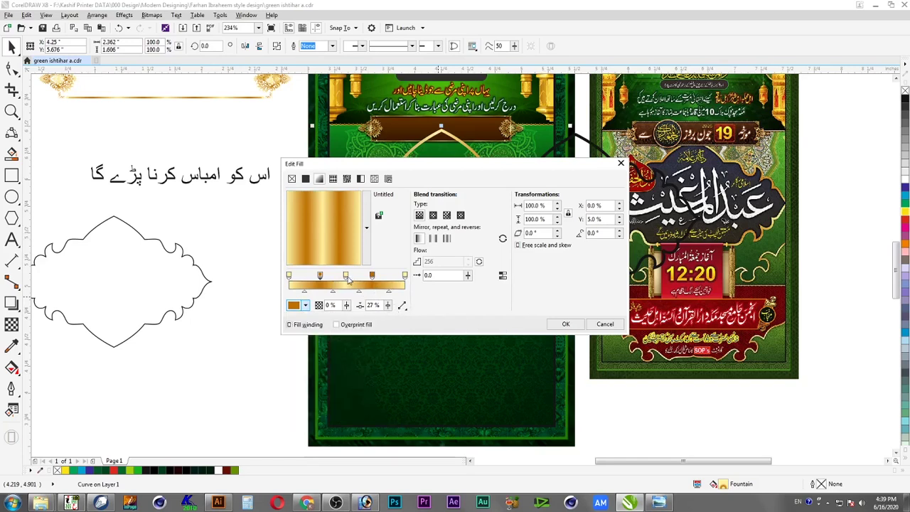
{"action": "left_click", "coordinate": [306, 305]}
{"action": "left_click", "coordinate": [341, 344]}
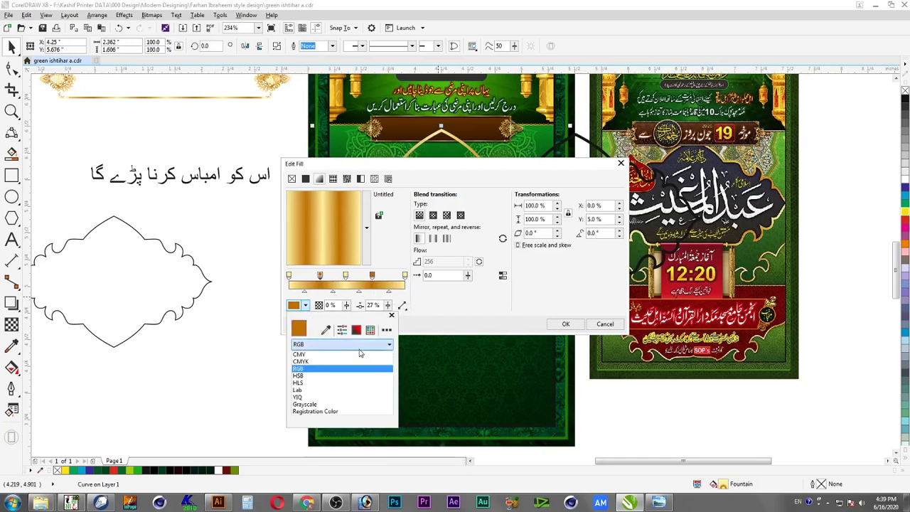
{"action": "left_click", "coordinate": [343, 366]}
{"action": "left_click", "coordinate": [428, 325]}
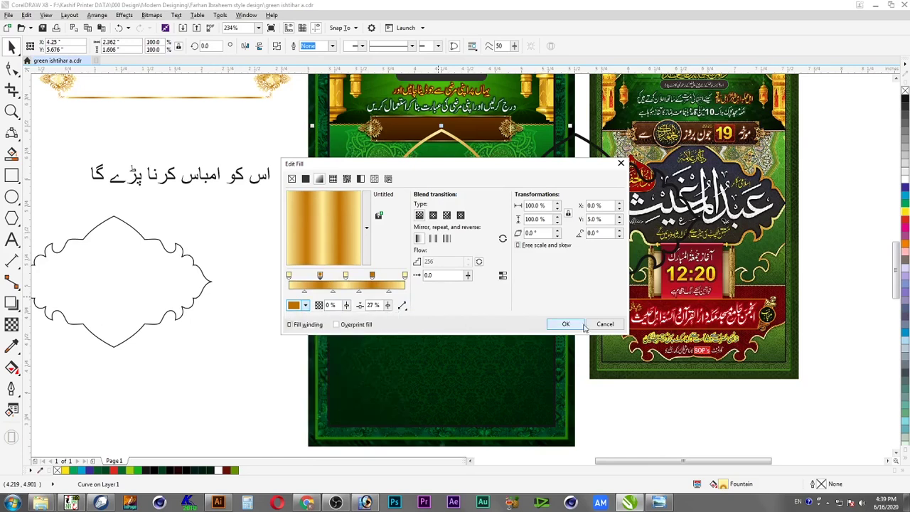
{"action": "left_click", "coordinate": [566, 324]}
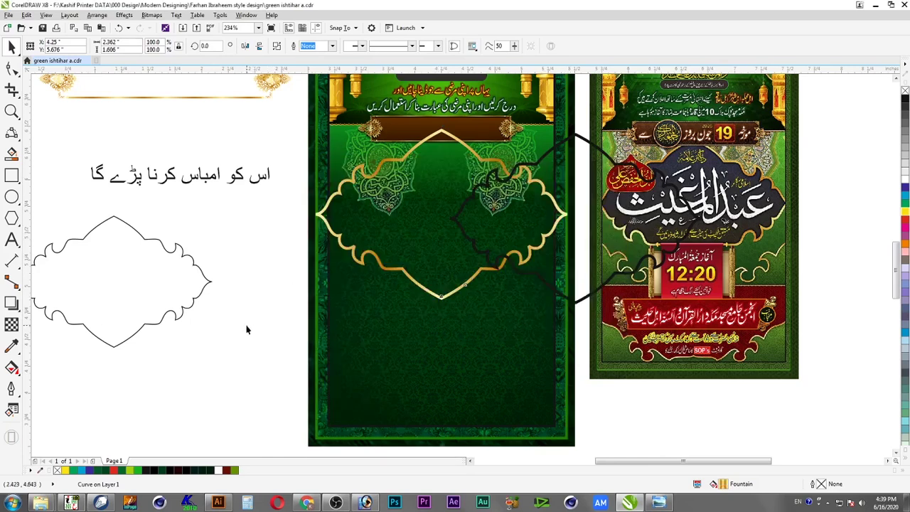
Give the inner scalloped curve no outline and a 90% black fill
{"action": "left_click", "coordinate": [441, 299]}
{"action": "left_click", "coordinate": [578, 305]}
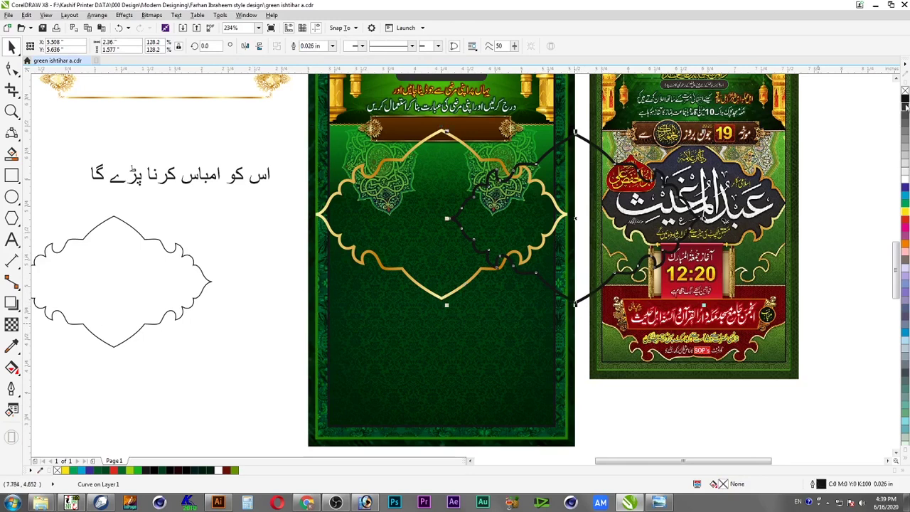
{"action": "right_click", "coordinate": [906, 95]}
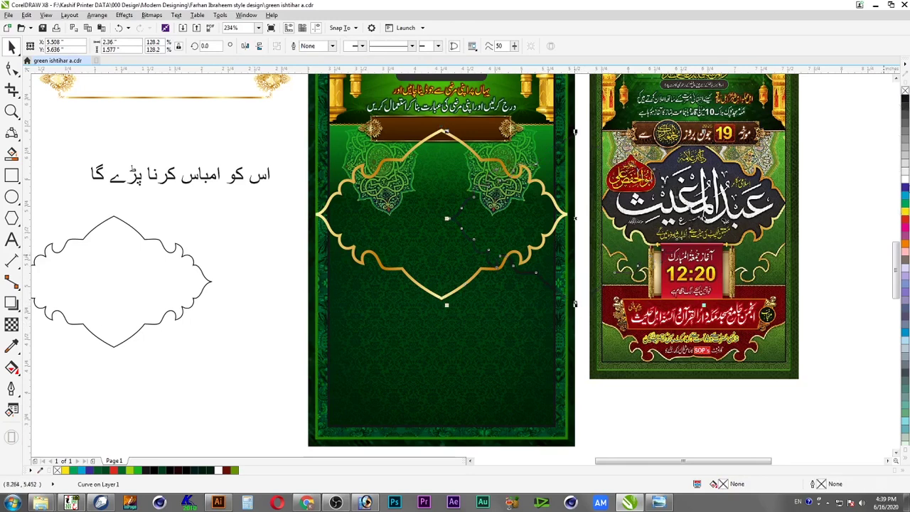
{"action": "left_click", "coordinate": [907, 128]}
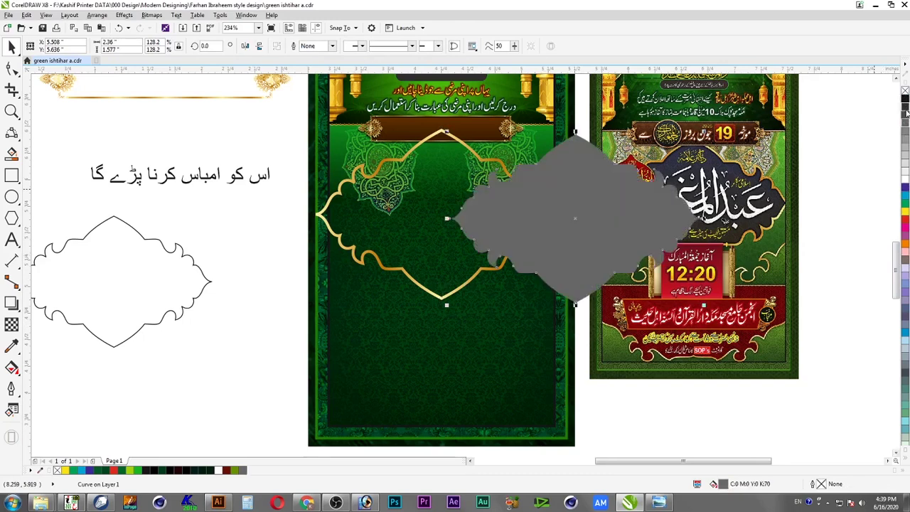
{"action": "left_click", "coordinate": [906, 111]}
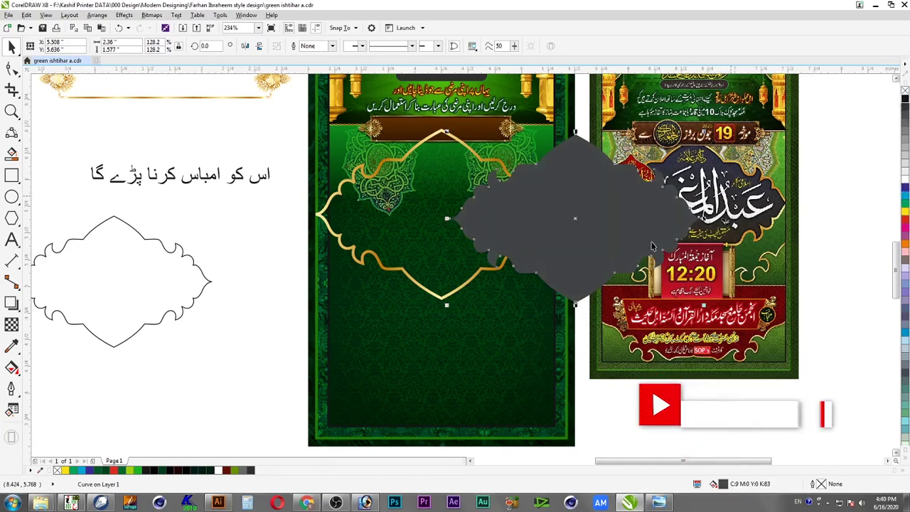
Centre the grey shape within the gold frame and bring the frame in front of it
{"action": "left_click", "coordinate": [458, 291], "text": "shift"}
{"action": "key", "text": "c"}
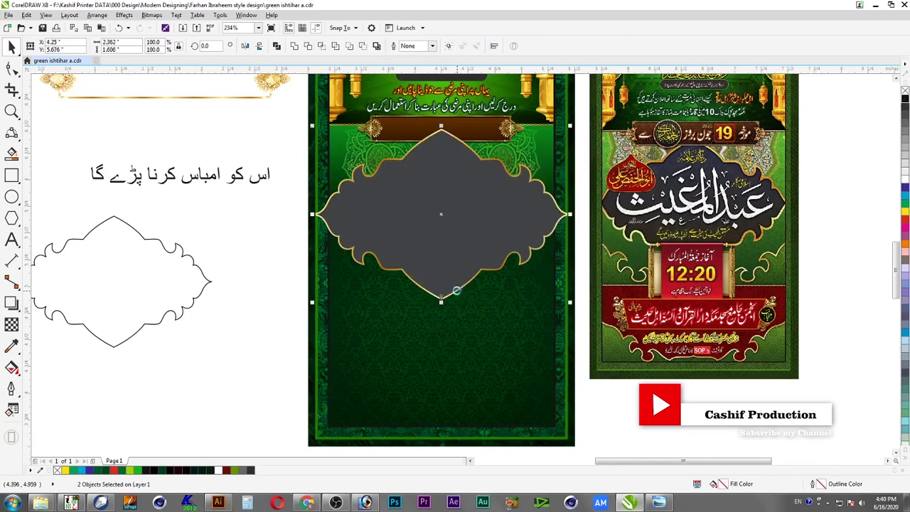
{"action": "left_click", "coordinate": [459, 288]}
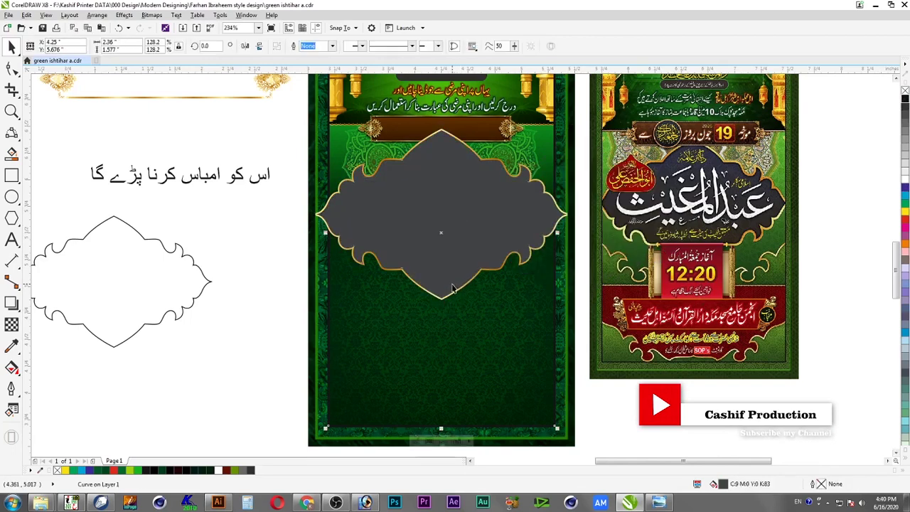
{"action": "left_click", "coordinate": [469, 284]}
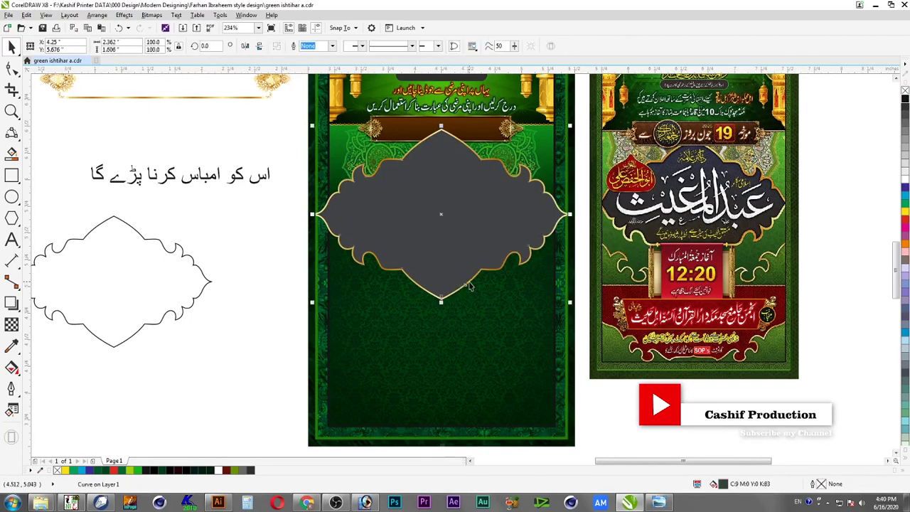
{"action": "key", "text": "shift+Page_Up"}
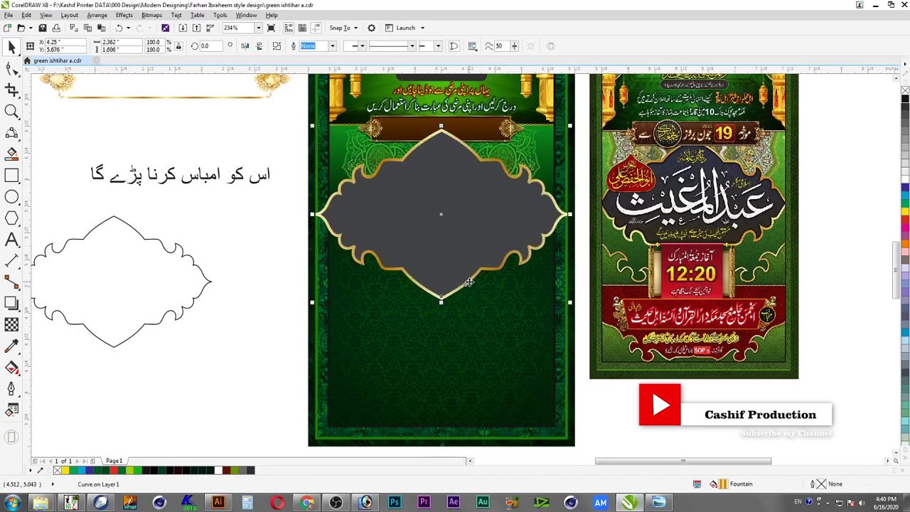
{"action": "left_click", "coordinate": [473, 251], "text": "shift"}
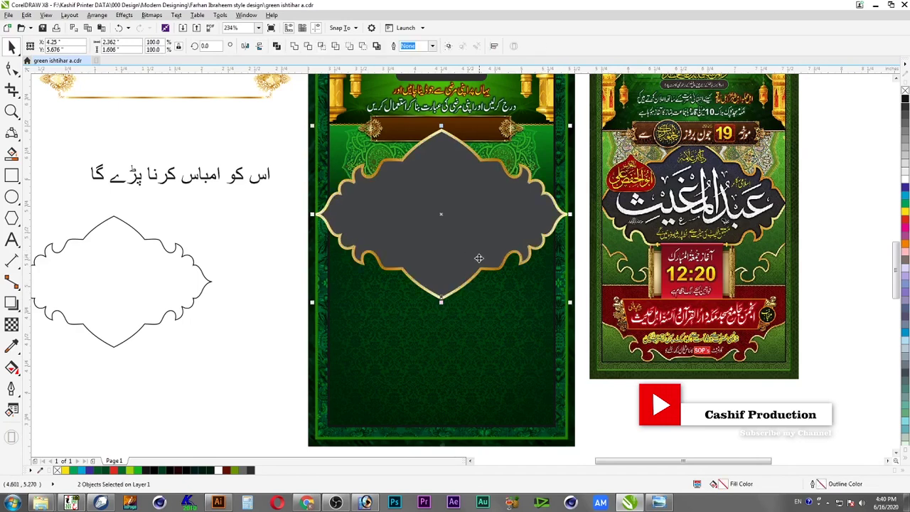
{"action": "left_click", "coordinate": [515, 175]}
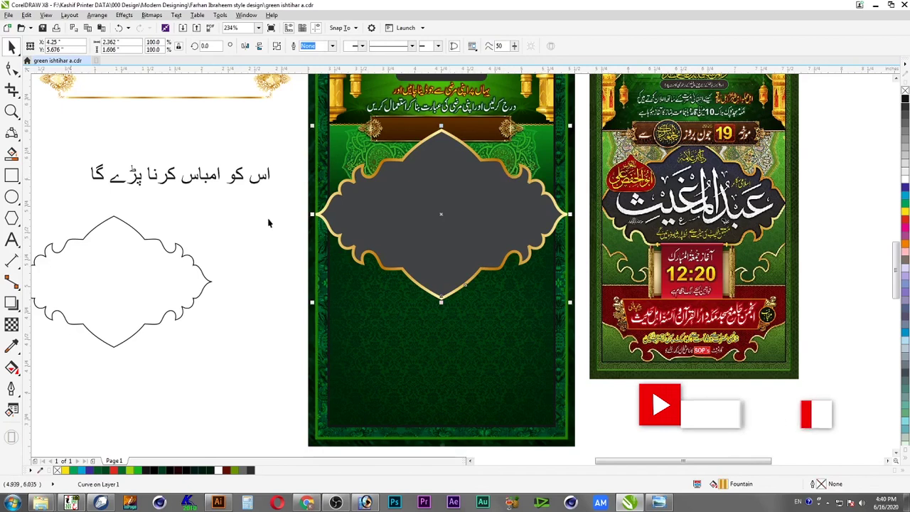
{"action": "left_click", "coordinate": [12, 304]}
Add a drop shadow to the grey shape with 100 opacity and Normal blend
{"action": "left_click_drag", "start_coordinate": [447, 177], "coordinate": [441, 308]}
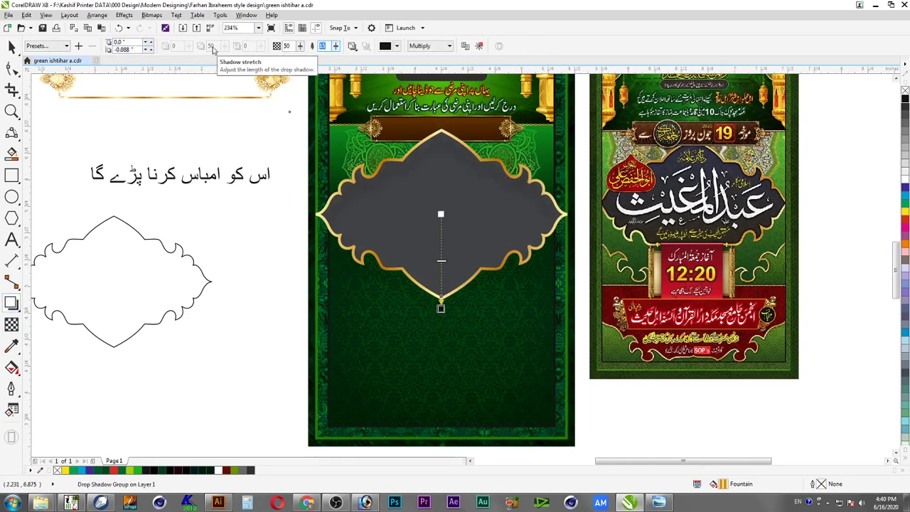
{"action": "type", "text": "100"}
{"action": "key", "text": "Return"}
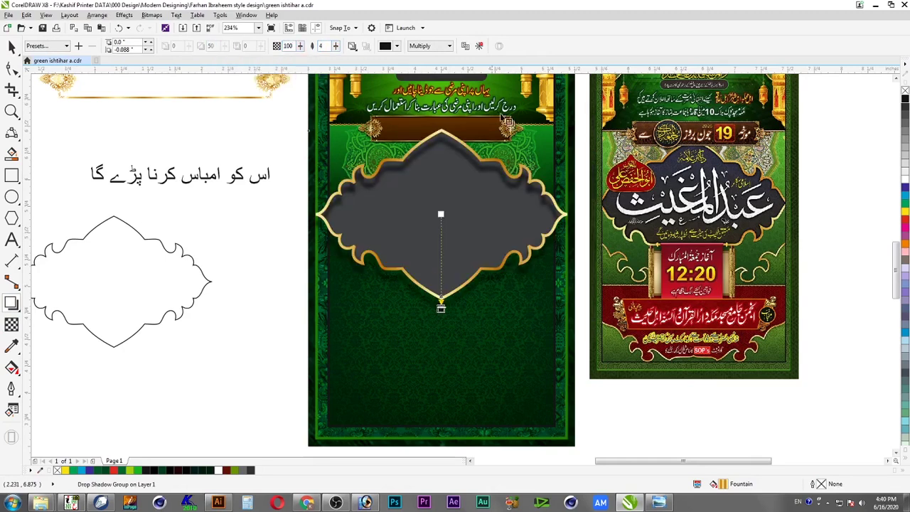
{"action": "left_click", "coordinate": [427, 46]}
{"action": "left_click", "coordinate": [427, 62]}
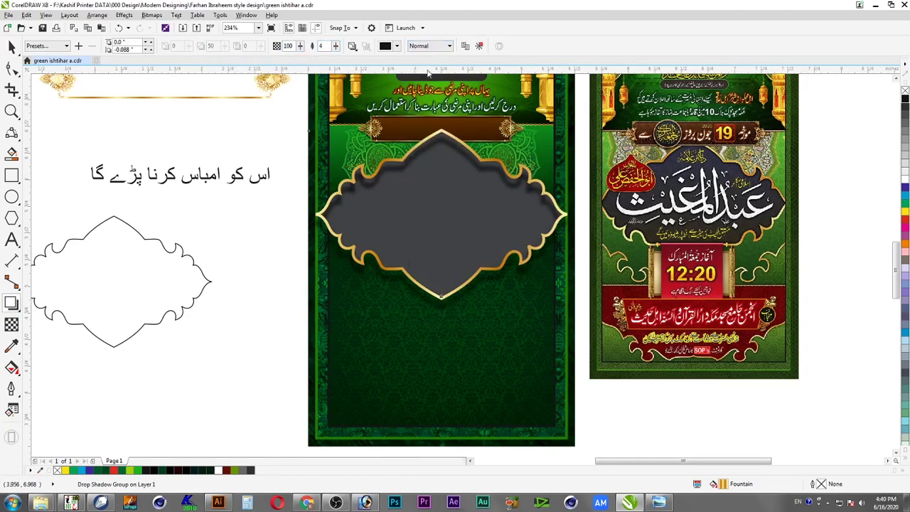
{"action": "left_click", "coordinate": [390, 45]}
{"action": "left_click", "coordinate": [536, 49]}
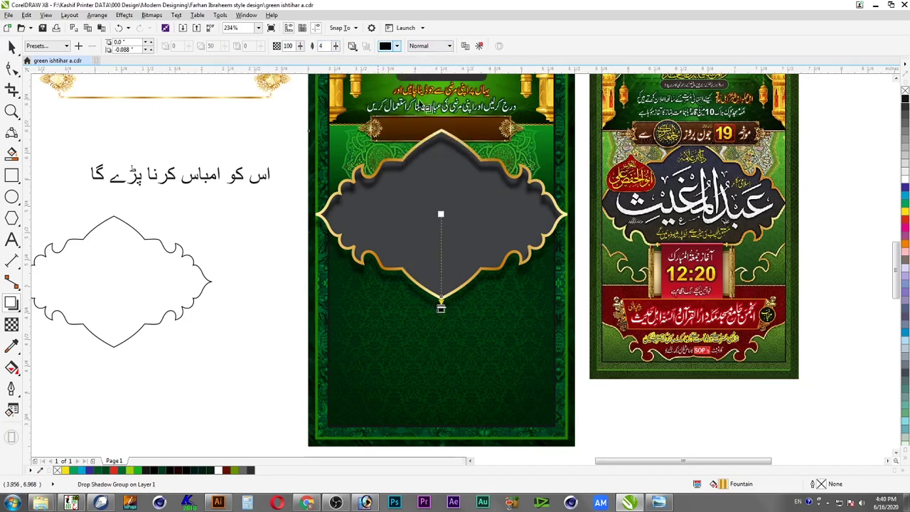
Select the shadowed shape and the lens rectangle behind it
{"action": "left_click", "coordinate": [11, 45]}
{"action": "right_click", "coordinate": [456, 306]}
{"action": "left_click", "coordinate": [487, 328]}
{"action": "left_click", "coordinate": [449, 311]}
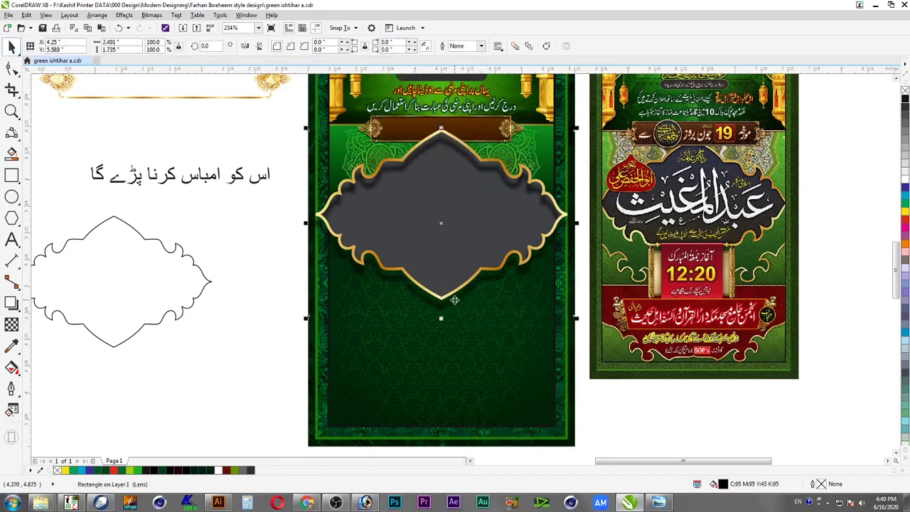
Send the shading rectangle behind everything else
{"action": "left_click", "coordinate": [475, 177], "text": "shift"}
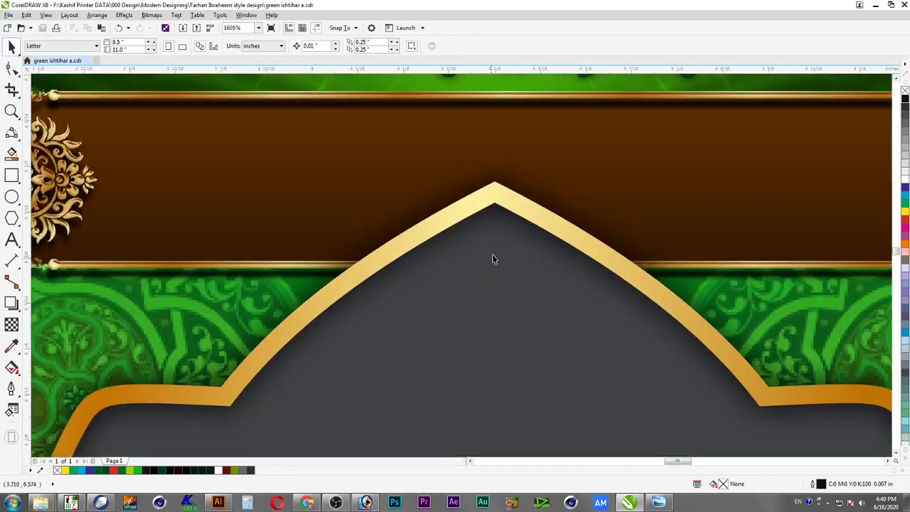
{"action": "left_click_drag", "start_coordinate": [492, 254], "coordinate": [496, 262]}
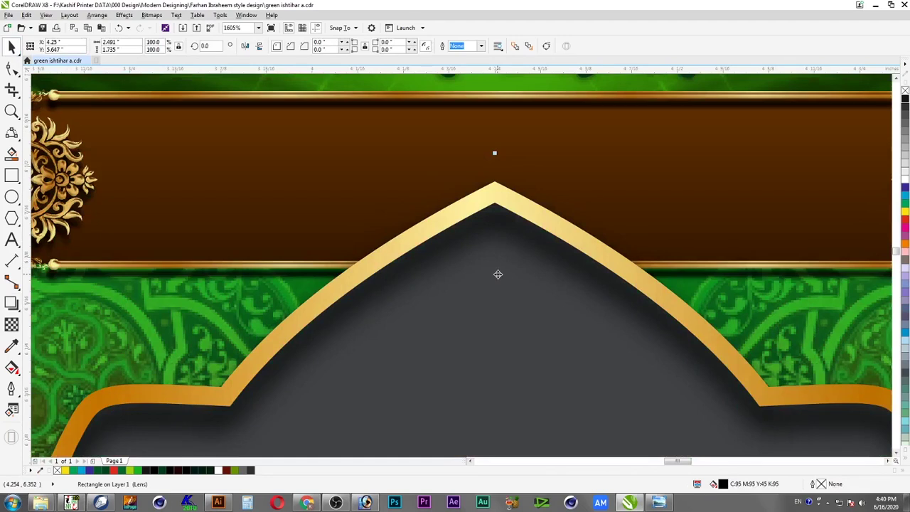
{"action": "right_click", "coordinate": [498, 275]}
{"action": "mouse_move", "coordinate": [563, 181]}
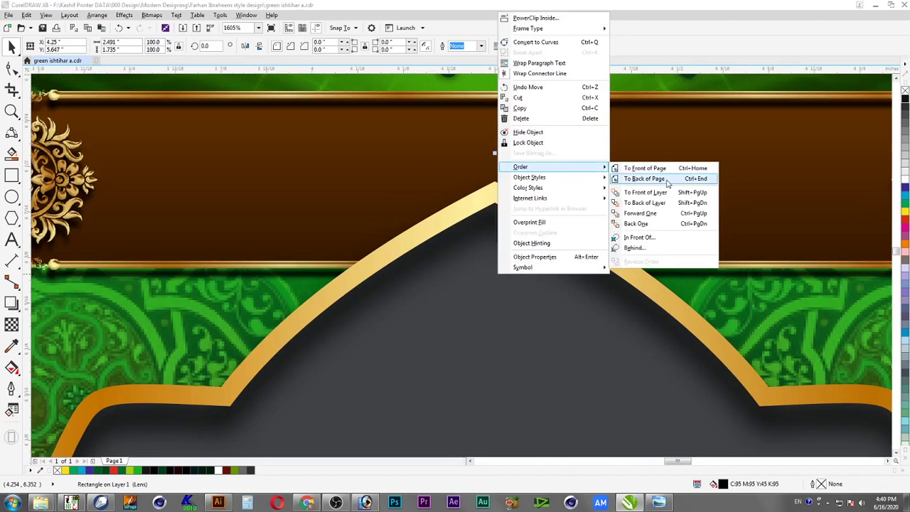
{"action": "left_click", "coordinate": [668, 181]}
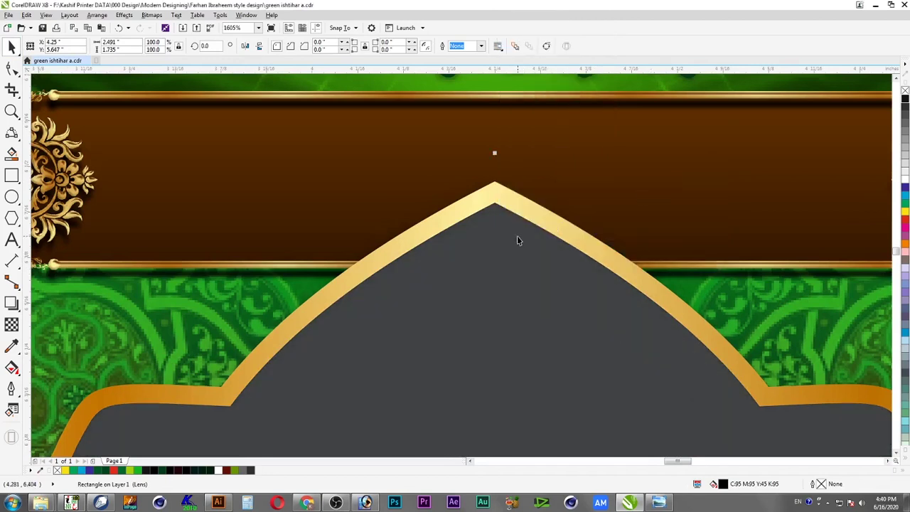
PowerClip the shading rectangle inside the grey arched shape
{"action": "key", "text": "alt+c"}
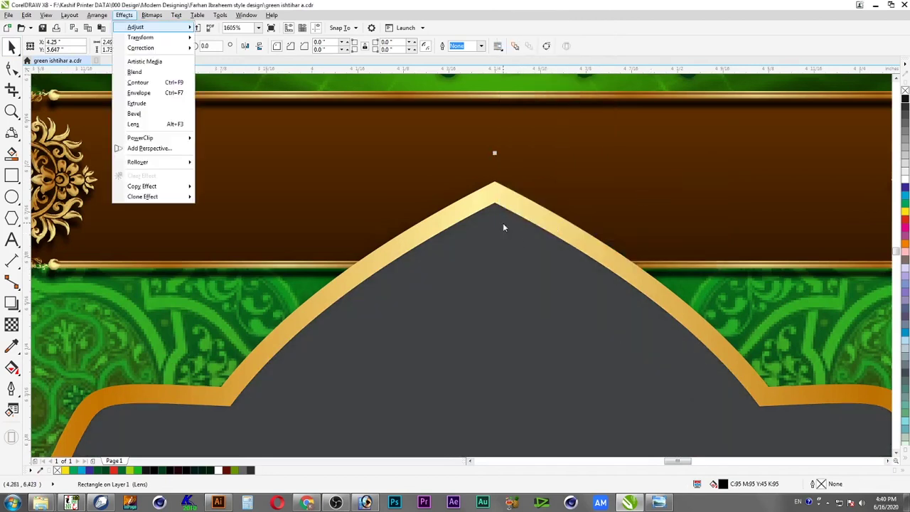
{"action": "key", "text": "w"}
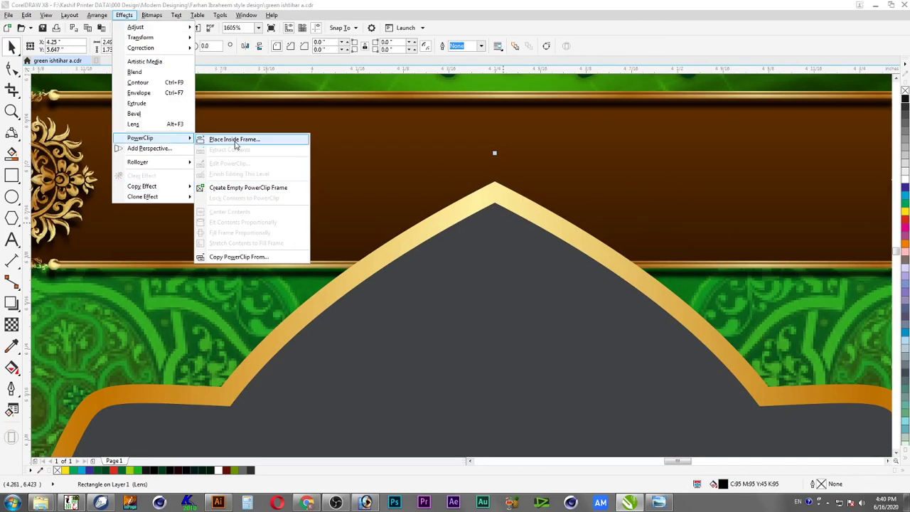
{"action": "left_click", "coordinate": [234, 140]}
{"action": "left_click", "coordinate": [501, 262]}
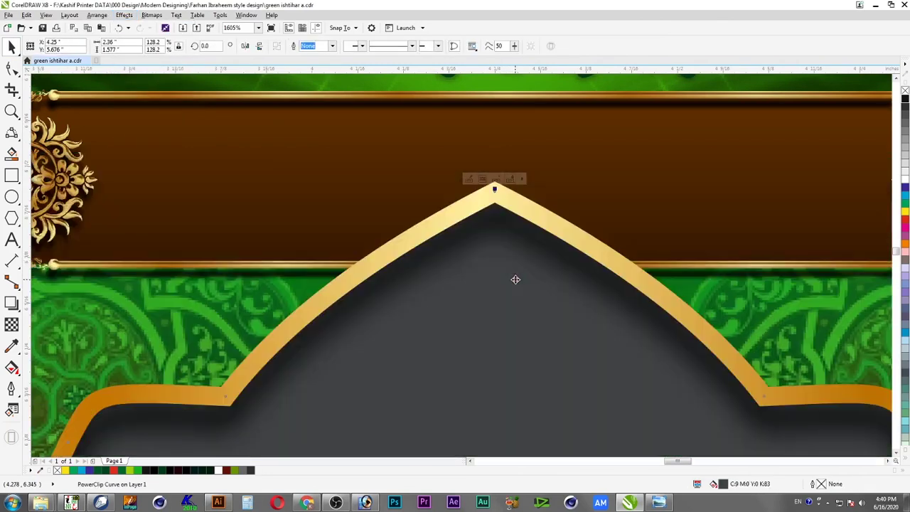
{"action": "key", "text": "F4"}
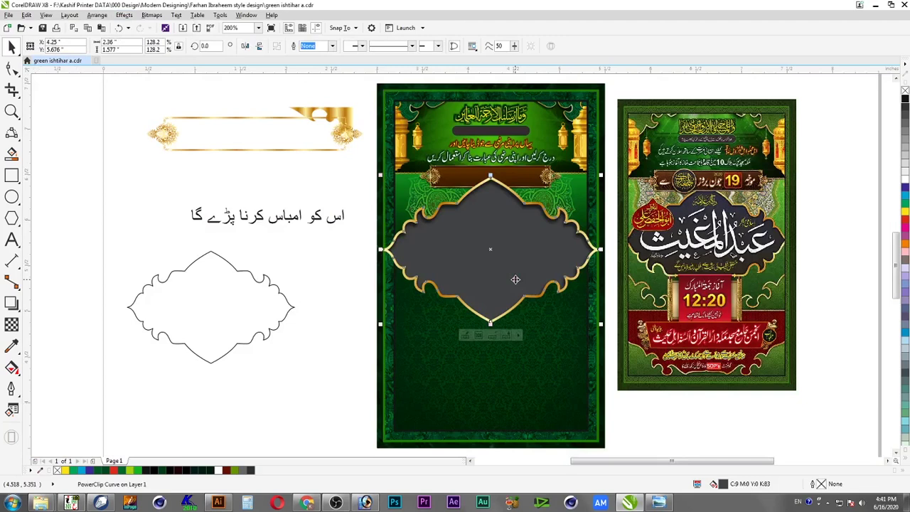
{"action": "key", "text": "Escape"}
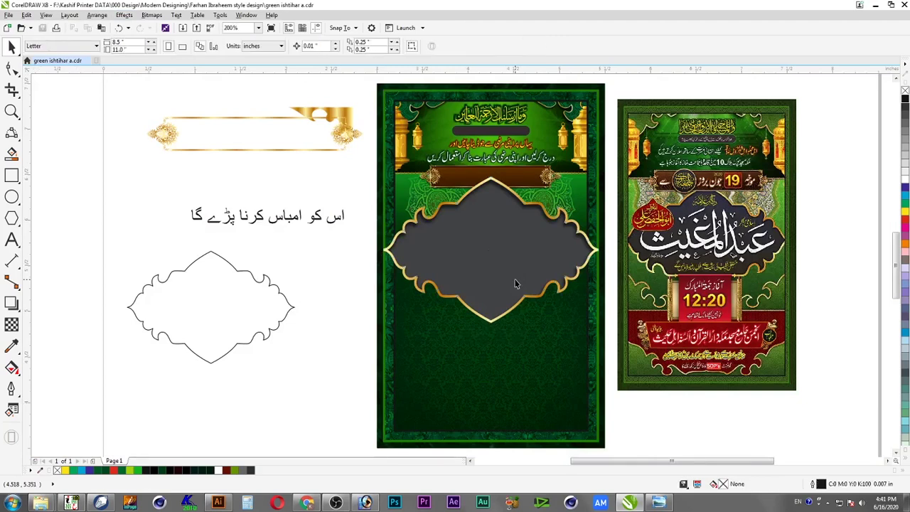
Group the grey scalloped panel with its gold border
{"action": "left_click", "coordinate": [507, 268]}
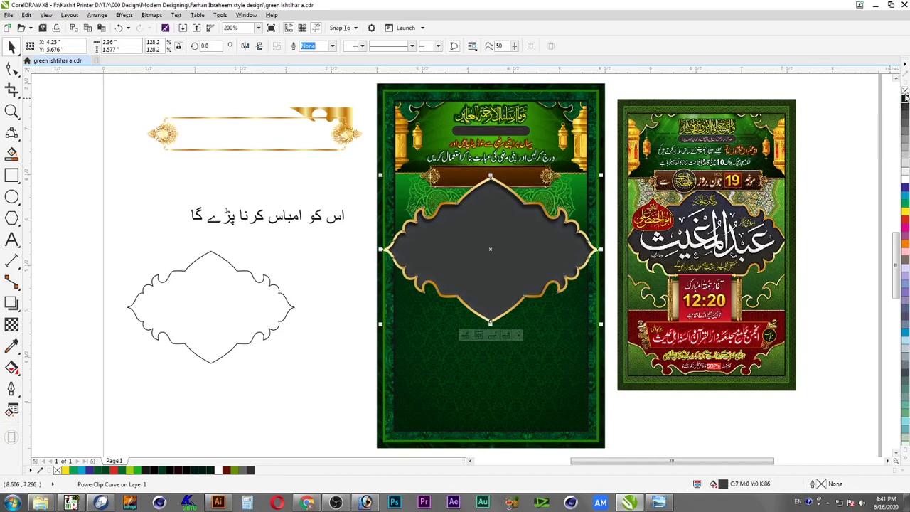
{"action": "left_click", "coordinate": [836, 191]}
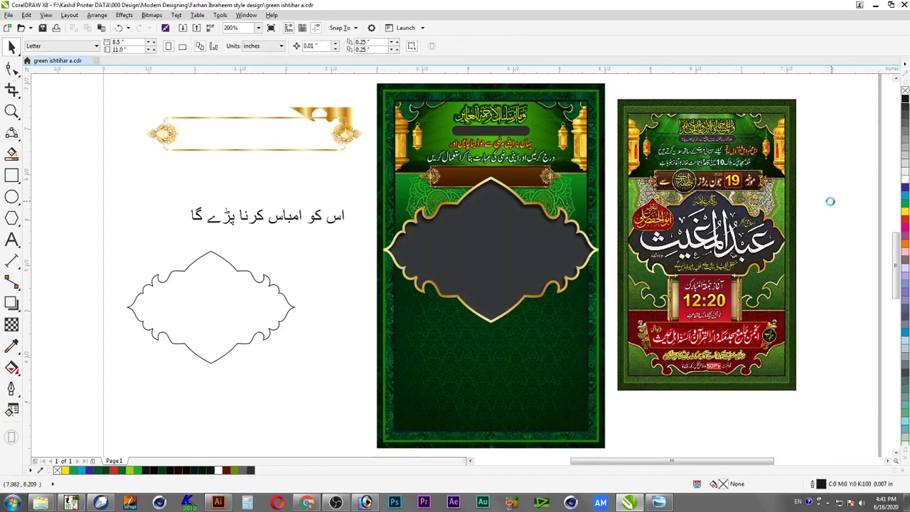
{"action": "key", "text": "F2"}
{"action": "left_click_drag", "start_coordinate": [353, 156], "coordinate": [796, 358]}
{"action": "left_click", "coordinate": [362, 255]}
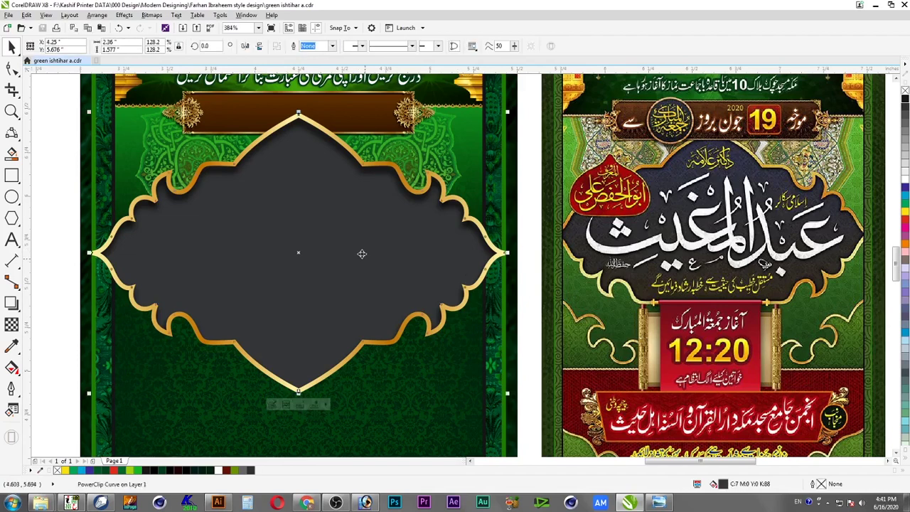
{"action": "left_click", "coordinate": [419, 370], "text": "shift"}
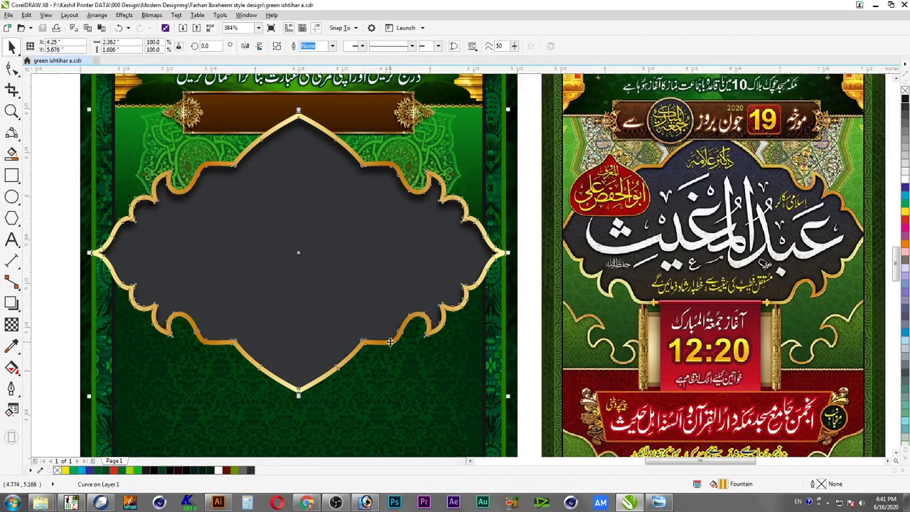
{"action": "right_click", "coordinate": [369, 295]}
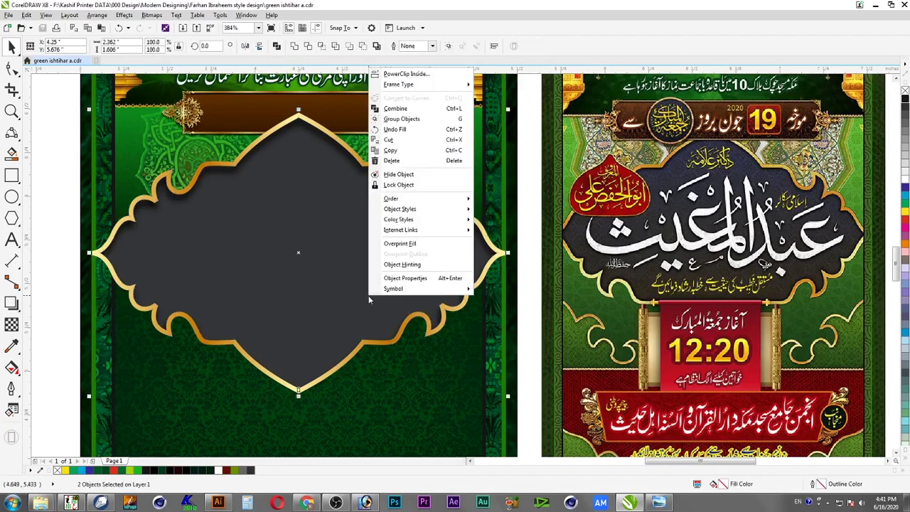
{"action": "left_click", "coordinate": [402, 119]}
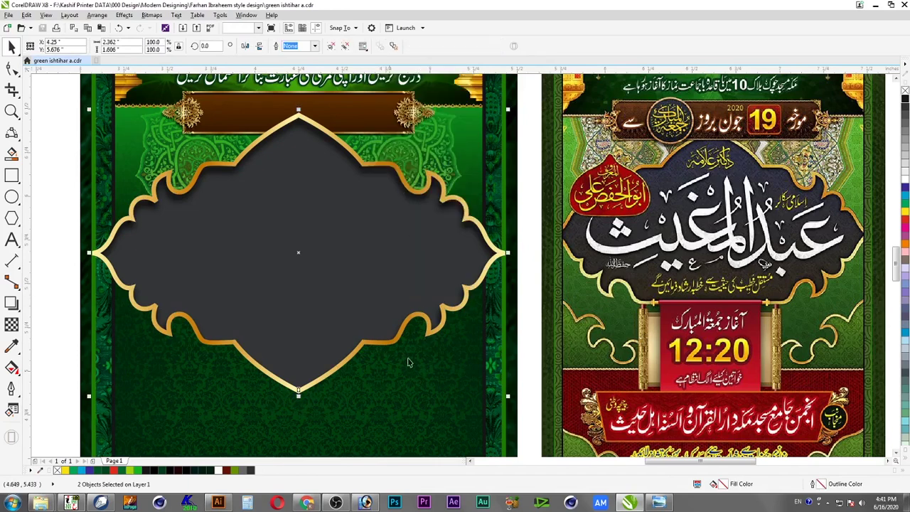
PowerClip the group inside the green poster background and save
{"action": "right_click", "coordinate": [372, 320]}
{"action": "left_click", "coordinate": [430, 74]}
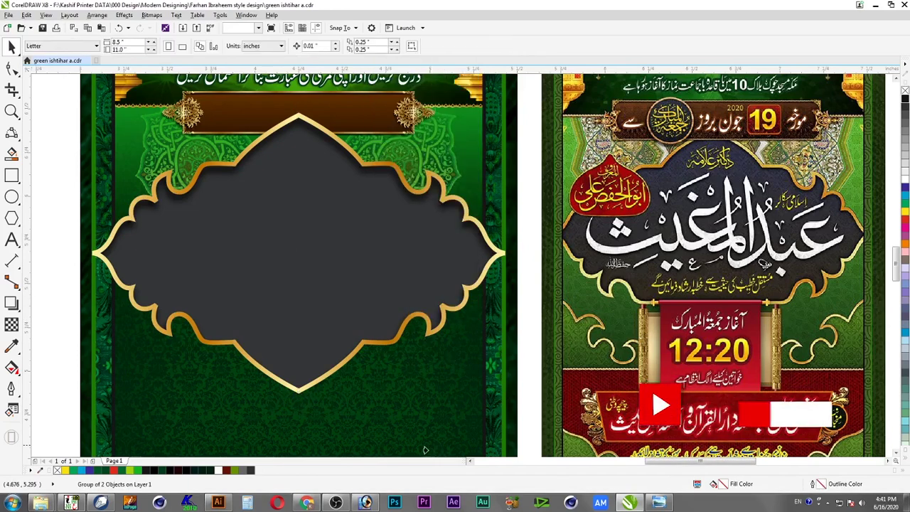
{"action": "left_click", "coordinate": [389, 324]}
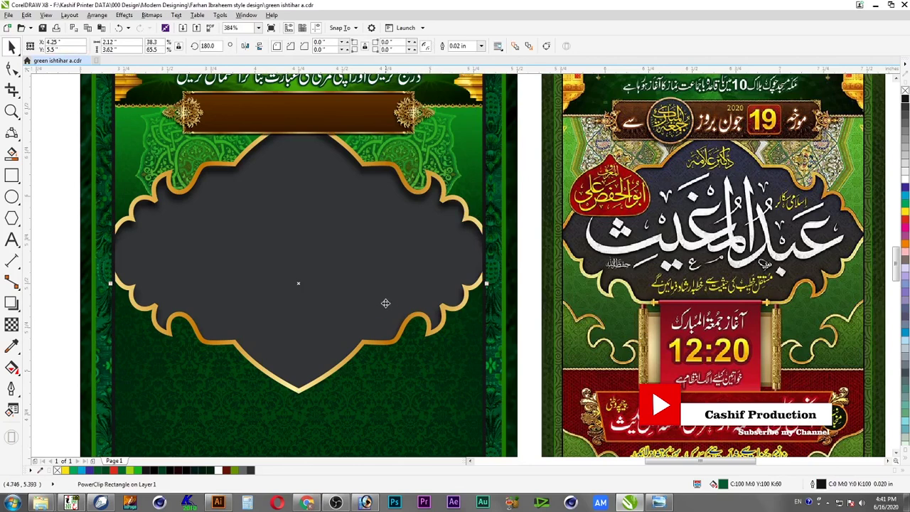
{"action": "key", "text": "ctrl+s"}
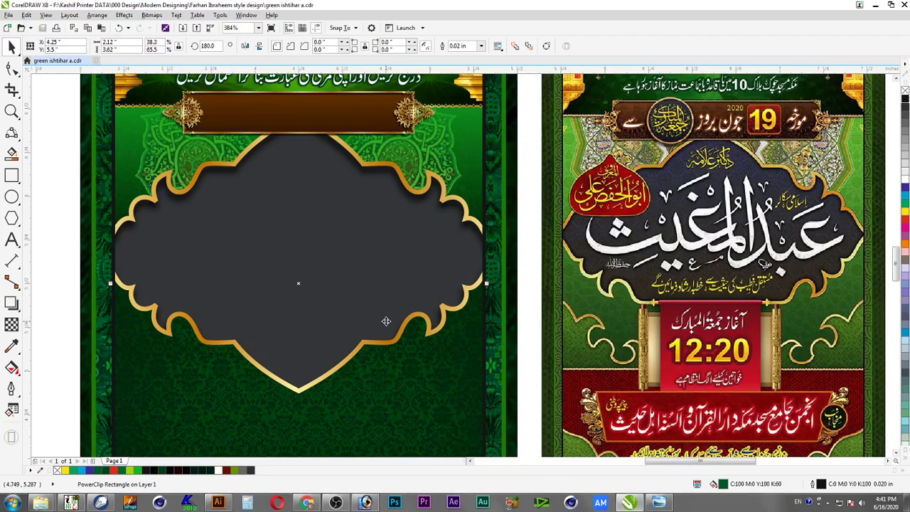
Zoom in on both posters and save the document
{"action": "key", "text": "F4"}
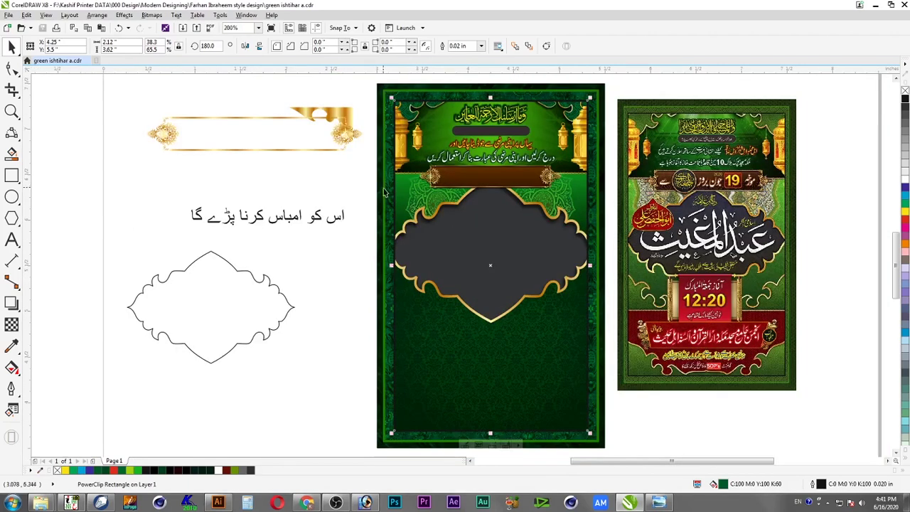
{"action": "left_click_drag", "start_coordinate": [368, 81], "coordinate": [815, 358]}
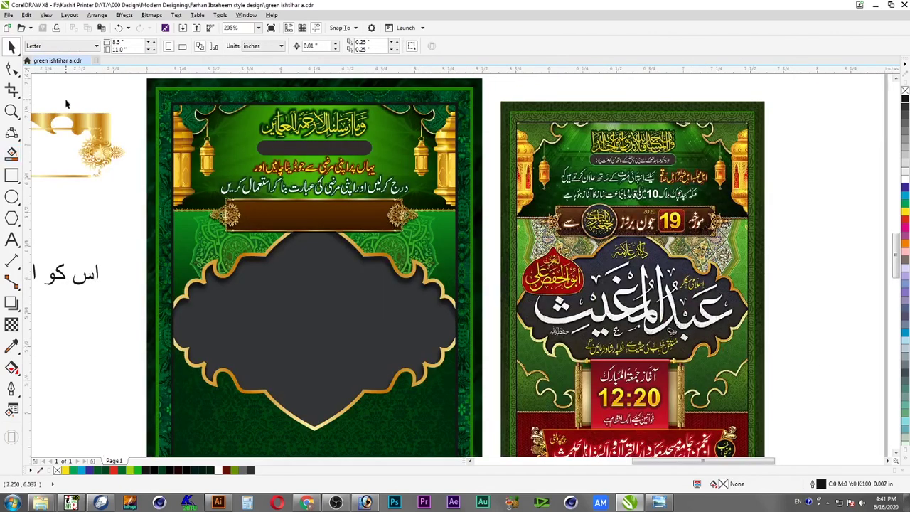
{"action": "left_click", "coordinate": [43, 29]}
{"action": "scroll", "coordinate": [135, 218], "scroll_direction": "down", "scroll_amount": 3}
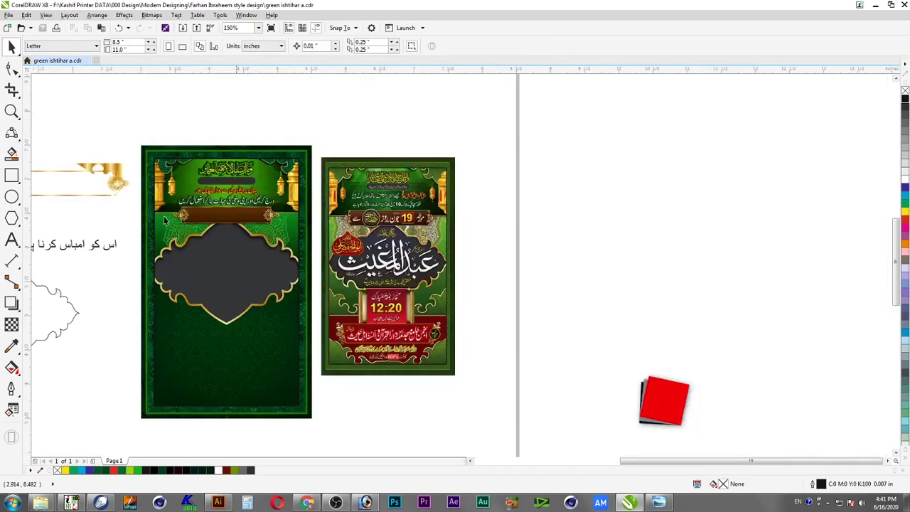
{"action": "left_click_drag", "start_coordinate": [482, 207], "coordinate": [94, 360]}
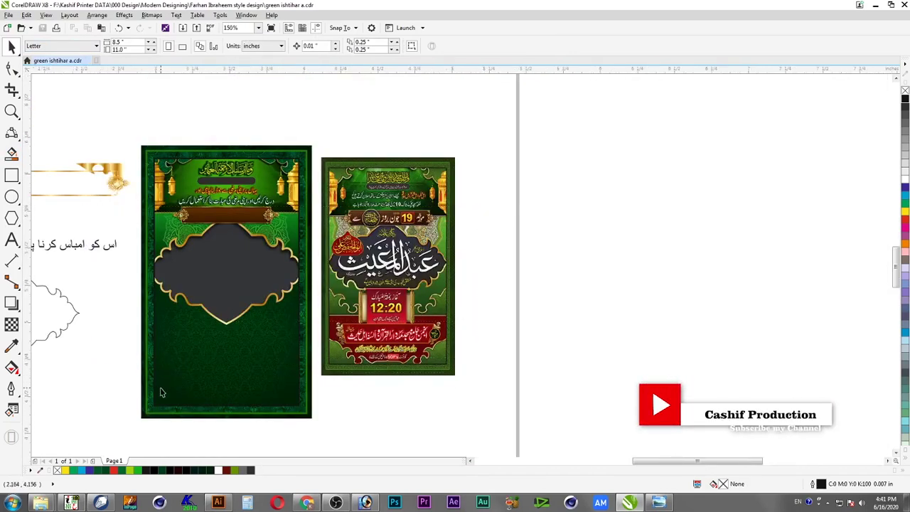
{"action": "left_click", "coordinate": [44, 30]}
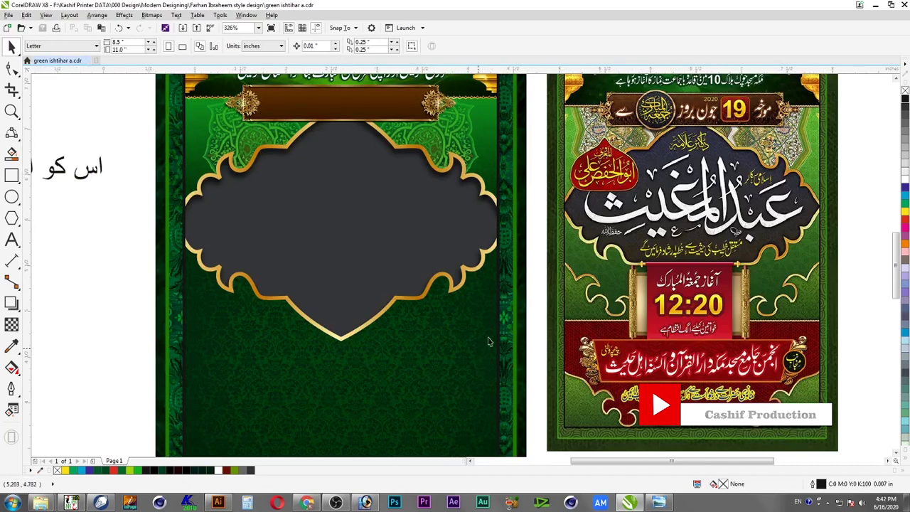
Frame both posters and select the left poster's clipped background
{"action": "scroll", "coordinate": [517, 169], "scroll_direction": "down", "scroll_amount": 2}
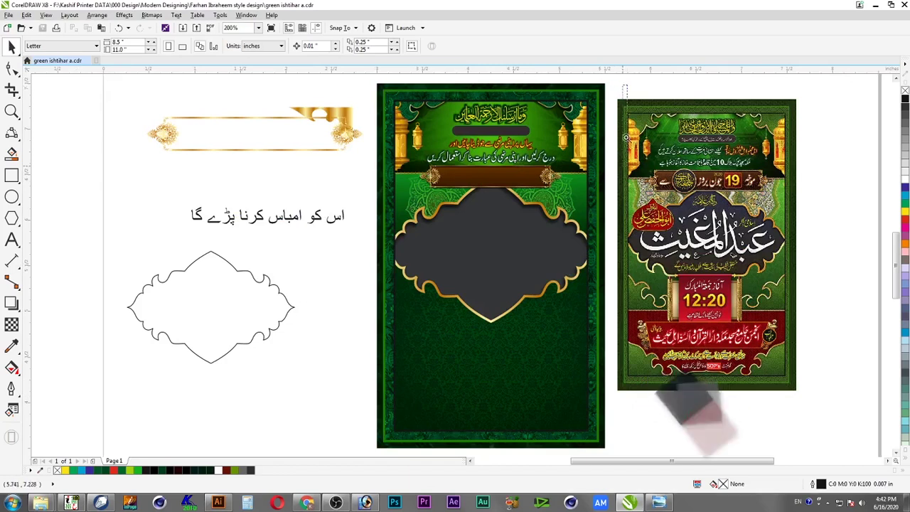
{"action": "left_click_drag", "start_coordinate": [358, 81], "coordinate": [808, 390]}
{"action": "scroll", "coordinate": [808, 389], "scroll_direction": "up", "scroll_amount": 1}
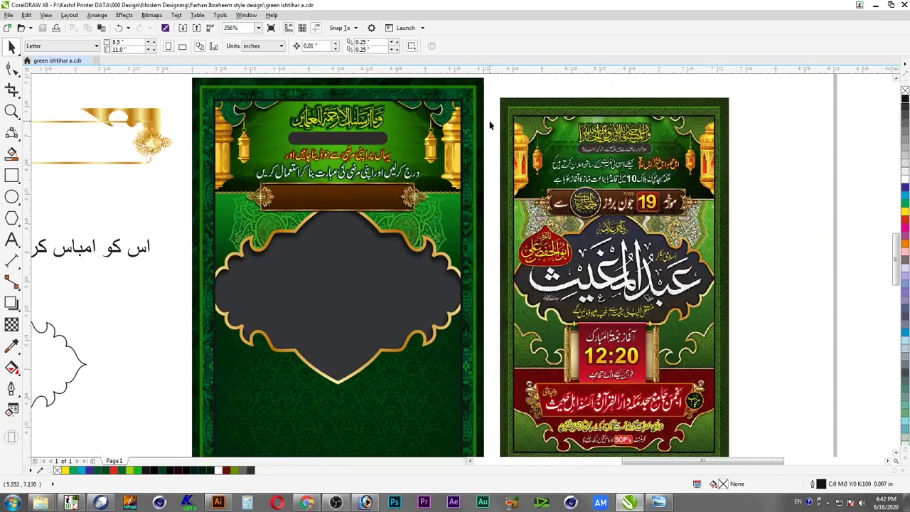
{"action": "left_click", "coordinate": [416, 374]}
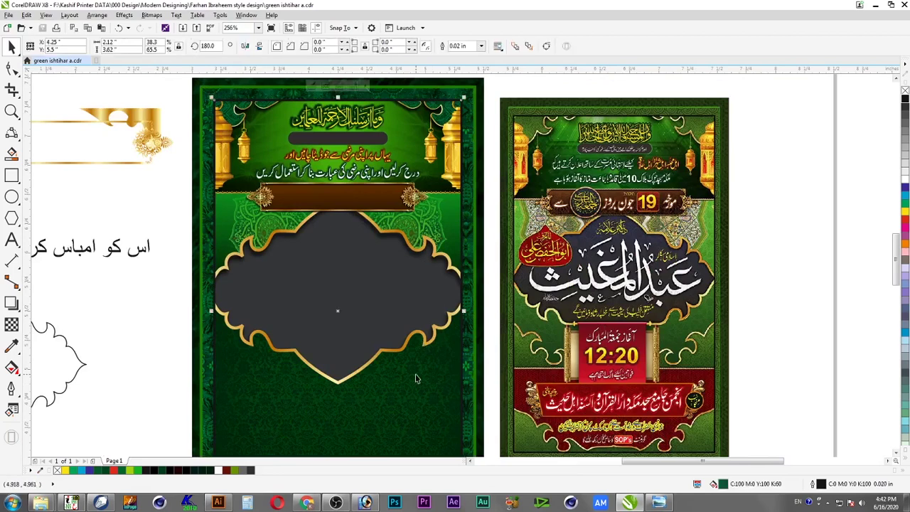
Inside the poster's PowerClip, drop a copy of the top corner scroll ornaments at the bottom
{"action": "double_click", "coordinate": [405, 314]}
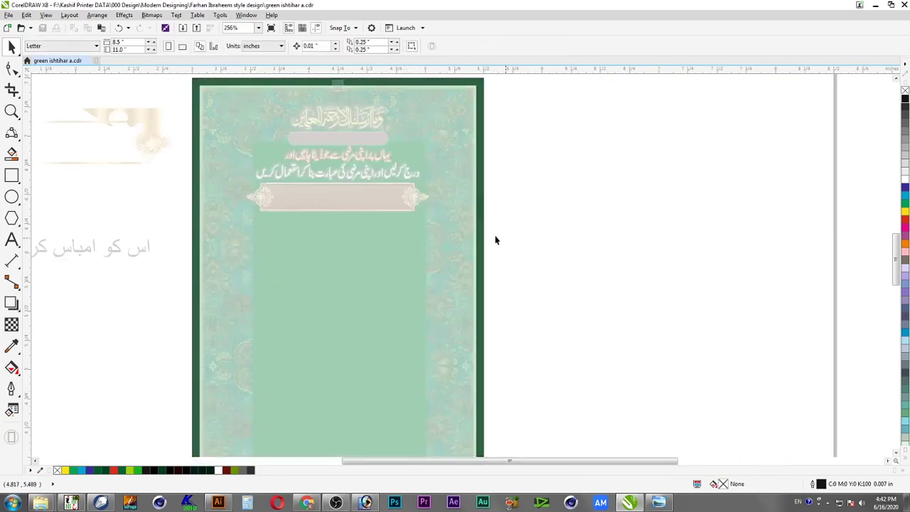
{"action": "left_click", "coordinate": [388, 93]}
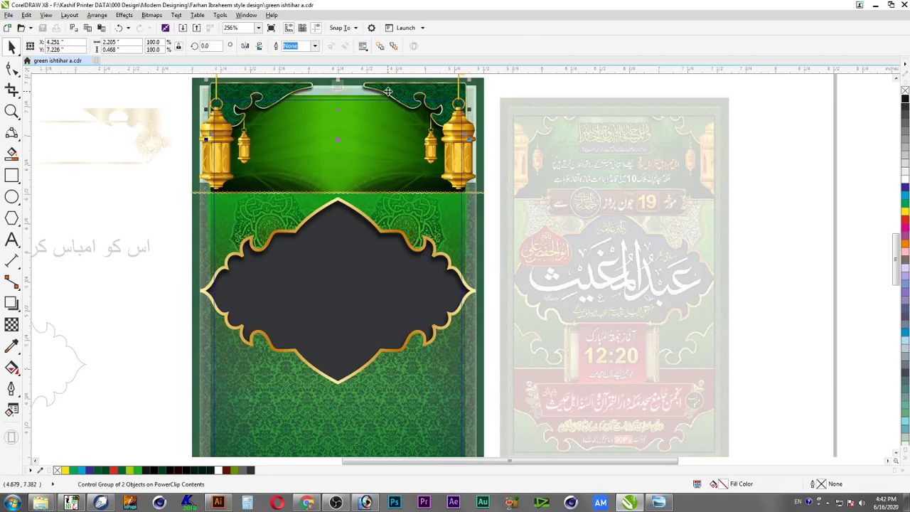
{"action": "left_click_drag", "start_coordinate": [389, 90], "coordinate": [389, 374]}
{"action": "right_click", "coordinate": [389, 374]}
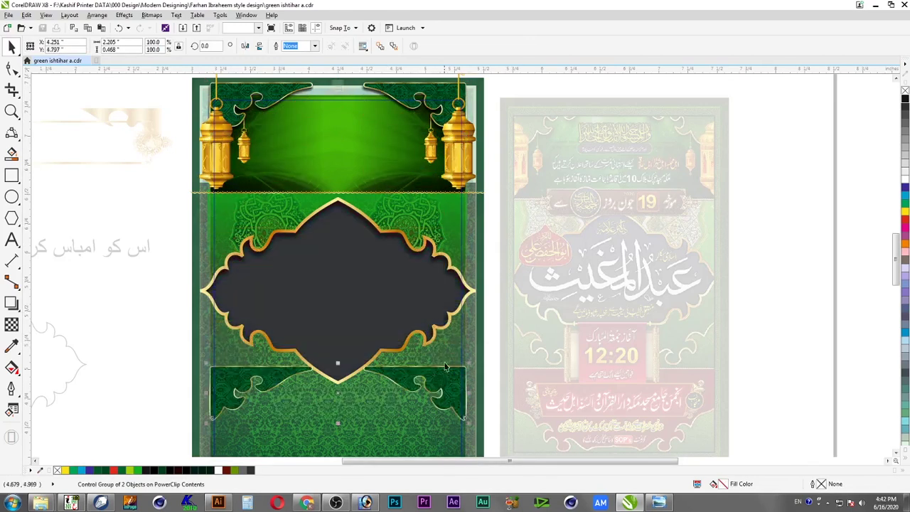
{"action": "key", "text": "ctrl+z"}
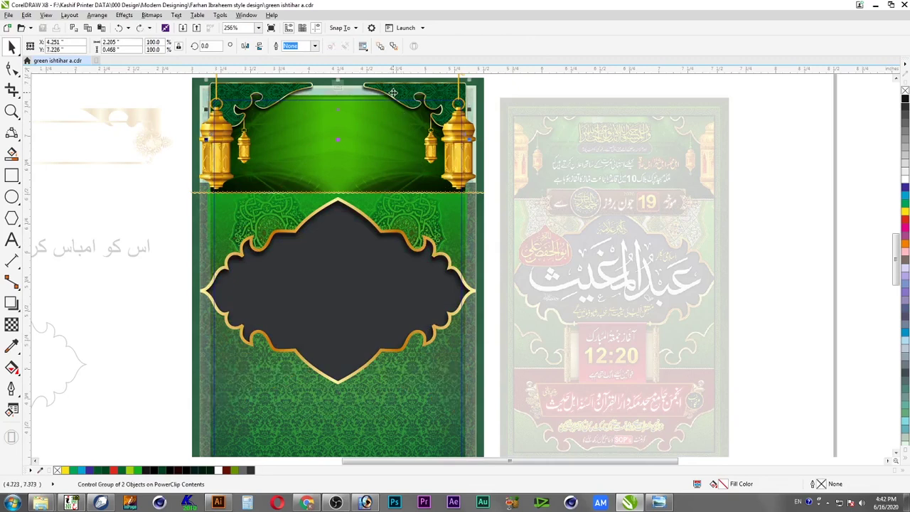
{"action": "key", "text": "ctrl+z"}
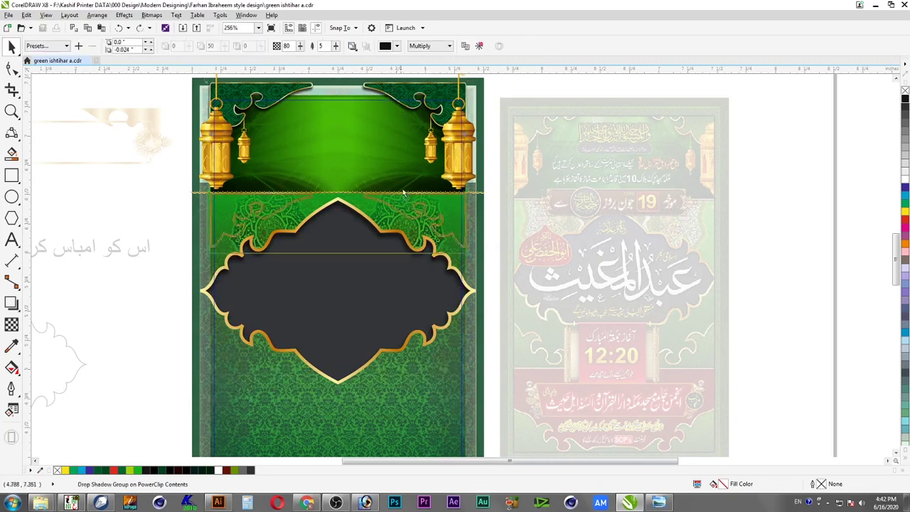
{"action": "key", "text": "ctrl+shift+z"}
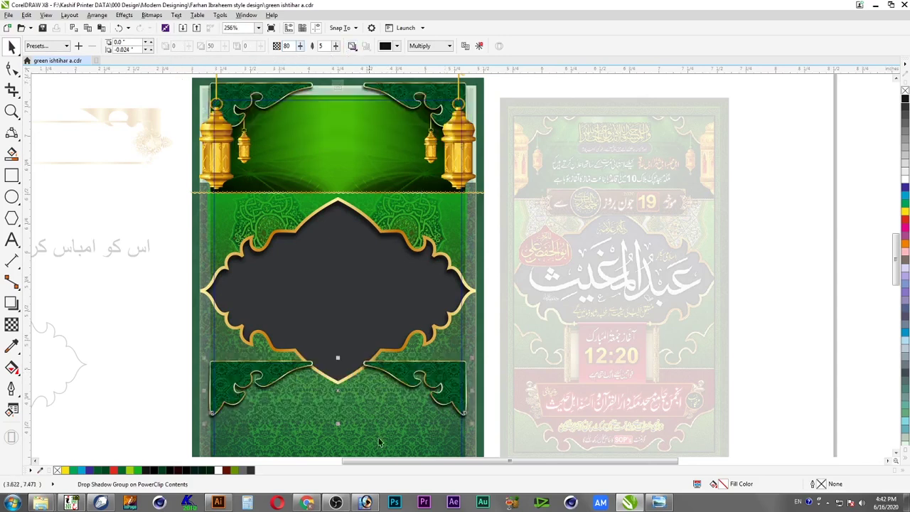
Flip the ornament copy vertically, raise it under the frame, and finish editing
{"action": "left_click_drag", "start_coordinate": [338, 359], "coordinate": [342, 407]}
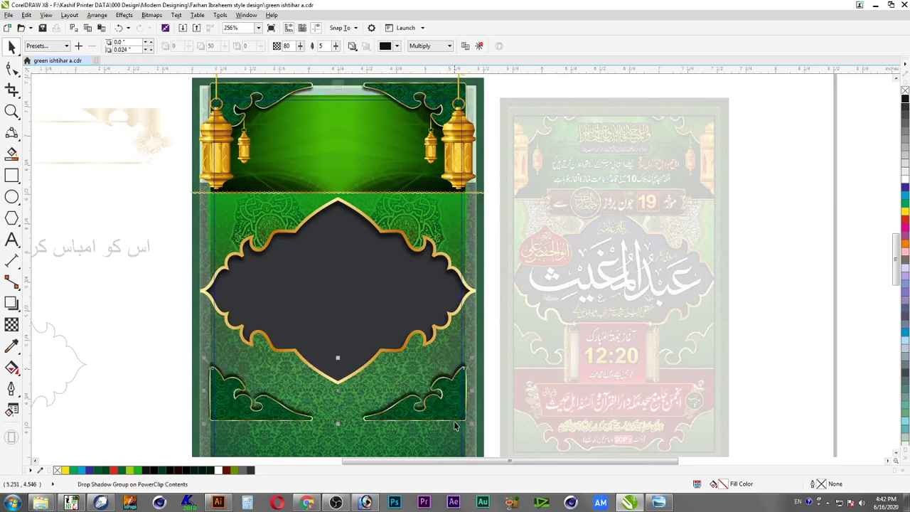
{"action": "left_click_drag", "start_coordinate": [455, 407], "coordinate": [456, 387]}
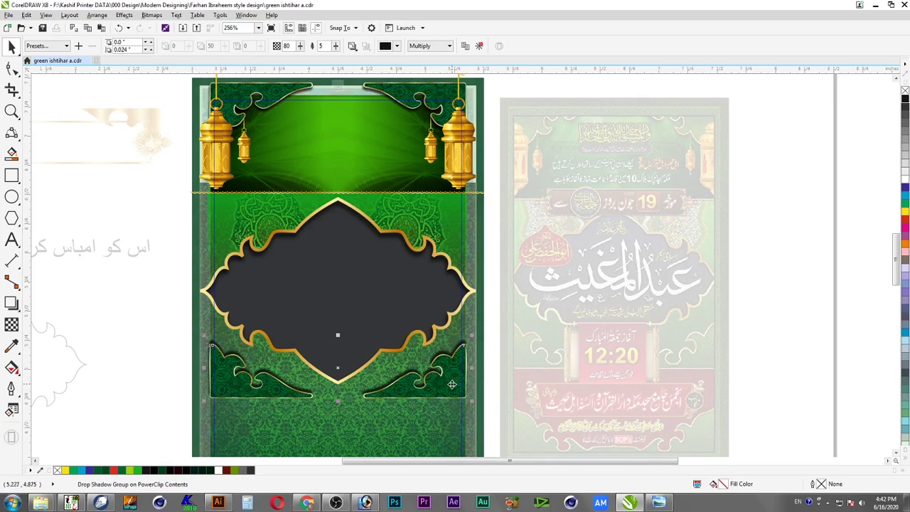
{"action": "left_click", "coordinate": [760, 374], "text": "ctrl"}
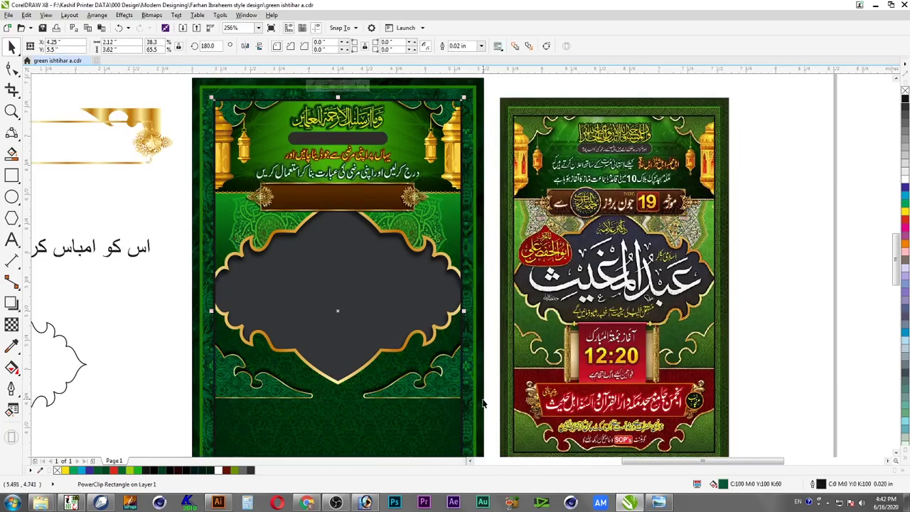
Save, then scale the gold frame group inside the background PowerClip to 94.7% and nudge it up
{"action": "key", "text": "ctrl+s"}
{"action": "scroll", "coordinate": [675, 421], "scroll_direction": "up", "scroll_amount": 2}
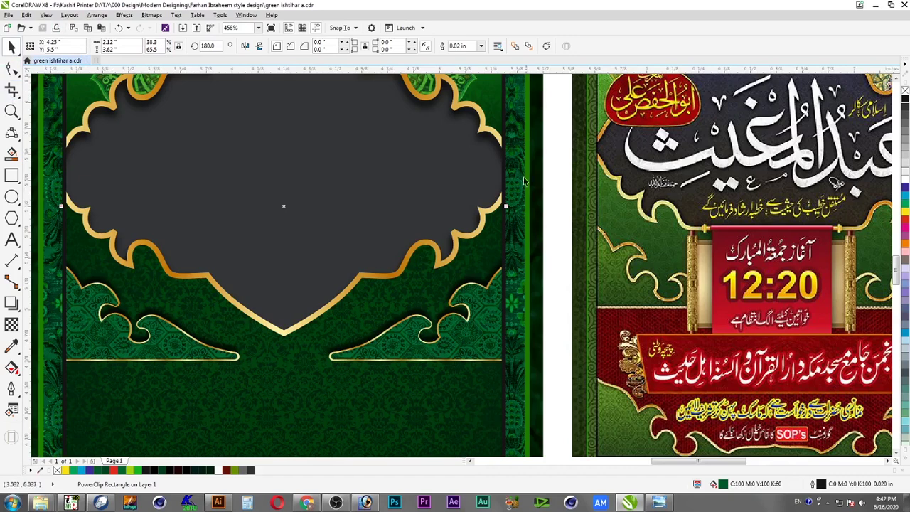
{"action": "left_click", "coordinate": [559, 157]}
{"action": "left_click", "coordinate": [379, 133]}
{"action": "left_click", "coordinate": [378, 132], "text": "ctrl"}
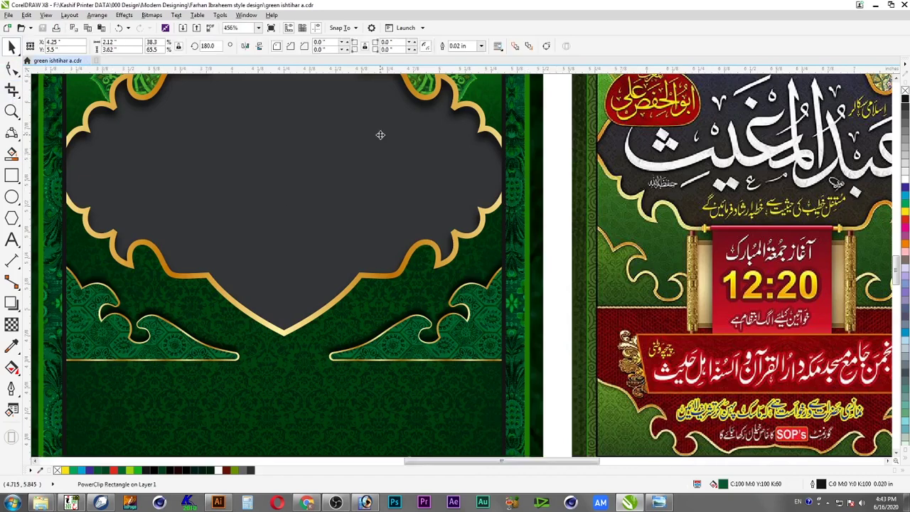
{"action": "scroll", "coordinate": [437, 190], "scroll_direction": "down", "scroll_amount": 3}
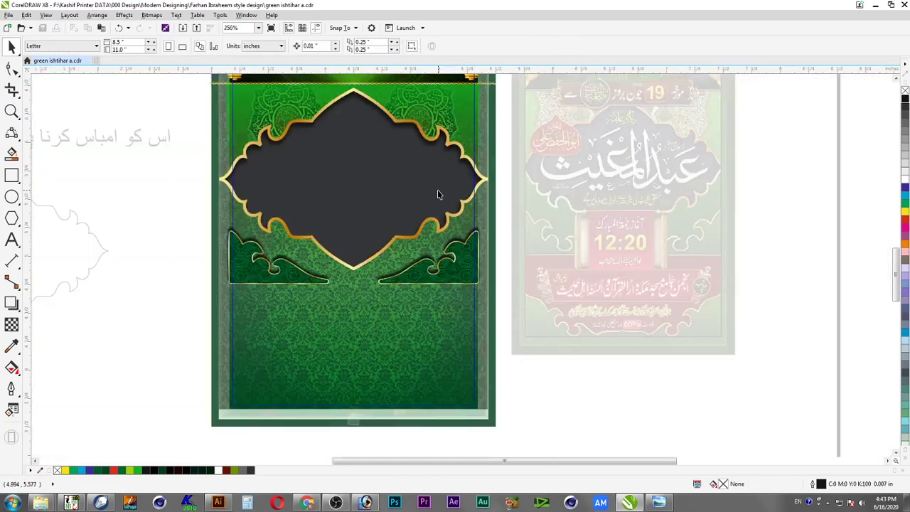
{"action": "left_click", "coordinate": [439, 189]}
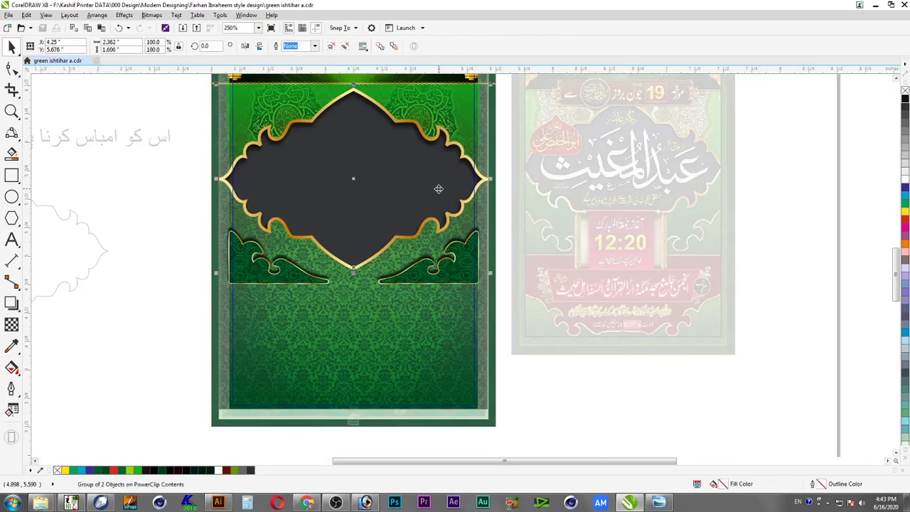
{"action": "left_click_drag", "start_coordinate": [491, 274], "coordinate": [489, 278]}
{"action": "key", "text": "Up"}
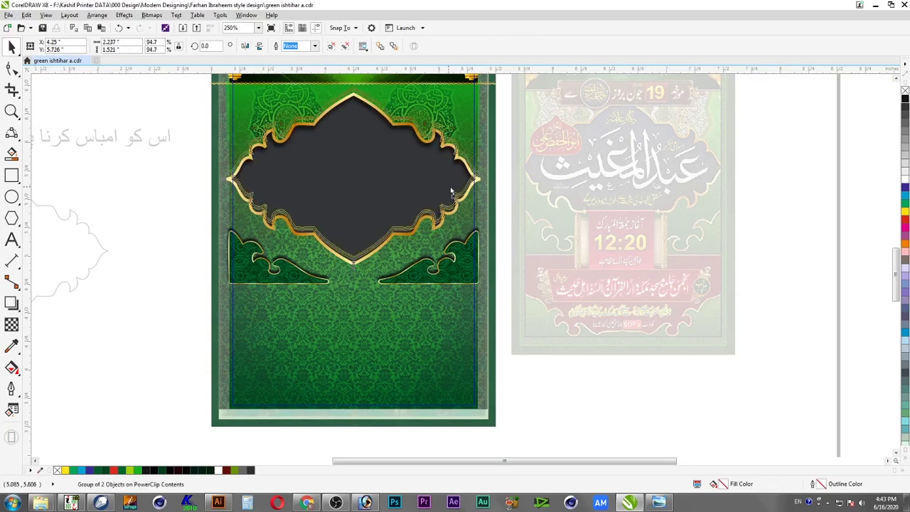
{"action": "left_click", "coordinate": [197, 258], "text": "ctrl"}
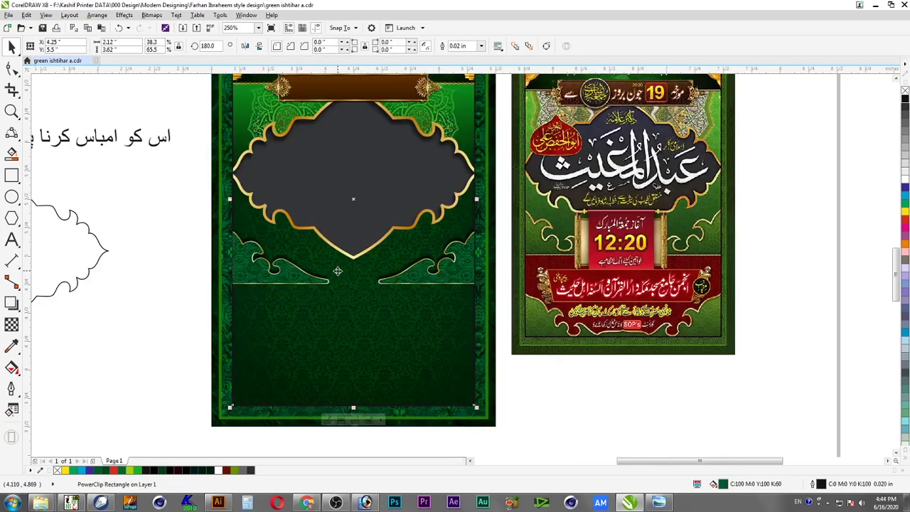
Raise both corner scroll ornaments inside the PowerClip up toward the frame's point
{"action": "key", "text": "Escape"}
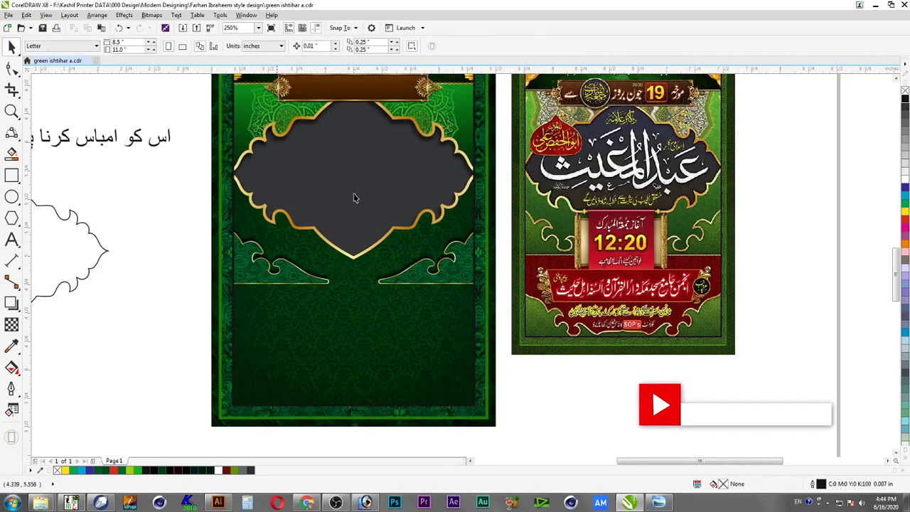
{"action": "key", "text": "F2"}
{"action": "left_click_drag", "start_coordinate": [150, 144], "coordinate": [544, 330]}
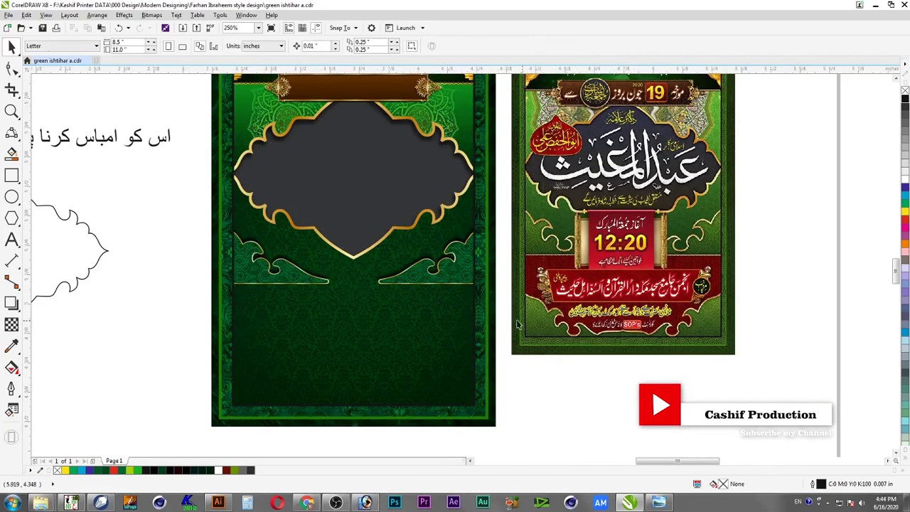
{"action": "left_click", "coordinate": [659, 363]}
{"action": "left_click", "coordinate": [658, 362], "text": "ctrl"}
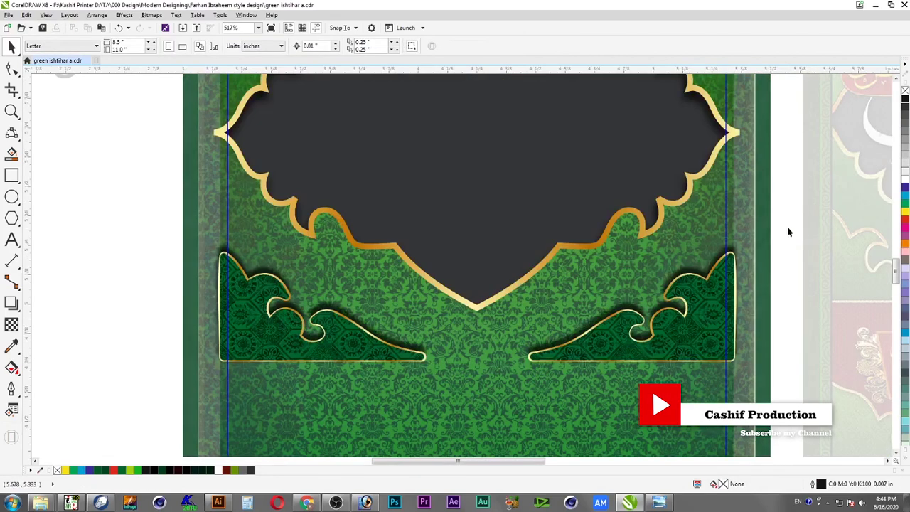
{"action": "left_click_drag", "start_coordinate": [788, 226], "coordinate": [145, 377]}
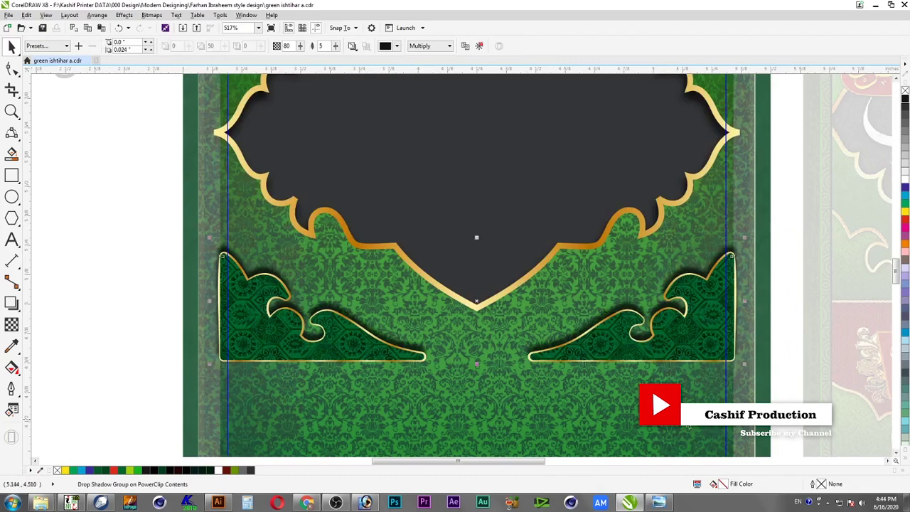
{"action": "left_click_drag", "start_coordinate": [689, 345], "coordinate": [691, 317]}
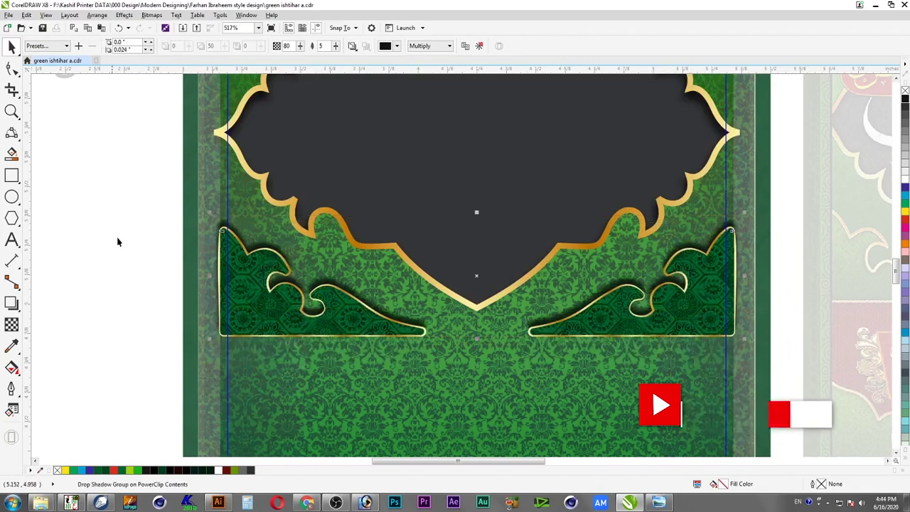
{"action": "left_click", "coordinate": [141, 243], "text": "ctrl"}
{"action": "scroll", "coordinate": [562, 322], "scroll_direction": "down", "scroll_amount": 1}
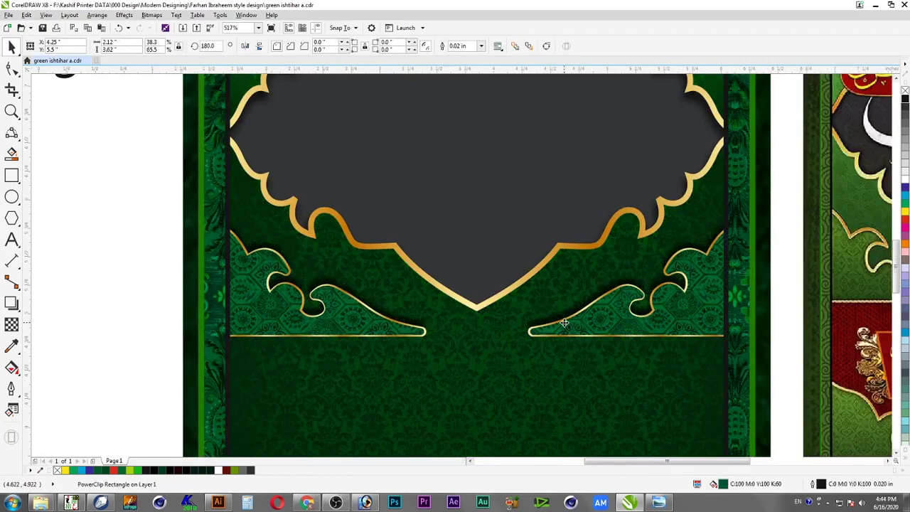
Enlarge the gold frame group inside the PowerClip to 95.5% and save the poster
{"action": "left_click", "coordinate": [42, 27]}
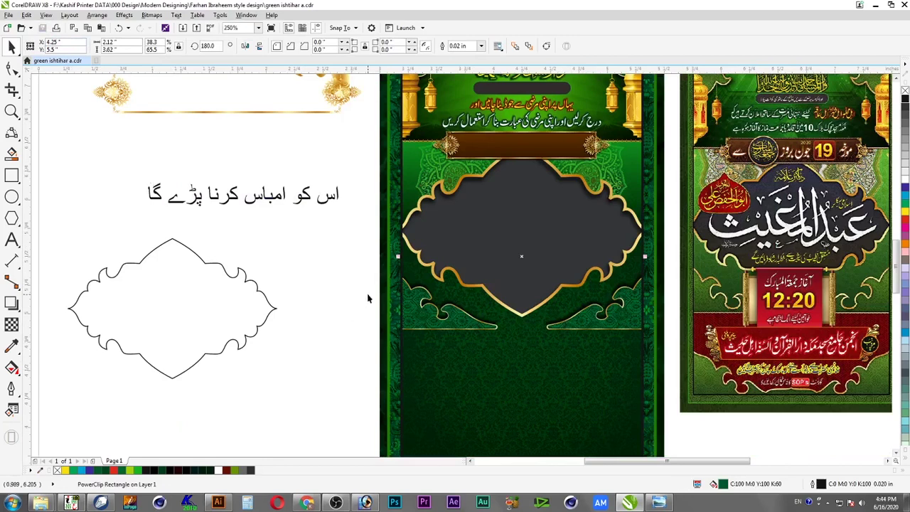
{"action": "double_click", "coordinate": [447, 243]}
{"action": "left_click", "coordinate": [448, 247]}
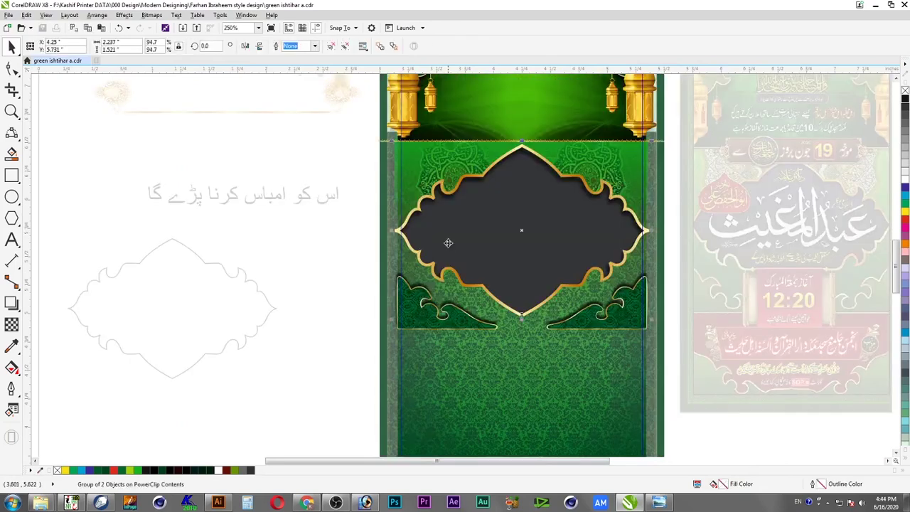
{"action": "left_click_drag", "start_coordinate": [392, 321], "coordinate": [390, 323]}
{"action": "left_click", "coordinate": [338, 329], "text": "ctrl"}
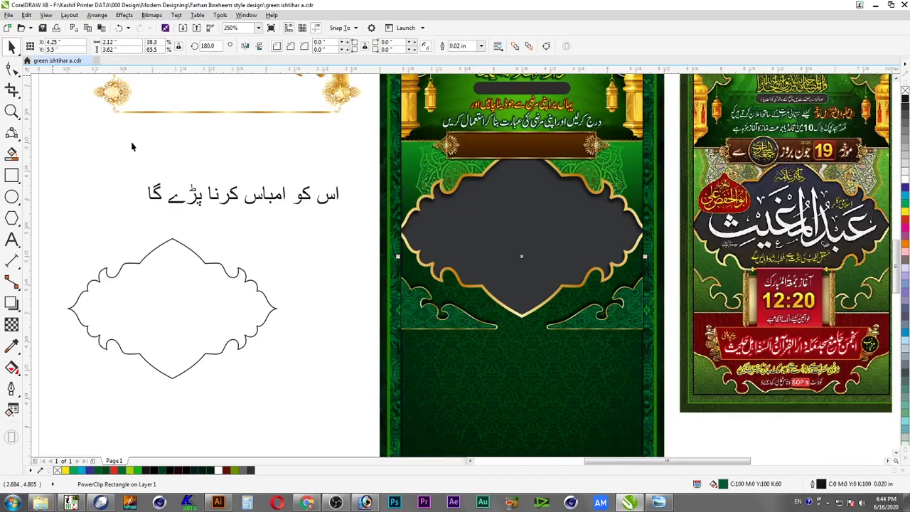
{"action": "key", "text": "ctrl+s"}
Zoom in on the frame area and select the corner ornament group inside the PowerClip
{"action": "scroll", "coordinate": [311, 313], "scroll_direction": "down", "scroll_amount": 2}
{"action": "key", "text": "z"}
{"action": "left_click_drag", "start_coordinate": [340, 210], "coordinate": [624, 361]}
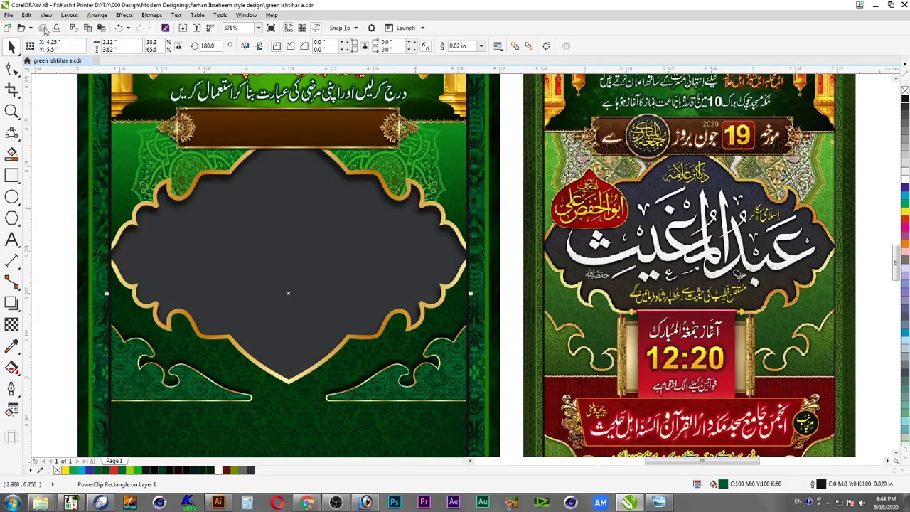
{"action": "left_click", "coordinate": [64, 171]}
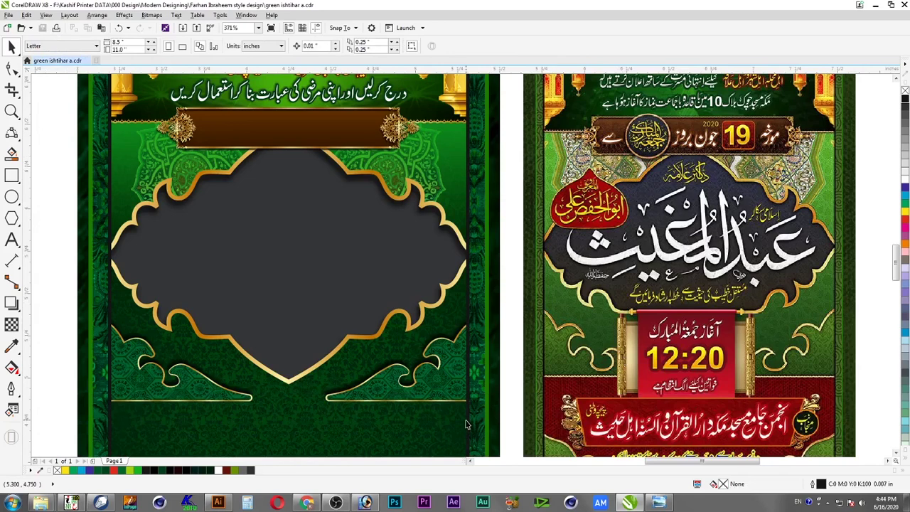
{"action": "double_click", "coordinate": [433, 379]}
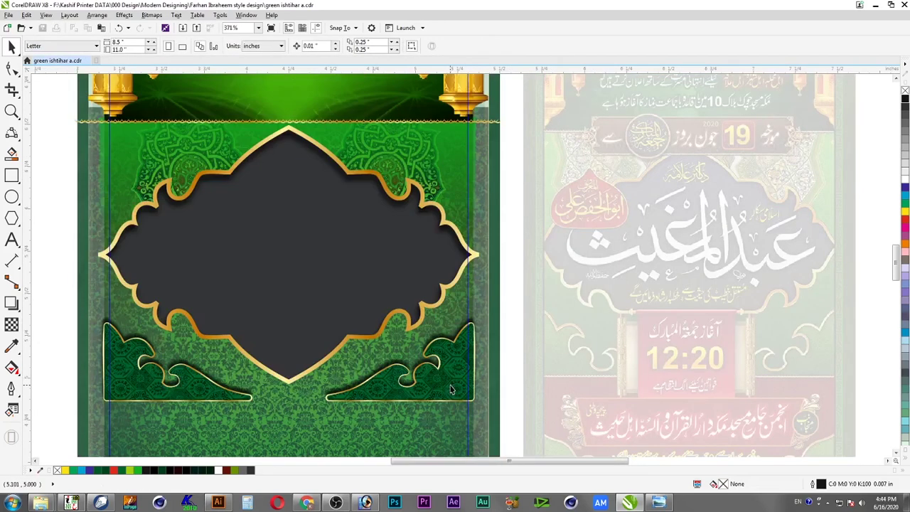
{"action": "left_click", "coordinate": [449, 389]}
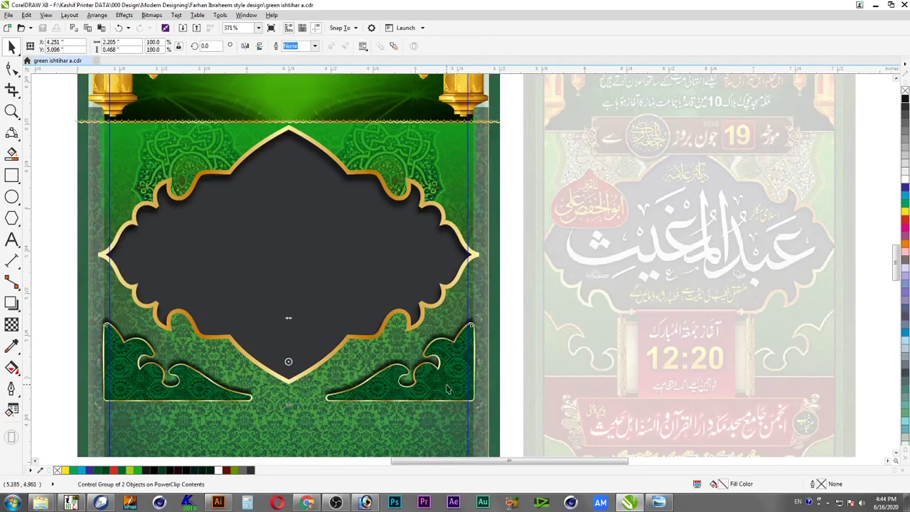
{"action": "left_click", "coordinate": [448, 379]}
{"action": "right_click", "coordinate": [448, 381]}
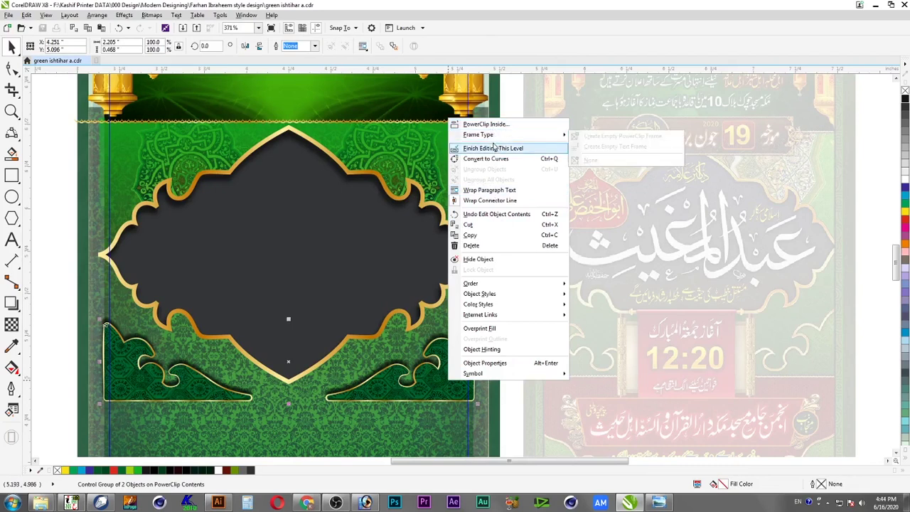
{"action": "left_click", "coordinate": [520, 442]}
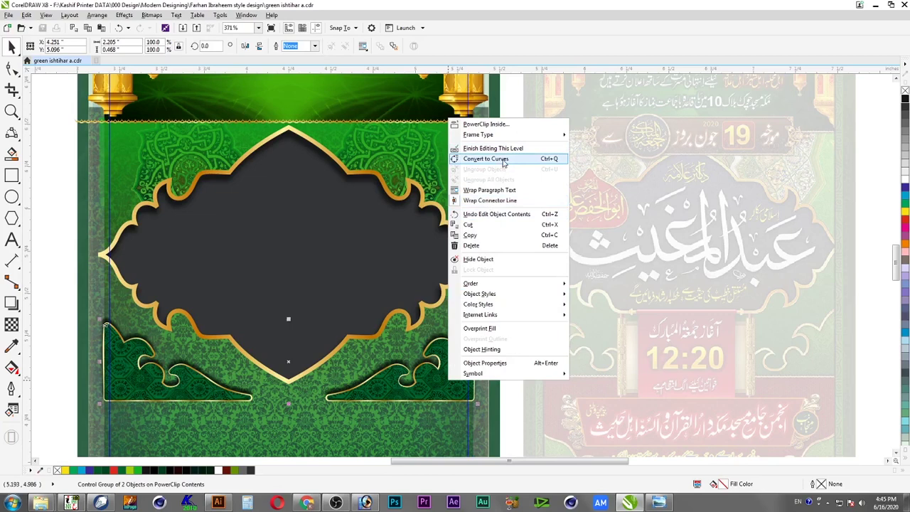
{"action": "left_click", "coordinate": [516, 410]}
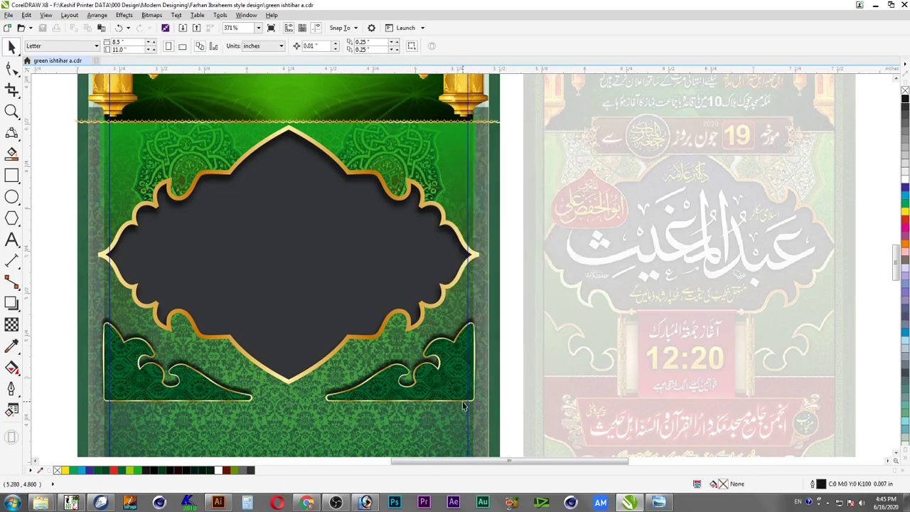
{"action": "left_click_drag", "start_coordinate": [461, 401], "coordinate": [462, 375]}
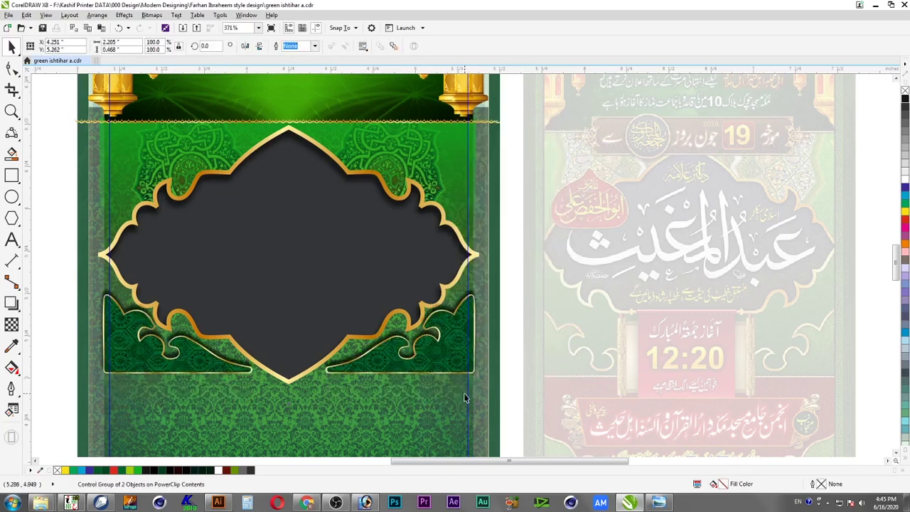
{"action": "key", "text": "ctrl+z"}
Break the drop shadow apart from the corner scroll ornaments, then finish editing the PowerClip
{"action": "double_click", "coordinate": [453, 331]}
{"action": "key", "text": "space"}
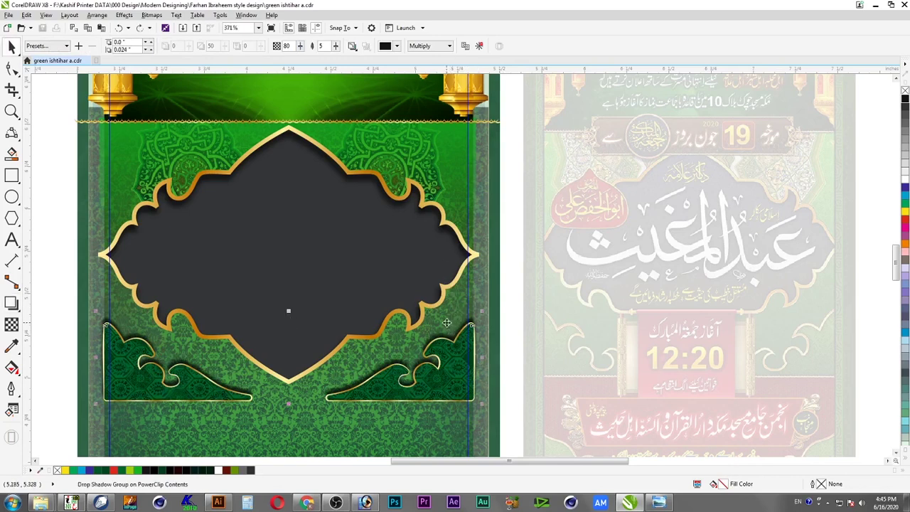
{"action": "right_click", "coordinate": [447, 329]}
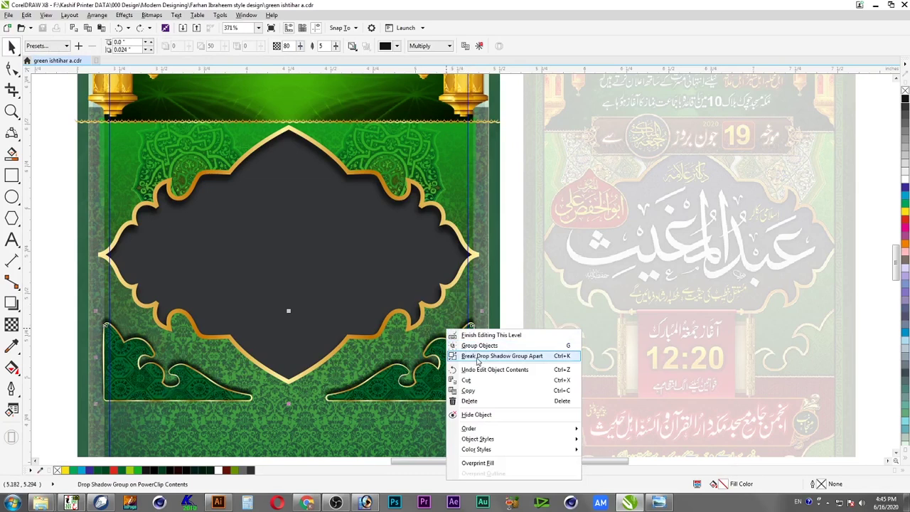
{"action": "left_click", "coordinate": [476, 359]}
{"action": "left_click", "coordinate": [461, 345]}
{"action": "left_click", "coordinate": [453, 352], "text": "ctrl"}
{"action": "right_click", "coordinate": [454, 351]}
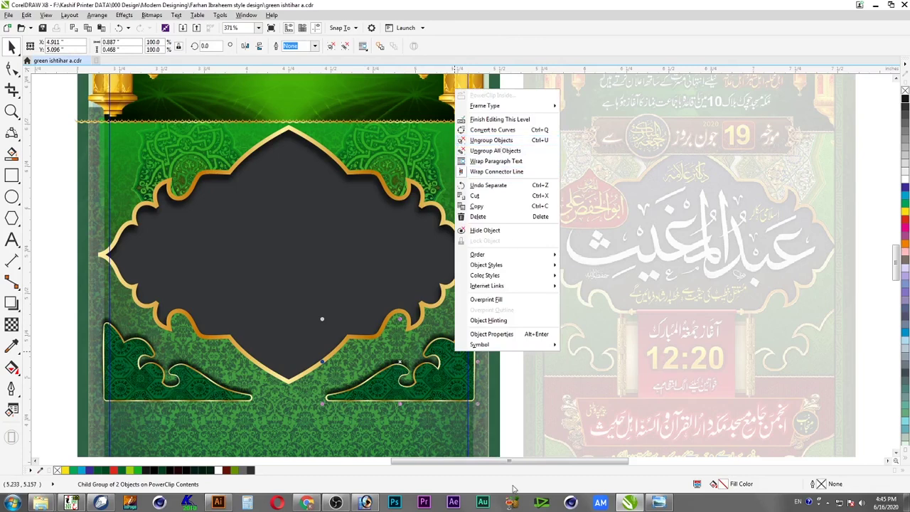
{"action": "left_click", "coordinate": [510, 412]}
{"action": "left_click", "coordinate": [510, 367], "text": "ctrl"}
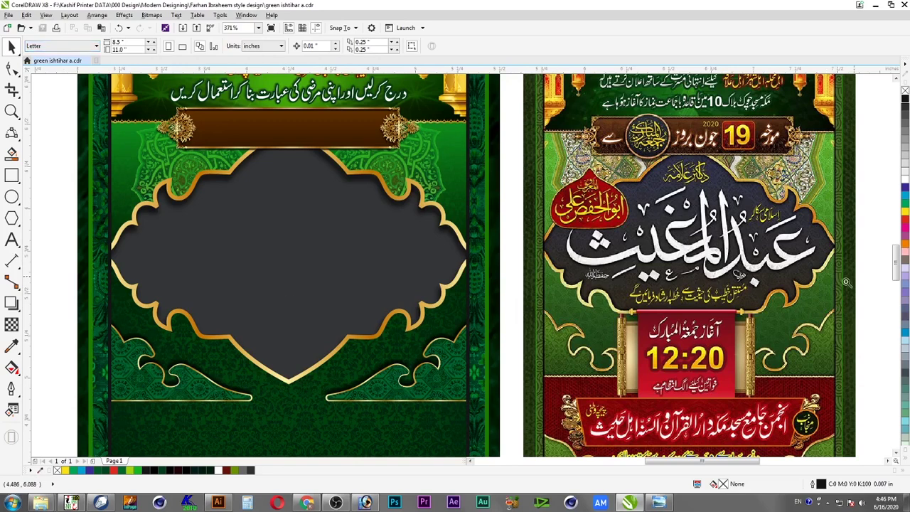
Draw a thin 0.05 × 0.457 in rectangle over the left scroll rod
{"action": "scroll", "coordinate": [840, 412], "scroll_direction": "up", "scroll_amount": 3}
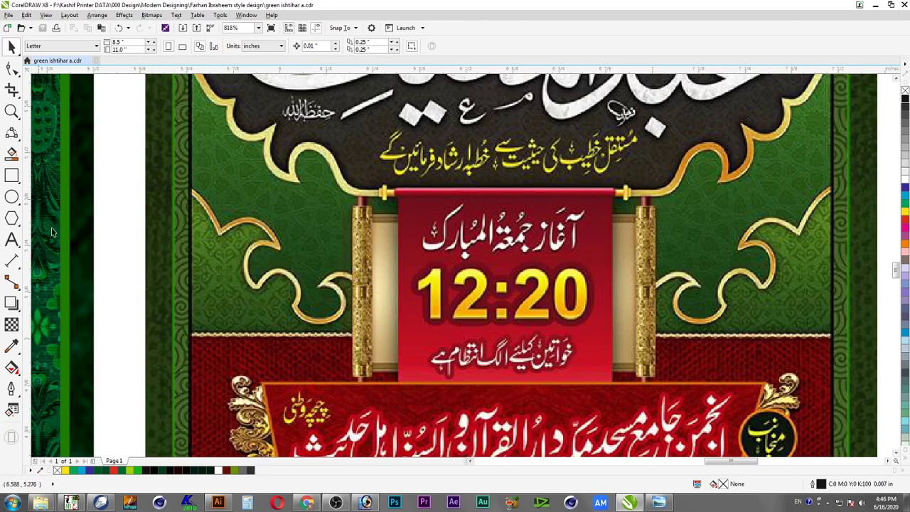
{"action": "left_click", "coordinate": [12, 177]}
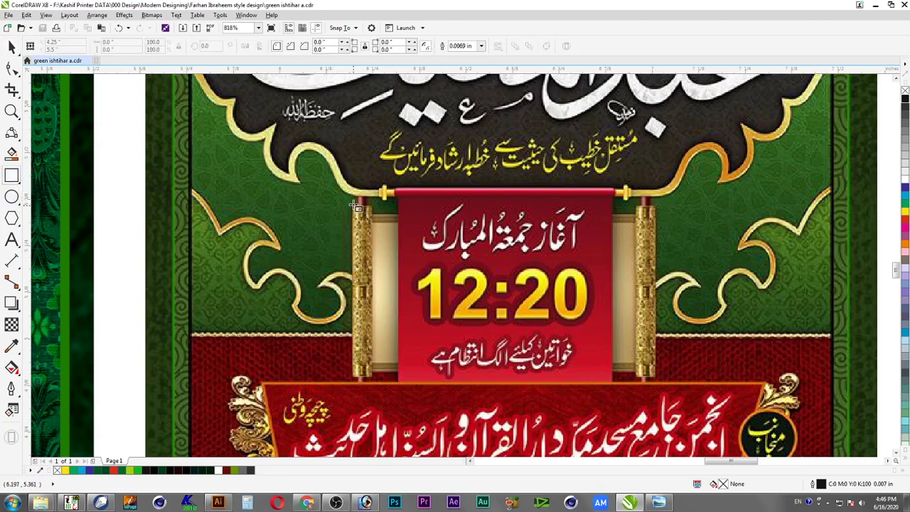
{"action": "left_click_drag", "start_coordinate": [354, 208], "coordinate": [376, 381]}
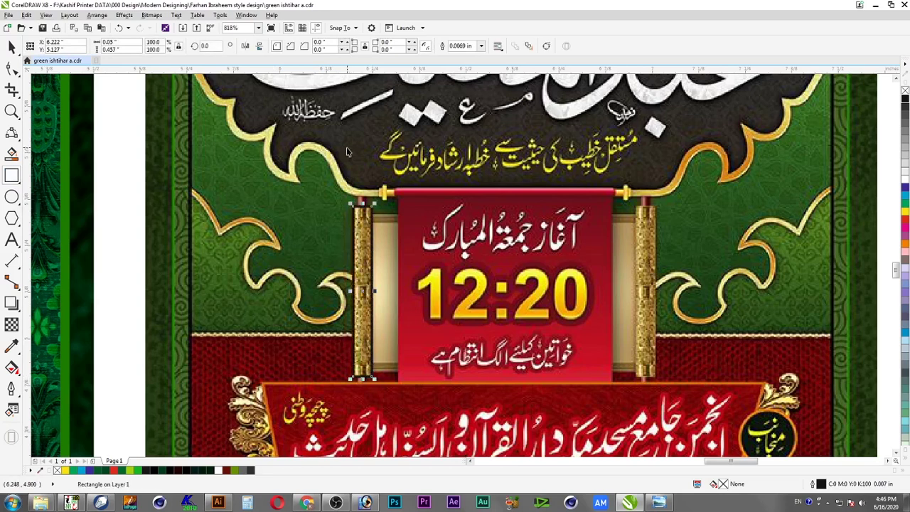
{"action": "left_click_drag", "start_coordinate": [375, 292], "coordinate": [369, 291]}
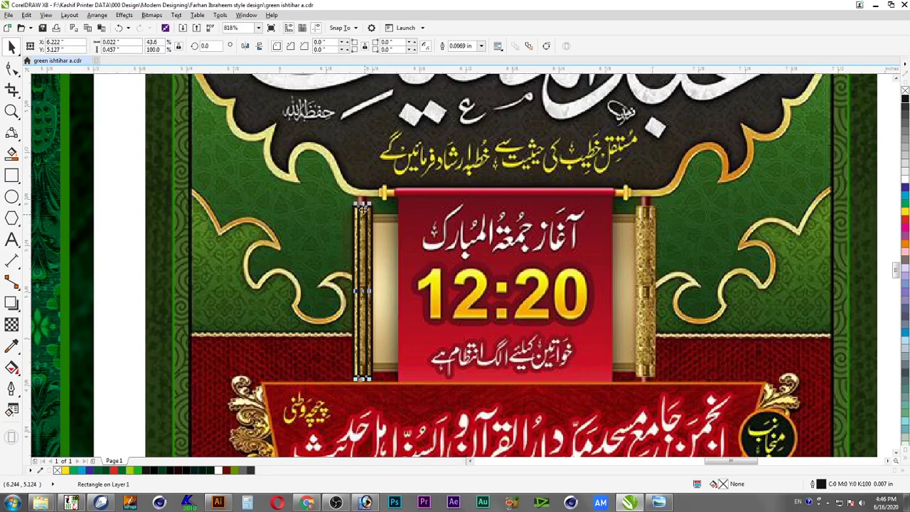
{"action": "left_click_drag", "start_coordinate": [363, 208], "coordinate": [363, 192]}
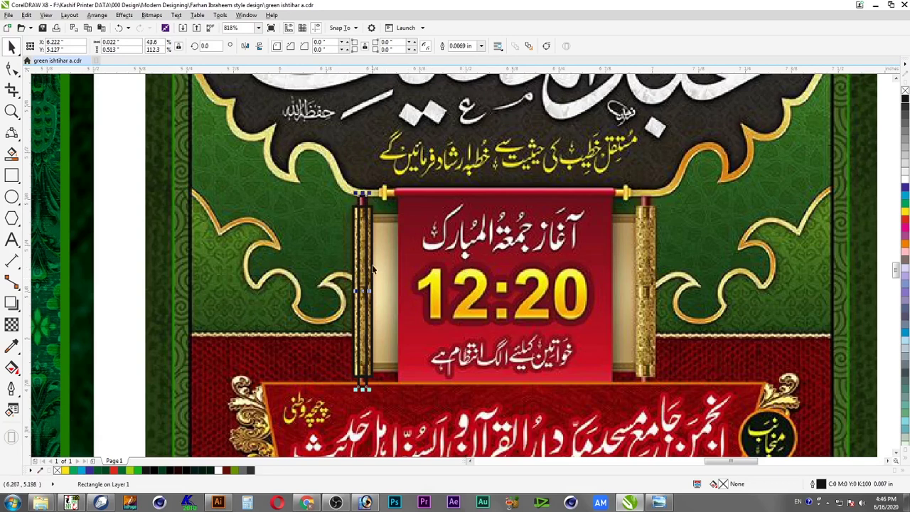
{"action": "key", "text": "ctrl+z"}
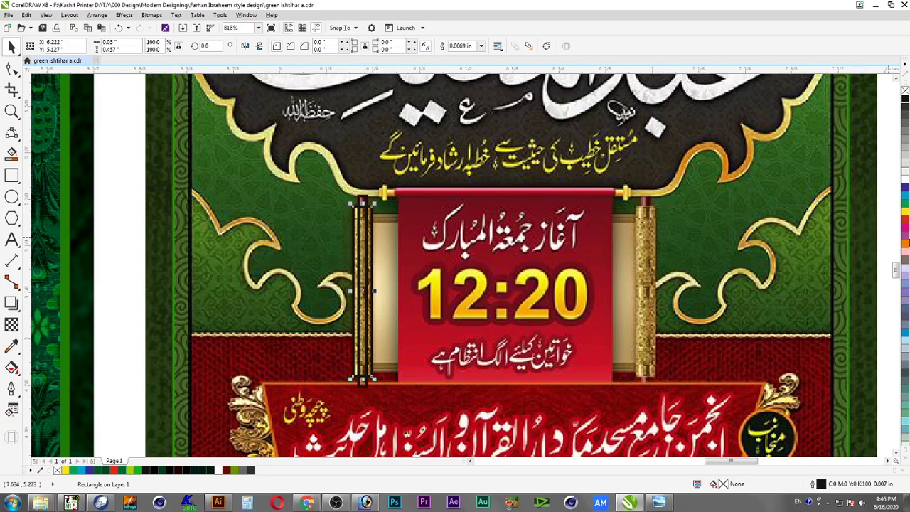
Fill the rod rectangle with yellow and save the poster
{"action": "left_click", "coordinate": [906, 212]}
{"action": "left_click", "coordinate": [364, 204]}
{"action": "left_click", "coordinate": [356, 217]}
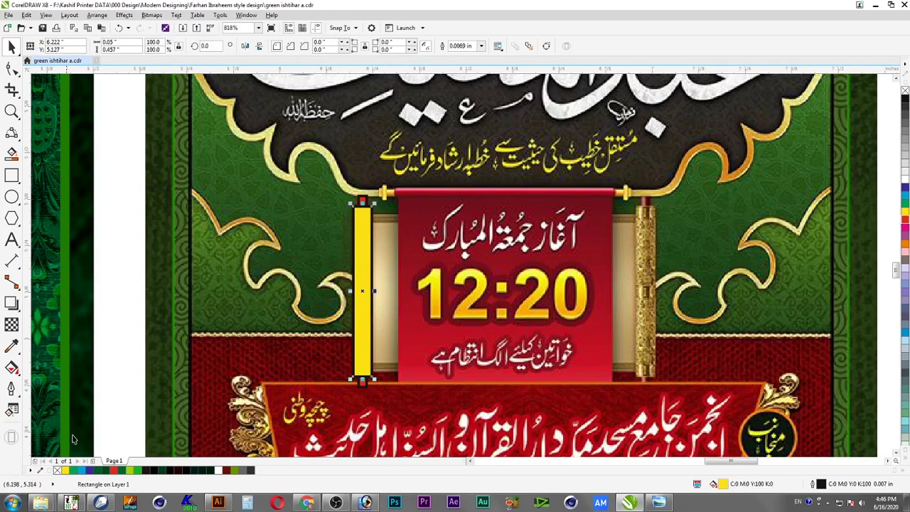
{"action": "left_click", "coordinate": [42, 30]}
{"action": "left_click", "coordinate": [363, 501]}
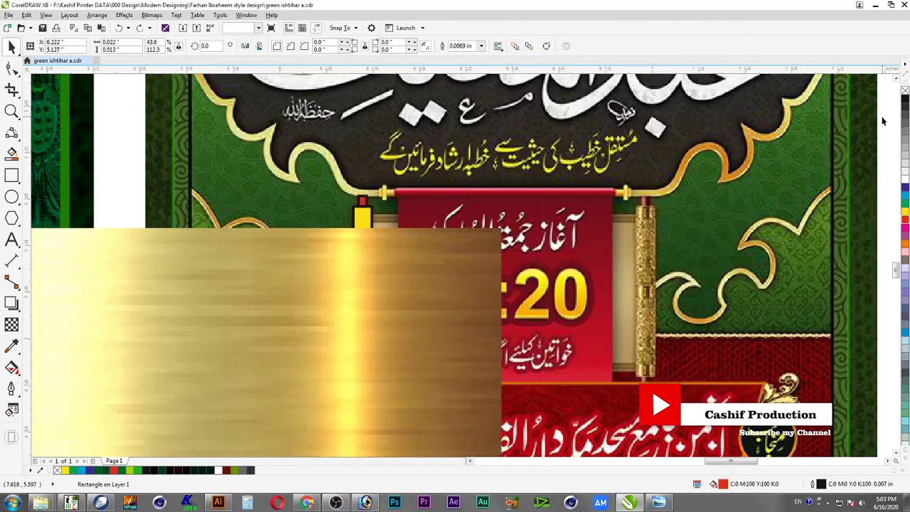
Shrink the gold texture image into a narrow strip the length of the left rod
{"action": "left_click", "coordinate": [425, 258]}
{"action": "left_click_drag", "start_coordinate": [503, 226], "coordinate": [334, 363]}
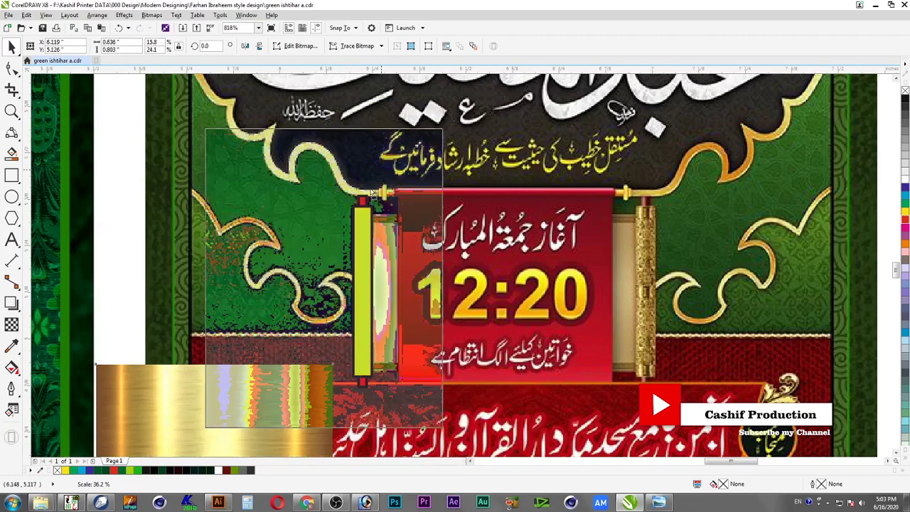
{"action": "left_click_drag", "start_coordinate": [275, 404], "coordinate": [341, 257]}
{"action": "left_click_drag", "start_coordinate": [461, 106], "coordinate": [375, 238]}
{"action": "left_click_drag", "start_coordinate": [363, 273], "coordinate": [362, 382]}
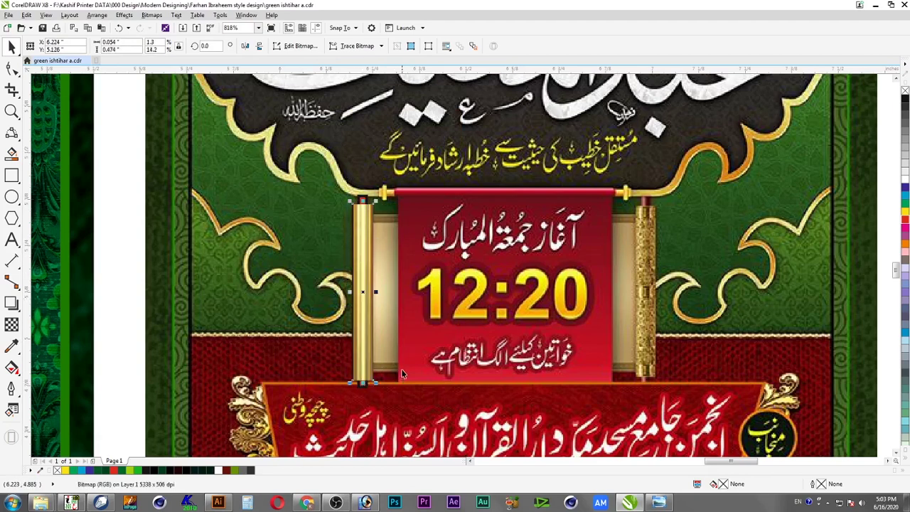
{"action": "left_click_drag", "start_coordinate": [365, 321], "coordinate": [293, 320]}
Centre the gold strip on the yellow rod, send it behind, and PowerClip it inside
{"action": "left_click", "coordinate": [360, 312], "text": "shift"}
{"action": "key", "text": "c"}
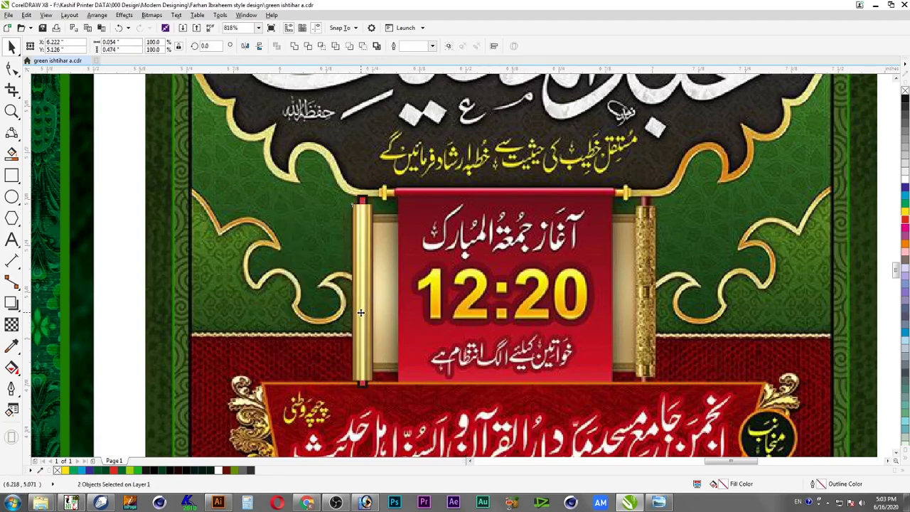
{"action": "left_click", "coordinate": [377, 329]}
{"action": "key", "text": "shift+Page_Down"}
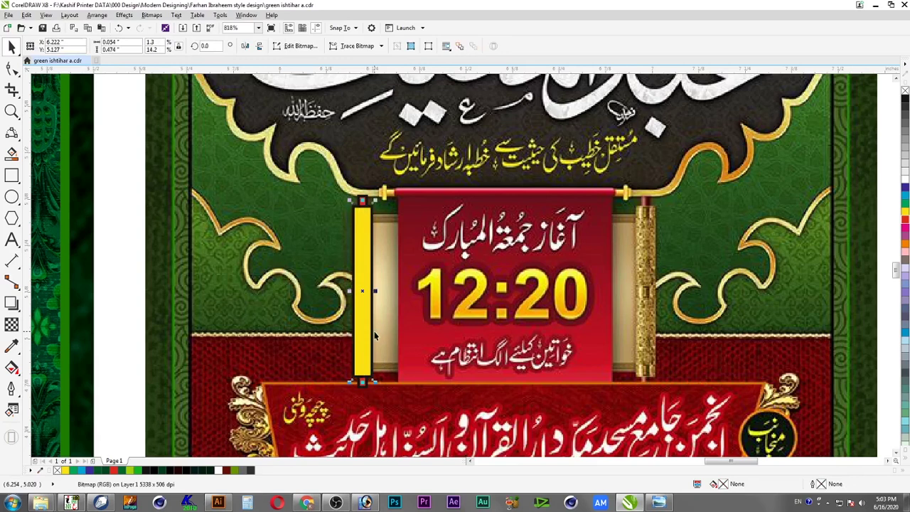
{"action": "key", "text": "alt+c"}
{"action": "key", "text": "w"}
{"action": "key", "text": "Return"}
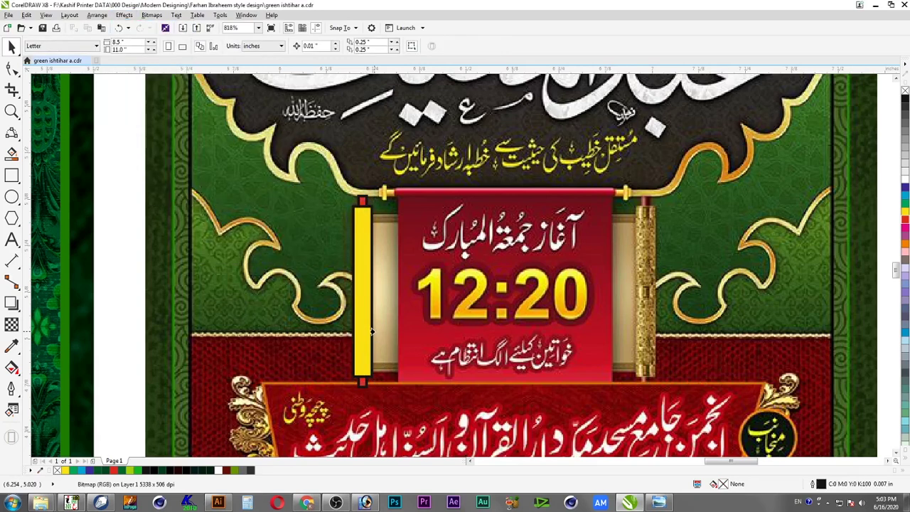
{"action": "left_click", "coordinate": [360, 324]}
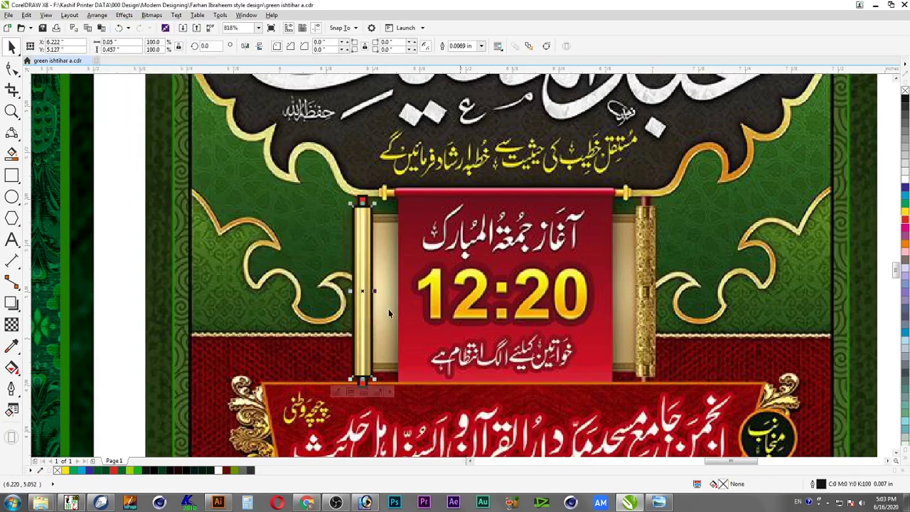
{"action": "key", "text": "Escape"}
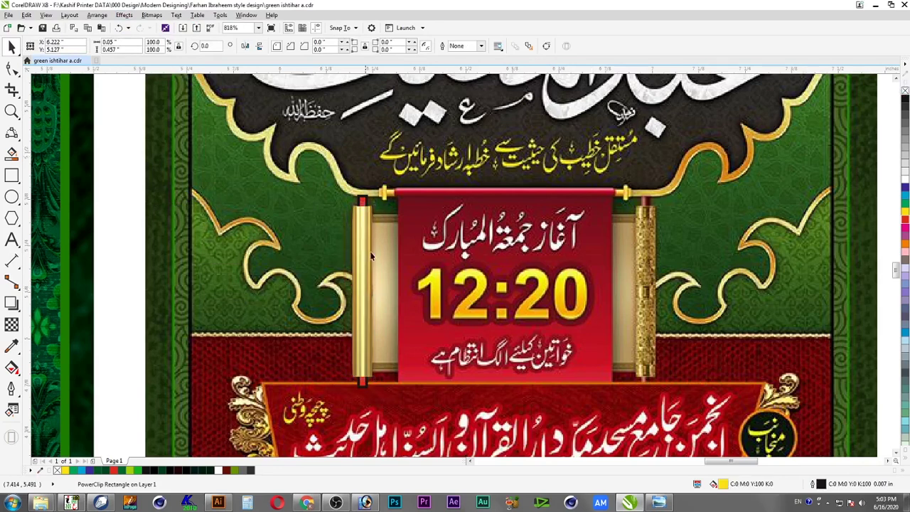
{"action": "scroll", "coordinate": [431, 398], "scroll_direction": "up", "scroll_amount": 2}
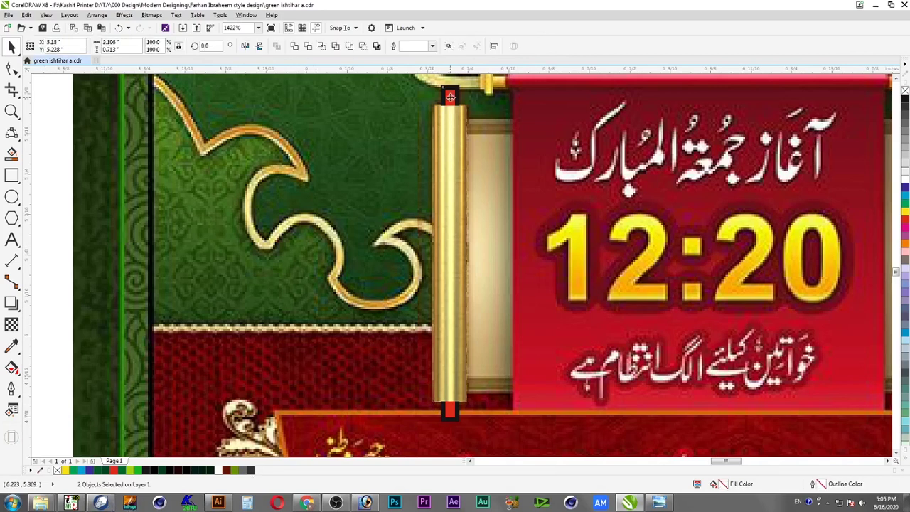
Size the wood texture image to the rod width and PowerClip it inside the rod's cap rectangle
{"action": "key", "text": "c"}
{"action": "key", "text": "t"}
{"action": "key", "text": "Escape"}
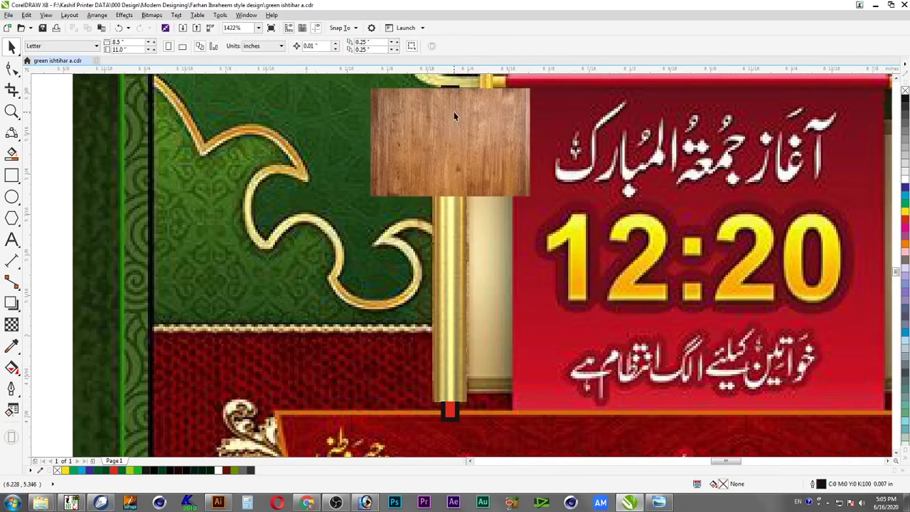
{"action": "left_click", "coordinate": [466, 116]}
{"action": "left_click_drag", "start_coordinate": [530, 145], "coordinate": [469, 144]}
{"action": "left_click_drag", "start_coordinate": [451, 198], "coordinate": [464, 421]}
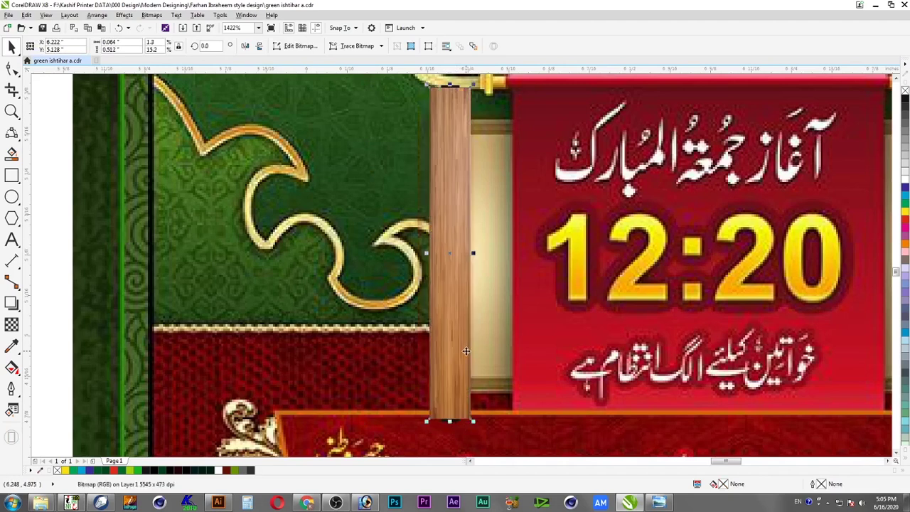
{"action": "key", "text": "shift+Page_Down"}
{"action": "key", "text": "alt+c"}
{"action": "key", "text": "w"}
{"action": "key", "text": "p"}
{"action": "left_click", "coordinate": [445, 97]}
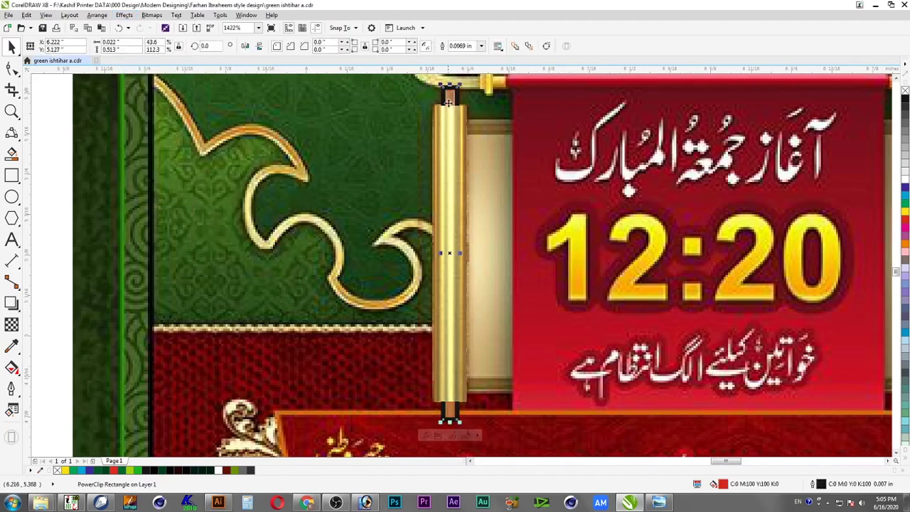
{"action": "key", "text": "Escape"}
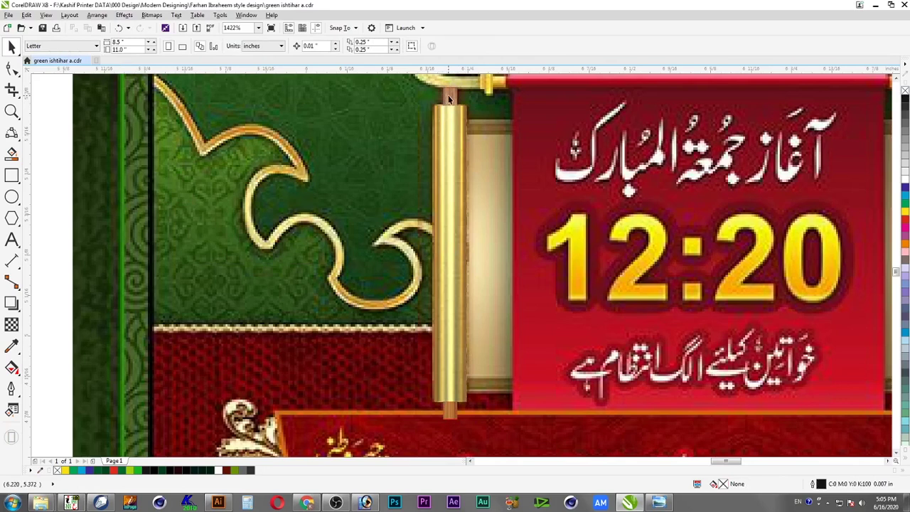
Open the wood-filled cap's PowerClip contents for editing
{"action": "left_click", "coordinate": [449, 98]}
{"action": "left_click", "coordinate": [454, 126], "text": "shift"}
{"action": "left_click_drag", "start_coordinate": [455, 125], "coordinate": [409, 166]}
{"action": "key", "text": "ctrl+z"}
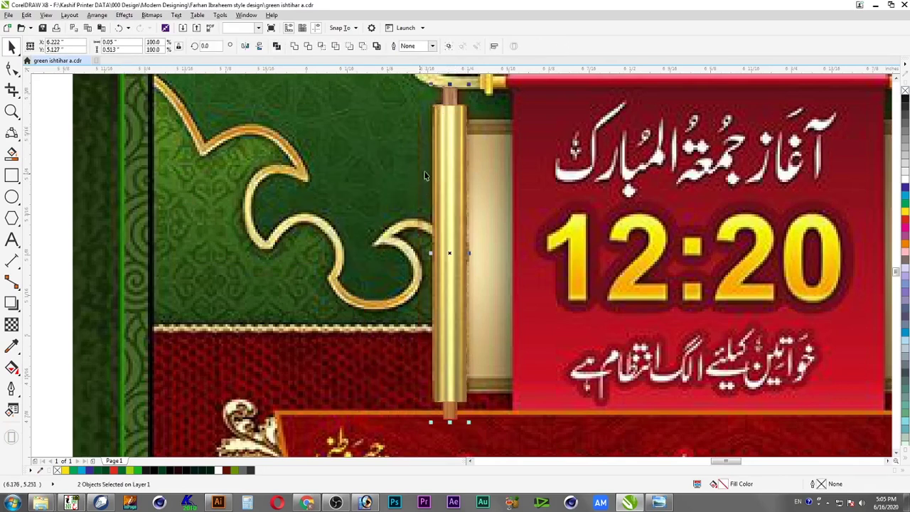
{"action": "left_click", "coordinate": [452, 97]}
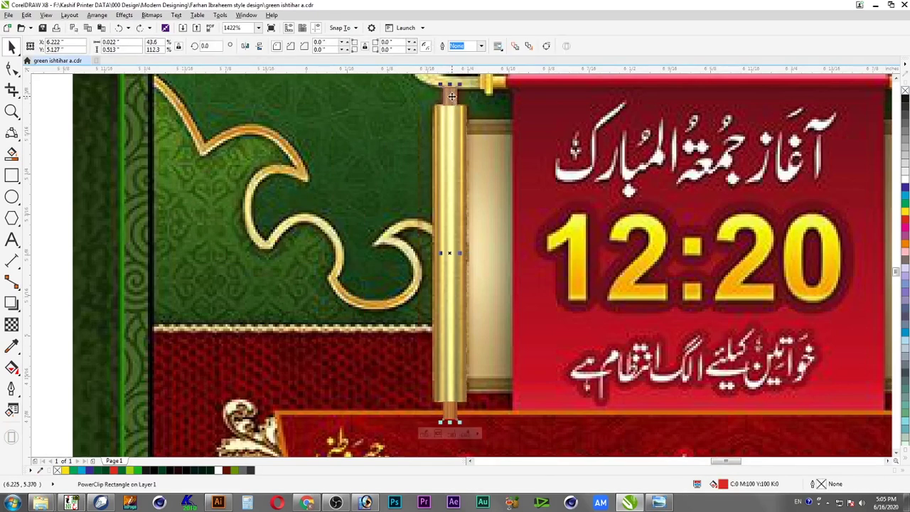
{"action": "double_click", "coordinate": [452, 96]}
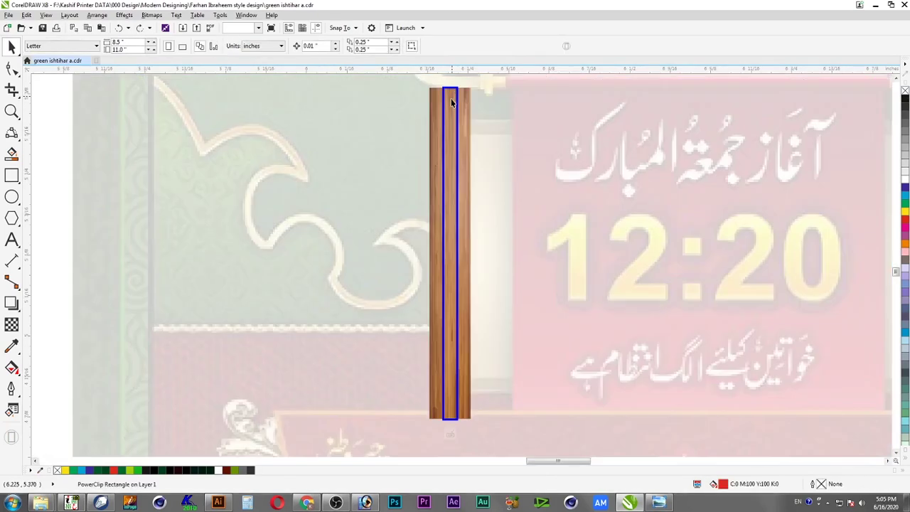
Draw a thin strip down the rod's length with a light cream fill and no outline
{"action": "left_click", "coordinate": [12, 197]}
{"action": "left_click", "coordinate": [11, 176]}
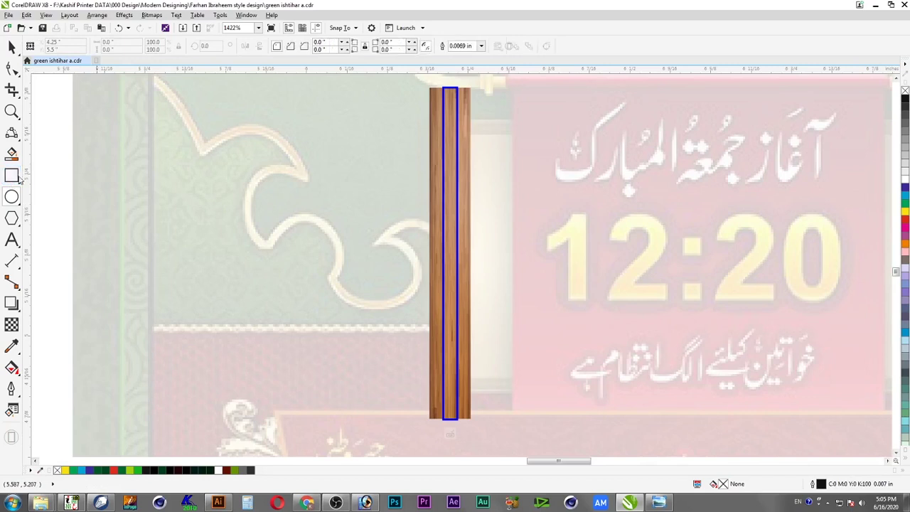
{"action": "left_click_drag", "start_coordinate": [445, 86], "coordinate": [454, 426]}
{"action": "left_click_drag", "start_coordinate": [443, 254], "coordinate": [438, 255]}
{"action": "left_click", "coordinate": [905, 187]}
{"action": "left_click", "coordinate": [904, 177]}
{"action": "right_click", "coordinate": [905, 91]}
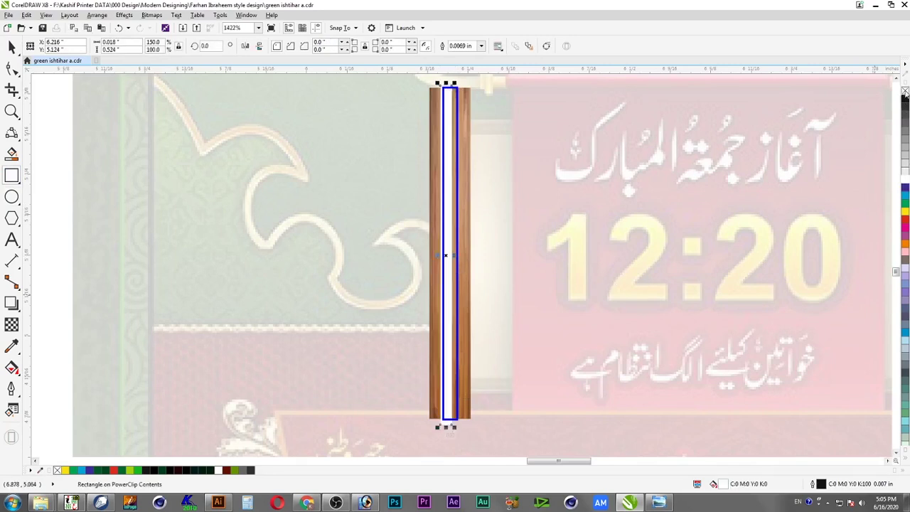
{"action": "left_click", "coordinate": [906, 214]}
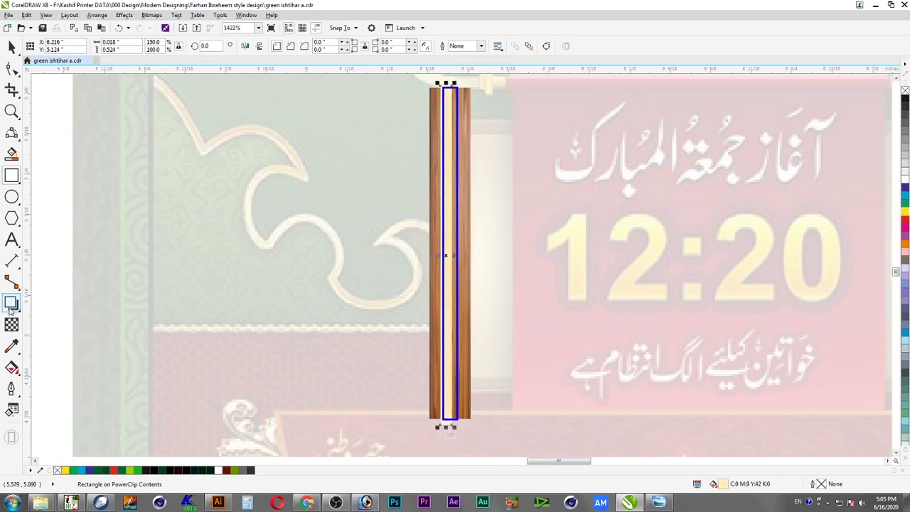
Give the cream strip a gradient transparency, narrow it, and finish editing the PowerClip
{"action": "left_click", "coordinate": [10, 304]}
{"action": "left_click", "coordinate": [12, 324]}
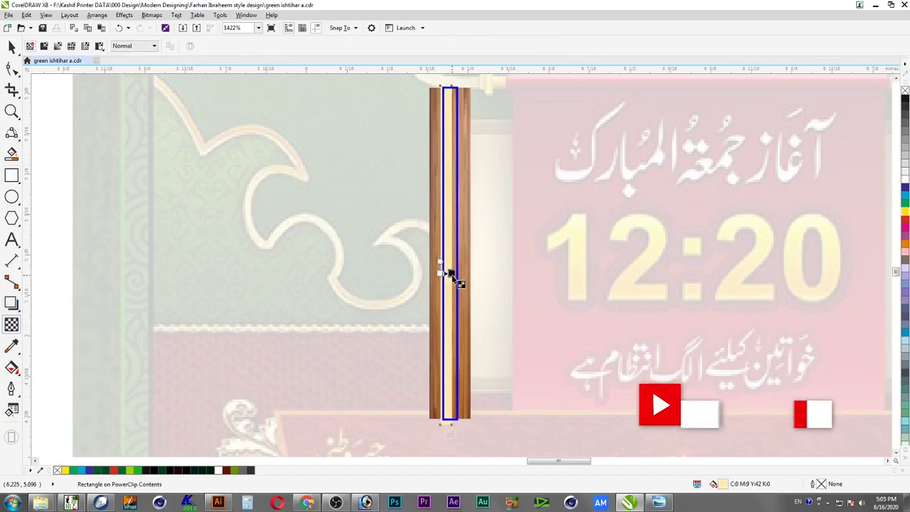
{"action": "left_click_drag", "start_coordinate": [440, 262], "coordinate": [453, 274]}
{"action": "key", "text": "space"}
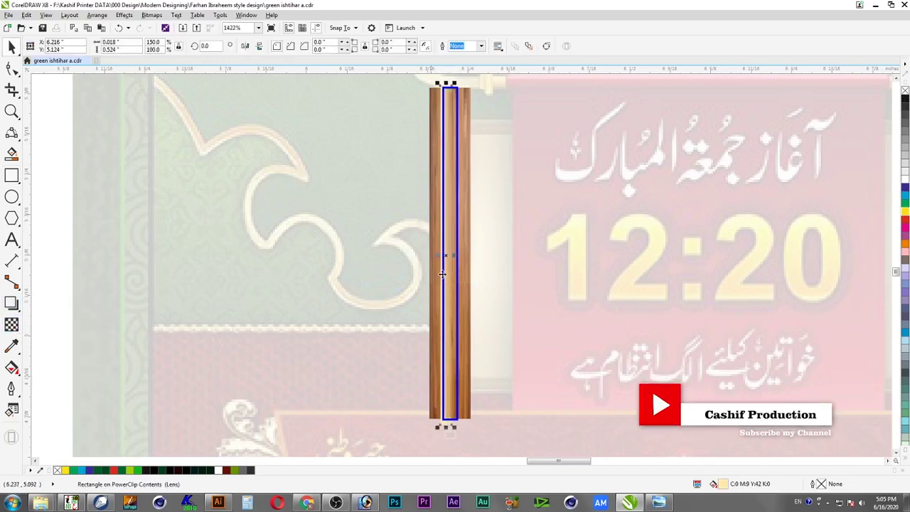
{"action": "scroll", "coordinate": [472, 276], "scroll_direction": "up", "scroll_amount": 4}
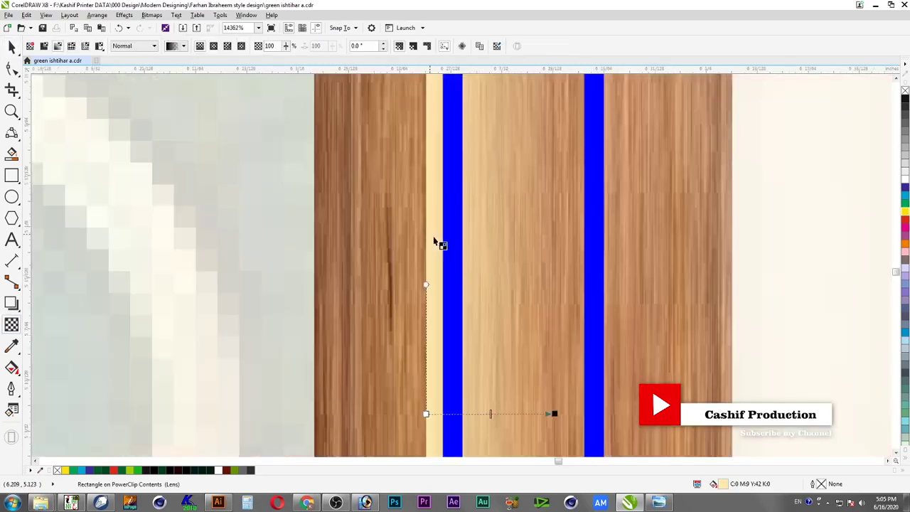
{"action": "key", "text": "space"}
{"action": "key", "text": "space"}
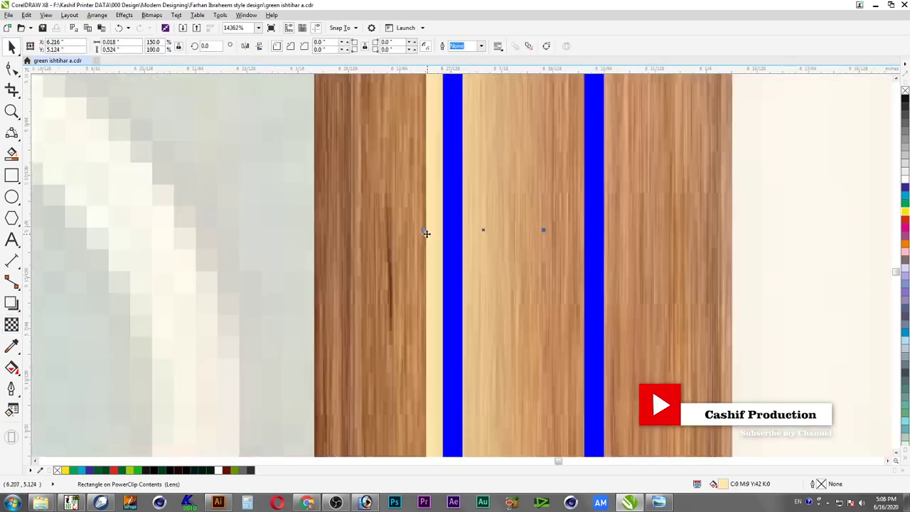
{"action": "left_click_drag", "start_coordinate": [424, 230], "coordinate": [464, 238]}
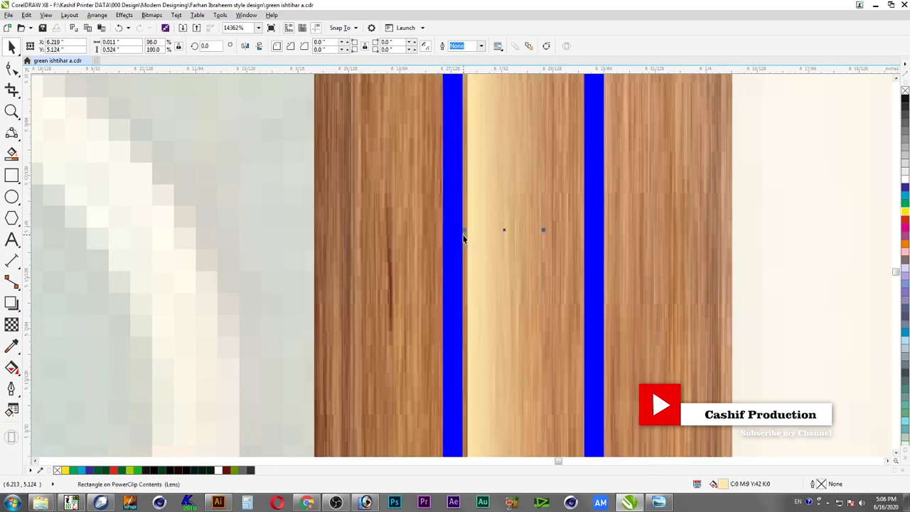
{"action": "key", "text": "space"}
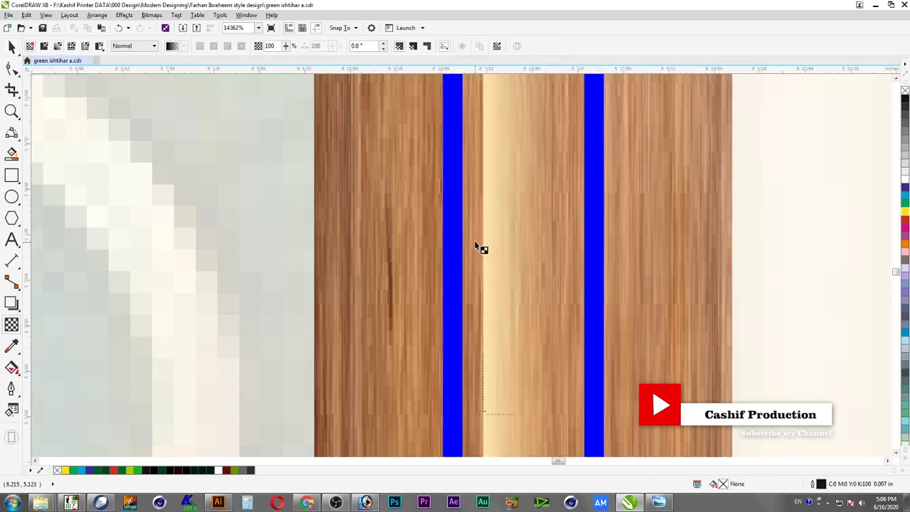
{"action": "scroll", "coordinate": [476, 251], "scroll_direction": "down", "scroll_amount": 2}
{"action": "scroll", "coordinate": [476, 250], "scroll_direction": "down", "scroll_amount": 3}
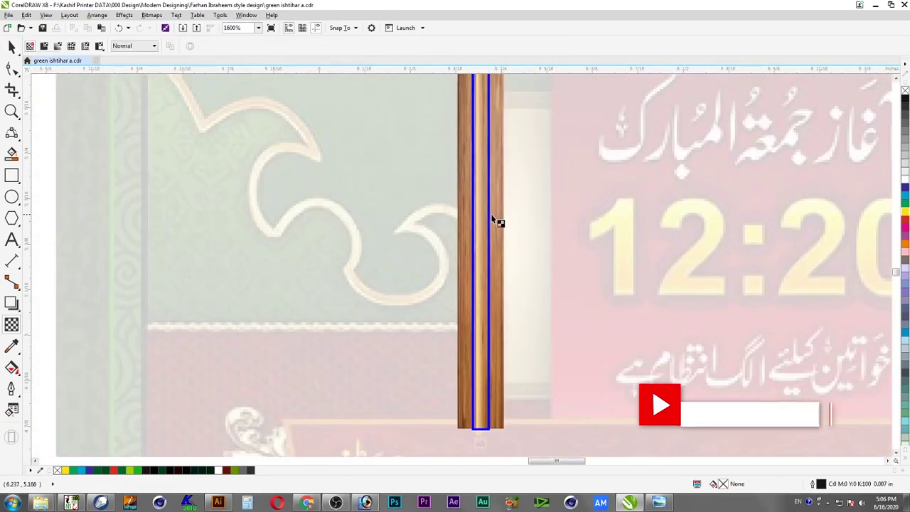
{"action": "key", "text": "space"}
{"action": "scroll", "coordinate": [466, 218], "scroll_direction": "down", "scroll_amount": 1}
{"action": "left_click", "coordinate": [460, 199], "text": "ctrl"}
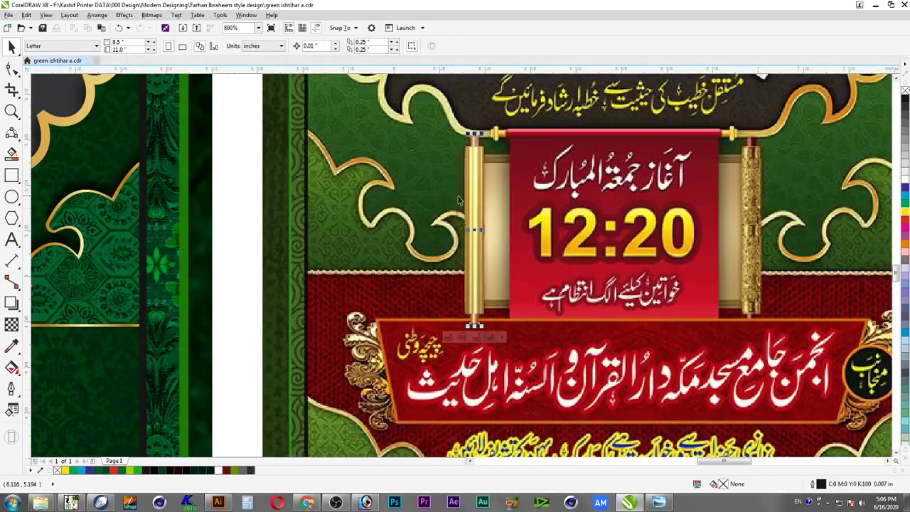
Select the gold rod together with its wood caps for further editing
{"action": "scroll", "coordinate": [488, 227], "scroll_direction": "up", "scroll_amount": 2}
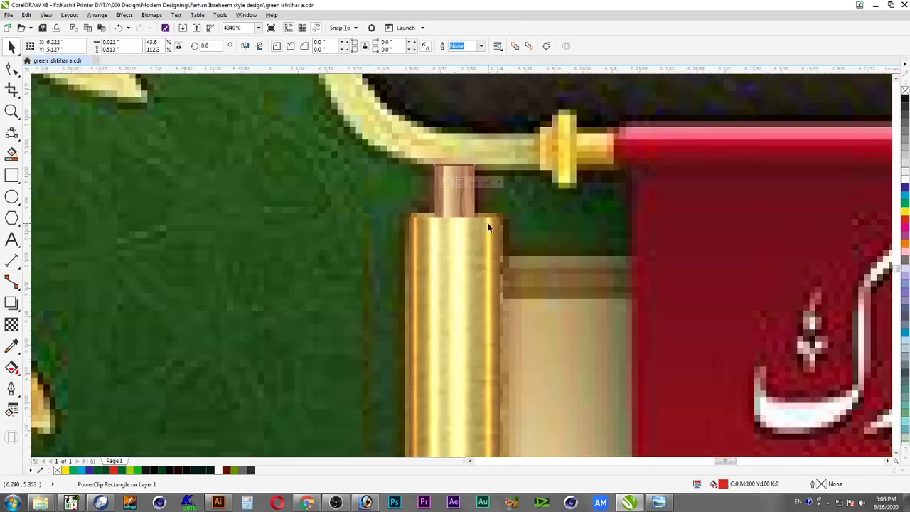
{"action": "scroll", "coordinate": [492, 226], "scroll_direction": "down", "scroll_amount": 1}
{"action": "scroll", "coordinate": [492, 227], "scroll_direction": "down", "scroll_amount": 1}
{"action": "left_click_drag", "start_coordinate": [532, 180], "coordinate": [435, 425]}
{"action": "key", "text": "ctrl+z"}
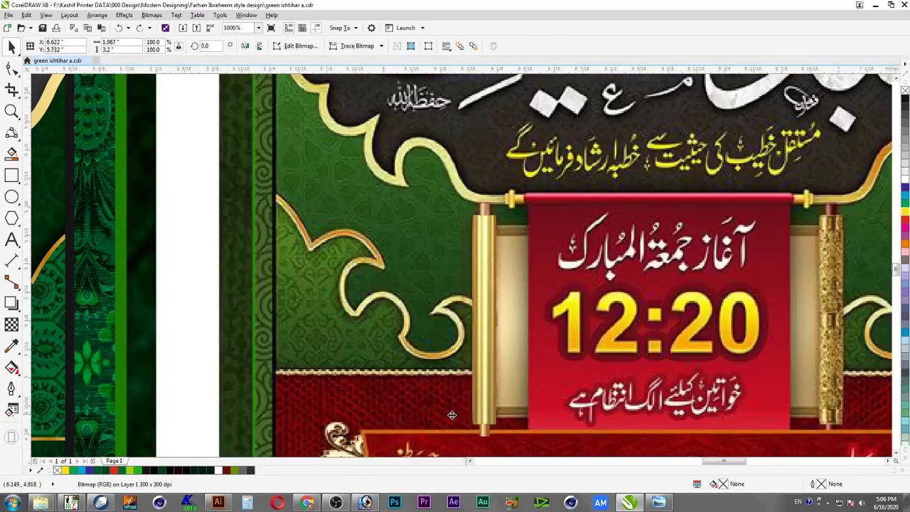
{"action": "left_click_drag", "start_coordinate": [197, 160], "coordinate": [576, 456]}
{"action": "right_click", "coordinate": [483, 340]}
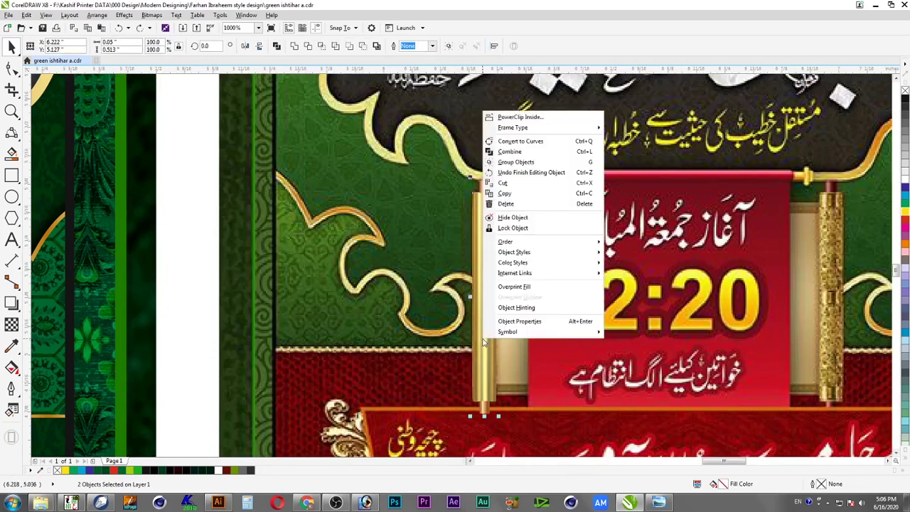
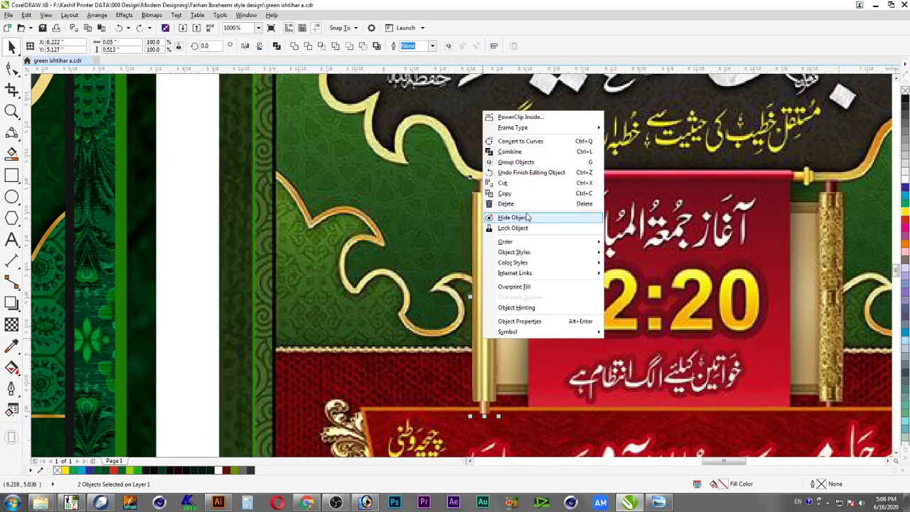
Group the two gold rod parts and move the rod onto the white strip beside the poster
{"action": "left_click", "coordinate": [532, 172]}
{"action": "key", "text": "ctrl+g"}
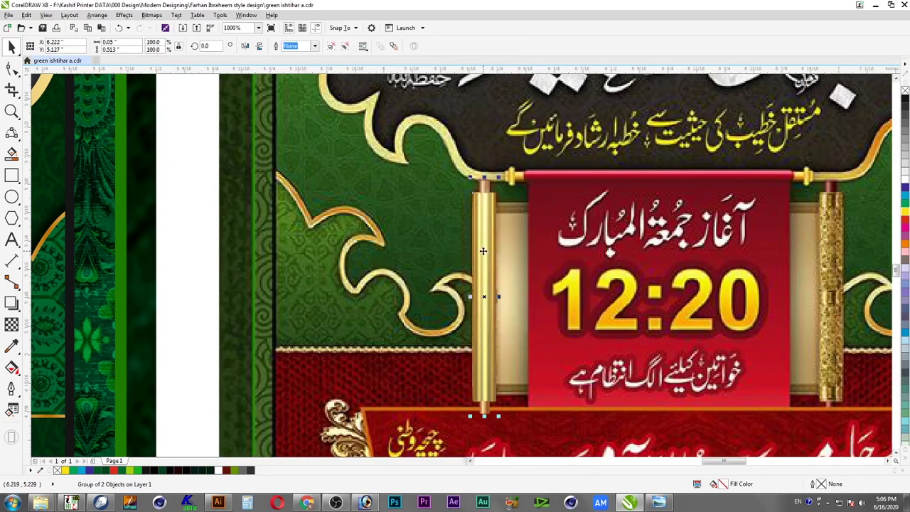
{"action": "left_click_drag", "start_coordinate": [484, 243], "coordinate": [192, 207]}
{"action": "key", "text": "Escape"}
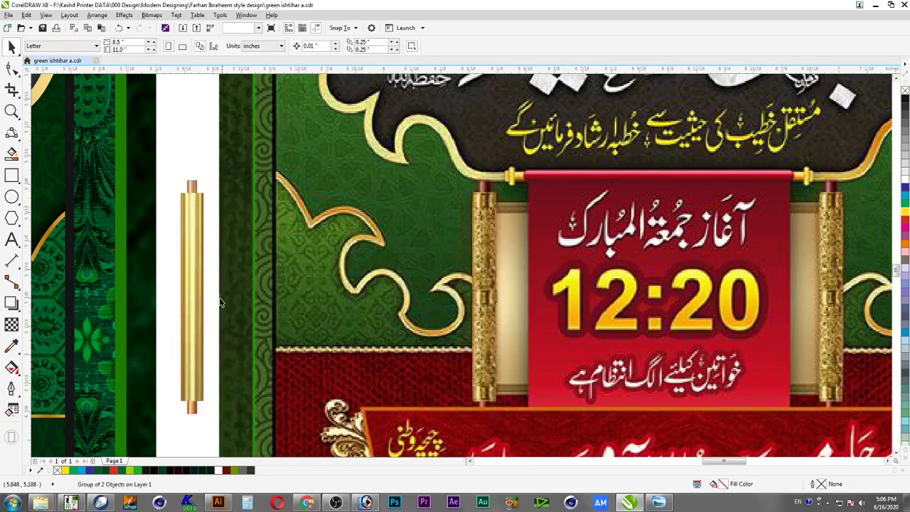
Zoom in on the top end of the relocated gold rod
{"action": "left_click", "coordinate": [197, 381]}
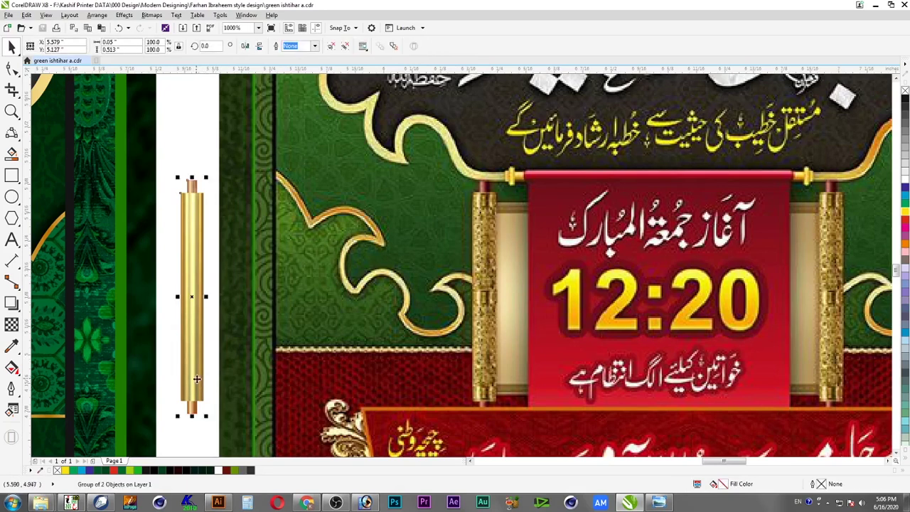
{"action": "left_click", "coordinate": [196, 378], "text": "ctrl"}
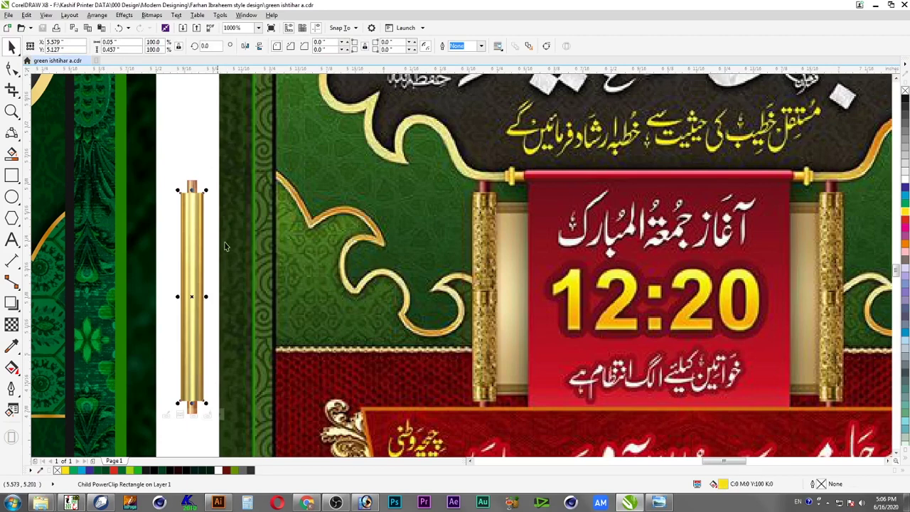
{"action": "key", "text": "Escape"}
{"action": "left_click", "coordinate": [196, 244]}
{"action": "key", "text": "Escape"}
{"action": "key", "text": "F2"}
{"action": "left_click_drag", "start_coordinate": [136, 165], "coordinate": [271, 237]}
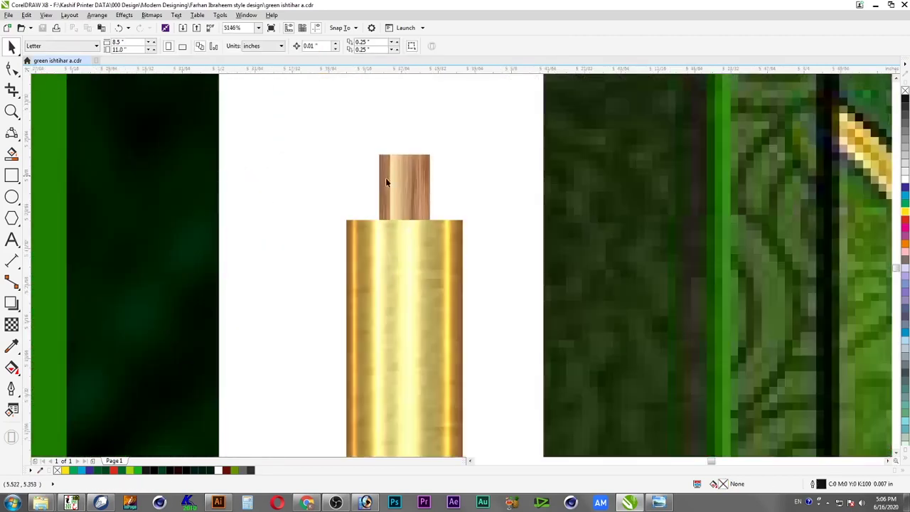
Inside the top cap's PowerClip, darken the wood texture to brightness −20, intensity 23
{"action": "left_click", "coordinate": [386, 183]}
{"action": "left_click", "coordinate": [398, 180], "text": "ctrl"}
{"action": "right_click", "coordinate": [399, 180]}
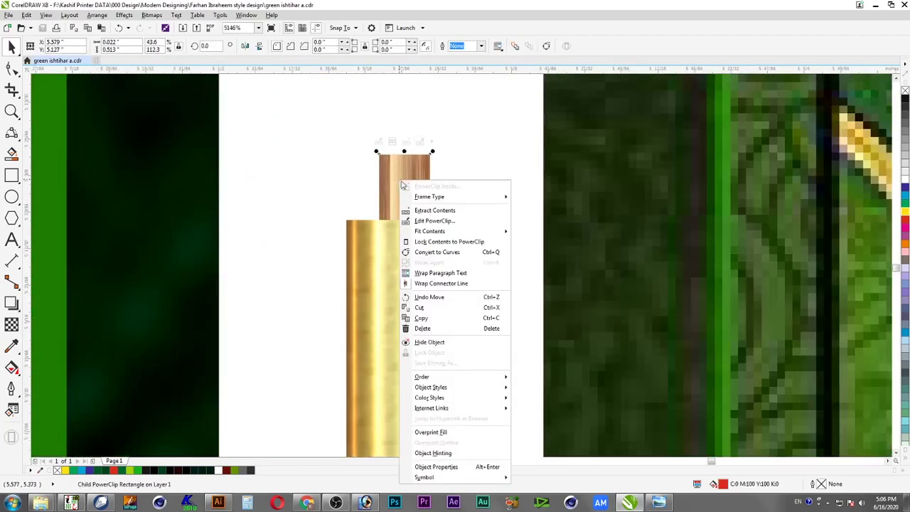
{"action": "left_click", "coordinate": [430, 221]}
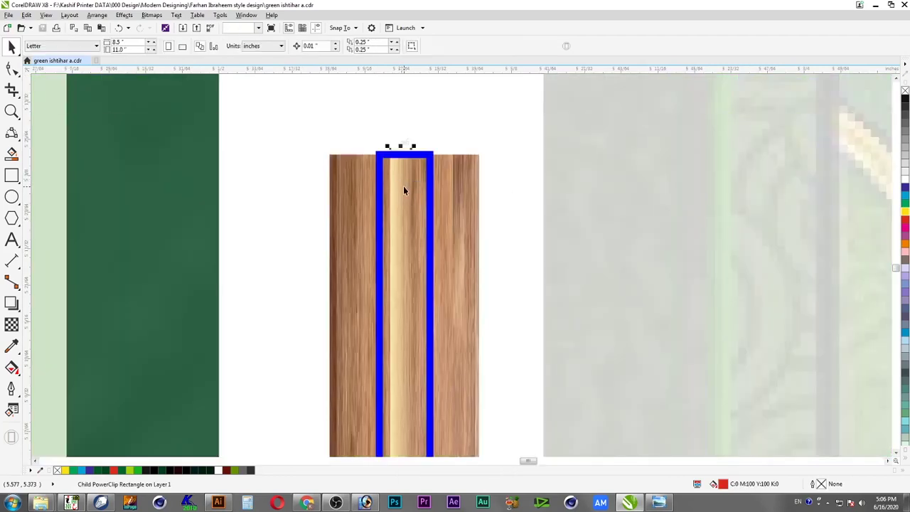
{"action": "left_click", "coordinate": [467, 169]}
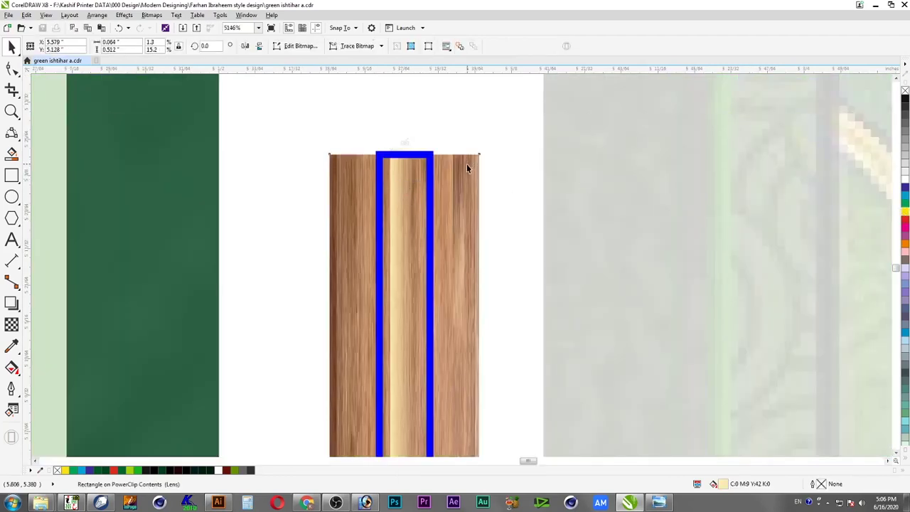
{"action": "key", "text": "ctrl+b"}
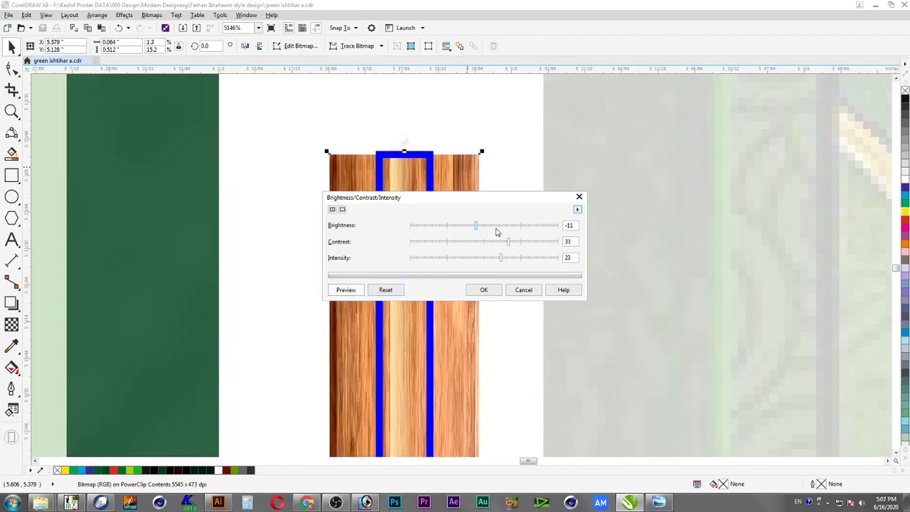
{"action": "left_click", "coordinate": [496, 226]}
{"action": "left_click", "coordinate": [469, 241]}
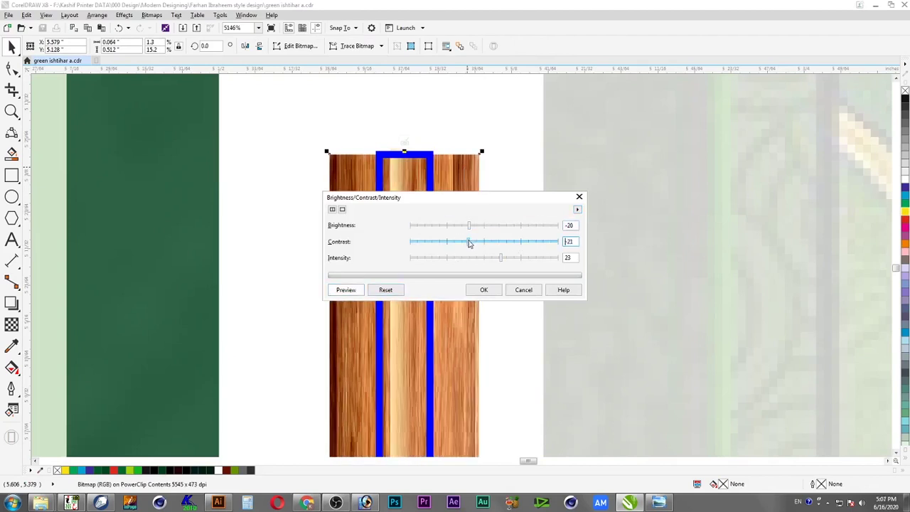
{"action": "left_click", "coordinate": [490, 243]}
{"action": "left_click", "coordinate": [479, 259]}
{"action": "left_click", "coordinate": [486, 290]}
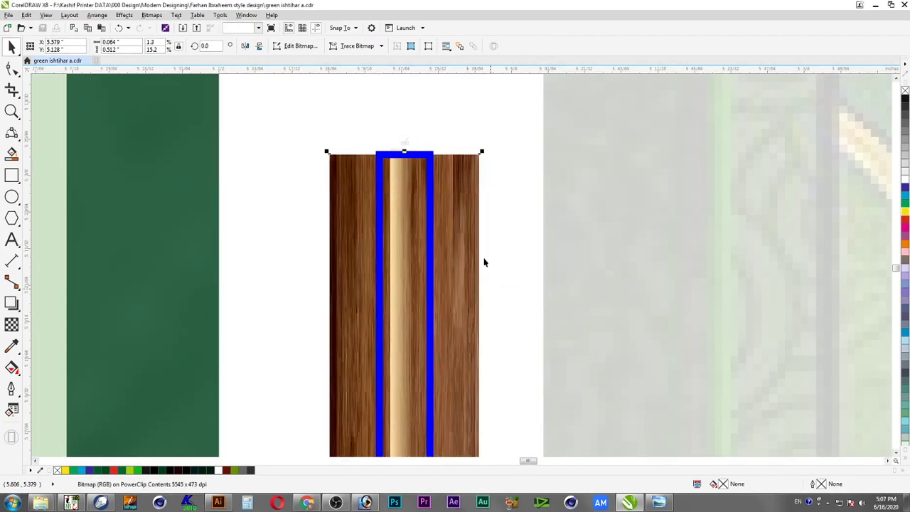
{"action": "left_click", "coordinate": [446, 142], "text": "ctrl"}
{"action": "left_click", "coordinate": [456, 161]}
Re-enter the top cap's PowerClip to check its frame, and finish editing
{"action": "left_click", "coordinate": [401, 177]}
{"action": "left_click", "coordinate": [399, 177], "text": "ctrl"}
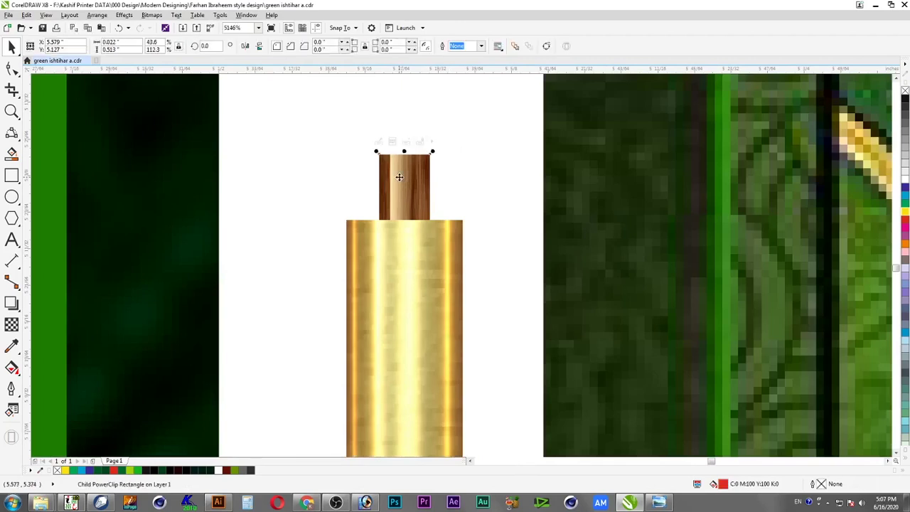
{"action": "right_click", "coordinate": [400, 177]}
{"action": "left_click", "coordinate": [435, 209]}
{"action": "left_click", "coordinate": [401, 184]}
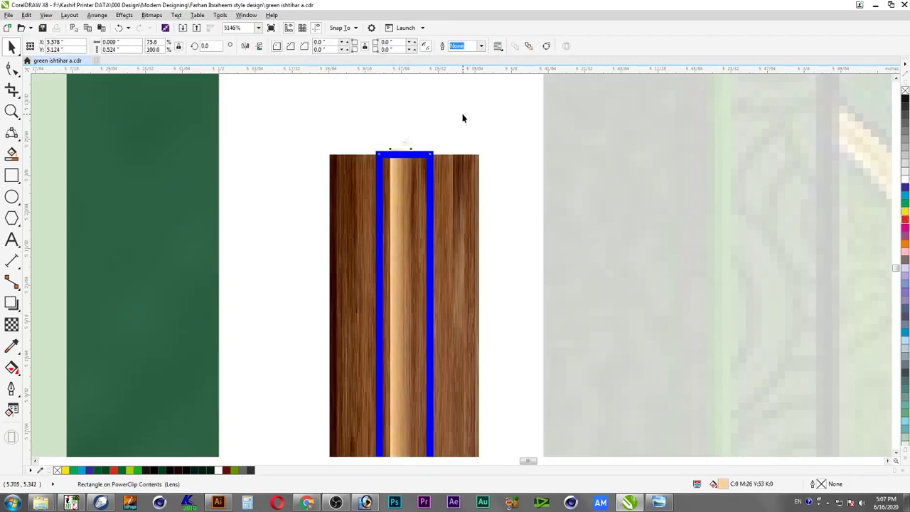
{"action": "left_click", "coordinate": [460, 135], "text": "ctrl"}
{"action": "scroll", "coordinate": [455, 171], "scroll_direction": "down", "scroll_amount": 2}
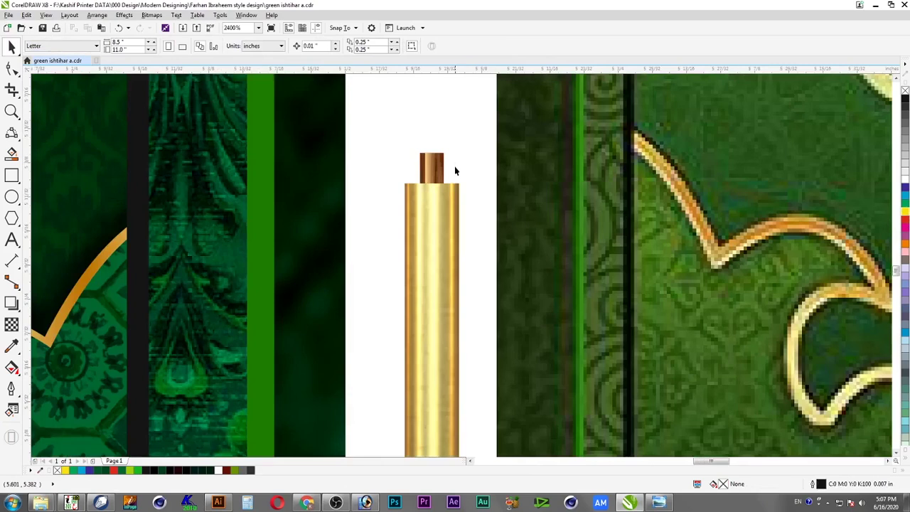
Draw a band rectangle across the rod's top and copy it down the rod
{"action": "scroll", "coordinate": [456, 170], "scroll_direction": "down", "scroll_amount": 1}
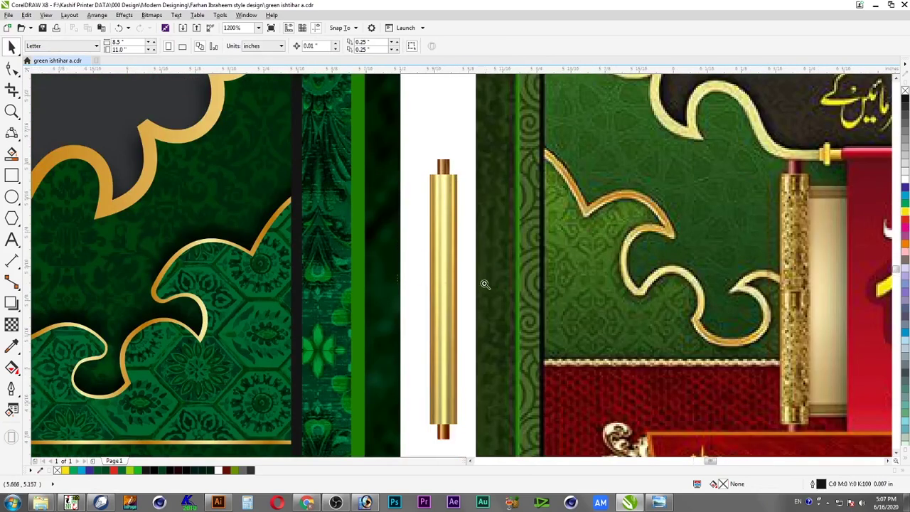
{"action": "scroll", "coordinate": [488, 264], "scroll_direction": "up", "scroll_amount": 3}
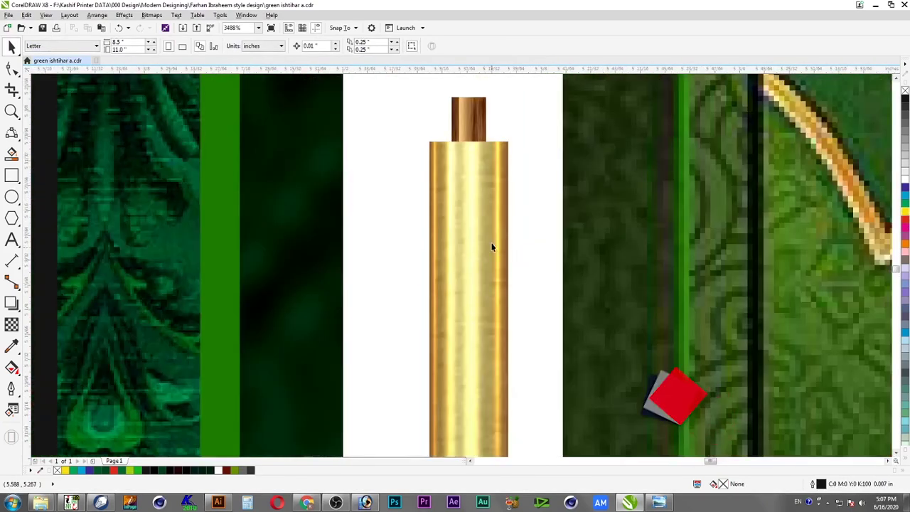
{"action": "left_click", "coordinate": [12, 175]}
{"action": "left_click_drag", "start_coordinate": [422, 140], "coordinate": [518, 203]}
{"action": "key", "text": "F4"}
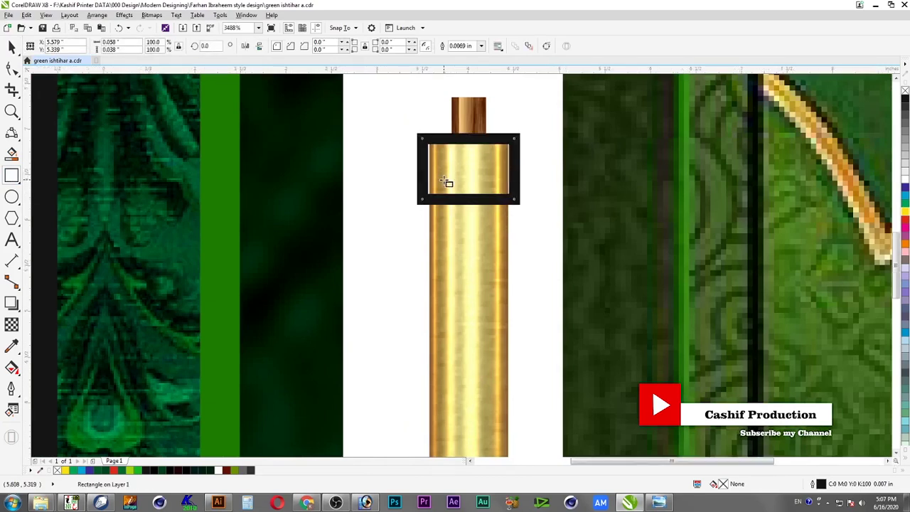
{"action": "key", "text": "space"}
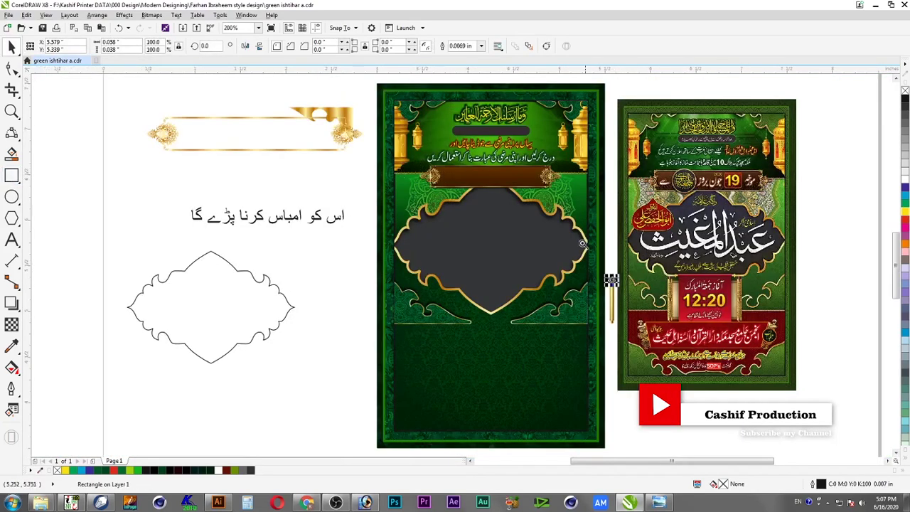
{"action": "scroll", "coordinate": [647, 313], "scroll_direction": "up", "scroll_amount": 4}
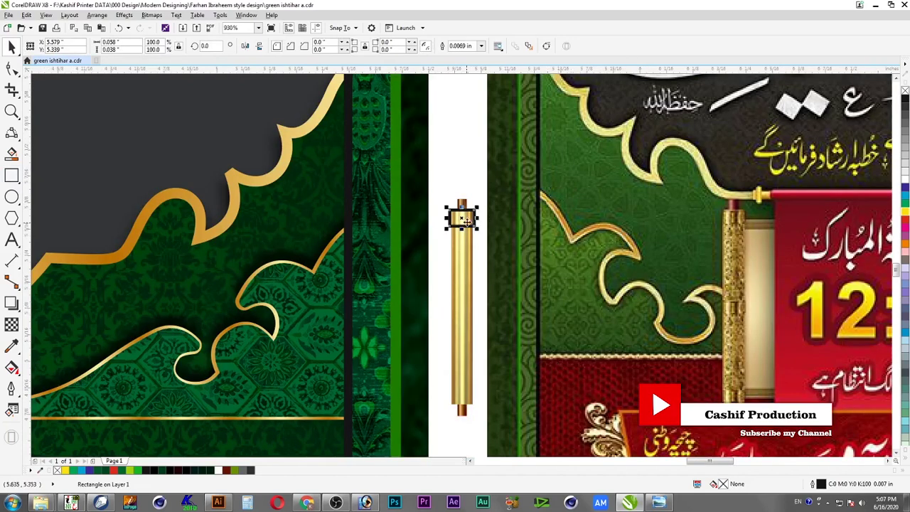
{"action": "left_click_drag", "start_coordinate": [463, 216], "coordinate": [466, 304]}
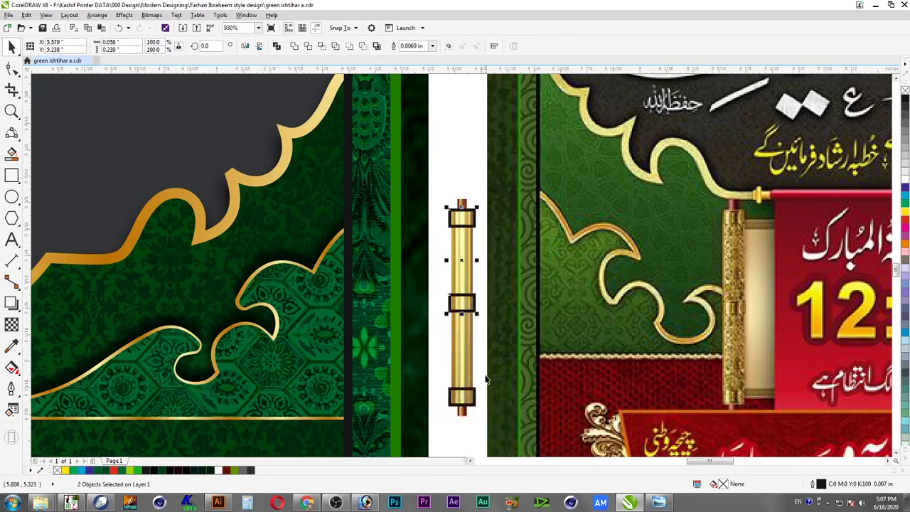
Fill the three bands orange and remove their outlines
{"action": "left_click", "coordinate": [473, 399], "text": "shift"}
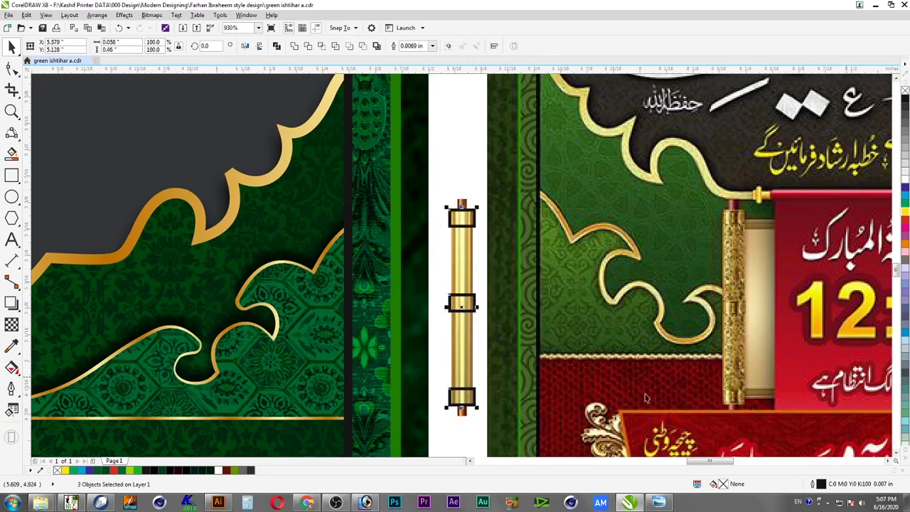
{"action": "left_click", "coordinate": [907, 217]}
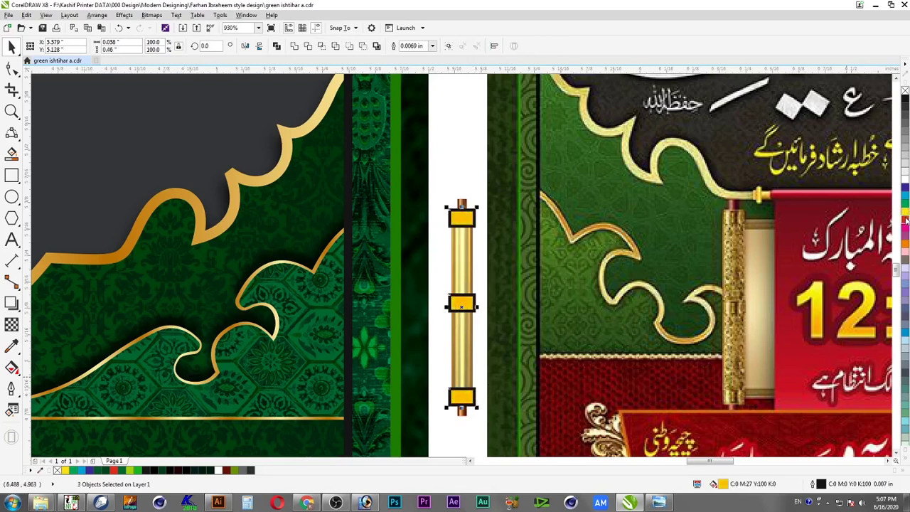
{"action": "right_click", "coordinate": [905, 90]}
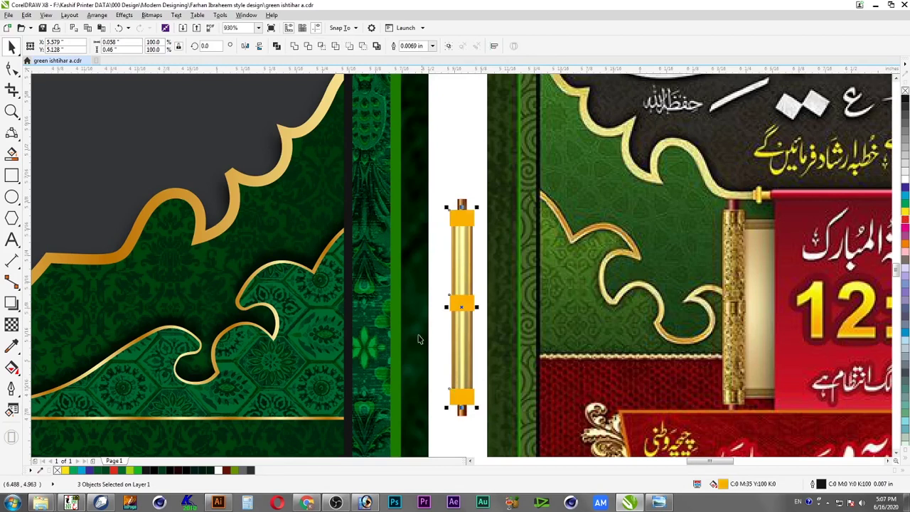
{"action": "right_click", "coordinate": [465, 306]}
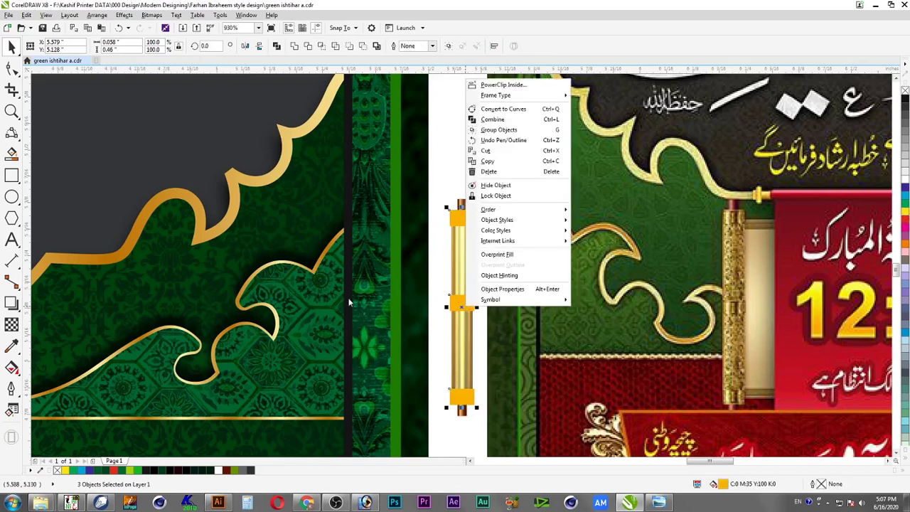
{"action": "left_click", "coordinate": [13, 327]}
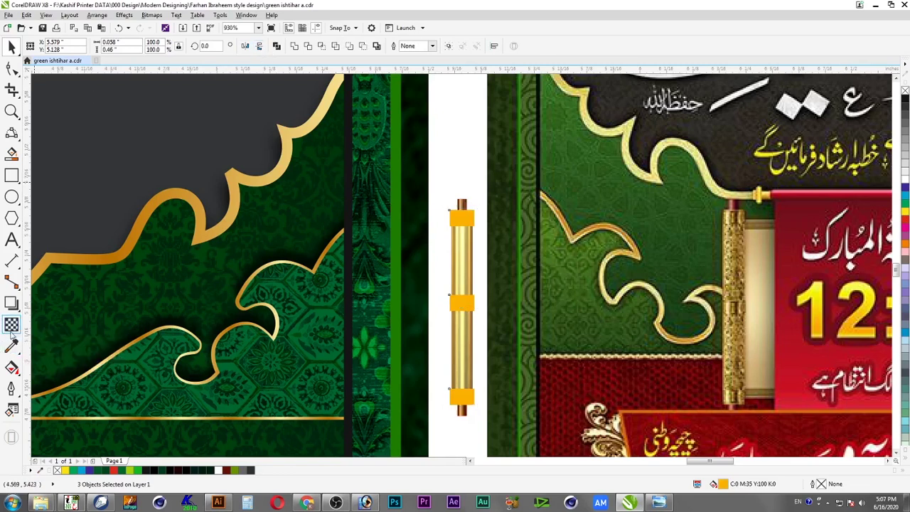
Blend the orange bands into the gold rod with Multiply transparency
{"action": "left_click", "coordinate": [12, 324]}
{"action": "left_click", "coordinate": [135, 45]}
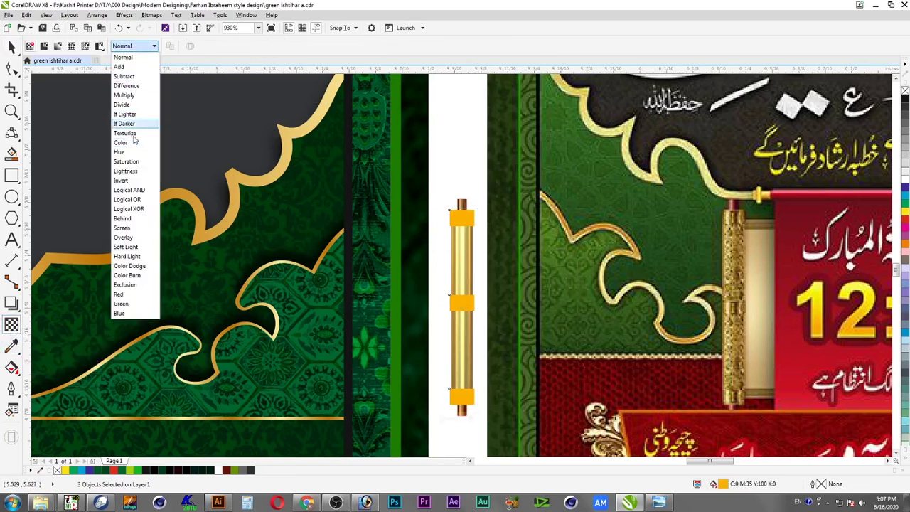
{"action": "left_click", "coordinate": [123, 94]}
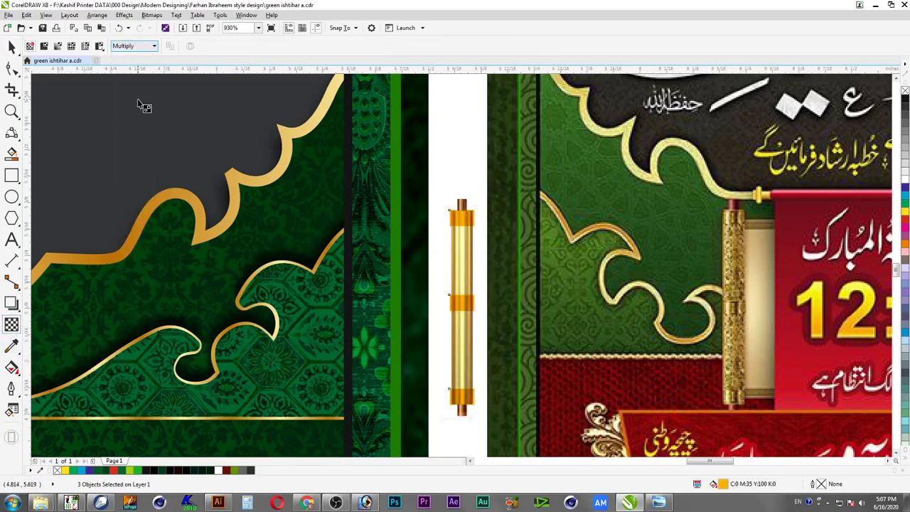
{"action": "left_click", "coordinate": [11, 46]}
{"action": "right_click", "coordinate": [464, 295]}
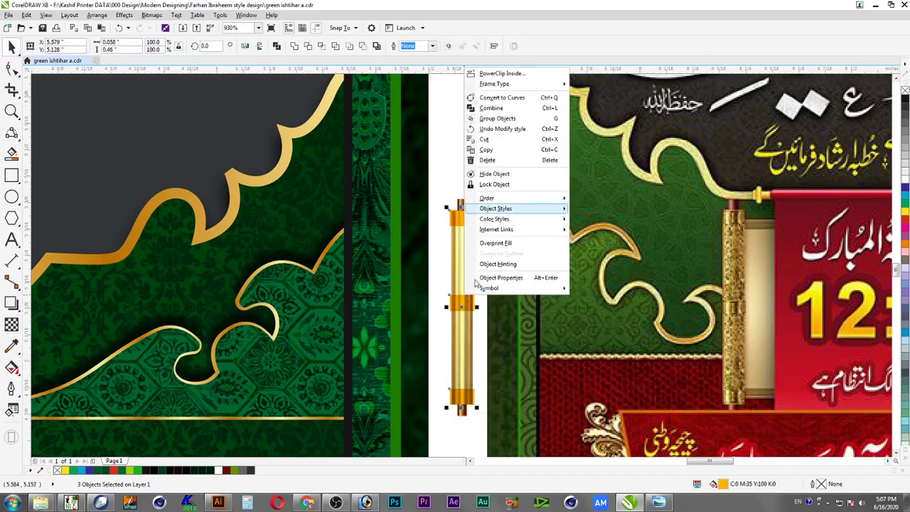
{"action": "key", "text": "Escape"}
{"action": "key", "text": "Escape"}
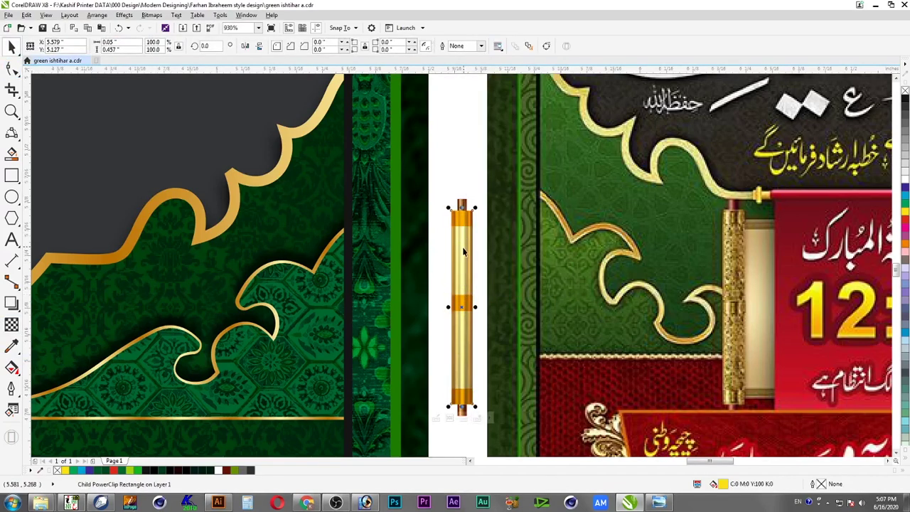
{"action": "left_click_drag", "start_coordinate": [445, 186], "coordinate": [488, 426]}
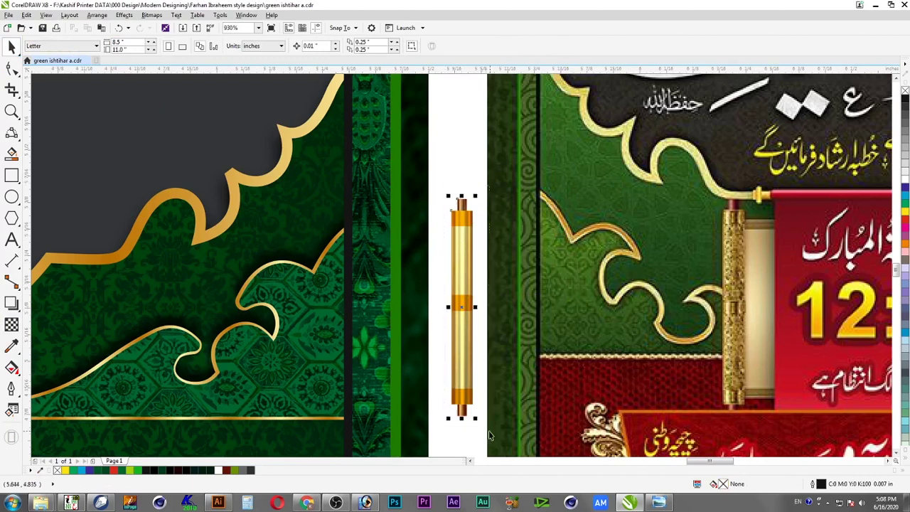
Ungroup the scroll and line a golden rod up over the poster's left pillar
{"action": "right_click", "coordinate": [467, 356]}
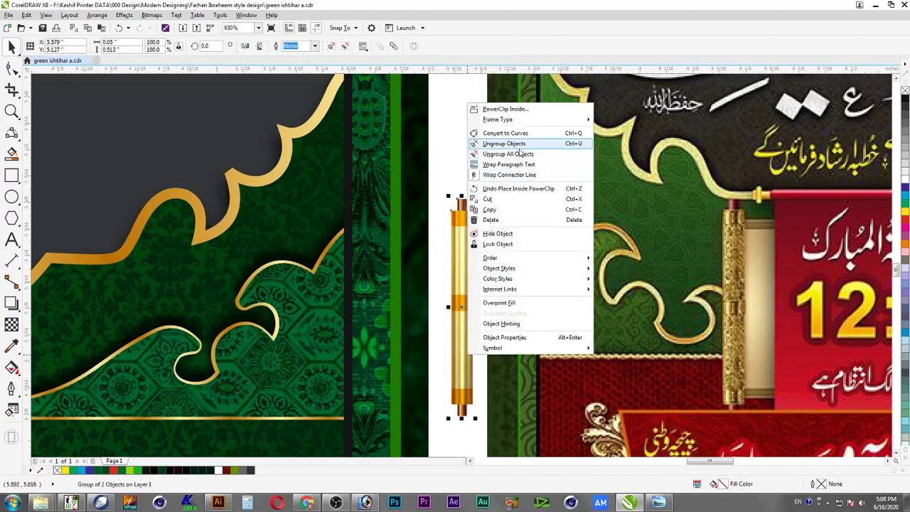
{"action": "left_click", "coordinate": [519, 144]}
{"action": "scroll", "coordinate": [474, 221], "scroll_direction": "up", "scroll_amount": 2}
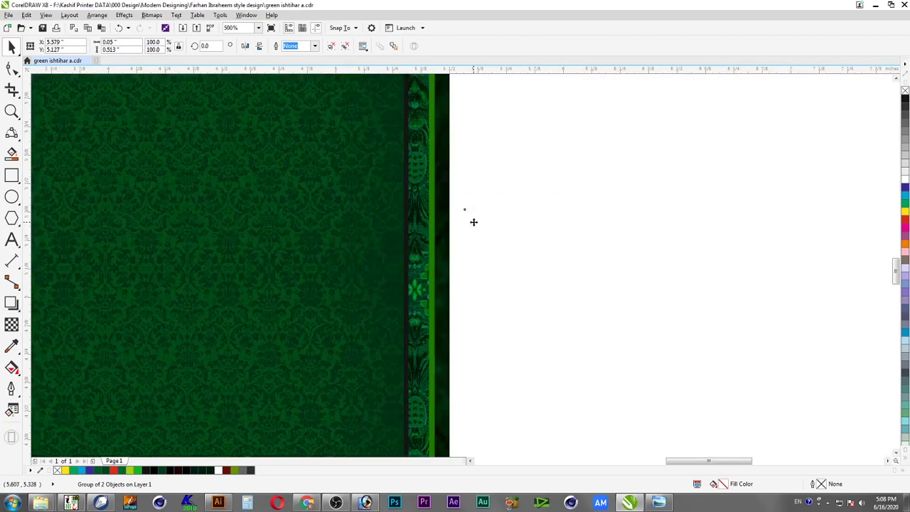
{"action": "scroll", "coordinate": [476, 249], "scroll_direction": "down", "scroll_amount": 4}
{"action": "left_click_drag", "start_coordinate": [466, 246], "coordinate": [612, 245]}
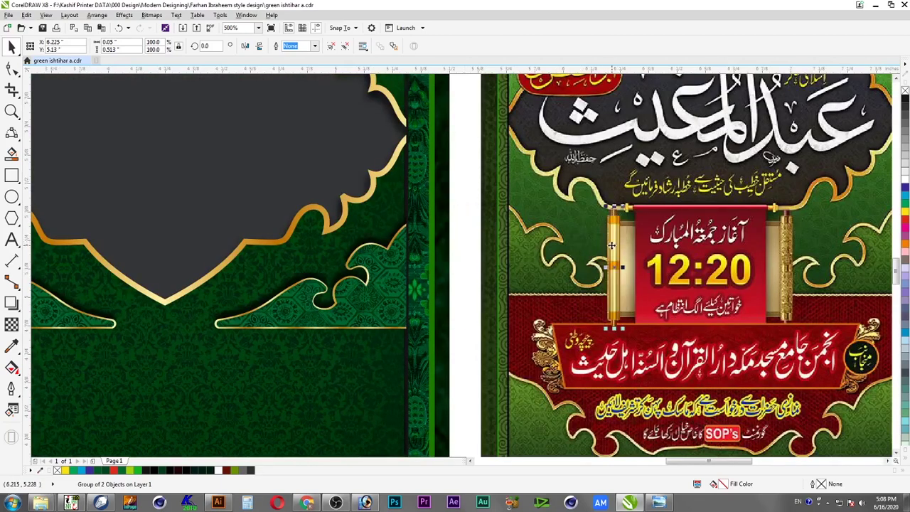
{"action": "scroll", "coordinate": [628, 352], "scroll_direction": "up", "scroll_amount": 3}
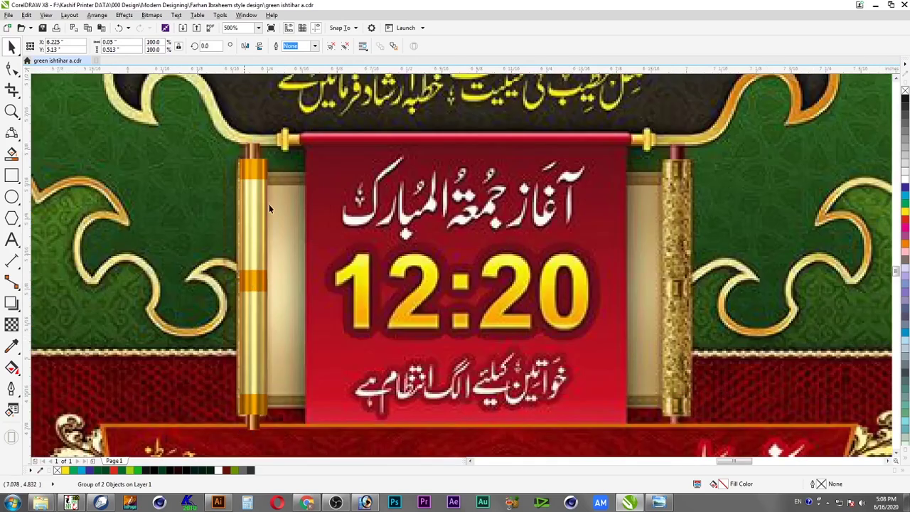
{"action": "left_click_drag", "start_coordinate": [251, 211], "coordinate": [252, 219]}
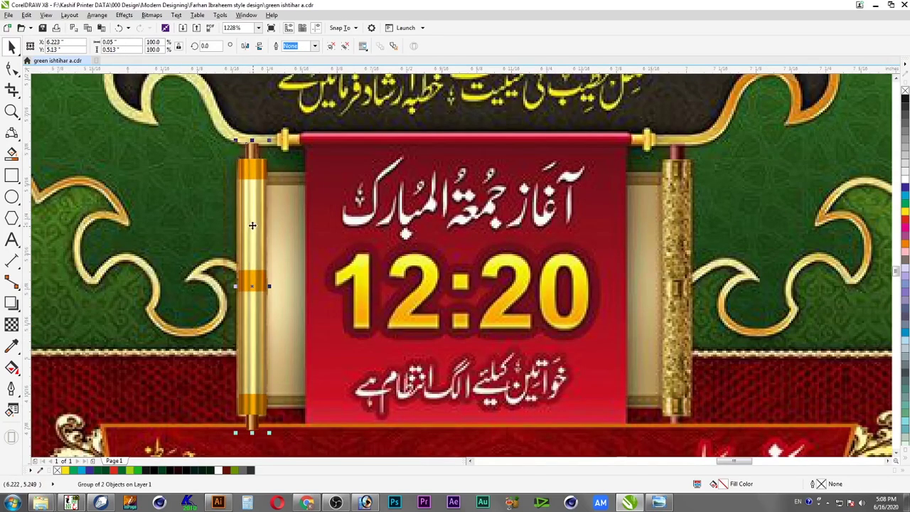
Copy the rod to the right pillar, then copy both rods onto the blank page area
{"action": "left_click_drag", "start_coordinate": [253, 252], "coordinate": [679, 288]}
{"action": "scroll", "coordinate": [564, 260], "scroll_direction": "down", "scroll_amount": 1}
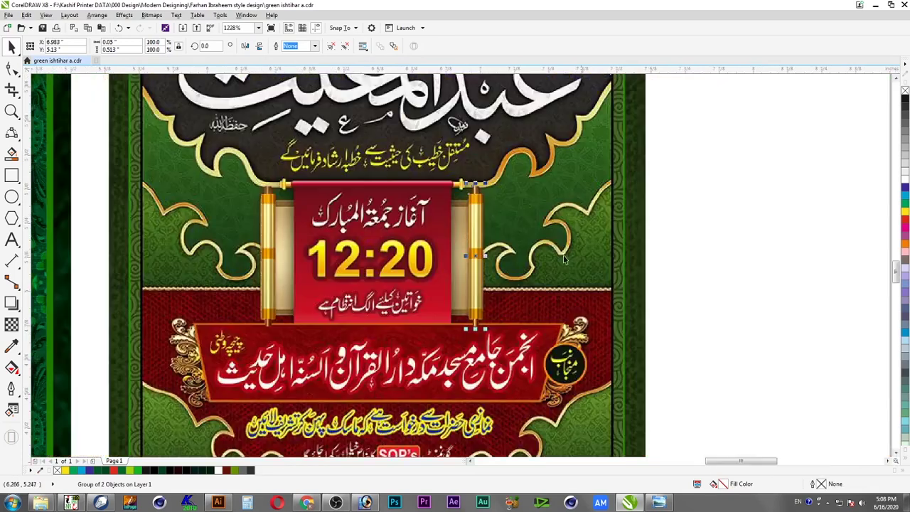
{"action": "left_click", "coordinate": [278, 253], "text": "shift"}
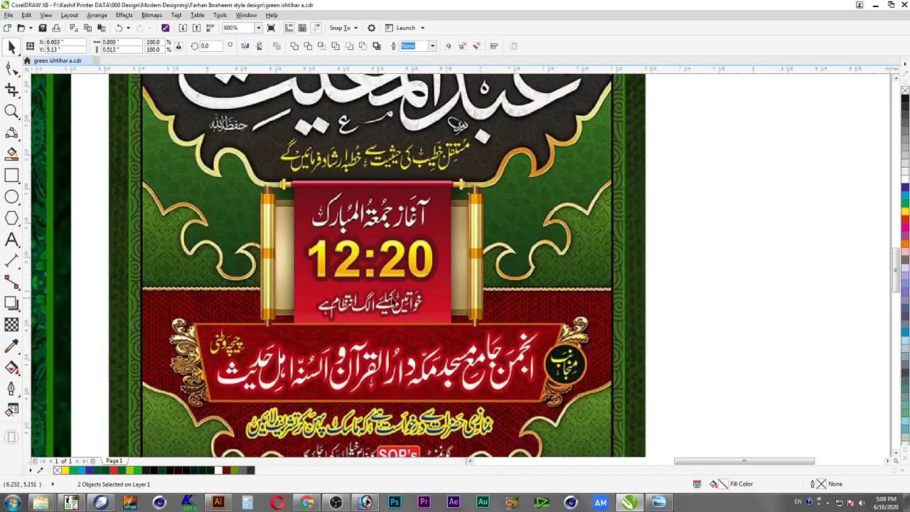
{"action": "scroll", "coordinate": [507, 267], "scroll_direction": "down", "scroll_amount": 1}
{"action": "left_click_drag", "start_coordinate": [435, 269], "coordinate": [775, 276]}
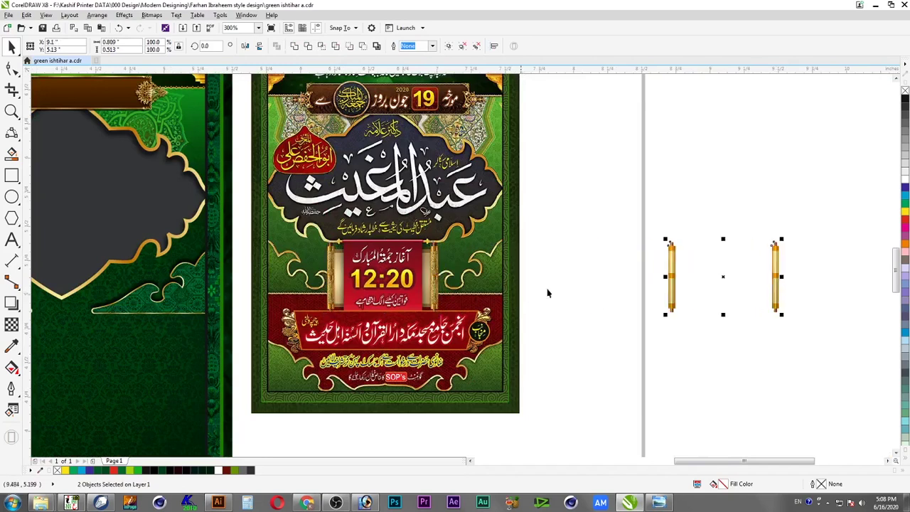
{"action": "scroll", "coordinate": [326, 327], "scroll_direction": "up", "scroll_amount": 4}
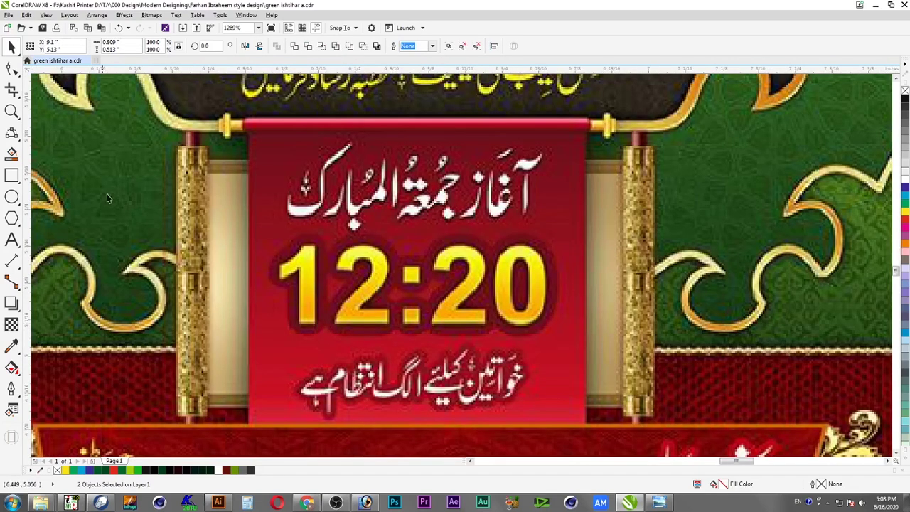
Draw a rectangle over the scroll's 12:20 panel and stretch it slightly taller
{"action": "left_click", "coordinate": [12, 175]}
{"action": "left_click_drag", "start_coordinate": [207, 171], "coordinate": [630, 390]}
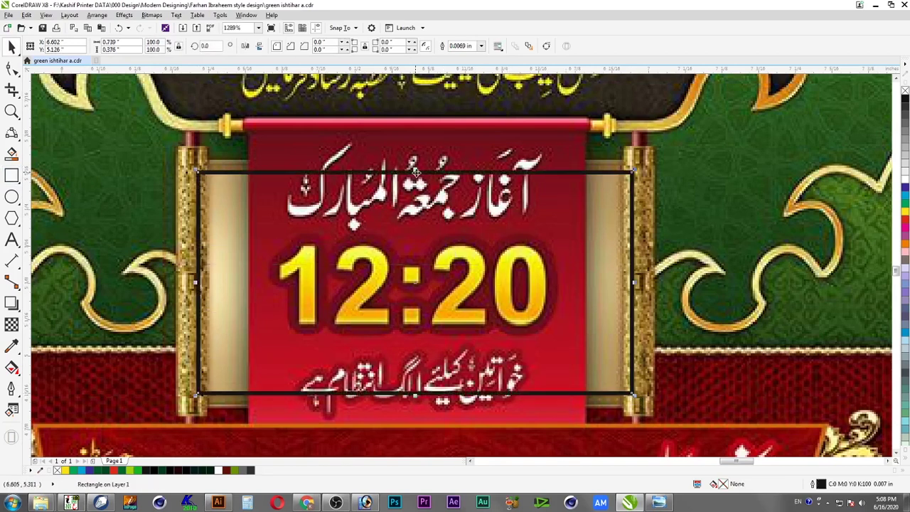
{"action": "left_click_drag", "start_coordinate": [414, 169], "coordinate": [417, 163]}
{"action": "key", "text": "ctrl+z"}
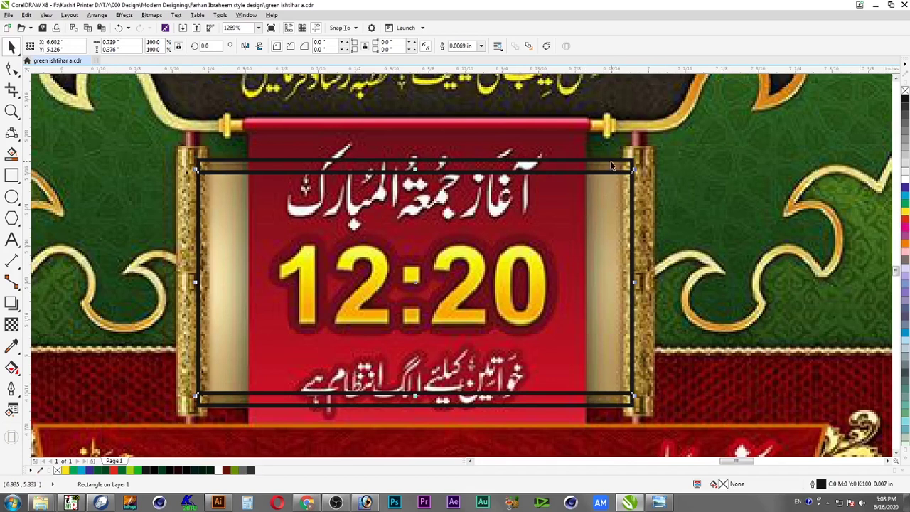
{"action": "key", "text": "ctrl+shift+z"}
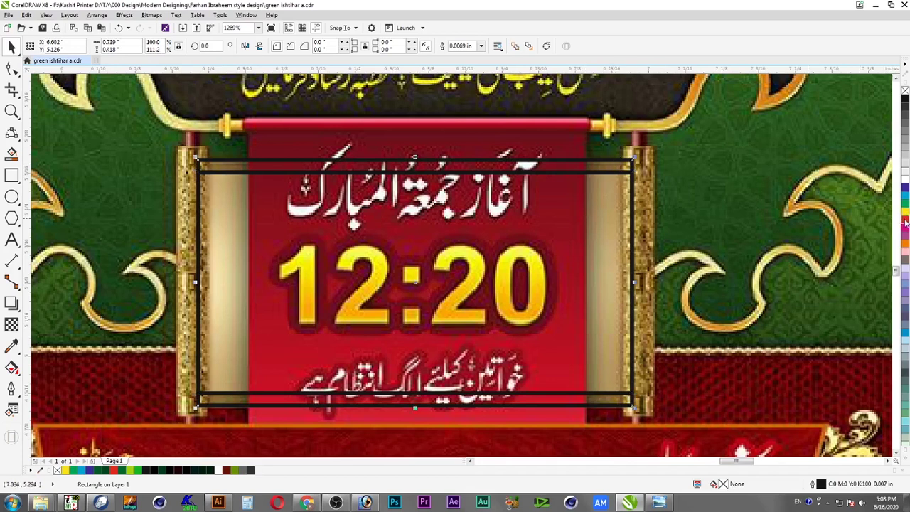
Fill the rectangle yellow and shift both rectangles a little to the left
{"action": "left_click", "coordinate": [906, 220]}
{"action": "left_click", "coordinate": [906, 213], "text": "ctrl"}
{"action": "left_click", "coordinate": [906, 213], "text": "ctrl"}
{"action": "left_click", "coordinate": [905, 213], "text": "ctrl"}
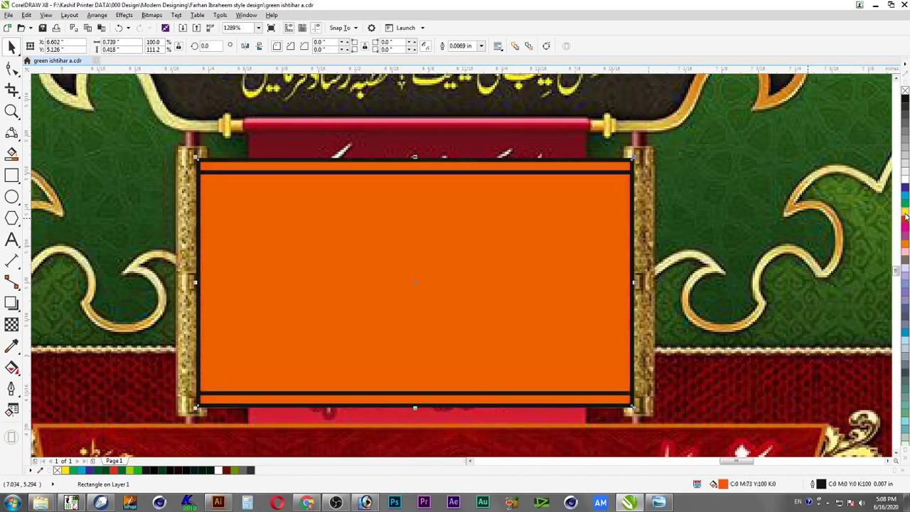
{"action": "left_click", "coordinate": [906, 209]}
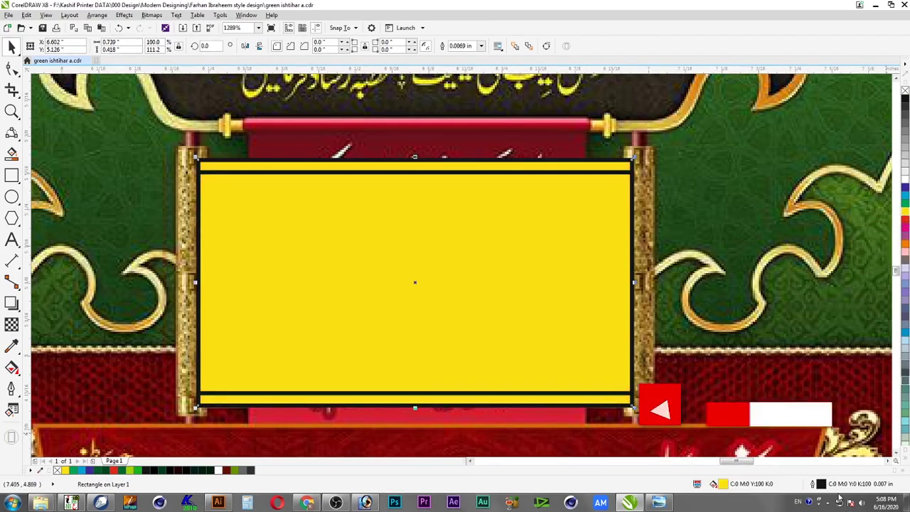
{"action": "left_click", "coordinate": [608, 173], "text": "shift"}
{"action": "left_click_drag", "start_coordinate": [608, 173], "coordinate": [530, 174]}
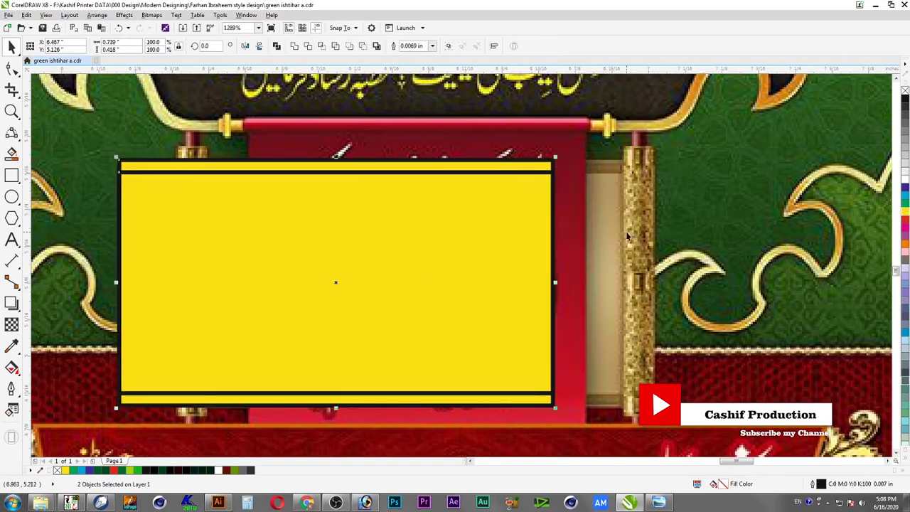
{"action": "left_click", "coordinate": [621, 236]}
Fill the inner rectangle tan (C0 M24 Y65 K35) and bring up its Edit Fill settings
{"action": "left_click", "coordinate": [544, 169]}
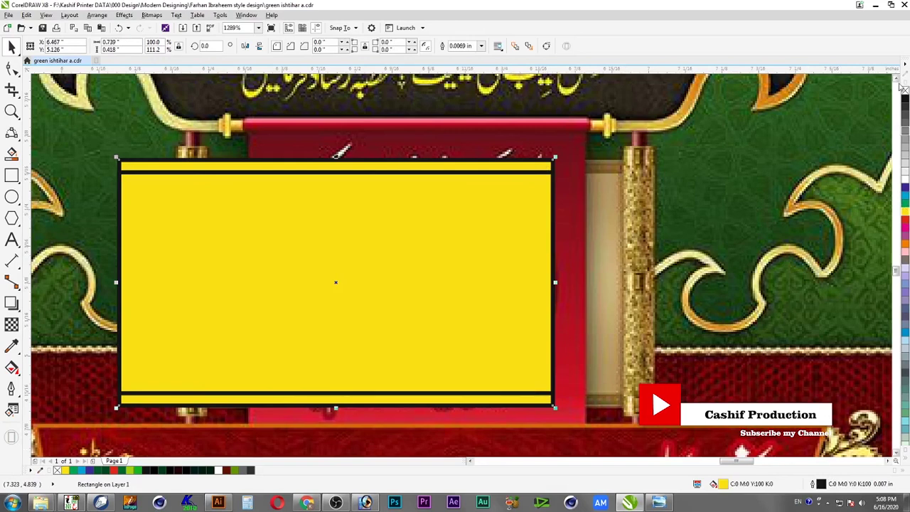
{"action": "left_click", "coordinate": [905, 99]}
{"action": "left_click", "coordinate": [905, 225]}
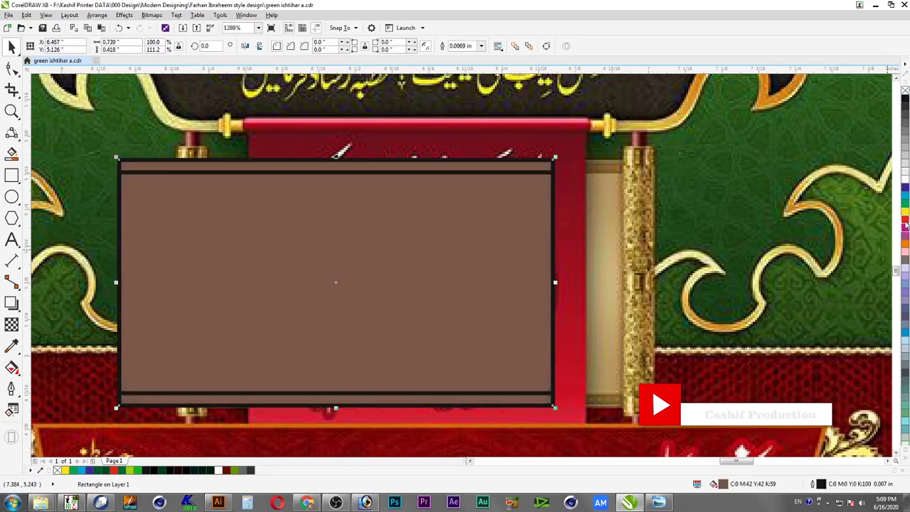
{"action": "left_click", "coordinate": [905, 216]}
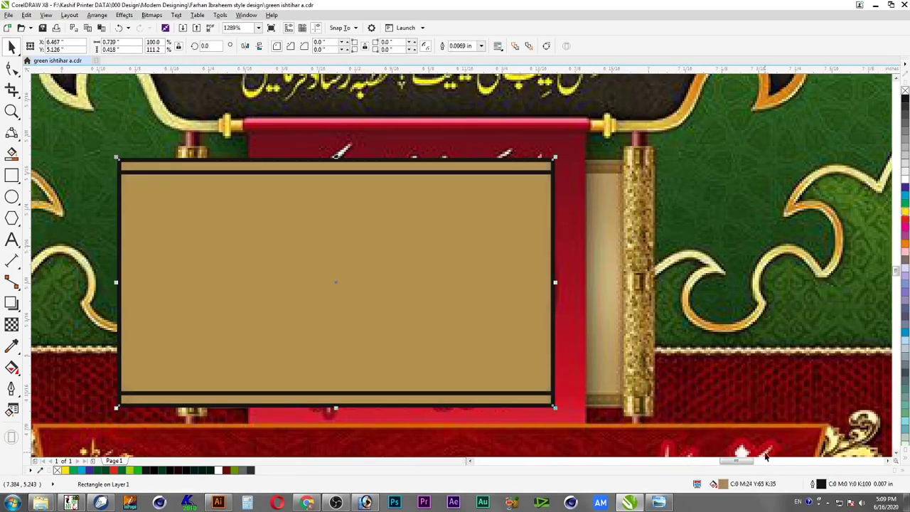
{"action": "double_click", "coordinate": [724, 485]}
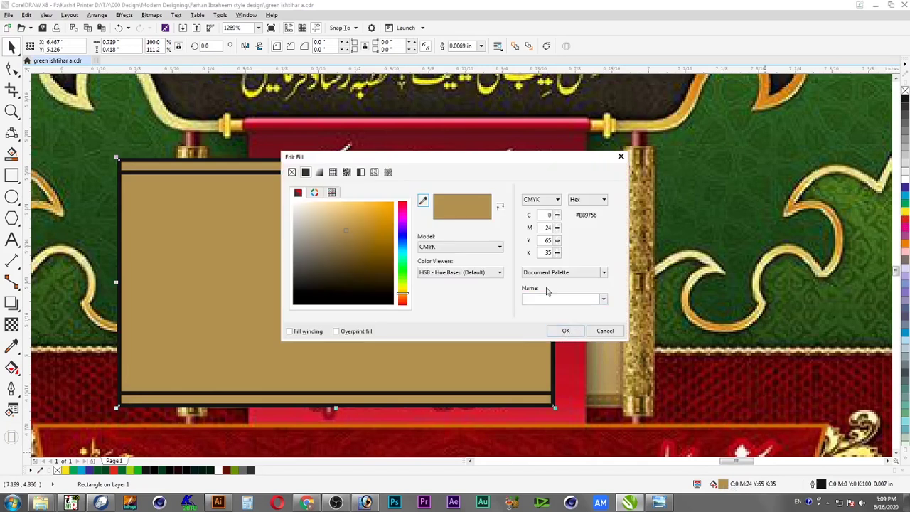
Darken the frame fill to K 58, and lighten the inner face to C0 M12 Y36 K21
{"action": "left_click_drag", "start_coordinate": [558, 256], "coordinate": [558, 218]}
{"action": "left_click", "coordinate": [566, 332]}
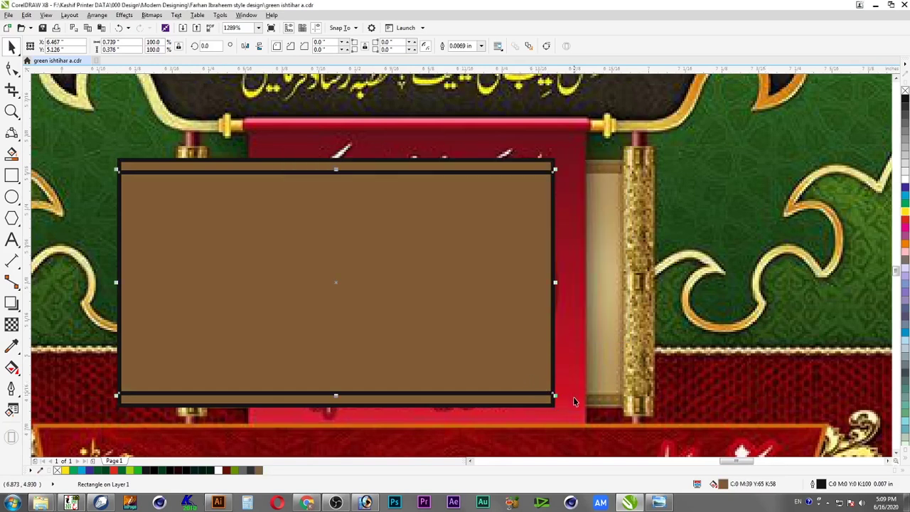
{"action": "double_click", "coordinate": [724, 486]}
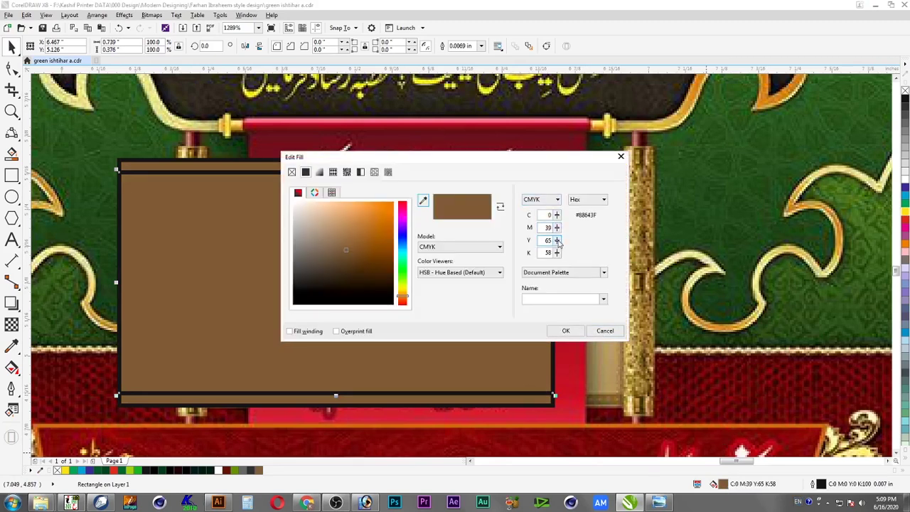
{"action": "left_click_drag", "start_coordinate": [558, 228], "coordinate": [559, 269]}
{"action": "left_click", "coordinate": [566, 331]}
{"action": "left_click", "coordinate": [540, 170]}
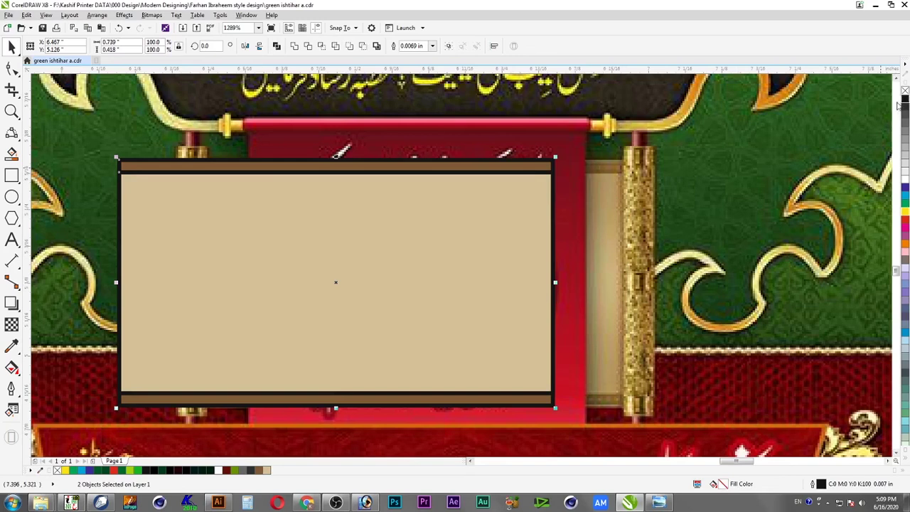
Remove the outlines from both panel rectangles and group them
{"action": "right_click", "coordinate": [905, 91]}
{"action": "right_click", "coordinate": [530, 196]}
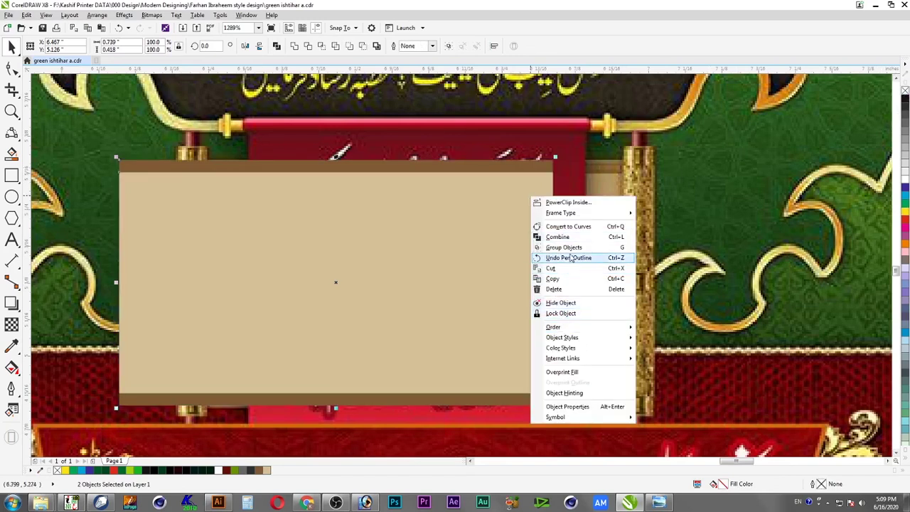
{"action": "left_click", "coordinate": [495, 239]}
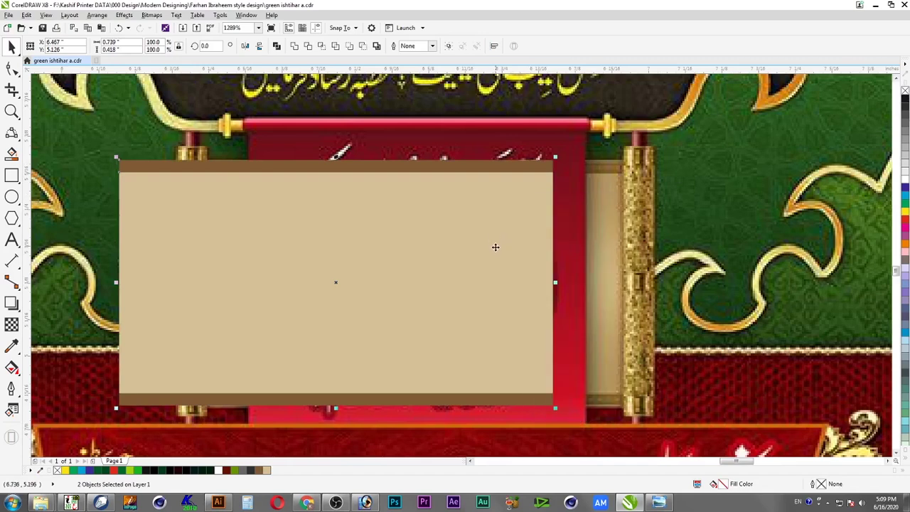
{"action": "key", "text": "ctrl+g"}
Zoom to the spare gold rods and group the two together
{"action": "scroll", "coordinate": [497, 247], "scroll_direction": "down", "scroll_amount": 3}
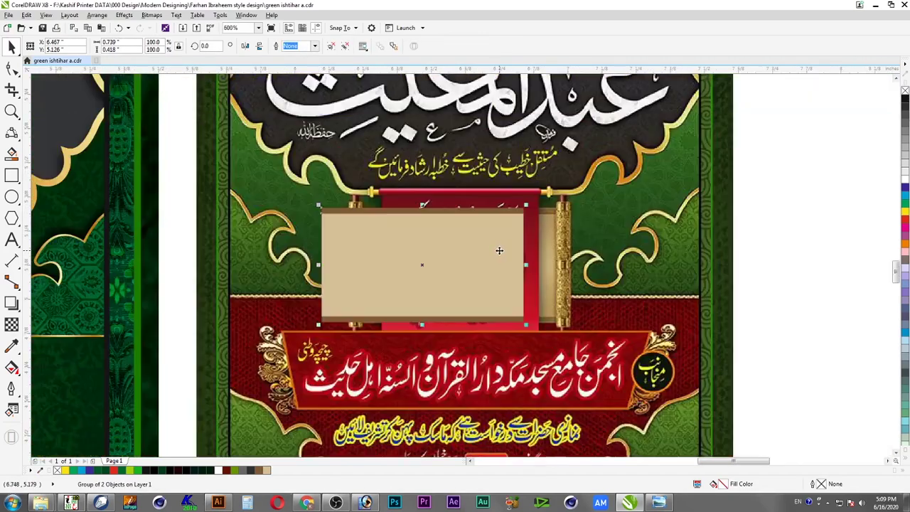
{"action": "scroll", "coordinate": [677, 306], "scroll_direction": "down", "scroll_amount": 3}
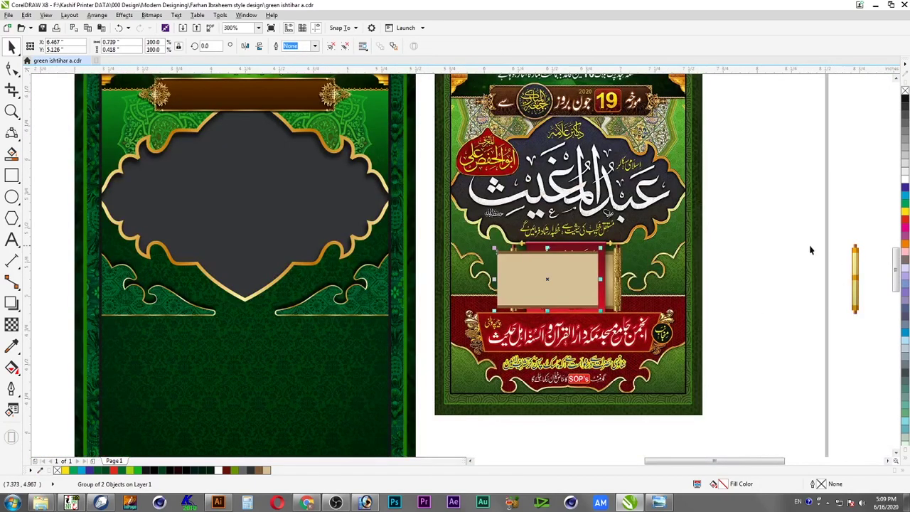
{"action": "left_click", "coordinate": [793, 263]}
{"action": "scroll", "coordinate": [695, 266], "scroll_direction": "down", "scroll_amount": 1}
{"action": "key", "text": "F2"}
{"action": "left_click_drag", "start_coordinate": [504, 252], "coordinate": [888, 348]}
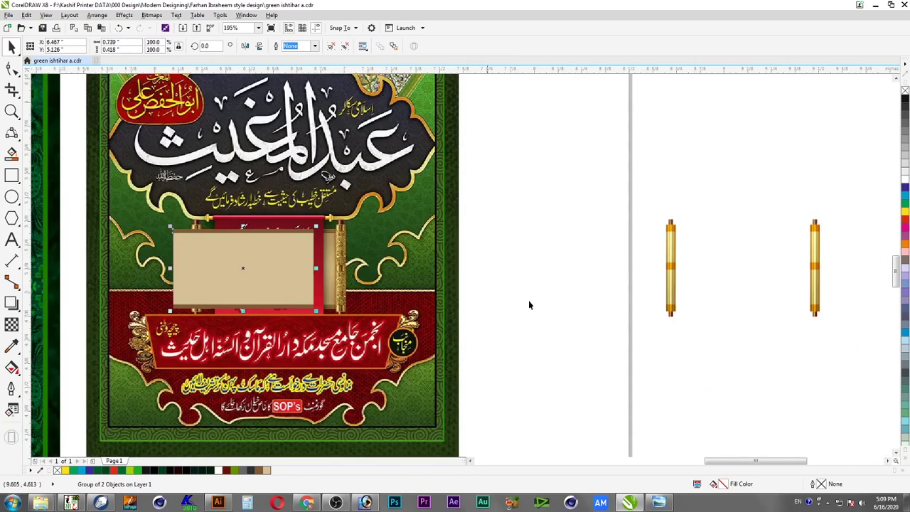
{"action": "left_click_drag", "start_coordinate": [612, 185], "coordinate": [829, 339]}
{"action": "key", "text": "h"}
{"action": "key", "text": "space"}
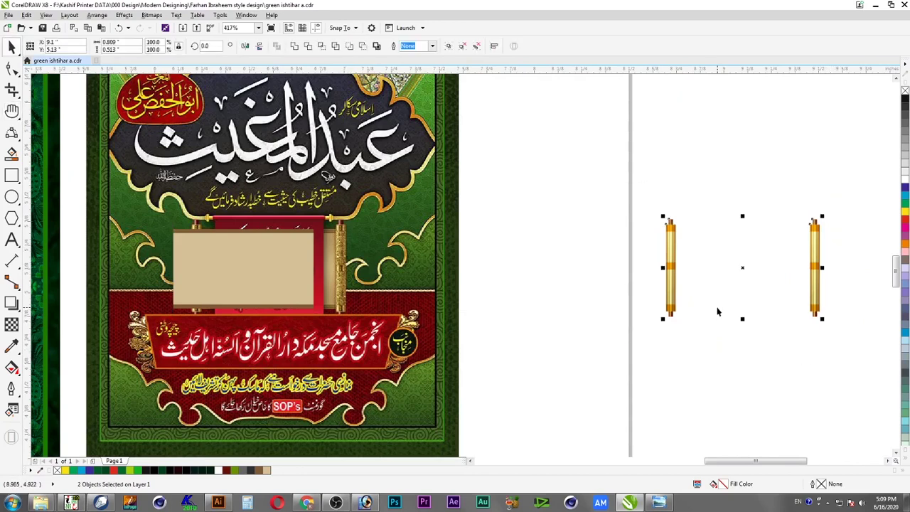
{"action": "key", "text": "ctrl+g"}
Centre the tan panel between the rods and bring the rods in front of it
{"action": "left_click", "coordinate": [274, 245]}
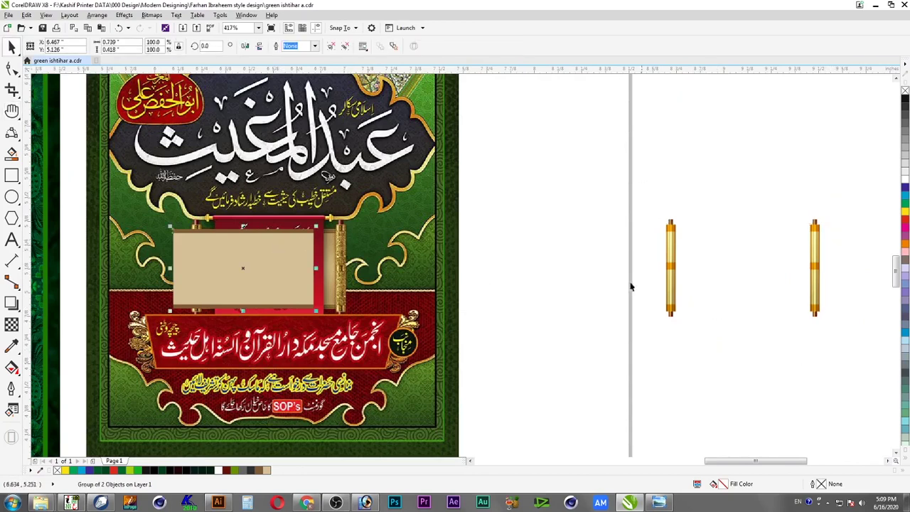
{"action": "left_click", "coordinate": [669, 270], "text": "shift"}
{"action": "key", "text": "c"}
{"action": "key", "text": "e"}
{"action": "left_click", "coordinate": [701, 203]}
{"action": "left_click", "coordinate": [743, 261]}
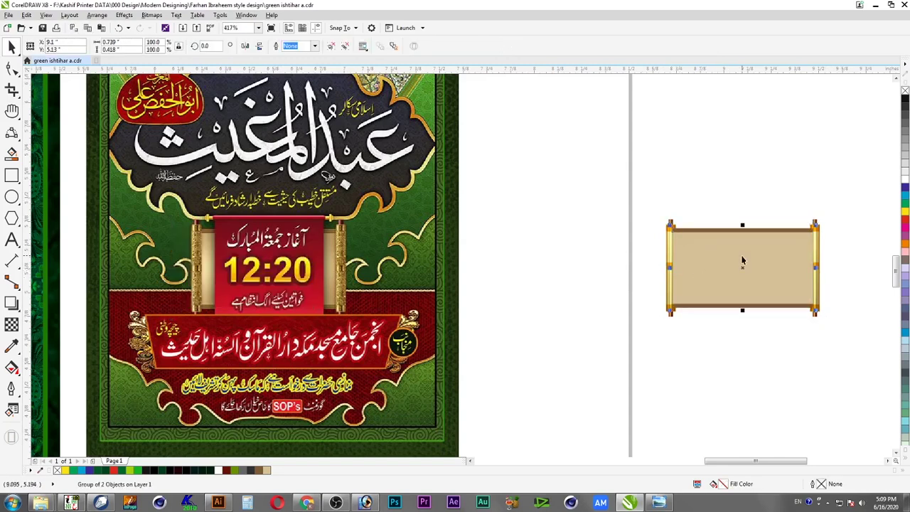
{"action": "key", "text": "shift+Page_Up"}
{"action": "left_click_drag", "start_coordinate": [842, 186], "coordinate": [654, 348]}
Place a copy of the assembled scroll higher up and zoom to both scrolls
{"action": "left_click", "coordinate": [678, 273]}
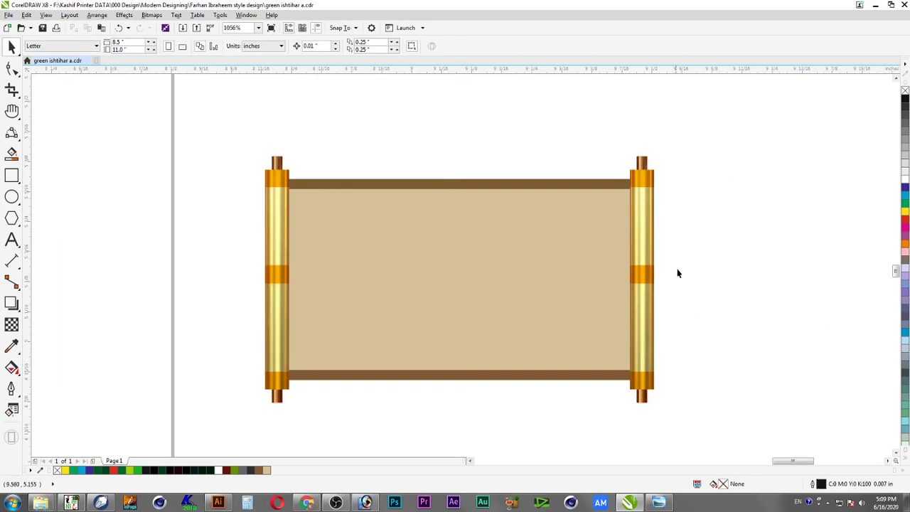
{"action": "left_click_drag", "start_coordinate": [699, 117], "coordinate": [229, 437]}
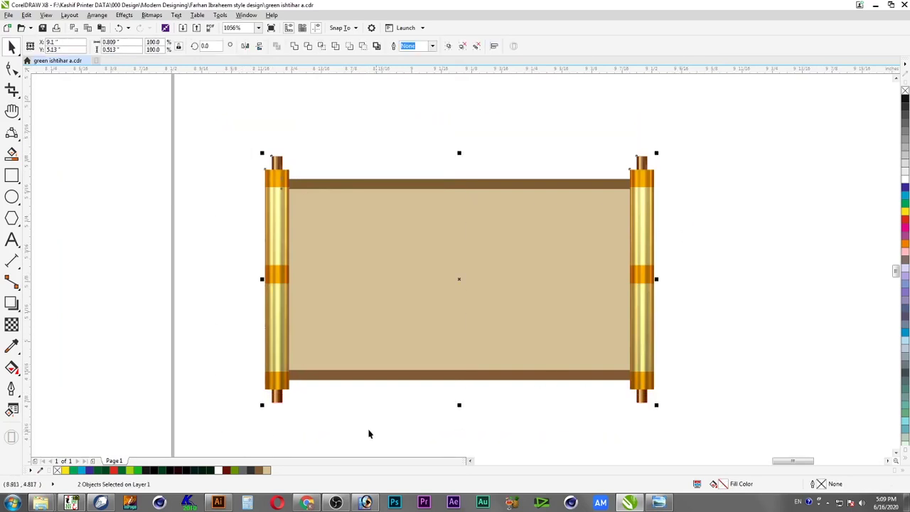
{"action": "left_click_drag", "start_coordinate": [642, 384], "coordinate": [638, 118]}
{"action": "scroll", "coordinate": [637, 119], "scroll_direction": "down", "scroll_amount": 5}
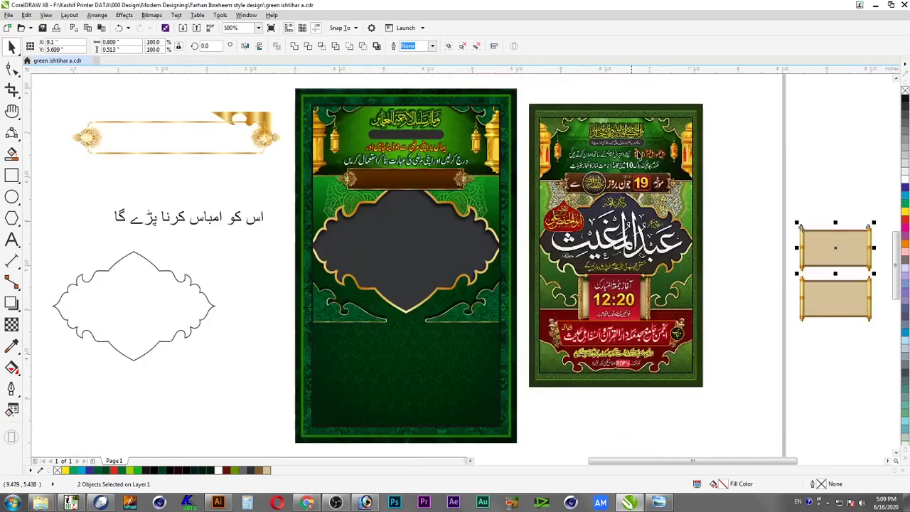
{"action": "key", "text": "shift+F2"}
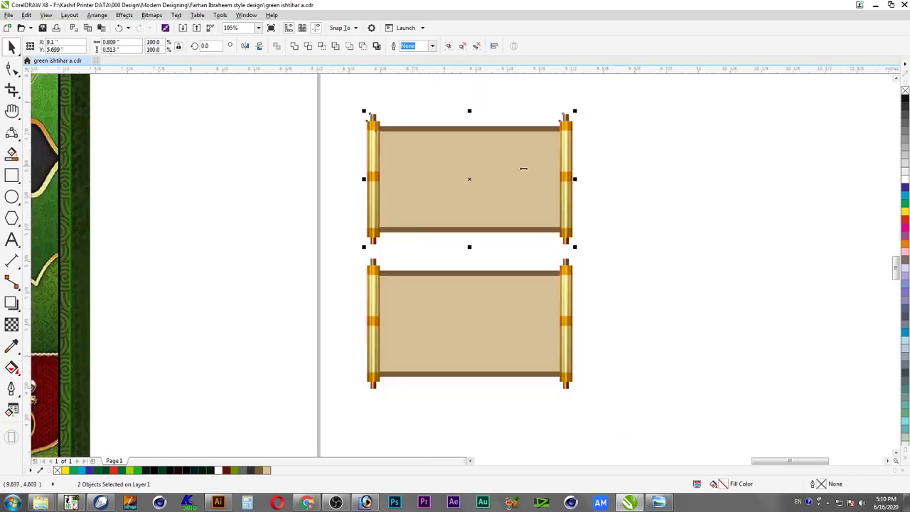
Weld the top scroll into one outline curve and set it back over the top scroll
{"action": "left_click", "coordinate": [377, 46]}
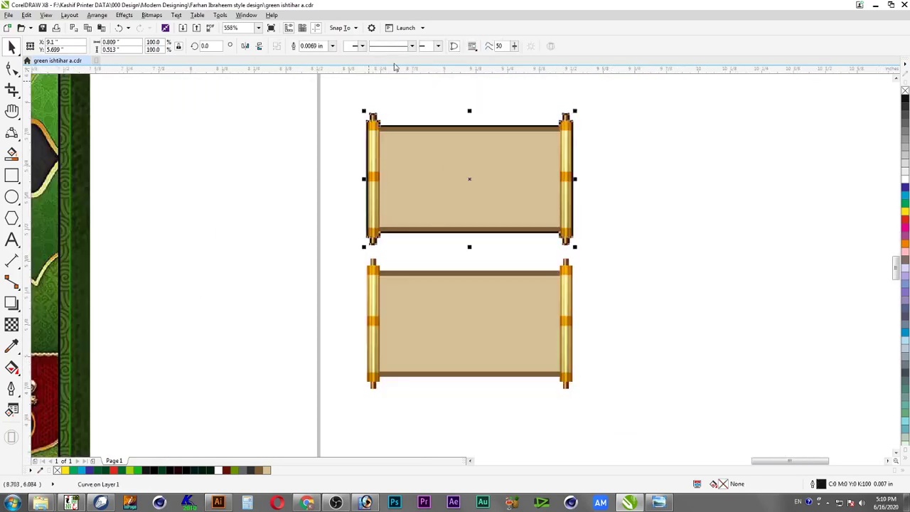
{"action": "left_click", "coordinate": [478, 92]}
{"action": "left_click_drag", "start_coordinate": [557, 128], "coordinate": [256, 152]}
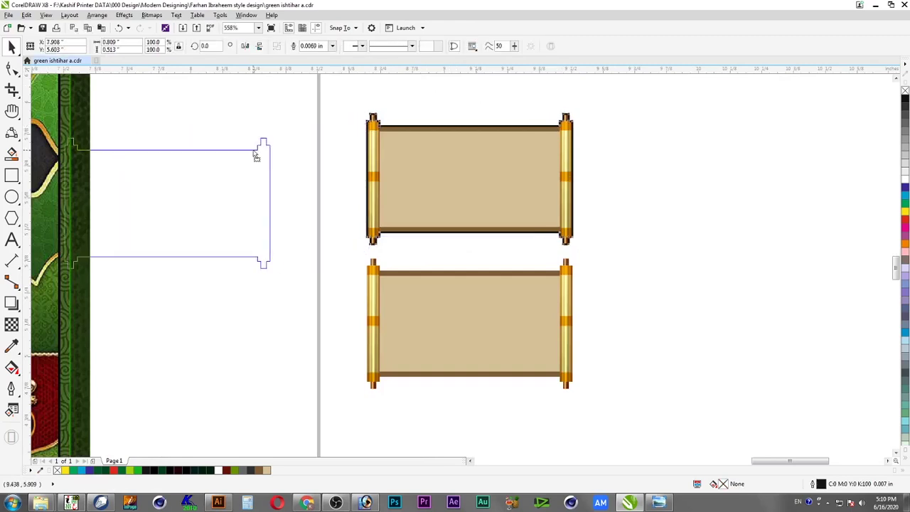
{"action": "mouse_move", "coordinate": [326, 96]}
{"action": "left_mouse_down"}
{"action": "mouse_move", "coordinate": [565, 230]}
{"action": "mouse_move", "coordinate": [590, 260]}
{"action": "left_mouse_up"}
{"action": "left_click_drag", "start_coordinate": [256, 197], "coordinate": [545, 185]}
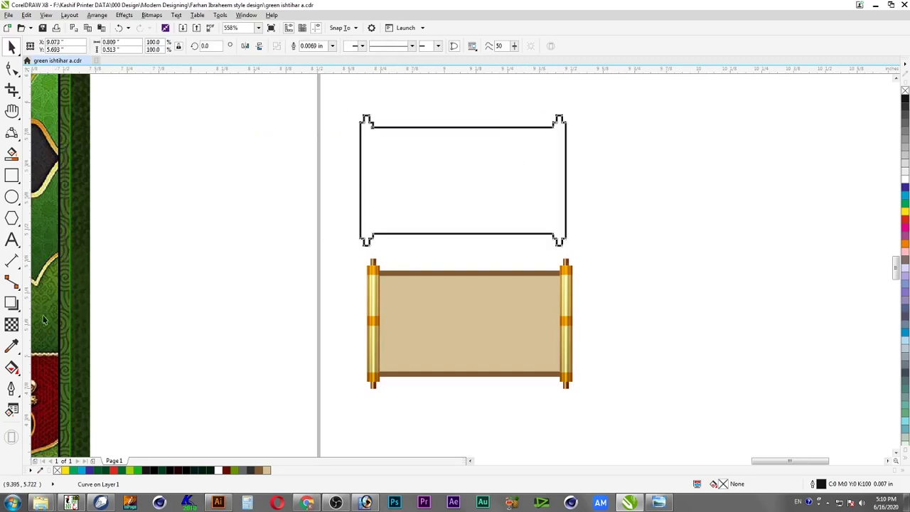
Rename the desktop image to 'bitmap transparency.jpg' and return to the CorelDRAW drawing
{"action": "left_click", "coordinate": [12, 324]}
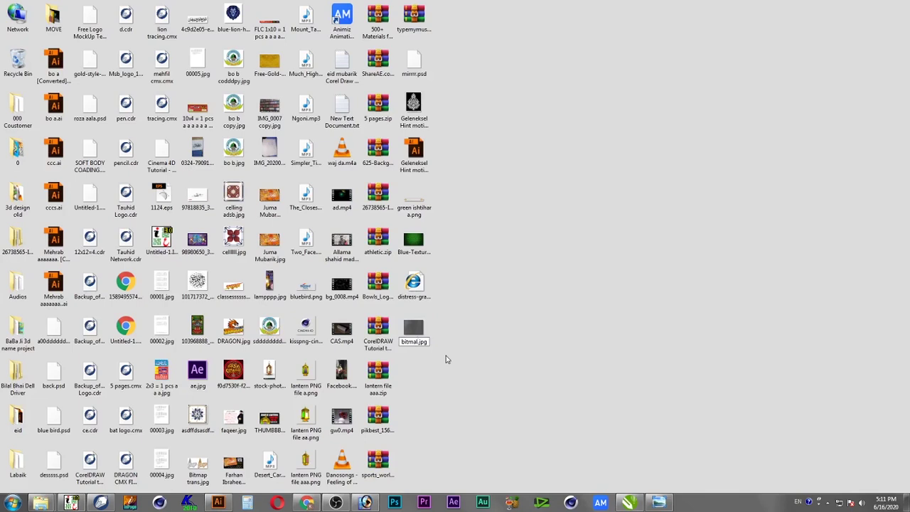
{"action": "type", "text": "ansparentcy"}
{"action": "key", "text": "Return"}
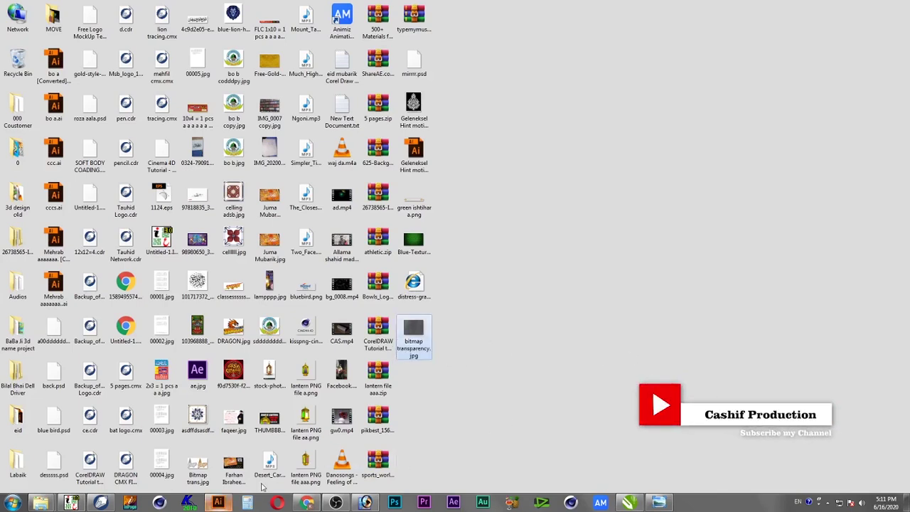
{"action": "left_click", "coordinate": [629, 503]}
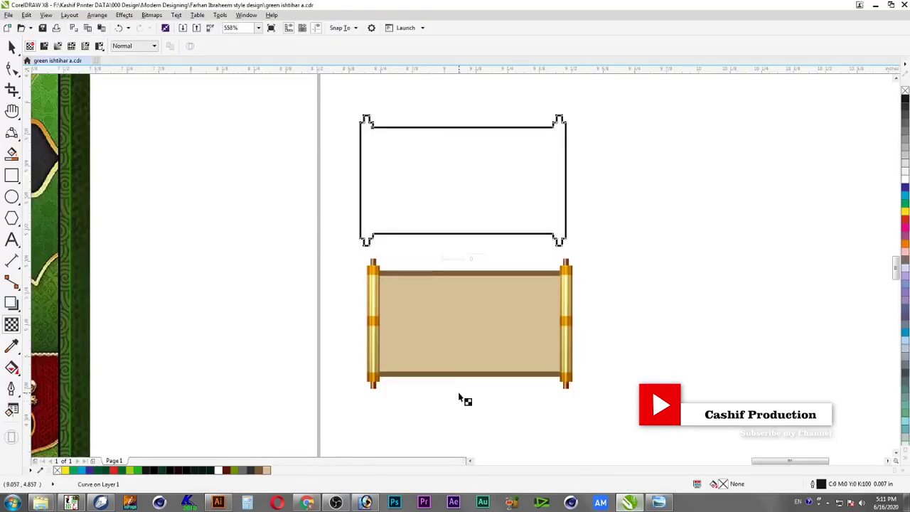
Give the scroll-shaped outline a bitmap pattern transparency and browse for a pattern image
{"action": "left_click", "coordinate": [16, 49]}
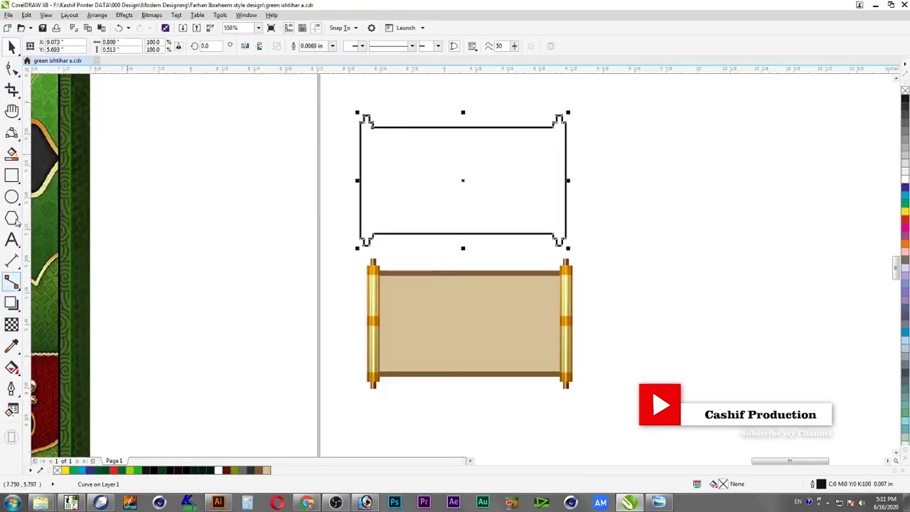
{"action": "left_click", "coordinate": [14, 327]}
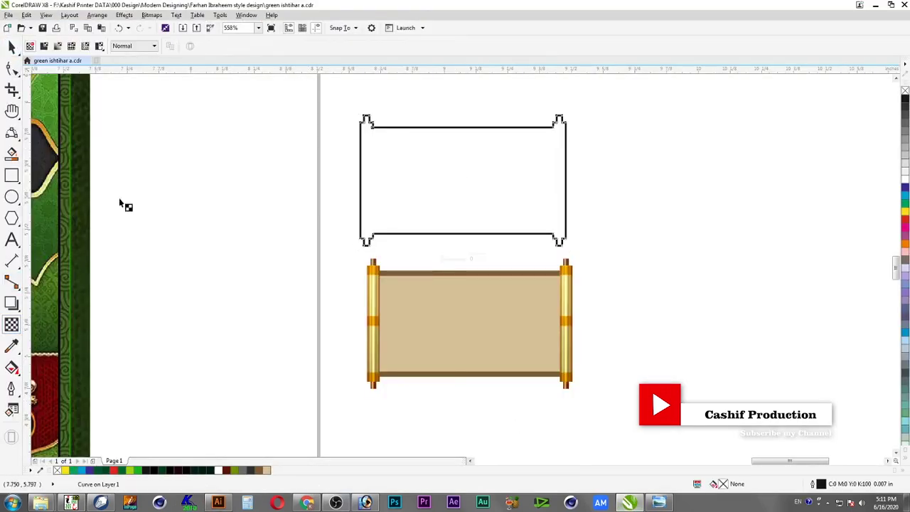
{"action": "left_click", "coordinate": [85, 46]}
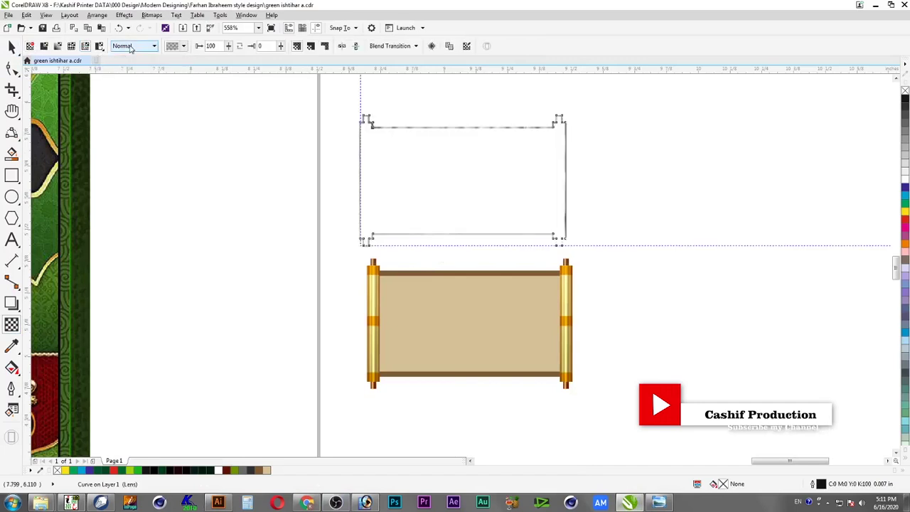
{"action": "left_click", "coordinate": [178, 46]}
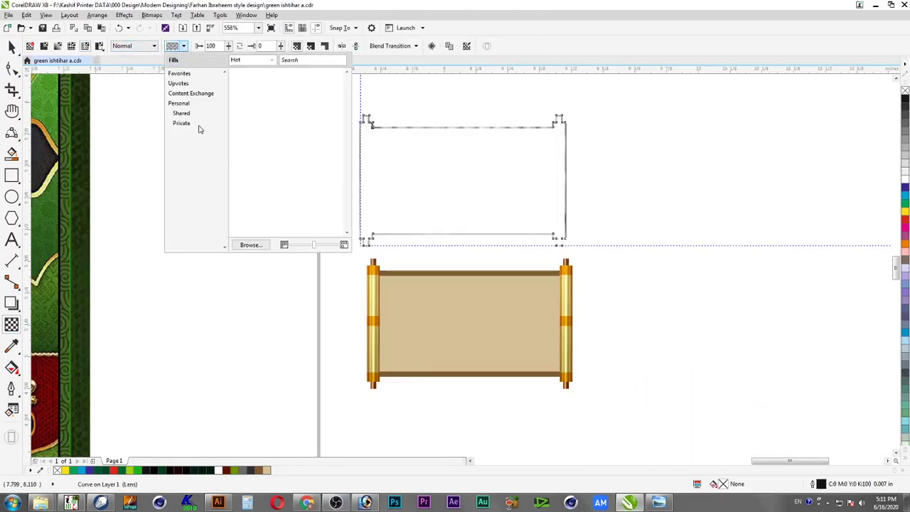
{"action": "left_click", "coordinate": [252, 245]}
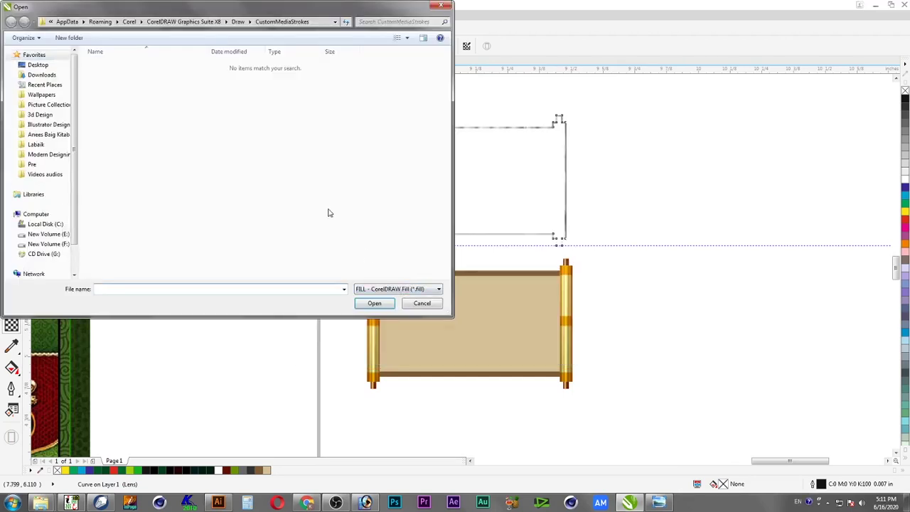
Load Bitmap trans.jpg from the Desktop, showing only JPEG files
{"action": "left_click", "coordinate": [42, 66]}
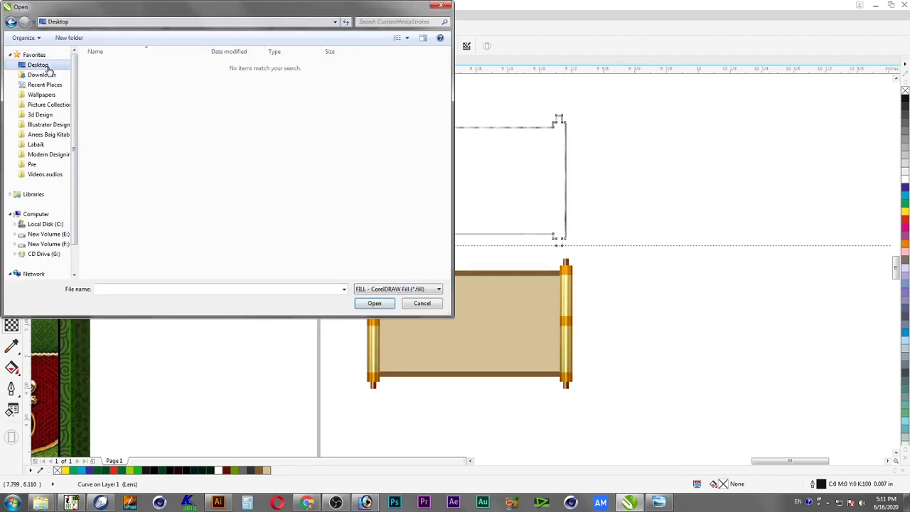
{"action": "left_click", "coordinate": [241, 120]}
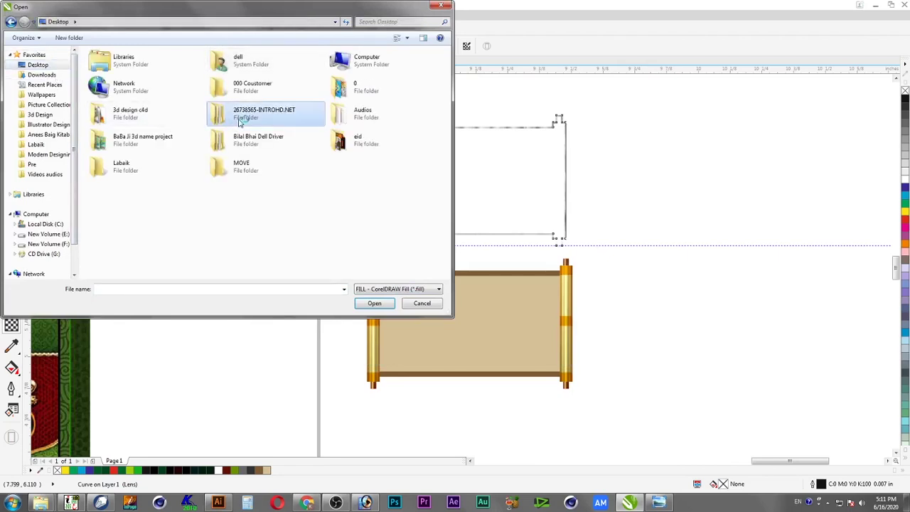
{"action": "key", "text": "b"}
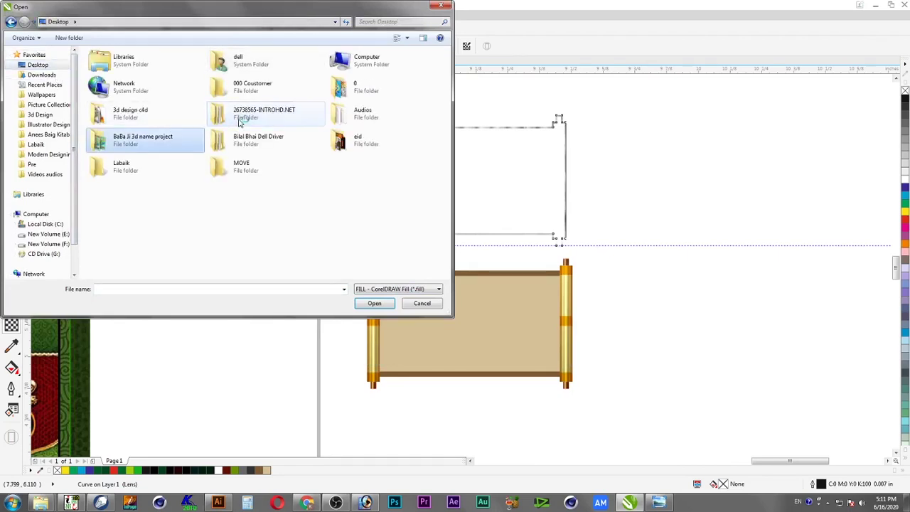
{"action": "left_click", "coordinate": [399, 289]}
{"action": "scroll", "coordinate": [398, 341], "scroll_direction": "down", "scroll_amount": 1}
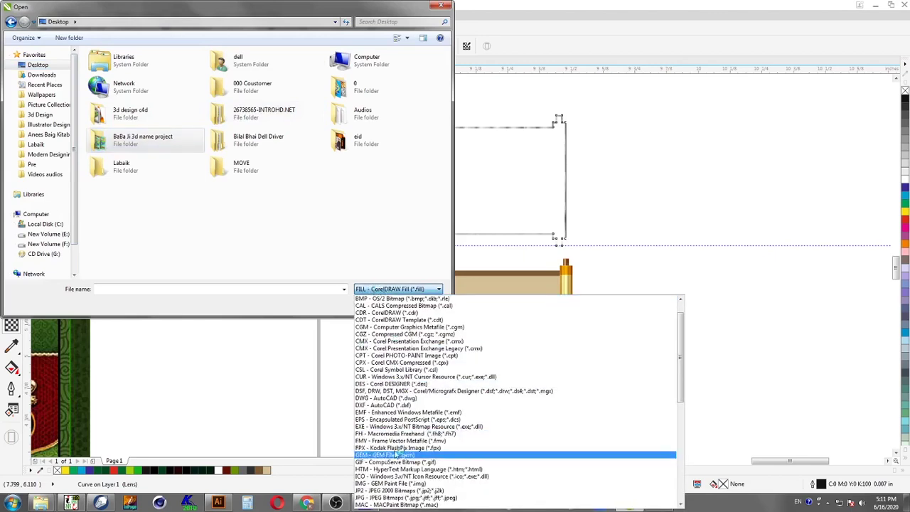
{"action": "left_click", "coordinate": [405, 498]}
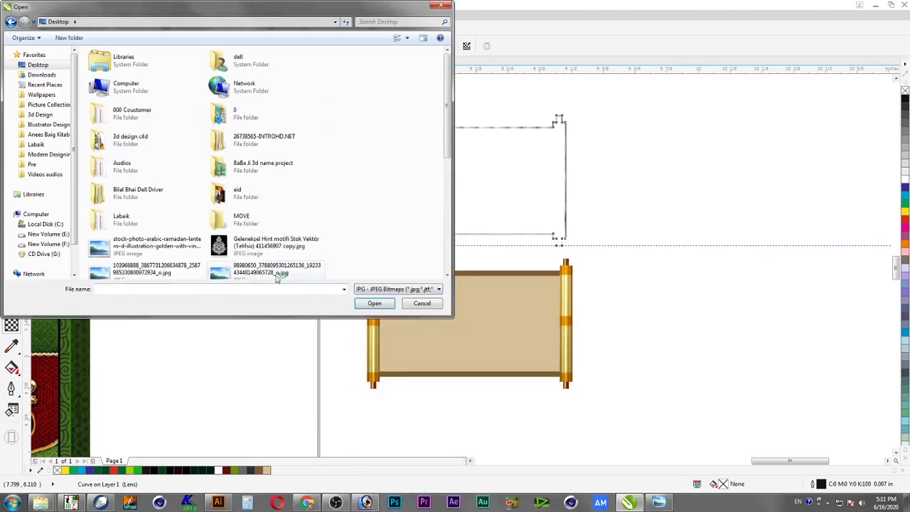
{"action": "key", "text": "b"}
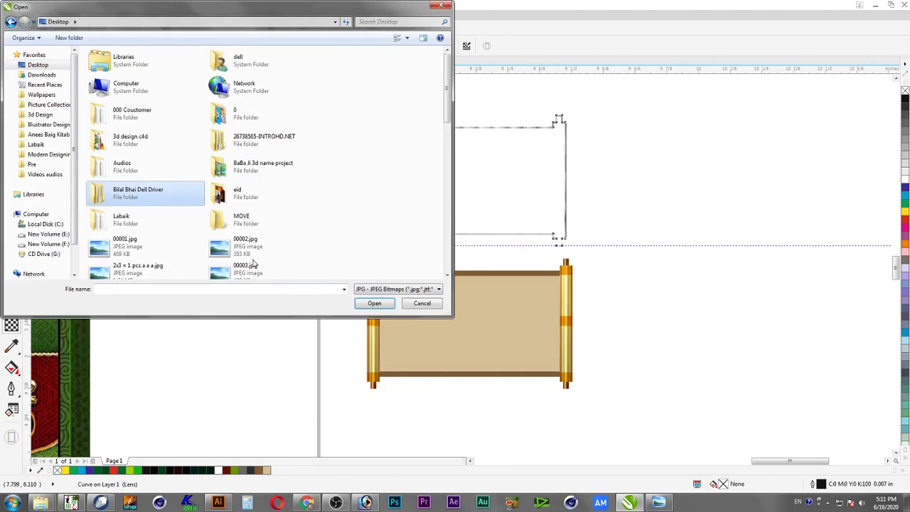
{"action": "key", "text": "b"}
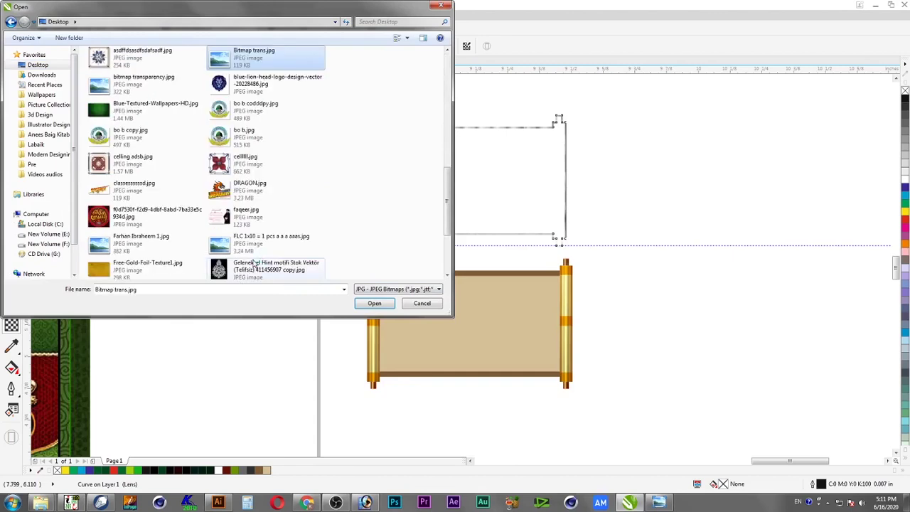
{"action": "key", "text": "Return"}
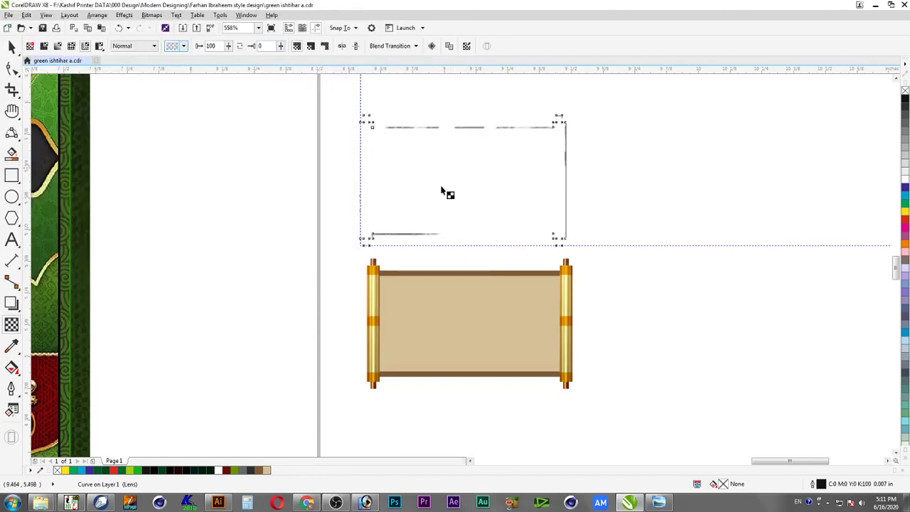
Centre the scroll-shaped outline on the lower scroll, horizontally and vertically
{"action": "left_click", "coordinate": [11, 46]}
{"action": "left_click", "coordinate": [213, 167]}
{"action": "left_click", "coordinate": [411, 163]}
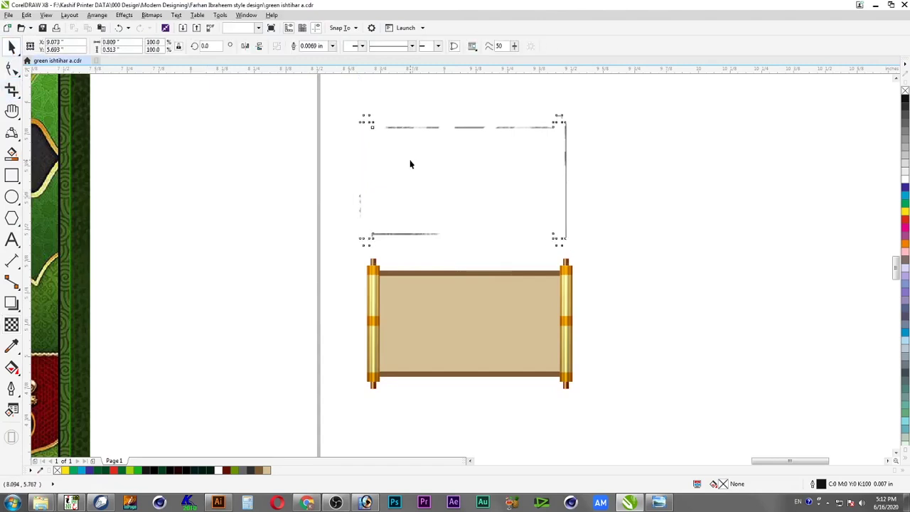
{"action": "left_click", "coordinate": [567, 282], "text": "shift"}
{"action": "key", "text": "e"}
{"action": "key", "text": "c"}
{"action": "key", "text": "ctrl+z"}
{"action": "left_click", "coordinate": [542, 217]}
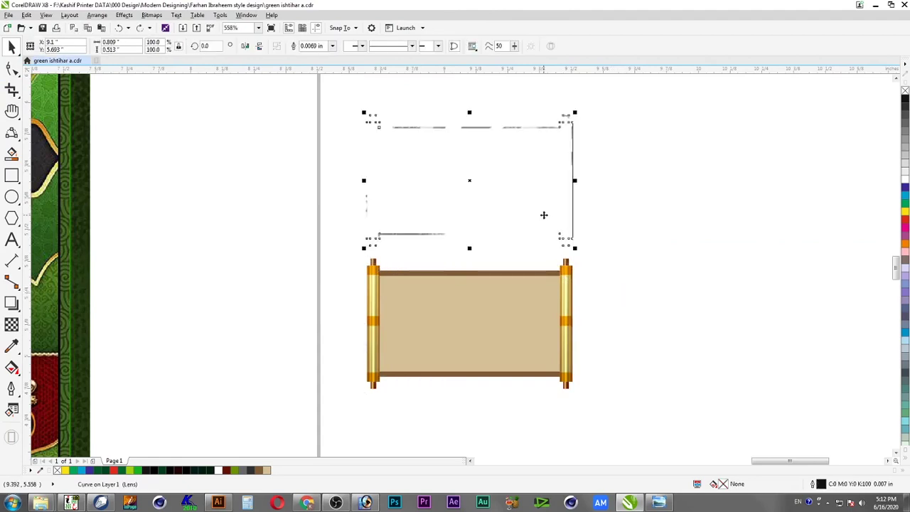
{"action": "left_click", "coordinate": [563, 275], "text": "shift"}
{"action": "key", "text": "e"}
{"action": "key", "text": "c"}
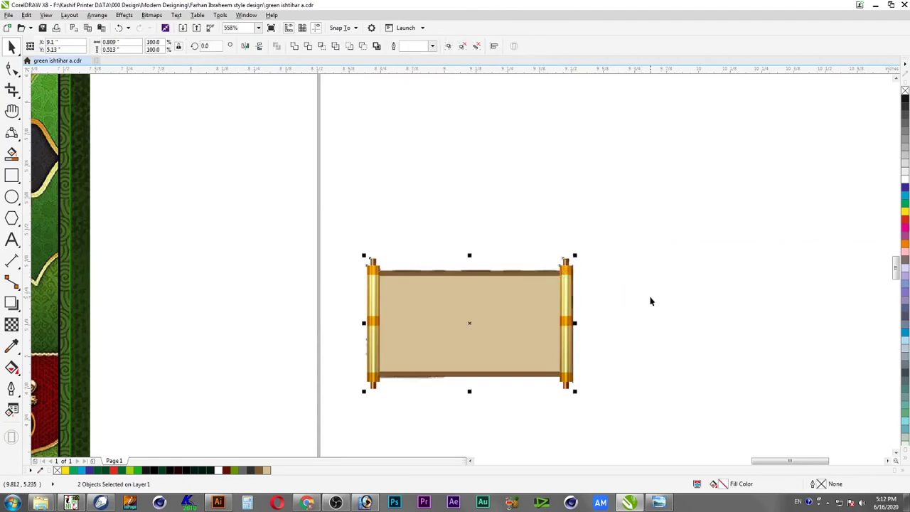
{"action": "left_click", "coordinate": [603, 259]}
Zoom in on the scroll and move the lens outline up and to the right
{"action": "key", "text": "F2"}
{"action": "left_click_drag", "start_coordinate": [609, 236], "coordinate": [459, 401]}
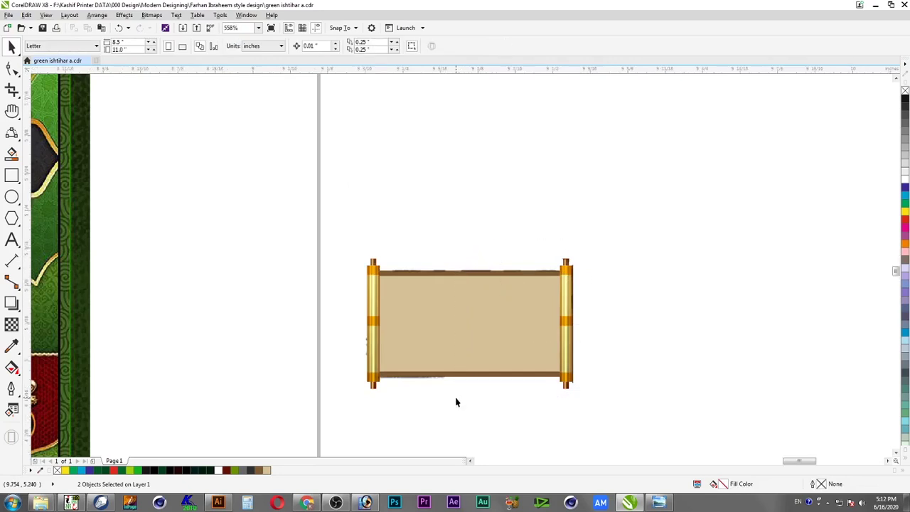
{"action": "left_click_drag", "start_coordinate": [505, 156], "coordinate": [535, 112]}
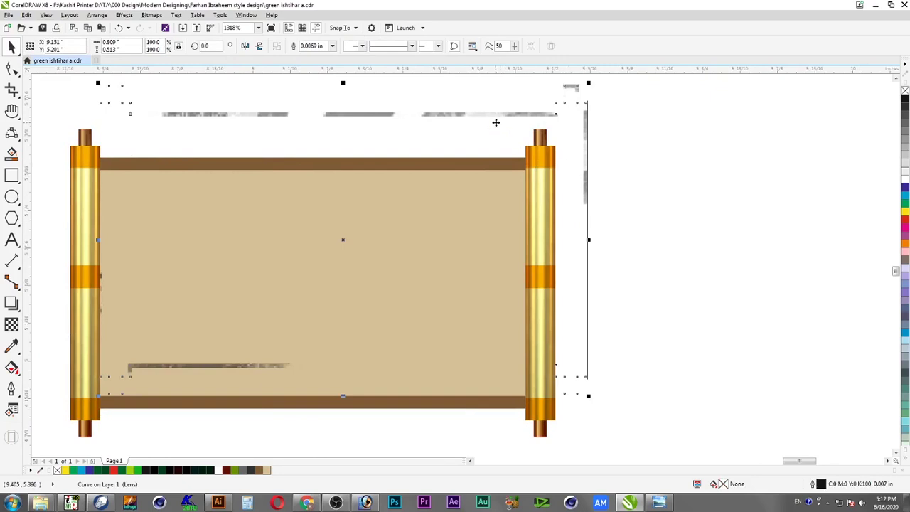
{"action": "right_click", "coordinate": [340, 115]}
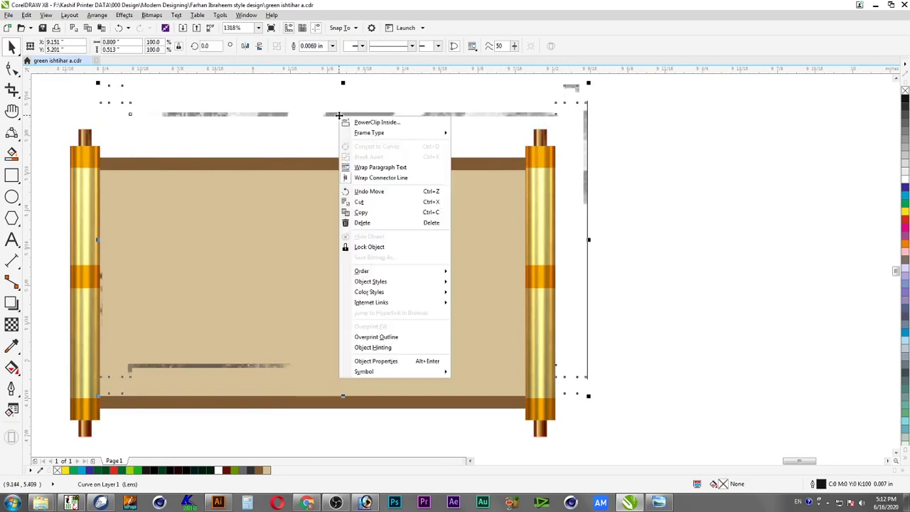
{"action": "left_click", "coordinate": [321, 121]}
{"action": "left_click_drag", "start_coordinate": [317, 118], "coordinate": [660, 135]}
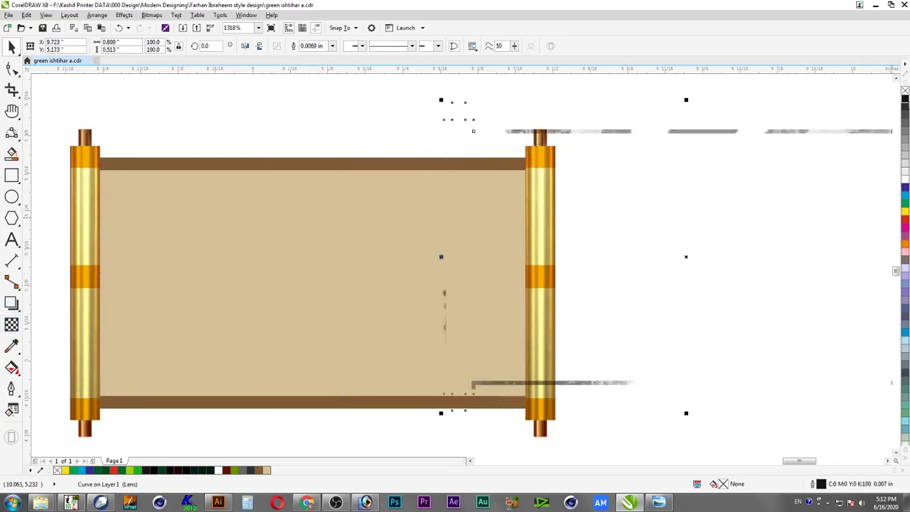
Fill the lens curve black, centre it on the scroll, and set its outline to None
{"action": "left_click", "coordinate": [906, 100]}
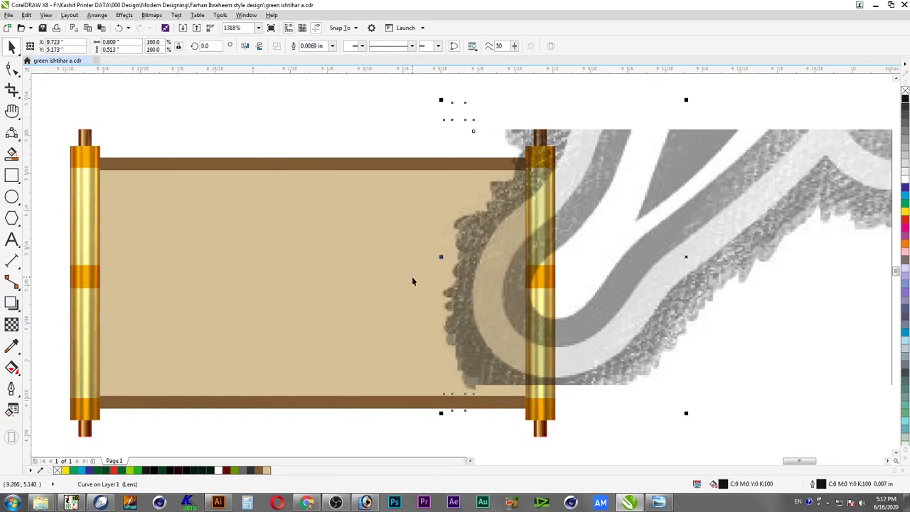
{"action": "left_click", "coordinate": [93, 177], "text": "shift"}
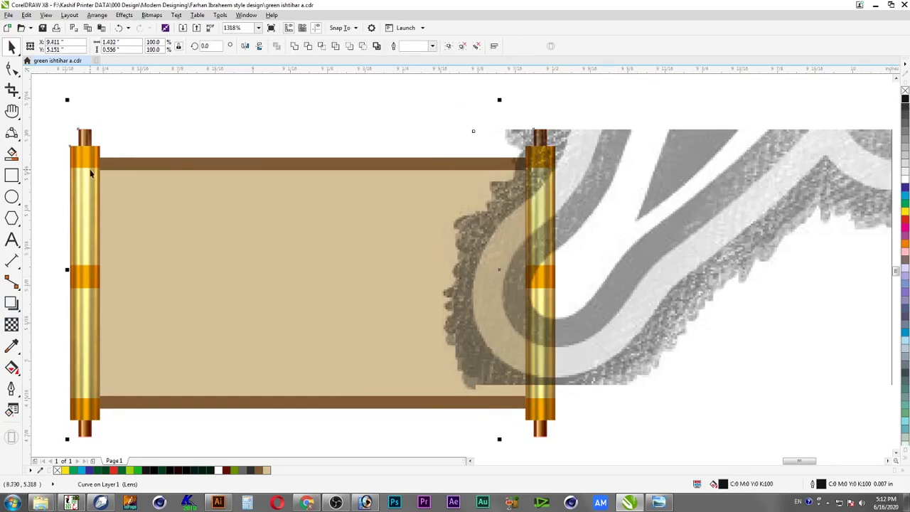
{"action": "key", "text": "c"}
{"action": "left_click", "coordinate": [576, 174]}
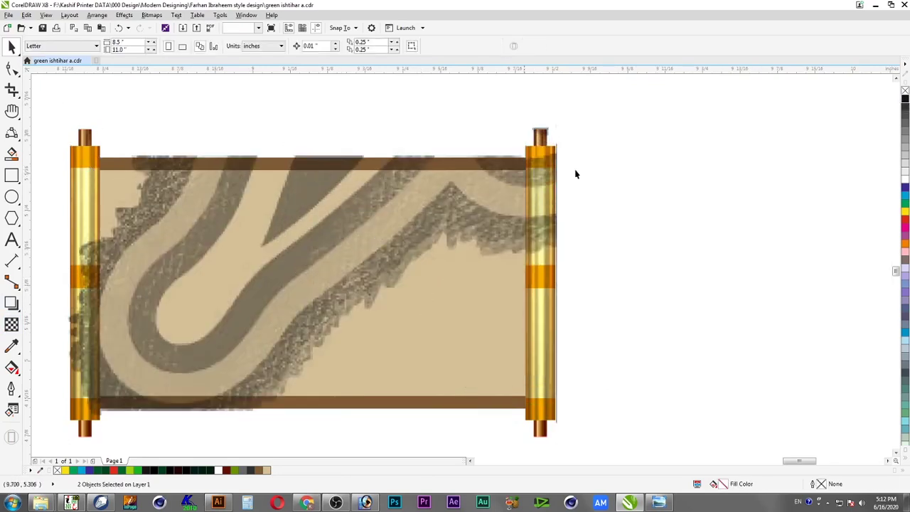
{"action": "left_click", "coordinate": [473, 154]}
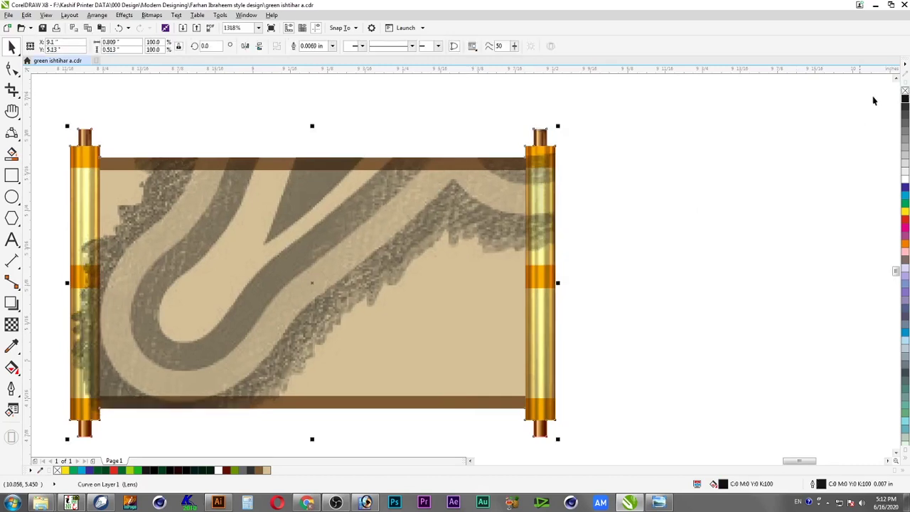
{"action": "left_click", "coordinate": [318, 236]}
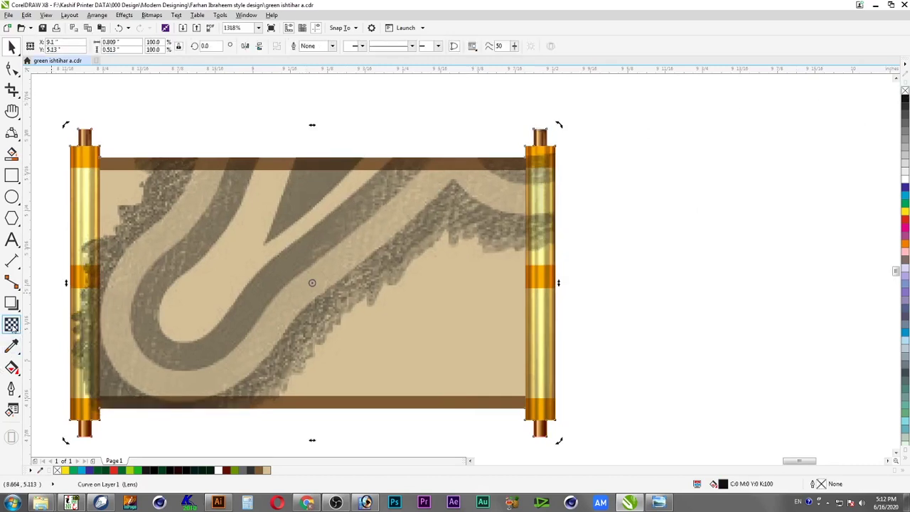
Apply bitmap transparency.jpg as a bitmap pattern transparency on the scroll overlay
{"action": "left_click", "coordinate": [11, 324]}
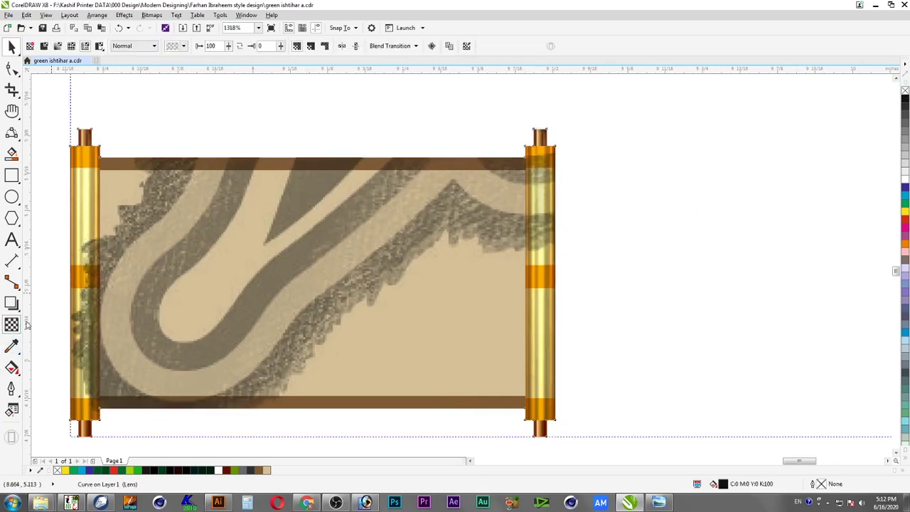
{"action": "left_click", "coordinate": [183, 46]}
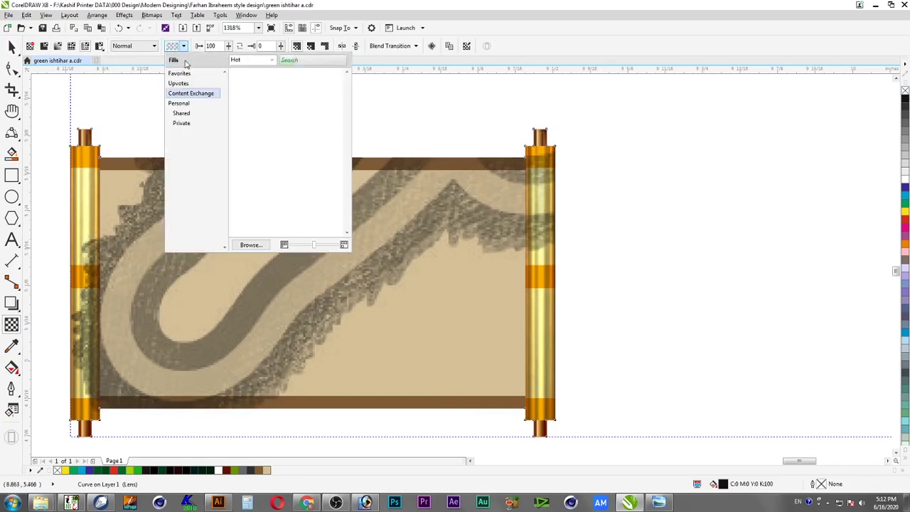
{"action": "left_click", "coordinate": [251, 244]}
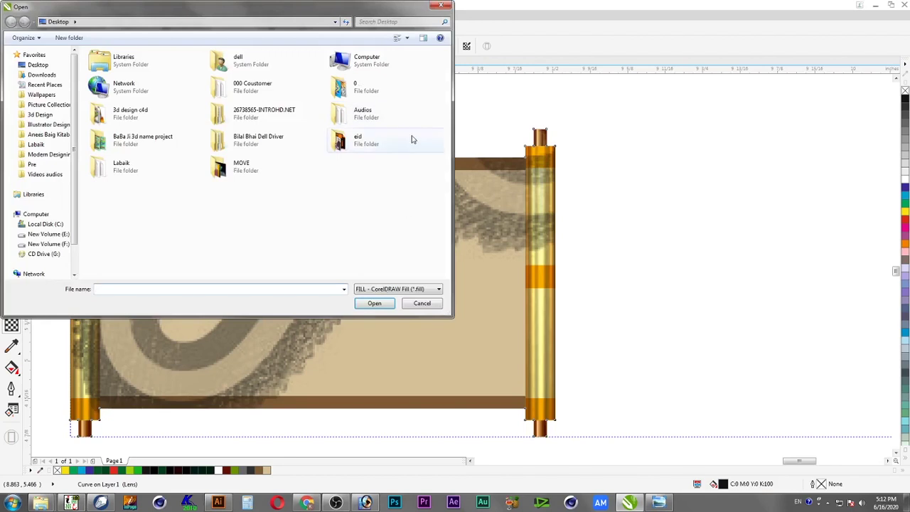
{"action": "left_click", "coordinate": [418, 291]}
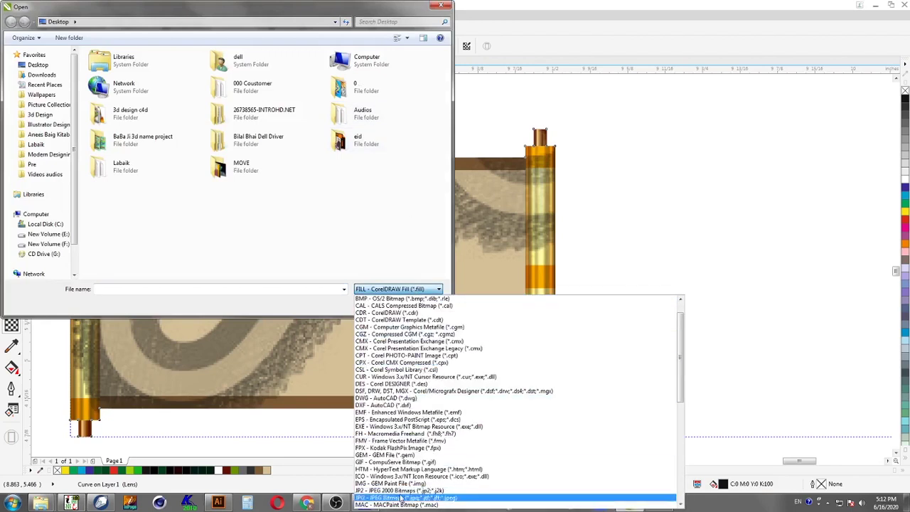
{"action": "left_click", "coordinate": [402, 498]}
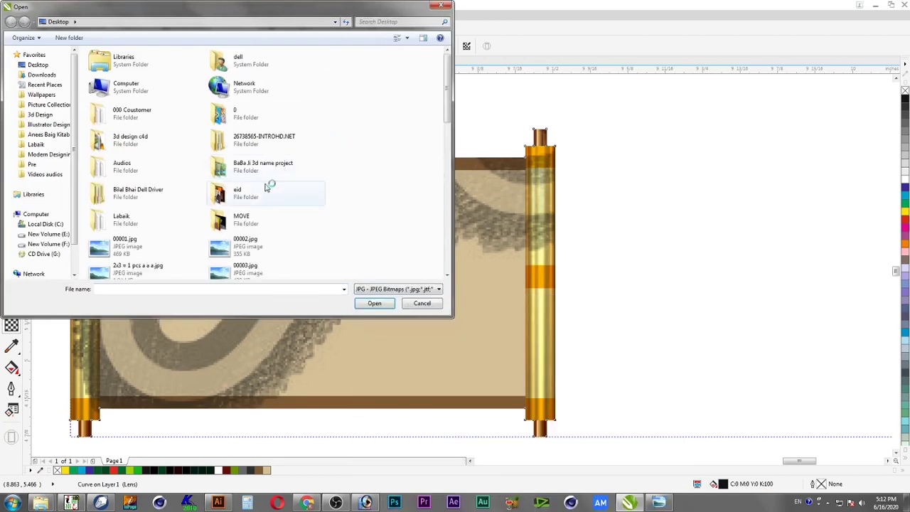
{"action": "left_click", "coordinate": [267, 187]}
{"action": "key", "text": "b"}
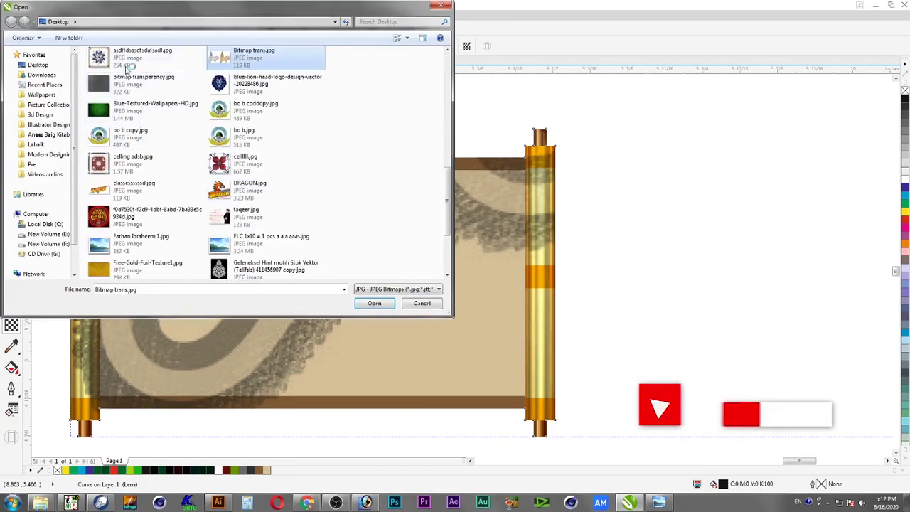
{"action": "double_click", "coordinate": [103, 86]}
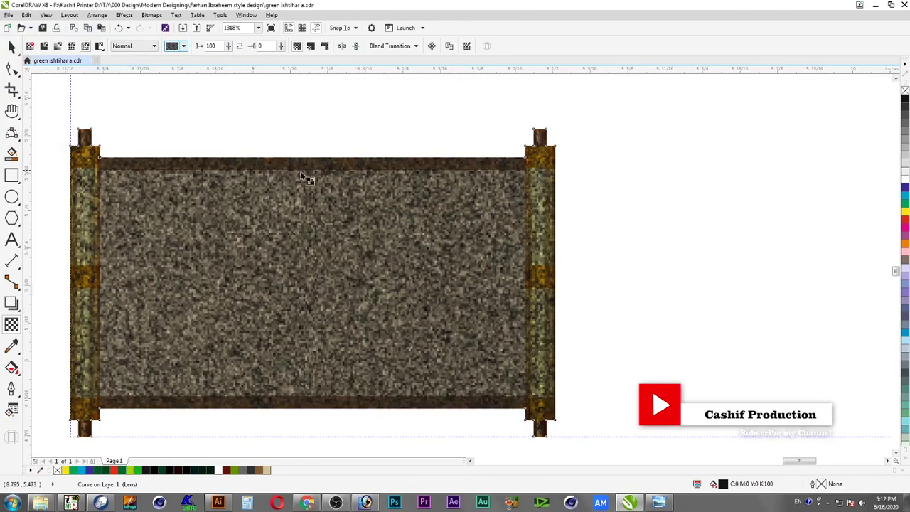
Tune the pattern transparency sliders, ending at values of 43 and 100
{"action": "left_click_drag", "start_coordinate": [228, 47], "coordinate": [226, 62]}
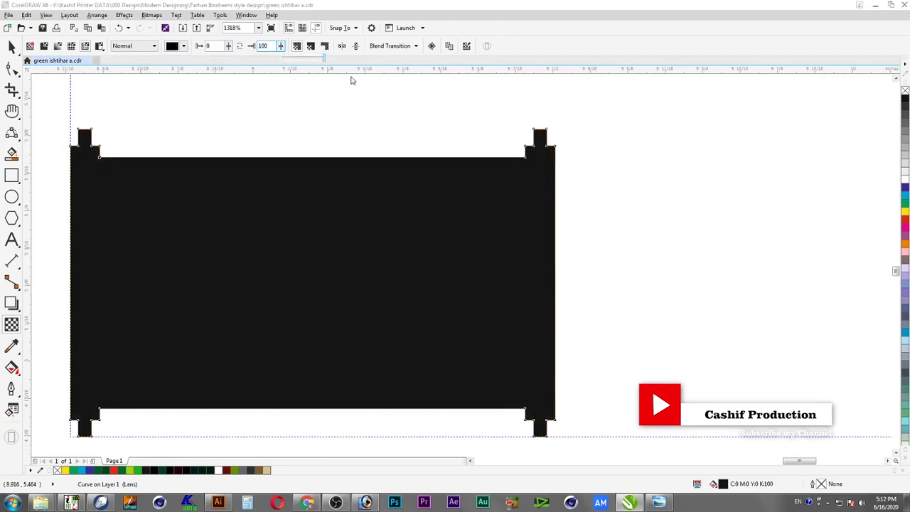
{"action": "left_click_drag", "start_coordinate": [280, 46], "coordinate": [243, 67]}
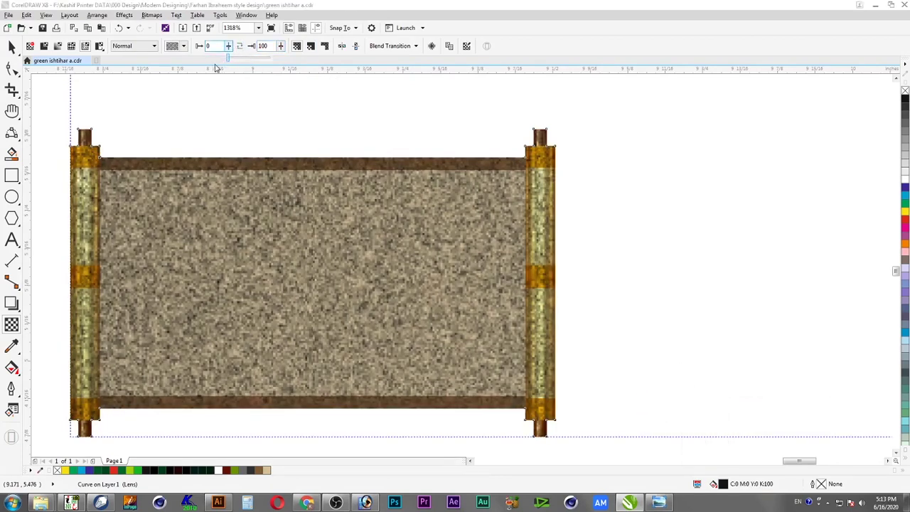
{"action": "left_click_drag", "start_coordinate": [230, 49], "coordinate": [233, 60]}
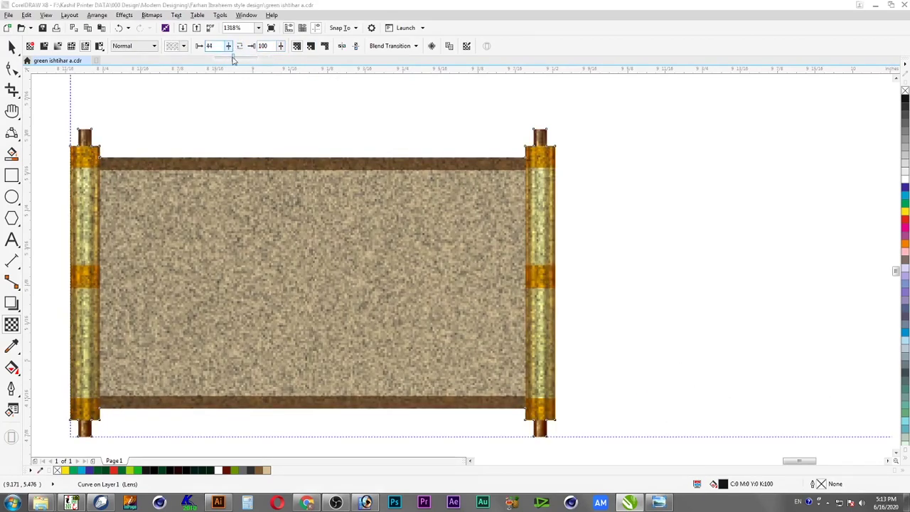
{"action": "left_click", "coordinate": [11, 45]}
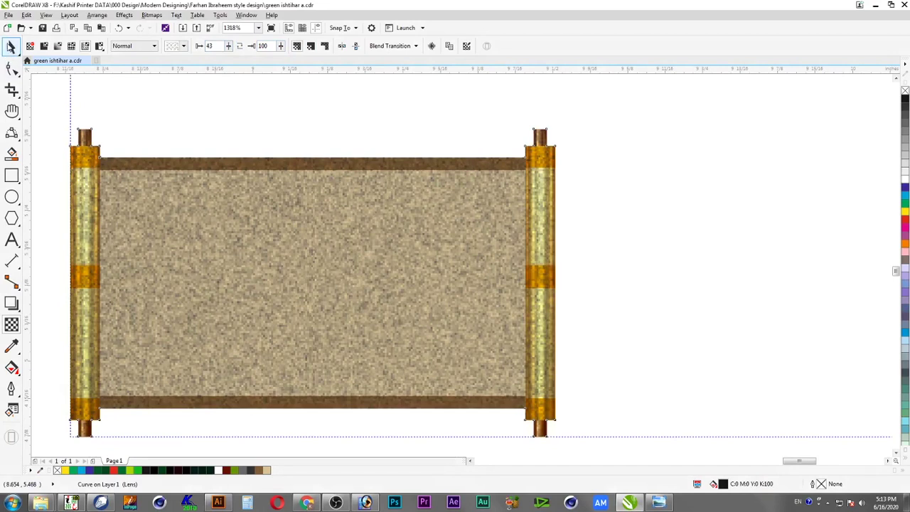
Fill the scroll overlay C0 M40 Y100 K50 brownish gold and slide it right
{"action": "left_click", "coordinate": [907, 212]}
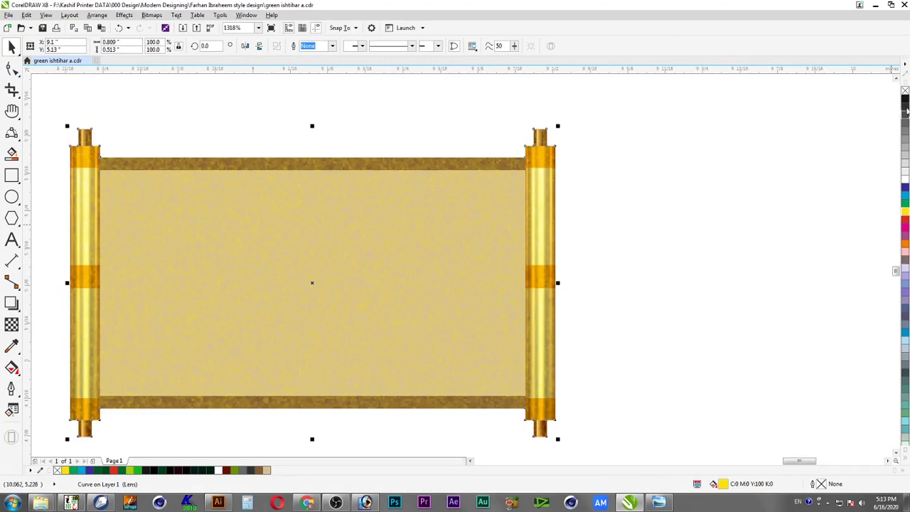
{"action": "double_click", "coordinate": [724, 483]}
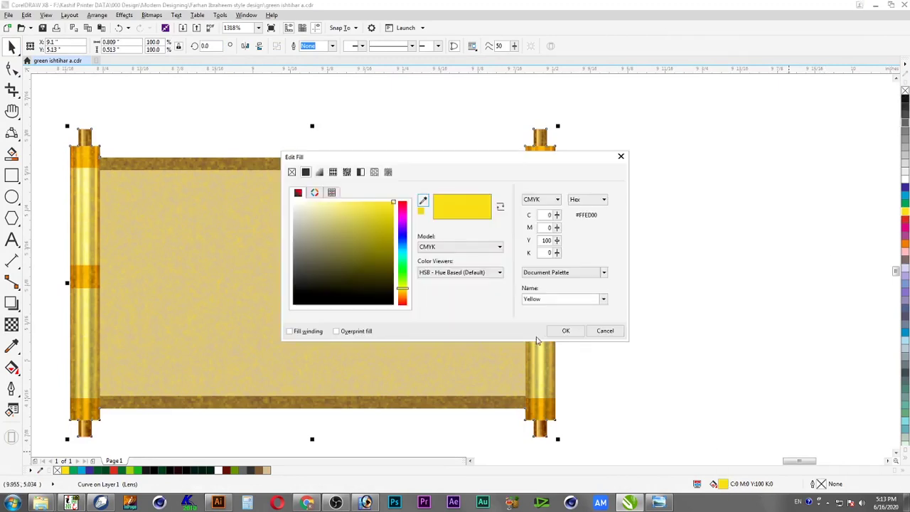
{"action": "key", "text": "Tab"}
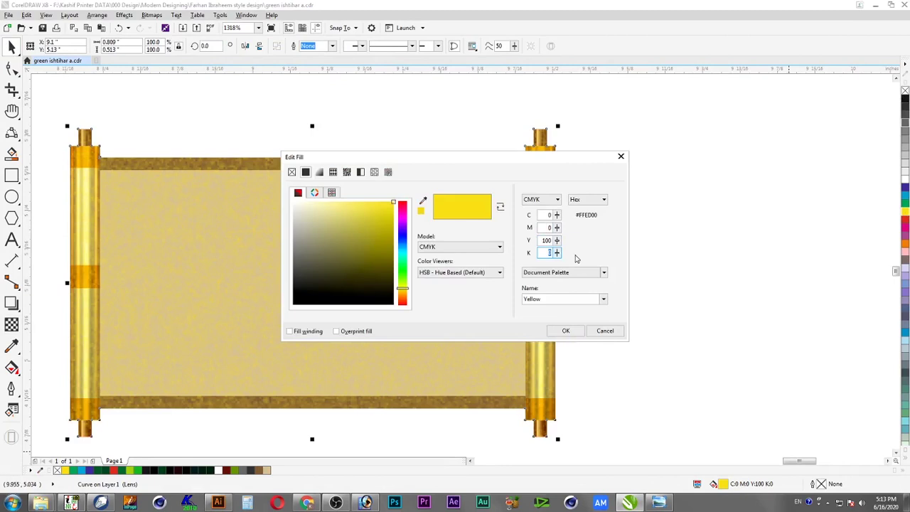
{"action": "type", "text": "50"}
{"action": "key", "text": "shift+Tab"}
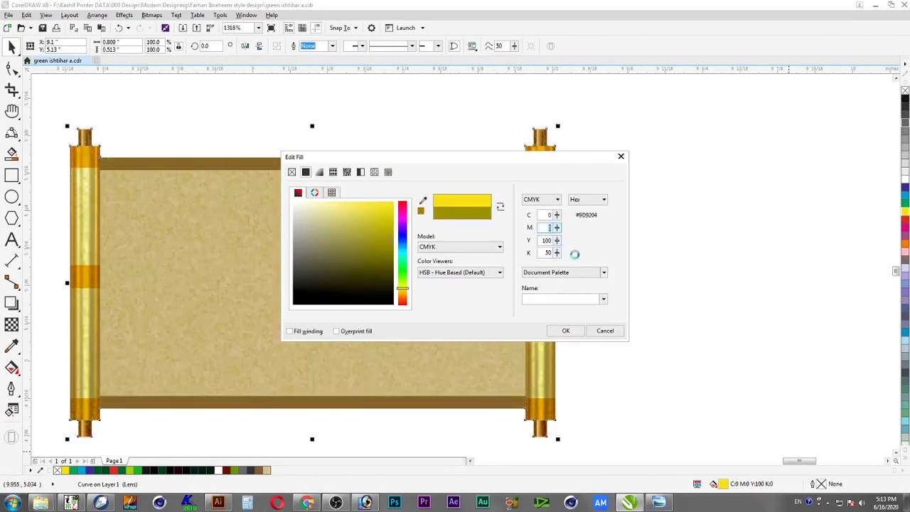
{"action": "type", "text": "40"}
{"action": "key", "text": "Tab"}
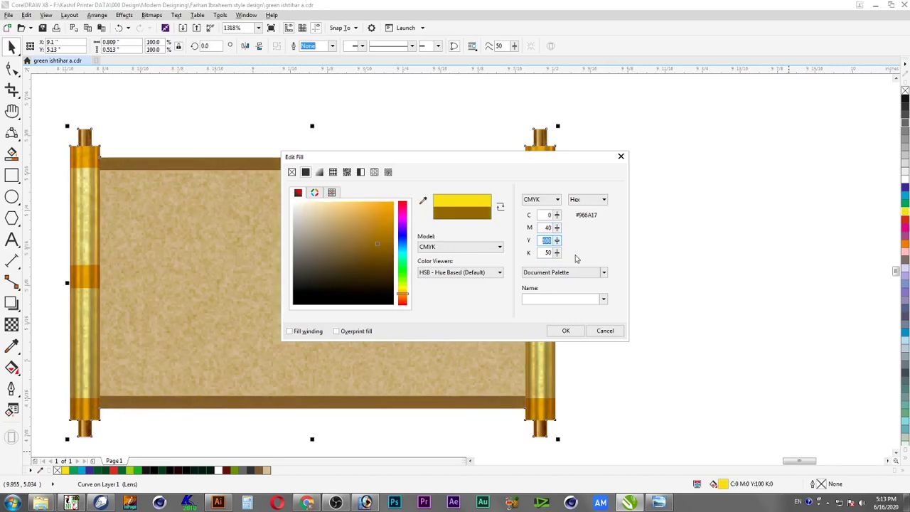
{"action": "left_click", "coordinate": [568, 332]}
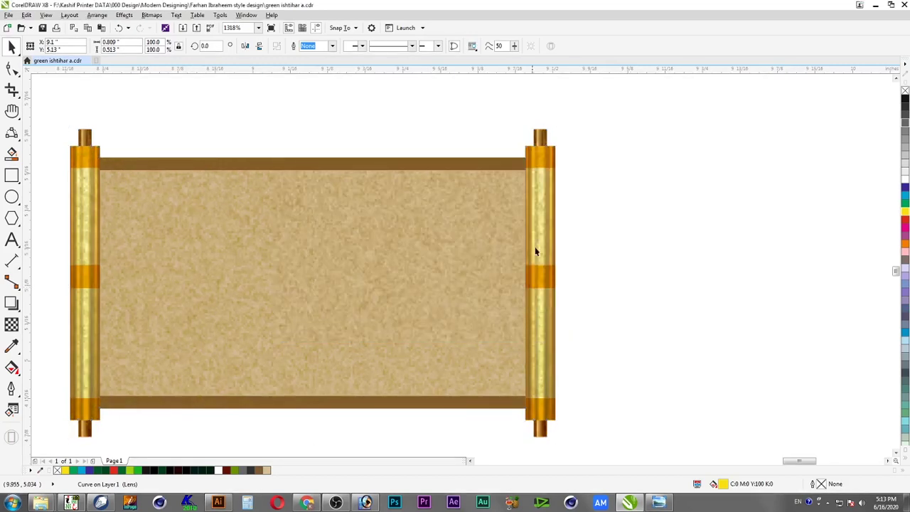
{"action": "left_click_drag", "start_coordinate": [260, 264], "coordinate": [583, 276]}
Undo the overlay shifts and group all the scroll parts together
{"action": "key", "text": "ctrl+z"}
{"action": "left_click_drag", "start_coordinate": [198, 241], "coordinate": [335, 245]}
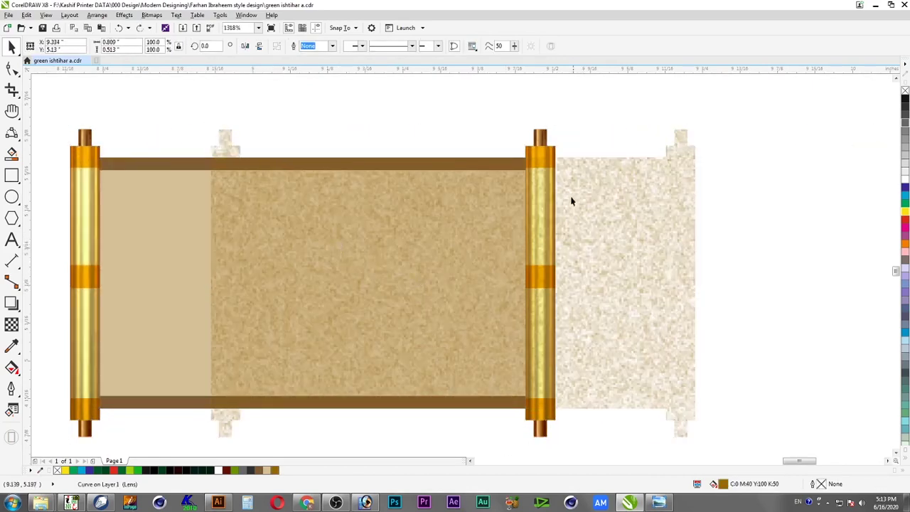
{"action": "key", "text": "ctrl+z"}
{"action": "left_click_drag", "start_coordinate": [602, 118], "coordinate": [50, 431]}
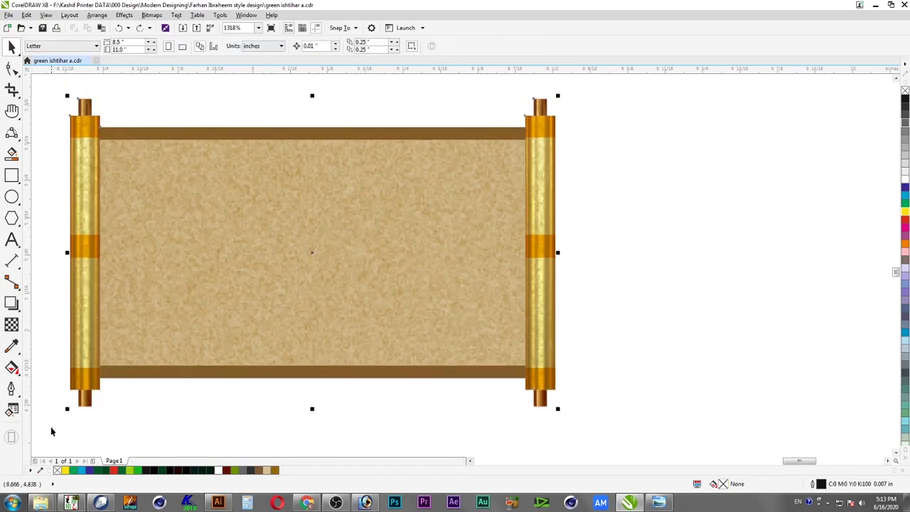
{"action": "right_click", "coordinate": [205, 323]}
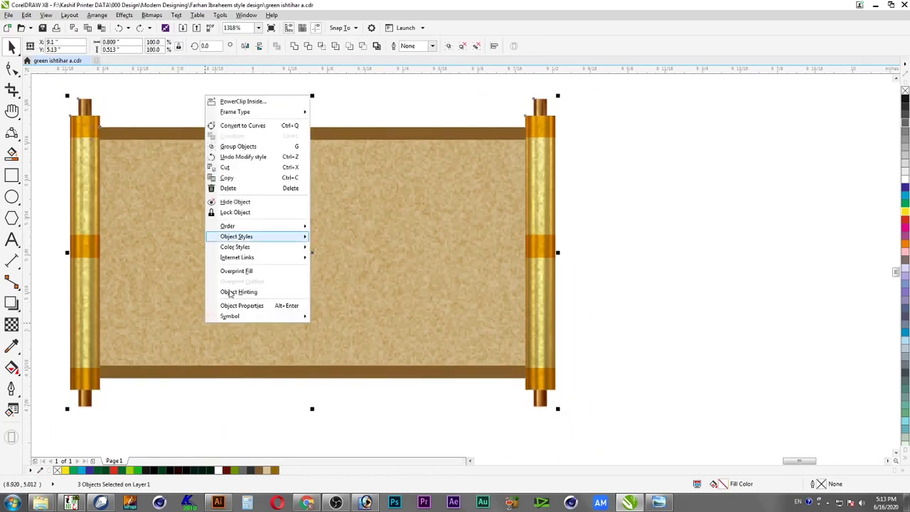
{"action": "left_click", "coordinate": [249, 147]}
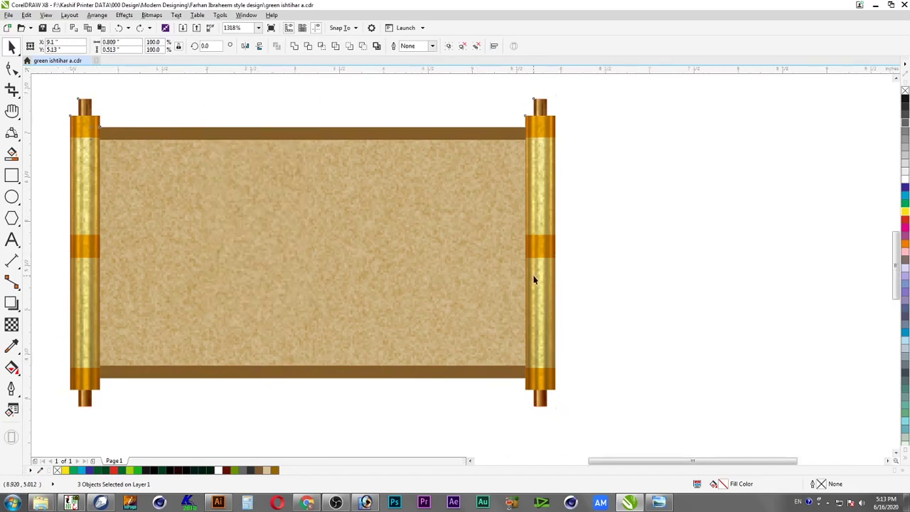
Move the scroll group onto the first poster, enlarge it and centre it horizontally
{"action": "key", "text": "F4"}
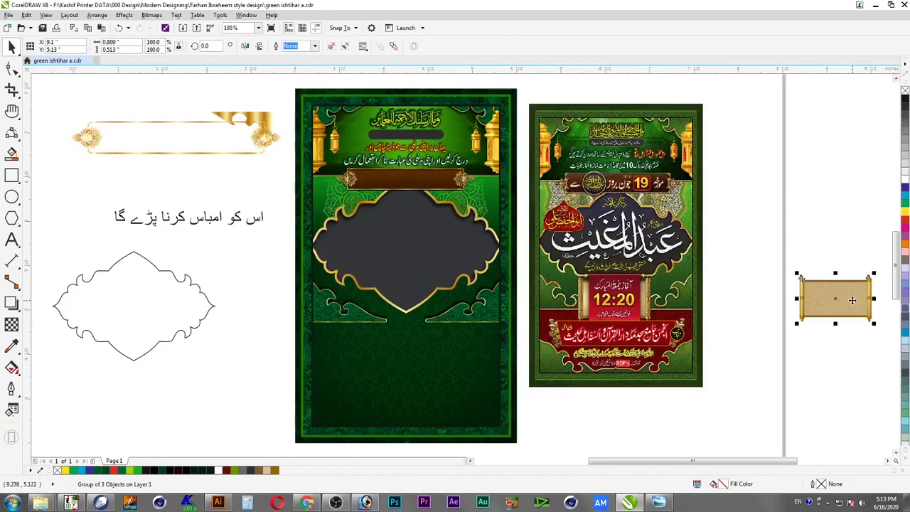
{"action": "left_click_drag", "start_coordinate": [856, 305], "coordinate": [425, 316]}
{"action": "key", "text": "z"}
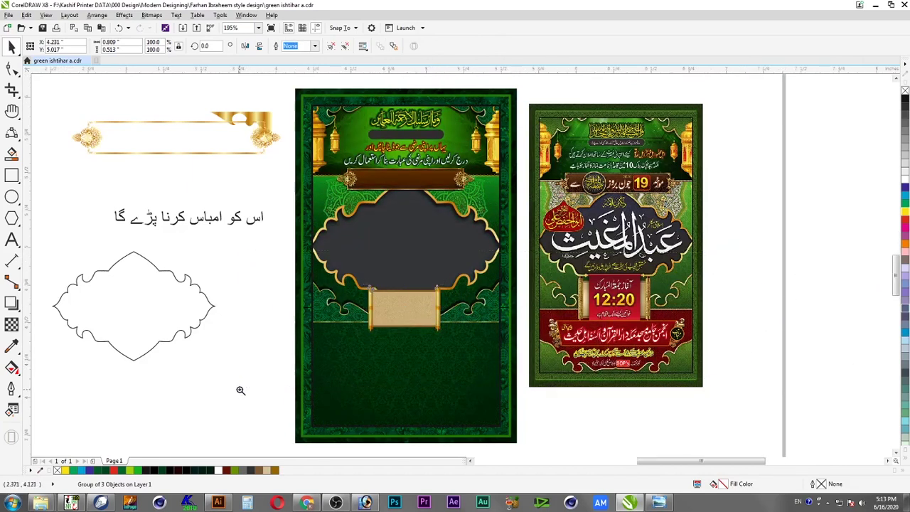
{"action": "scroll", "coordinate": [319, 410], "scroll_direction": "up", "scroll_amount": 3}
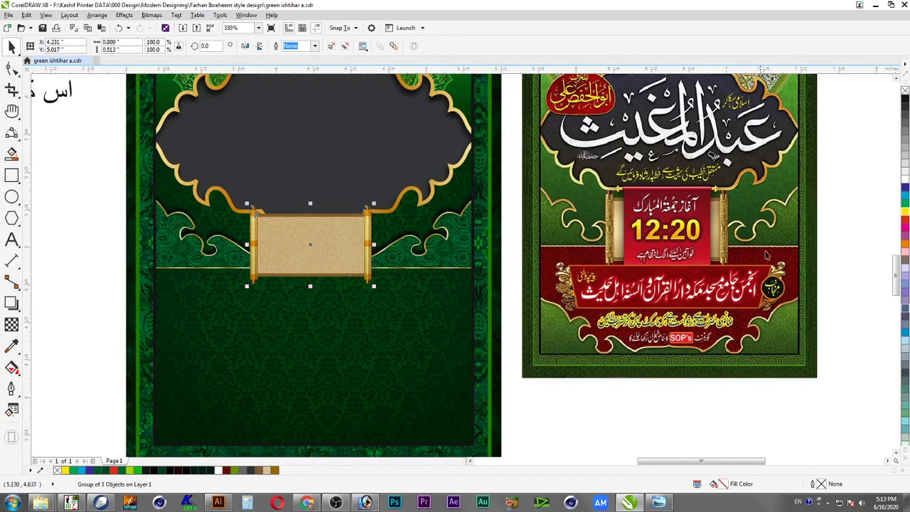
{"action": "left_click_drag", "start_coordinate": [373, 286], "coordinate": [425, 317]}
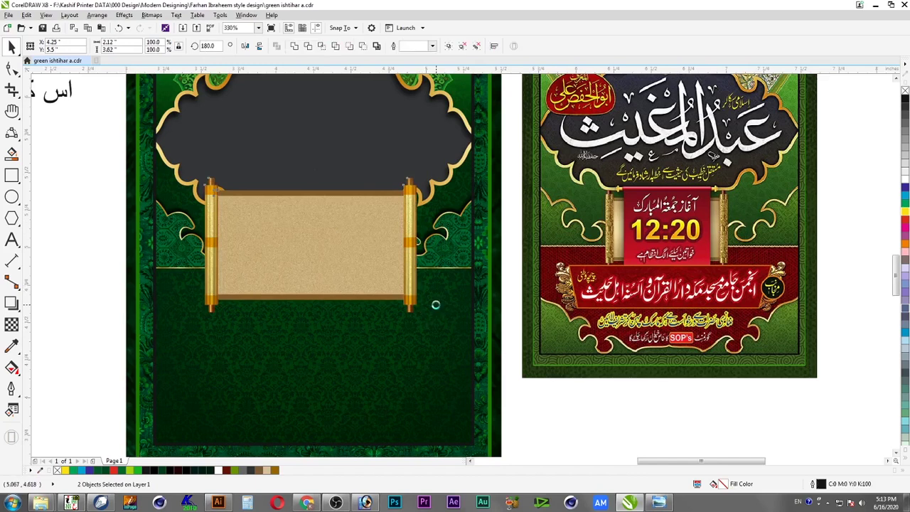
{"action": "key", "text": "c"}
{"action": "left_click", "coordinate": [438, 306], "text": "shift"}
{"action": "left_click_drag", "start_coordinate": [422, 316], "coordinate": [414, 318]}
Lower the scroll just beneath the dark frame and shrink it to about 94%
{"action": "left_click_drag", "start_coordinate": [460, 174], "coordinate": [184, 318]}
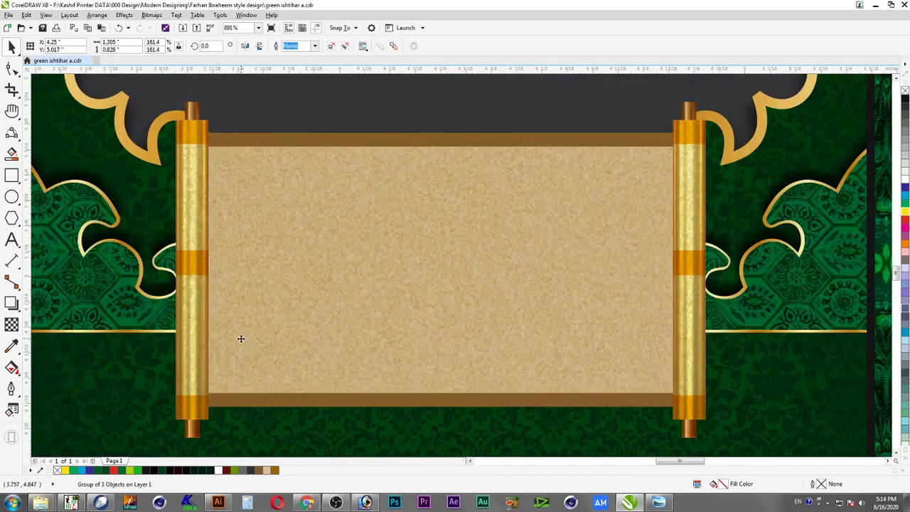
{"action": "scroll", "coordinate": [242, 339], "scroll_direction": "down", "scroll_amount": 2}
{"action": "key", "text": "Escape"}
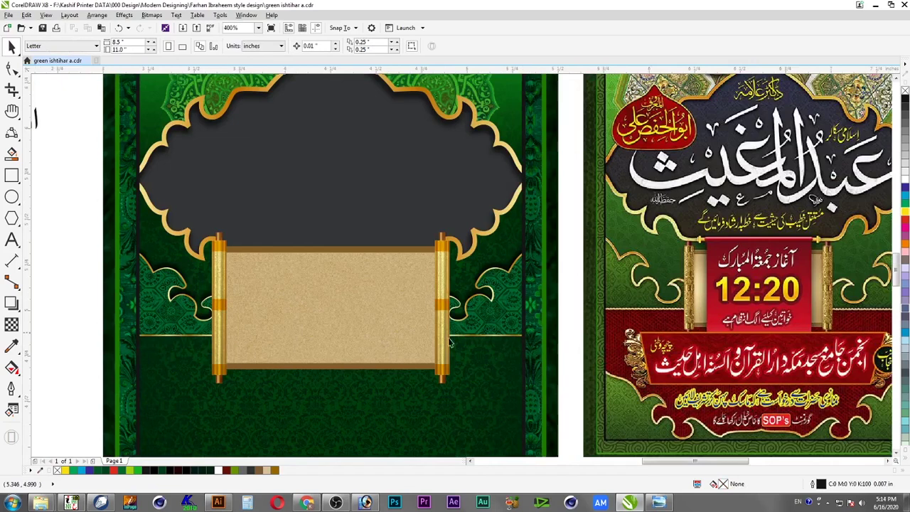
{"action": "left_click", "coordinate": [450, 343]}
{"action": "left_click_drag", "start_coordinate": [453, 385], "coordinate": [446, 383]}
{"action": "left_click_drag", "start_coordinate": [417, 313], "coordinate": [413, 334]}
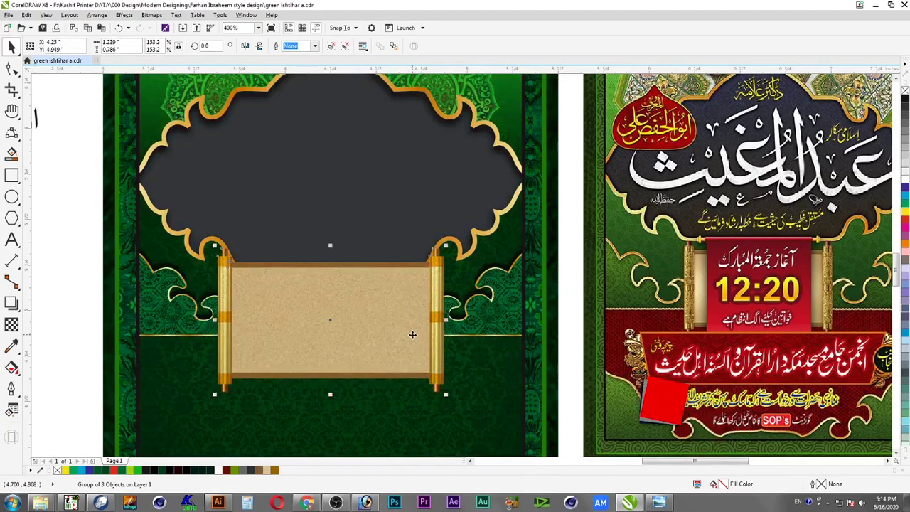
{"action": "left_click_drag", "start_coordinate": [405, 274], "coordinate": [407, 287]}
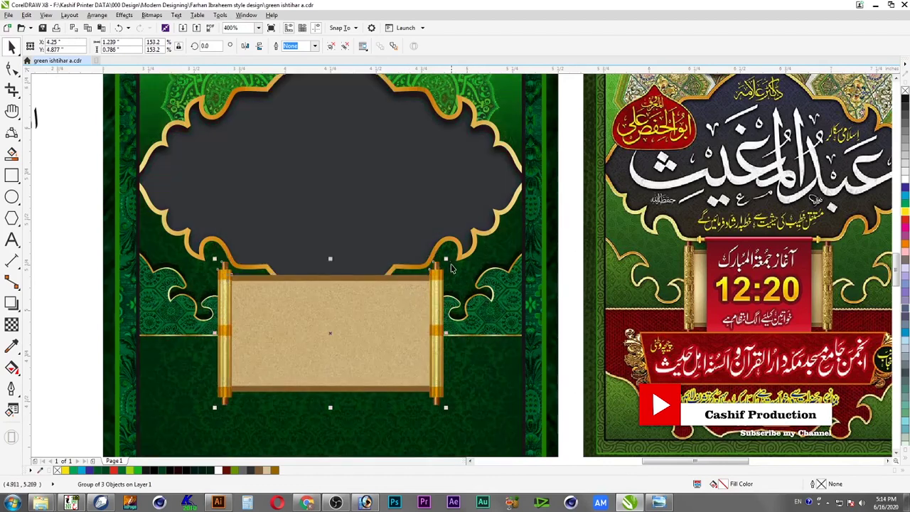
{"action": "left_click_drag", "start_coordinate": [450, 409], "coordinate": [435, 411]}
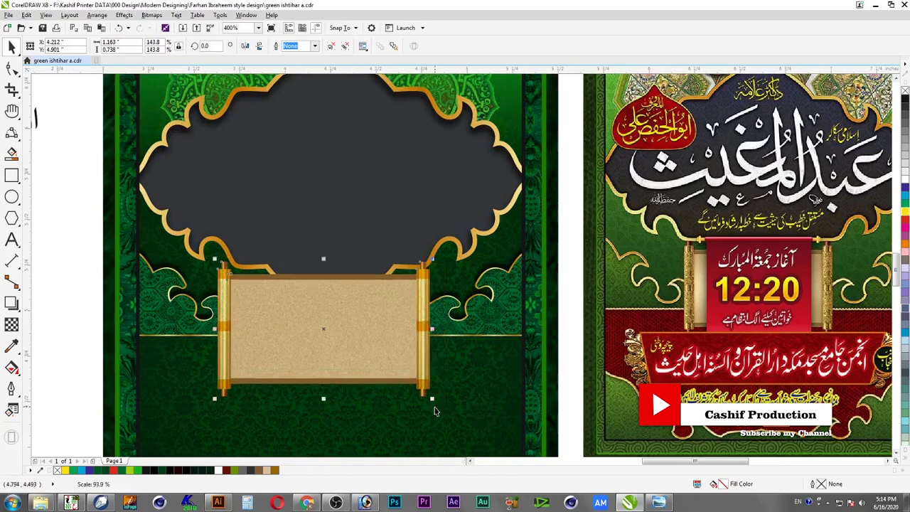
Shrink the parchment scroll group to about 90% and review the whole layout
{"action": "left_click", "coordinate": [447, 336]}
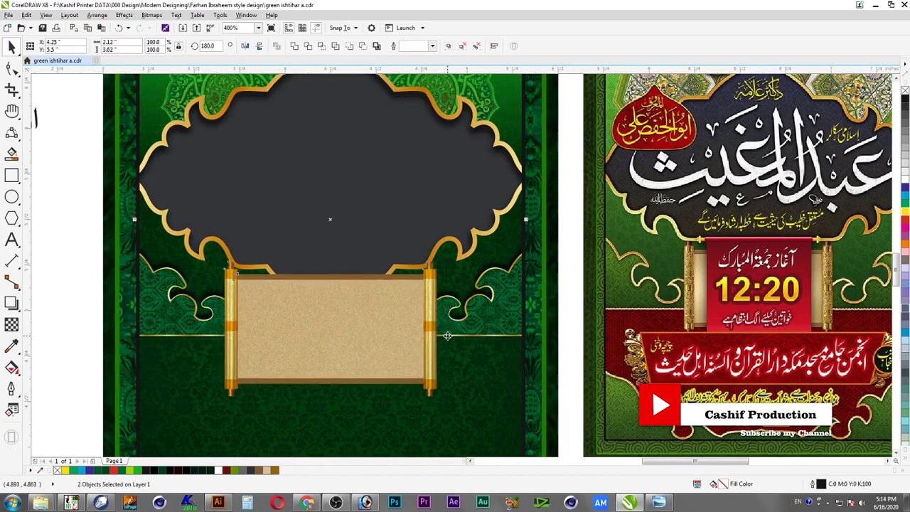
{"action": "left_click", "coordinate": [447, 335]}
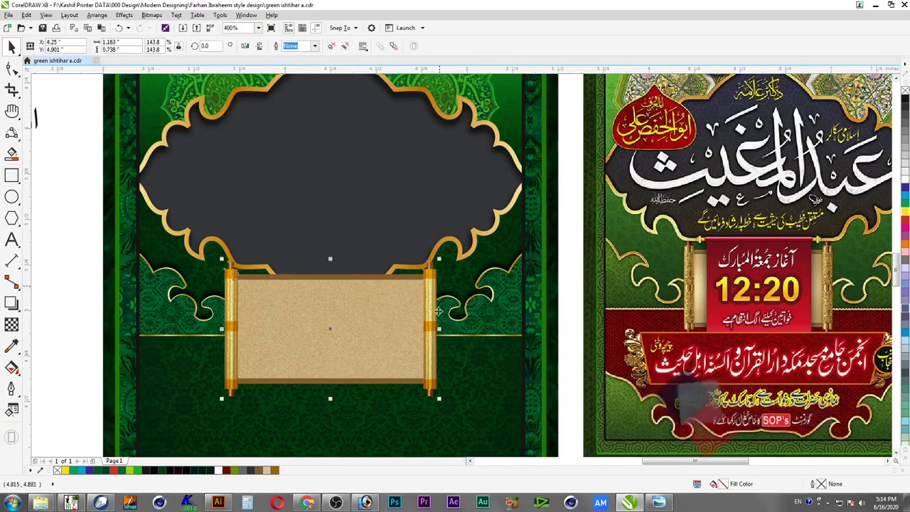
{"action": "left_click_drag", "start_coordinate": [439, 259], "coordinate": [419, 292]}
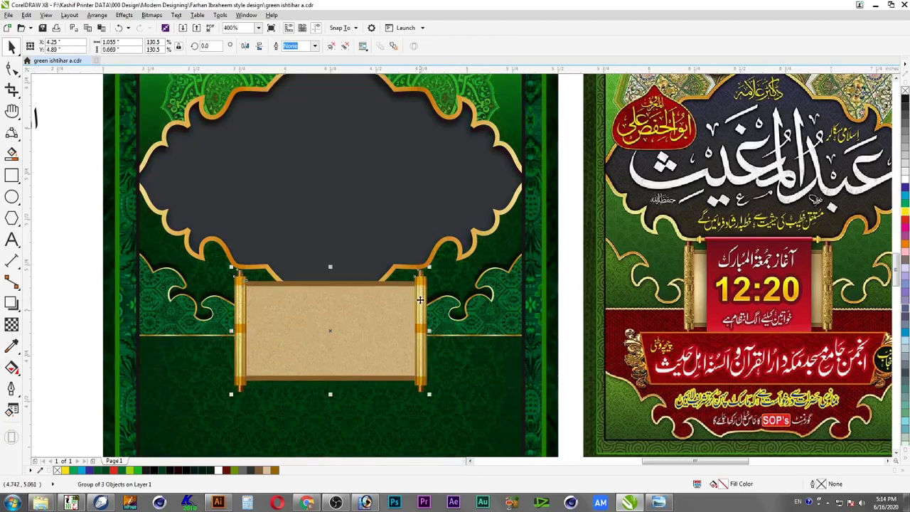
{"action": "key", "text": "Escape"}
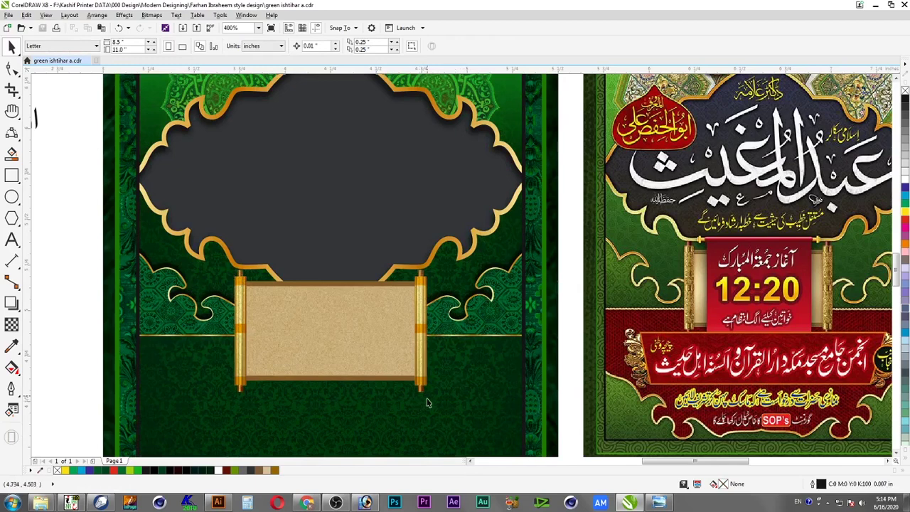
{"action": "key", "text": "F2"}
{"action": "left_click_drag", "start_coordinate": [226, 255], "coordinate": [461, 409]}
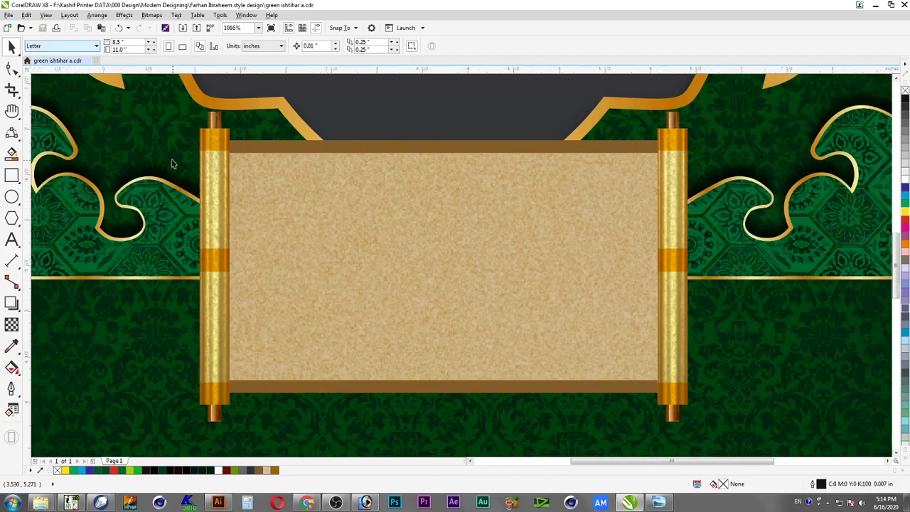
{"action": "key", "text": "F3"}
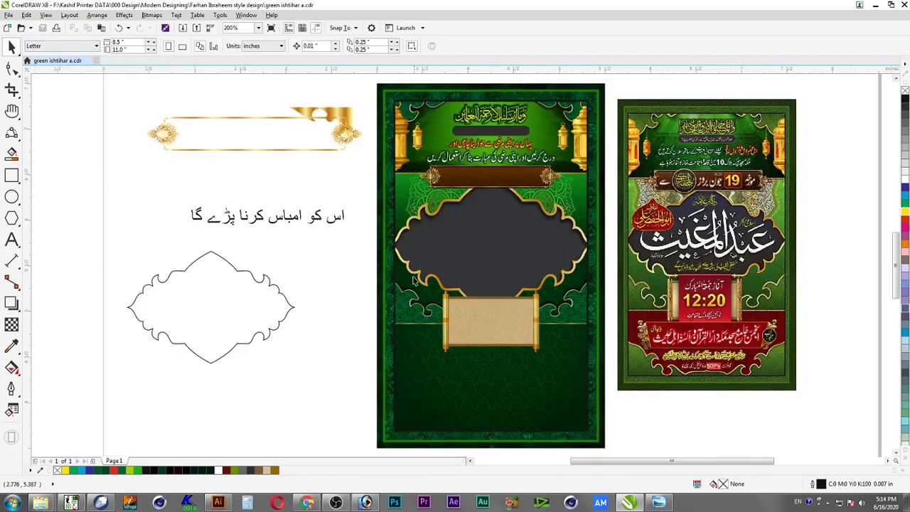
{"action": "left_click_drag", "start_coordinate": [450, 285], "coordinate": [806, 380]}
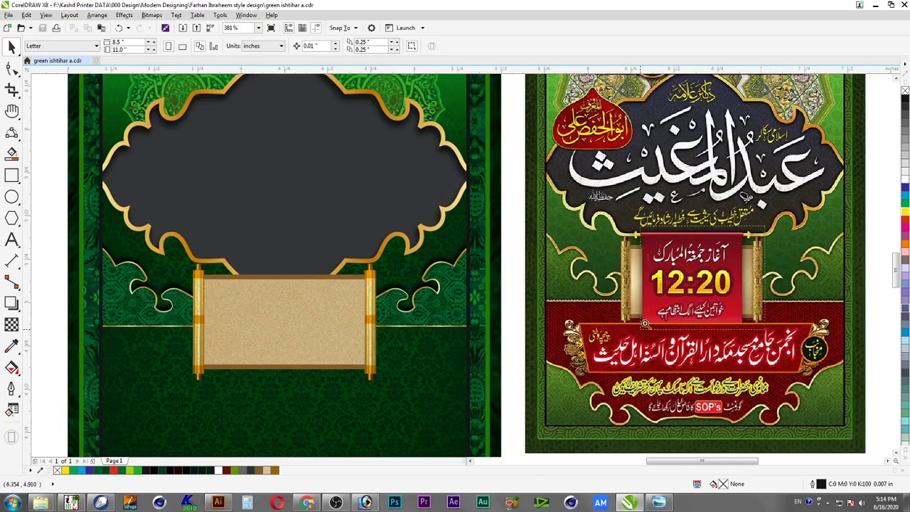
{"action": "scroll", "coordinate": [687, 335], "scroll_direction": "up", "scroll_amount": 5}
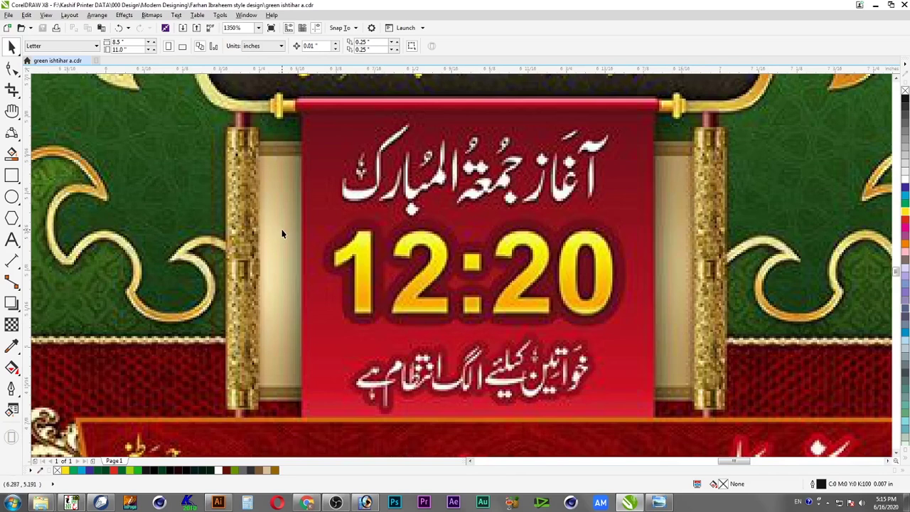
Draw a thin outline-free blue bar along the top rod, centred on the red panel
{"action": "left_click", "coordinate": [10, 175]}
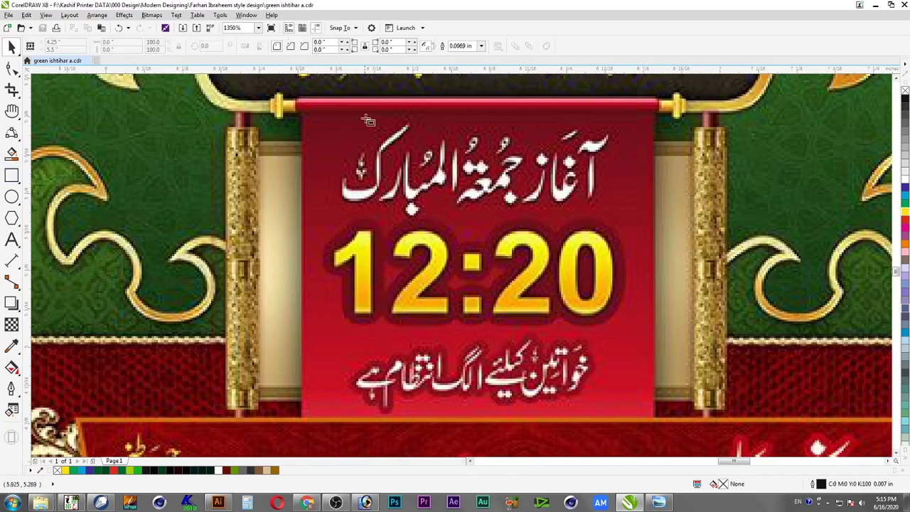
{"action": "left_click_drag", "start_coordinate": [281, 103], "coordinate": [678, 112]}
{"action": "key", "text": "space"}
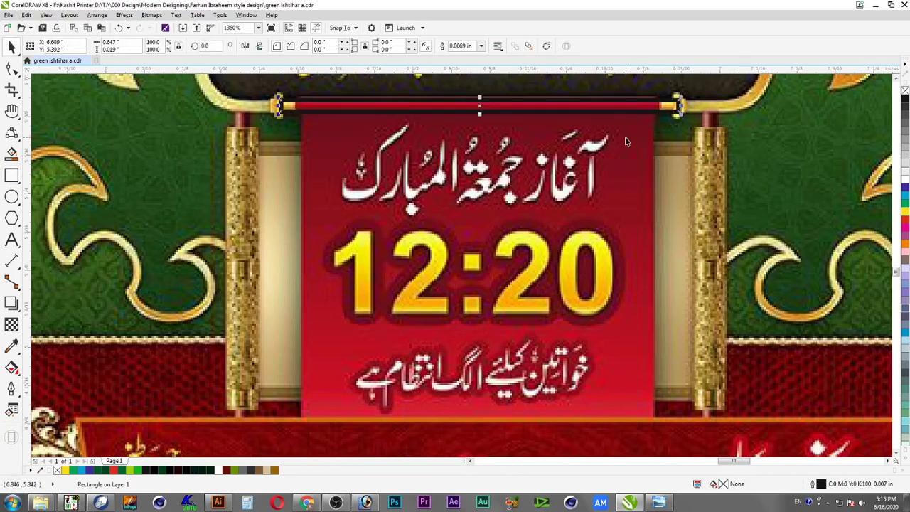
{"action": "left_click", "coordinate": [626, 137], "text": "shift"}
{"action": "key", "text": "c"}
{"action": "left_click", "coordinate": [626, 137], "text": "shift"}
{"action": "key", "text": "F6"}
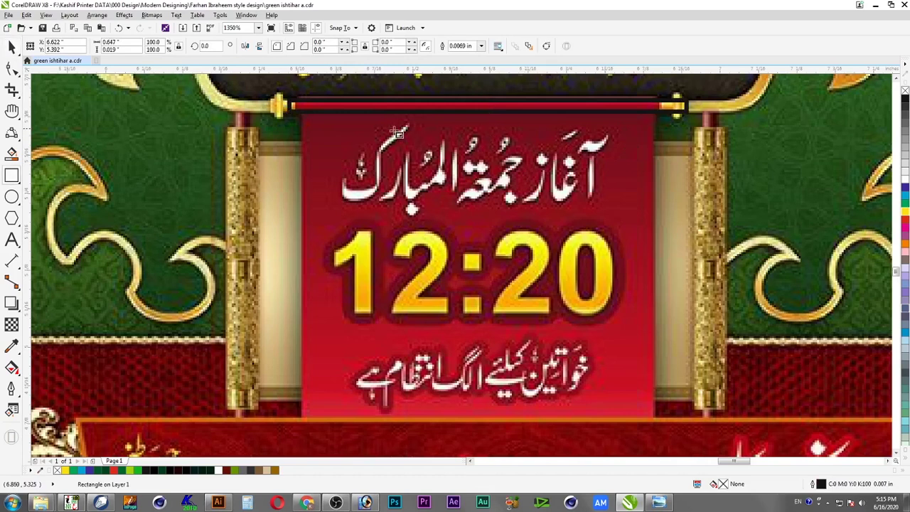
{"action": "key", "text": "space"}
{"action": "left_click_drag", "start_coordinate": [494, 108], "coordinate": [481, 110]}
{"action": "left_click_drag", "start_coordinate": [278, 105], "coordinate": [274, 107]}
{"action": "key", "text": "Escape"}
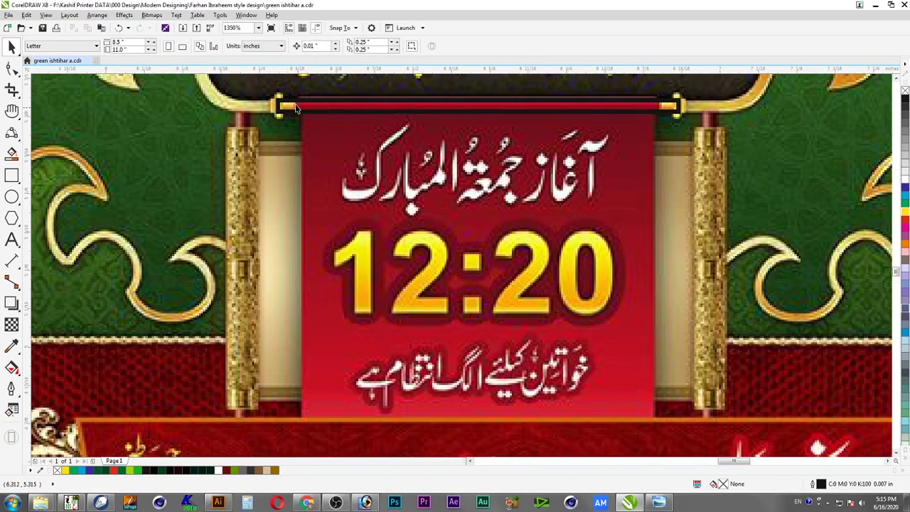
{"action": "left_click", "coordinate": [294, 107]}
{"action": "left_click", "coordinate": [905, 188]}
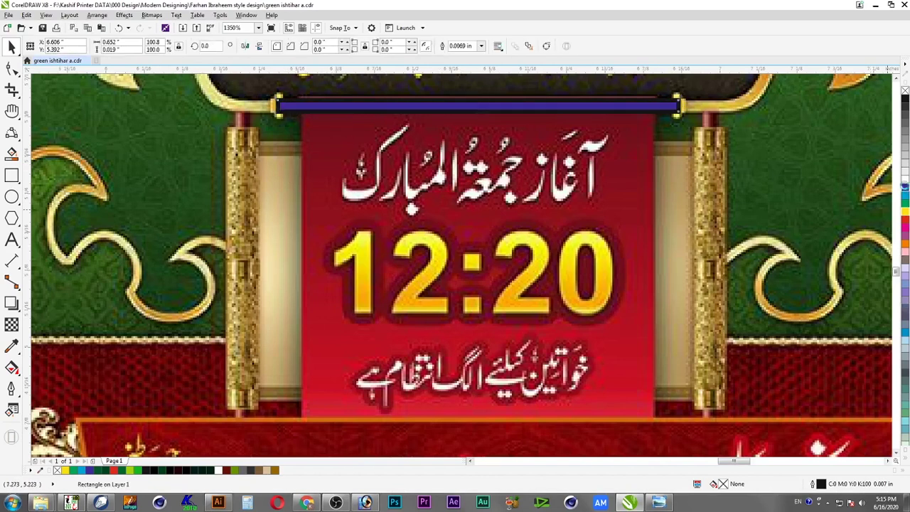
{"action": "right_click", "coordinate": [906, 92]}
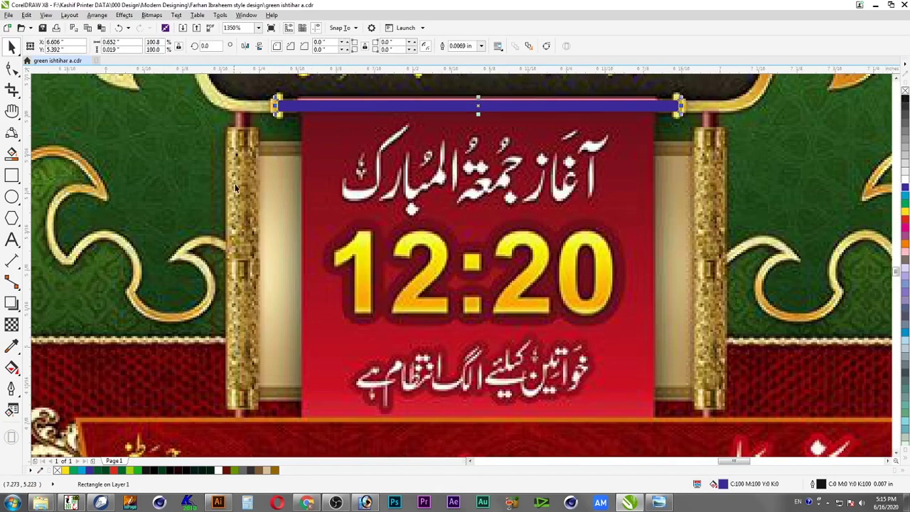
Draw a small upright outline-free blue rectangle at the bar's left end
{"action": "left_click", "coordinate": [12, 175]}
{"action": "key", "text": "F2"}
{"action": "left_click_drag", "start_coordinate": [237, 84], "coordinate": [353, 158]}
{"action": "left_click_drag", "start_coordinate": [352, 110], "coordinate": [396, 243]}
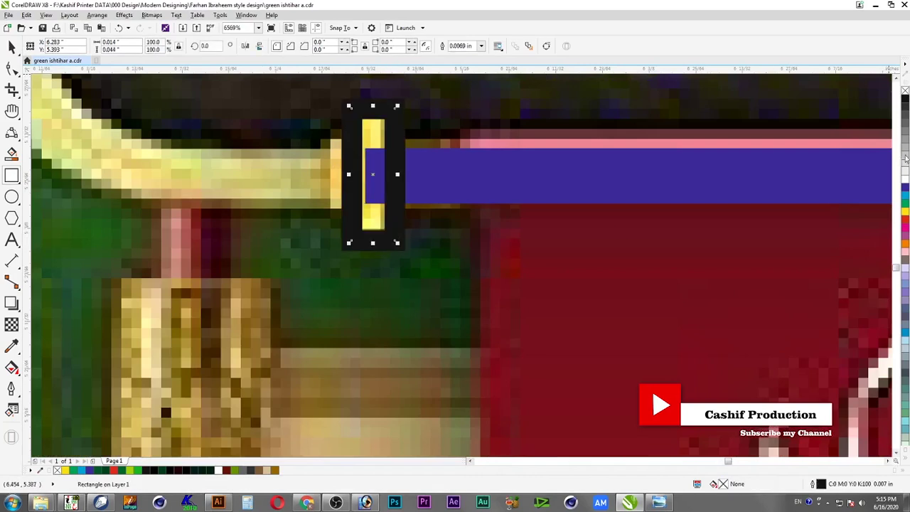
{"action": "left_click", "coordinate": [907, 188]}
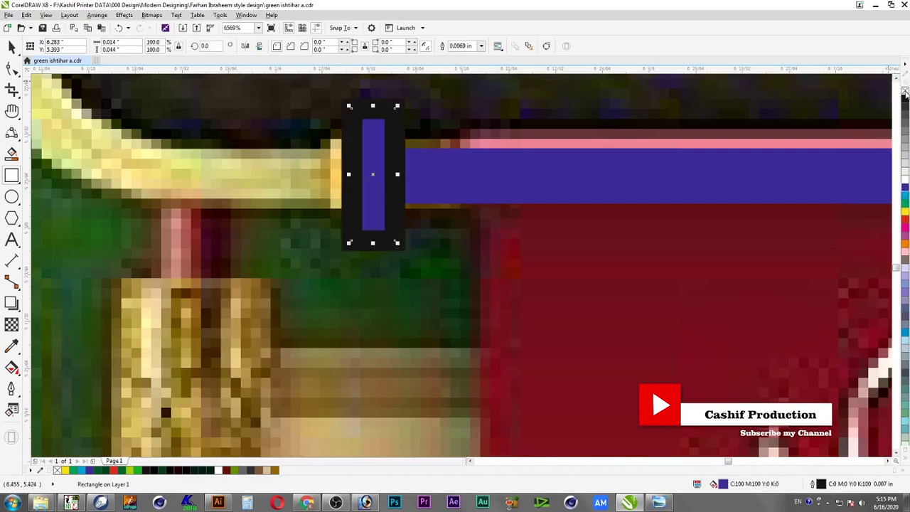
{"action": "right_click", "coordinate": [906, 91]}
Add a half-size copy as the cap's left arm and select the cap pieces with the bar
{"action": "left_click_drag", "start_coordinate": [400, 105], "coordinate": [385, 138]}
{"action": "left_click_drag", "start_coordinate": [373, 175], "coordinate": [340, 172]}
{"action": "left_click", "coordinate": [387, 124]}
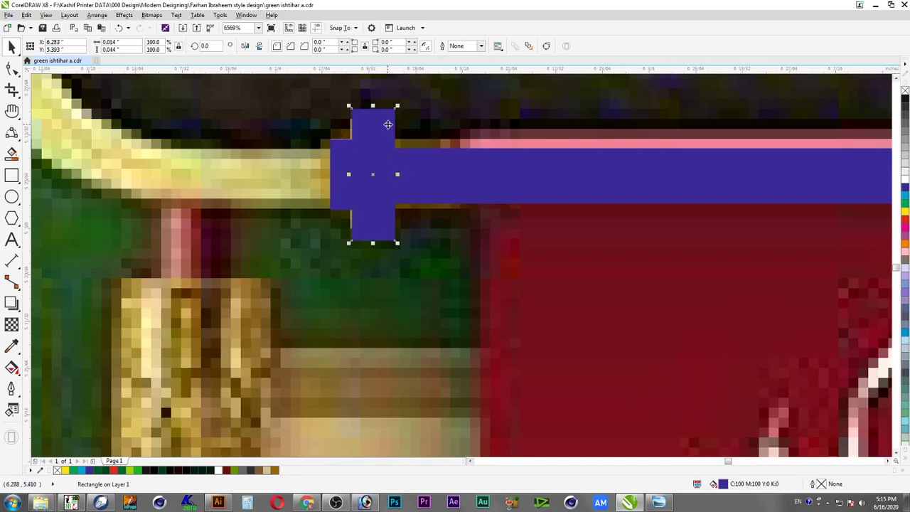
{"action": "scroll", "coordinate": [388, 125], "scroll_direction": "down", "scroll_amount": 2}
{"action": "left_click", "coordinate": [364, 143], "text": "shift"}
{"action": "left_click", "coordinate": [410, 146], "text": "shift"}
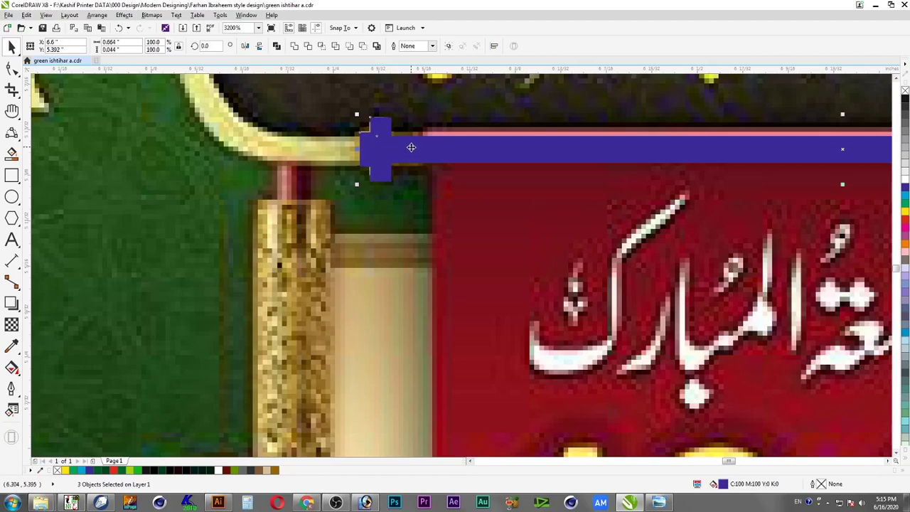
Mirror a copy of the left end cap over to the bar's right end
{"action": "scroll", "coordinate": [425, 170], "scroll_direction": "down", "scroll_amount": 1}
{"action": "scroll", "coordinate": [831, 198], "scroll_direction": "right", "scroll_amount": 1}
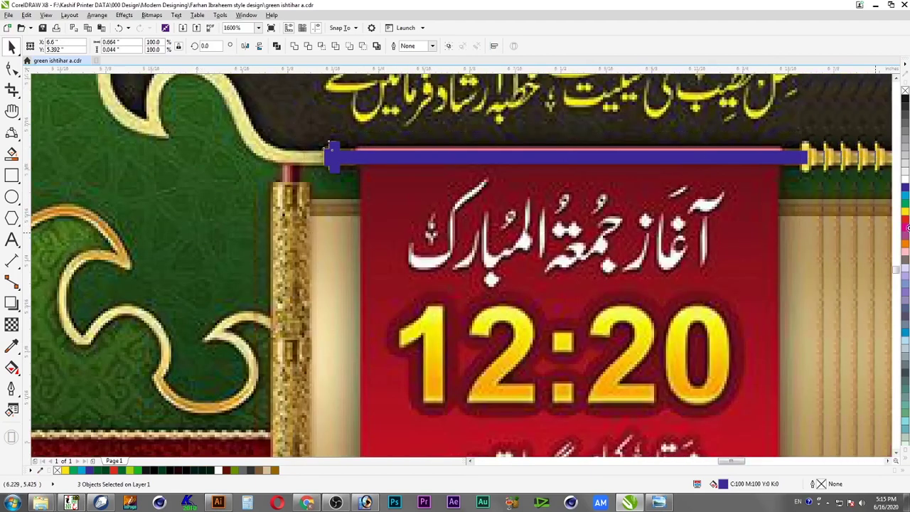
{"action": "left_click_drag", "start_coordinate": [305, 132], "coordinate": [831, 198]}
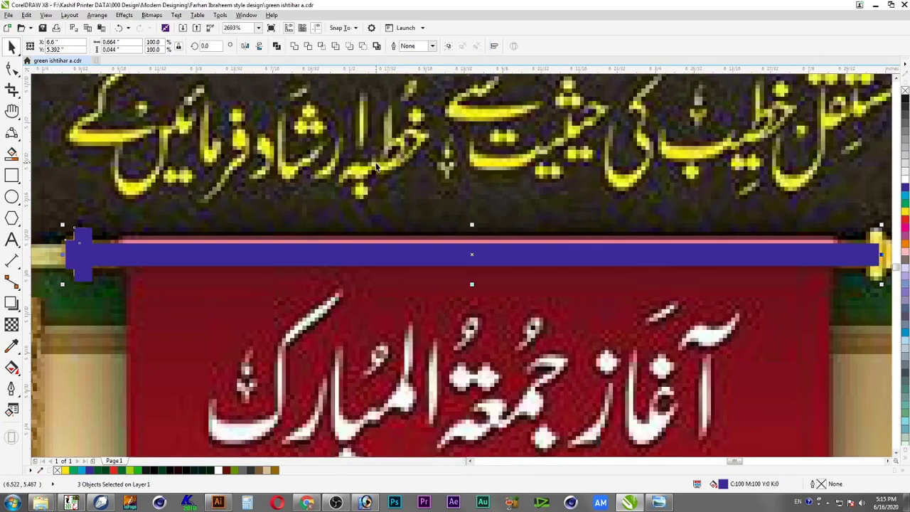
{"action": "left_click", "coordinate": [424, 249], "text": "shift"}
{"action": "left_click_drag", "start_coordinate": [63, 255], "coordinate": [796, 259]}
{"action": "right_click", "coordinate": [106, 261]}
Select the cap pieces at both ends of the blue bar
{"action": "scroll", "coordinate": [792, 279], "scroll_direction": "down", "scroll_amount": 2}
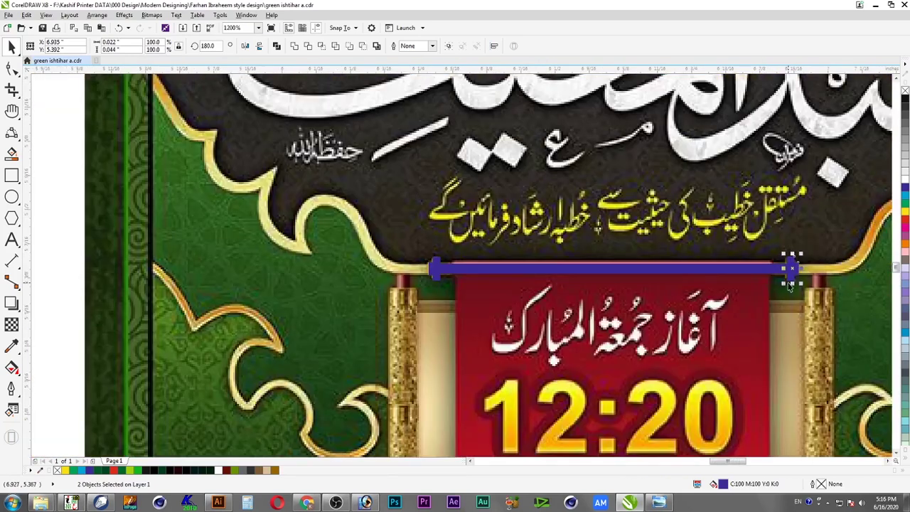
{"action": "left_click", "coordinate": [432, 267]}
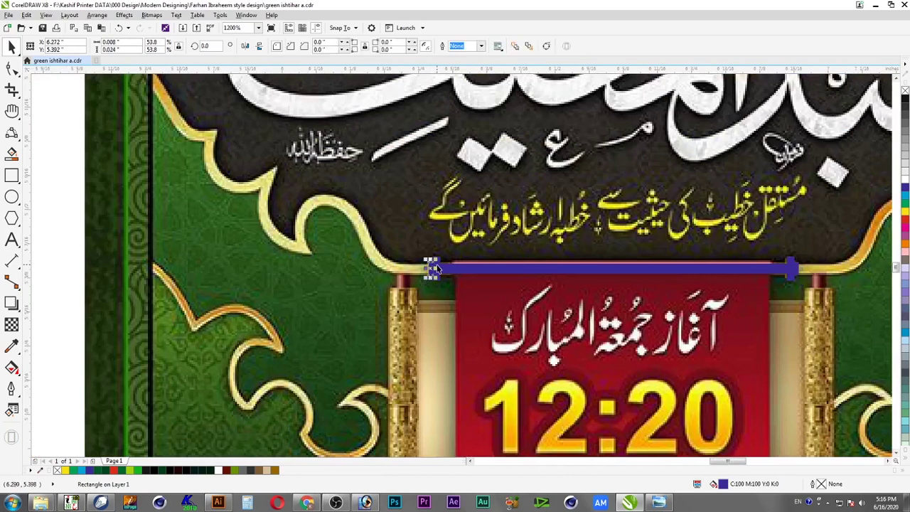
{"action": "left_click", "coordinate": [438, 269], "text": "shift"}
{"action": "left_click", "coordinate": [794, 266], "text": "shift"}
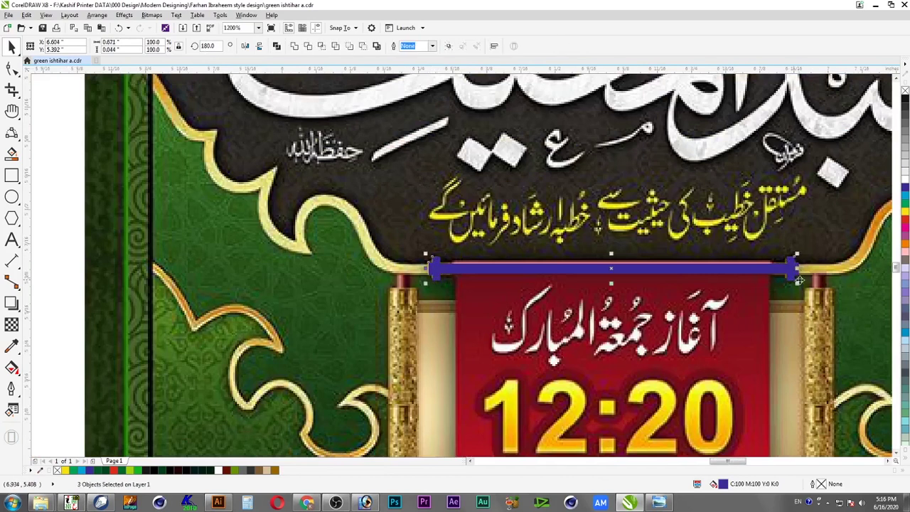
{"action": "left_click", "coordinate": [800, 276], "text": "shift"}
{"action": "left_click", "coordinate": [792, 273], "text": "shift"}
{"action": "right_click", "coordinate": [786, 272]}
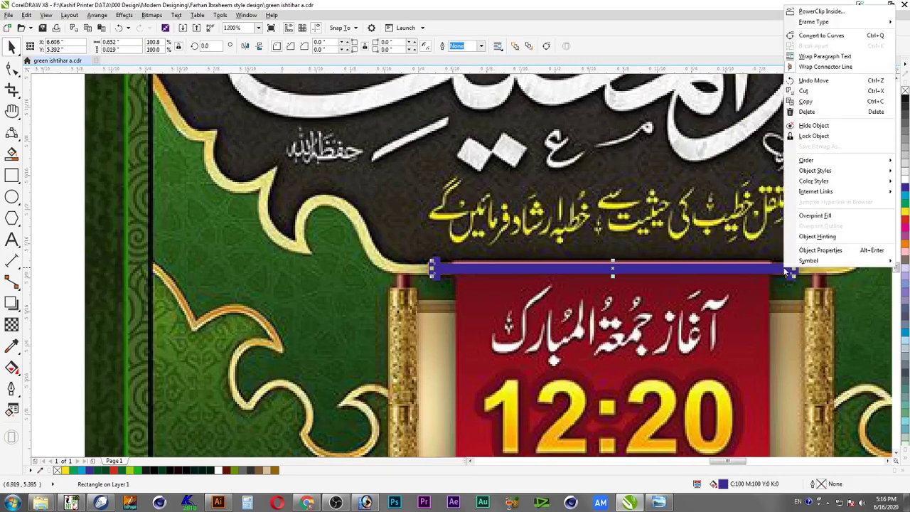
{"action": "left_click", "coordinate": [778, 296]}
Group the blue bar with both end caps and check the placement over the rod
{"action": "scroll", "coordinate": [779, 296], "scroll_direction": "down", "scroll_amount": 1}
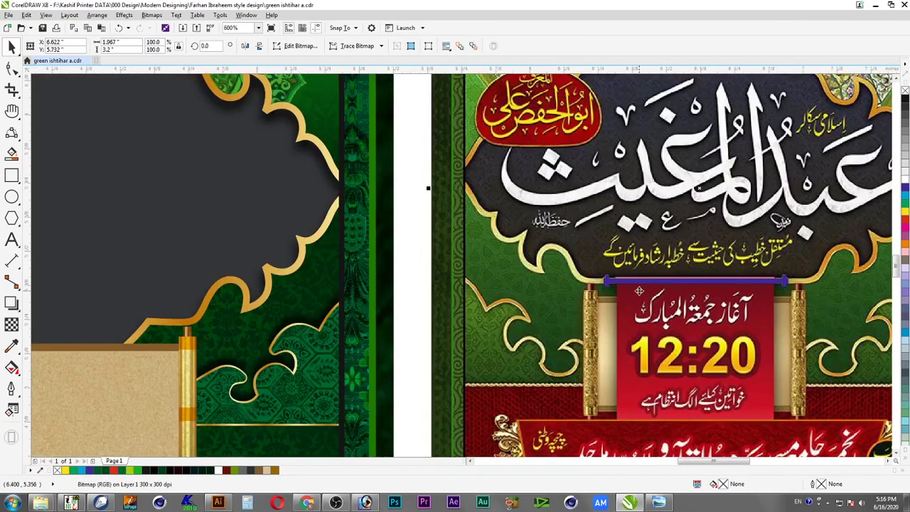
{"action": "left_click_drag", "start_coordinate": [417, 252], "coordinate": [695, 314]}
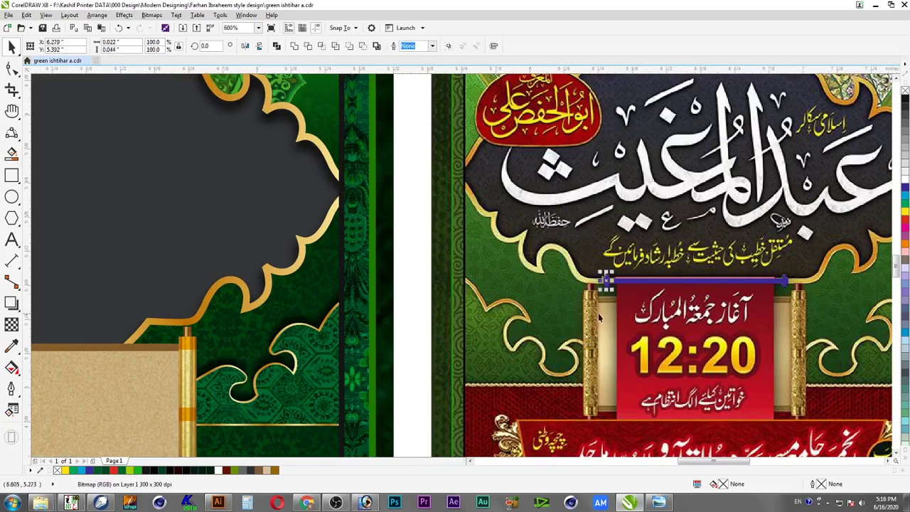
{"action": "left_click_drag", "start_coordinate": [416, 255], "coordinate": [827, 310]}
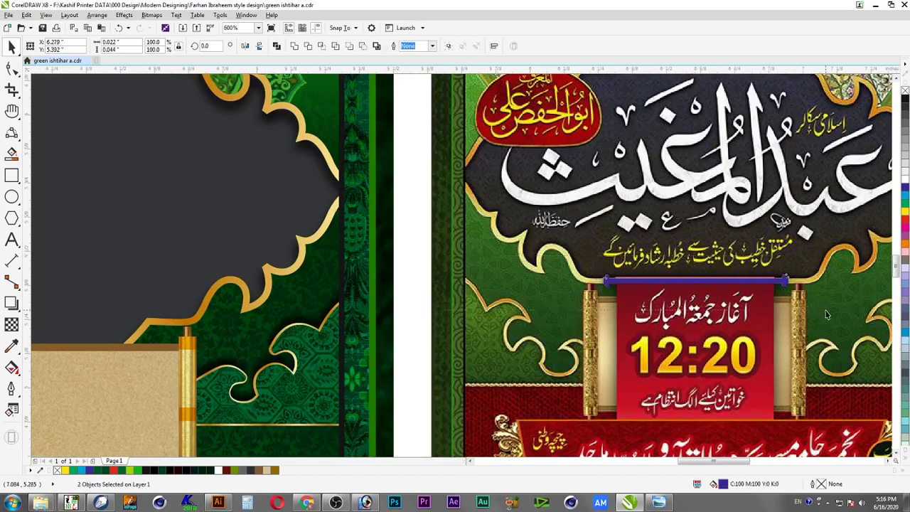
{"action": "left_click", "coordinate": [751, 281], "text": "shift"}
{"action": "left_click_drag", "start_coordinate": [418, 241], "coordinate": [624, 307]}
{"action": "right_click", "coordinate": [609, 283]}
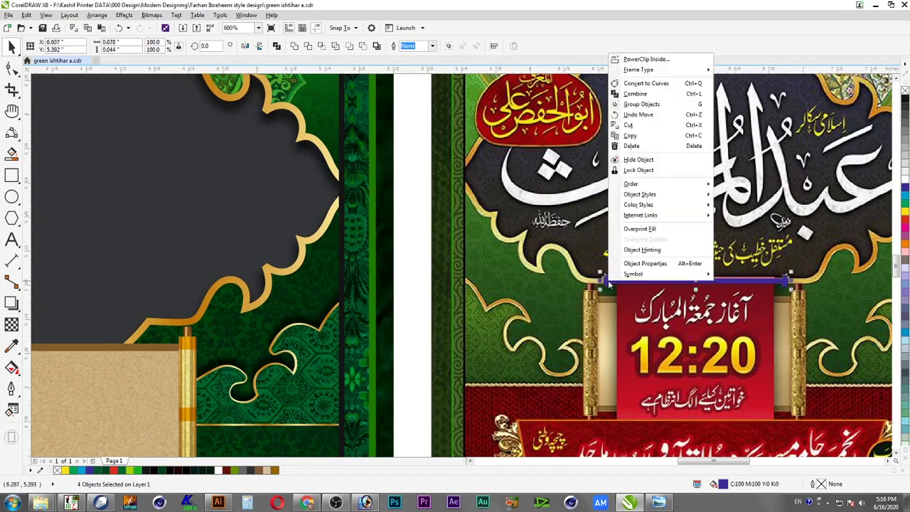
{"action": "left_click", "coordinate": [642, 105]}
{"action": "left_click", "coordinate": [651, 286], "text": "shift"}
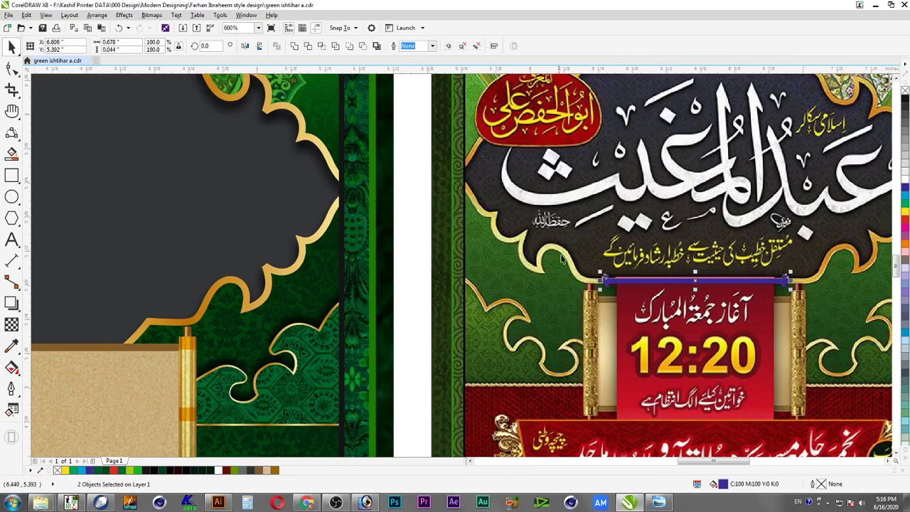
{"action": "scroll", "coordinate": [853, 411], "scroll_direction": "up", "scroll_amount": 2}
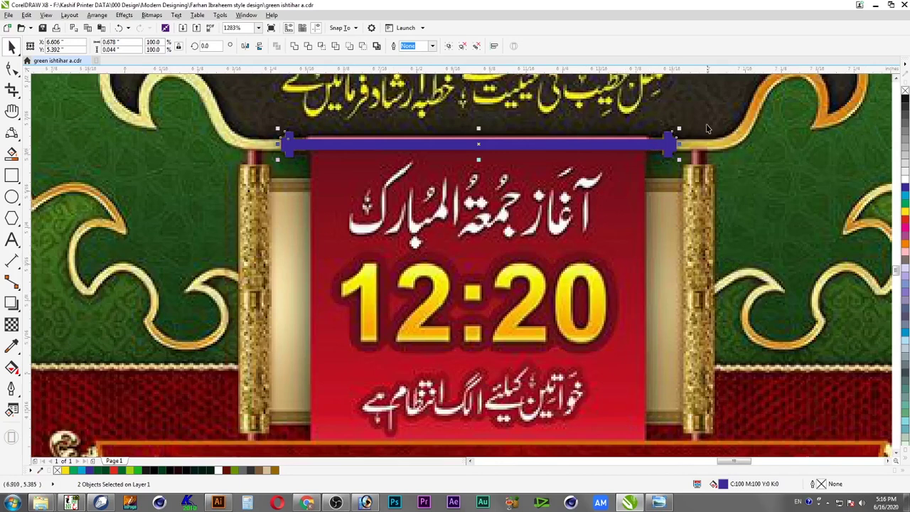
{"action": "scroll", "coordinate": [704, 213], "scroll_direction": "up", "scroll_amount": 2}
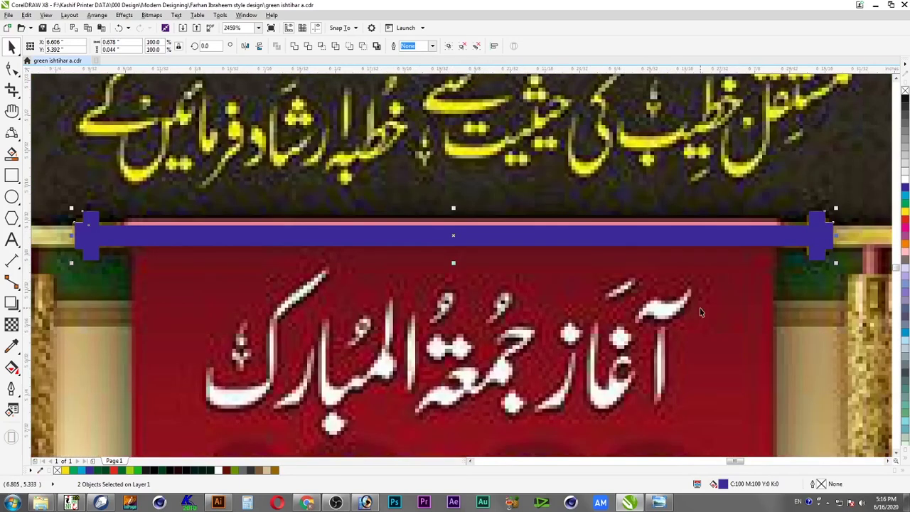
Raise the blue bar above the scroll and give its middle rectangle a 90° vertical fountain fill
{"action": "left_click_drag", "start_coordinate": [710, 238], "coordinate": [710, 179]}
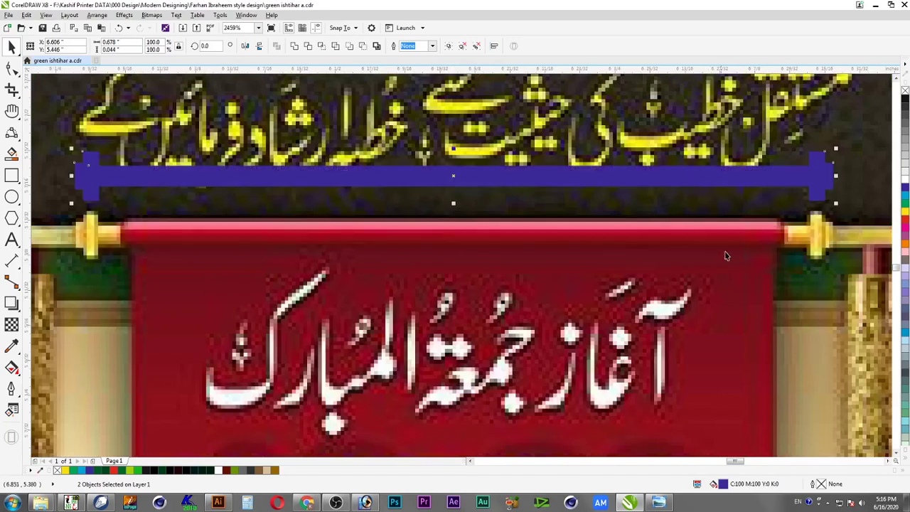
{"action": "key", "text": "Escape"}
{"action": "left_click", "coordinate": [788, 176]}
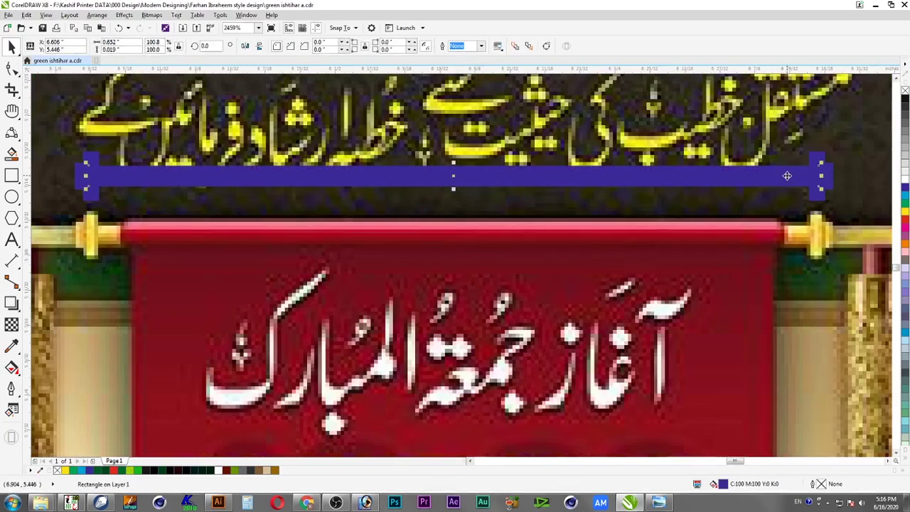
{"action": "key", "text": "F11"}
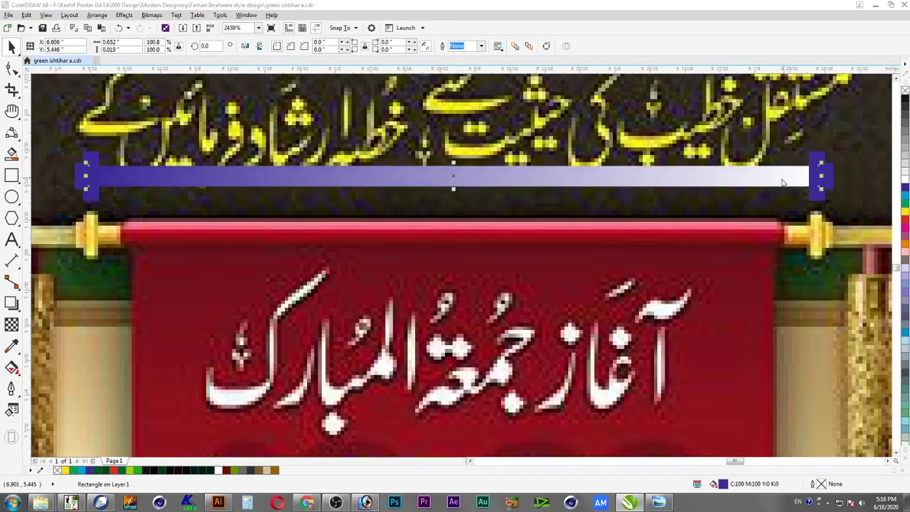
{"action": "left_click", "coordinate": [592, 234]}
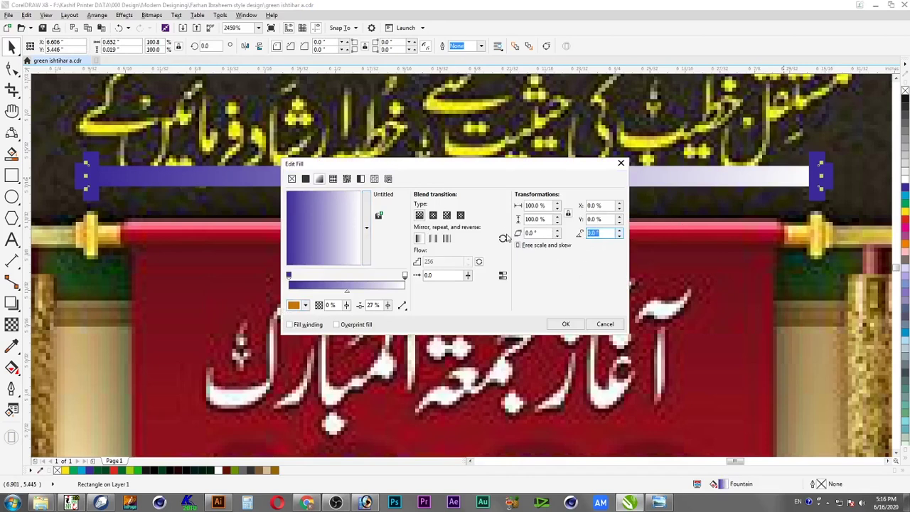
{"action": "key", "text": "Return"}
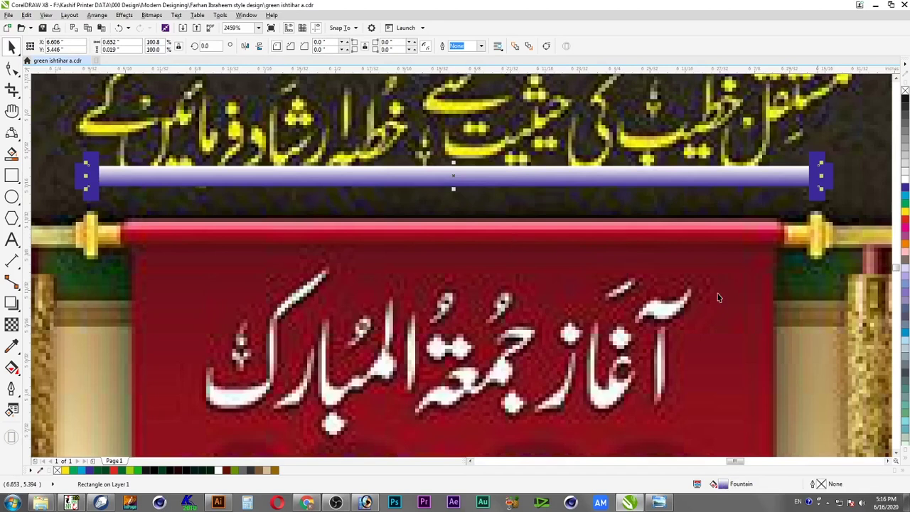
Sample dark gold for the start node and add a gold-ring middle node at 32%
{"action": "key", "text": "F11"}
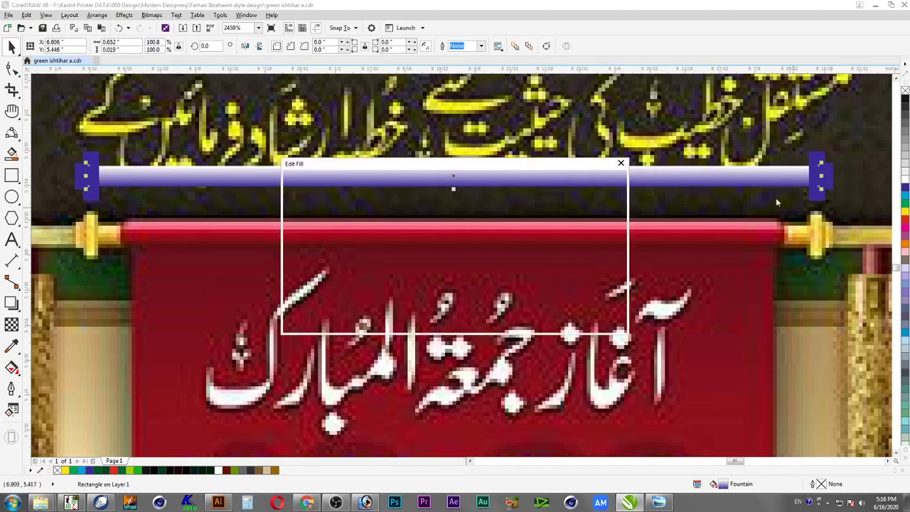
{"action": "left_click", "coordinate": [290, 277]}
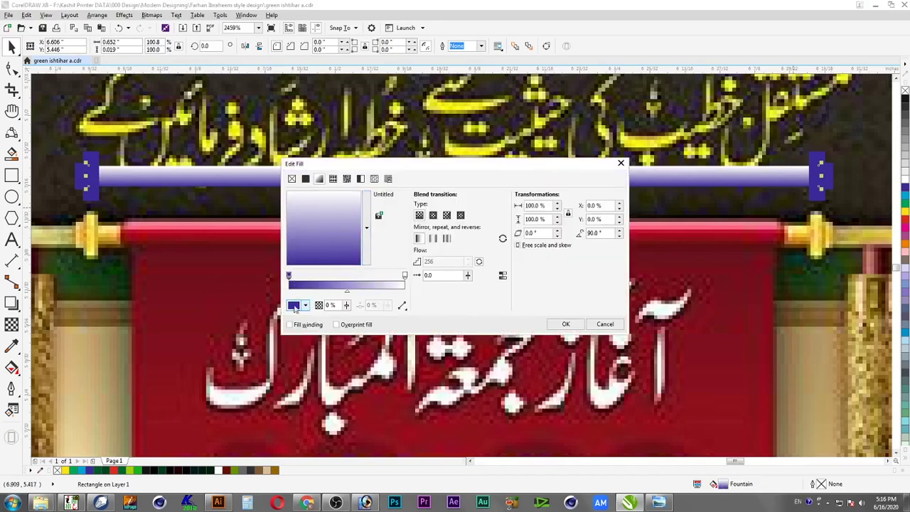
{"action": "left_click", "coordinate": [294, 306]}
{"action": "left_click", "coordinate": [326, 329]}
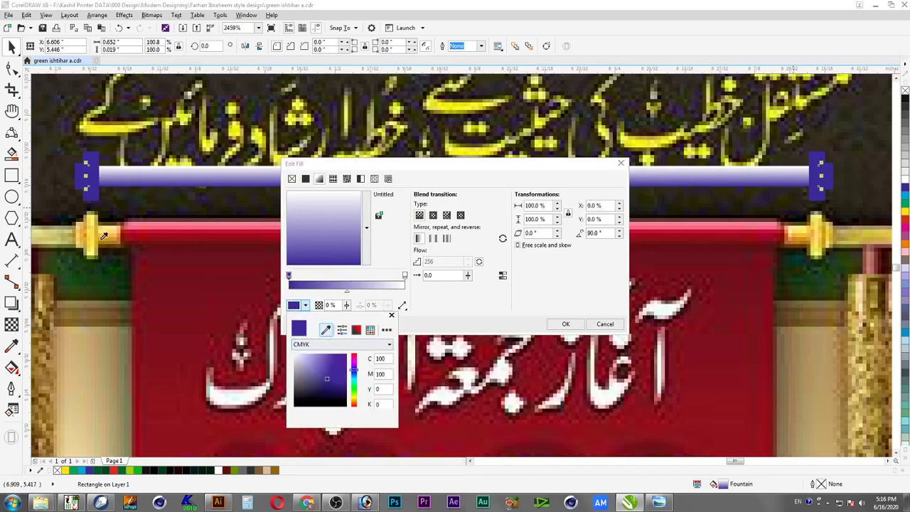
{"action": "left_click", "coordinate": [108, 238]}
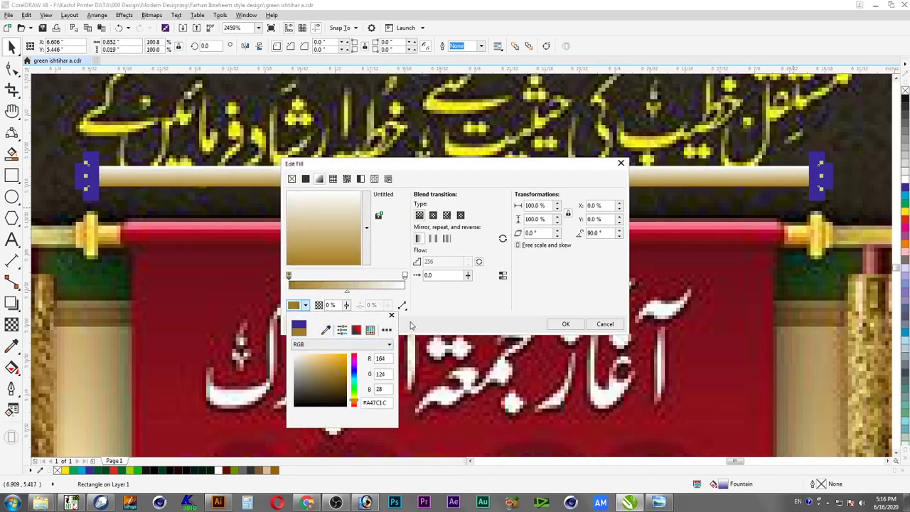
{"action": "left_click", "coordinate": [332, 282]}
{"action": "double_click", "coordinate": [327, 282]}
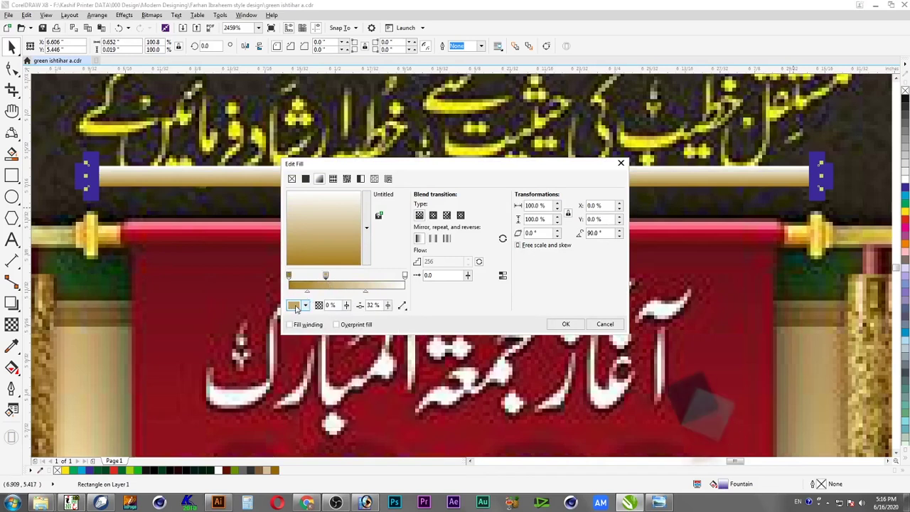
{"action": "left_click", "coordinate": [326, 329]}
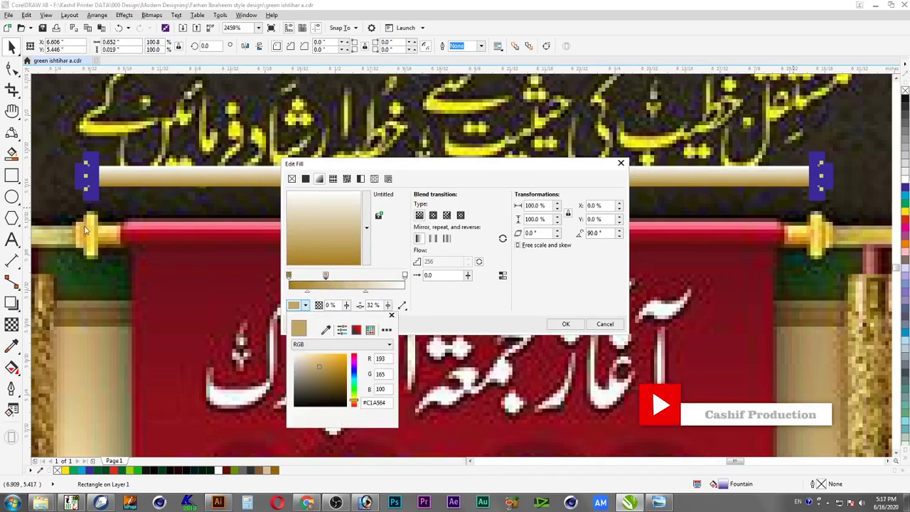
{"action": "left_click", "coordinate": [83, 238]}
Set the gradient's end node to yellow, CMYK 0/0/100/0
{"action": "left_click", "coordinate": [405, 279]}
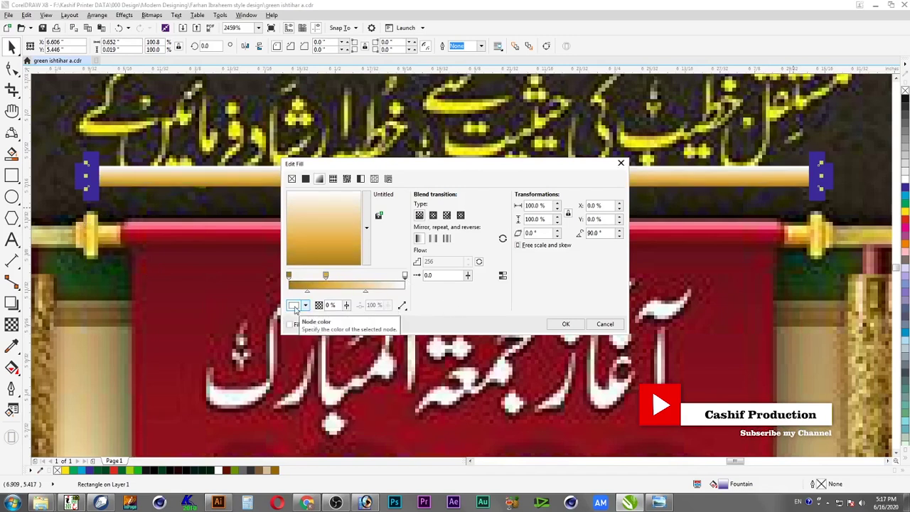
{"action": "left_click", "coordinate": [295, 306]}
{"action": "left_click", "coordinate": [325, 329]}
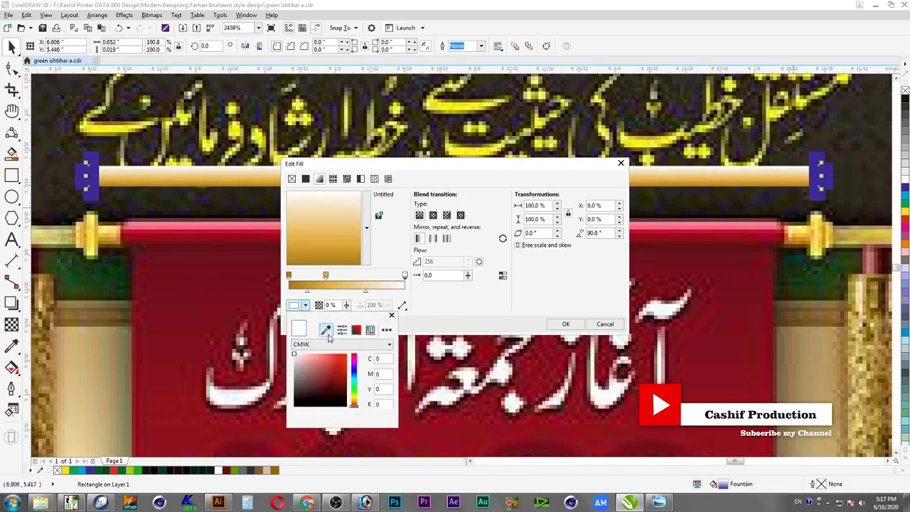
{"action": "left_click", "coordinate": [114, 225]}
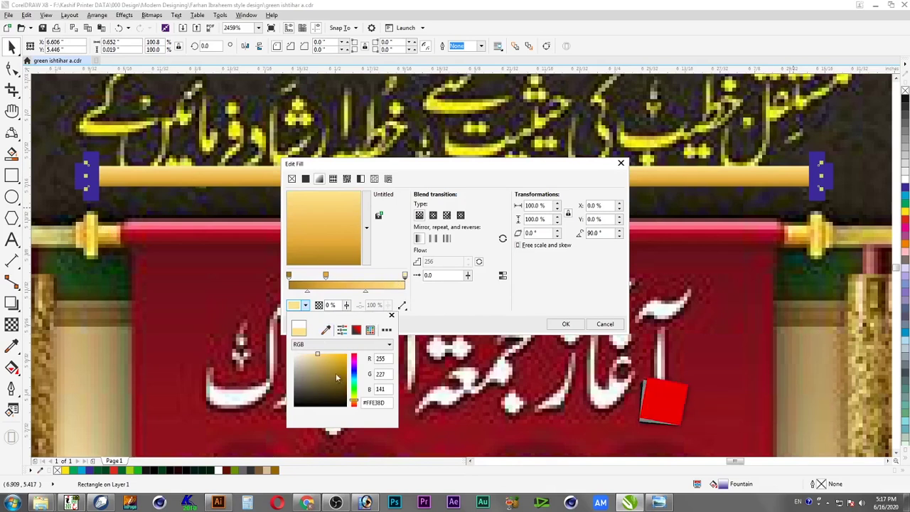
{"action": "left_click", "coordinate": [346, 354]}
{"action": "left_click_drag", "start_coordinate": [333, 364], "coordinate": [321, 354]}
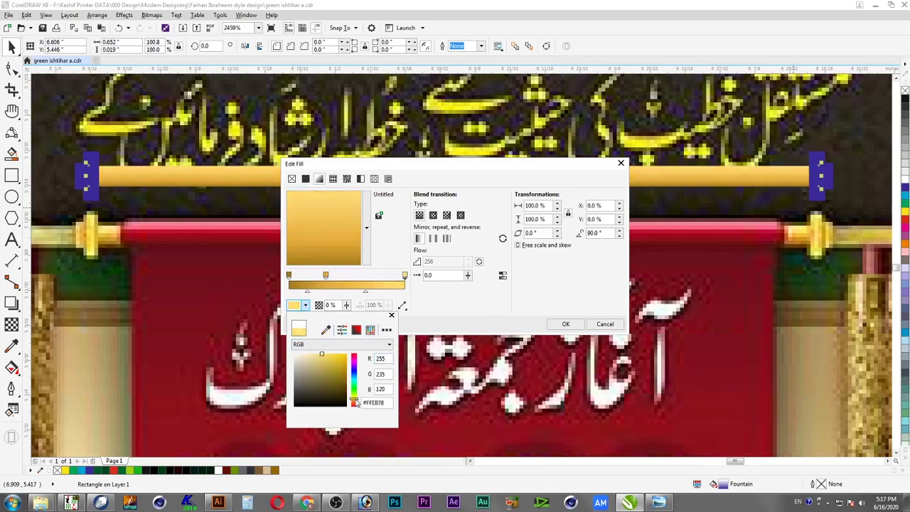
{"action": "left_click", "coordinate": [377, 345]}
{"action": "left_click", "coordinate": [337, 361]}
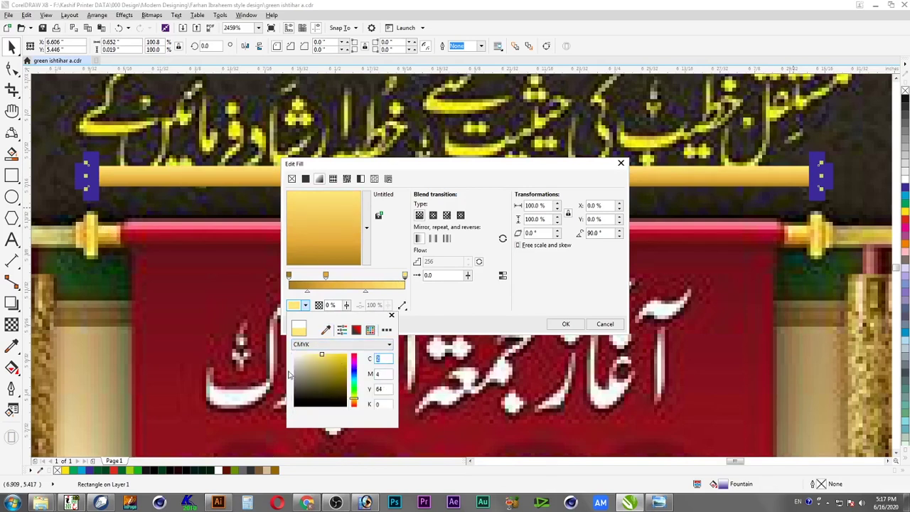
{"action": "key", "text": "Tab"}
{"action": "type", "text": "0"}
{"action": "key", "text": "Tab"}
{"action": "type", "text": "100"}
{"action": "key", "text": "Tab"}
{"action": "left_click", "coordinate": [402, 302]}
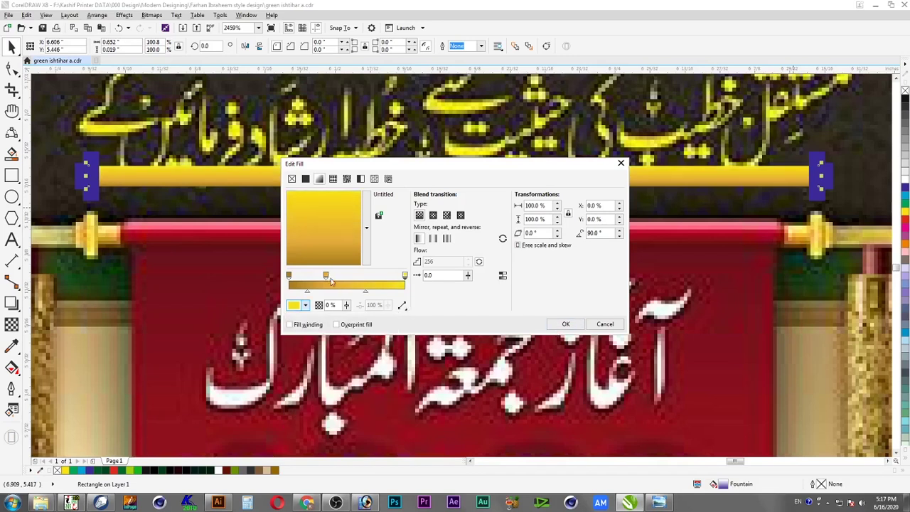
Shift the middle node right, add another node at 19%, and apply the gold gradient
{"action": "left_click", "coordinate": [566, 324]}
{"action": "left_click_drag", "start_coordinate": [325, 276], "coordinate": [345, 276]}
{"action": "left_click", "coordinate": [290, 276]}
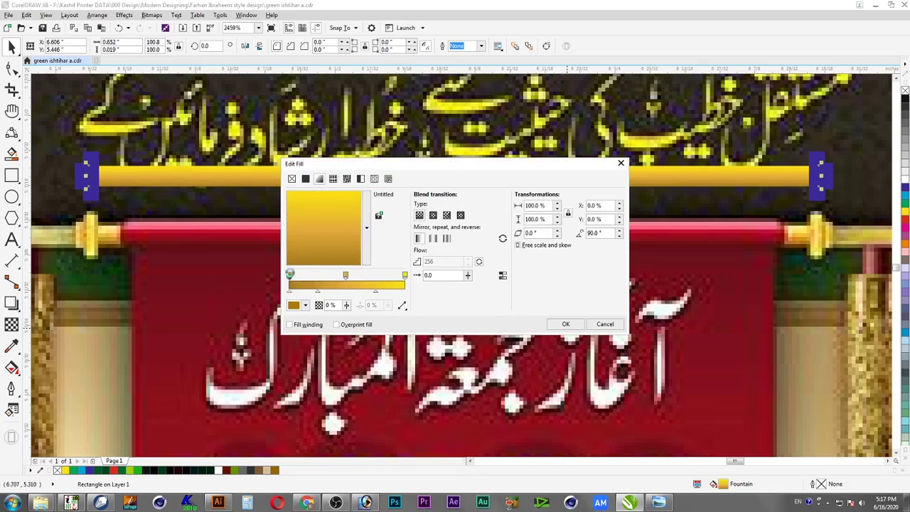
{"action": "double_click", "coordinate": [315, 276]}
{"action": "left_click_drag", "start_coordinate": [314, 276], "coordinate": [312, 277]}
{"action": "left_click", "coordinate": [566, 324]}
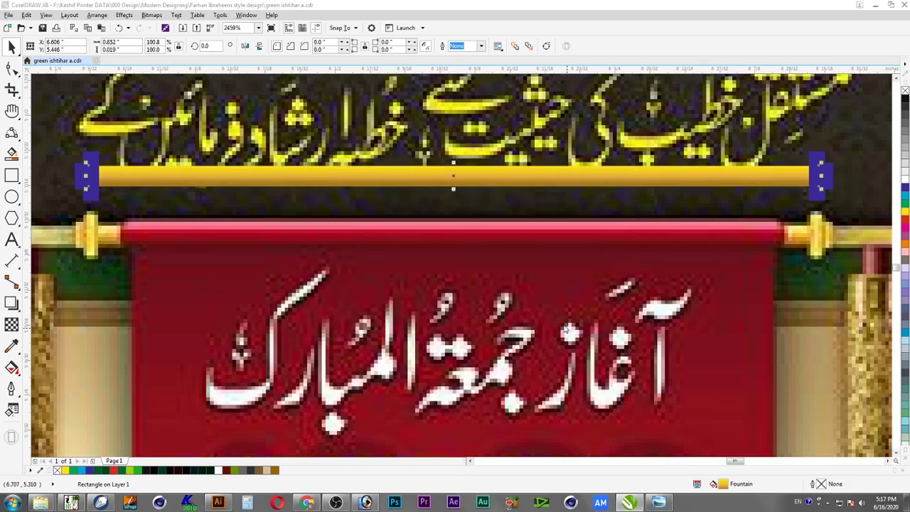
Give the right end cap a 90° vertical fountain fill
{"action": "left_click", "coordinate": [817, 164], "text": "ctrl"}
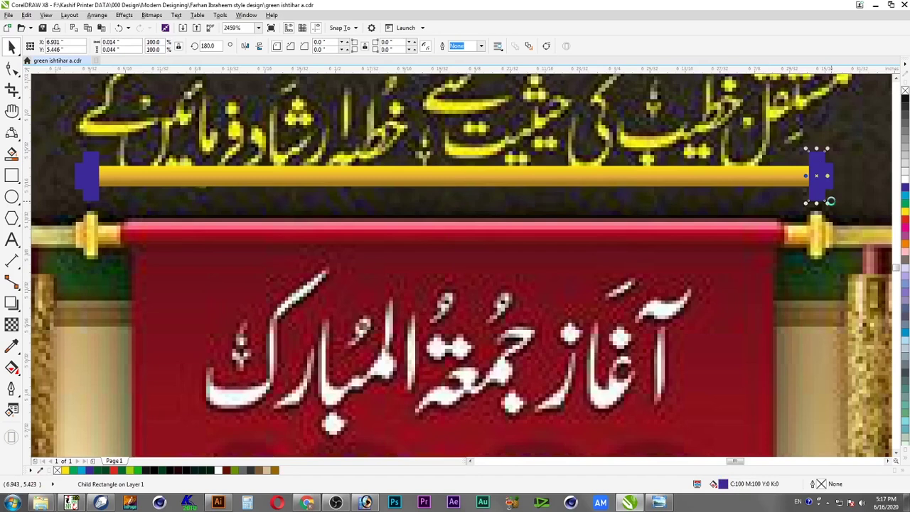
{"action": "key", "text": "F11"}
{"action": "double_click", "coordinate": [592, 233]}
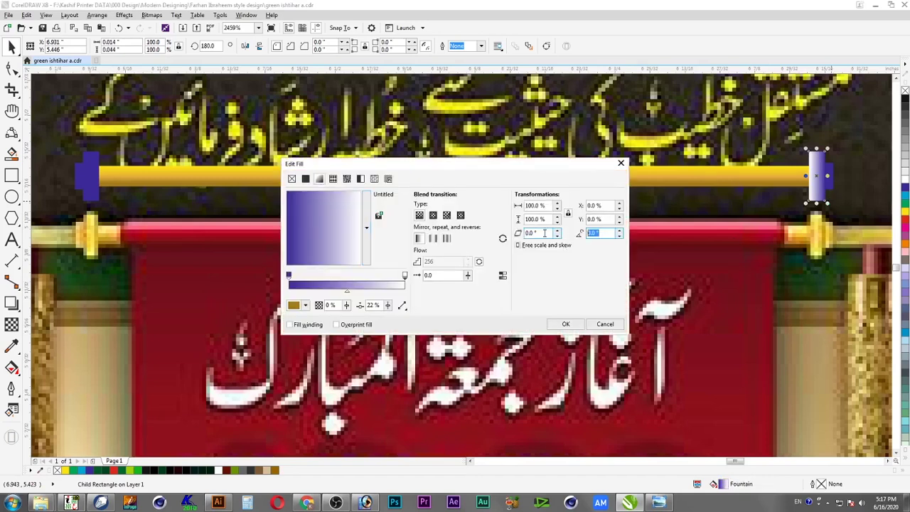
{"action": "key", "text": "Return"}
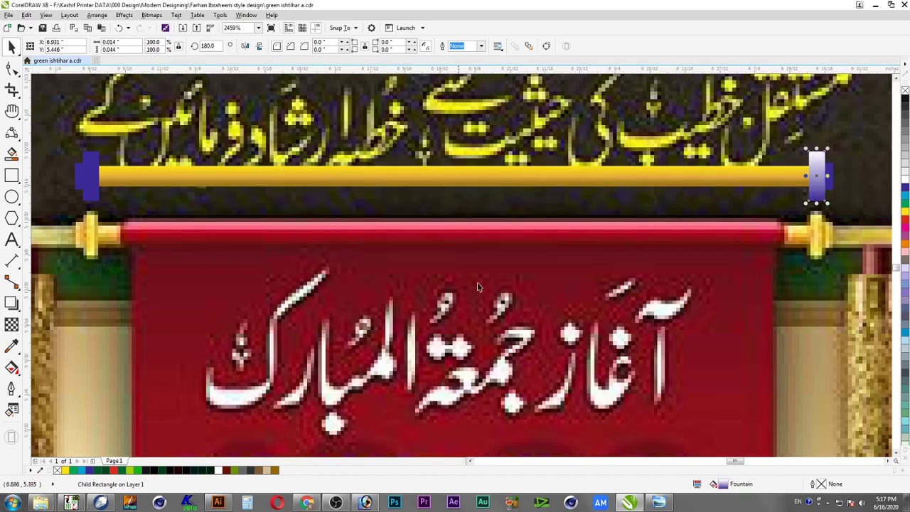
Set the gradient's start node to yellow with magenta 0 and yellow 80
{"action": "key", "text": "F11"}
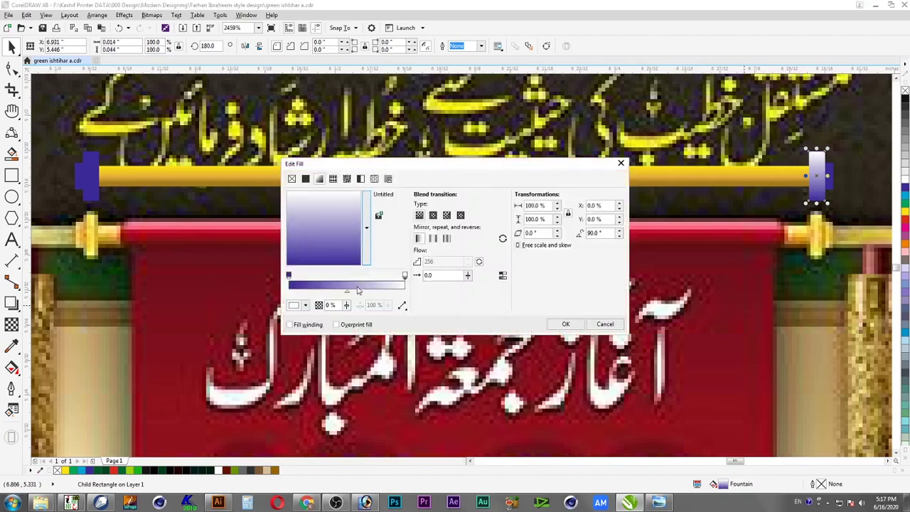
{"action": "left_click", "coordinate": [290, 277]}
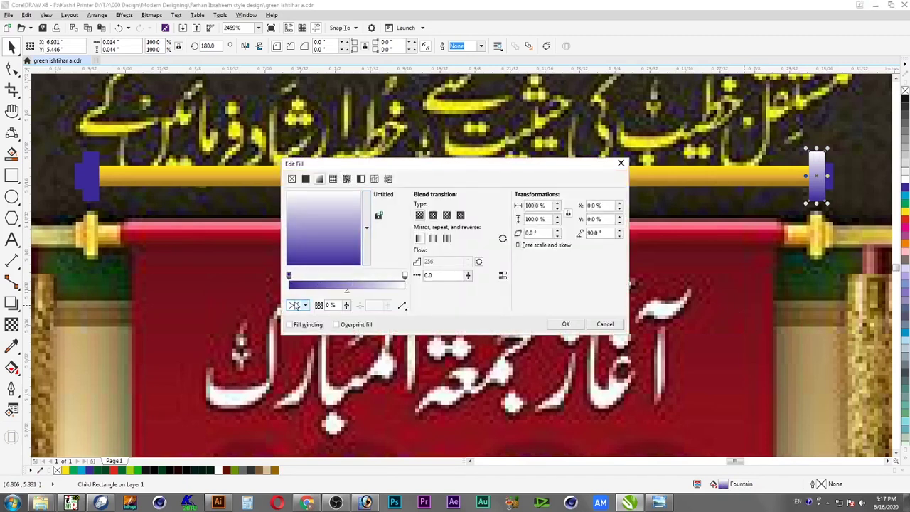
{"action": "left_click", "coordinate": [299, 305]}
{"action": "key", "text": "Tab"}
{"action": "key", "text": "Tab"}
{"action": "type", "text": "100"}
{"action": "key", "text": "shift+Tab"}
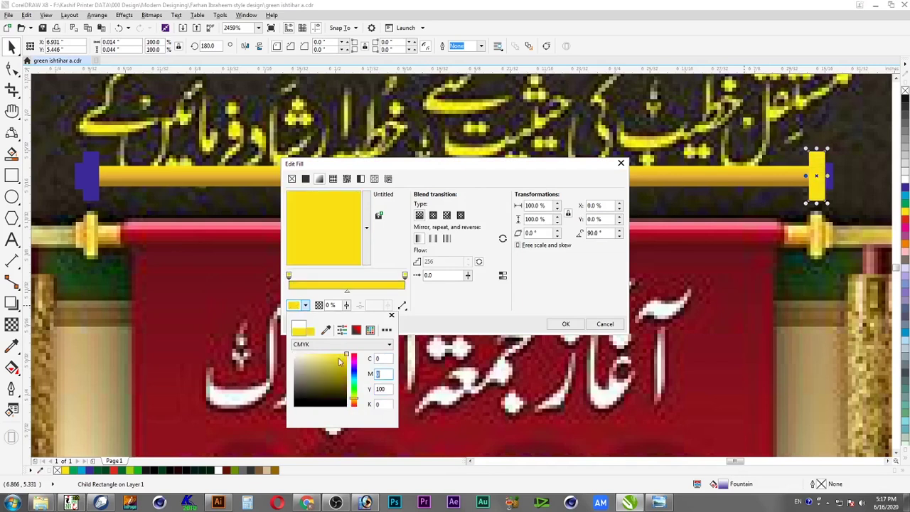
{"action": "type", "text": "20"}
{"action": "key", "text": "Tab"}
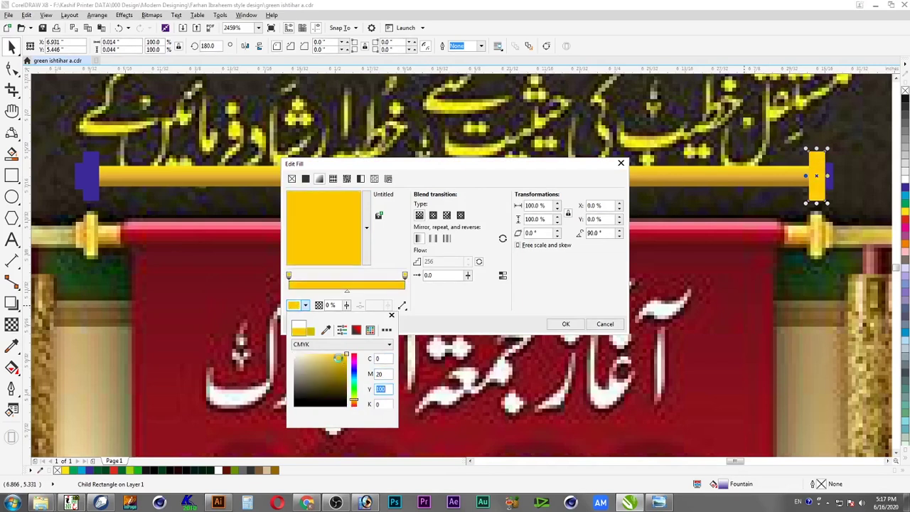
{"action": "key", "text": "shift+Tab"}
{"action": "type", "text": "0"}
{"action": "key", "text": "Tab"}
{"action": "type", "text": "80"}
{"action": "key", "text": "shift+Tab"}
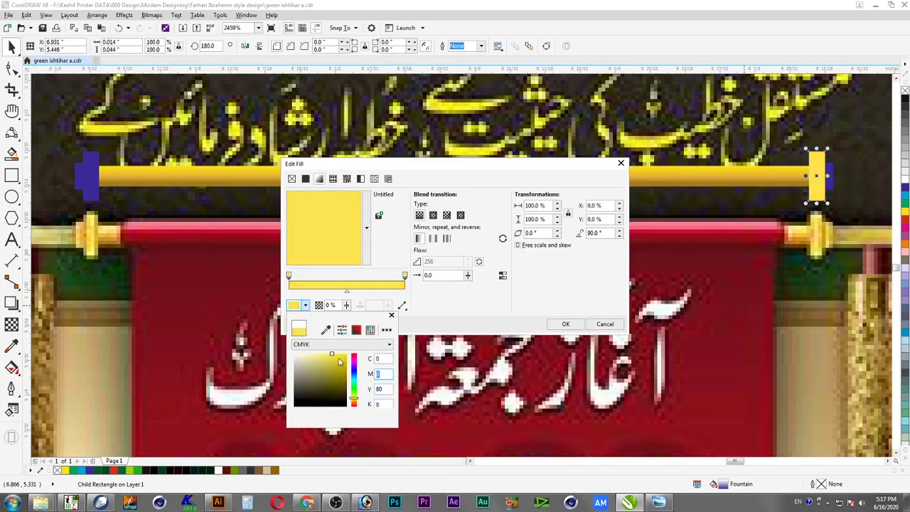
{"action": "left_click", "coordinate": [437, 321]}
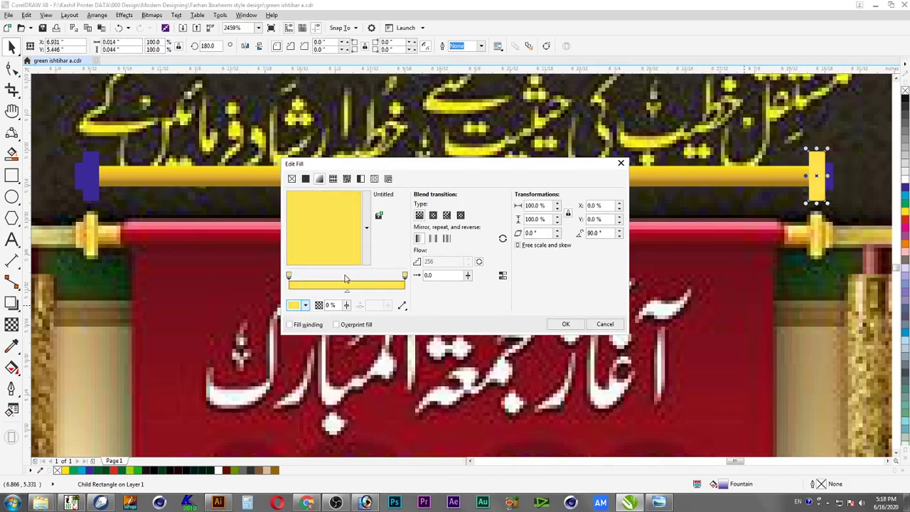
Add a middle node at 51% coloured C0 M40 Y100 K0 and apply the fill
{"action": "double_click", "coordinate": [349, 282]}
{"action": "left_click", "coordinate": [299, 306]}
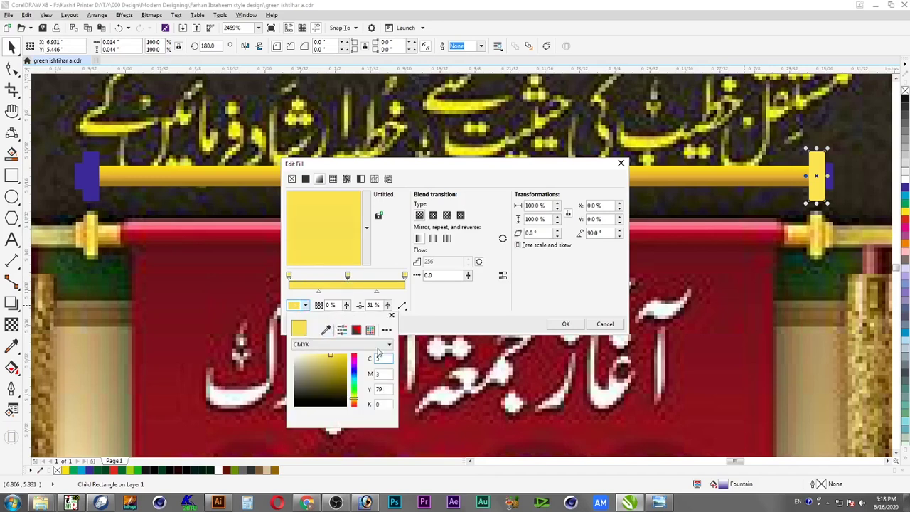
{"action": "key", "text": "shift+Tab"}
{"action": "key", "text": "Tab"}
{"action": "type", "text": "0"}
{"action": "key", "text": "Tab"}
{"action": "type", "text": "100"}
{"action": "key", "text": "Tab"}
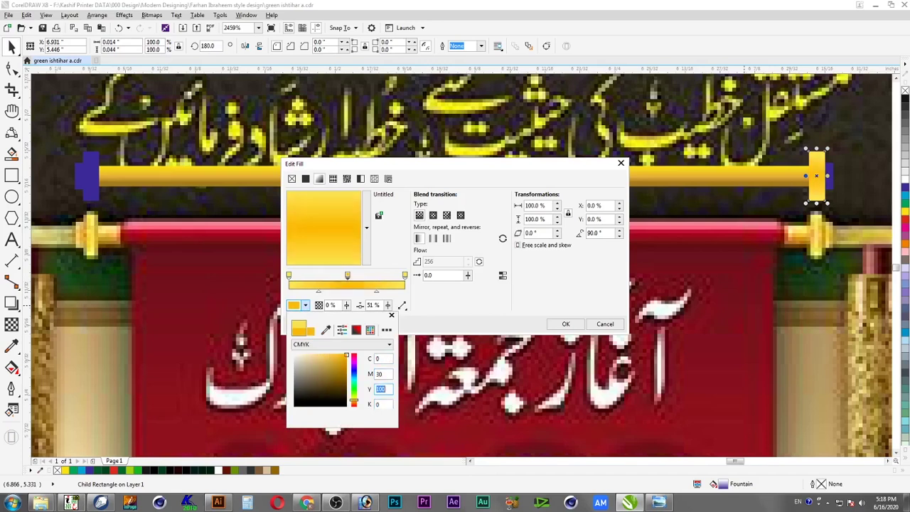
{"action": "key", "text": "shift+Tab"}
{"action": "type", "text": "40"}
{"action": "key", "text": "Tab"}
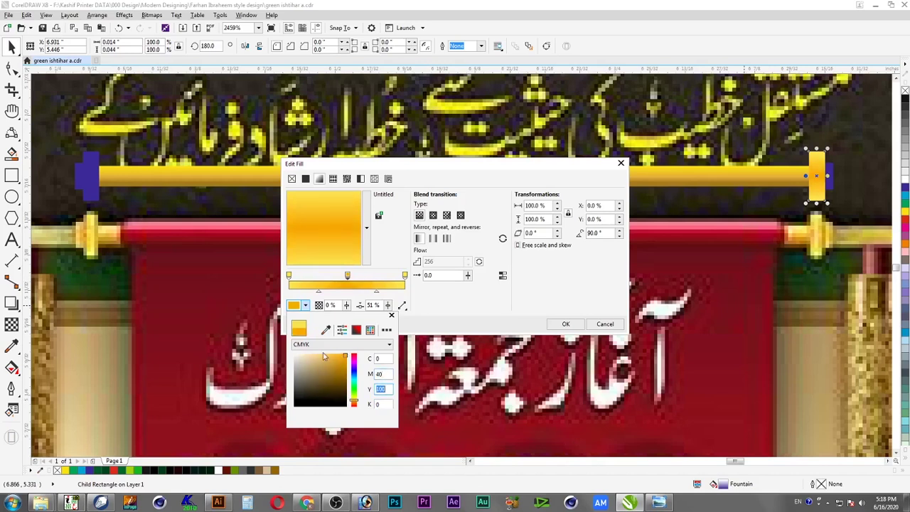
{"action": "left_click", "coordinate": [567, 323]}
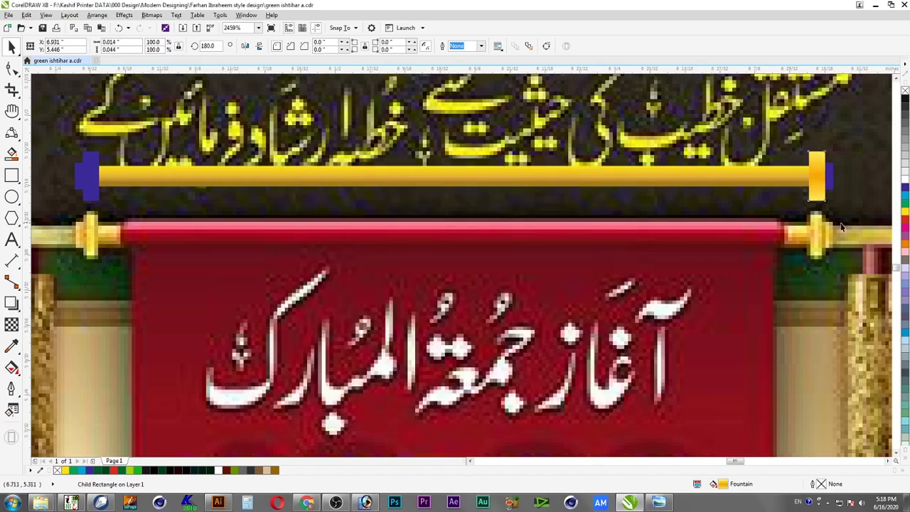
Copy the gold rod's fill onto the right end cap with Copy Properties From
{"action": "left_click", "coordinate": [817, 178]}
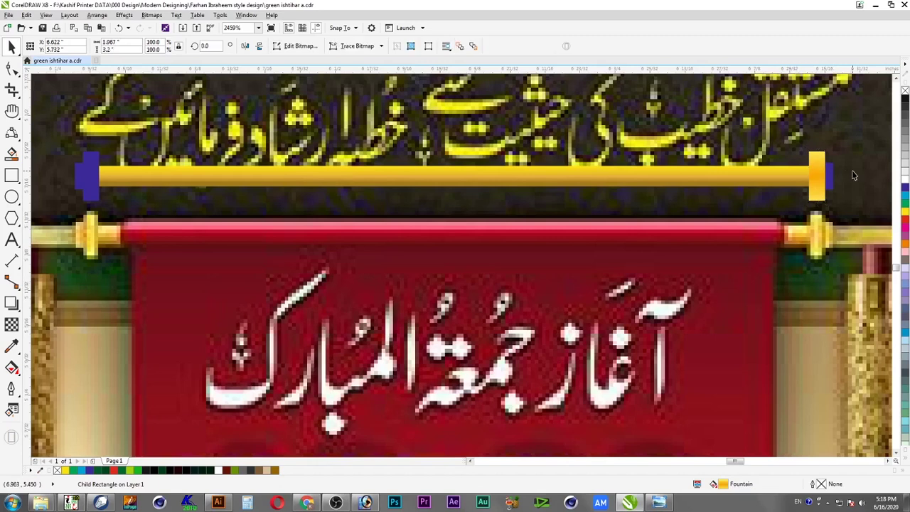
{"action": "left_click", "coordinate": [832, 176], "text": "ctrl"}
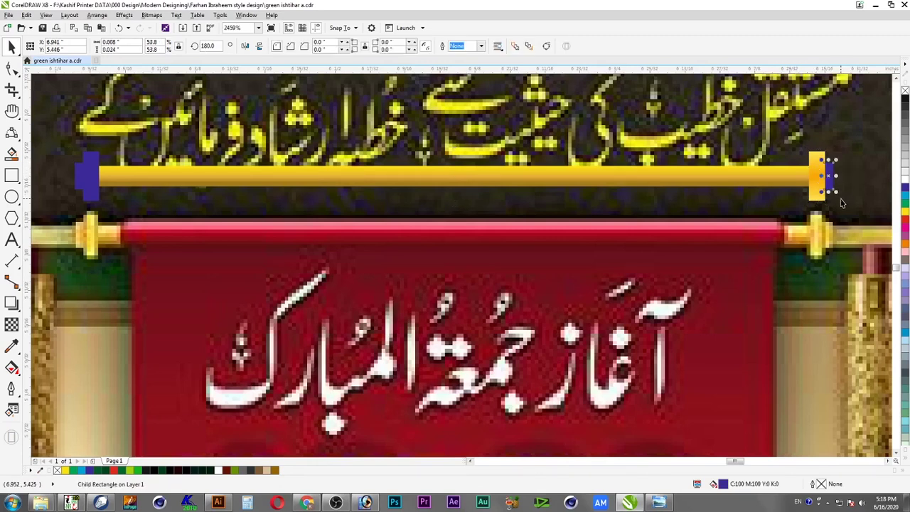
{"action": "key", "text": "alt+e"}
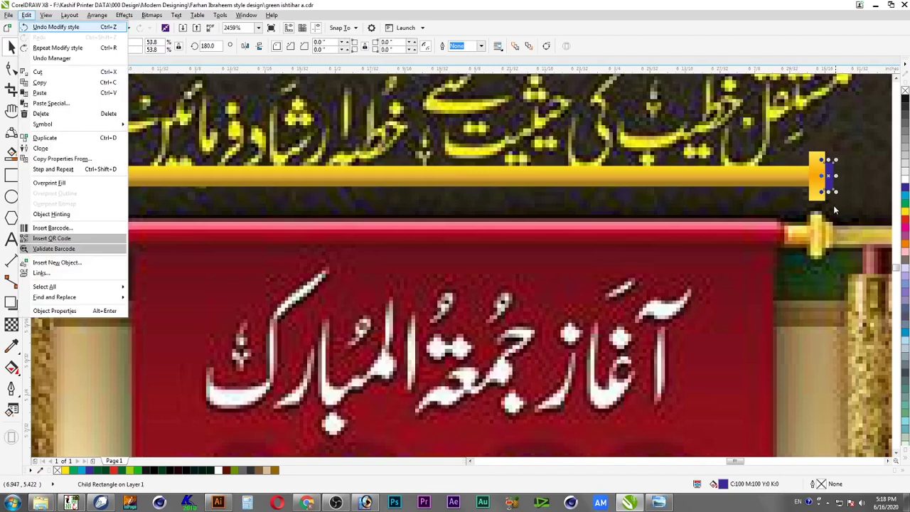
{"action": "key", "text": "ctrl+shift+a"}
{"action": "left_click", "coordinate": [468, 270]}
{"action": "left_click", "coordinate": [668, 183]}
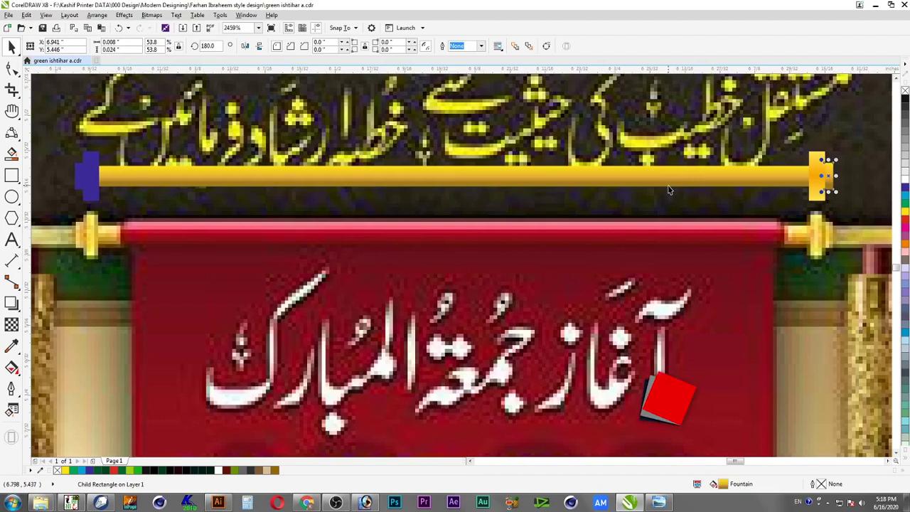
{"action": "key", "text": "F11"}
{"action": "left_click", "coordinate": [594, 233]}
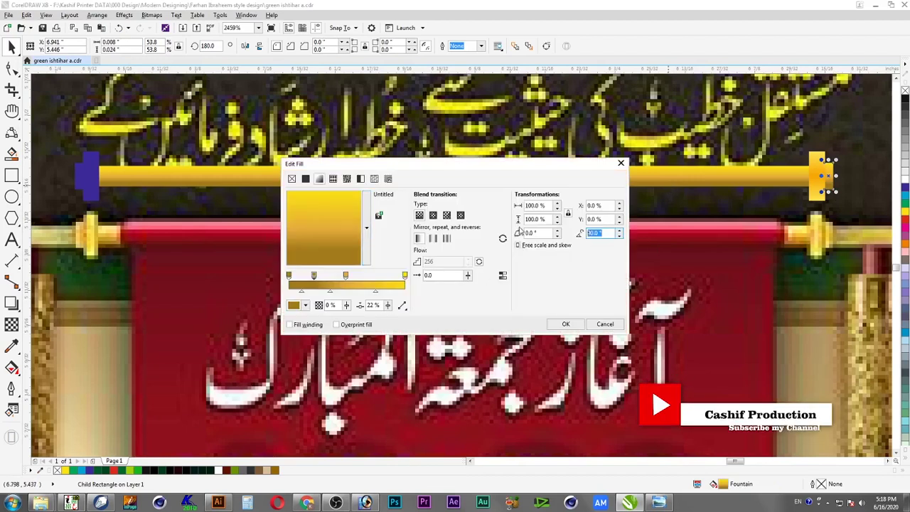
{"action": "key", "text": "Return"}
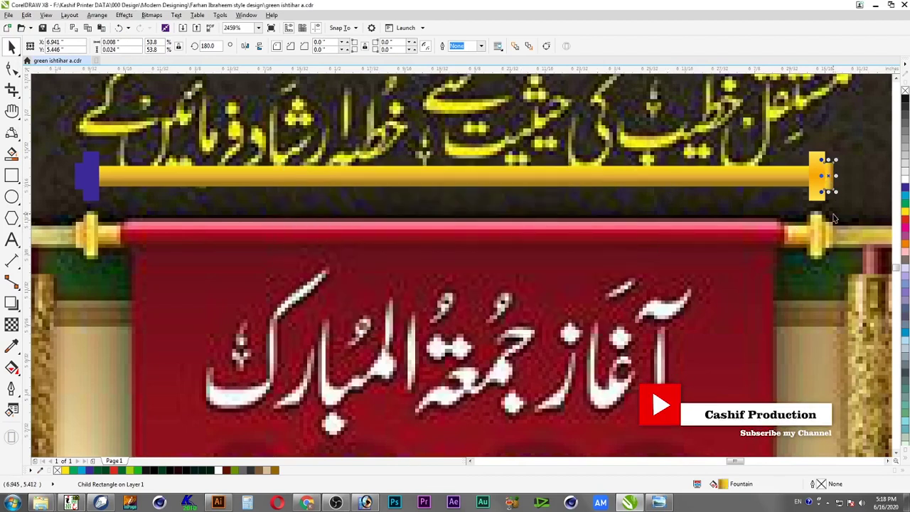
Round the gold end cap's corners slightly with the Shape tool
{"action": "left_click", "coordinate": [844, 212]}
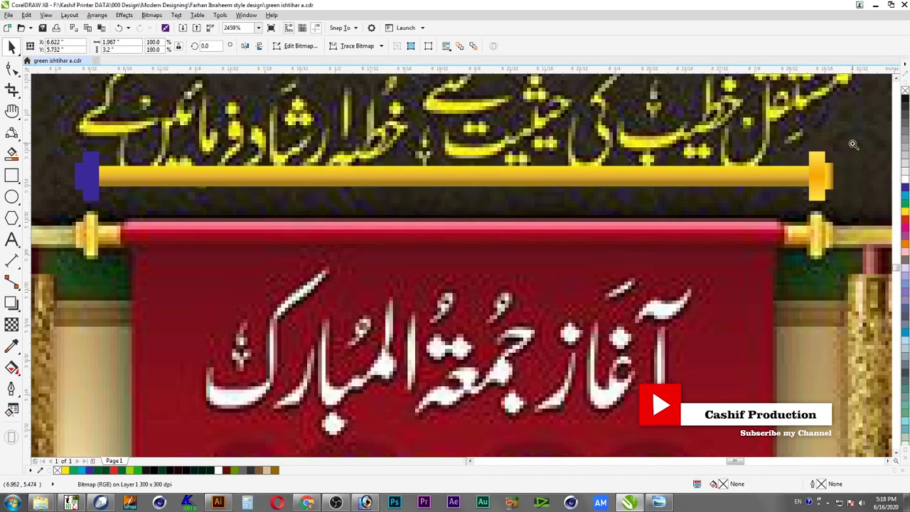
{"action": "scroll", "coordinate": [734, 277], "scroll_direction": "up", "scroll_amount": 3}
{"action": "left_click", "coordinate": [570, 178], "text": "ctrl"}
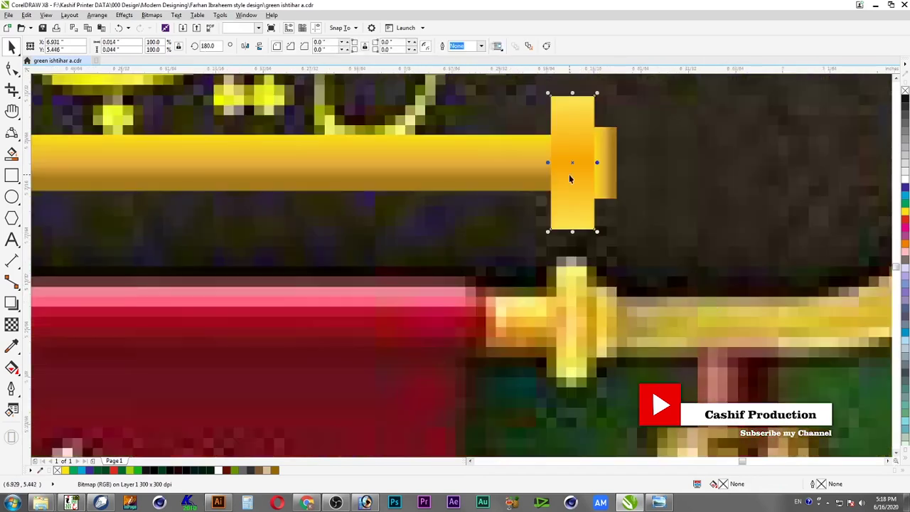
{"action": "left_click", "coordinate": [11, 69]}
{"action": "left_click_drag", "start_coordinate": [559, 103], "coordinate": [558, 111]}
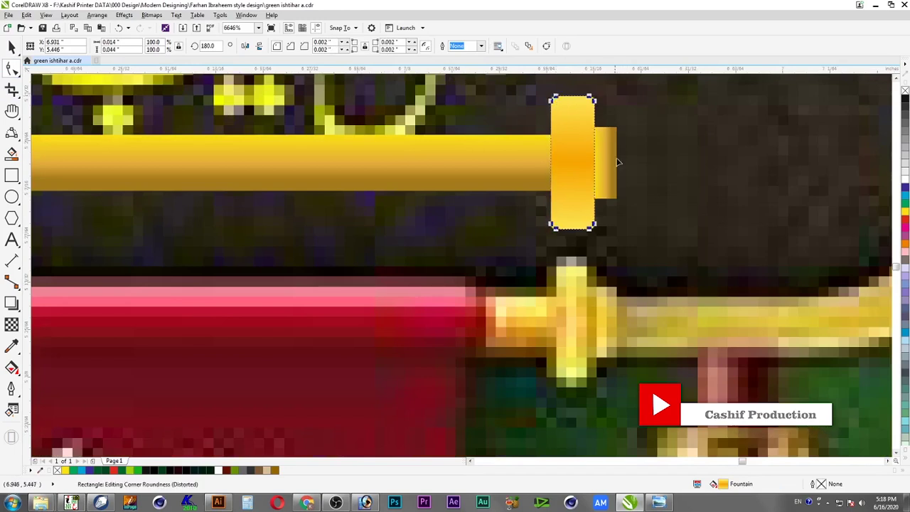
{"action": "key", "text": "space"}
{"action": "key", "text": "Escape"}
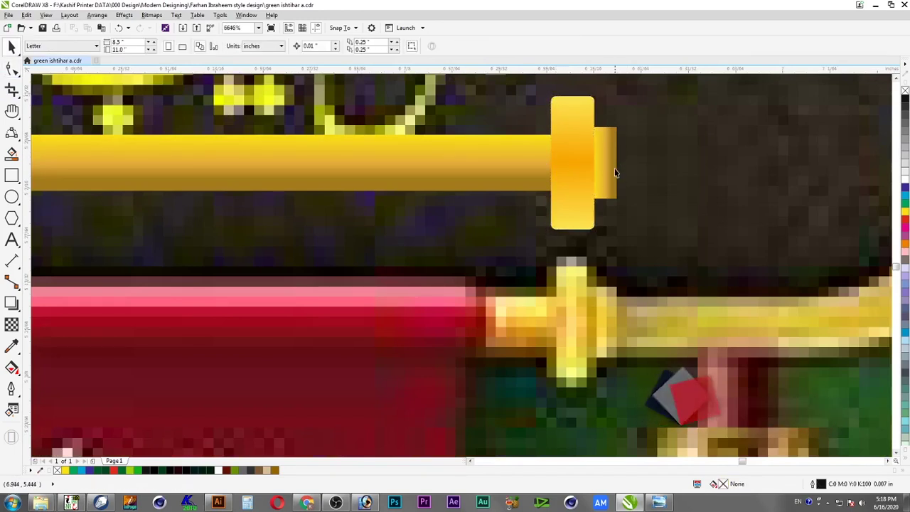
Group the two pieces of the blue left end cap
{"action": "scroll", "coordinate": [619, 178], "scroll_direction": "down", "scroll_amount": 5}
{"action": "scroll", "coordinate": [649, 200], "scroll_direction": "up", "scroll_amount": 1}
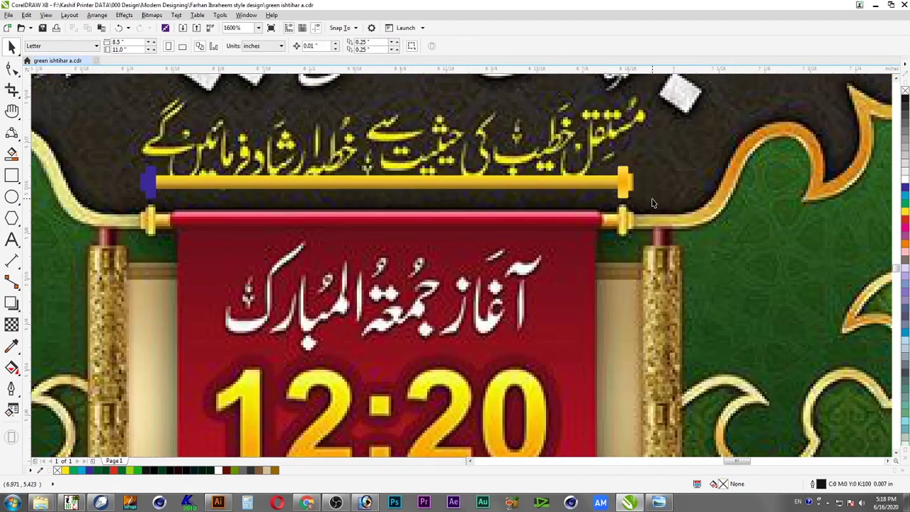
{"action": "left_click", "coordinate": [155, 185]}
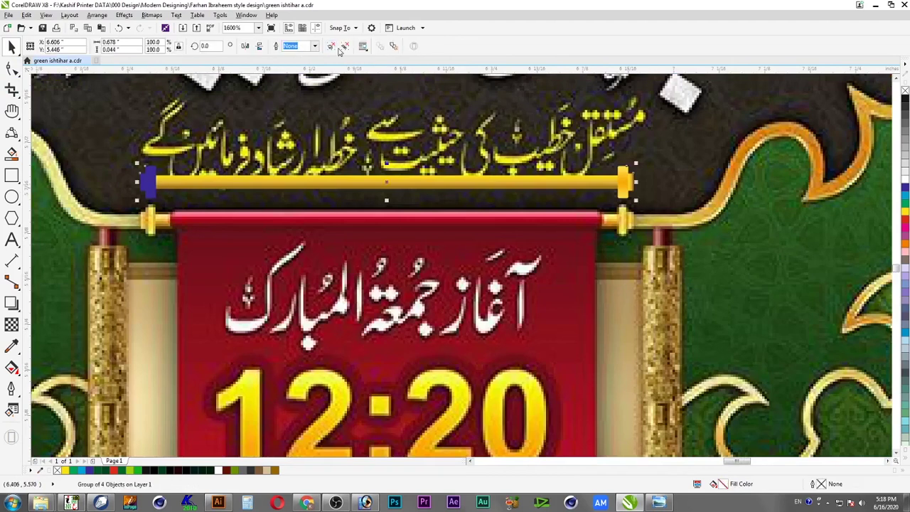
{"action": "left_click", "coordinate": [151, 185], "text": "ctrl"}
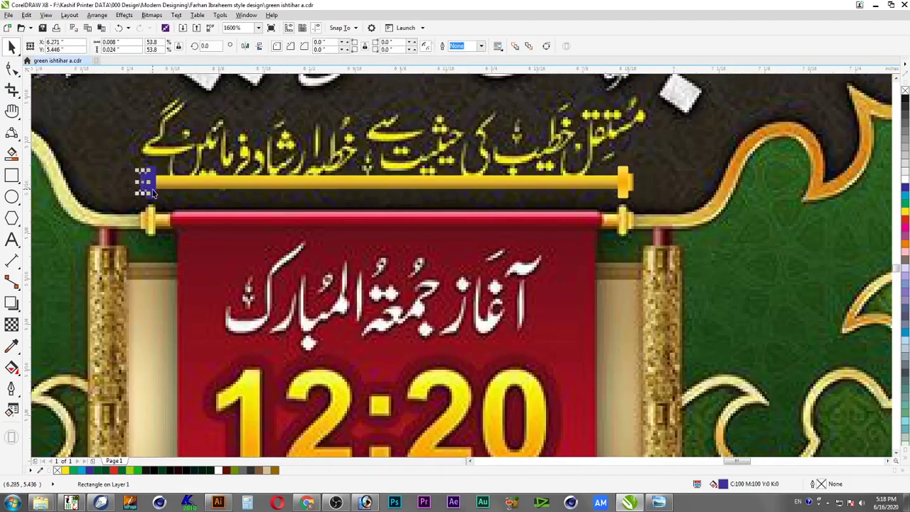
{"action": "right_click", "coordinate": [151, 188]}
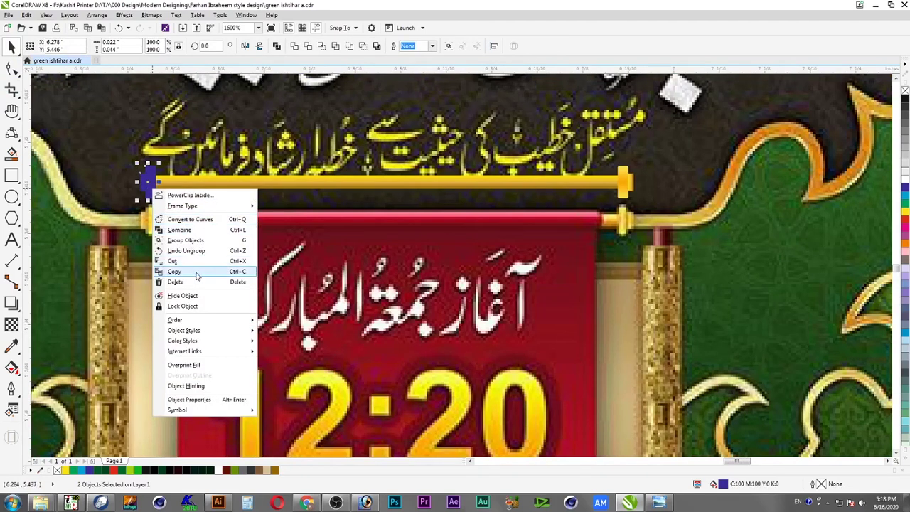
{"action": "left_click", "coordinate": [203, 240]}
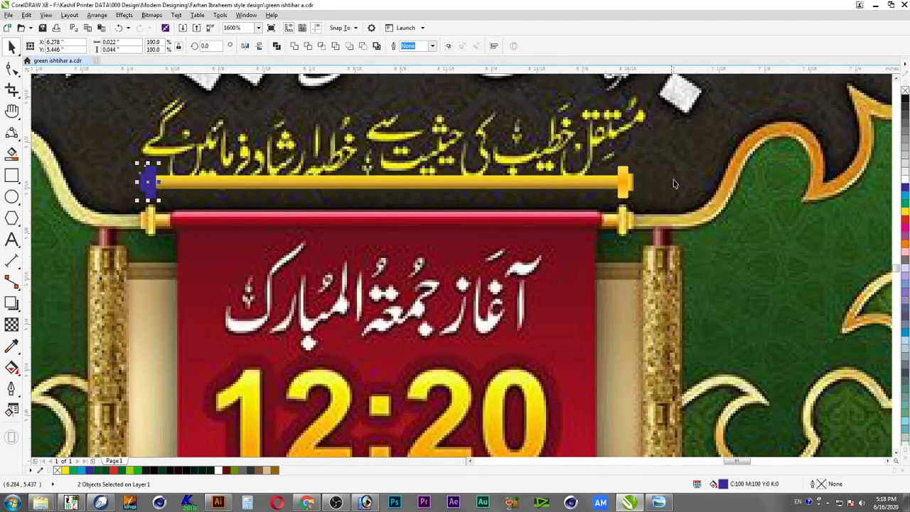
Duplicate the gold end cap and align the copy over the left end of the bar
{"action": "left_click", "coordinate": [631, 186]}
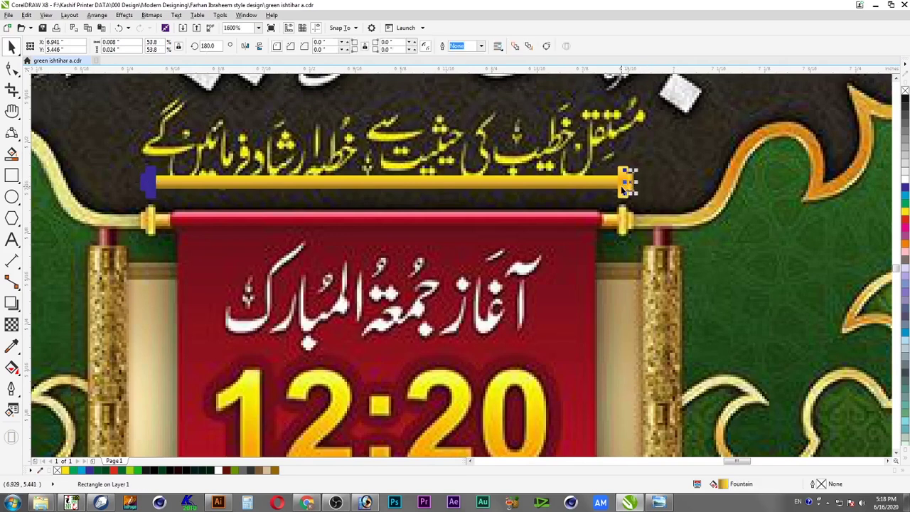
{"action": "left_click", "coordinate": [623, 187], "text": "shift"}
{"action": "left_click_drag", "start_coordinate": [637, 184], "coordinate": [614, 183]}
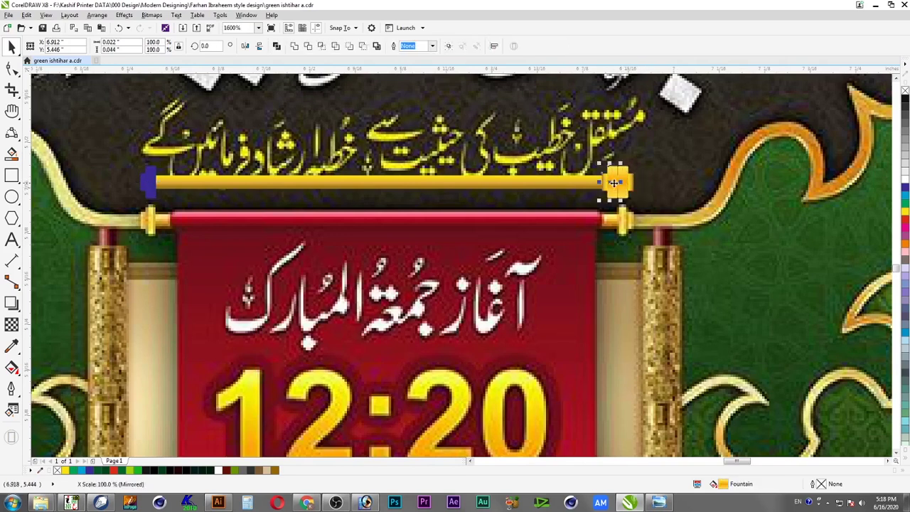
{"action": "key", "text": "ctrl+z"}
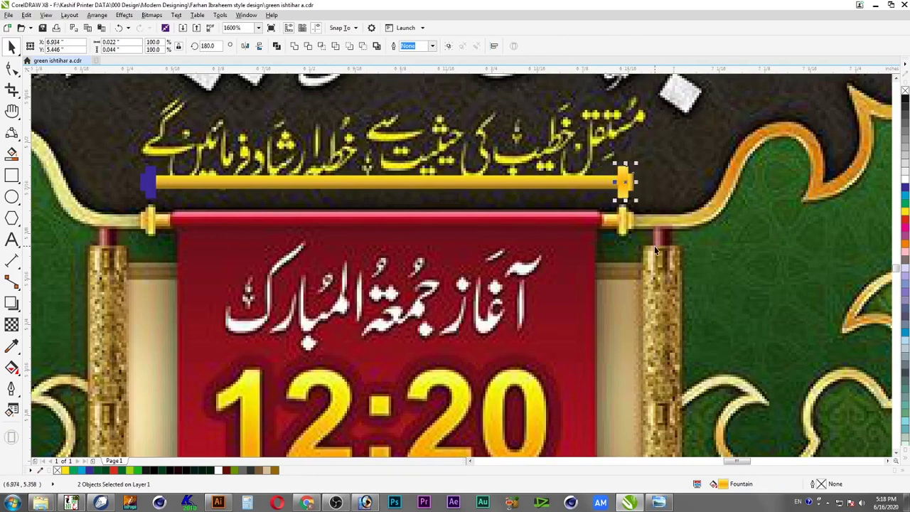
{"action": "left_click_drag", "start_coordinate": [626, 185], "coordinate": [561, 186]}
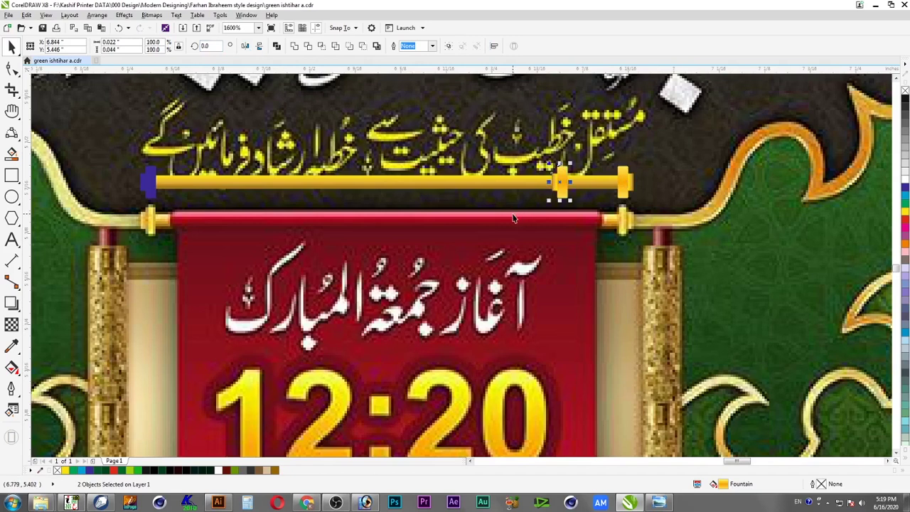
{"action": "key", "text": "ctrl+g"}
{"action": "left_click", "coordinate": [148, 184], "text": "shift"}
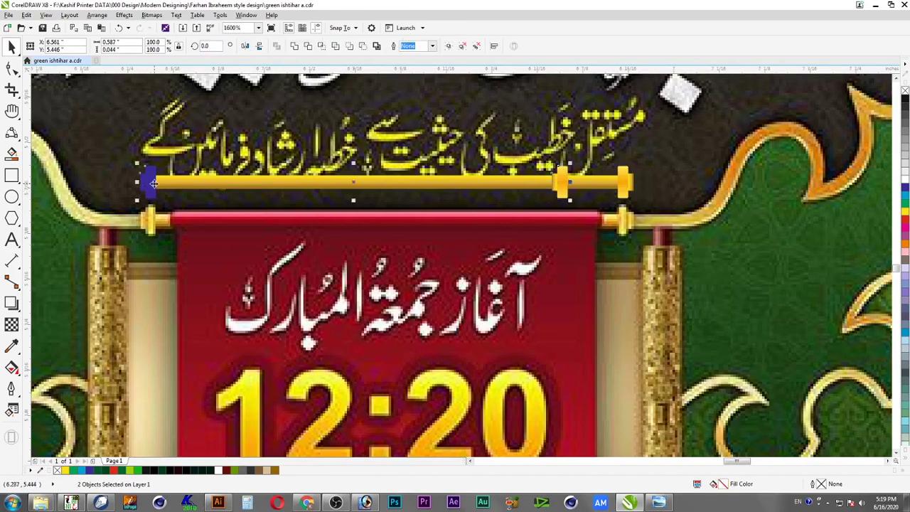
{"action": "key", "text": "l"}
{"action": "key", "text": "ctrl+g"}
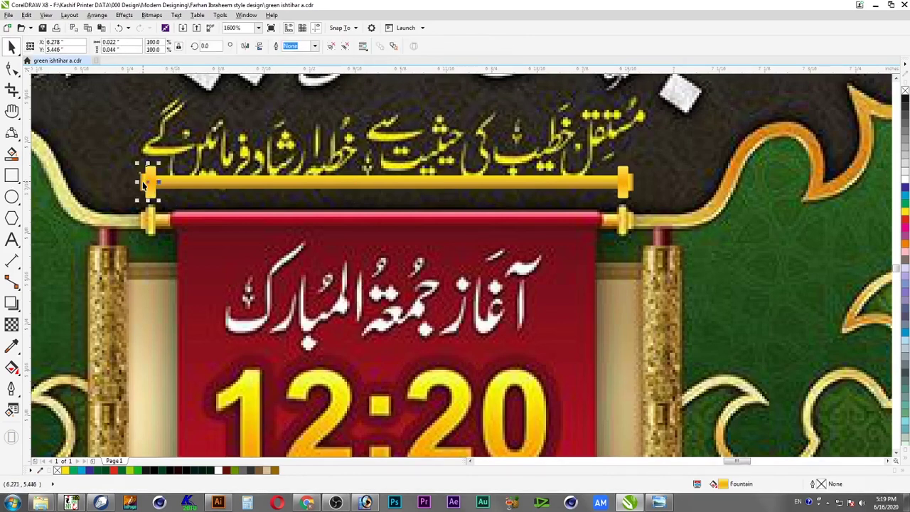
Ungroup the bar parts and regroup the rod with both gold end caps
{"action": "left_click", "coordinate": [201, 186], "text": "shift"}
{"action": "left_click", "coordinate": [627, 180], "text": "shift"}
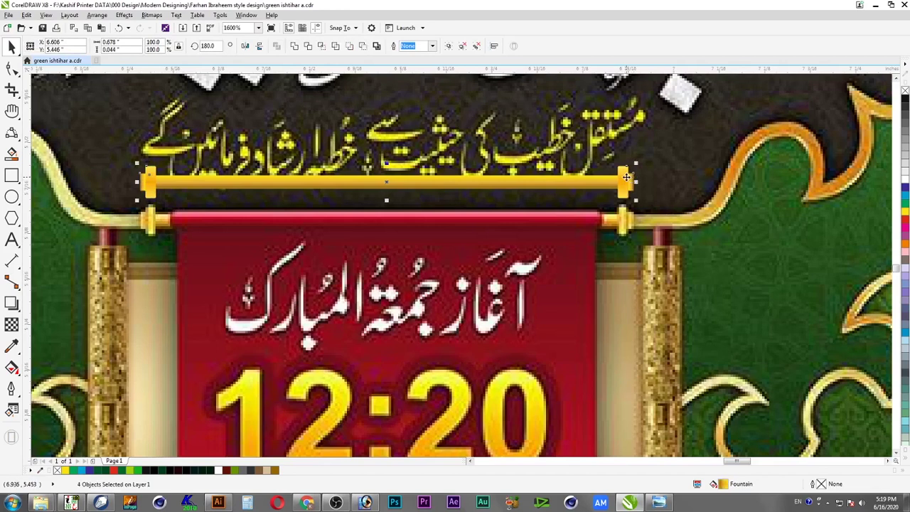
{"action": "right_click", "coordinate": [635, 180]}
{"action": "left_click", "coordinate": [673, 228]}
{"action": "key", "text": "ctrl+g"}
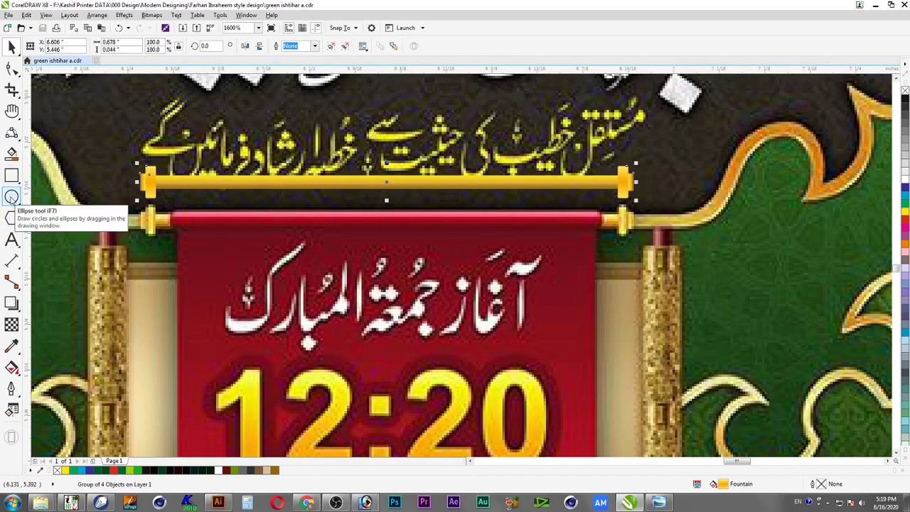
Draw a rectangle over the banner's top-left area and convert it to curves
{"action": "left_click", "coordinate": [12, 175]}
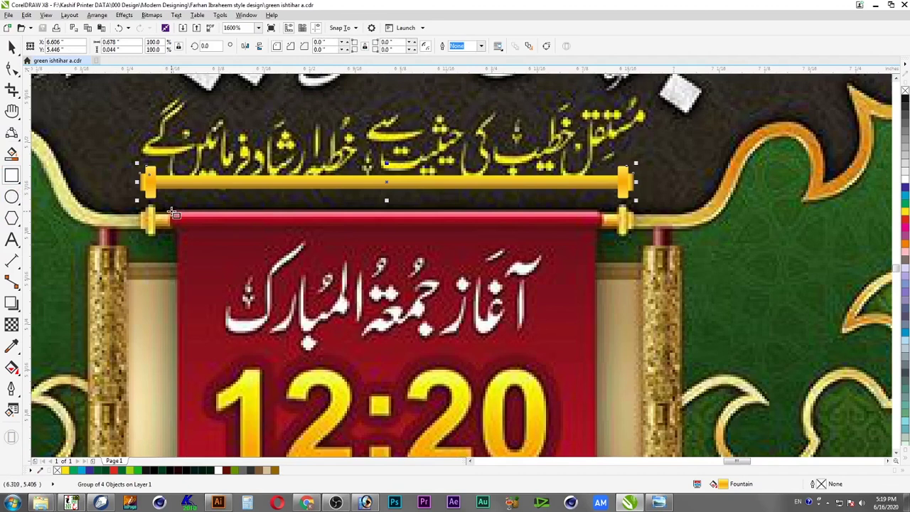
{"action": "left_click_drag", "start_coordinate": [172, 213], "coordinate": [172, 215]}
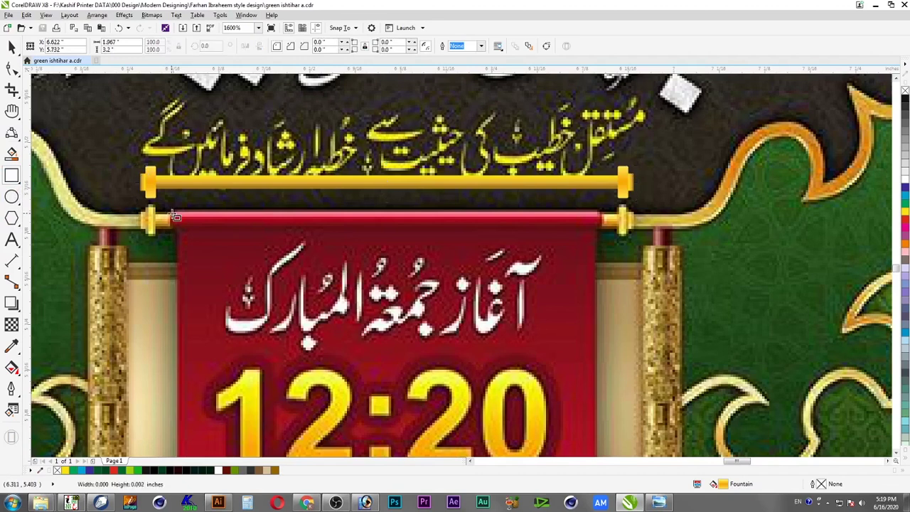
{"action": "left_click_drag", "start_coordinate": [178, 365], "coordinate": [395, 214]}
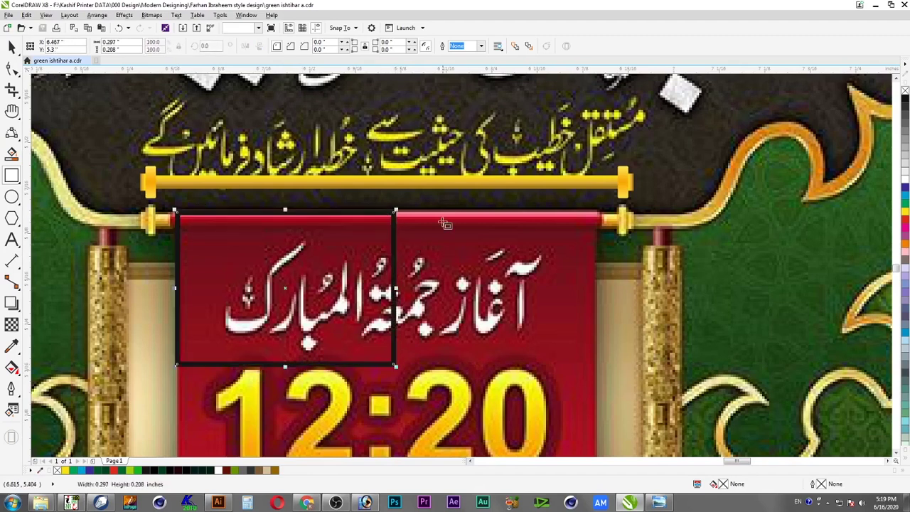
{"action": "scroll", "coordinate": [171, 305], "scroll_direction": "up", "scroll_amount": 3}
{"action": "left_click", "coordinate": [12, 68]}
{"action": "key", "text": "ctrl+q"}
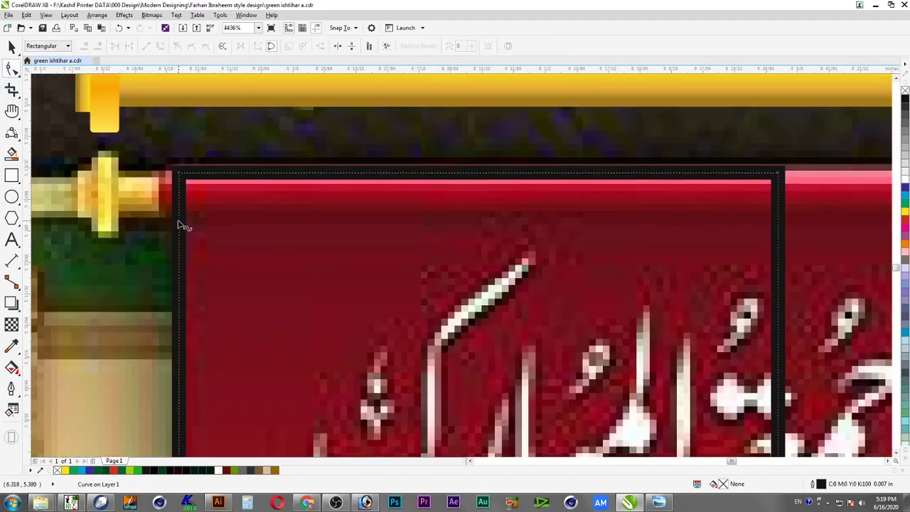
{"action": "key", "text": "ctrl+z"}
{"action": "left_click", "coordinate": [98, 15]}
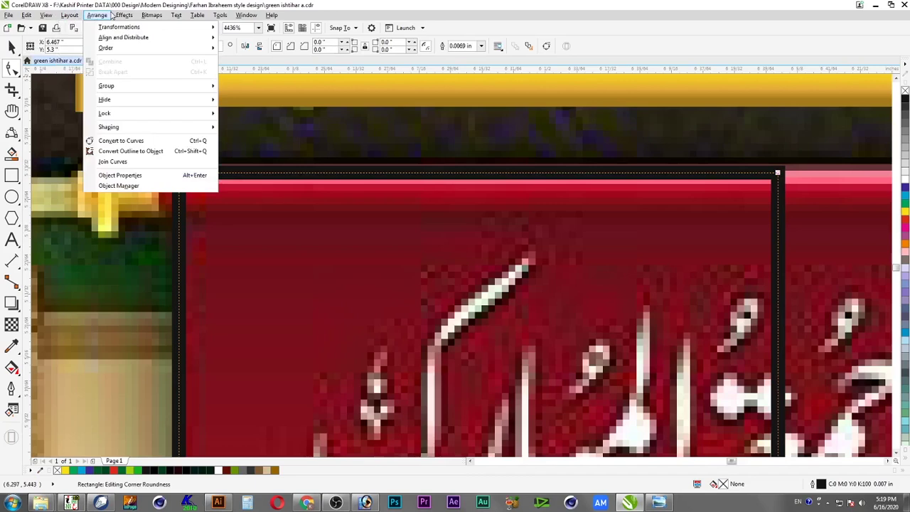
{"action": "left_click", "coordinate": [122, 140]}
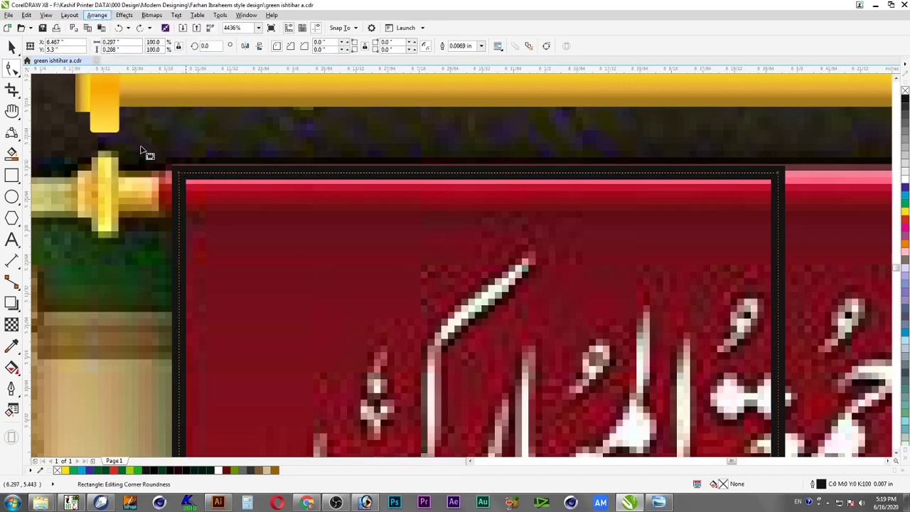
Pull the top-left corner out and add left-edge nodes to bend it into a curl
{"action": "left_click", "coordinate": [180, 226]}
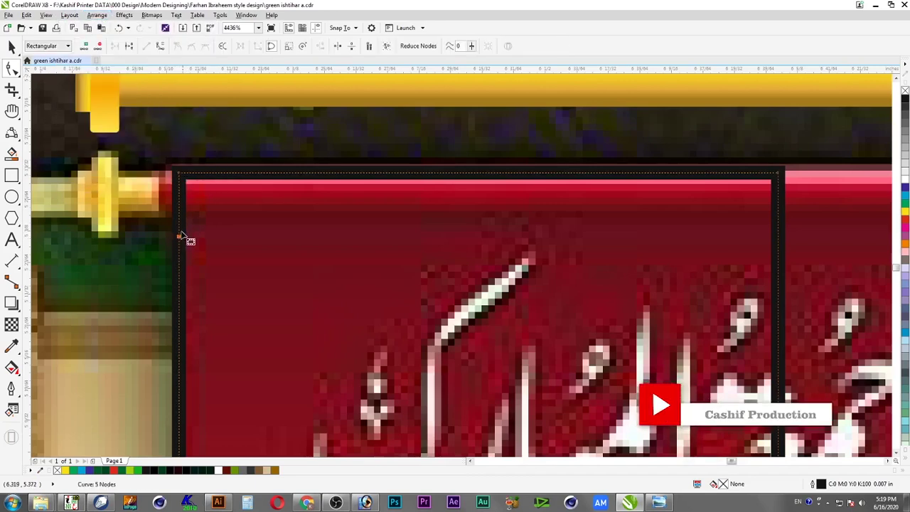
{"action": "left_click_drag", "start_coordinate": [181, 176], "coordinate": [160, 173]}
{"action": "left_click_drag", "start_coordinate": [177, 220], "coordinate": [163, 218]}
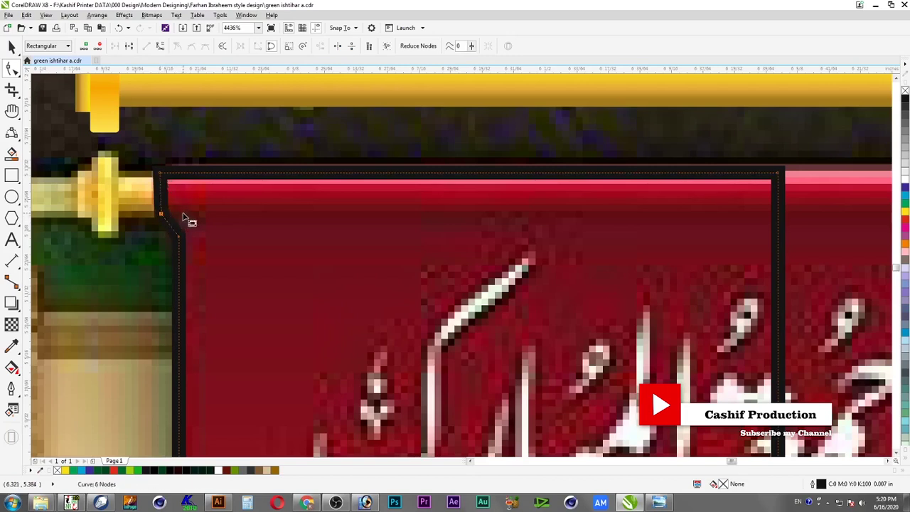
{"action": "double_click", "coordinate": [178, 271]}
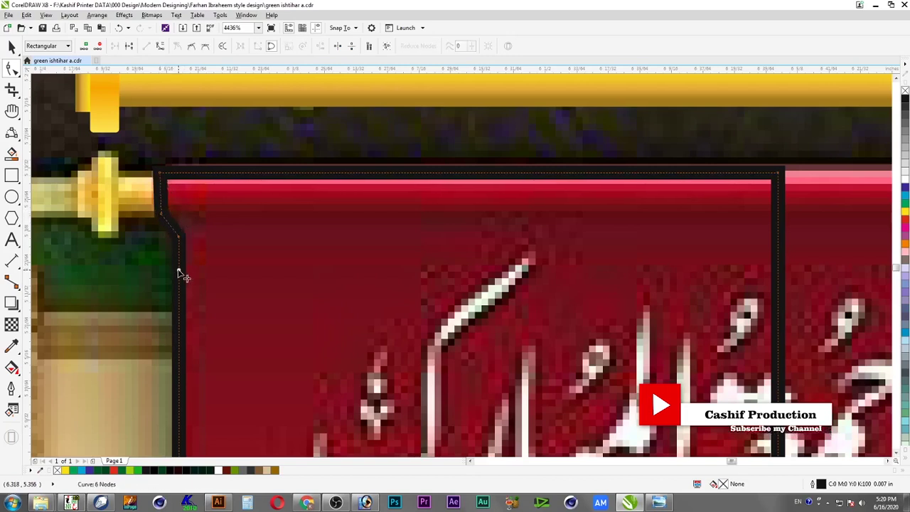
{"action": "double_click", "coordinate": [161, 212]}
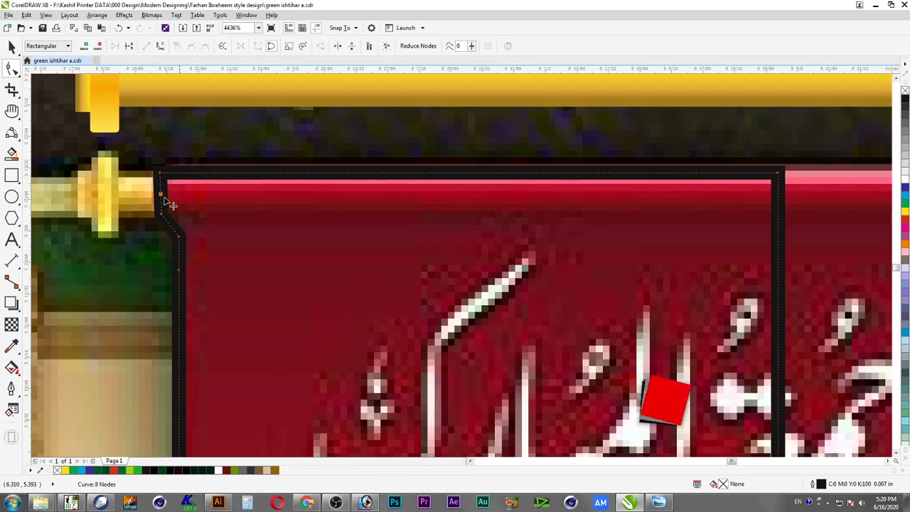
{"action": "key", "text": "space"}
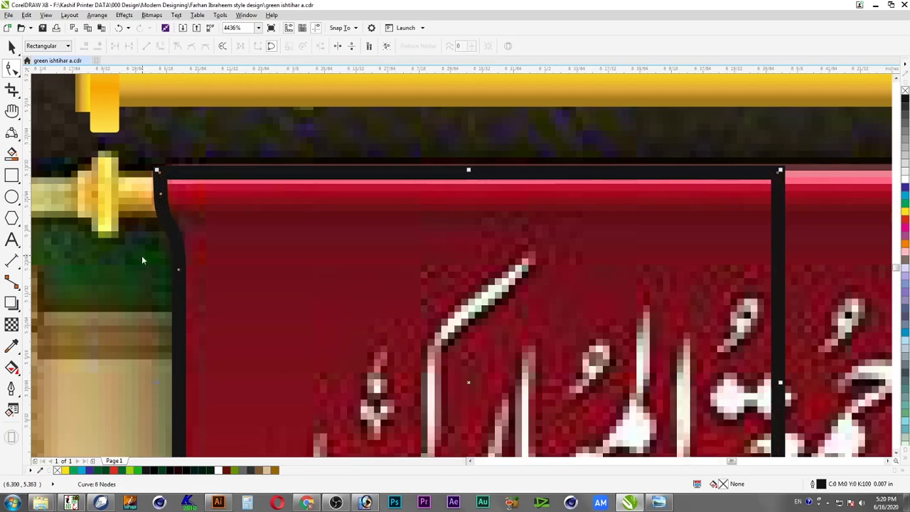
{"action": "key", "text": "Escape"}
{"action": "left_click", "coordinate": [175, 227]}
{"action": "key", "text": "space"}
{"action": "left_click_drag", "start_coordinate": [179, 262], "coordinate": [179, 250]}
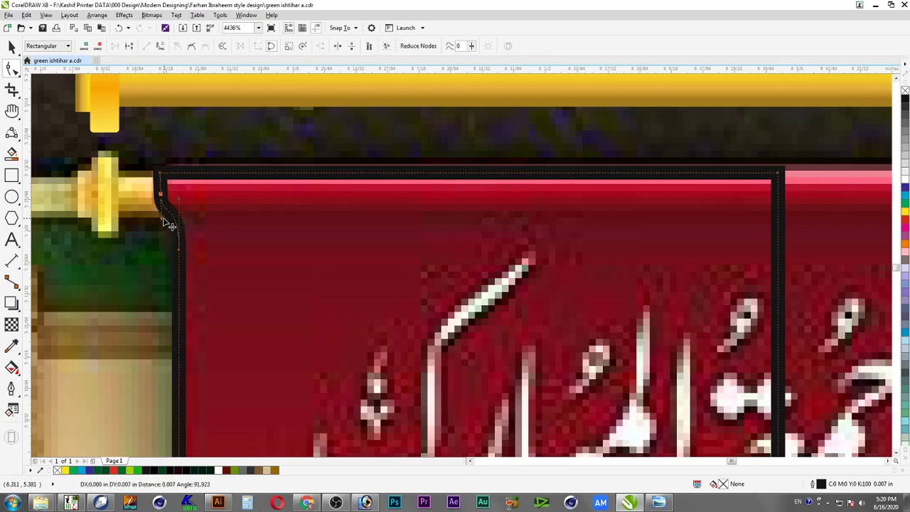
{"action": "key", "text": "space"}
{"action": "key", "text": "Escape"}
{"action": "scroll", "coordinate": [227, 244], "scroll_direction": "down", "scroll_amount": 2}
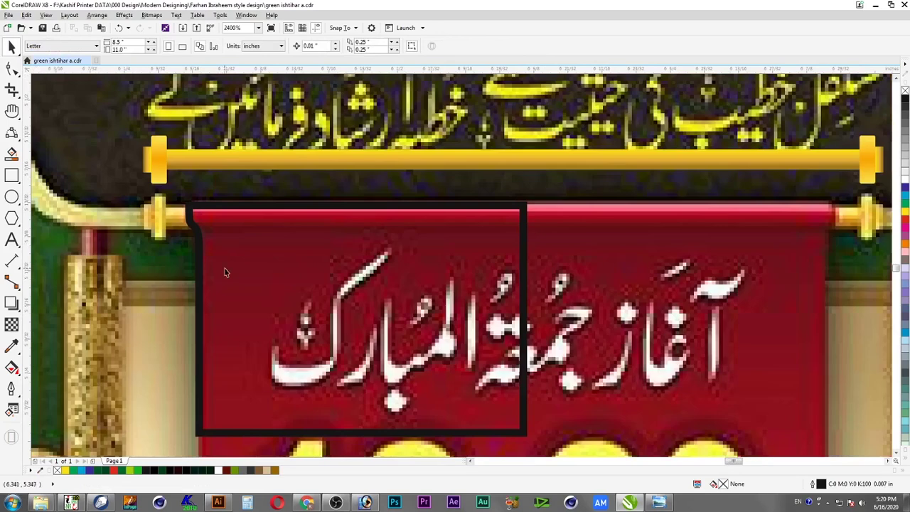
Mirror a copy of the banner half to the right and combine both into one shape
{"action": "left_click", "coordinate": [197, 259]}
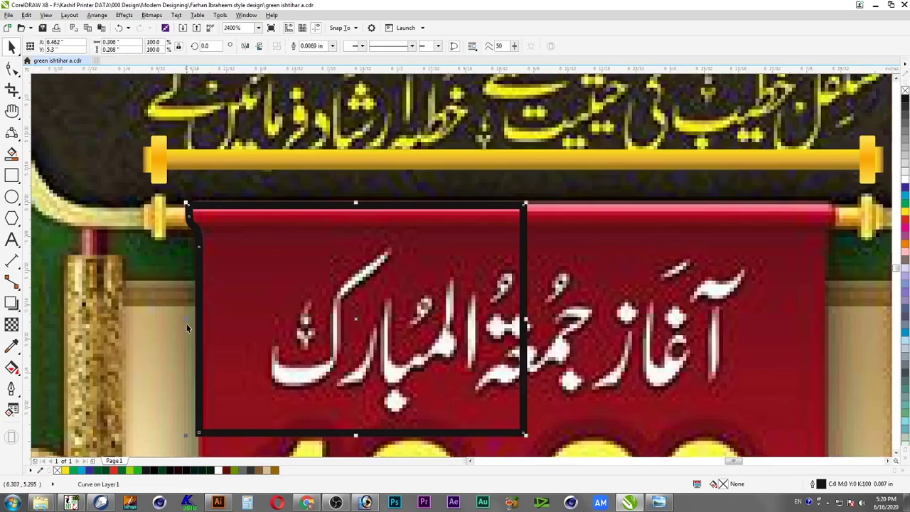
{"action": "left_click_drag", "start_coordinate": [186, 322], "coordinate": [636, 379]}
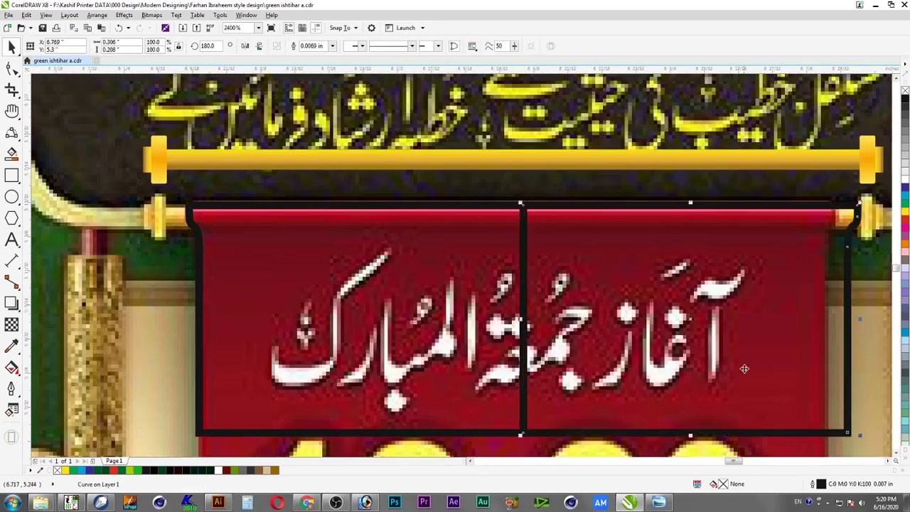
{"action": "left_click_drag", "start_coordinate": [718, 374], "coordinate": [704, 365]}
{"action": "left_click", "coordinate": [507, 329], "text": "shift"}
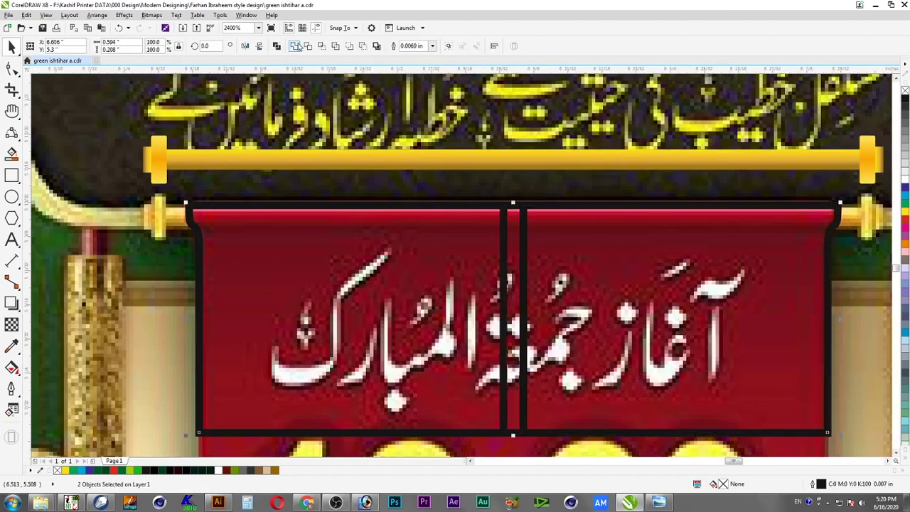
{"action": "key", "text": "ctrl+l"}
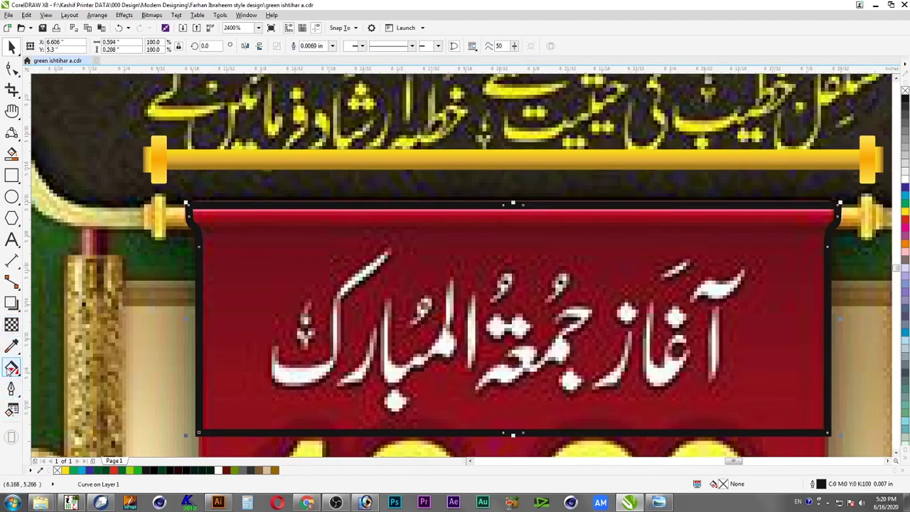
Fill the banner with a top-to-bottom black-to-white gradient and shift it slightly right
{"action": "left_click", "coordinate": [11, 368]}
{"action": "left_click", "coordinate": [64, 367]}
{"action": "left_click_drag", "start_coordinate": [513, 205], "coordinate": [514, 433]}
{"action": "key", "text": "space"}
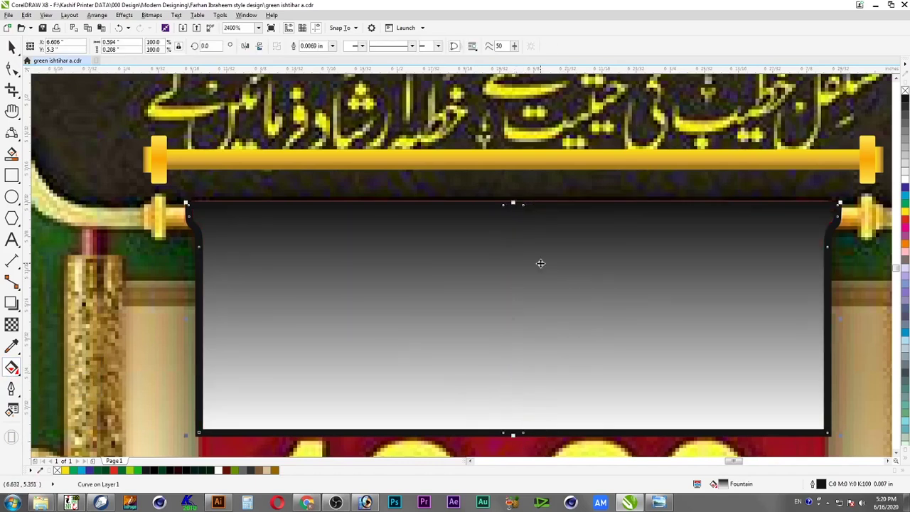
{"action": "key", "text": "space"}
{"action": "key", "text": "space"}
{"action": "left_click_drag", "start_coordinate": [258, 238], "coordinate": [315, 238]}
Remove the banner's black outline
{"action": "left_click_drag", "start_coordinate": [224, 206], "coordinate": [507, 373]}
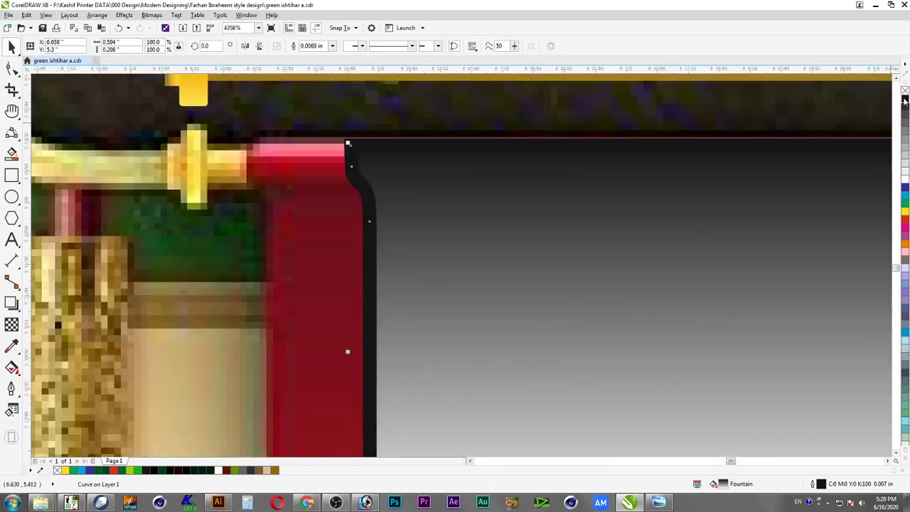
{"action": "right_click", "coordinate": [905, 93]}
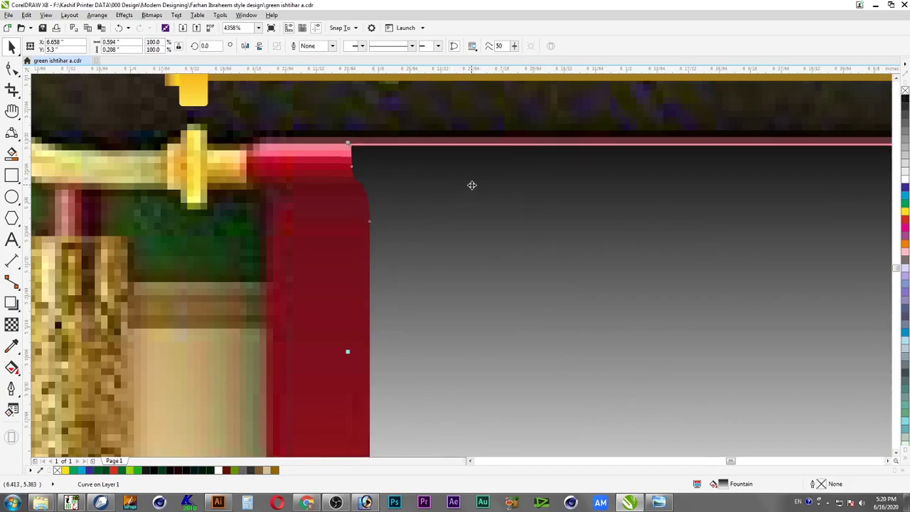
{"action": "scroll", "coordinate": [470, 185], "scroll_direction": "down", "scroll_amount": 2}
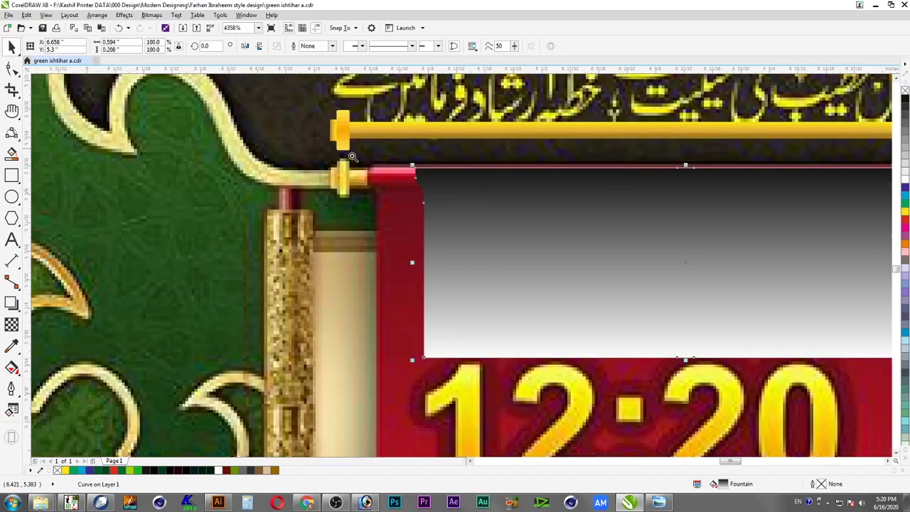
{"action": "scroll", "coordinate": [351, 156], "scroll_direction": "right", "scroll_amount": 3}
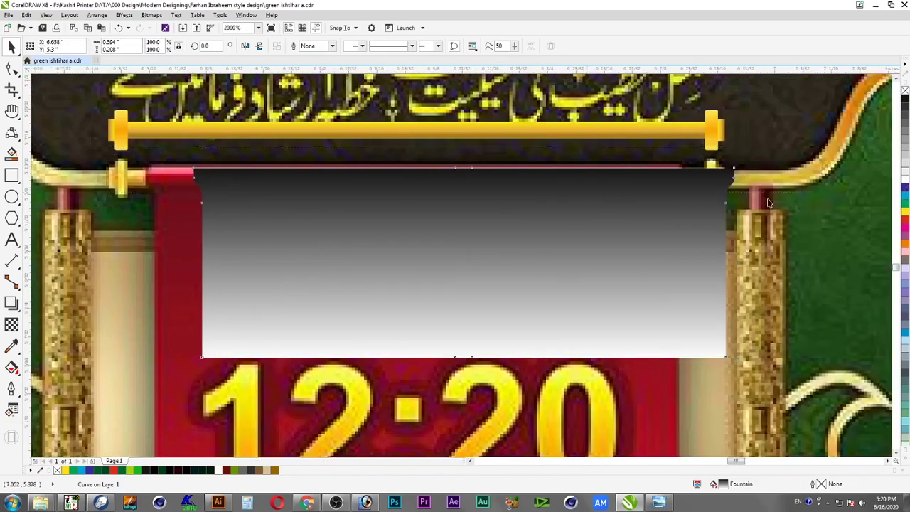
{"action": "scroll", "coordinate": [768, 203], "scroll_direction": "up", "scroll_amount": 1}
{"action": "key", "text": "F10"}
Drag the banner's top-edge nodes up so the edge meets the gold rod
{"action": "left_click_drag", "start_coordinate": [124, 232], "coordinate": [798, 271]}
{"action": "key", "text": "F2"}
{"action": "left_click_drag", "start_coordinate": [817, 240], "coordinate": [621, 303]}
{"action": "left_click_drag", "start_coordinate": [769, 224], "coordinate": [769, 210]}
{"action": "scroll", "coordinate": [768, 255], "scroll_direction": "down", "scroll_amount": 1}
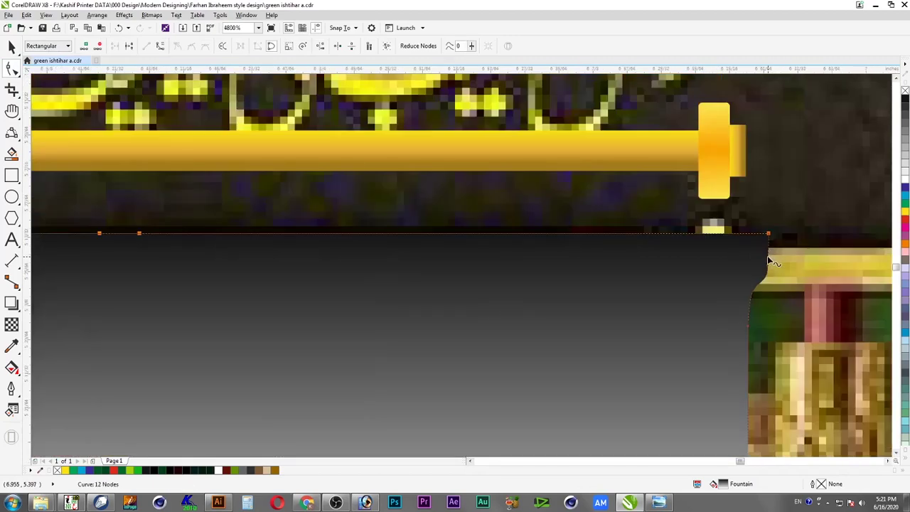
{"action": "scroll", "coordinate": [709, 301], "scroll_direction": "down", "scroll_amount": 2}
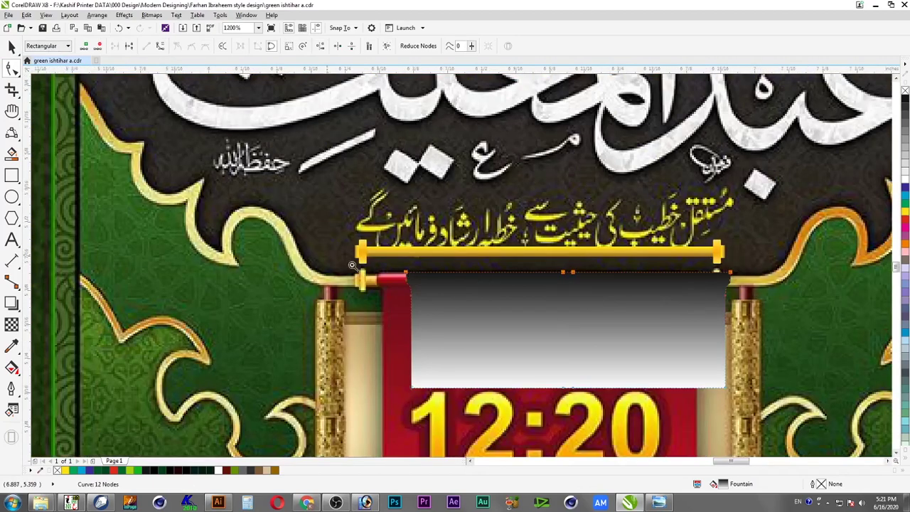
{"action": "scroll", "coordinate": [508, 372], "scroll_direction": "up", "scroll_amount": 1}
{"action": "key", "text": "space"}
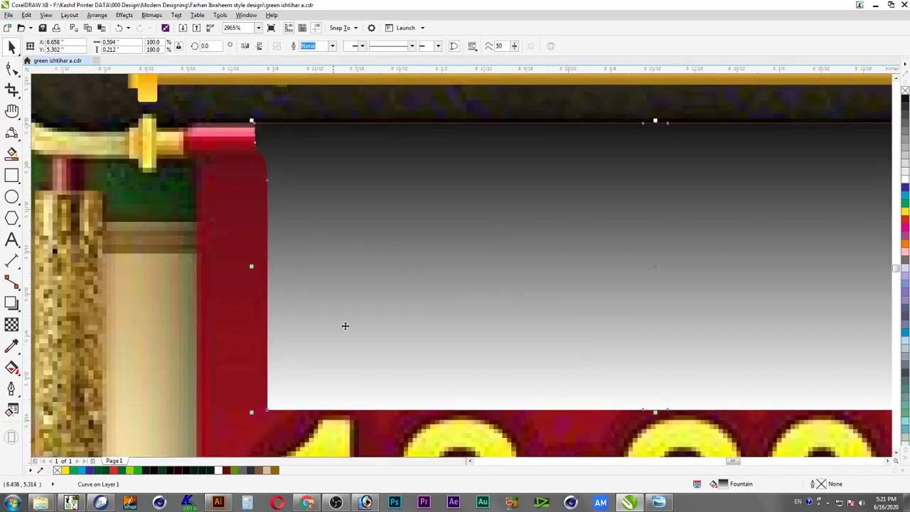
{"action": "key", "text": "space"}
{"action": "left_click_drag", "start_coordinate": [316, 407], "coordinate": [311, 147]}
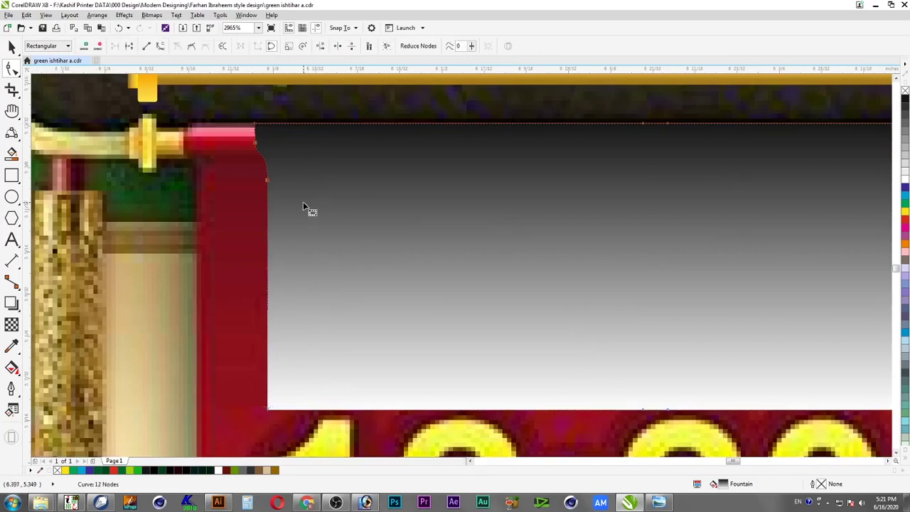
Redraw the banner gradient running bottom to top and select its top colour stop
{"action": "left_click", "coordinate": [11, 367]}
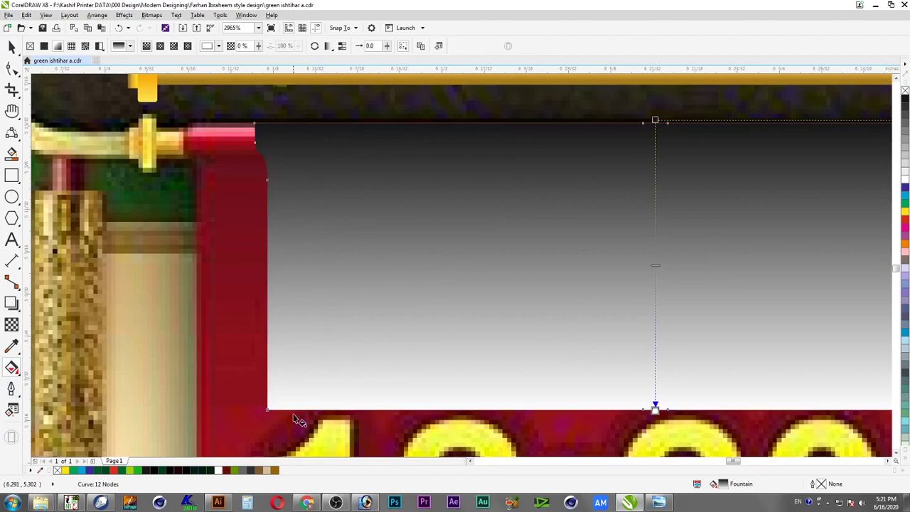
{"action": "left_click_drag", "start_coordinate": [295, 407], "coordinate": [299, 120]}
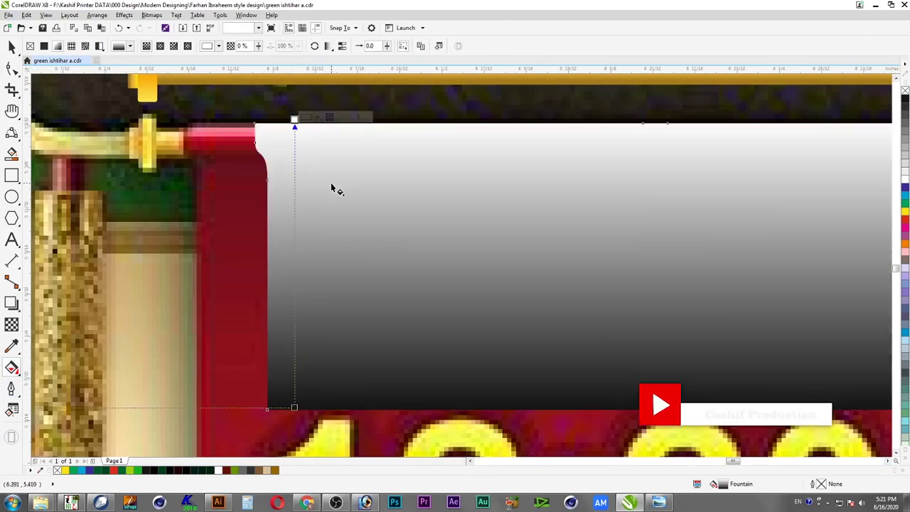
{"action": "key", "text": "F2"}
{"action": "left_click_drag", "start_coordinate": [359, 100], "coordinate": [141, 285]}
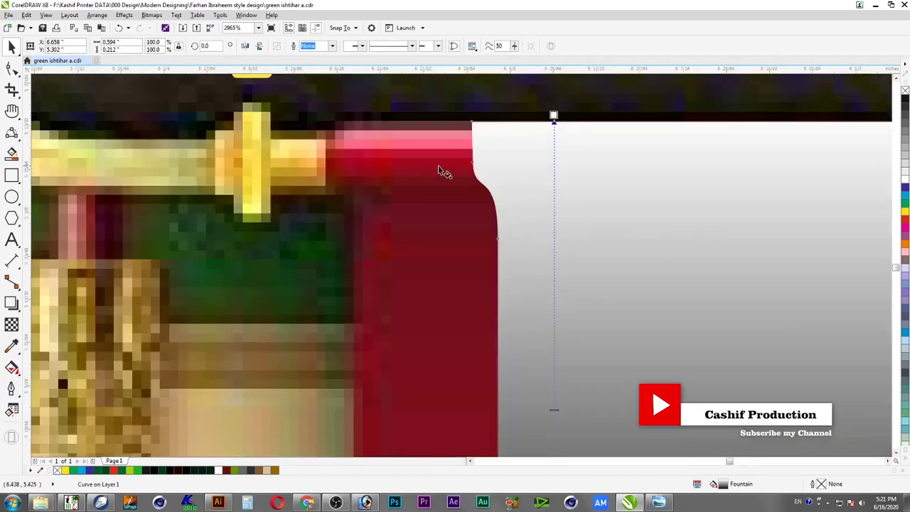
{"action": "left_click", "coordinate": [554, 115]}
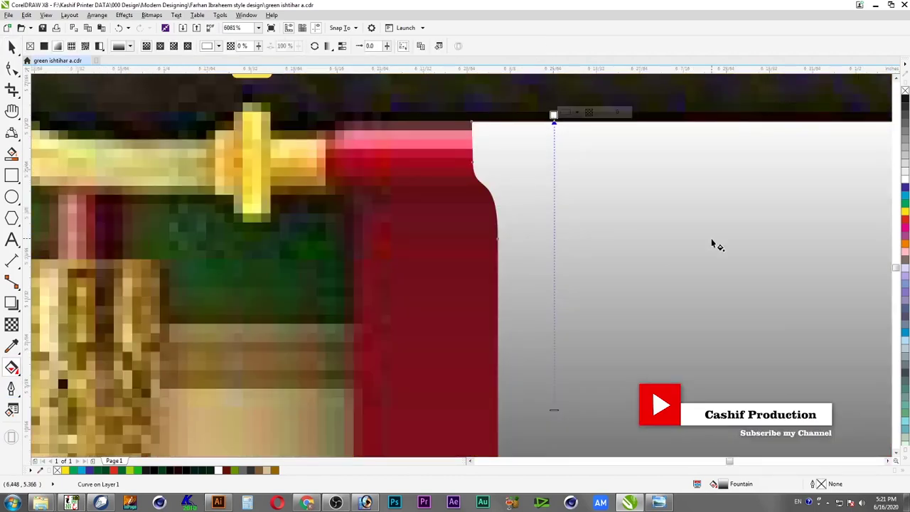
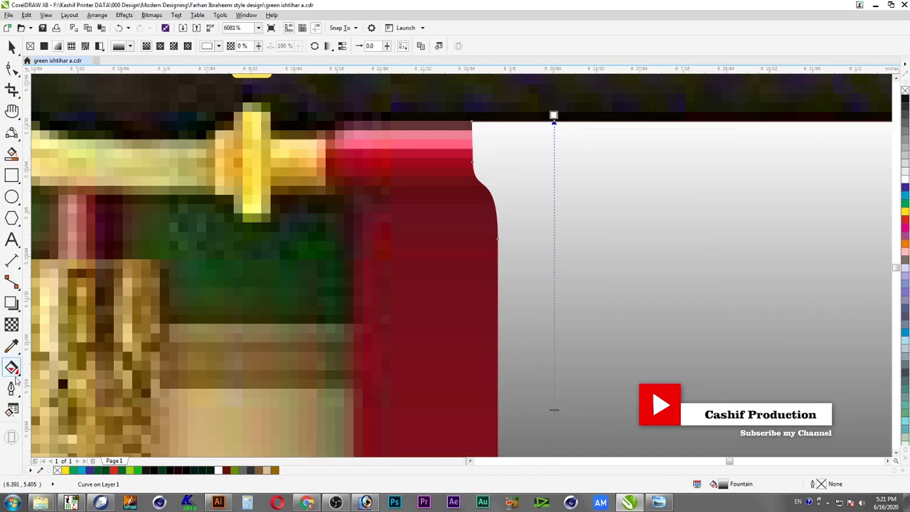
Add a colour stop near the top of the banner gradient and make it crimson
{"action": "double_click", "coordinate": [554, 128]}
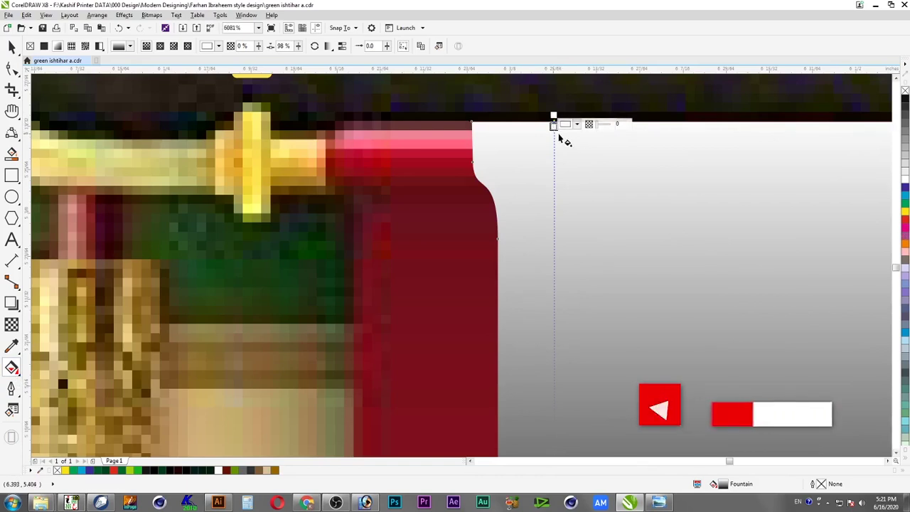
{"action": "left_click", "coordinate": [554, 132]}
{"action": "left_click_drag", "start_coordinate": [554, 119], "coordinate": [555, 125]}
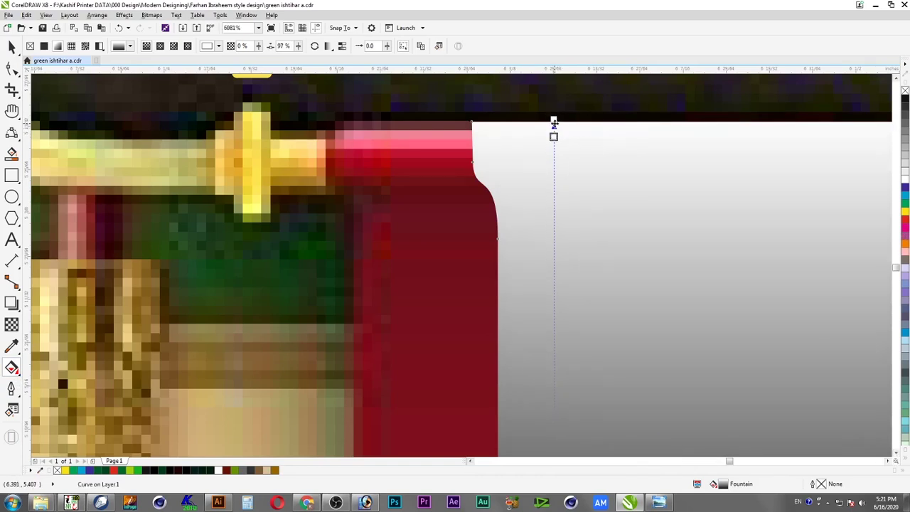
{"action": "double_click", "coordinate": [555, 135]}
{"action": "double_click", "coordinate": [555, 131]}
{"action": "mouse_move", "coordinate": [555, 130]}
{"action": "left_mouse_down"}
{"action": "mouse_move", "coordinate": [555, 150]}
{"action": "mouse_move", "coordinate": [554, 133]}
{"action": "left_mouse_up"}
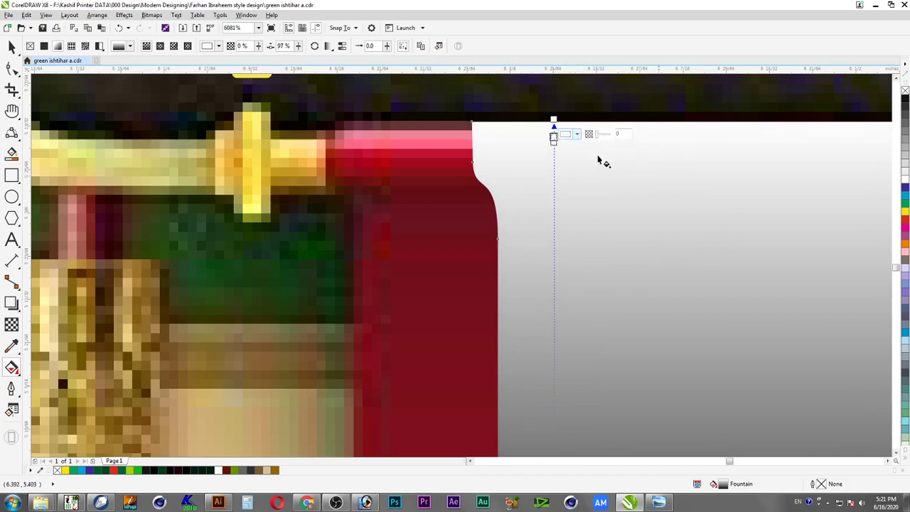
{"action": "left_click", "coordinate": [906, 225]}
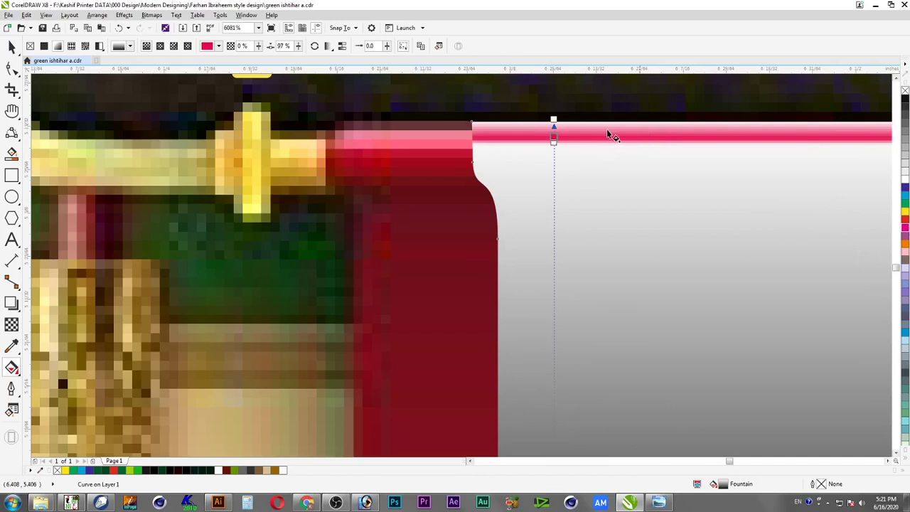
Make the top stop red, raise the crimson stop, and recolour the white stops below crimson and red
{"action": "left_click", "coordinate": [554, 118]}
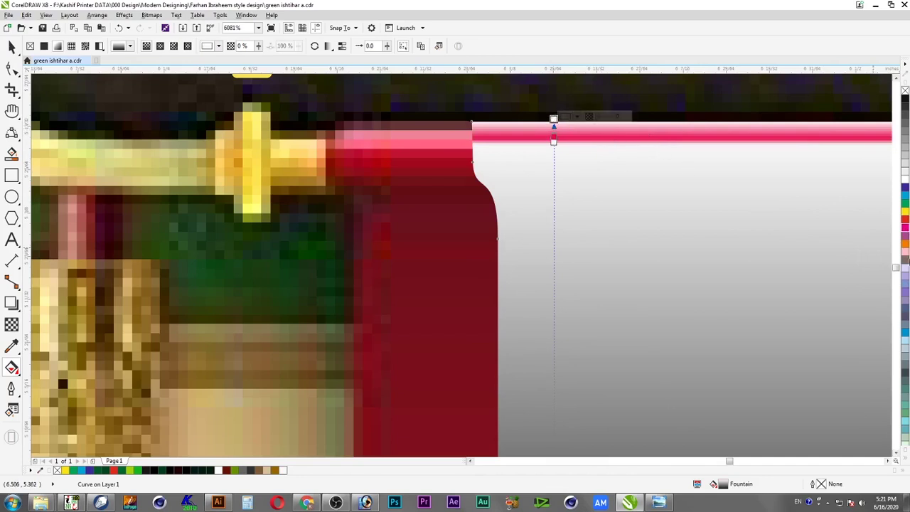
{"action": "left_click", "coordinate": [905, 225]}
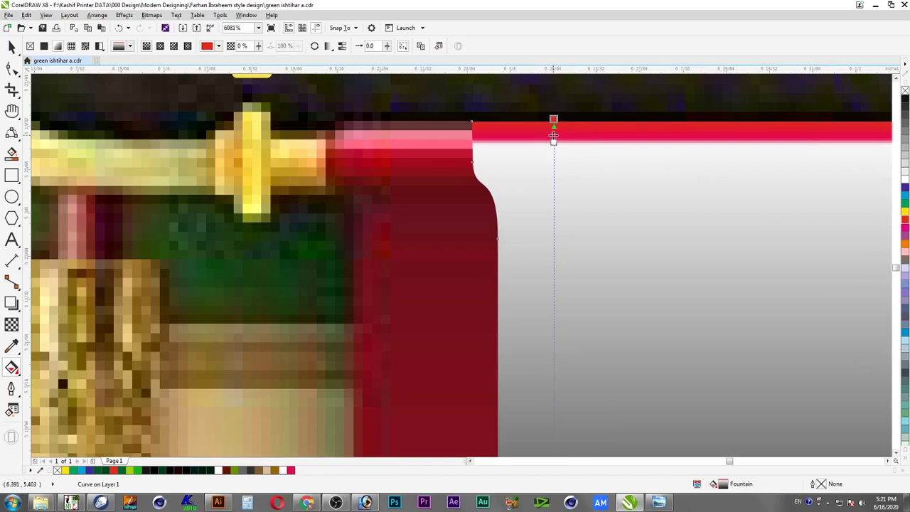
{"action": "left_click_drag", "start_coordinate": [554, 135], "coordinate": [554, 122]}
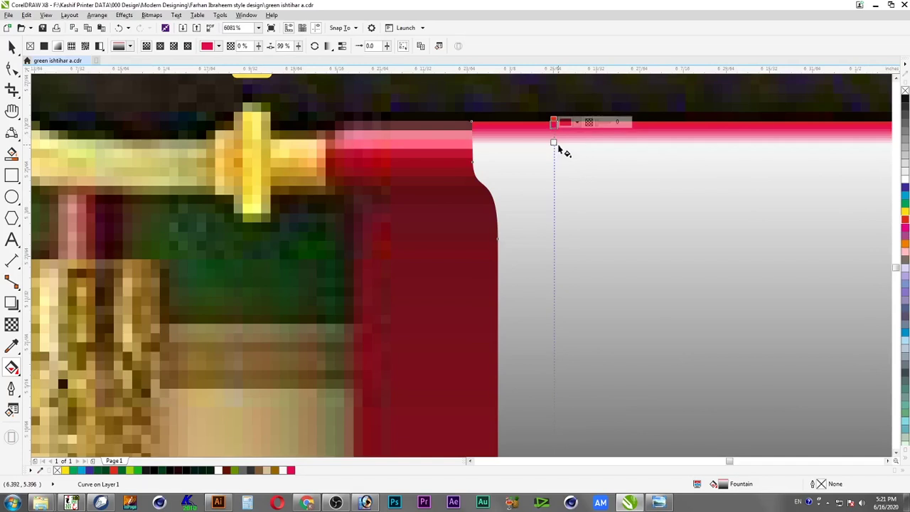
{"action": "left_click", "coordinate": [554, 141]}
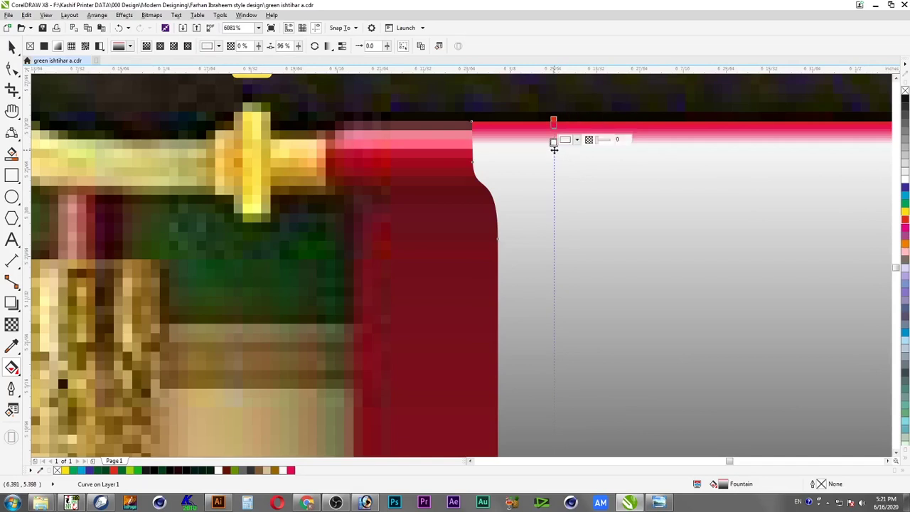
{"action": "left_click", "coordinate": [906, 227]}
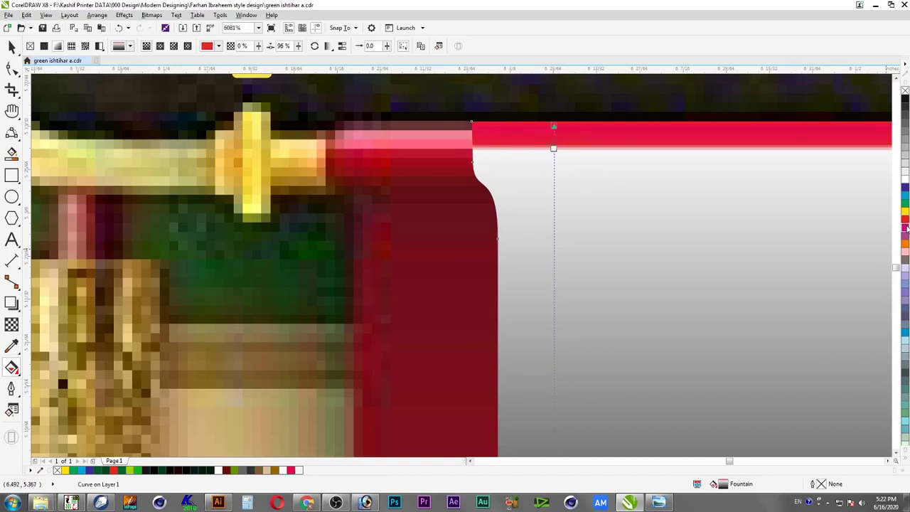
{"action": "left_click", "coordinate": [555, 147]}
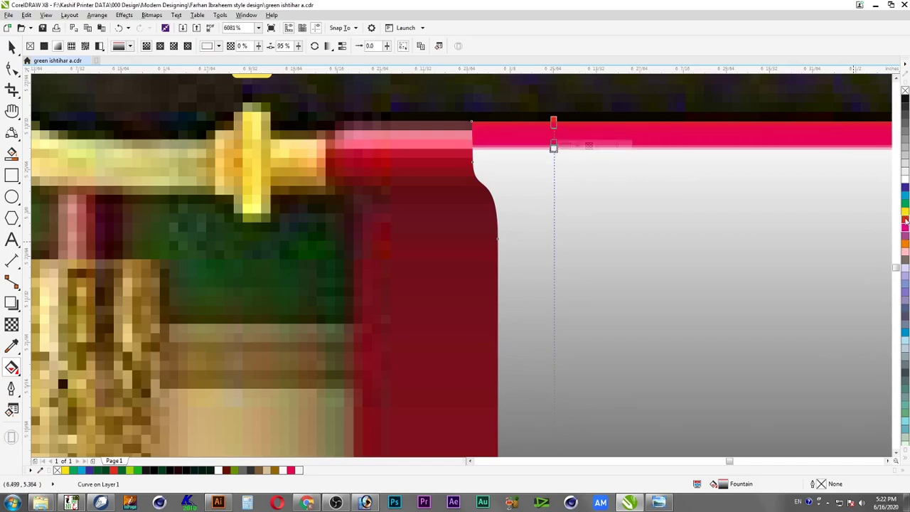
{"action": "left_click", "coordinate": [906, 221]}
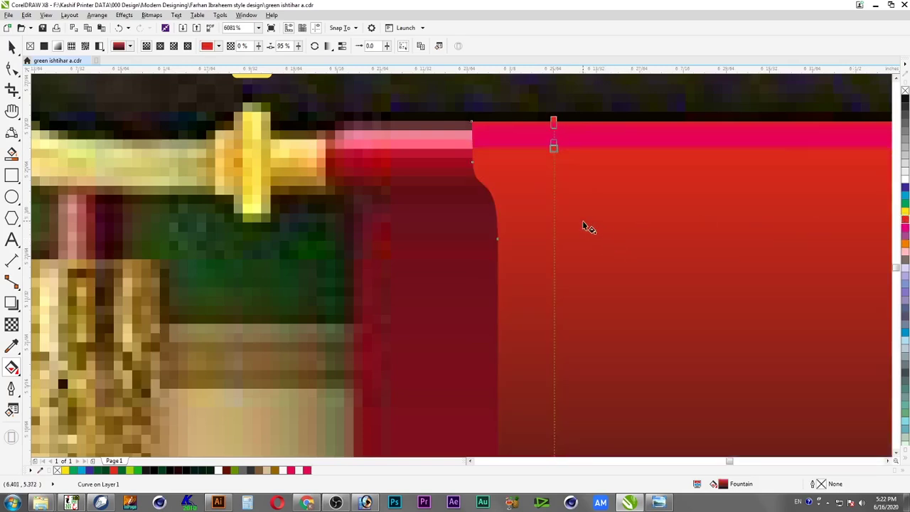
Add two lower gradient stops and set the upper one to a darker red
{"action": "double_click", "coordinate": [555, 174]}
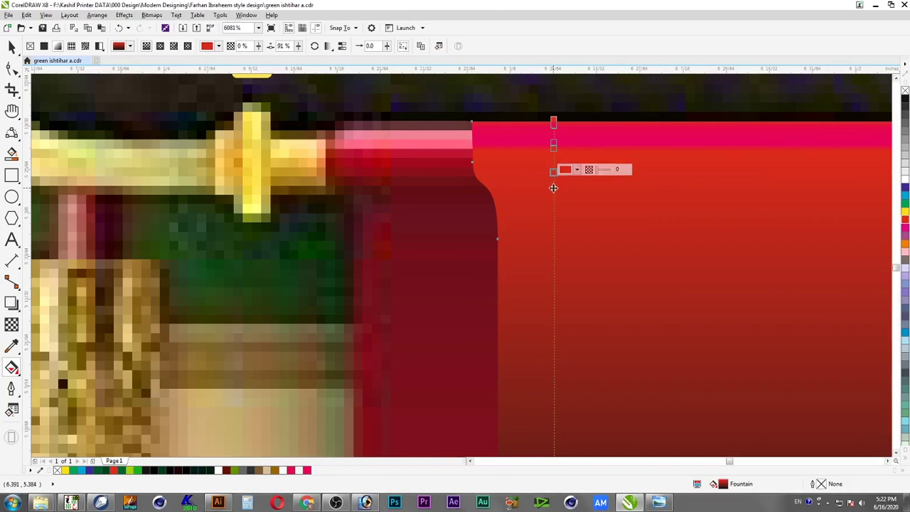
{"action": "double_click", "coordinate": [554, 188]}
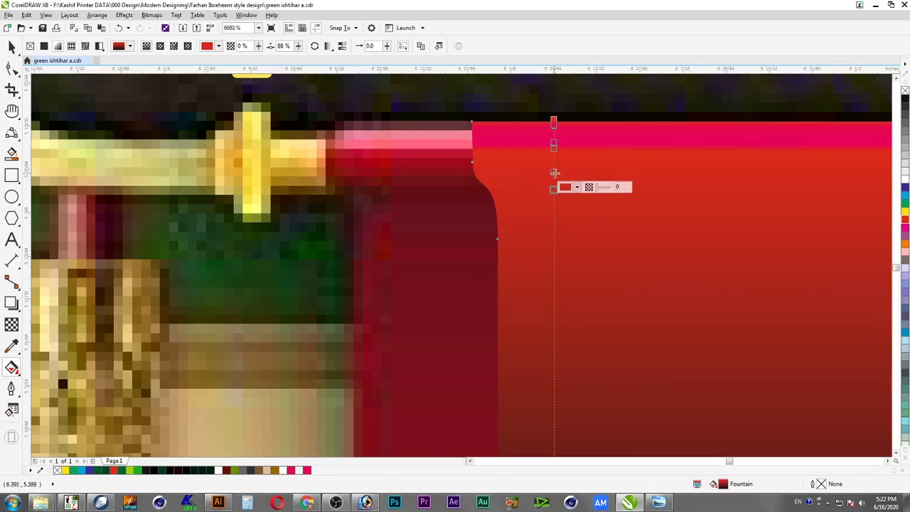
{"action": "left_click", "coordinate": [554, 172]}
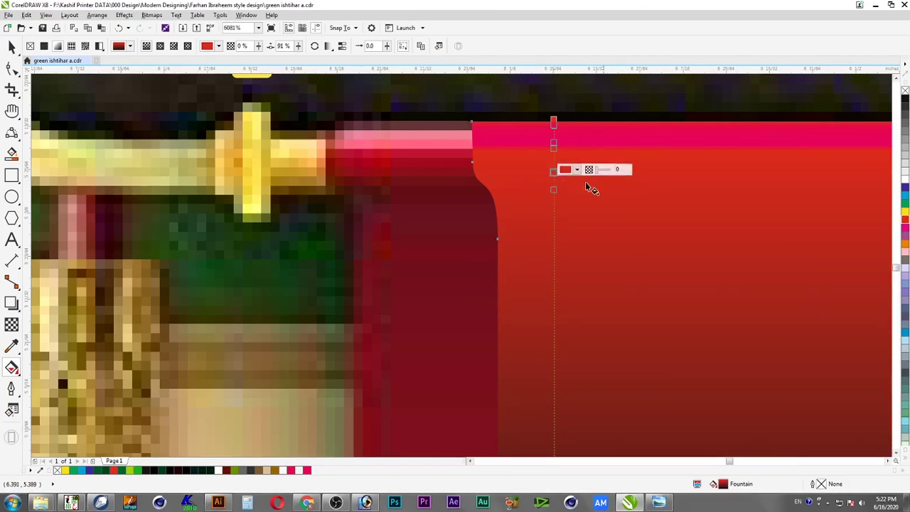
{"action": "left_click", "coordinate": [905, 224]}
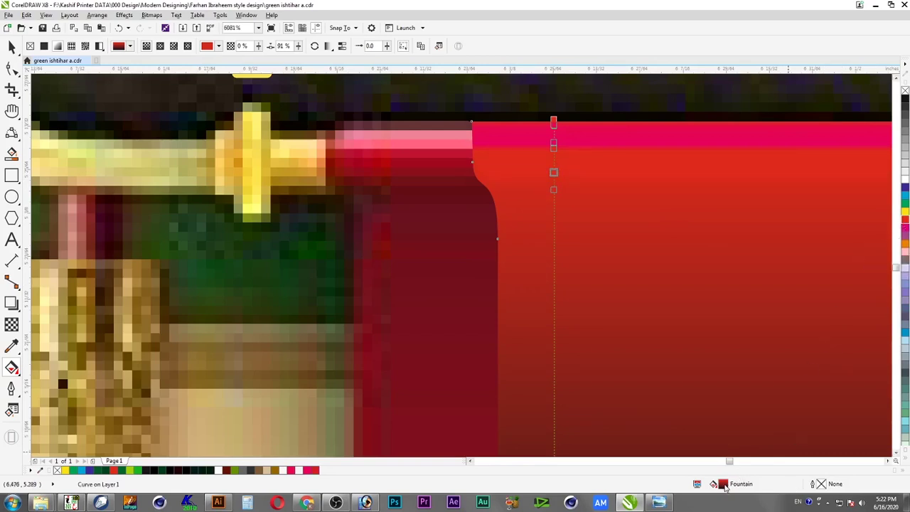
{"action": "left_click", "coordinate": [554, 173]}
{"action": "left_click", "coordinate": [577, 171]}
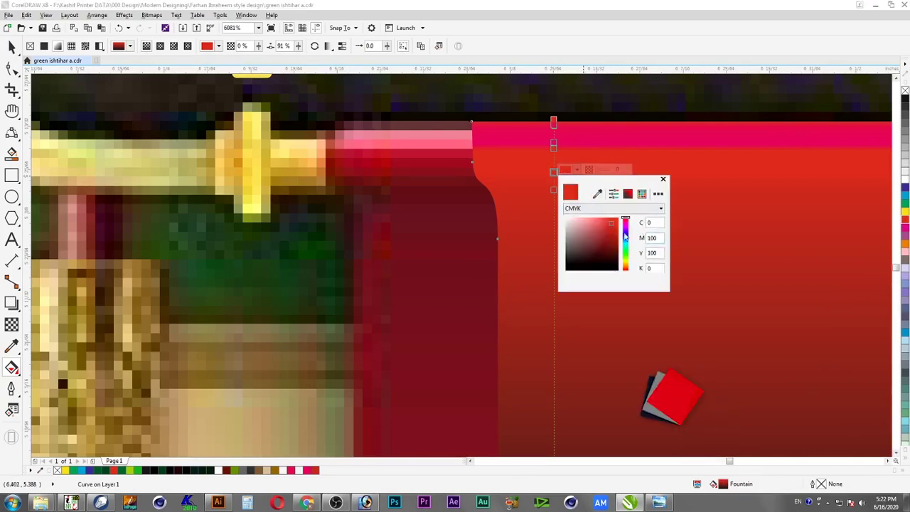
{"action": "left_click", "coordinate": [618, 238]}
{"action": "left_click_drag", "start_coordinate": [623, 239], "coordinate": [623, 242]}
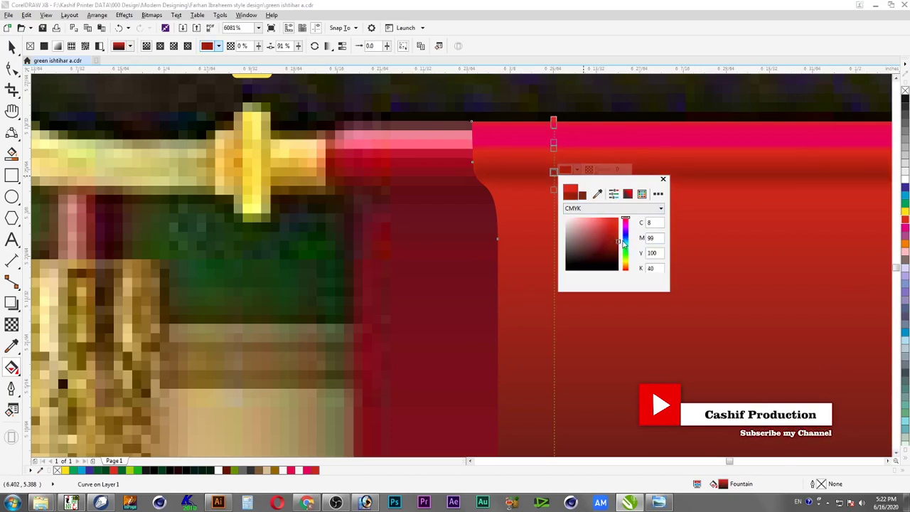
Lighten the pink stop and the top band toward white to form a highlight
{"action": "left_click", "coordinate": [556, 145]}
{"action": "left_click", "coordinate": [554, 143]}
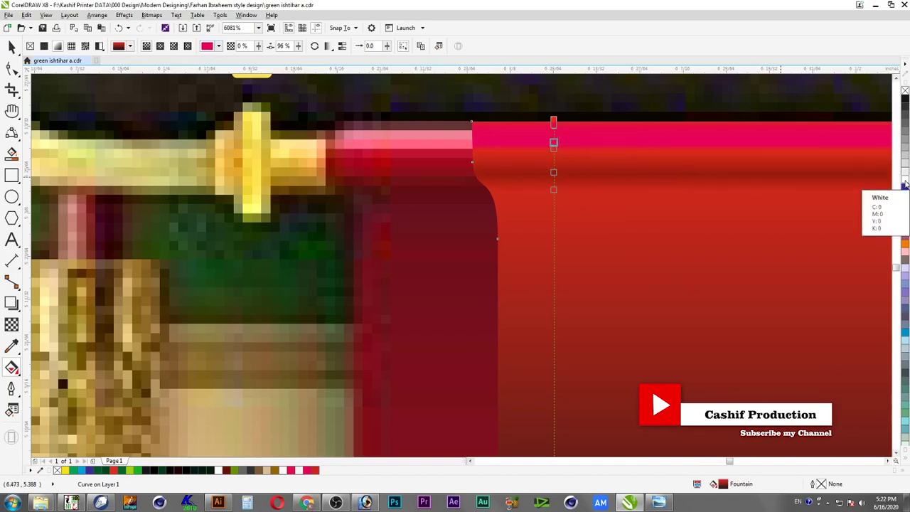
{"action": "left_click", "coordinate": [906, 183], "text": "ctrl"}
{"action": "left_click", "coordinate": [905, 183], "text": "ctrl"}
{"action": "left_click", "coordinate": [906, 183], "text": "ctrl"}
{"action": "left_click", "coordinate": [906, 183], "text": "ctrl"}
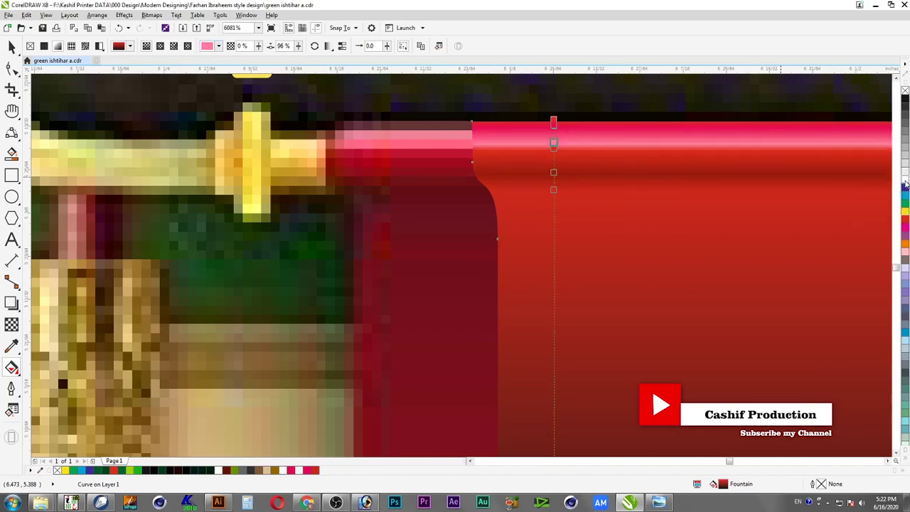
{"action": "left_click", "coordinate": [554, 123]}
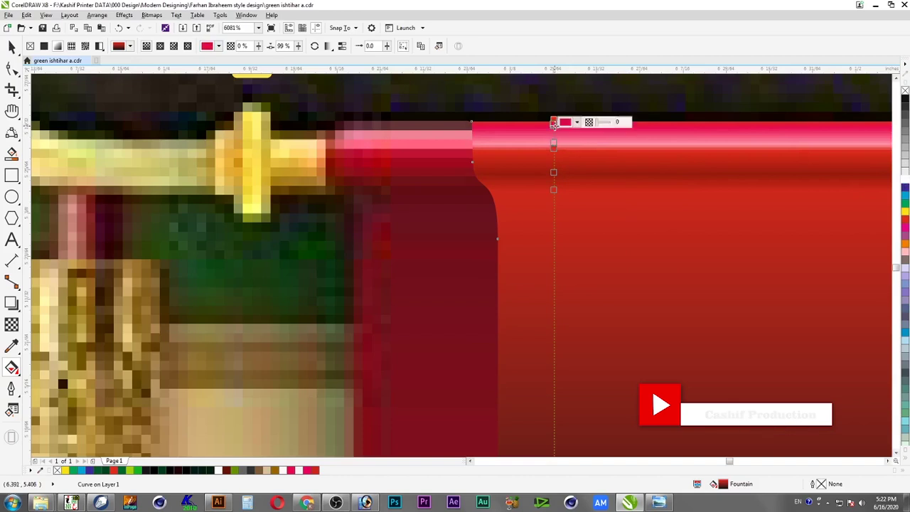
{"action": "left_click", "coordinate": [906, 183], "text": "ctrl"}
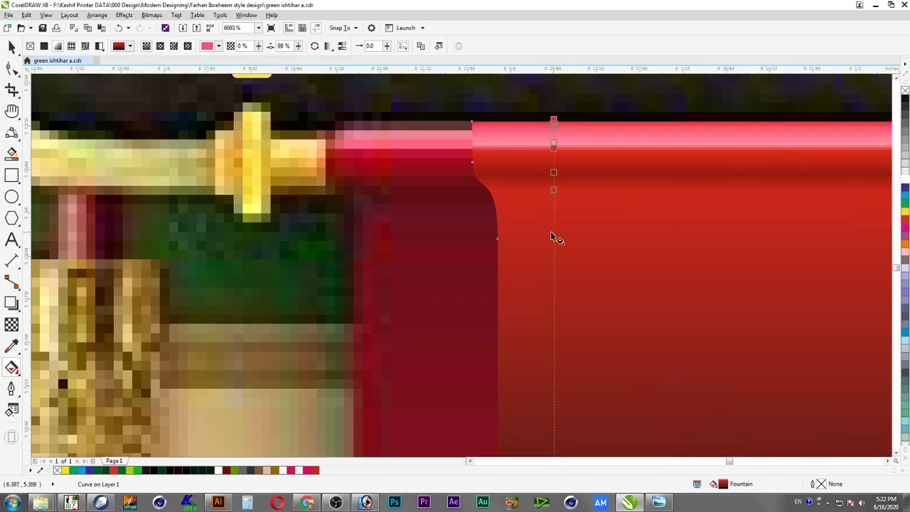
Add a stop below the highlight and move two lower stops down to shift the dark band
{"action": "double_click", "coordinate": [553, 154]}
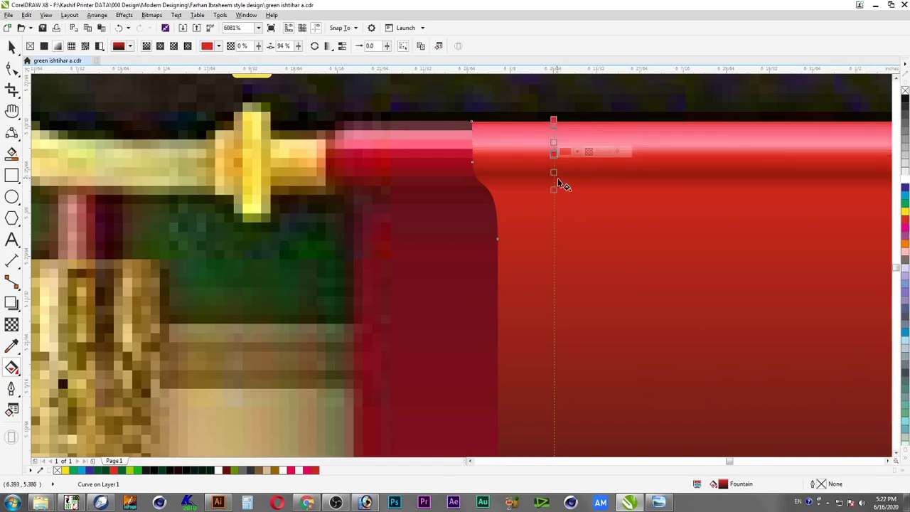
{"action": "left_click_drag", "start_coordinate": [555, 190], "coordinate": [554, 182]}
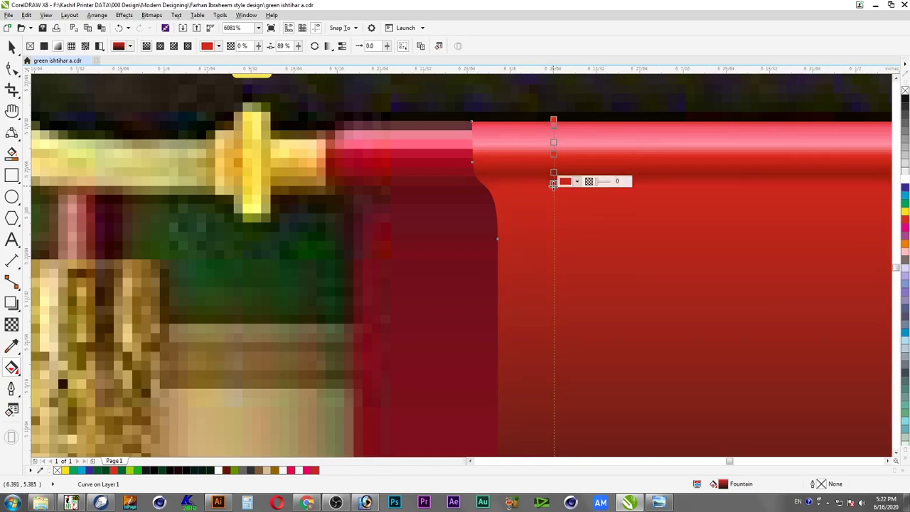
{"action": "left_click", "coordinate": [554, 188]}
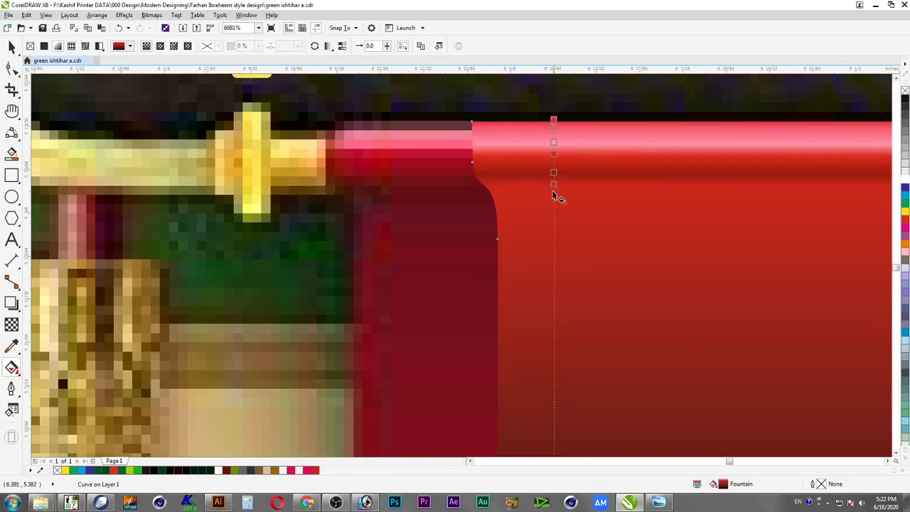
{"action": "left_click", "coordinate": [555, 171]}
{"action": "left_click", "coordinate": [555, 166]}
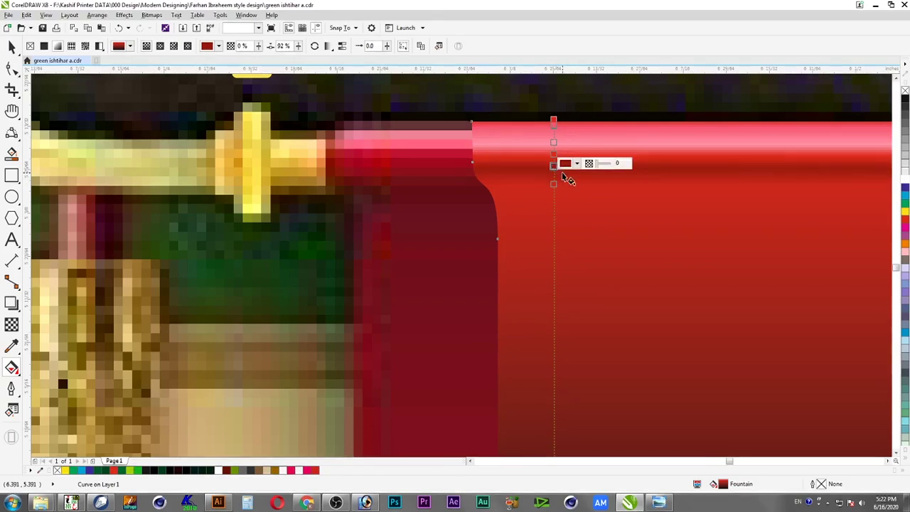
{"action": "left_click", "coordinate": [555, 186], "text": "shift"}
{"action": "left_click_drag", "start_coordinate": [555, 187], "coordinate": [554, 192]}
{"action": "left_click", "coordinate": [544, 211]}
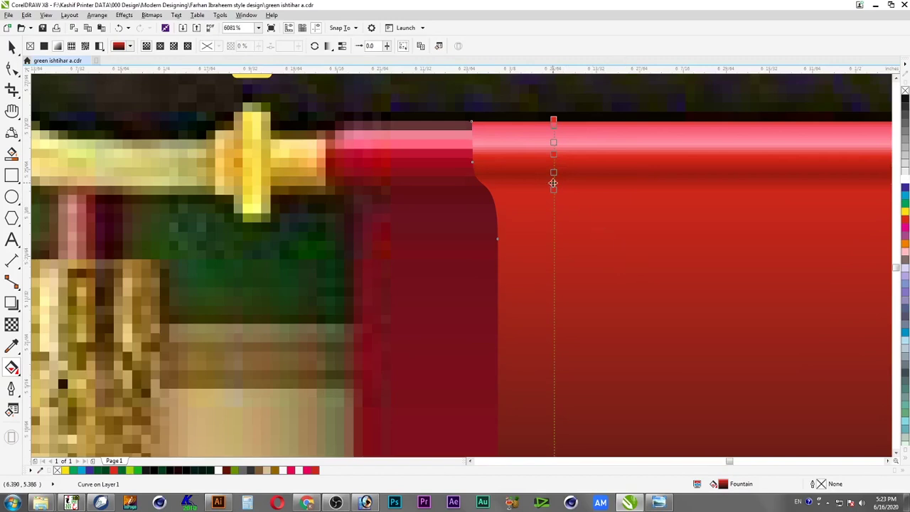
Add another low gradient stop and darken the middle stop to maroon
{"action": "double_click", "coordinate": [554, 194]}
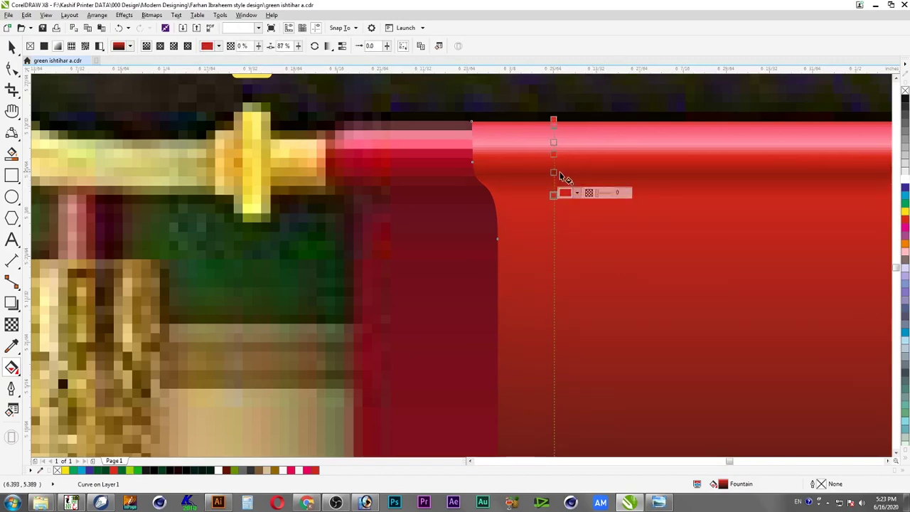
{"action": "left_click", "coordinate": [554, 173]}
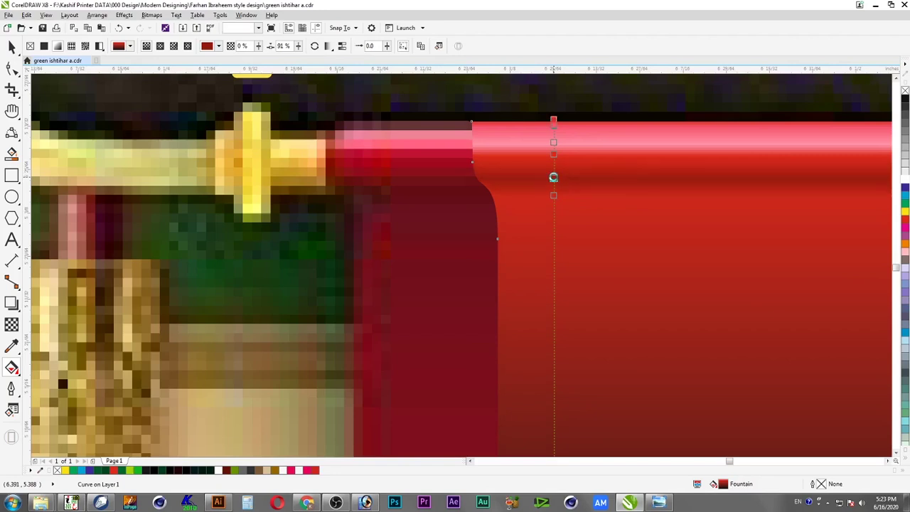
{"action": "left_click", "coordinate": [554, 177]}
{"action": "left_click", "coordinate": [554, 195]}
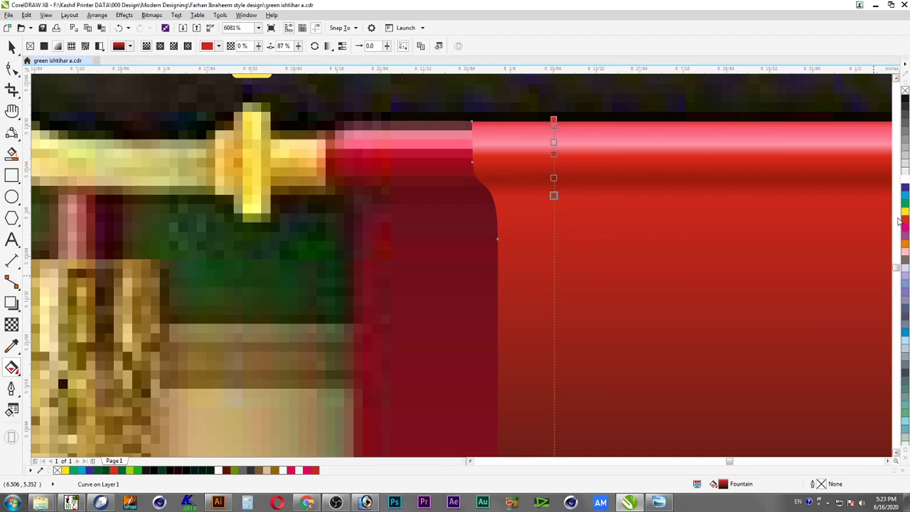
{"action": "left_click", "coordinate": [554, 177]}
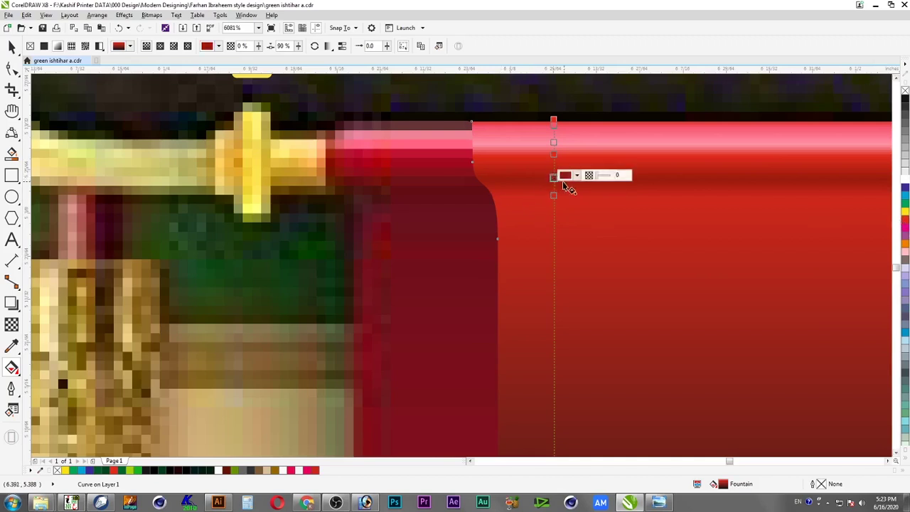
{"action": "left_click", "coordinate": [566, 176]}
{"action": "left_click_drag", "start_coordinate": [610, 259], "coordinate": [618, 267]}
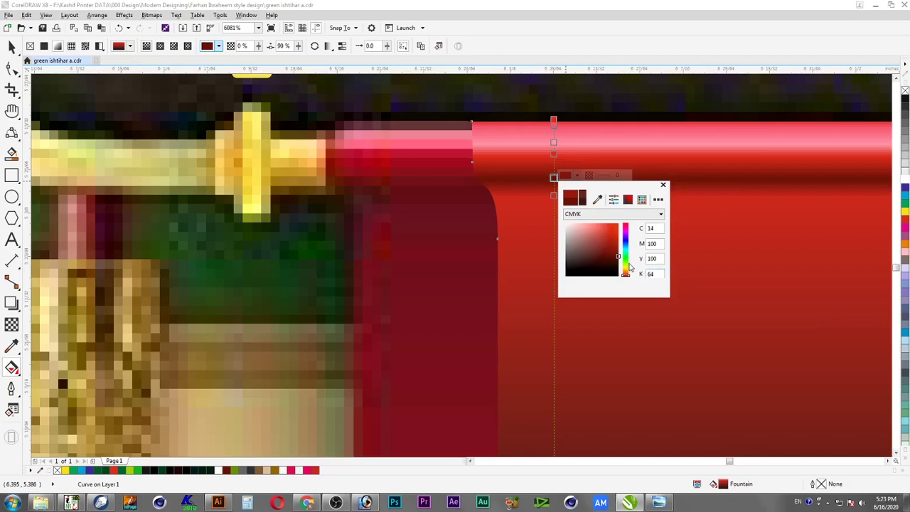
{"action": "left_click_drag", "start_coordinate": [616, 259], "coordinate": [628, 261]}
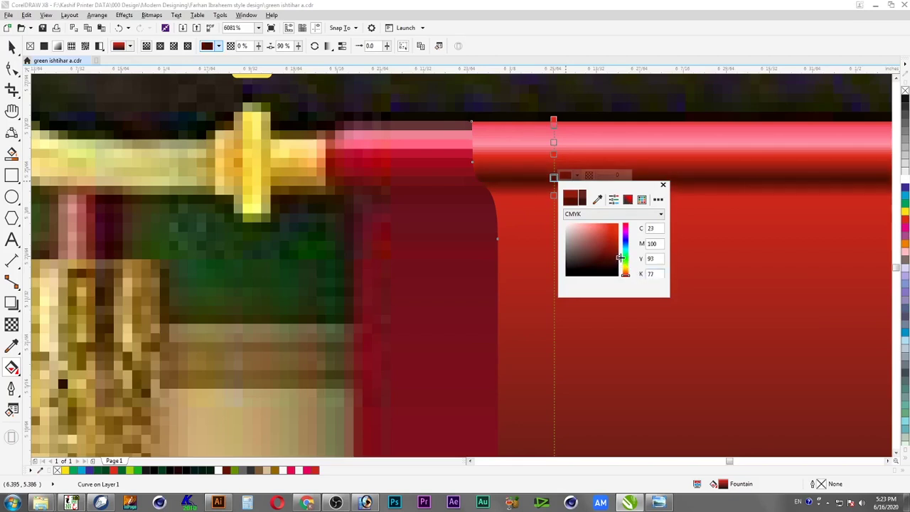
{"action": "left_click", "coordinate": [535, 192]}
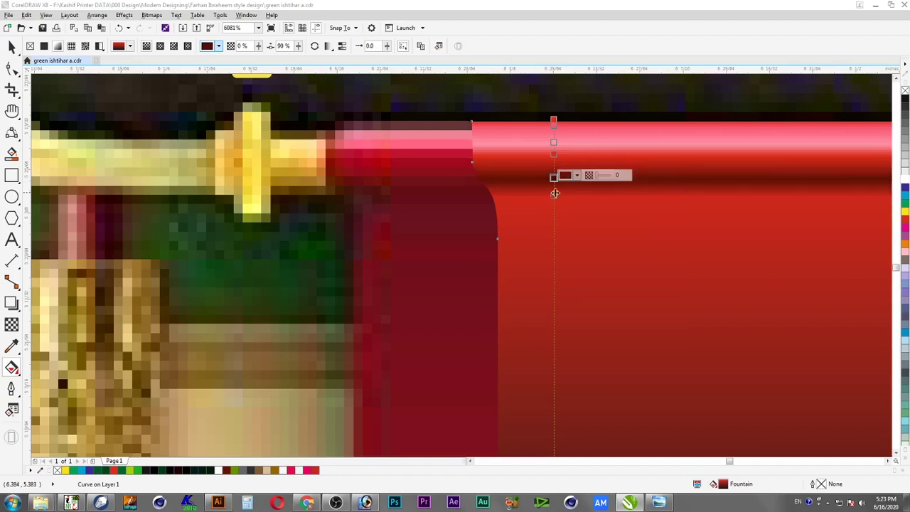
Darken the lowest gradient stop to a deep red
{"action": "left_click", "coordinate": [554, 193]}
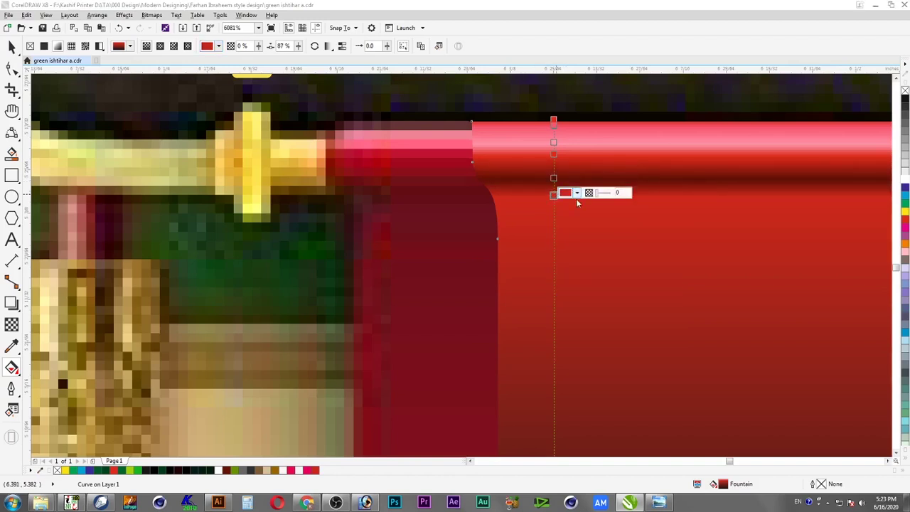
{"action": "left_click", "coordinate": [577, 192]}
{"action": "left_click_drag", "start_coordinate": [615, 261], "coordinate": [625, 261]}
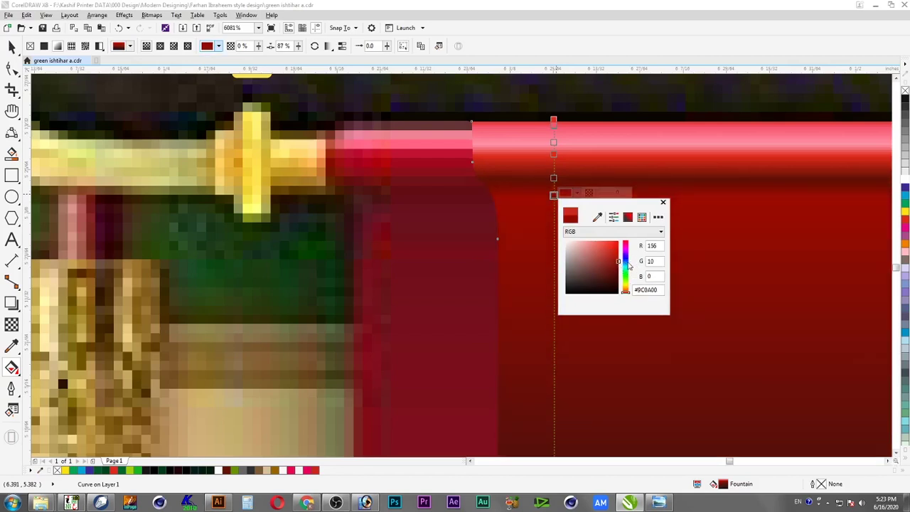
{"action": "left_click", "coordinate": [517, 306]}
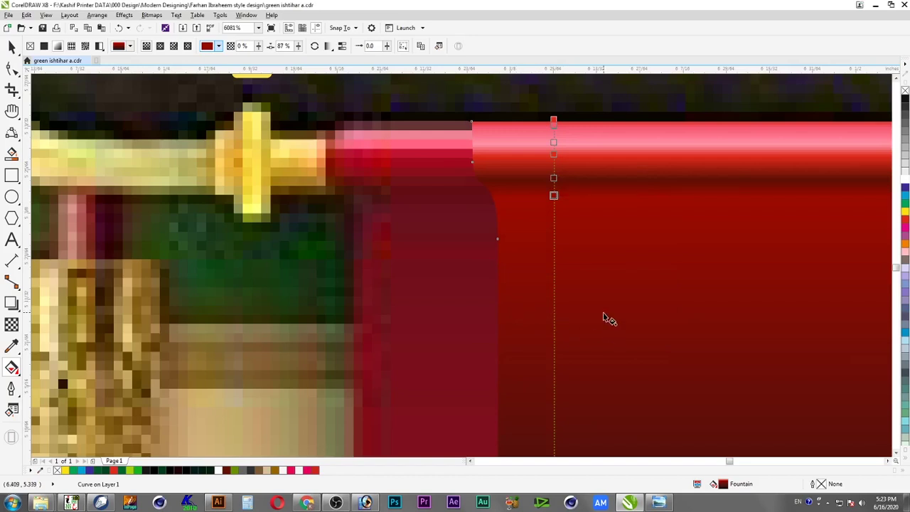
Drag the dark red panel's bottom nodes down to the bottom banner, covering the 12:20 text
{"action": "scroll", "coordinate": [605, 318], "scroll_direction": "down", "scroll_amount": 1}
{"action": "scroll", "coordinate": [605, 318], "scroll_direction": "down", "scroll_amount": 1}
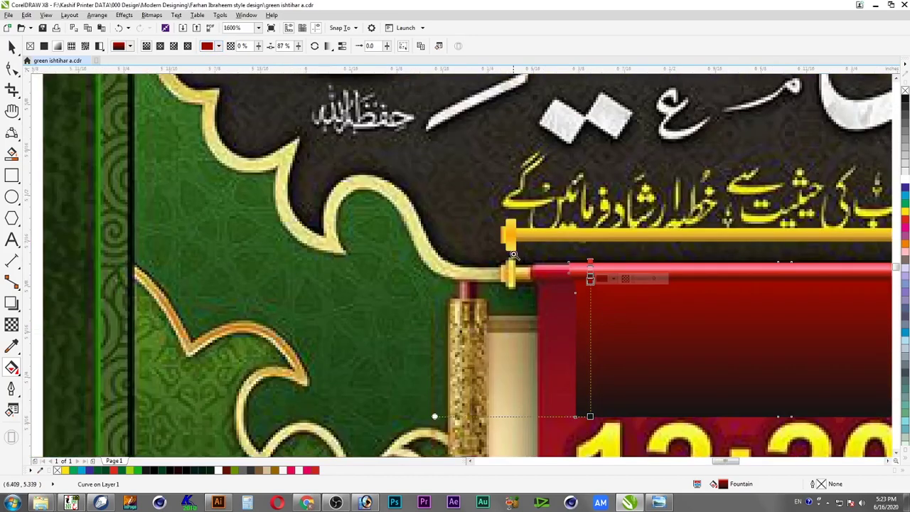
{"action": "scroll", "coordinate": [545, 286], "scroll_direction": "up", "scroll_amount": 1}
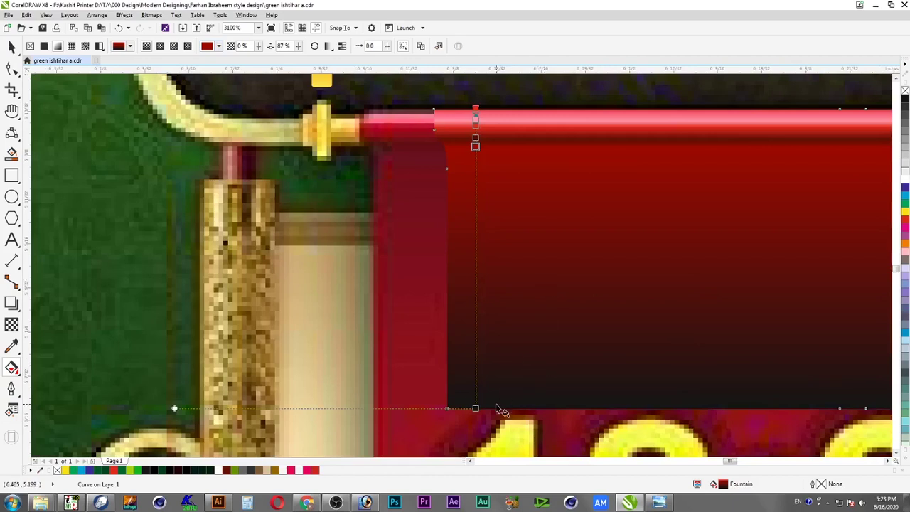
{"action": "scroll", "coordinate": [503, 420], "scroll_direction": "down", "scroll_amount": 1}
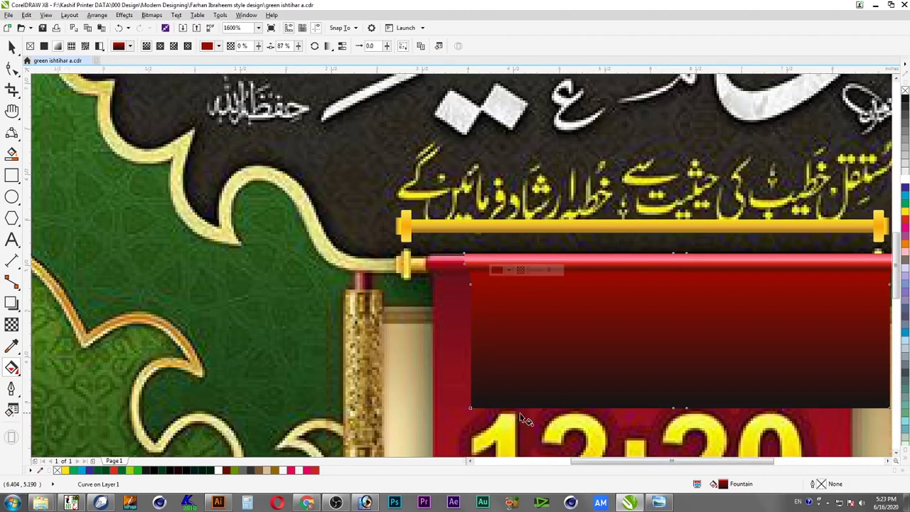
{"action": "scroll", "coordinate": [553, 339], "scroll_direction": "down", "scroll_amount": 3}
{"action": "left_click_drag", "start_coordinate": [733, 292], "coordinate": [747, 339]}
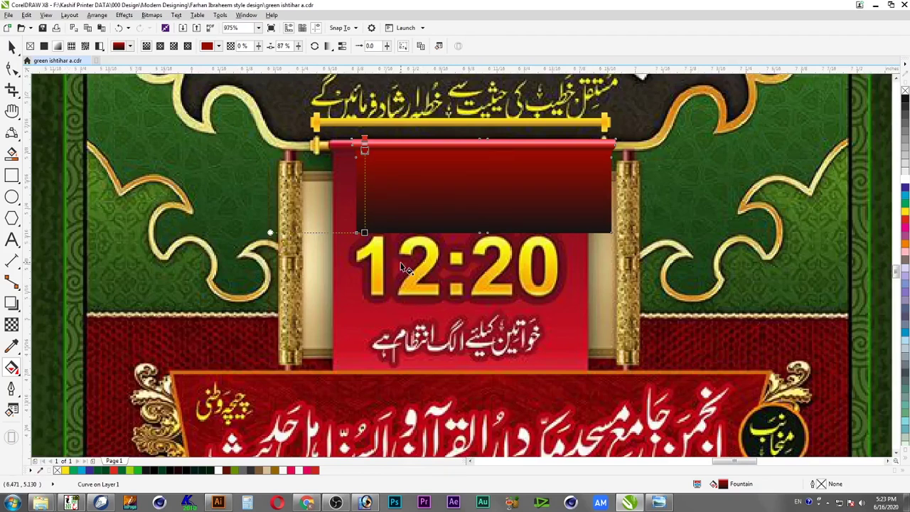
{"action": "left_click", "coordinate": [11, 68]}
{"action": "left_click_drag", "start_coordinate": [333, 246], "coordinate": [673, 208]}
{"action": "left_click_drag", "start_coordinate": [612, 232], "coordinate": [609, 305]}
{"action": "left_click_drag", "start_coordinate": [601, 345], "coordinate": [605, 377]}
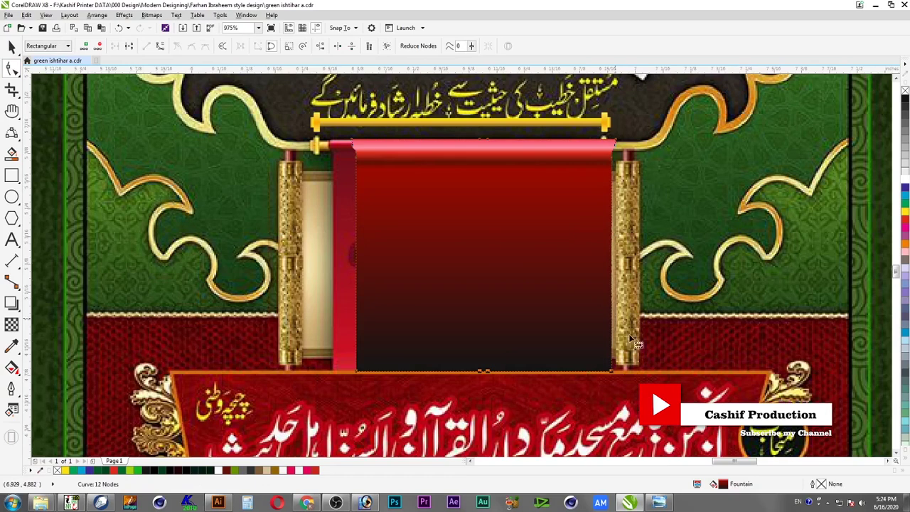
{"action": "left_click_drag", "start_coordinate": [322, 181], "coordinate": [589, 132]}
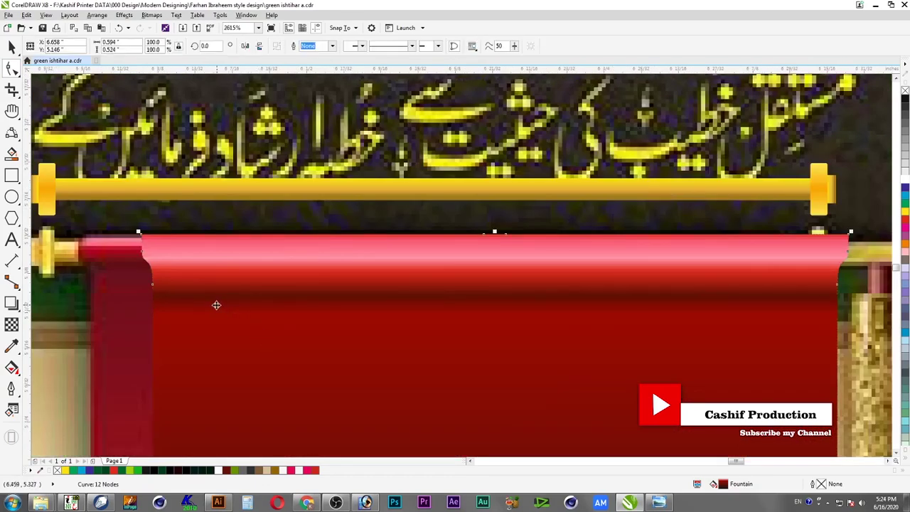
Move the gradient's end near the panel's top edge and make the top stop magenta
{"action": "left_click", "coordinate": [14, 326]}
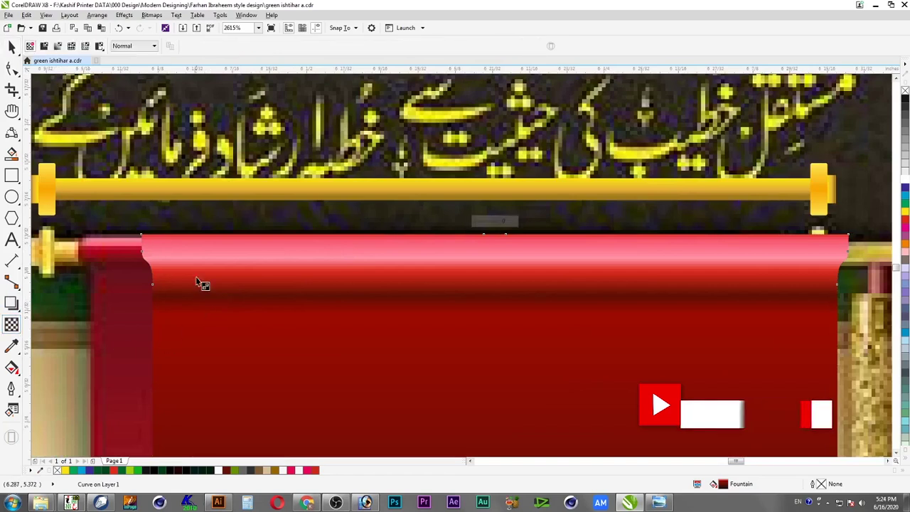
{"action": "left_click", "coordinate": [13, 369]}
{"action": "left_click_drag", "start_coordinate": [177, 293], "coordinate": [176, 301]}
{"action": "left_click", "coordinate": [176, 249]}
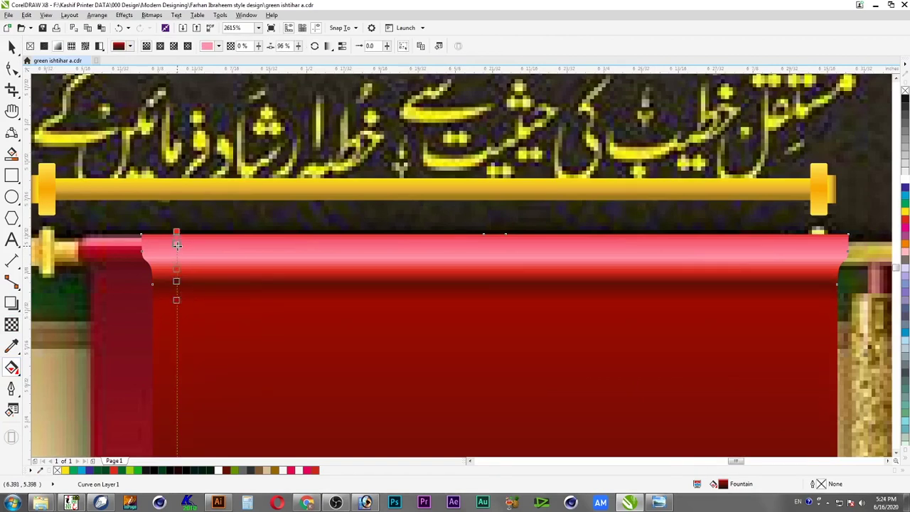
{"action": "mouse_move", "coordinate": [177, 247]}
{"action": "left_mouse_down"}
{"action": "mouse_move", "coordinate": [177, 276]}
{"action": "mouse_move", "coordinate": [176, 262]}
{"action": "left_mouse_up"}
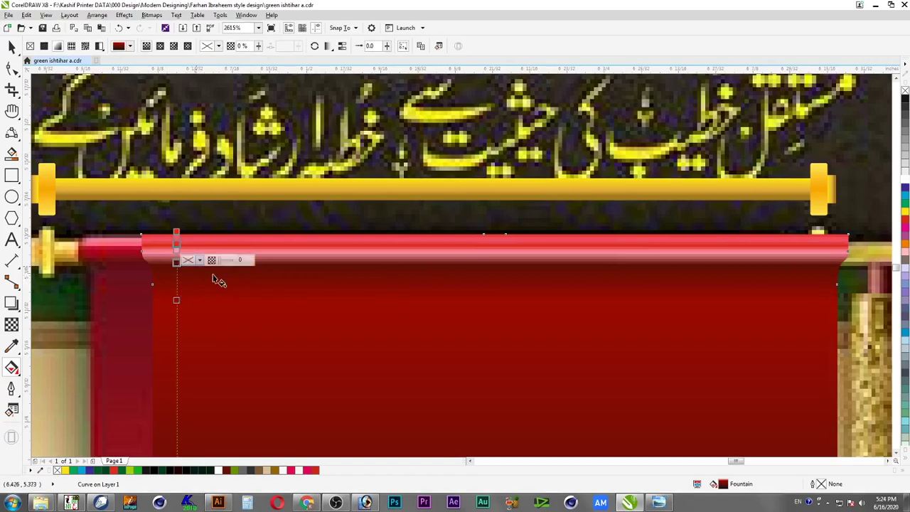
{"action": "left_click_drag", "start_coordinate": [175, 251], "coordinate": [176, 243]}
{"action": "key", "text": "ctrl+z"}
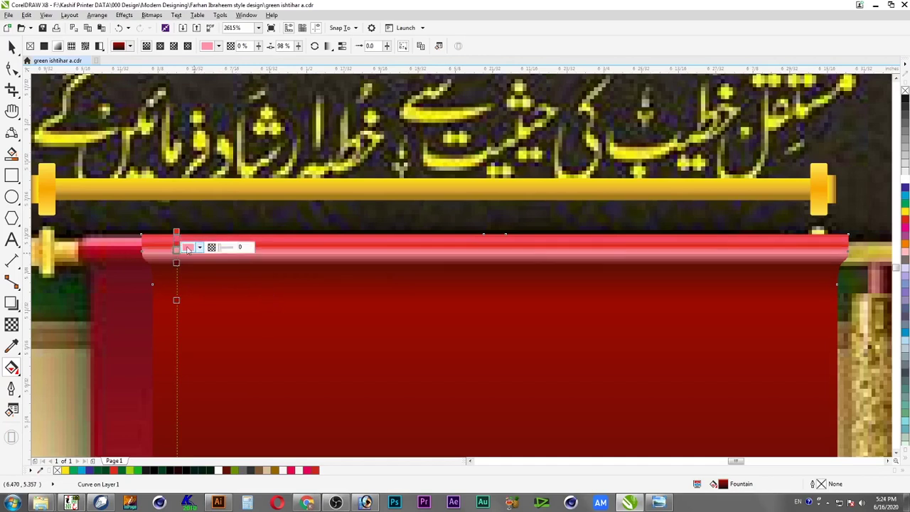
{"action": "left_click", "coordinate": [176, 232]}
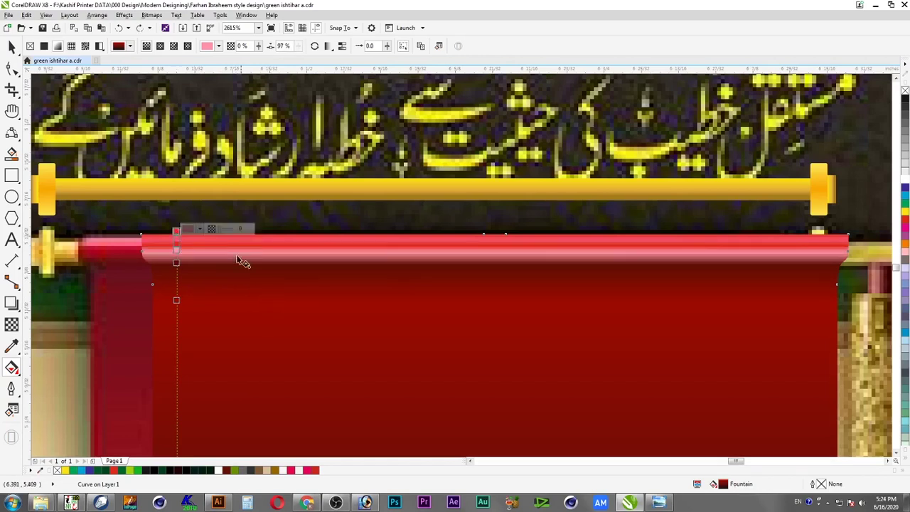
{"action": "left_click", "coordinate": [900, 226]}
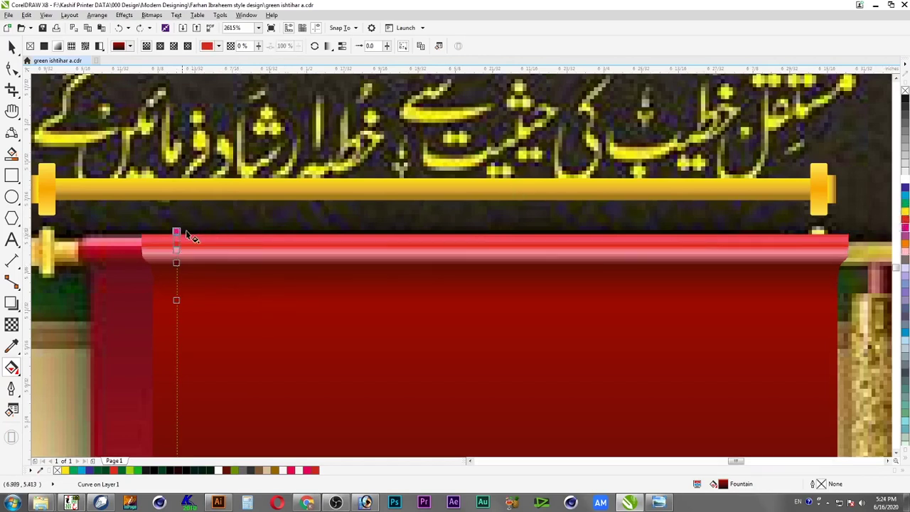
Lighten the top stop to pink and widen the pink band with extra stops
{"action": "key", "text": "F2"}
{"action": "left_click_drag", "start_coordinate": [112, 261], "coordinate": [313, 331]}
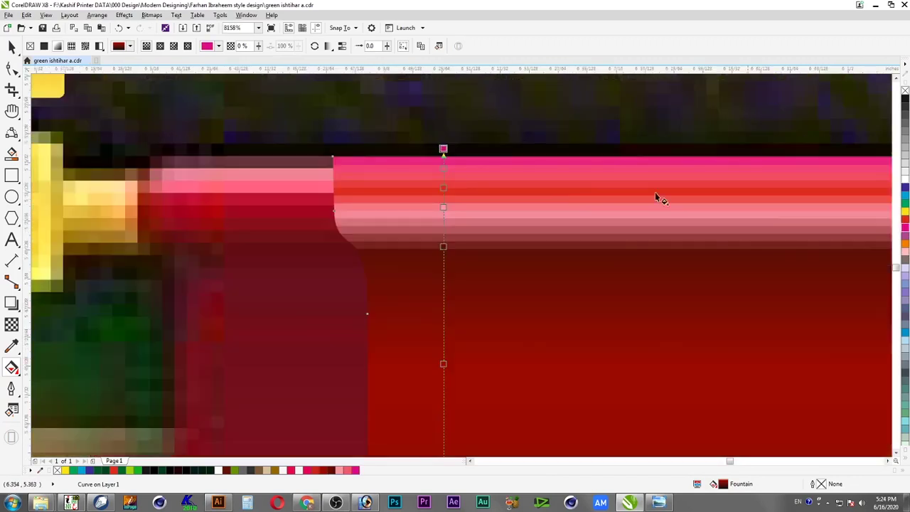
{"action": "left_click", "coordinate": [906, 181]}
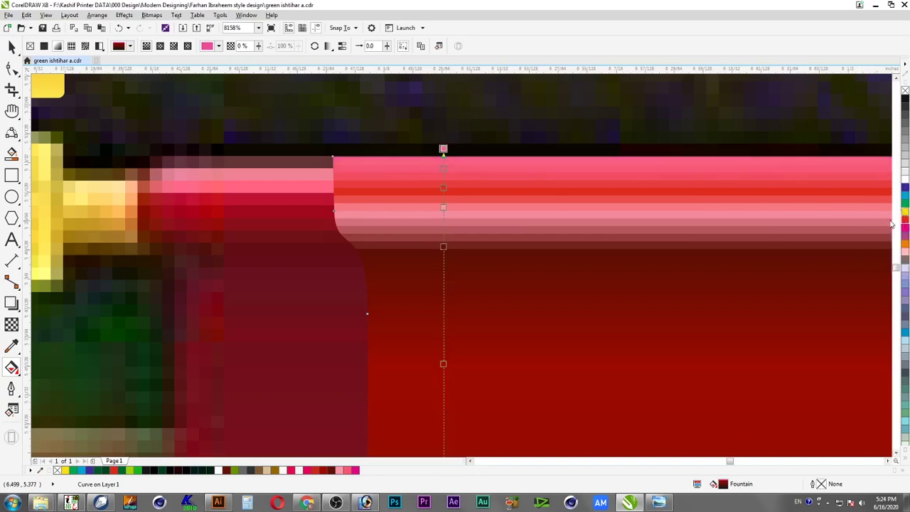
{"action": "left_click_drag", "start_coordinate": [444, 169], "coordinate": [443, 224]}
{"action": "double_click", "coordinate": [443, 188]}
{"action": "double_click", "coordinate": [443, 188]}
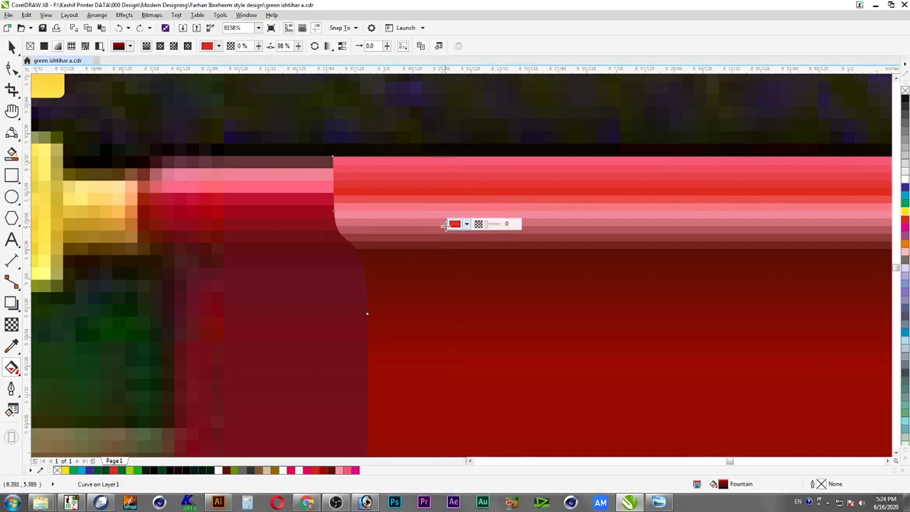
{"action": "double_click", "coordinate": [443, 189]}
{"action": "left_click_drag", "start_coordinate": [443, 189], "coordinate": [443, 175]}
{"action": "left_click_drag", "start_coordinate": [443, 176], "coordinate": [443, 172]}
Move the red stop up under the highlight and adjust the dark red stop
{"action": "left_click_drag", "start_coordinate": [443, 228], "coordinate": [443, 208]}
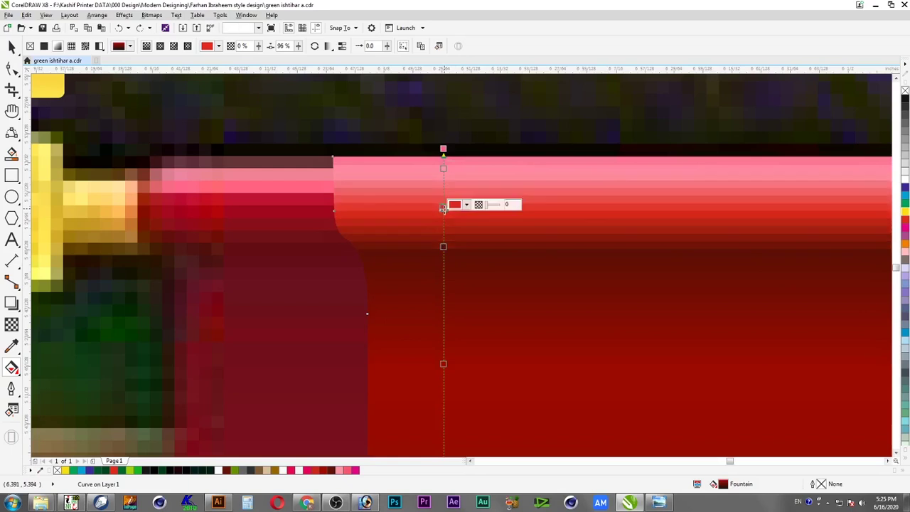
{"action": "left_click", "coordinate": [443, 246]}
{"action": "left_click_drag", "start_coordinate": [443, 235], "coordinate": [443, 246]}
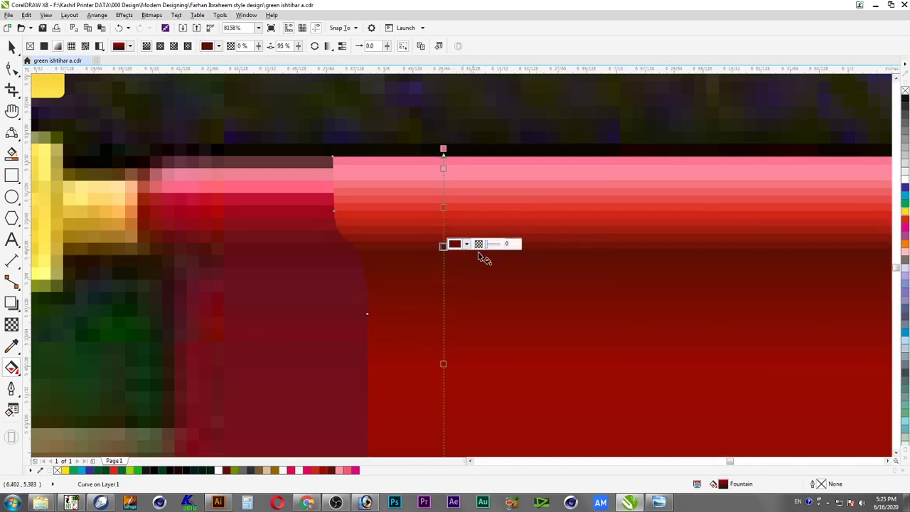
{"action": "left_click", "coordinate": [444, 207]}
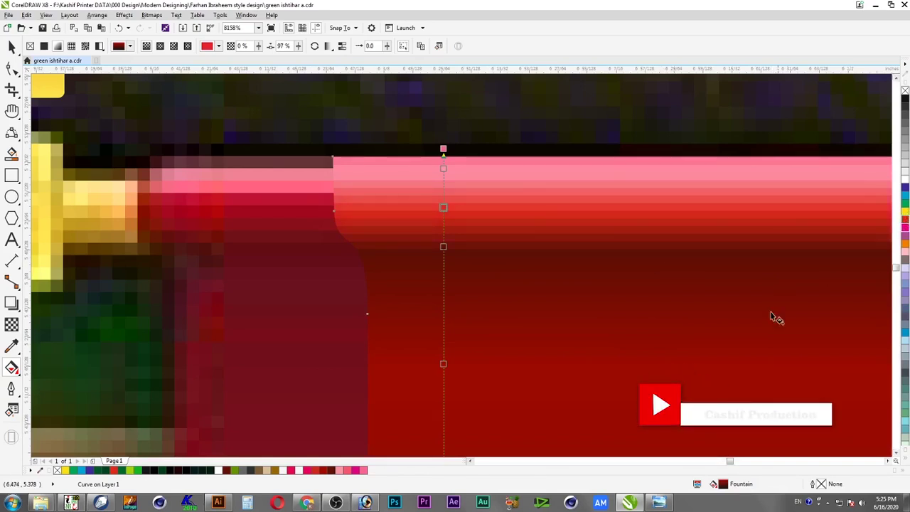
Change the red stop's yellow value to 9 in its colour picker
{"action": "double_click", "coordinate": [723, 485]}
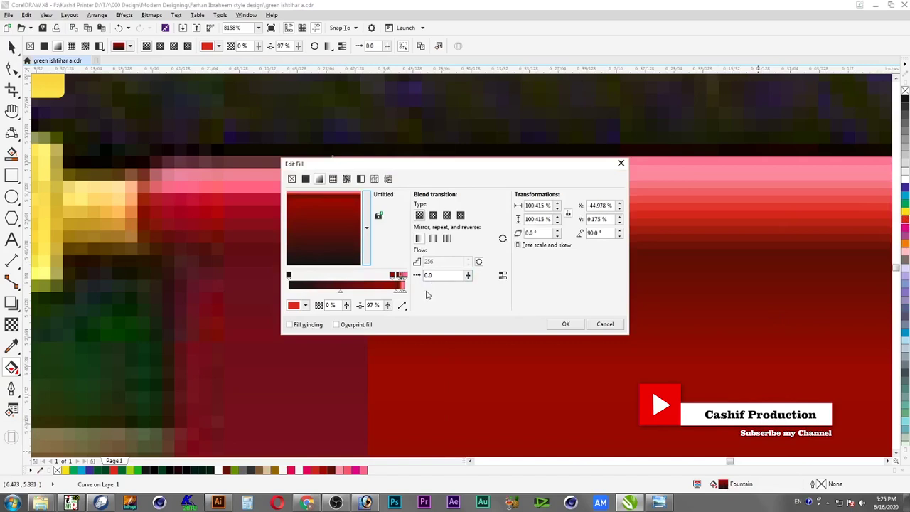
{"action": "left_click", "coordinate": [603, 324]}
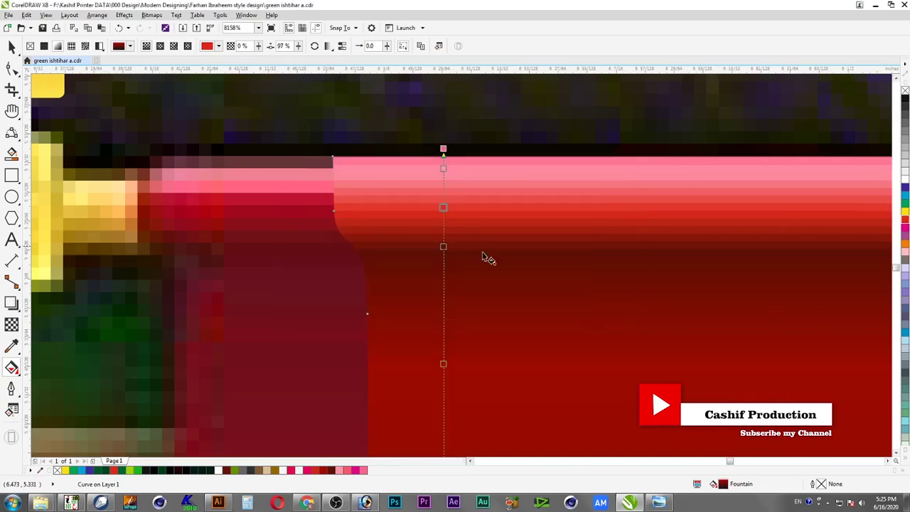
{"action": "left_click", "coordinate": [445, 208]}
{"action": "left_click", "coordinate": [466, 206]}
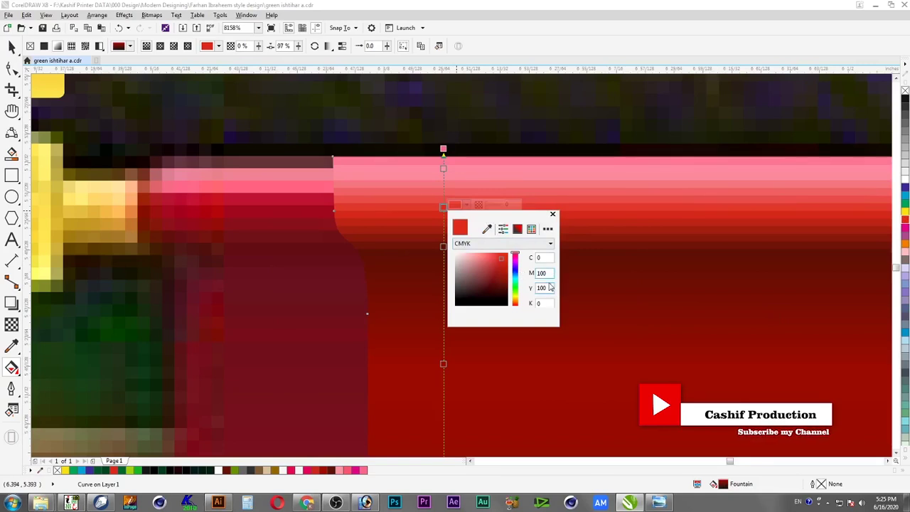
{"action": "double_click", "coordinate": [548, 289]}
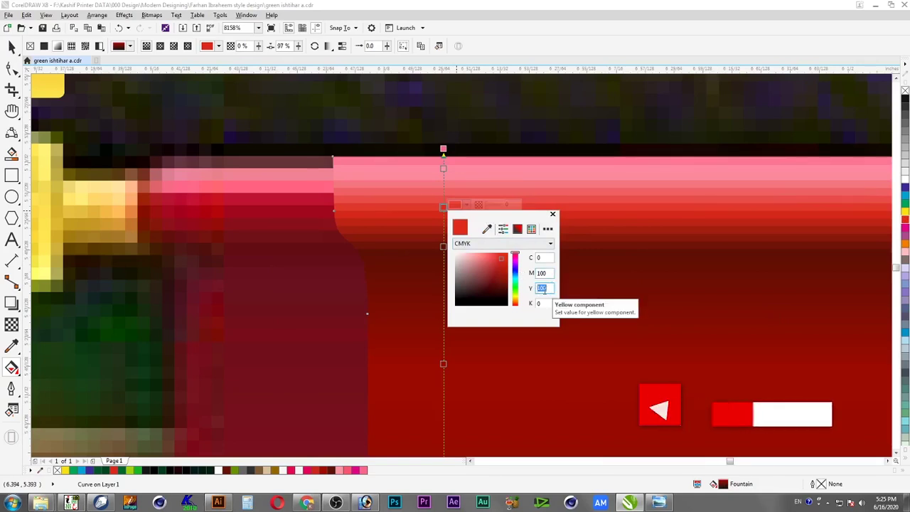
{"action": "type", "text": "90"}
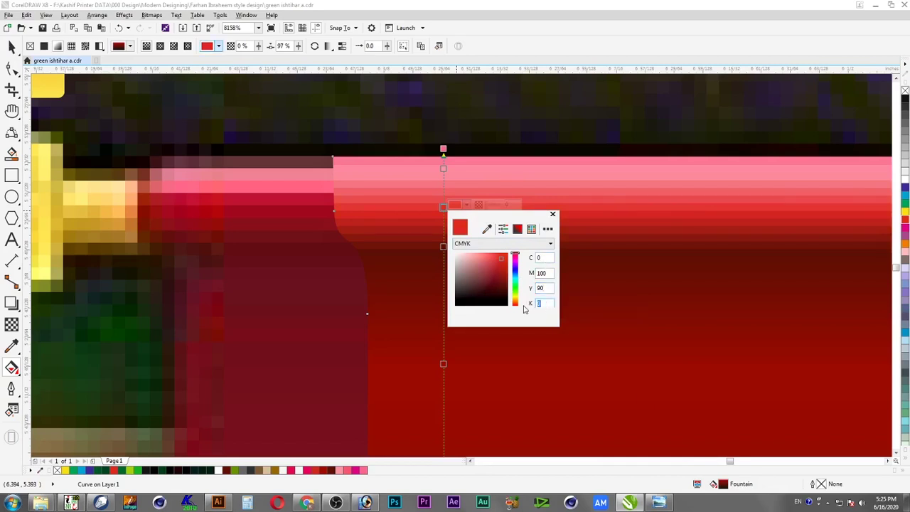
{"action": "key", "text": "Return"}
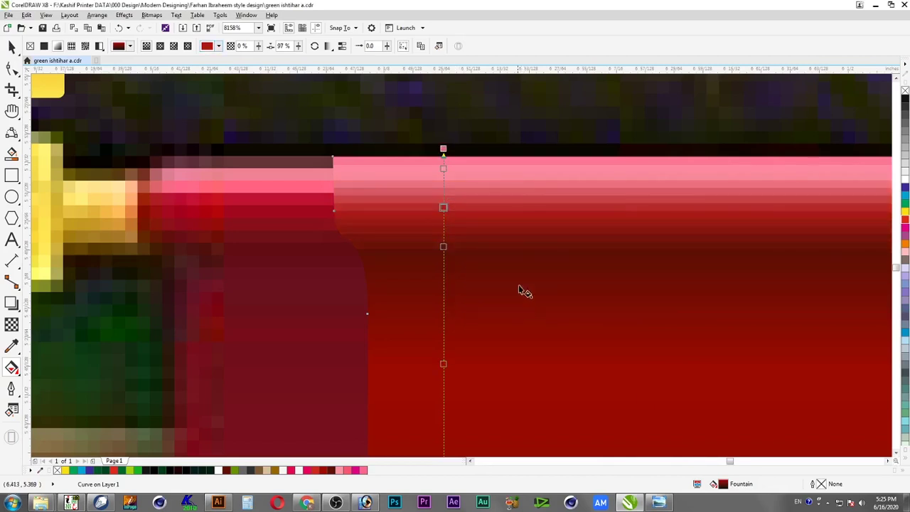
Set the next stop to deep maroon C20 M100 Y100 K73 and move it up the panel
{"action": "left_click", "coordinate": [443, 246]}
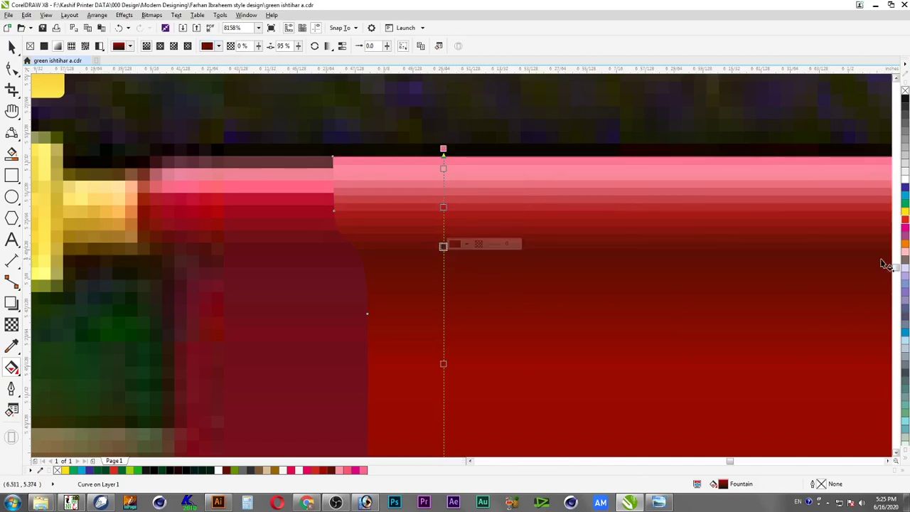
{"action": "left_click", "coordinate": [466, 245]}
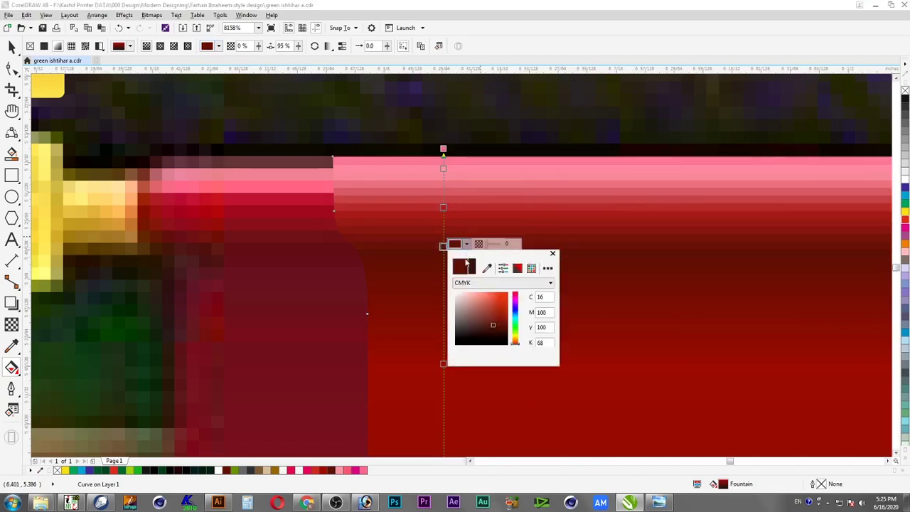
{"action": "left_click", "coordinate": [500, 328]}
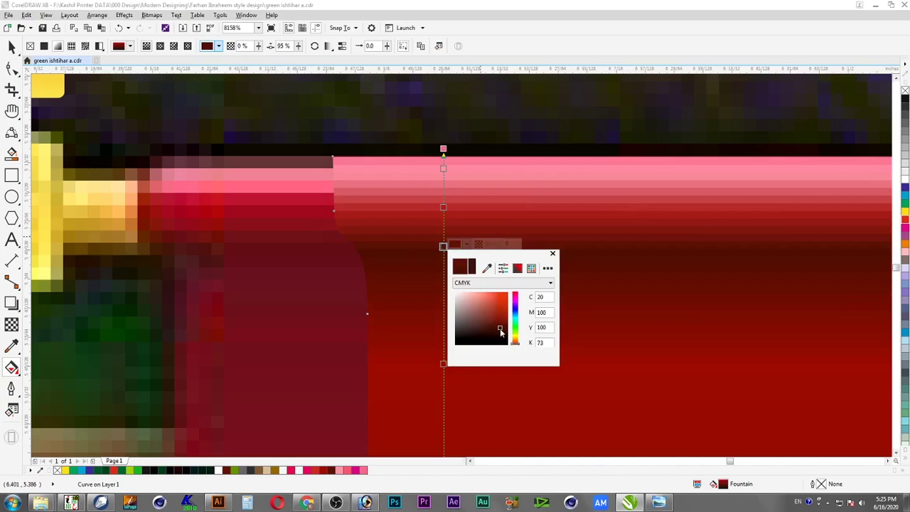
{"action": "left_click", "coordinate": [441, 372]}
{"action": "left_click_drag", "start_coordinate": [441, 366], "coordinate": [444, 305]}
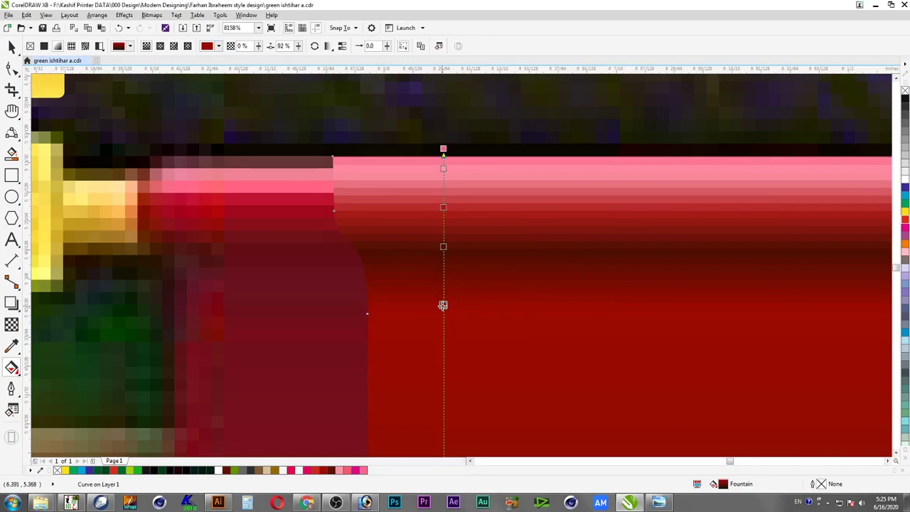
{"action": "scroll", "coordinate": [527, 337], "scroll_direction": "down", "scroll_amount": 2}
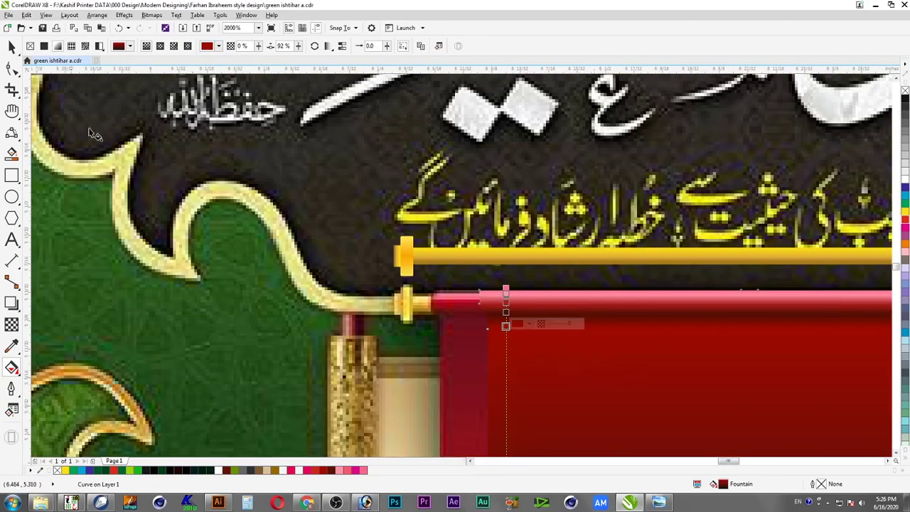
Select the red scroll panel rectangle
{"action": "left_click", "coordinate": [11, 46]}
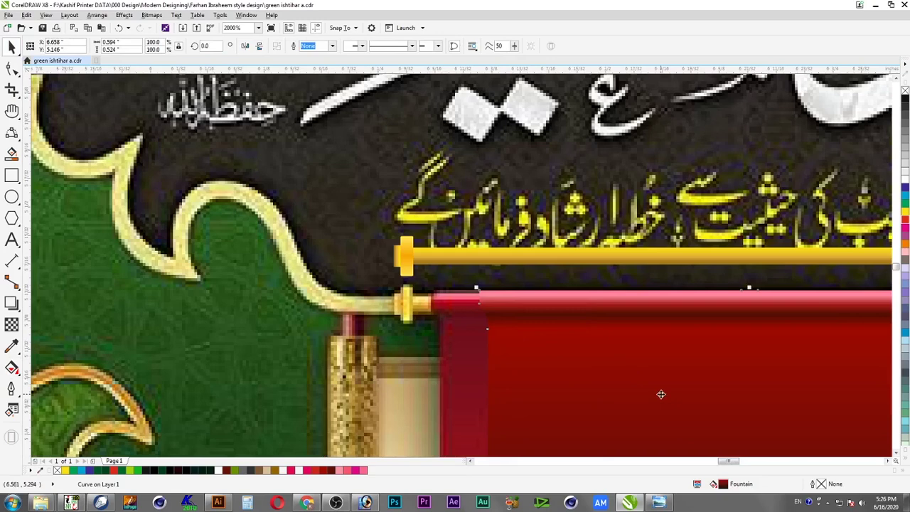
{"action": "scroll", "coordinate": [661, 394], "scroll_direction": "down", "scroll_amount": 1}
{"action": "scroll", "coordinate": [661, 392], "scroll_direction": "down", "scroll_amount": 1}
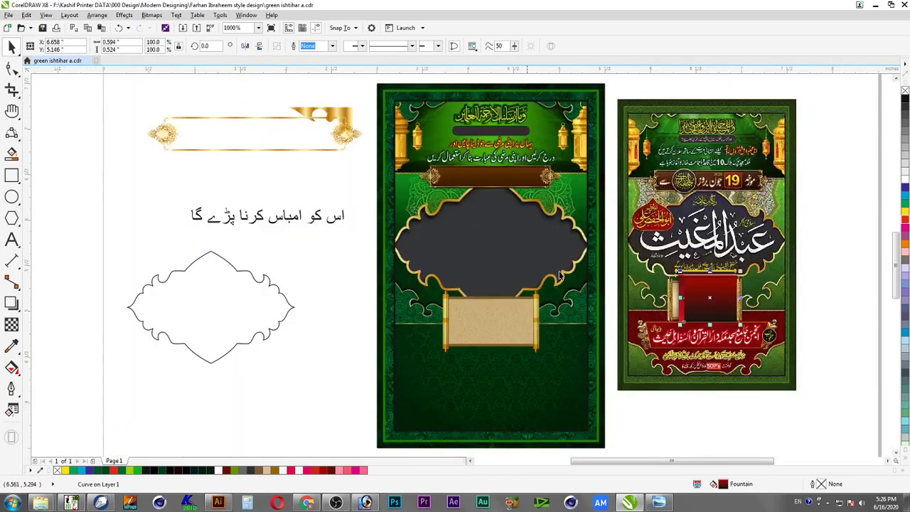
{"action": "scroll", "coordinate": [754, 313], "scroll_direction": "up", "scroll_amount": 3}
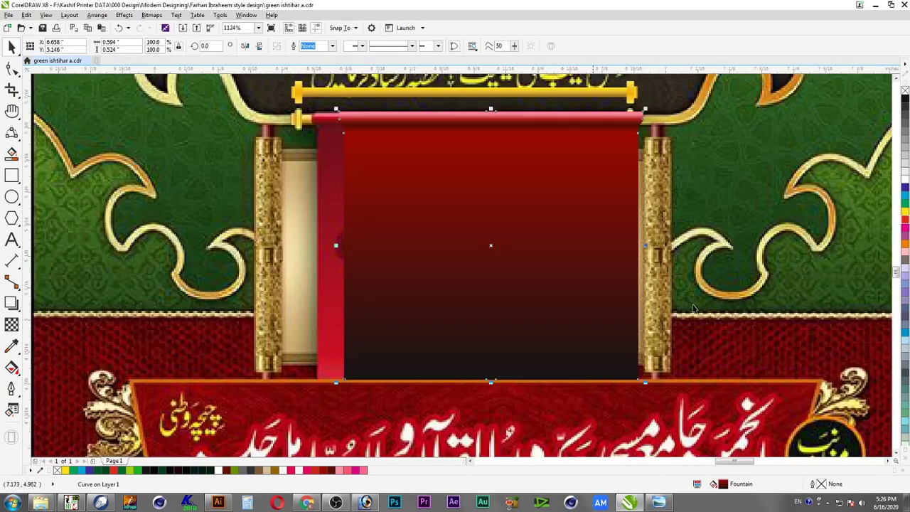
{"action": "left_click", "coordinate": [430, 273]}
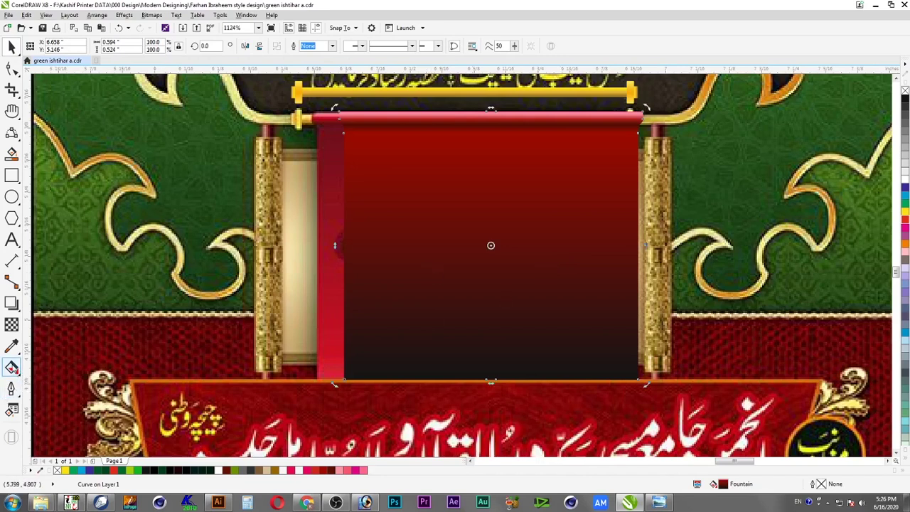
Set the panel gradient's bottom stop to red C0 M100 Y100 K10
{"action": "left_click", "coordinate": [12, 367]}
{"action": "left_click", "coordinate": [354, 379]}
{"action": "left_click", "coordinate": [374, 375]}
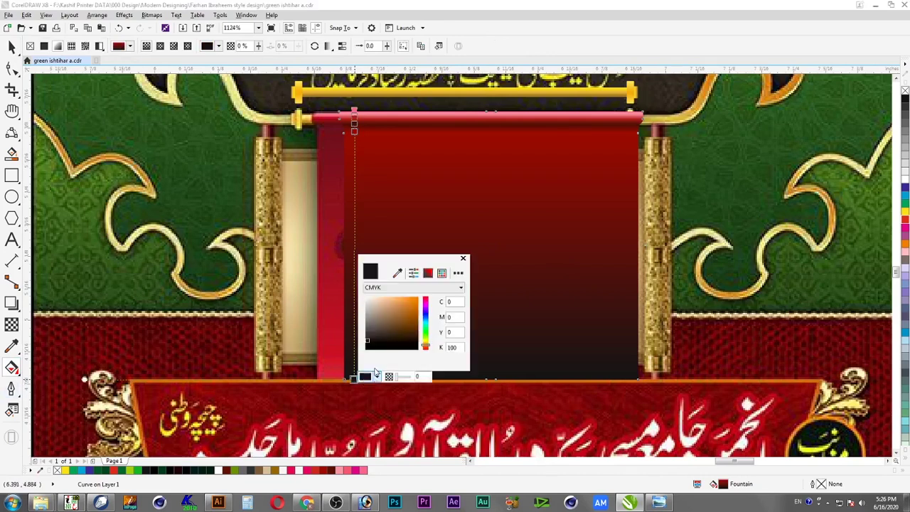
{"action": "left_click", "coordinate": [427, 319]}
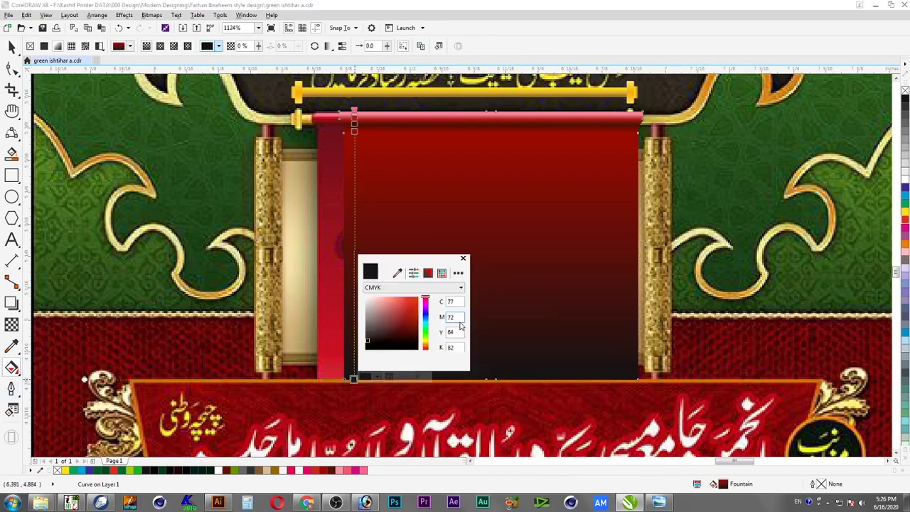
{"action": "type", "text": "0"}
{"action": "key", "text": "Tab"}
{"action": "type", "text": "100"}
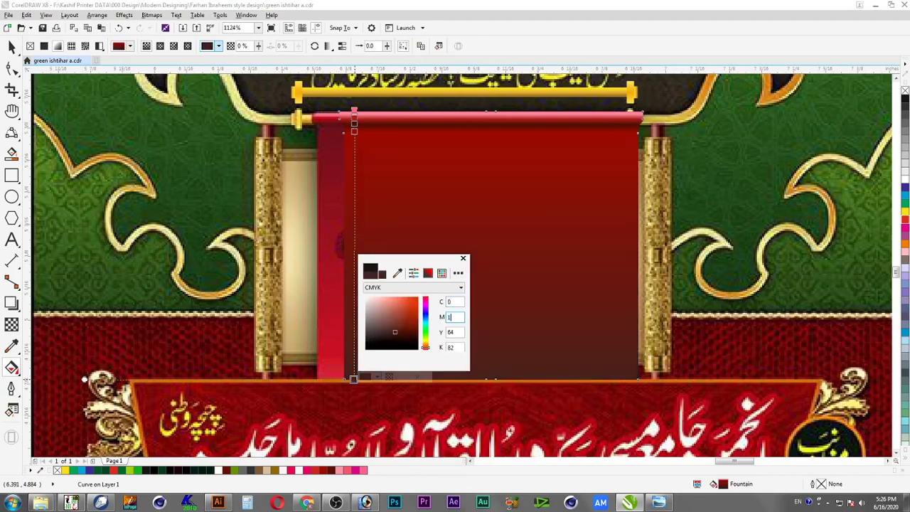
{"action": "key", "text": "Tab"}
{"action": "key", "text": "Tab"}
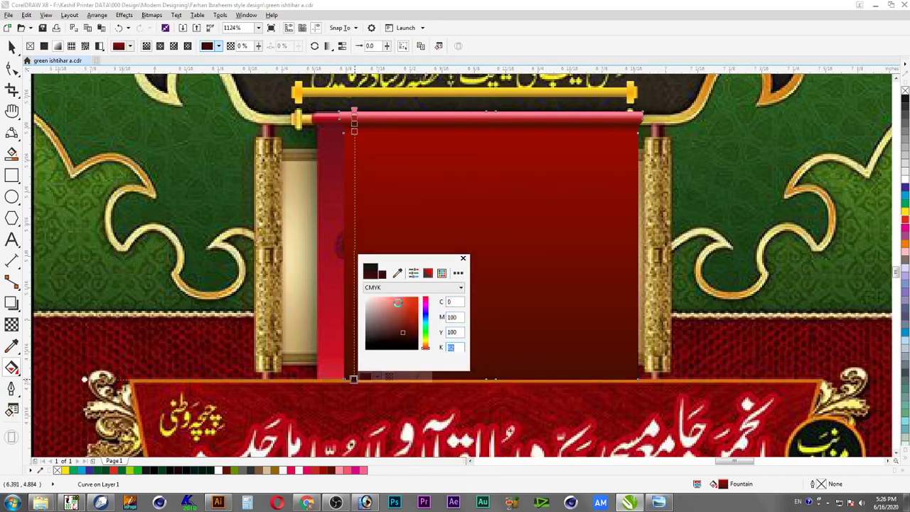
{"action": "type", "text": "10"}
{"action": "key", "text": "shift+Tab"}
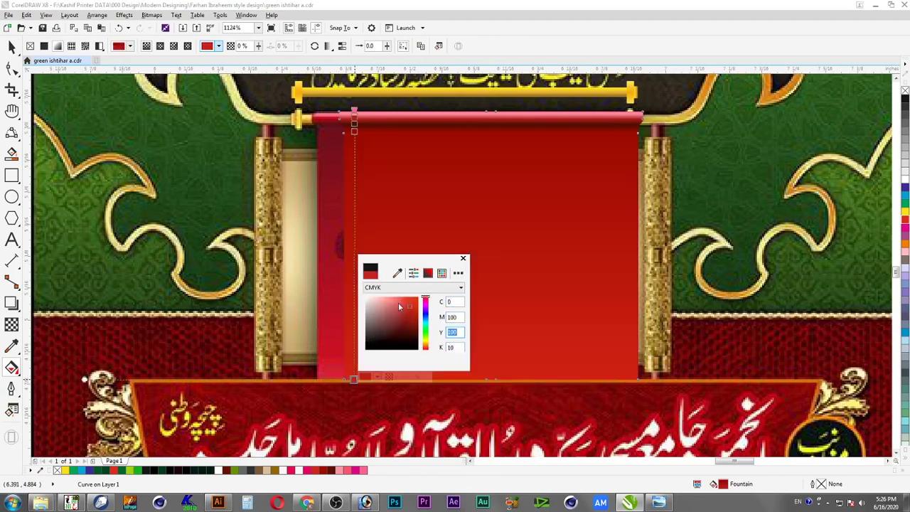
{"action": "left_click", "coordinate": [12, 47]}
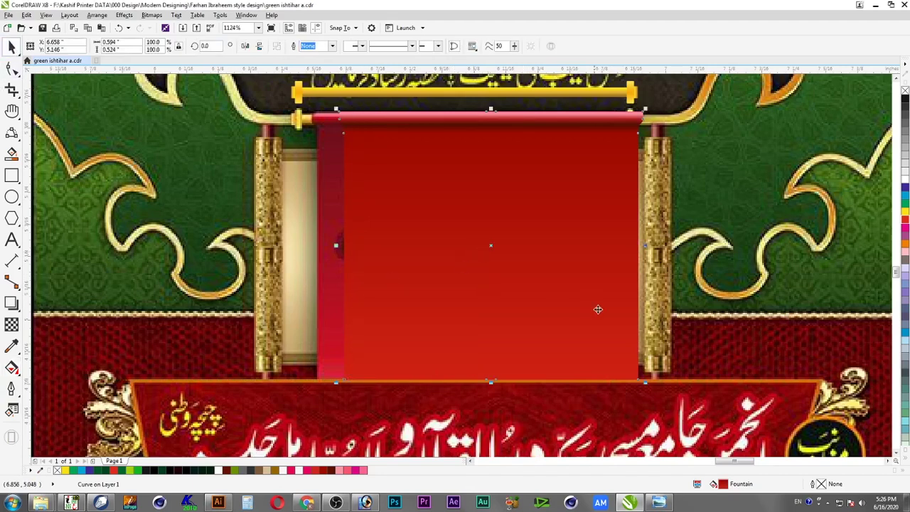
Place the yellow rod on the red panel and centre the two horizontally
{"action": "scroll", "coordinate": [818, 441], "scroll_direction": "down", "scroll_amount": 2}
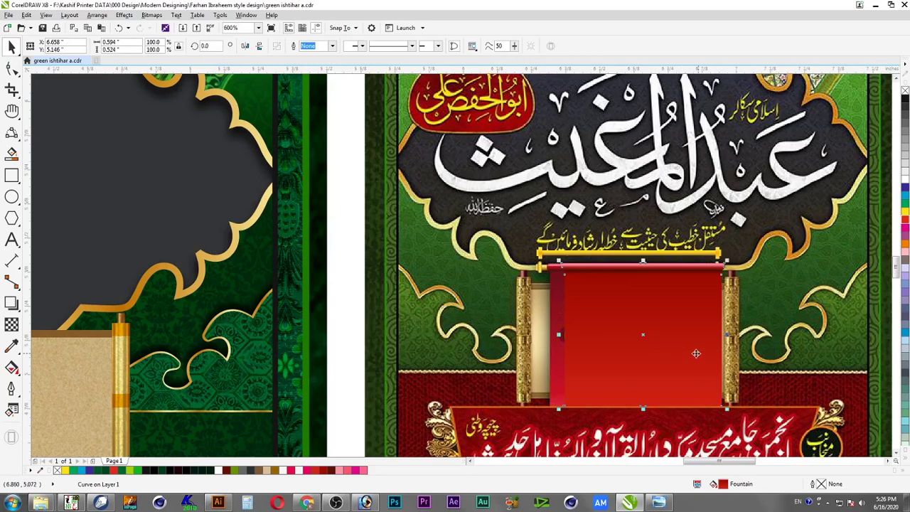
{"action": "scroll", "coordinate": [693, 261], "scroll_direction": "up", "scroll_amount": 4}
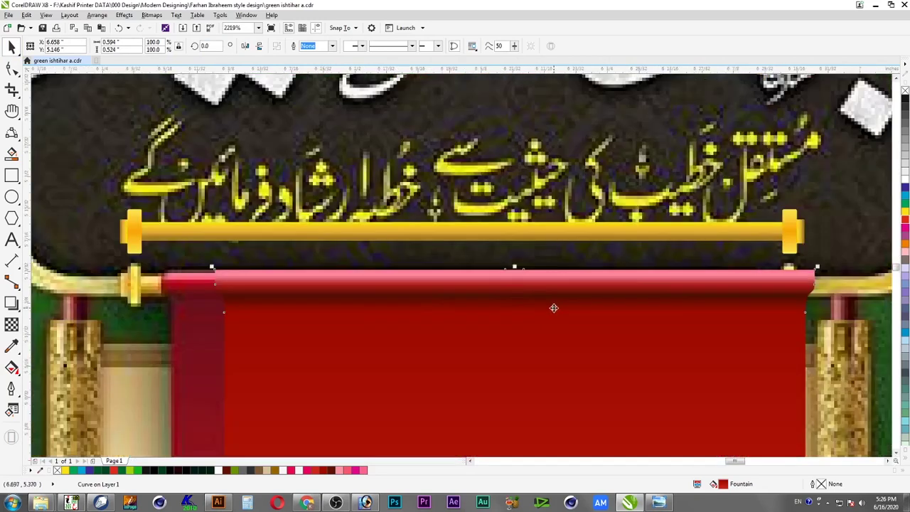
{"action": "left_click", "coordinate": [544, 230]}
{"action": "left_click_drag", "start_coordinate": [550, 230], "coordinate": [554, 284]}
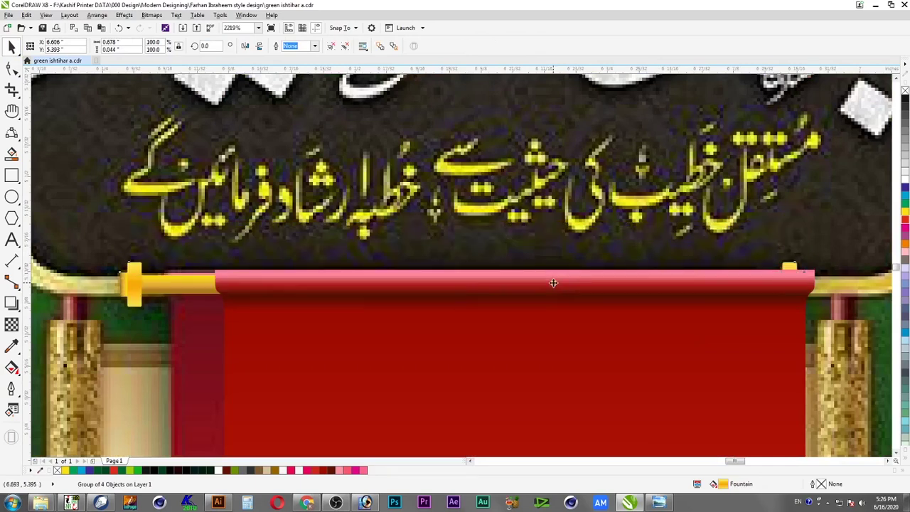
{"action": "left_click", "coordinate": [518, 284]}
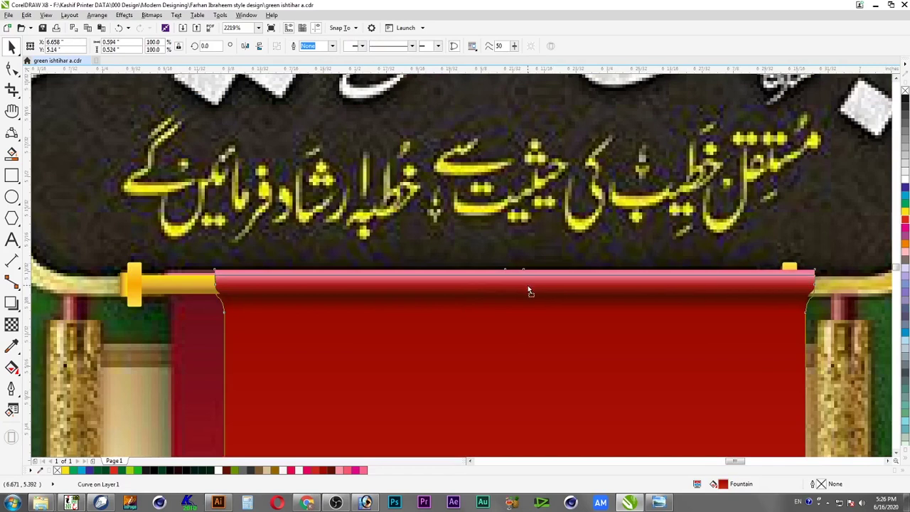
{"action": "left_click_drag", "start_coordinate": [528, 285], "coordinate": [528, 285]}
{"action": "left_click", "coordinate": [191, 280], "text": "shift"}
{"action": "key", "text": "c"}
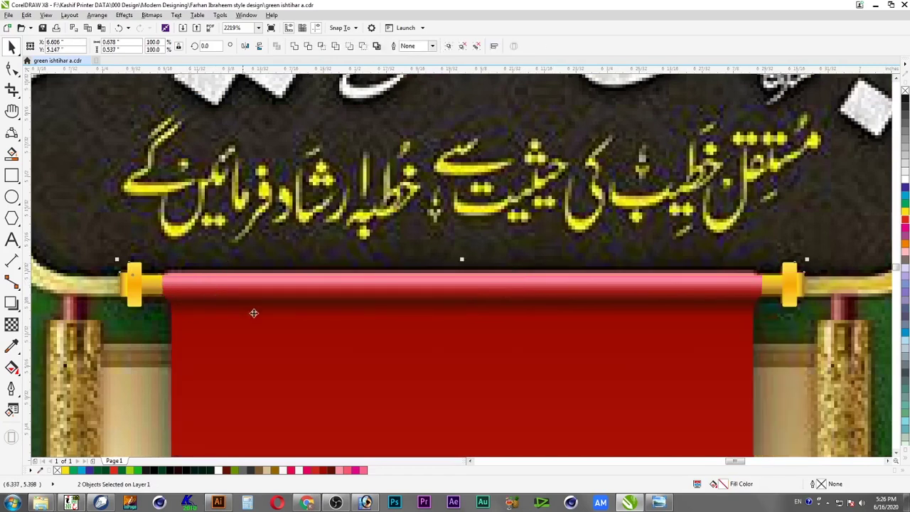
Move the rod and panel onto the left poster's tan scroll, enlarge to about 119%, and centre them
{"action": "scroll", "coordinate": [570, 338], "scroll_direction": "down", "scroll_amount": 1}
{"action": "scroll", "coordinate": [634, 340], "scroll_direction": "down", "scroll_amount": 1}
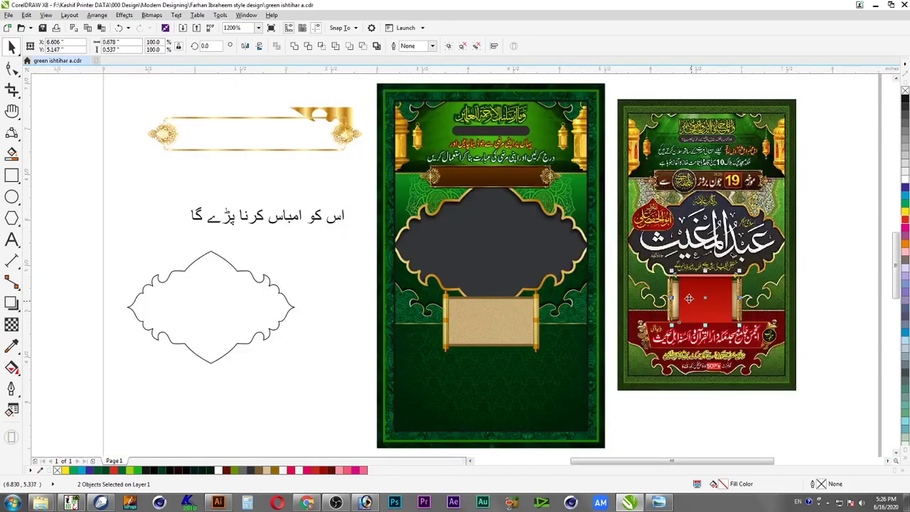
{"action": "left_click_drag", "start_coordinate": [690, 296], "coordinate": [483, 308]}
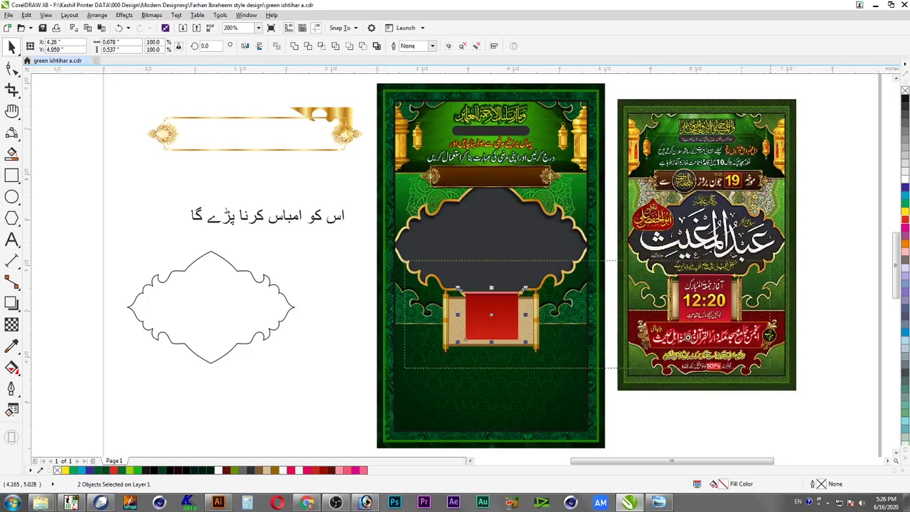
{"action": "scroll", "coordinate": [733, 374], "scroll_direction": "up", "scroll_amount": 3}
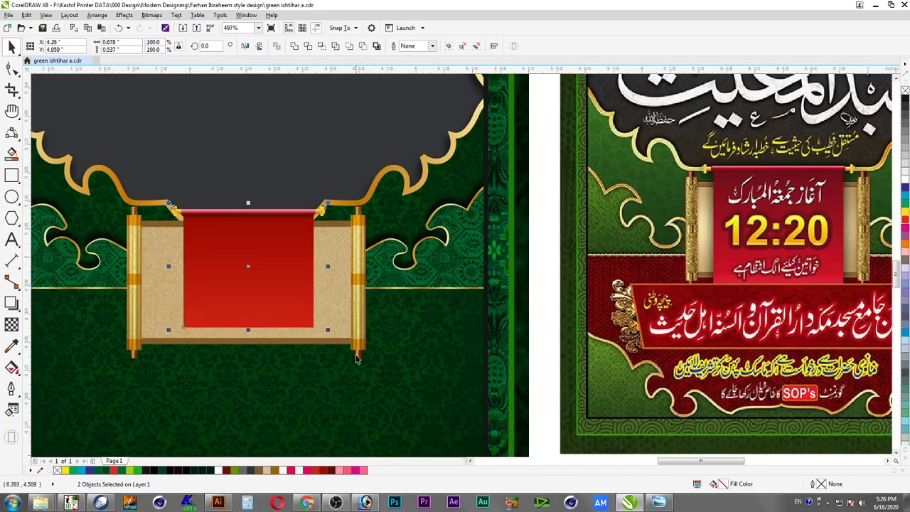
{"action": "left_click_drag", "start_coordinate": [329, 329], "coordinate": [361, 356]}
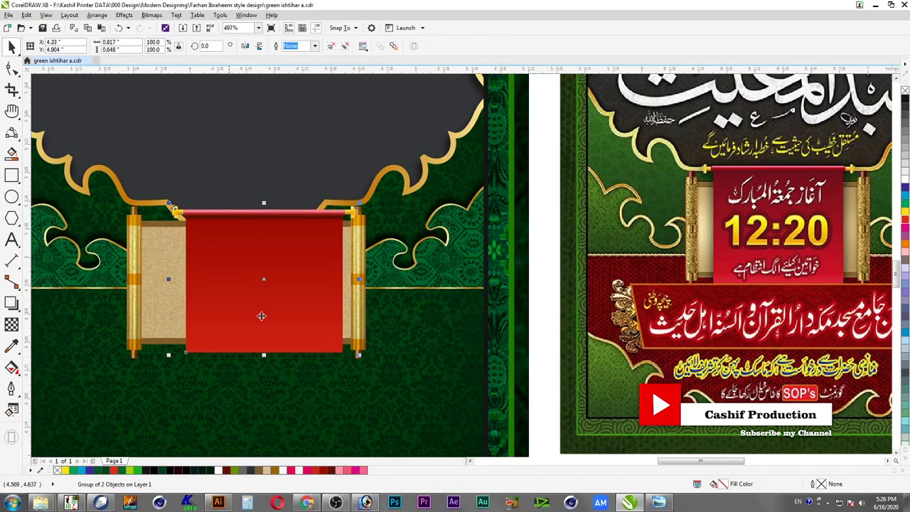
{"action": "key", "text": "c"}
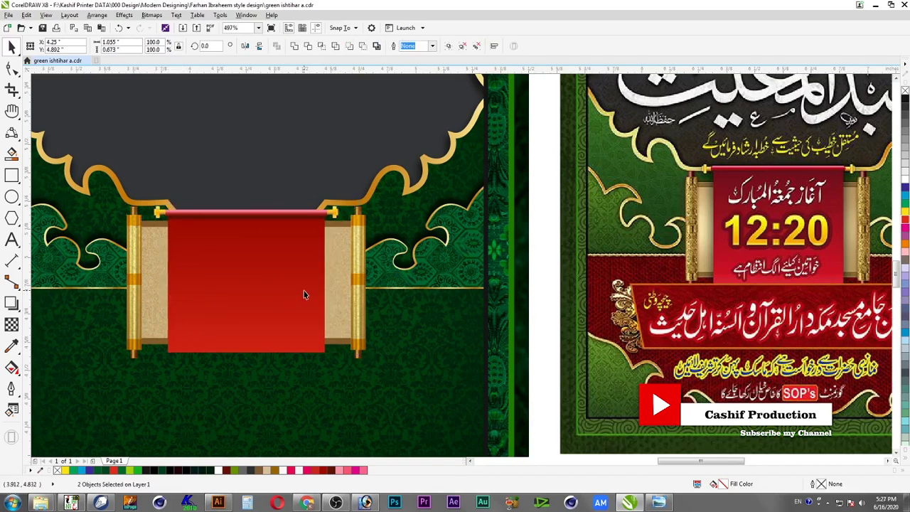
{"action": "key", "text": "Escape"}
{"action": "left_click_drag", "start_coordinate": [428, 158], "coordinate": [88, 303]}
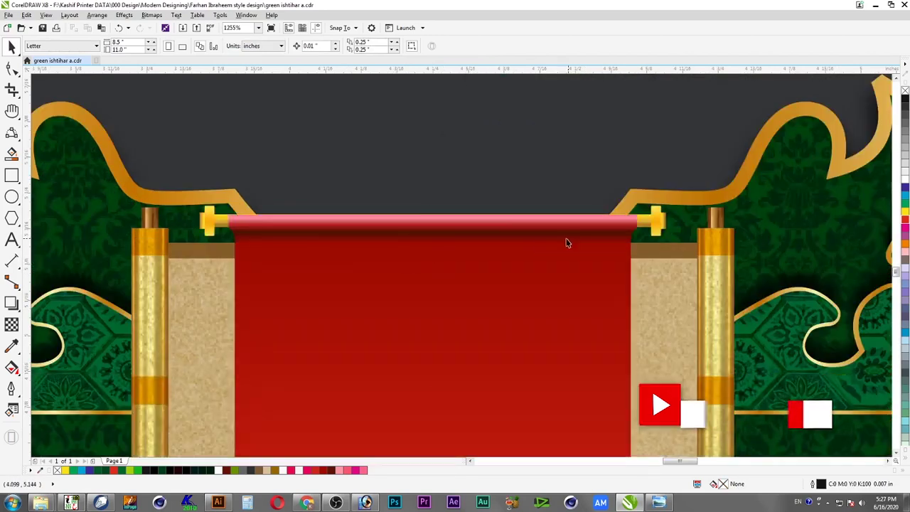
Select the red roll curve inside the group and marquee the nodes along its top edge
{"action": "left_click", "coordinate": [565, 239]}
{"action": "left_click_drag", "start_coordinate": [549, 246], "coordinate": [559, 267]}
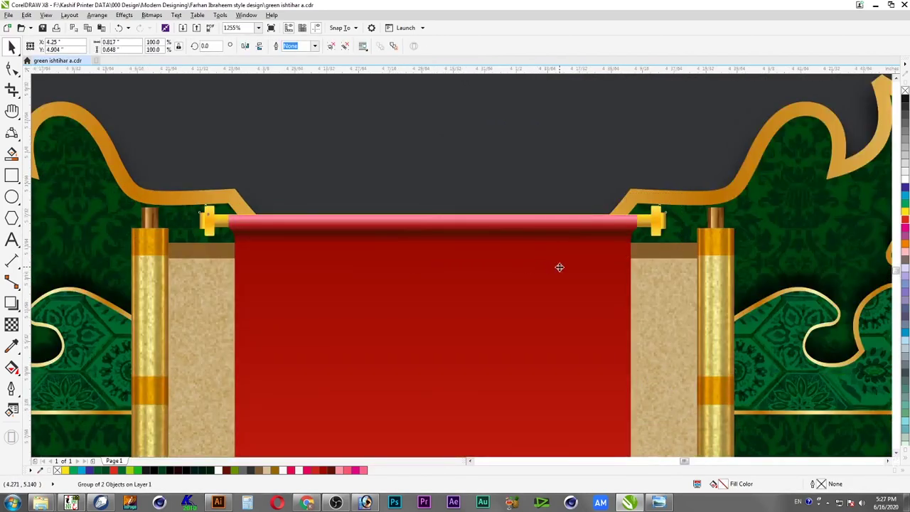
{"action": "scroll", "coordinate": [584, 262], "scroll_direction": "up", "scroll_amount": 2}
{"action": "left_click", "coordinate": [585, 249], "text": "ctrl"}
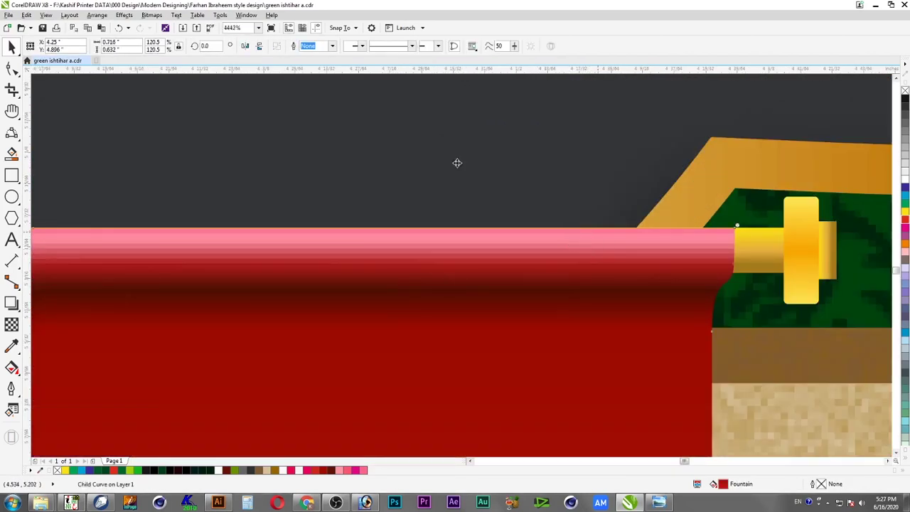
{"action": "key", "text": "F10"}
{"action": "left_click_drag", "start_coordinate": [775, 202], "coordinate": [137, 243]}
Raise the top-left corner node so the top edge sits flush with the roller, then view the whole page
{"action": "scroll", "coordinate": [494, 249], "scroll_direction": "down", "scroll_amount": 2}
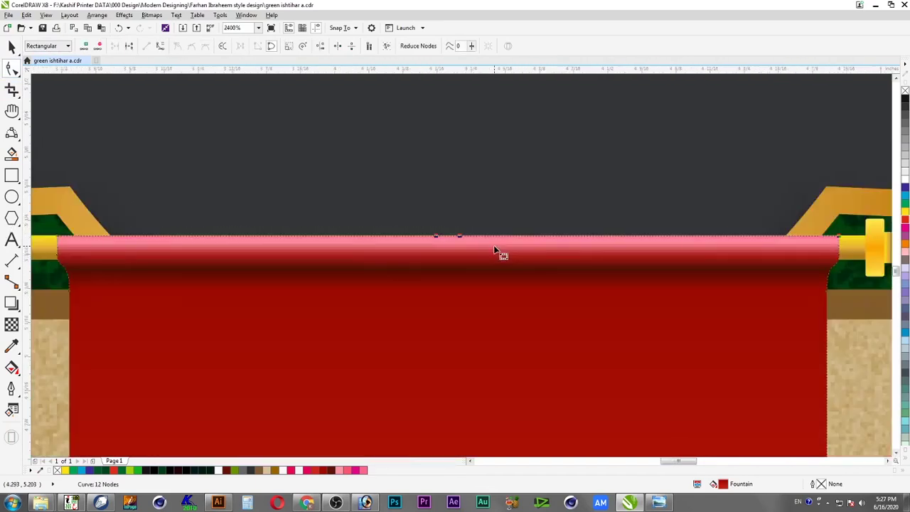
{"action": "scroll", "coordinate": [544, 249], "scroll_direction": "down", "scroll_amount": 1}
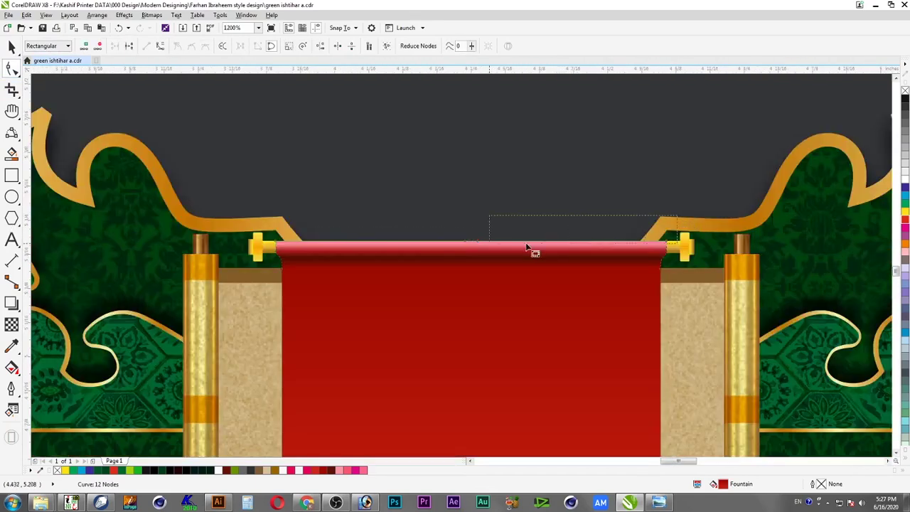
{"action": "left_click_drag", "start_coordinate": [268, 244], "coordinate": [318, 251]}
{"action": "key", "text": "F2"}
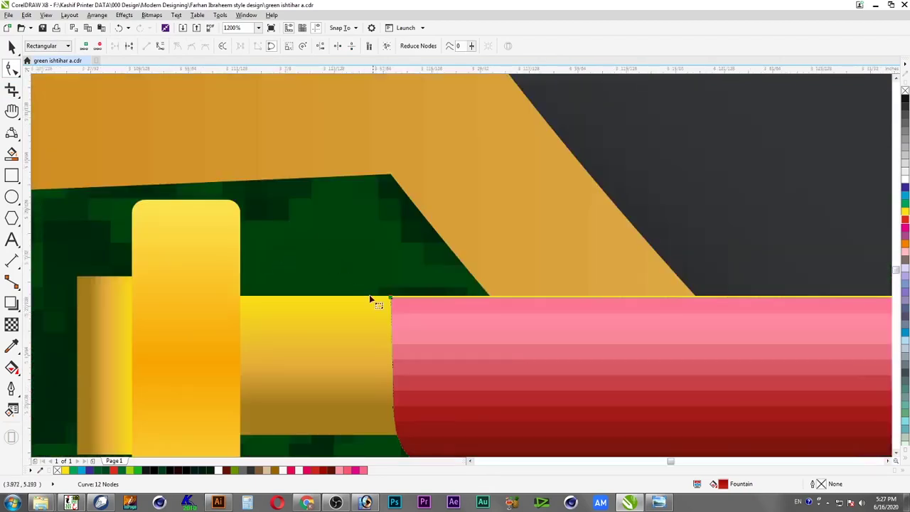
{"action": "left_click_drag", "start_coordinate": [390, 297], "coordinate": [391, 270]}
{"action": "key", "text": "space"}
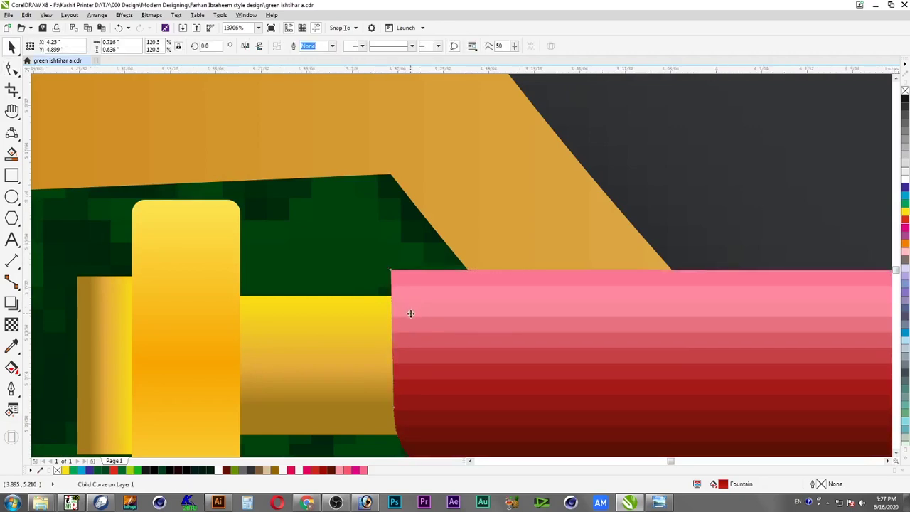
{"action": "key", "text": "shift+F4"}
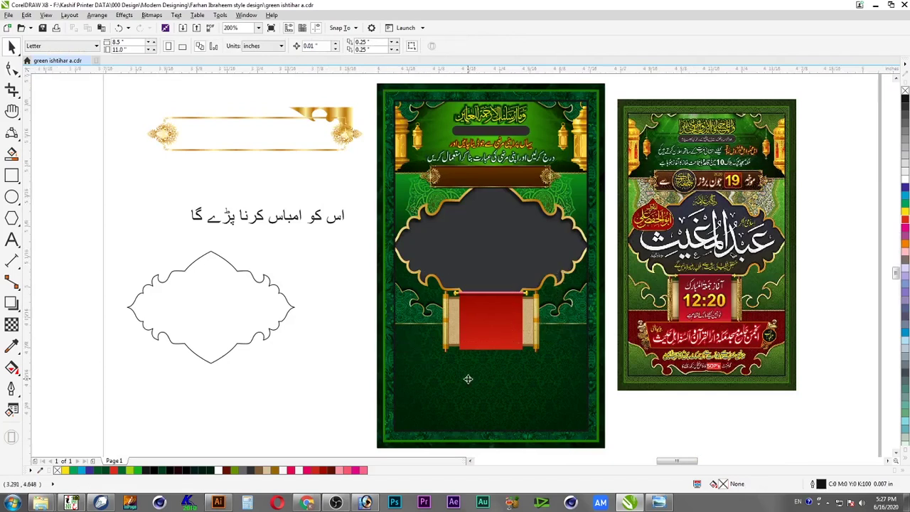
Nudge the gold scroll group up and enlarge it to about 111%
{"action": "scroll", "coordinate": [468, 379], "scroll_direction": "up", "scroll_amount": 4}
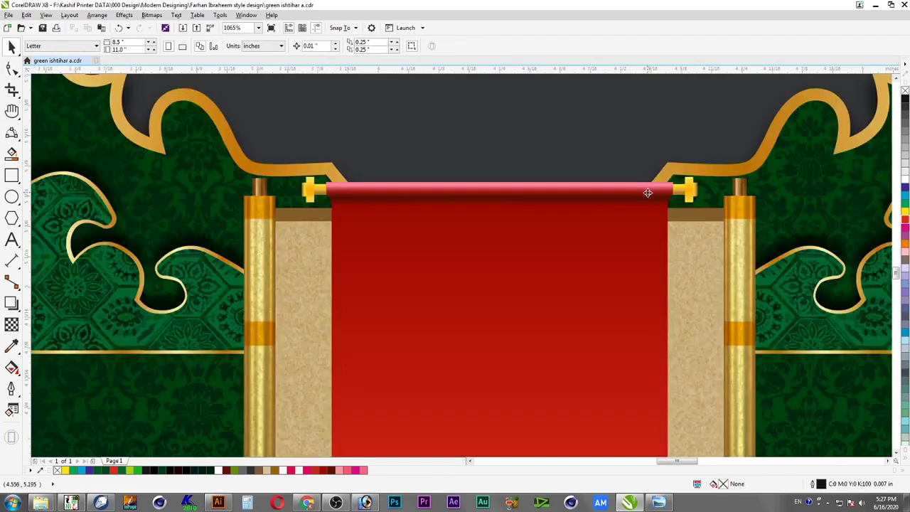
{"action": "left_click", "coordinate": [648, 192]}
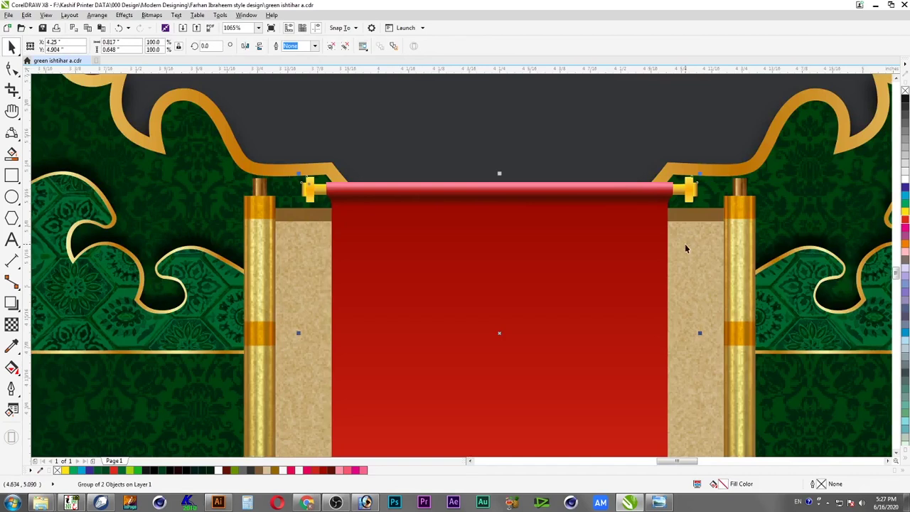
{"action": "left_click_drag", "start_coordinate": [689, 195], "coordinate": [690, 175]}
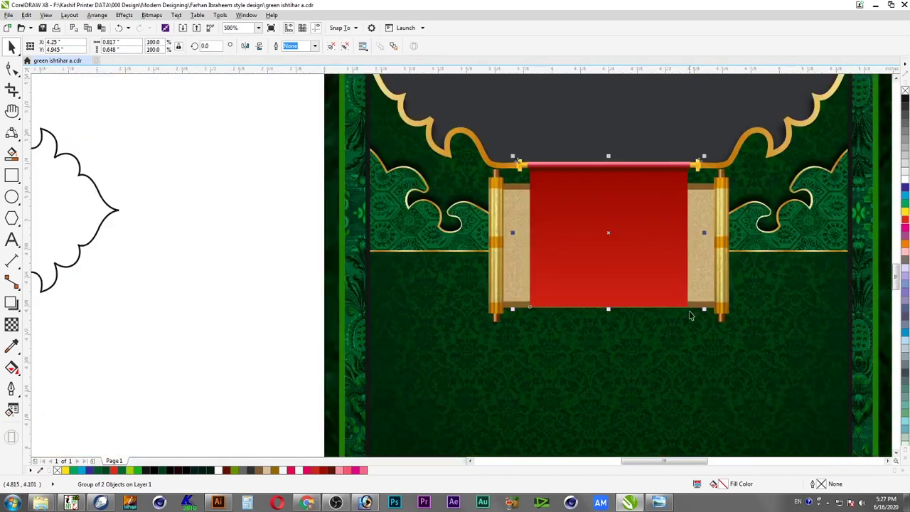
{"action": "left_click_drag", "start_coordinate": [703, 309], "coordinate": [725, 325]}
Centre the red banner horizontally on the gold scroll and save the poster
{"action": "left_click", "coordinate": [727, 267], "text": "shift"}
{"action": "key", "text": "c"}
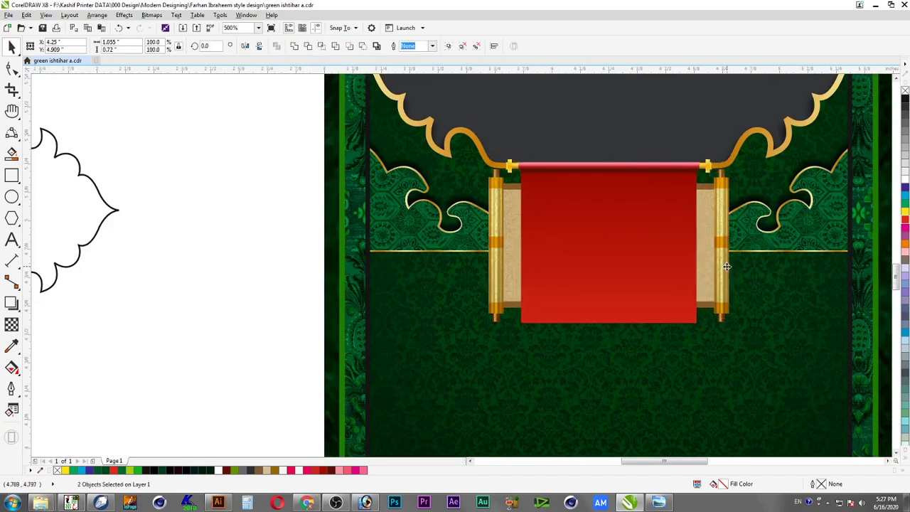
{"action": "key", "text": "Escape"}
{"action": "key", "text": "ctrl+s"}
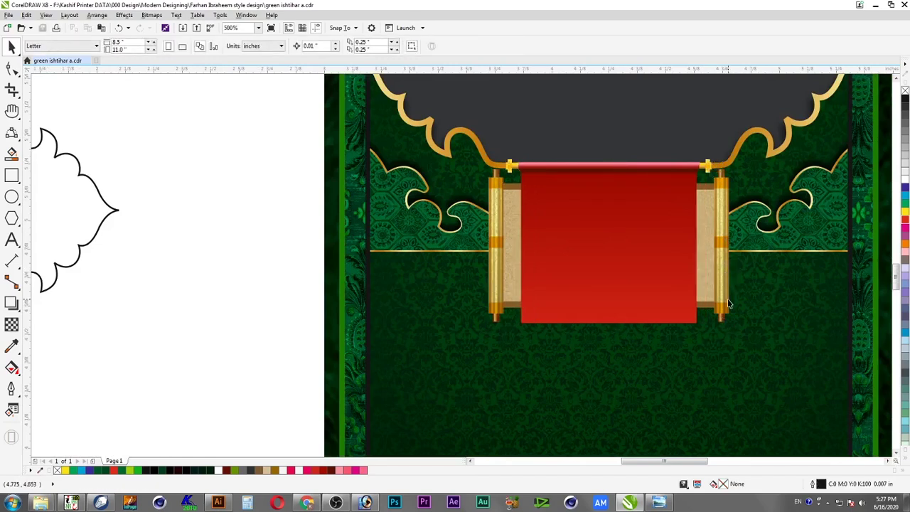
Zoom out to the full poster and select the red scroll group
{"action": "key", "text": "F4"}
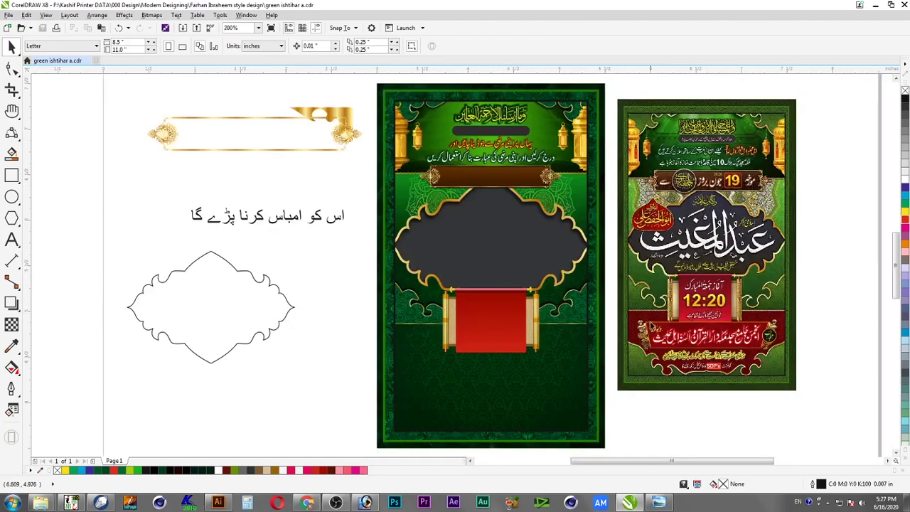
{"action": "scroll", "coordinate": [697, 349], "scroll_direction": "up", "scroll_amount": 4}
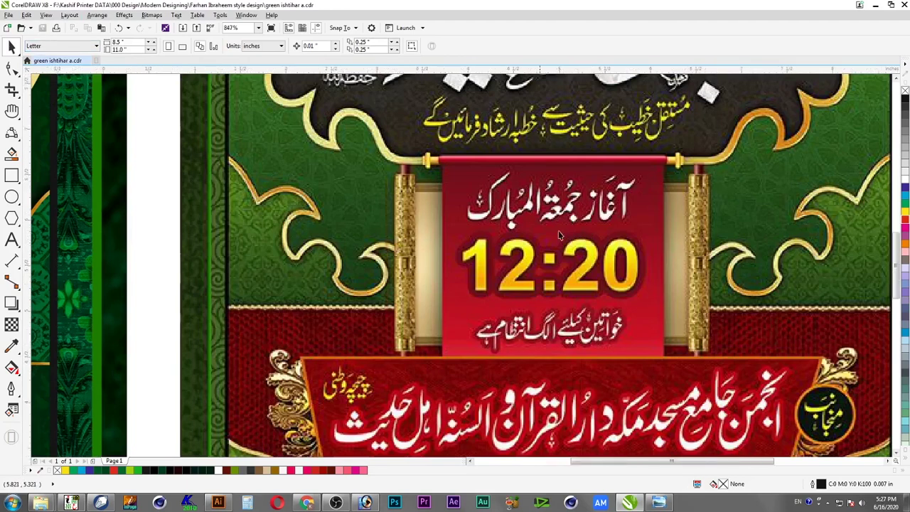
{"action": "key", "text": "F4"}
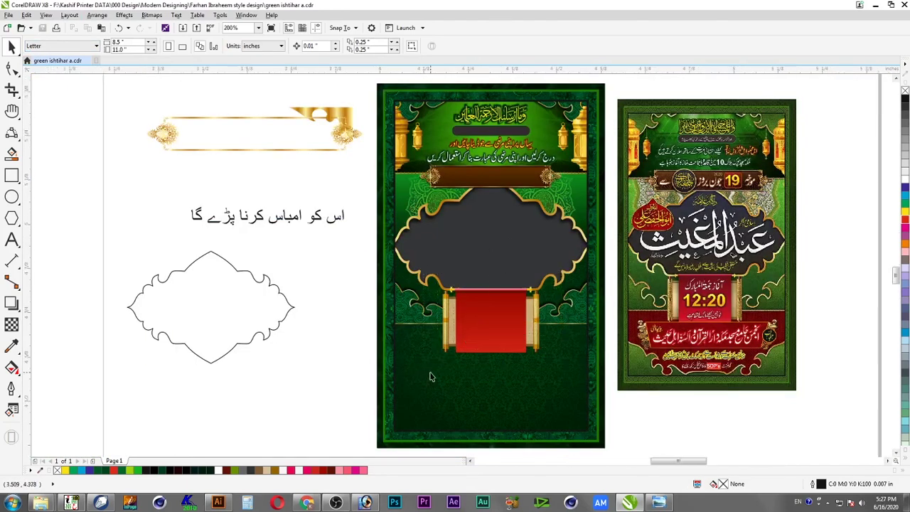
{"action": "scroll", "coordinate": [473, 350], "scroll_direction": "up", "scroll_amount": 4}
{"action": "left_click", "coordinate": [460, 309]}
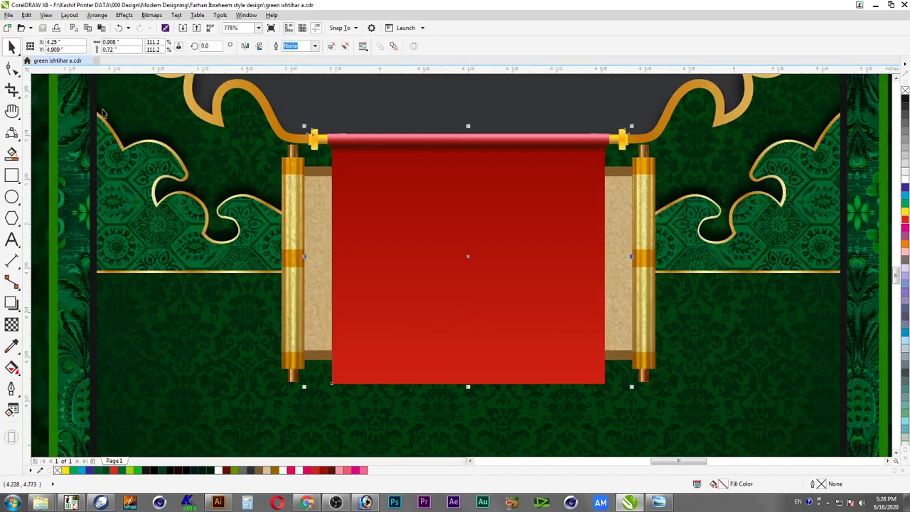
Add a Normal-mode brown drop shadow with feather 10 to the red scroll group
{"action": "left_click", "coordinate": [11, 303]}
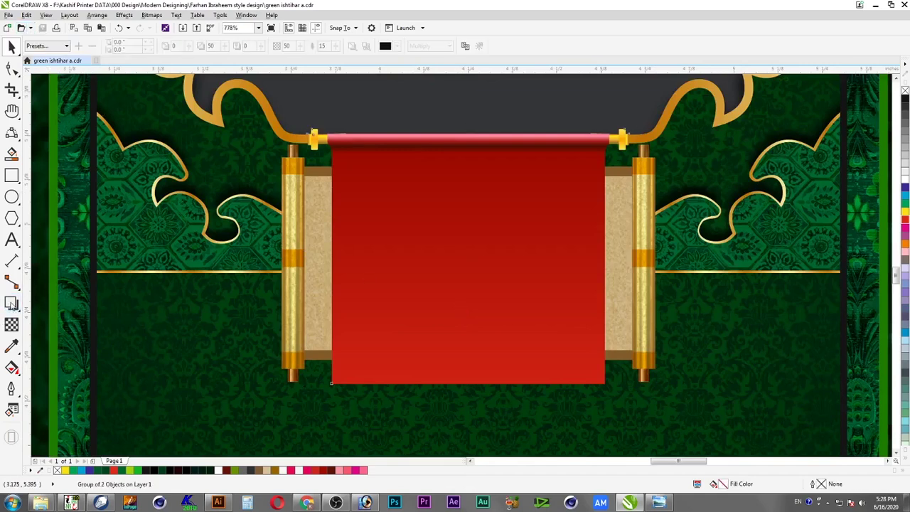
{"action": "left_click_drag", "start_coordinate": [502, 291], "coordinate": [514, 296]}
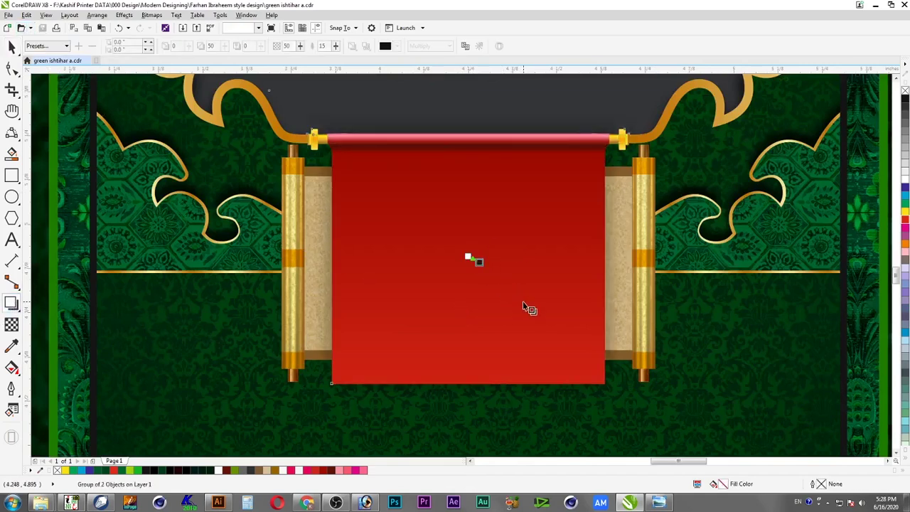
{"action": "left_click", "coordinate": [429, 45]}
{"action": "left_click", "coordinate": [427, 58]}
{"action": "left_click", "coordinate": [384, 45]}
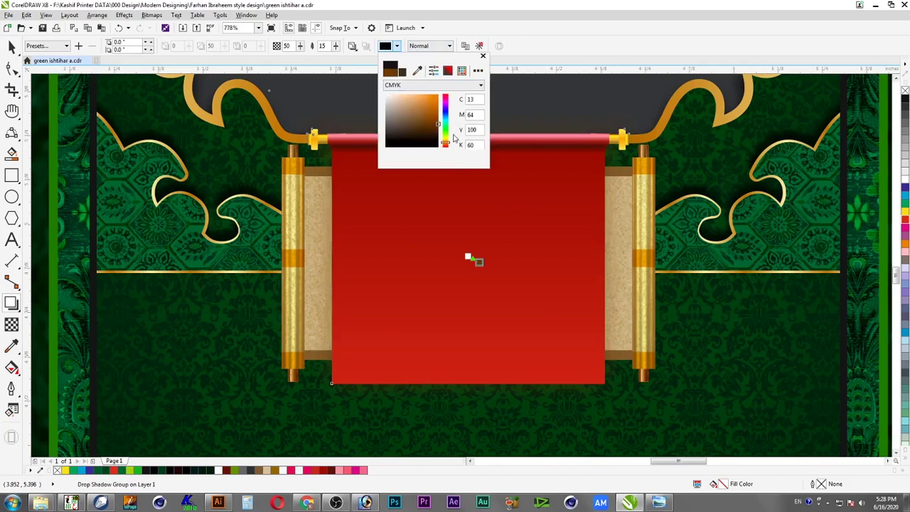
{"action": "left_click", "coordinate": [329, 50]}
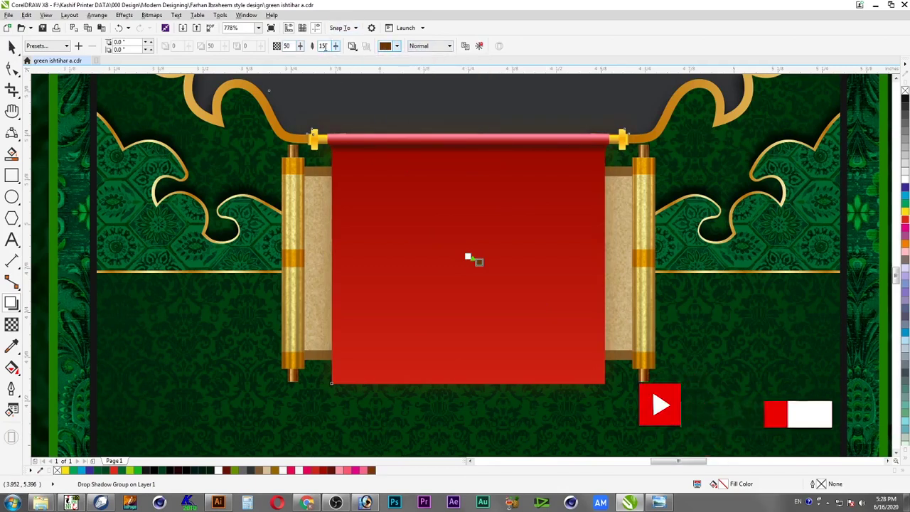
{"action": "double_click", "coordinate": [323, 46]}
{"action": "type", "text": "10"}
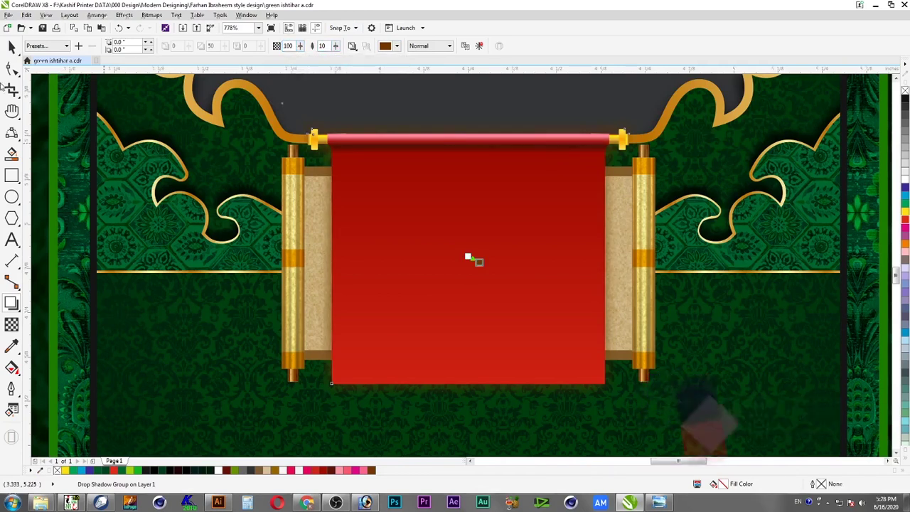
Break the drop shadow group apart and select the separated shadow
{"action": "left_click", "coordinate": [12, 46]}
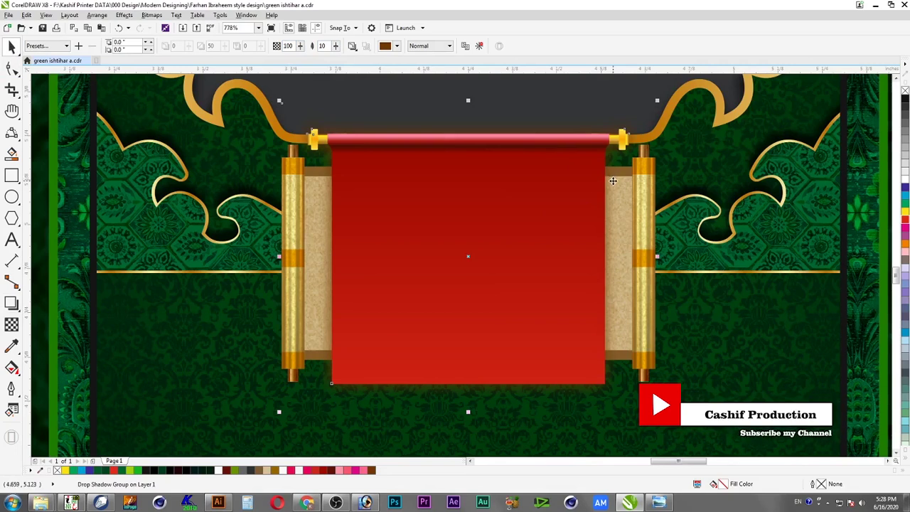
{"action": "right_click", "coordinate": [613, 182]}
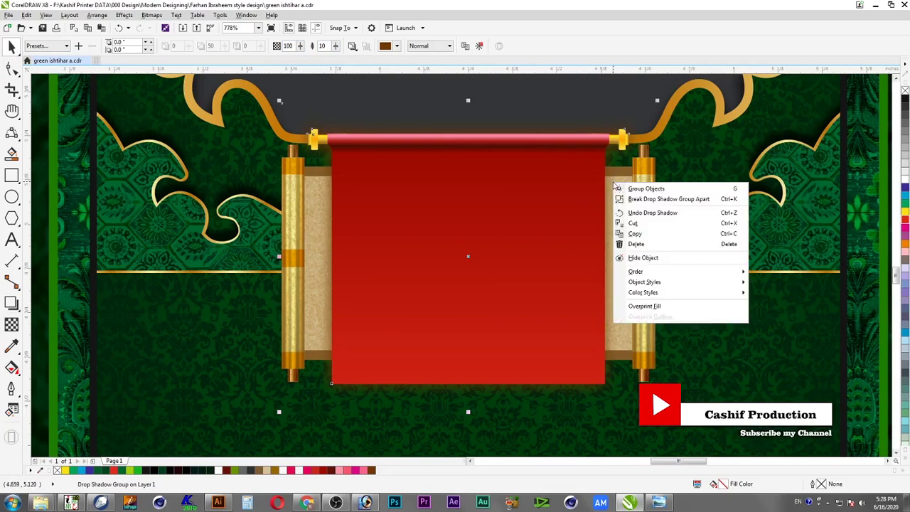
{"action": "left_click", "coordinate": [633, 197]}
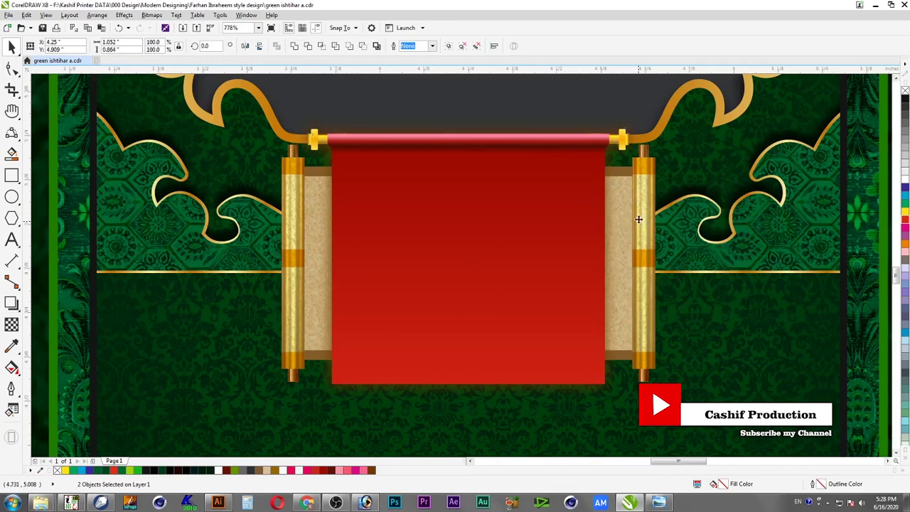
{"action": "left_click", "coordinate": [574, 123]}
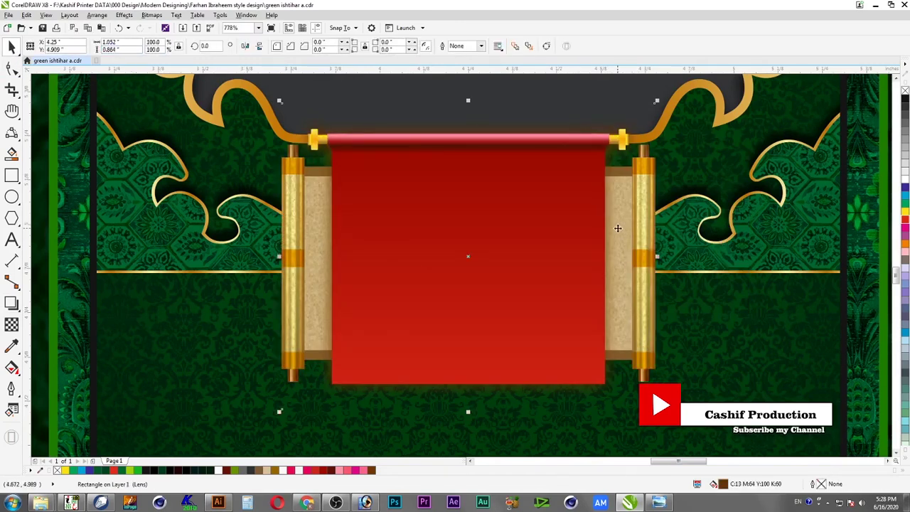
Convert the separated shadow to a 300 dpi bitmap and trim its top edge down to the roller
{"action": "left_click", "coordinate": [153, 15]}
{"action": "left_click", "coordinate": [171, 27]}
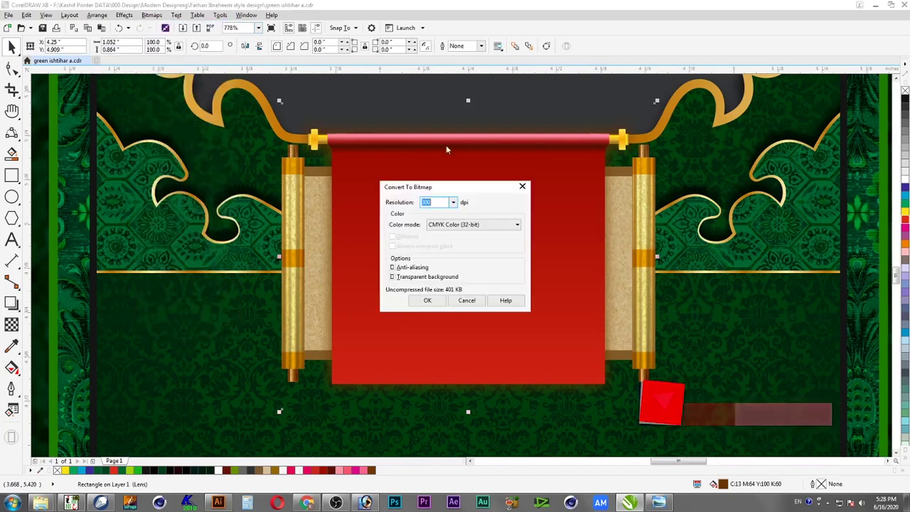
{"action": "left_click", "coordinate": [439, 299]}
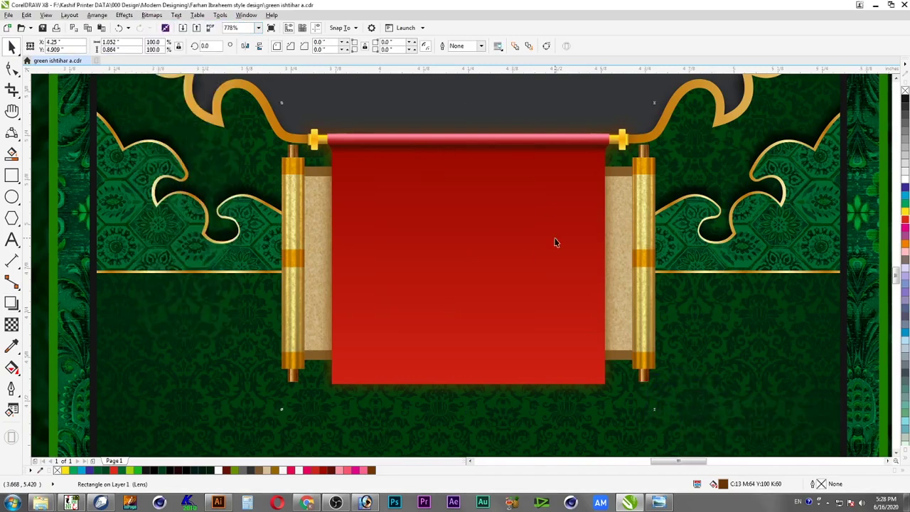
{"action": "left_click", "coordinate": [10, 69]}
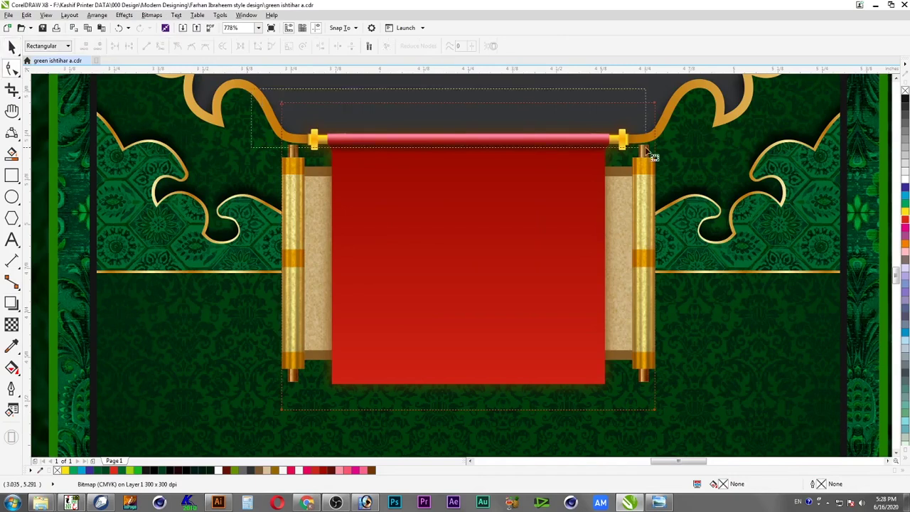
{"action": "left_click_drag", "start_coordinate": [655, 104], "coordinate": [654, 140]}
{"action": "key", "text": "space"}
Draw a new drop shadow down the red banner group, redoing the first attempt
{"action": "left_click", "coordinate": [531, 174]}
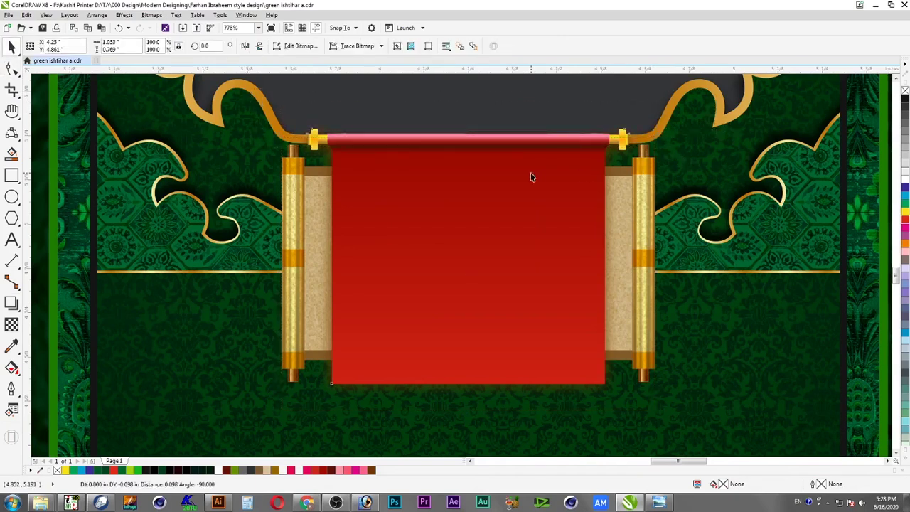
{"action": "left_click", "coordinate": [10, 302]}
{"action": "left_click_drag", "start_coordinate": [463, 320], "coordinate": [462, 382]}
{"action": "key", "text": "ctrl+z"}
{"action": "left_click_drag", "start_coordinate": [468, 256], "coordinate": [467, 388]}
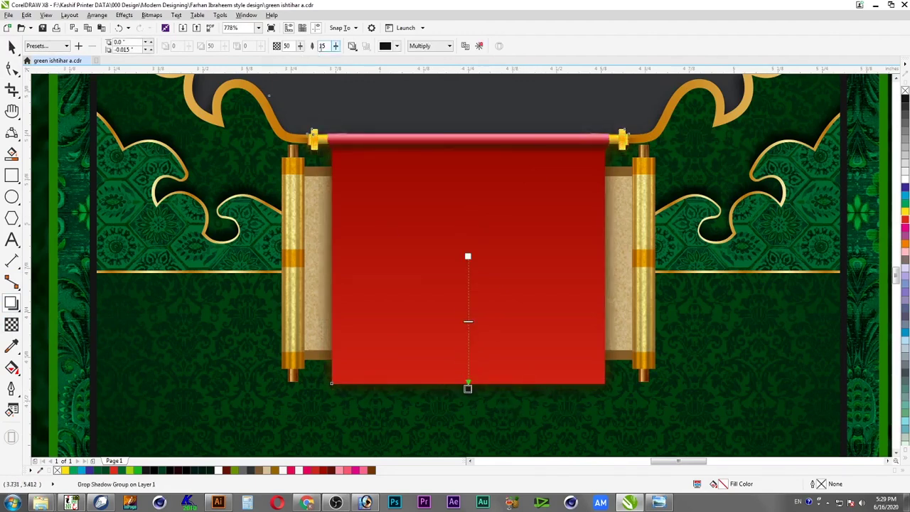
Set the banner shadow to feather 4, opacity 100, Normal blending and solid black
{"action": "type", "text": "4"}
{"action": "key", "text": "shift+Tab"}
{"action": "type", "text": "100"}
{"action": "key", "text": "Return"}
{"action": "left_click", "coordinate": [444, 46]}
{"action": "left_click", "coordinate": [439, 63]}
{"action": "left_click", "coordinate": [396, 46]}
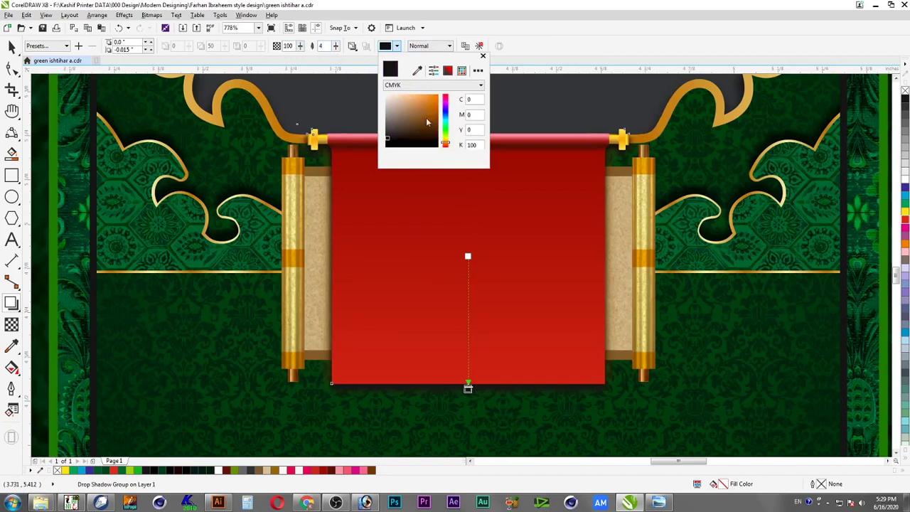
{"action": "left_click_drag", "start_coordinate": [431, 135], "coordinate": [486, 180]}
{"action": "left_click", "coordinate": [537, 52]}
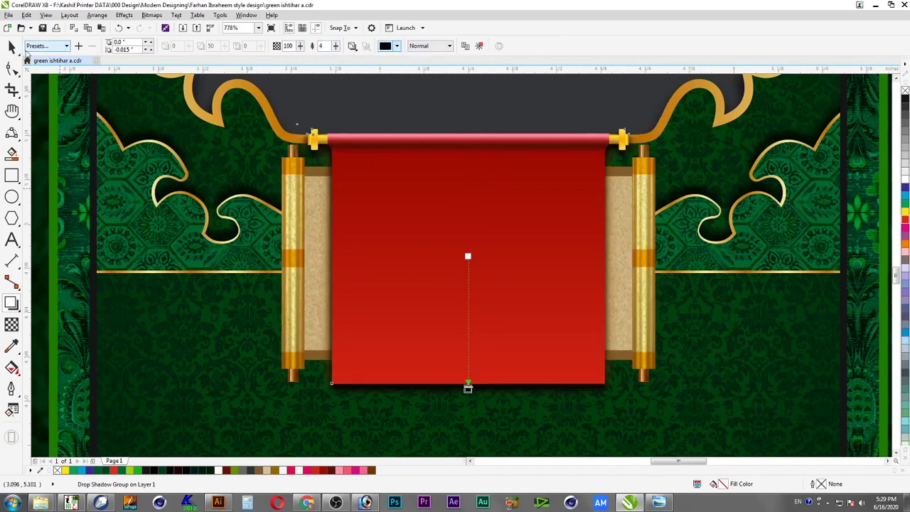
Select the scroll group, then the green background and lens rectangles with the Pick tool
{"action": "left_click", "coordinate": [12, 45]}
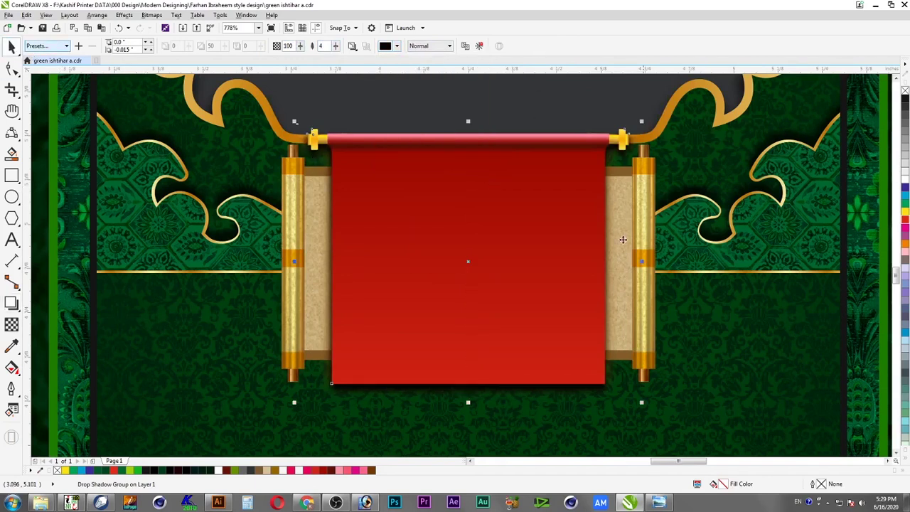
{"action": "right_click", "coordinate": [571, 394]}
{"action": "left_click", "coordinate": [640, 268]}
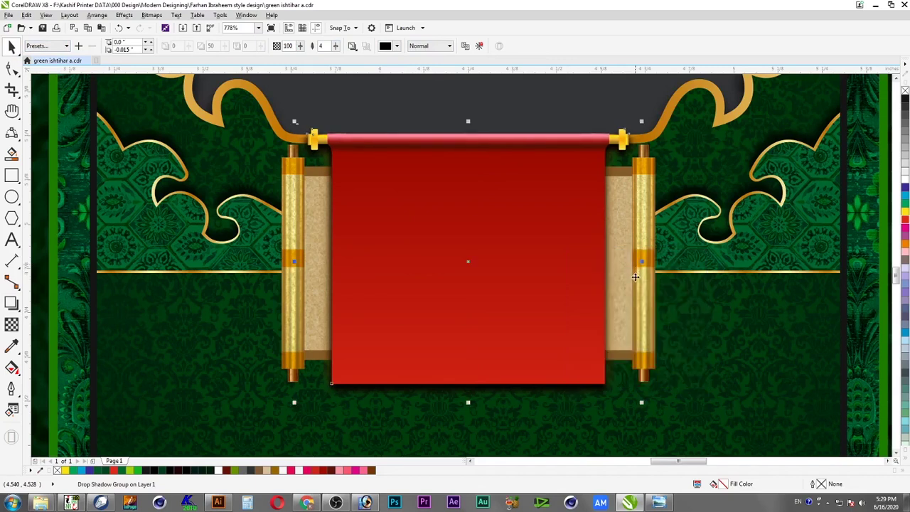
{"action": "left_click", "coordinate": [607, 409]}
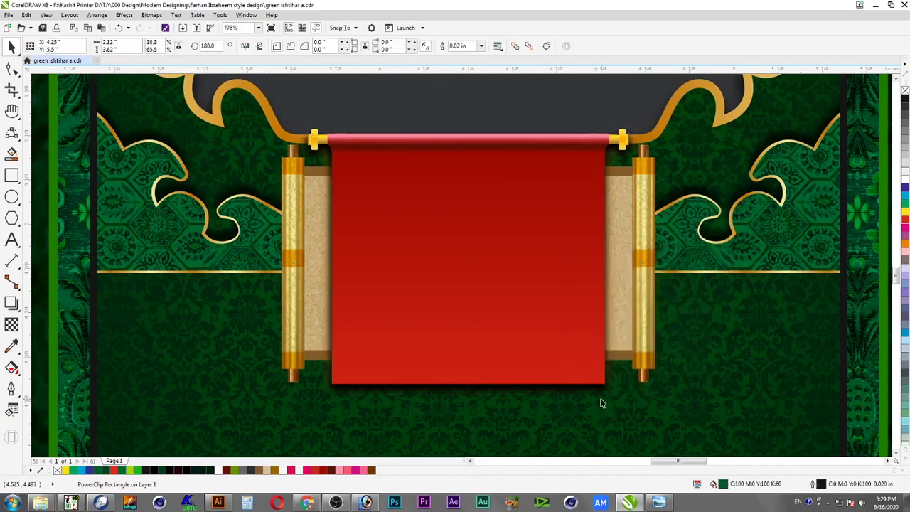
{"action": "left_click", "coordinate": [601, 401]}
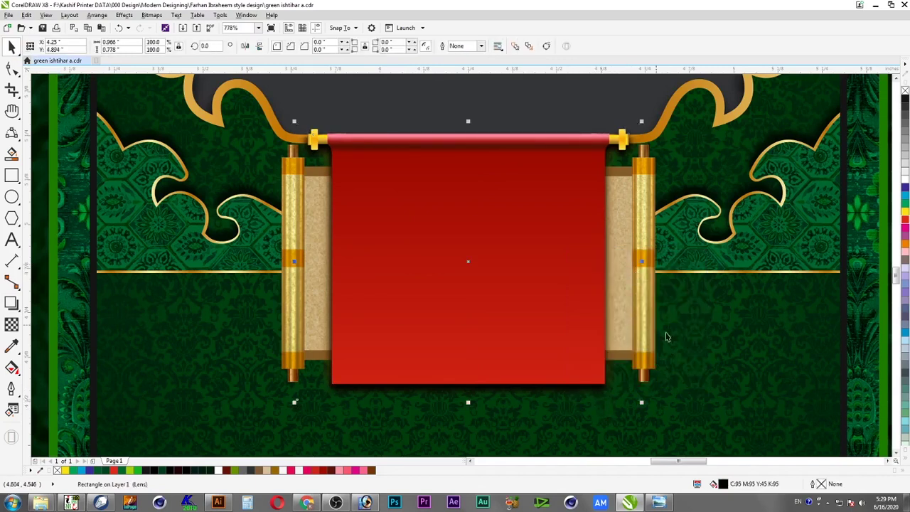
Zoom to frame the whole poster alongside the reference design
{"action": "scroll", "coordinate": [228, 172], "scroll_direction": "down", "scroll_amount": 2}
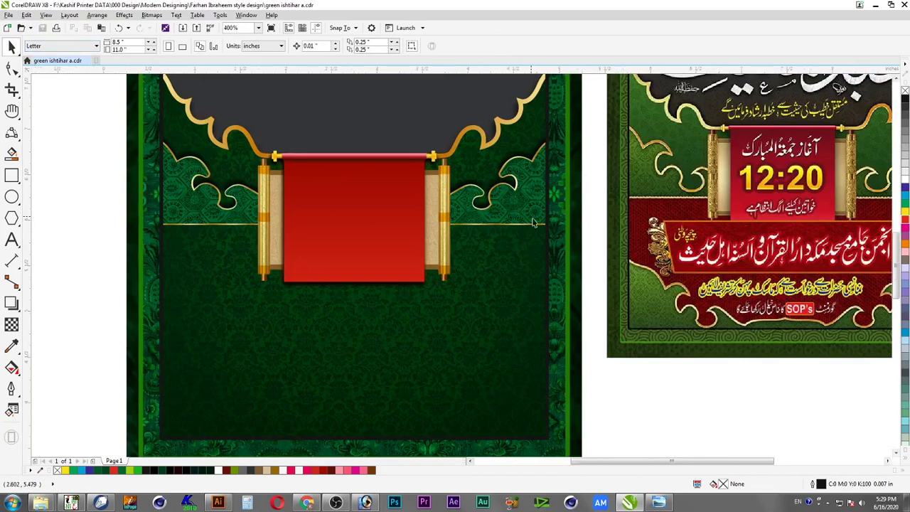
{"action": "scroll", "coordinate": [496, 218], "scroll_direction": "down", "scroll_amount": 2}
{"action": "key", "text": "z"}
{"action": "left_click_drag", "start_coordinate": [377, 260], "coordinate": [783, 420]}
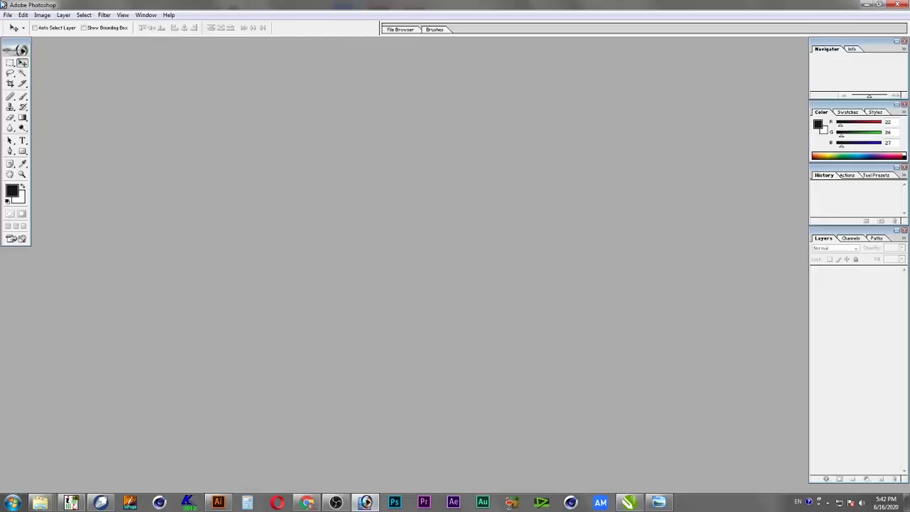
Create a new document using the 1920 x 1080 HDTV preset
{"action": "left_click", "coordinate": [7, 15]}
{"action": "left_click", "coordinate": [21, 27]}
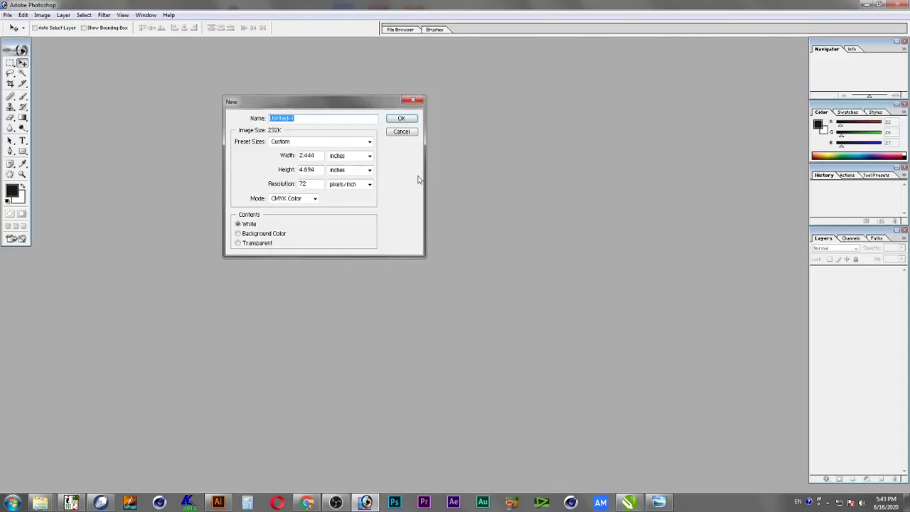
{"action": "double_click", "coordinate": [315, 184]}
{"action": "left_click", "coordinate": [321, 141]}
{"action": "left_click", "coordinate": [320, 150]}
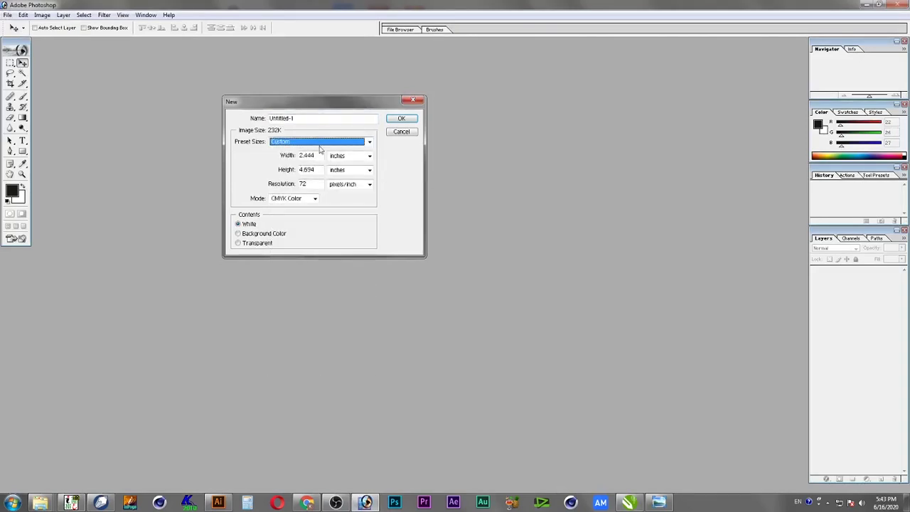
{"action": "left_click", "coordinate": [323, 142]}
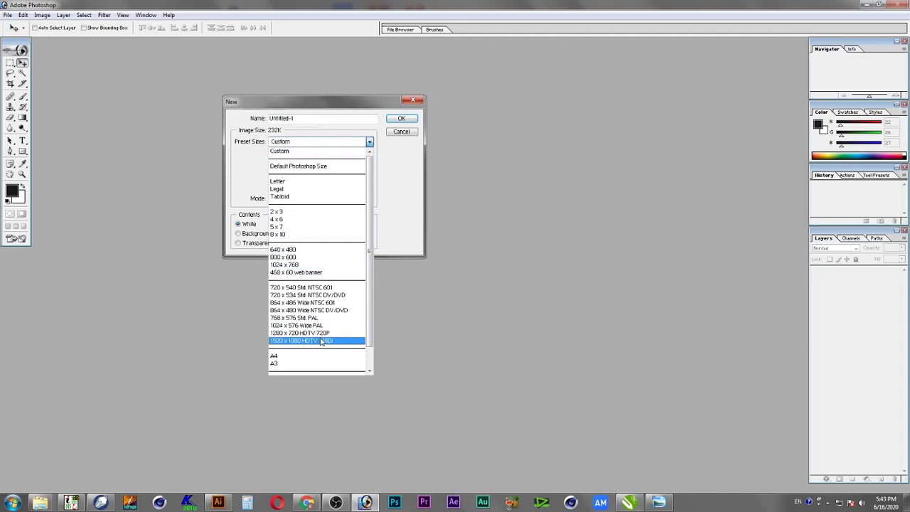
{"action": "left_click", "coordinate": [321, 342]}
{"action": "left_click", "coordinate": [400, 119]}
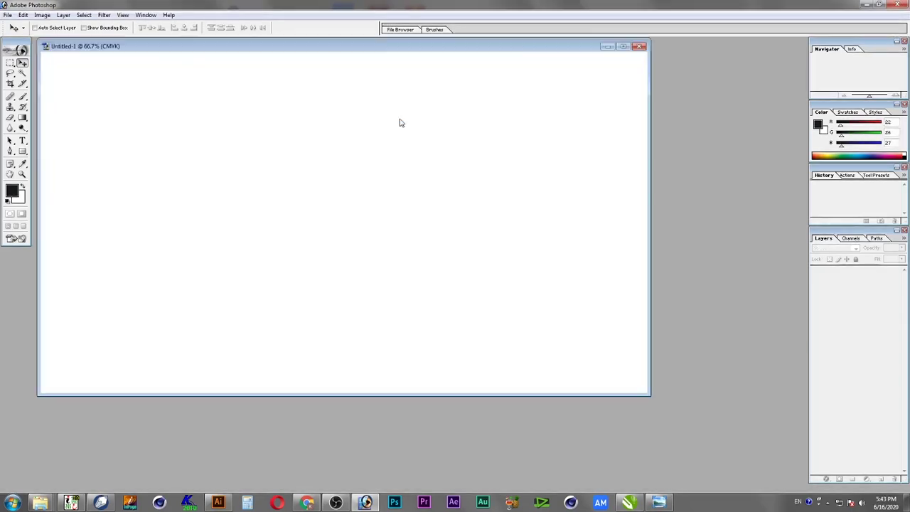
Paste the copied acanthus ornament in as Pixels
{"action": "left_click", "coordinate": [23, 14]}
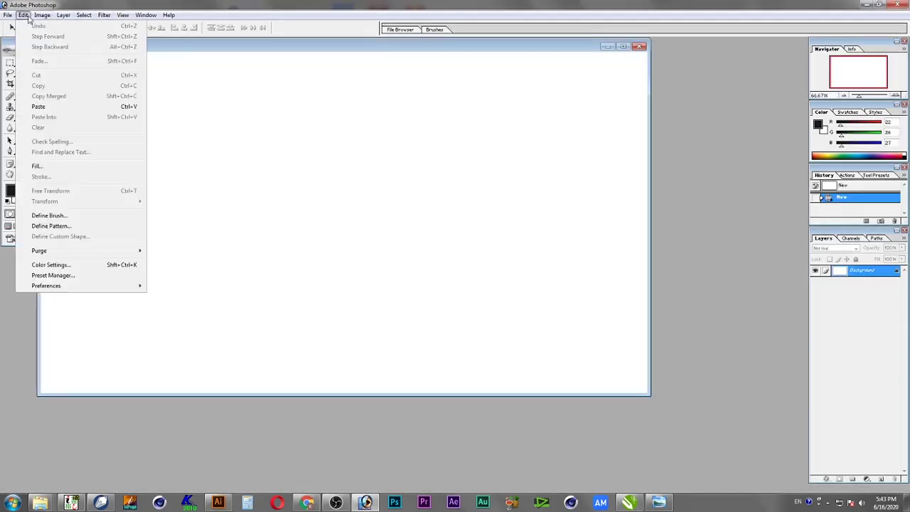
{"action": "left_click", "coordinate": [54, 111]}
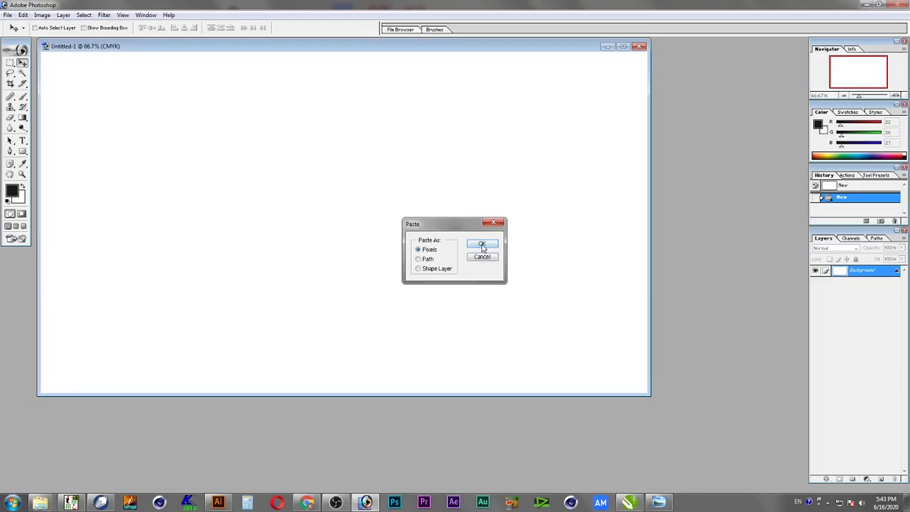
{"action": "left_click", "coordinate": [482, 244]}
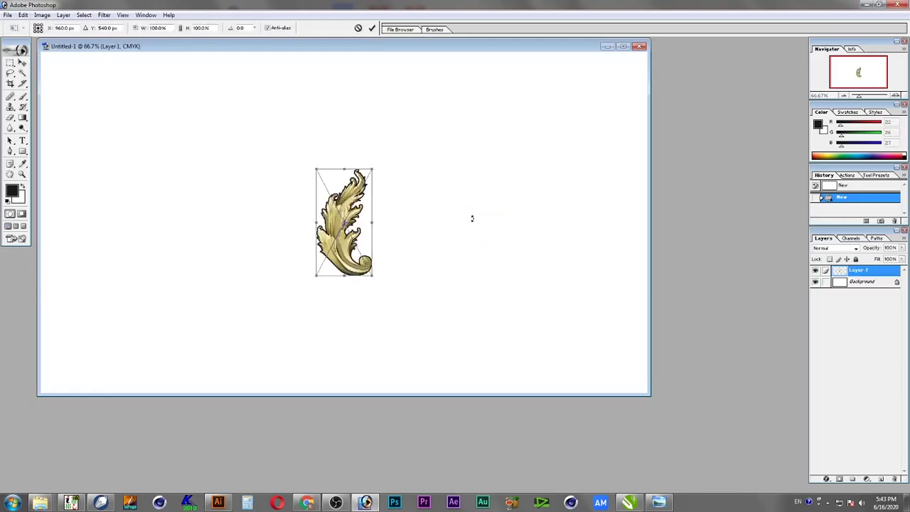
Scale the pasted leaf to nearly canvas height, then paste a copy and move it left
{"action": "left_click_drag", "start_coordinate": [377, 171], "coordinate": [470, 92]}
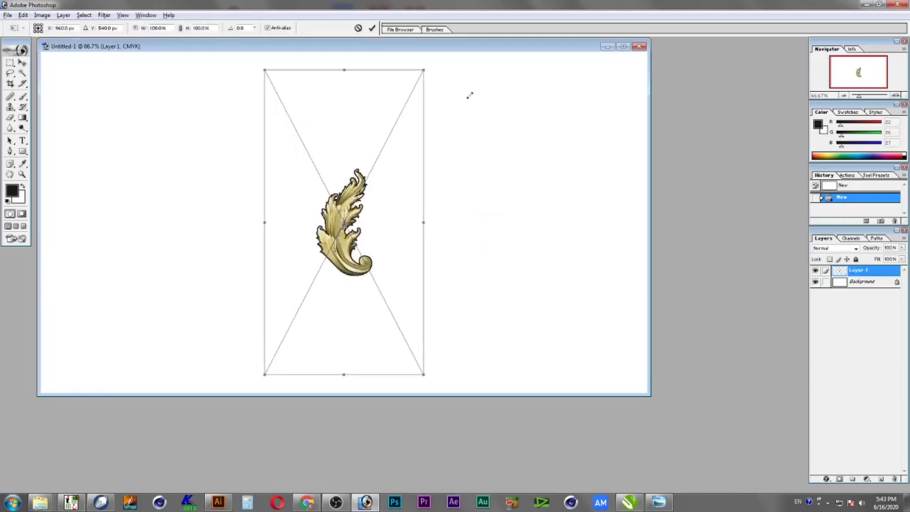
{"action": "key", "text": "Return"}
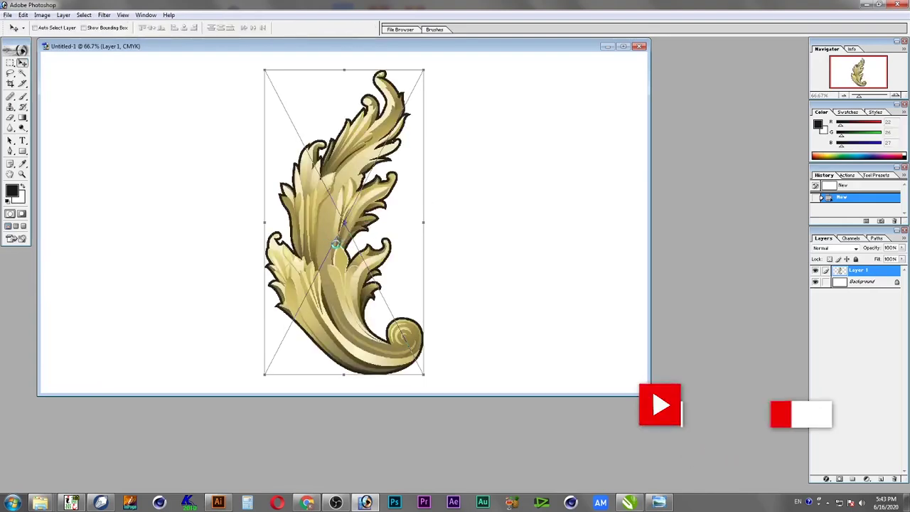
{"action": "key", "text": "ctrl+v"}
{"action": "left_click_drag", "start_coordinate": [336, 244], "coordinate": [200, 244]}
{"action": "left_click_drag", "start_coordinate": [255, 254], "coordinate": [239, 255]}
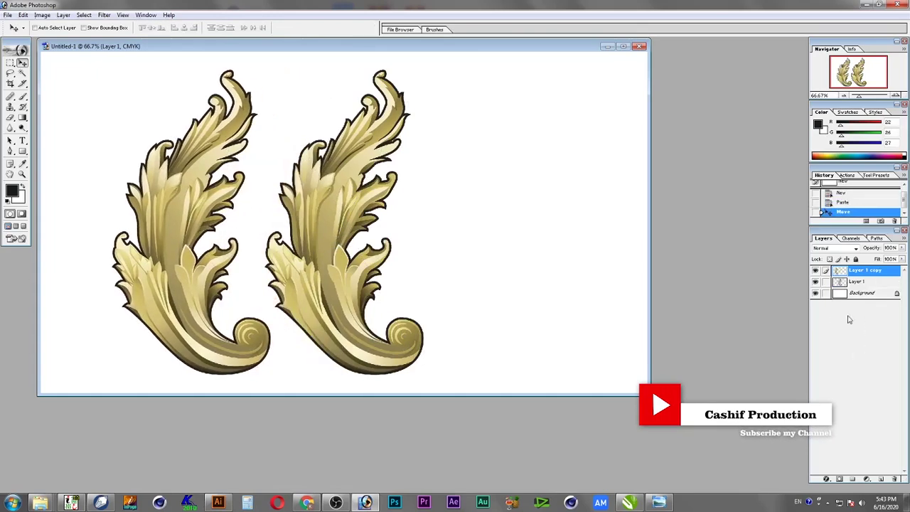
Darken the left leaf's midtones with Curves and shift its hue toward orange-brown
{"action": "key", "text": "ctrl+m"}
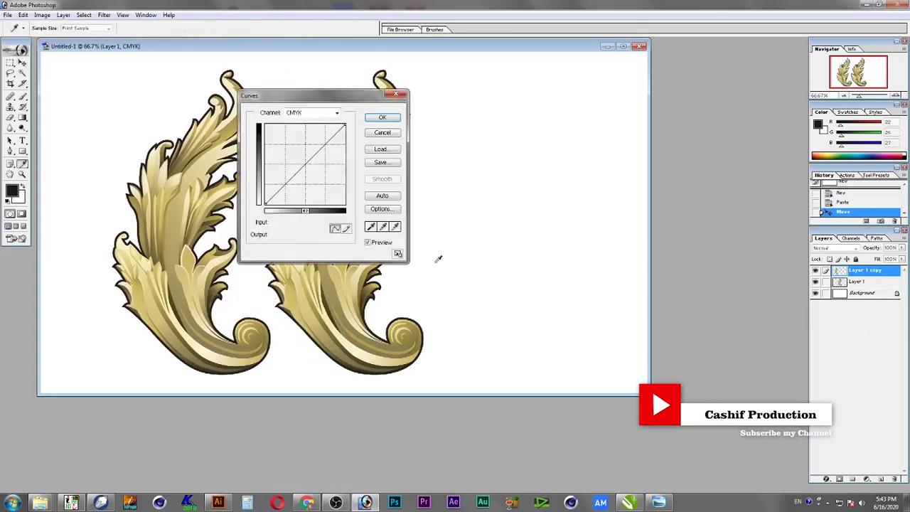
{"action": "left_click_drag", "start_coordinate": [308, 100], "coordinate": [514, 128]}
{"action": "left_click_drag", "start_coordinate": [513, 195], "coordinate": [507, 193]}
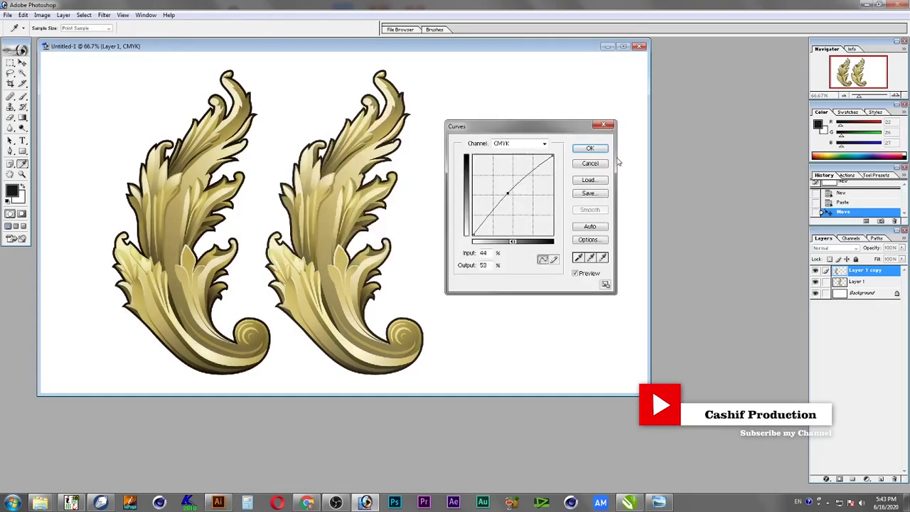
{"action": "left_click", "coordinate": [588, 148]}
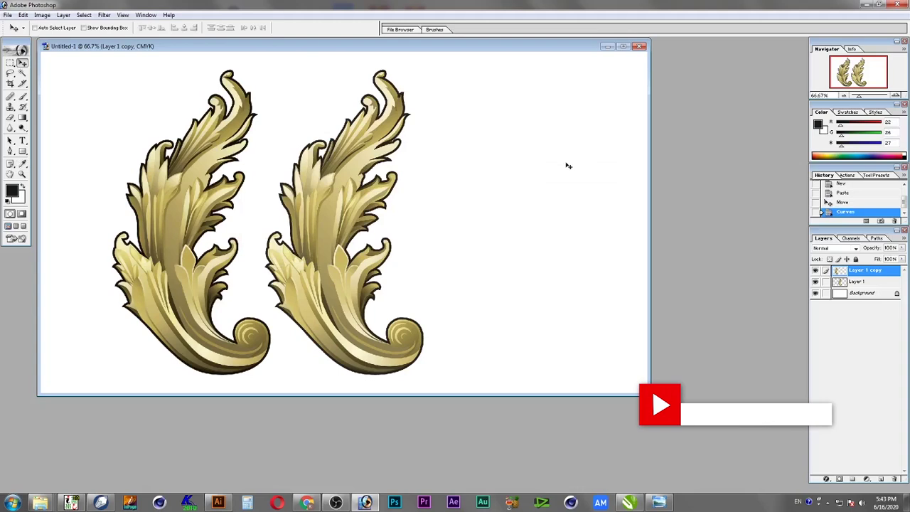
{"action": "key", "text": "ctrl+u"}
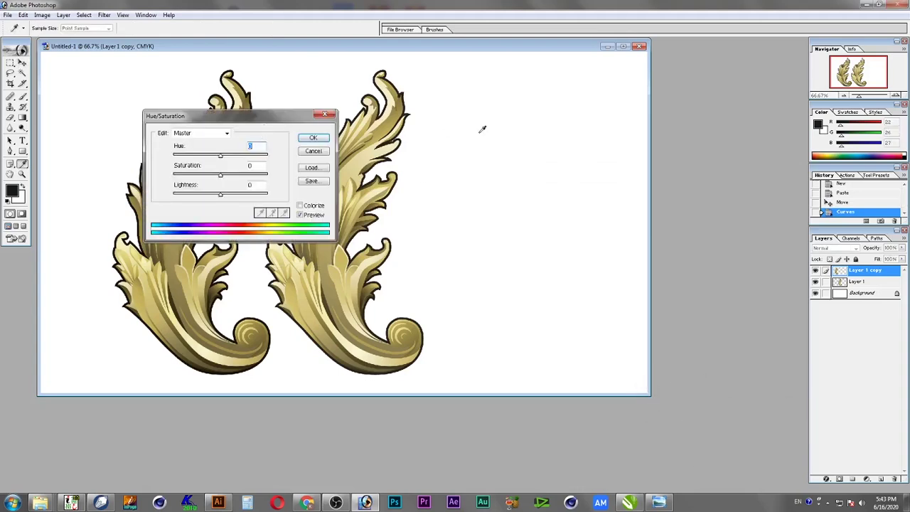
{"action": "left_click_drag", "start_coordinate": [249, 121], "coordinate": [603, 125]}
{"action": "mouse_move", "coordinate": [573, 173]}
{"action": "left_mouse_down"}
{"action": "mouse_move", "coordinate": [580, 173]}
{"action": "mouse_move", "coordinate": [565, 172]}
{"action": "left_mouse_up"}
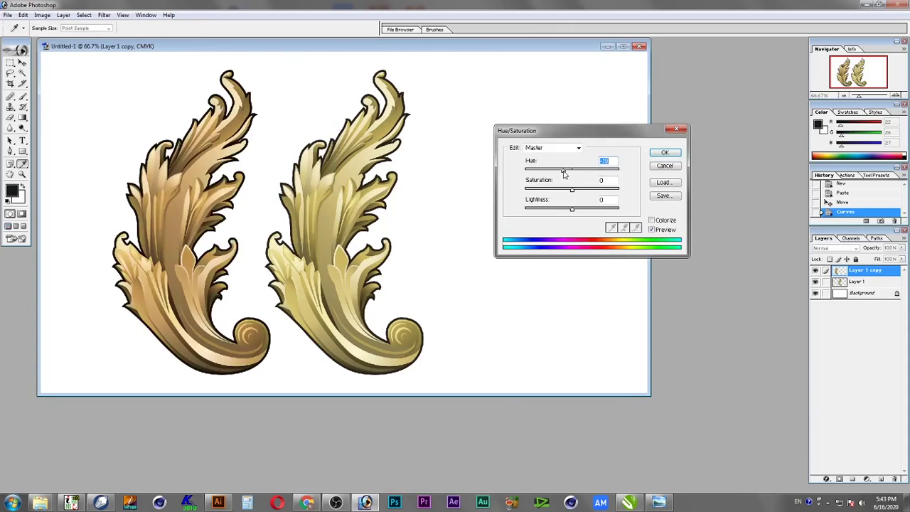
{"action": "left_click", "coordinate": [665, 153]}
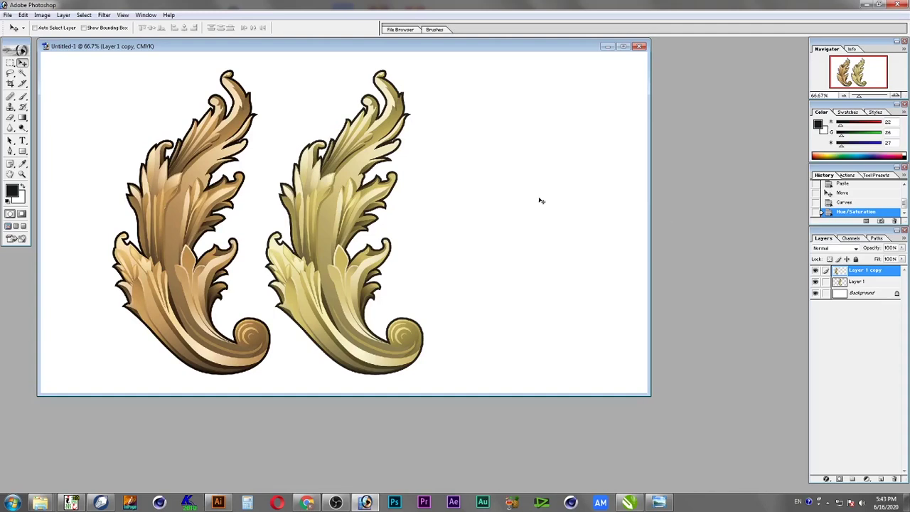
Convert the document to RGB colour without merging layers
{"action": "left_click", "coordinate": [42, 14]}
{"action": "mouse_move", "coordinate": [54, 28]}
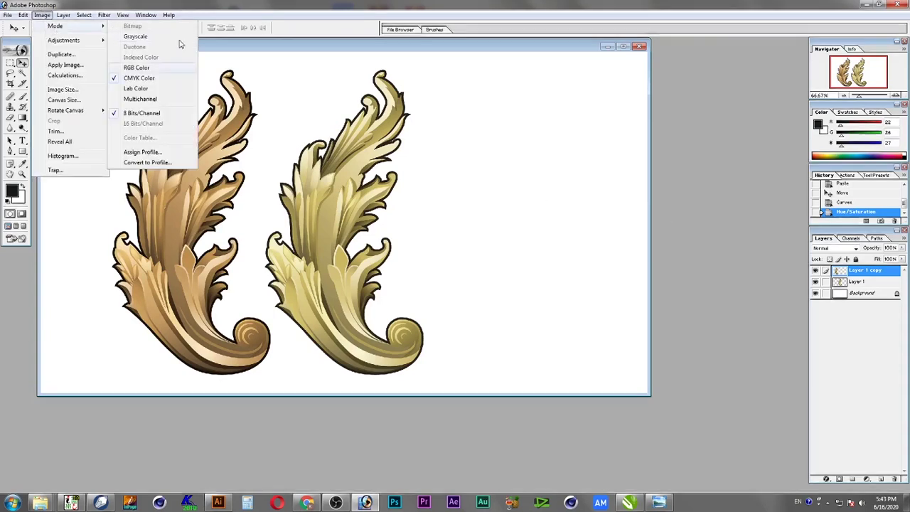
{"action": "left_click", "coordinate": [145, 69]}
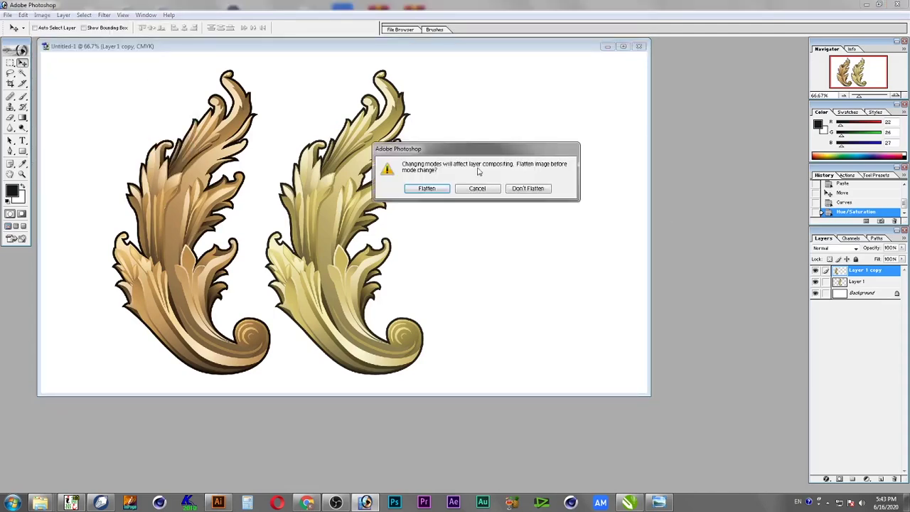
{"action": "left_click", "coordinate": [513, 187]}
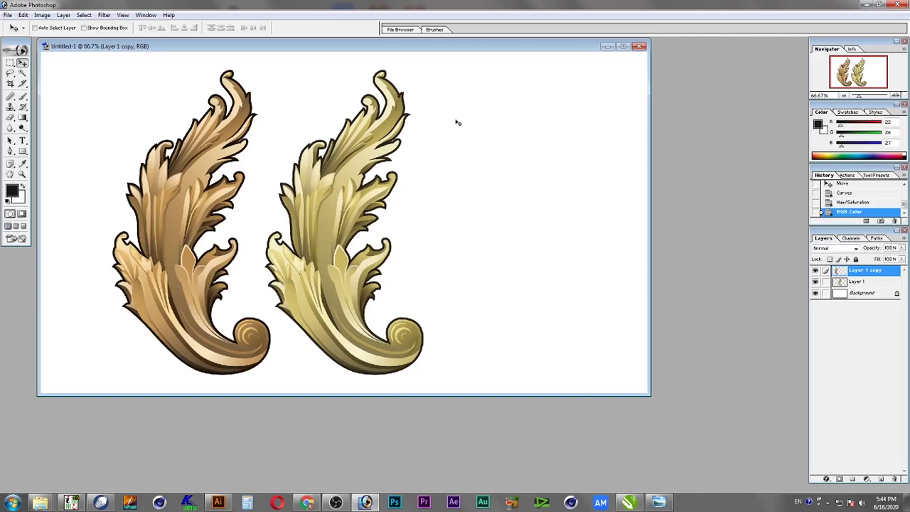
Try other hues on the left ornament in Hue/Saturation, then cancel
{"action": "key", "text": "ctrl+u"}
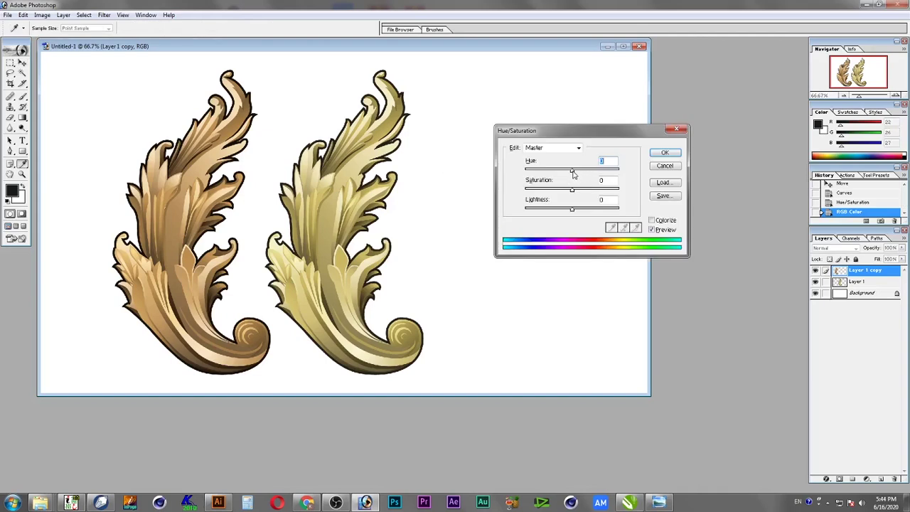
{"action": "left_click_drag", "start_coordinate": [571, 173], "coordinate": [571, 173]}
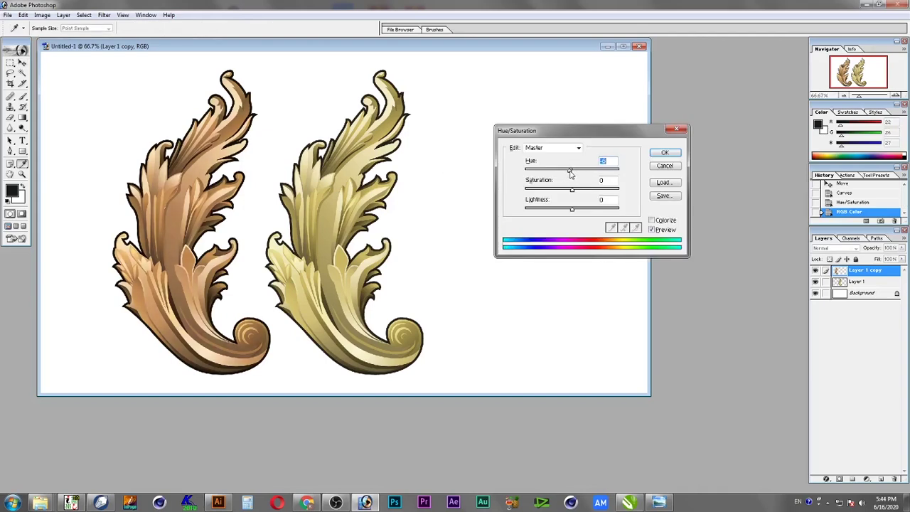
{"action": "left_click", "coordinate": [667, 165]}
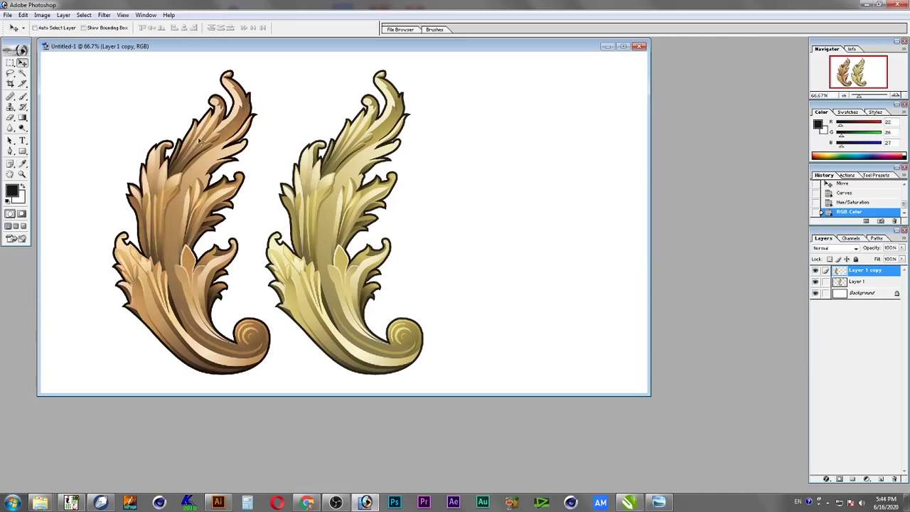
{"action": "left_click", "coordinate": [63, 14]}
Brighten the left ornament with Brightness/Contrast at +15
{"action": "mouse_move", "coordinate": [43, 15]}
{"action": "mouse_move", "coordinate": [63, 41]}
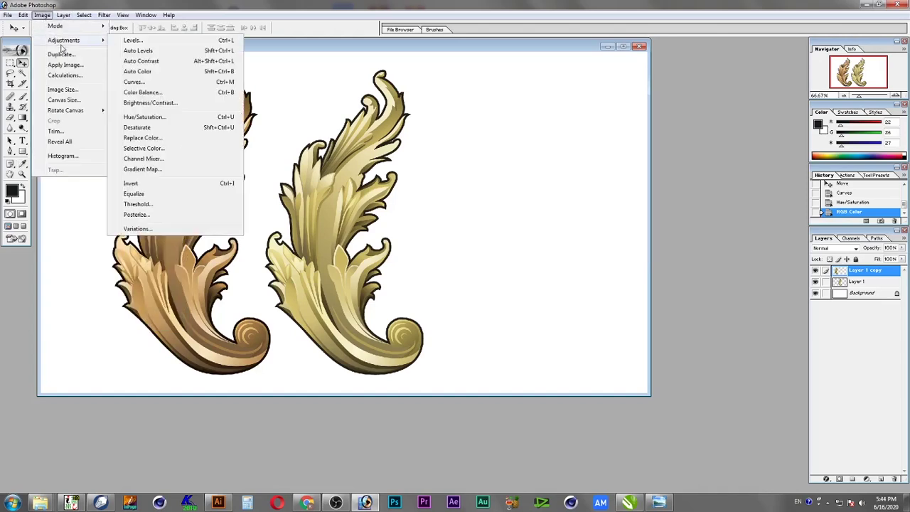
{"action": "left_click", "coordinate": [169, 103]}
{"action": "mouse_move", "coordinate": [304, 177]}
{"action": "left_mouse_down"}
{"action": "mouse_move", "coordinate": [314, 198]}
{"action": "mouse_move", "coordinate": [308, 177]}
{"action": "left_mouse_up"}
{"action": "left_click", "coordinate": [375, 165]}
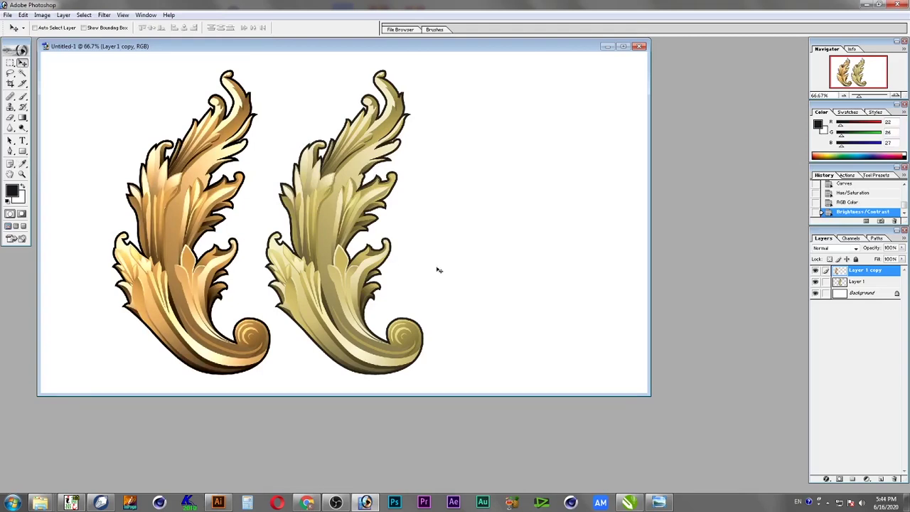
Shift the ornament's midtones toward yellow with Color Balance Yellow–Blue -72
{"action": "left_click", "coordinate": [41, 15]}
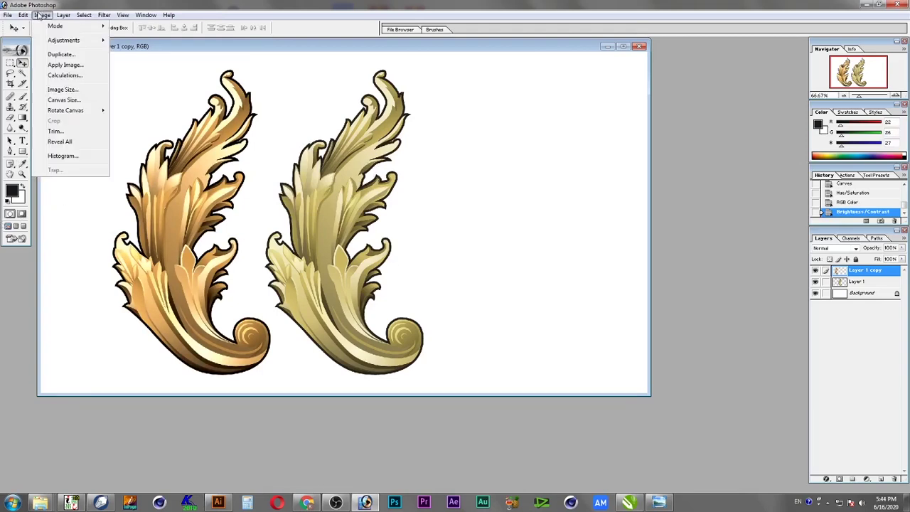
{"action": "mouse_move", "coordinate": [67, 41]}
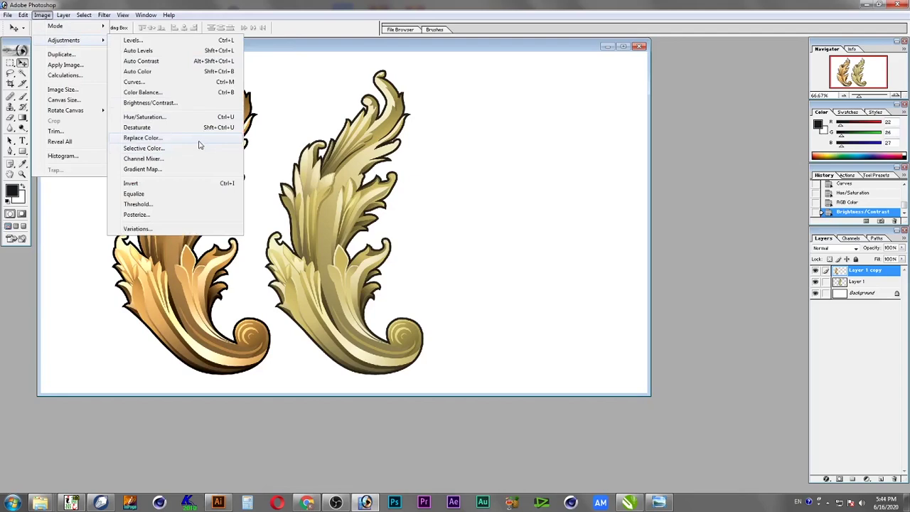
{"action": "left_click", "coordinate": [178, 92]}
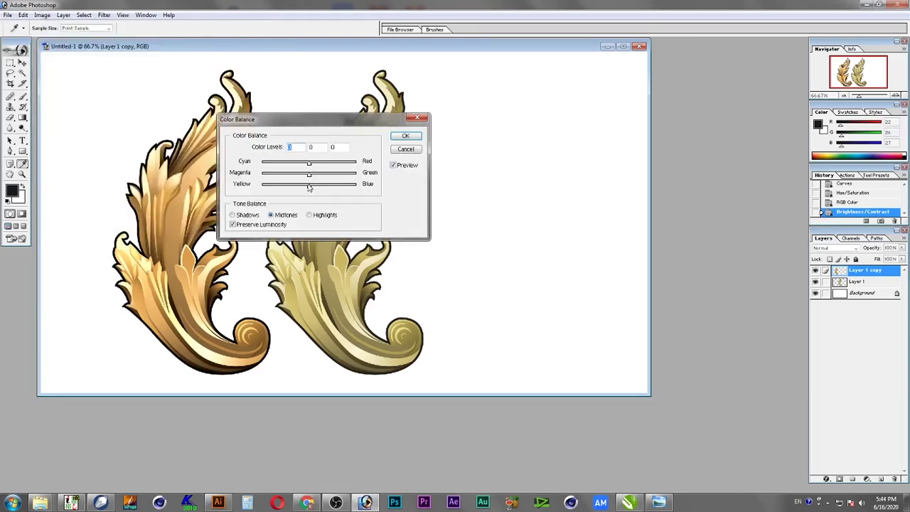
{"action": "left_click_drag", "start_coordinate": [310, 189], "coordinate": [287, 193]}
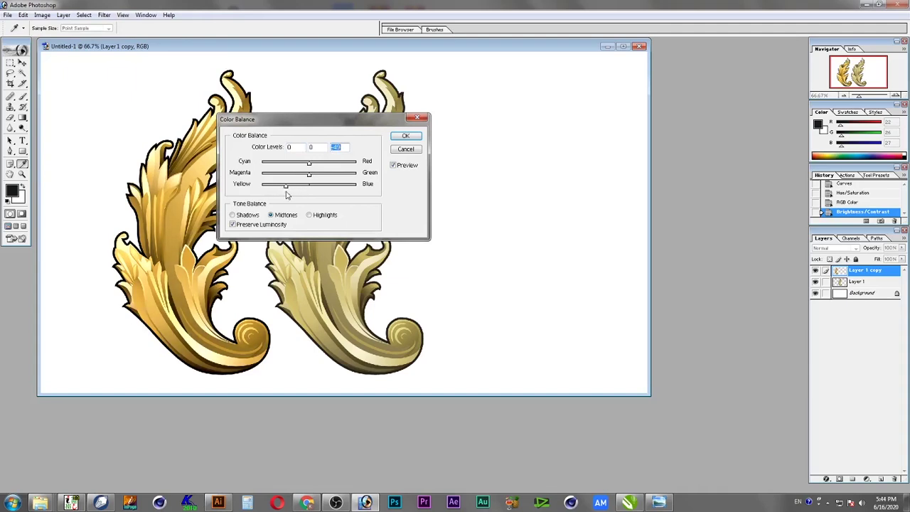
{"action": "left_click", "coordinate": [406, 136]}
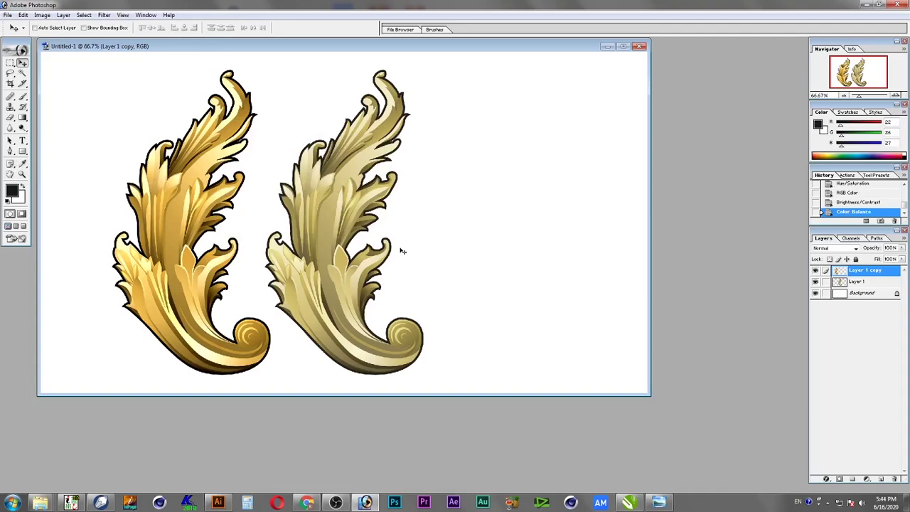
Push the ornament's midtones toward red (+51) in Color Balance, then pick the Background layer
{"action": "left_click", "coordinate": [42, 15]}
{"action": "mouse_move", "coordinate": [69, 41]}
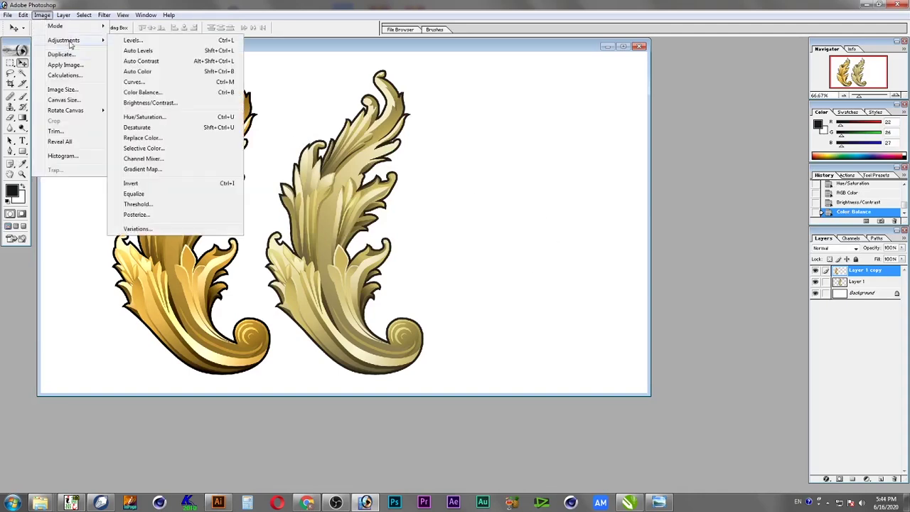
{"action": "left_click", "coordinate": [162, 92]}
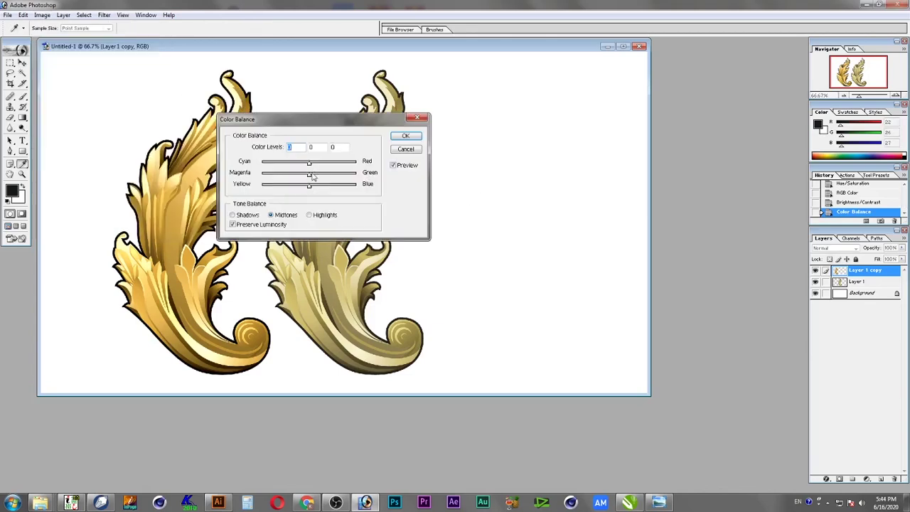
{"action": "left_click_drag", "start_coordinate": [310, 163], "coordinate": [303, 188]}
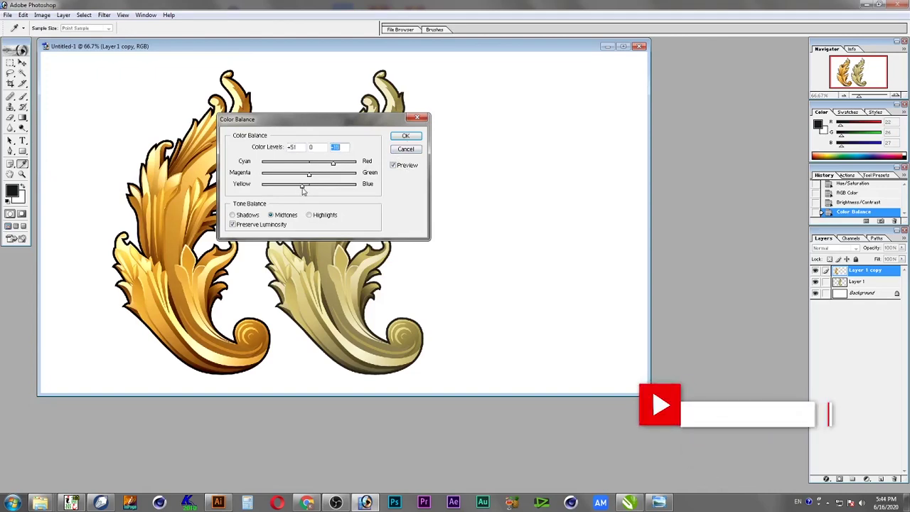
{"action": "left_click", "coordinate": [406, 136]}
{"action": "key", "text": "v"}
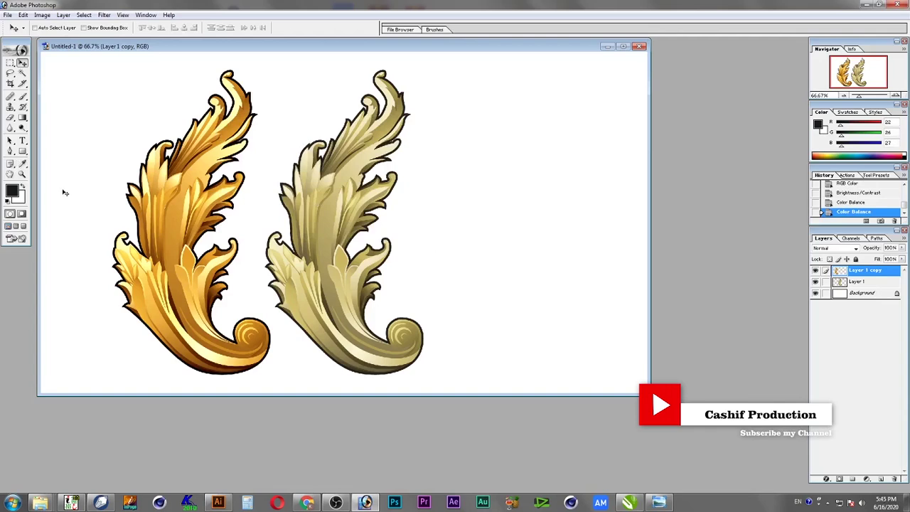
{"action": "left_click", "coordinate": [874, 296]}
Delete the white Background layer
{"action": "key", "text": "alt+l"}
{"action": "key", "text": "l"}
{"action": "key", "text": "l"}
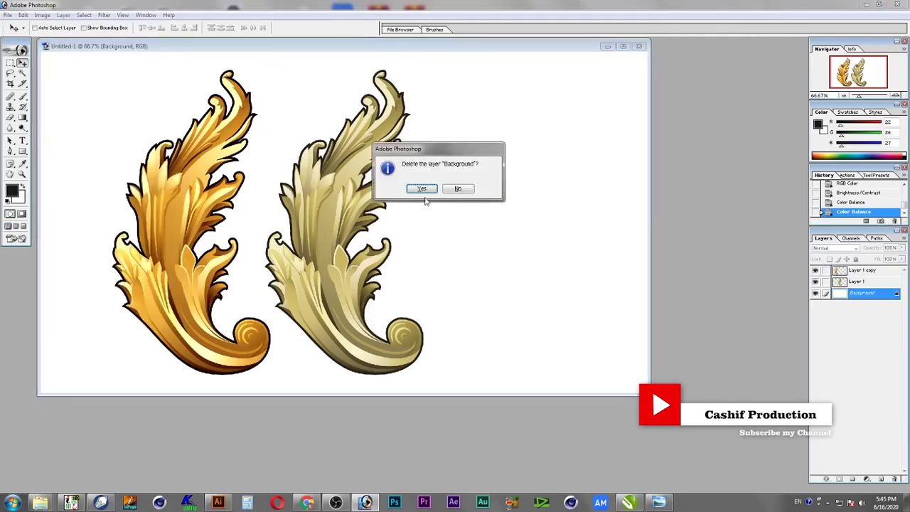
{"action": "key", "text": "Return"}
In Save As, browse to the 000 Design > Modern Designing folder on New Volume (F:)
{"action": "key", "text": "ctrl+shift+s"}
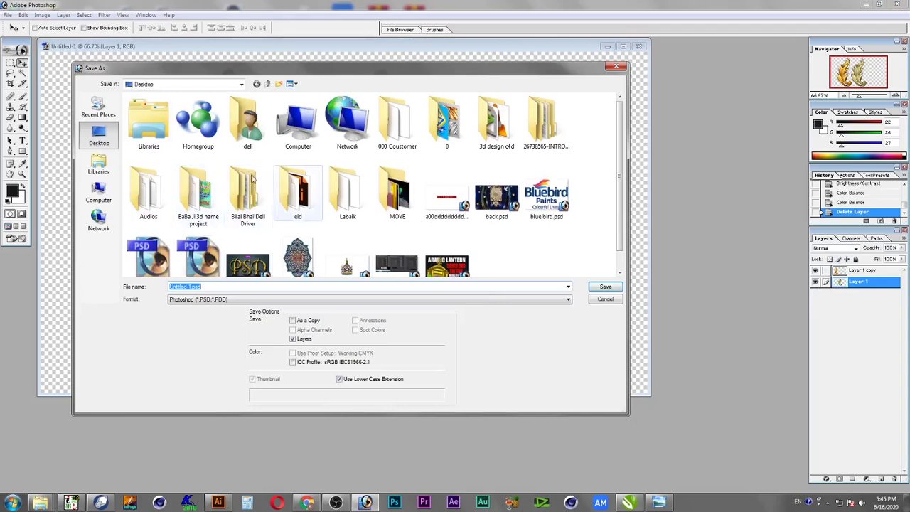
{"action": "double_click", "coordinate": [320, 128]}
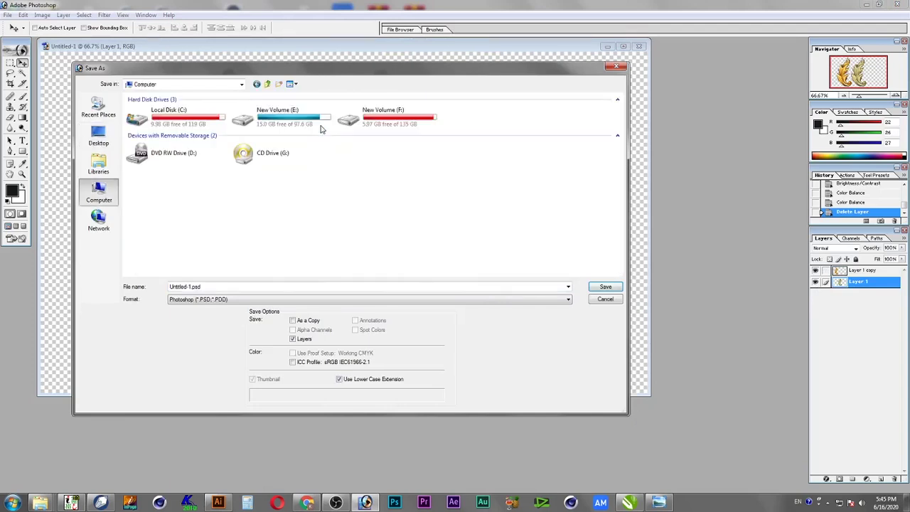
{"action": "double_click", "coordinate": [372, 119]}
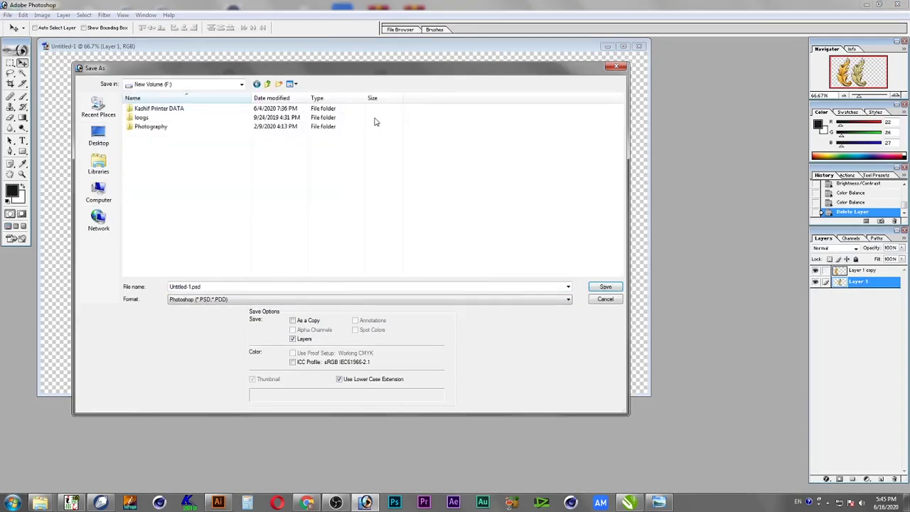
{"action": "double_click", "coordinate": [195, 106]}
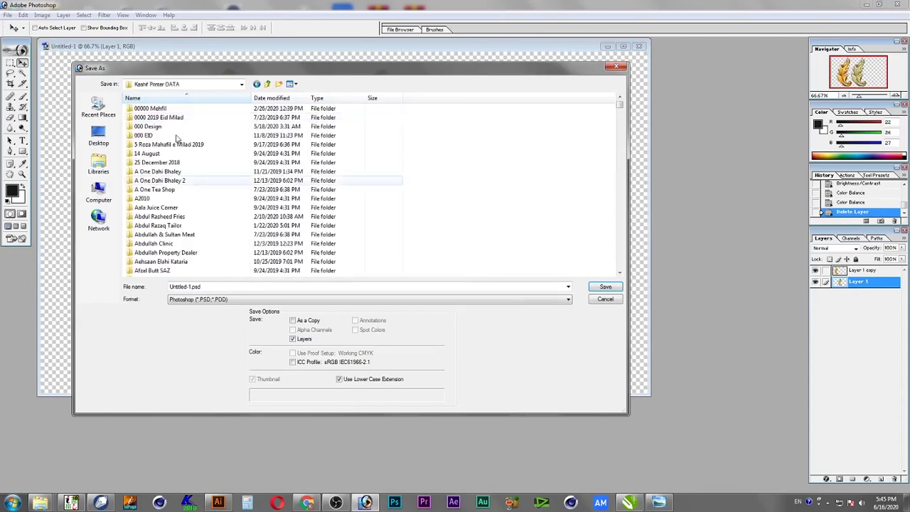
{"action": "left_click", "coordinate": [180, 165]}
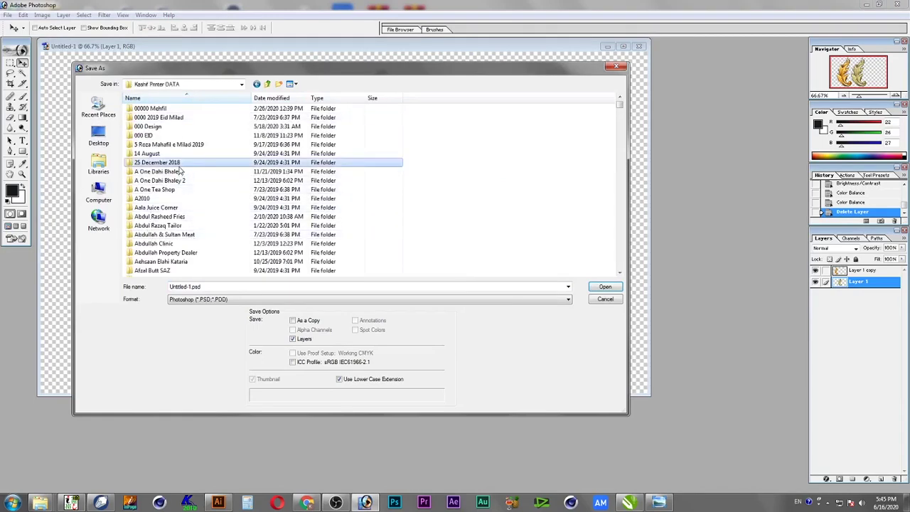
{"action": "key", "text": "Up"}
{"action": "key", "text": "Up"}
{"action": "key", "text": "Up"}
{"action": "key", "text": "Up"}
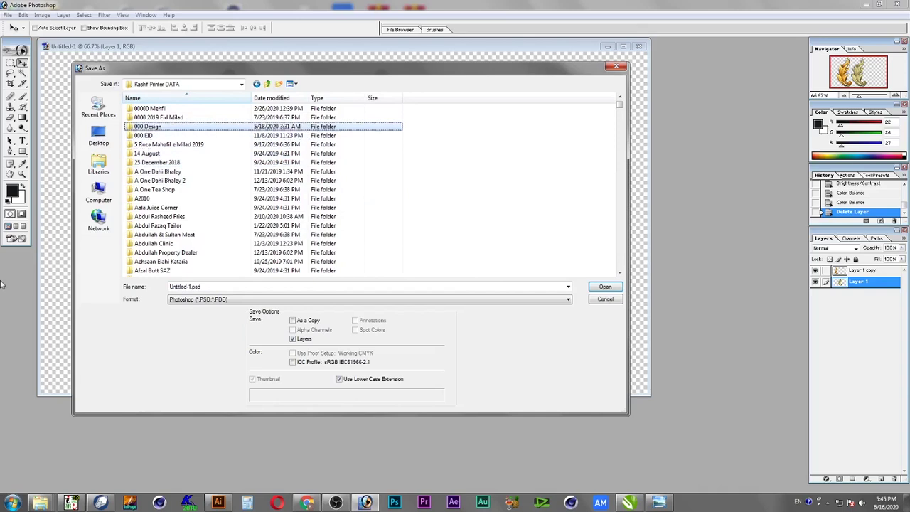
{"action": "key", "text": "Return"}
{"action": "key", "text": "Down"}
{"action": "key", "text": "Down"}
{"action": "key", "text": "Down"}
{"action": "key", "text": "Down"}
{"action": "key", "text": "Down"}
{"action": "key", "text": "Down"}
{"action": "key", "text": "Down"}
{"action": "key", "text": "Down"}
{"action": "key", "text": "Down"}
{"action": "key", "text": "Down"}
{"action": "key", "text": "Down"}
{"action": "key", "text": "Down"}
{"action": "key", "text": "Down"}
{"action": "key", "text": "Down"}
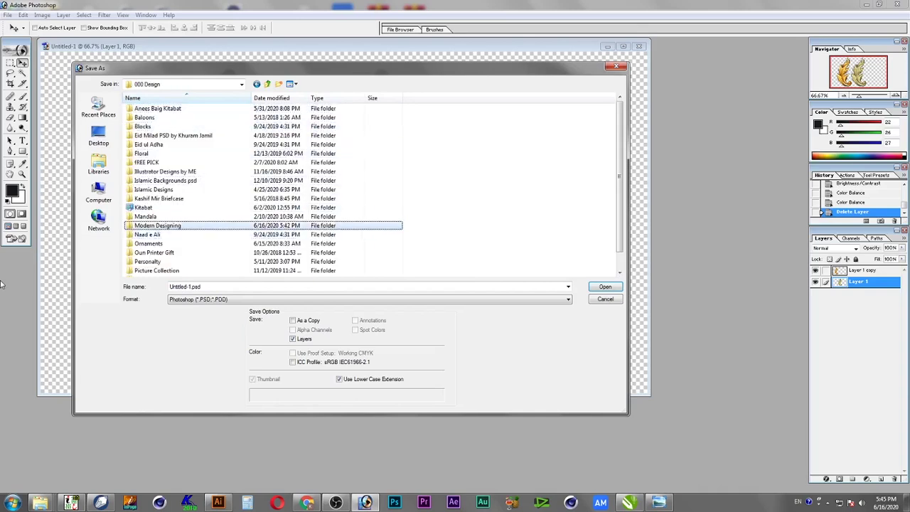
{"action": "key", "text": "Return"}
Save the file as 'Barouqe design a.psd'
{"action": "left_click", "coordinate": [246, 285]}
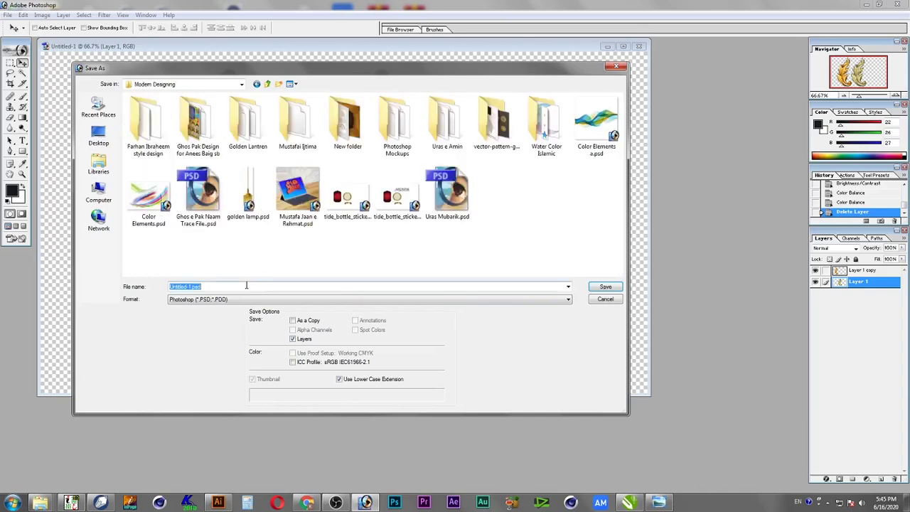
{"action": "type", "text": "B"}
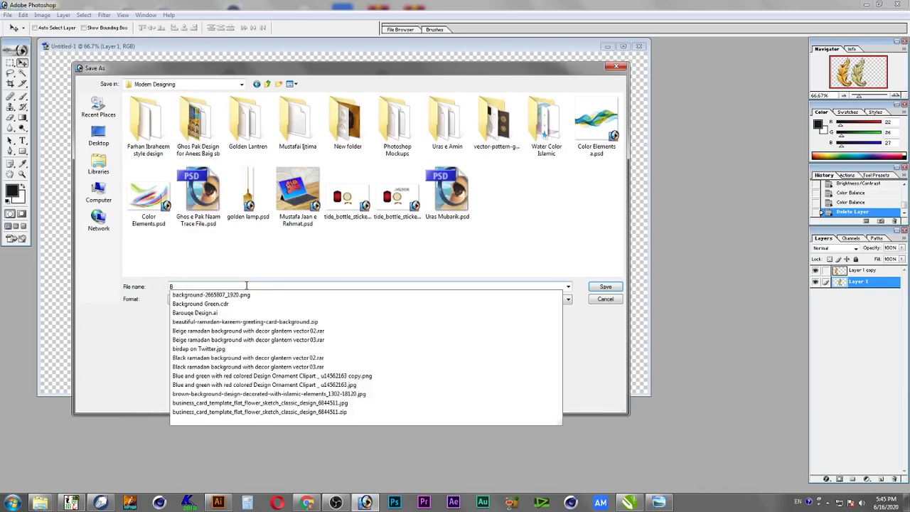
{"action": "type", "text": "ar"}
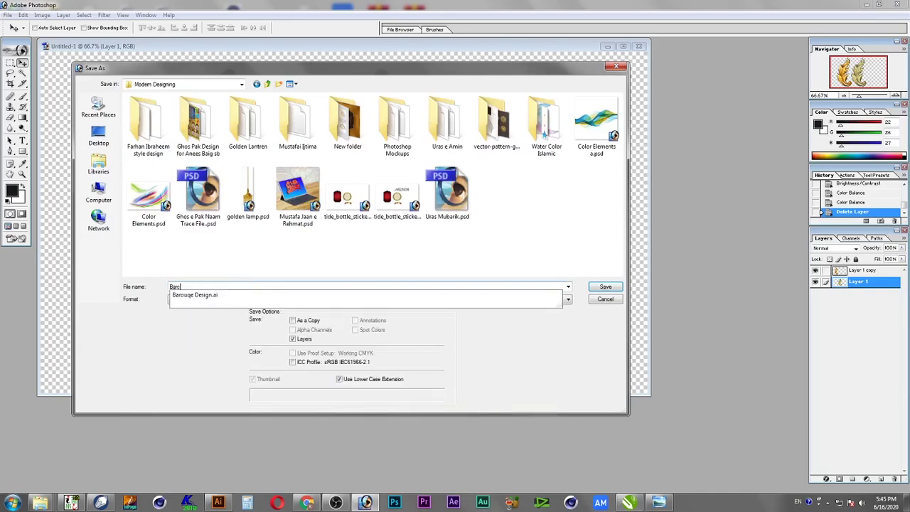
{"action": "type", "text": "ouqe design a"}
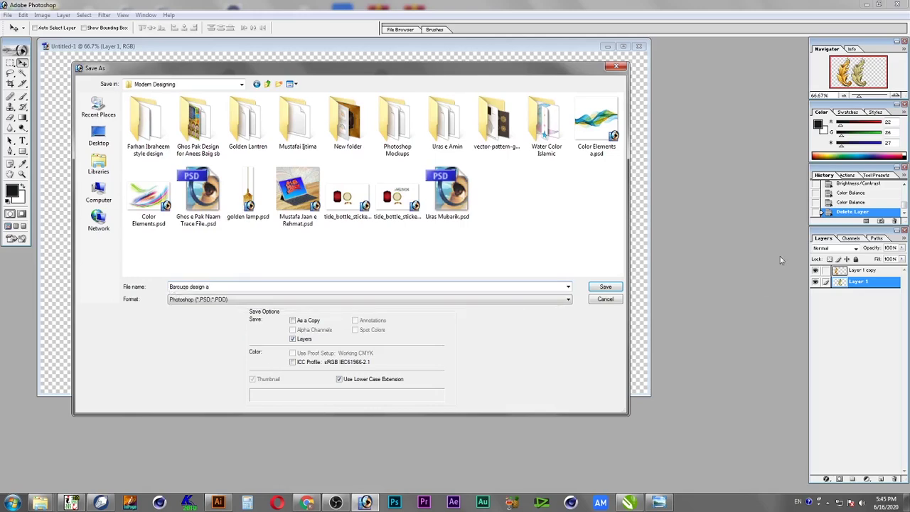
{"action": "key", "text": "Return"}
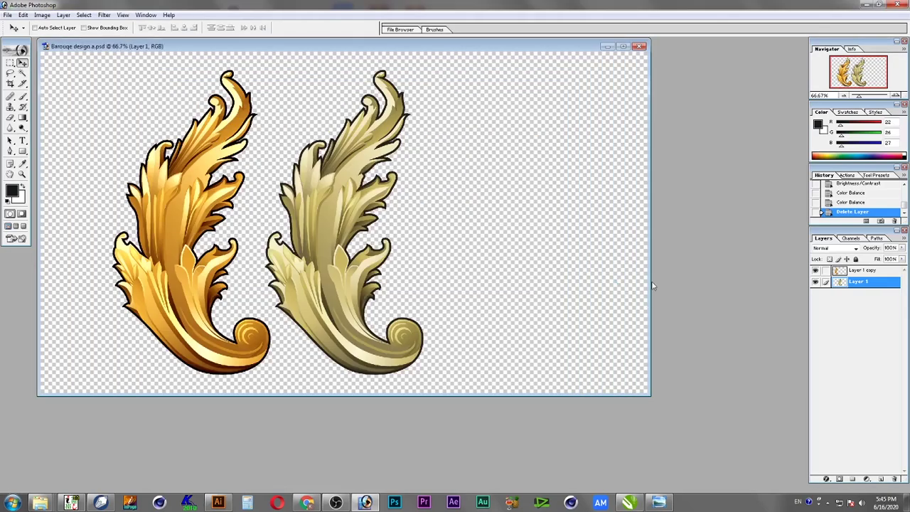
On Layer 1 copy, select the left gold acanthus ornament with a rectangle and copy it
{"action": "right_click", "coordinate": [200, 176]}
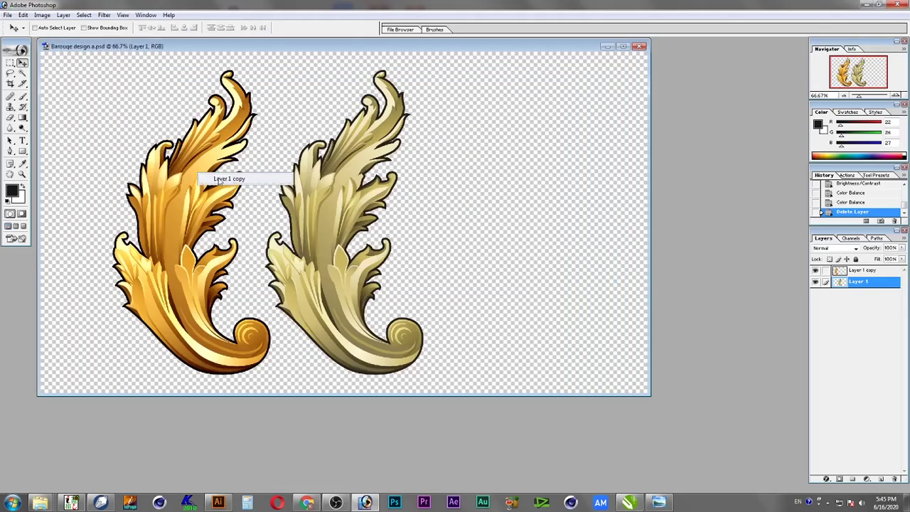
{"action": "left_click", "coordinate": [219, 181]}
{"action": "left_click", "coordinate": [11, 63]}
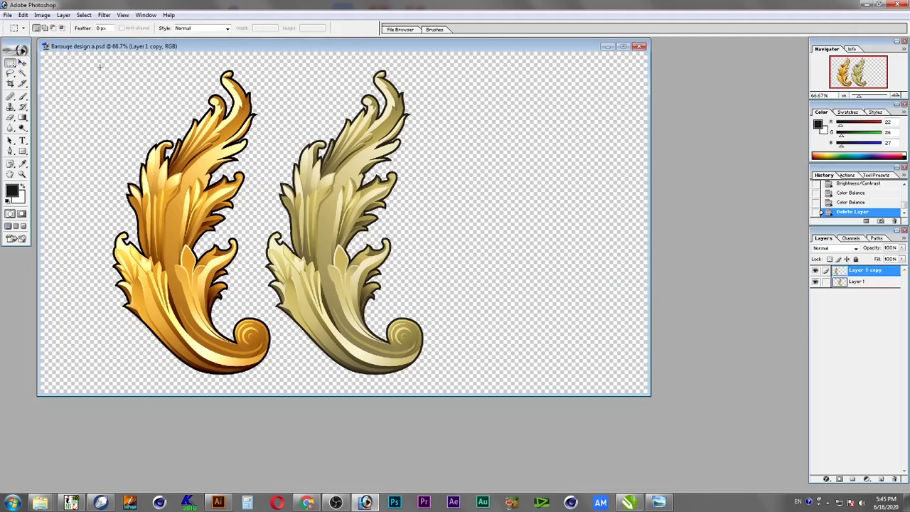
{"action": "left_click_drag", "start_coordinate": [350, 295], "coordinate": [372, 391]}
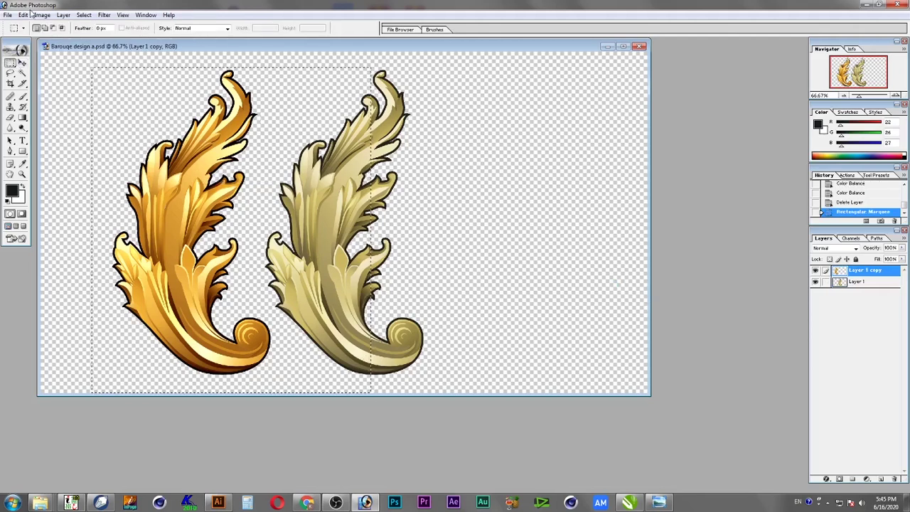
{"action": "left_click", "coordinate": [24, 15]}
{"action": "left_click", "coordinate": [61, 86]}
Paste the ornament into a new document and delete its white Background layer
{"action": "left_click", "coordinate": [7, 15]}
{"action": "left_click", "coordinate": [23, 26]}
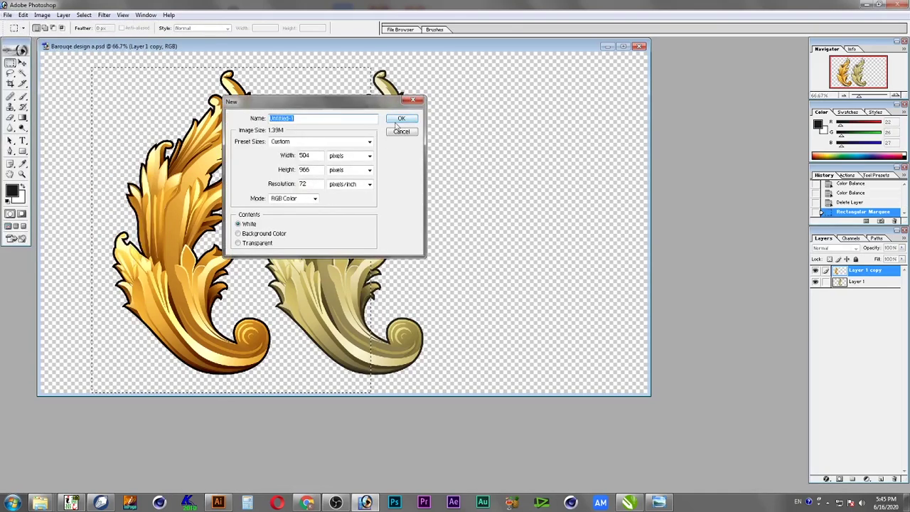
{"action": "key", "text": "Return"}
{"action": "left_click", "coordinate": [42, 15]}
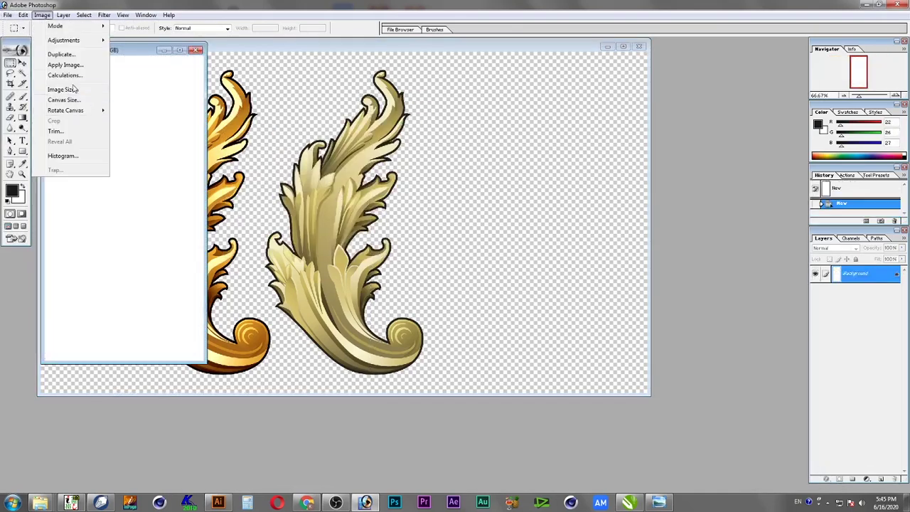
{"action": "mouse_move", "coordinate": [24, 15]}
{"action": "left_click", "coordinate": [71, 106]}
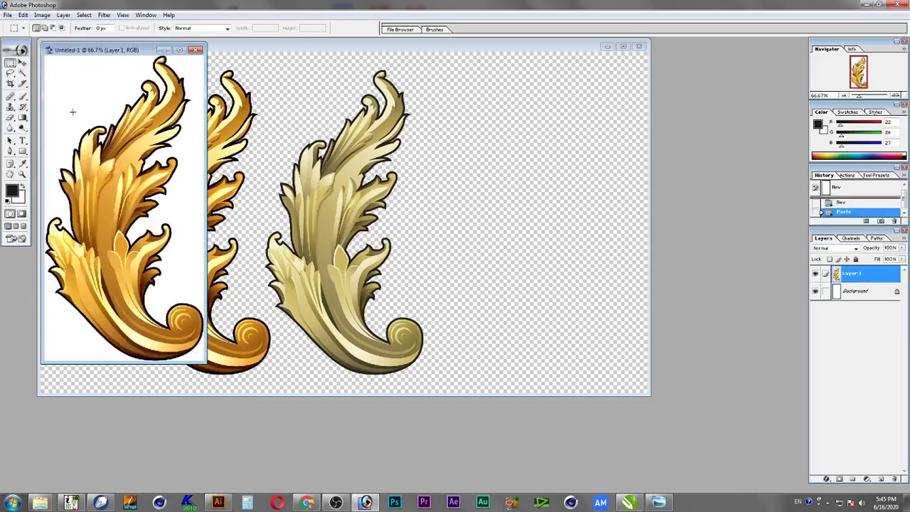
{"action": "left_click", "coordinate": [867, 301]}
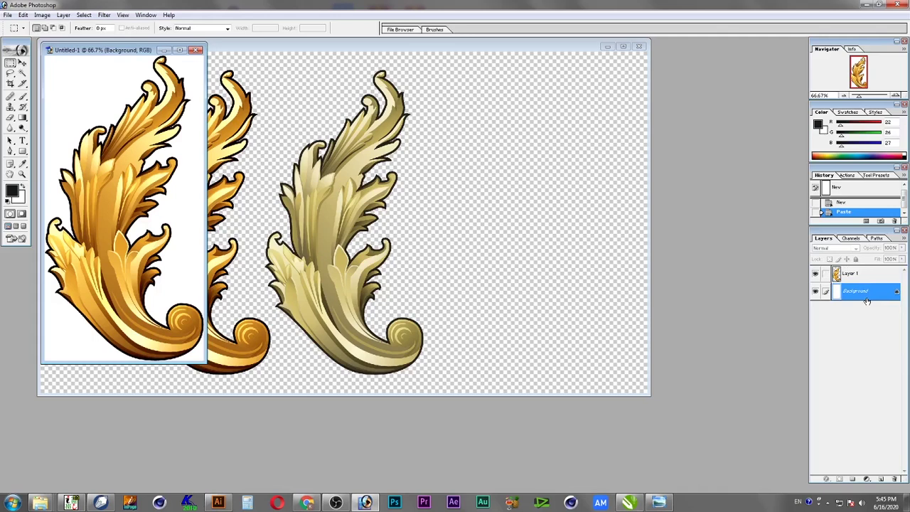
{"action": "key", "text": "Delete"}
{"action": "key", "text": "Return"}
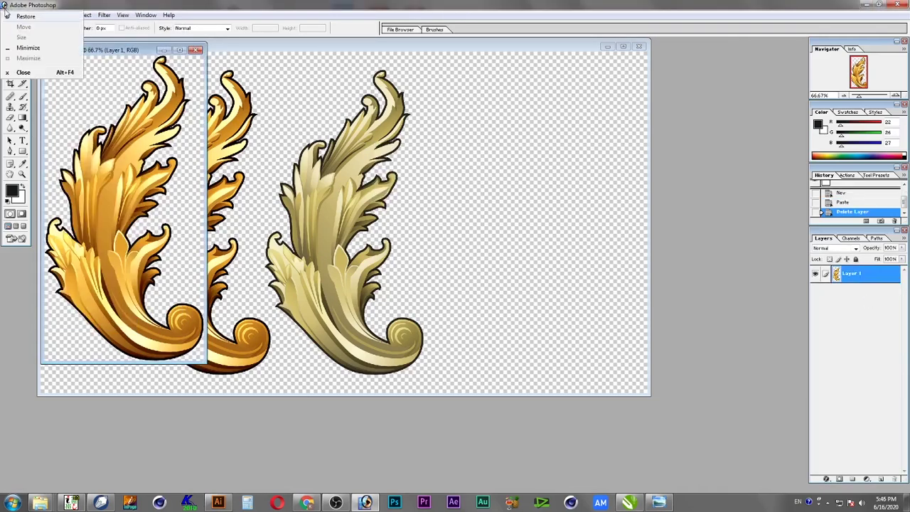
Save the ornament as a non-interlaced PNG file
{"action": "left_click", "coordinate": [7, 15]}
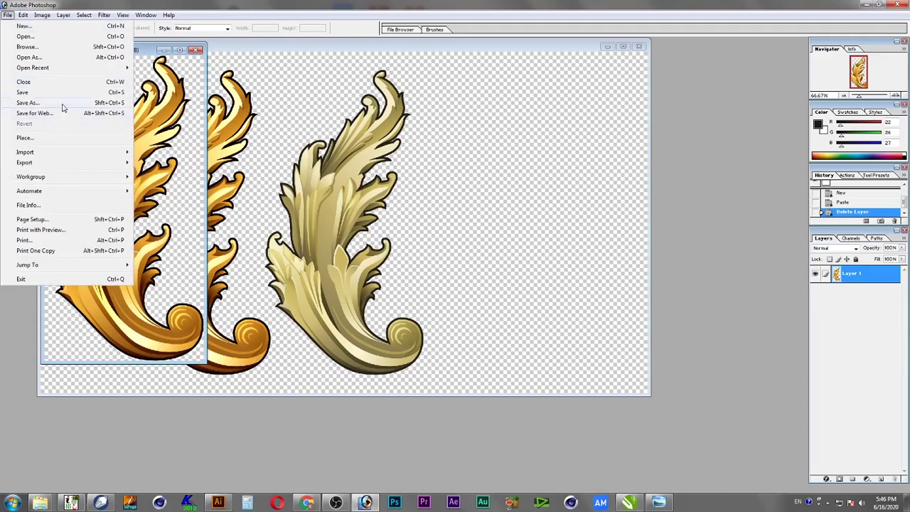
{"action": "left_click", "coordinate": [63, 103]}
{"action": "left_click", "coordinate": [394, 300]}
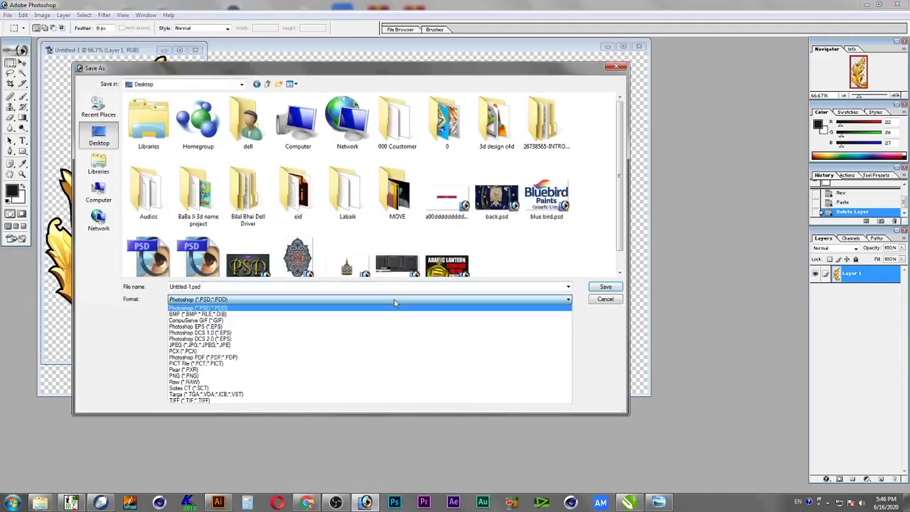
{"action": "left_click", "coordinate": [242, 376]}
{"action": "left_click", "coordinate": [605, 286]}
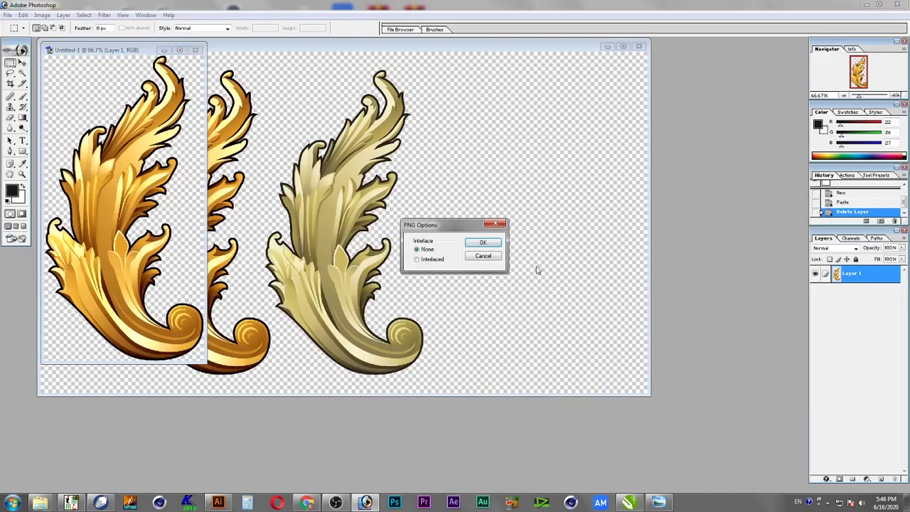
{"action": "left_click", "coordinate": [487, 243]}
Drop the ornament PNG from the desktop onto the poster and scale it to 5%
{"action": "left_click", "coordinate": [908, 504]}
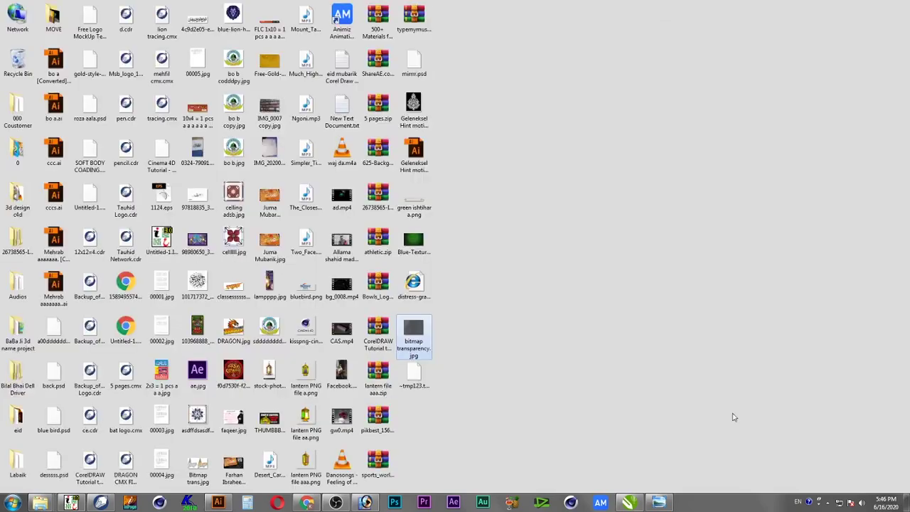
{"action": "left_click_drag", "start_coordinate": [417, 372], "coordinate": [460, 360]}
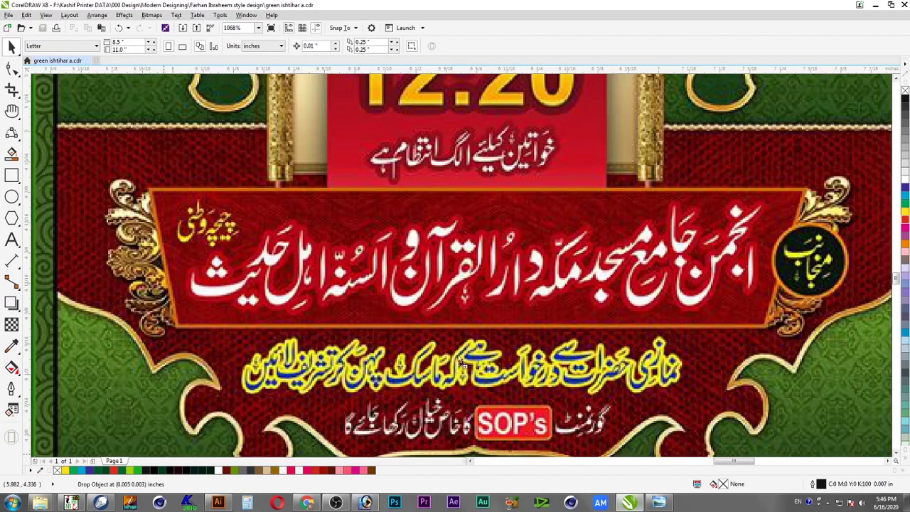
{"action": "left_click_drag", "start_coordinate": [177, 299], "coordinate": [160, 289]}
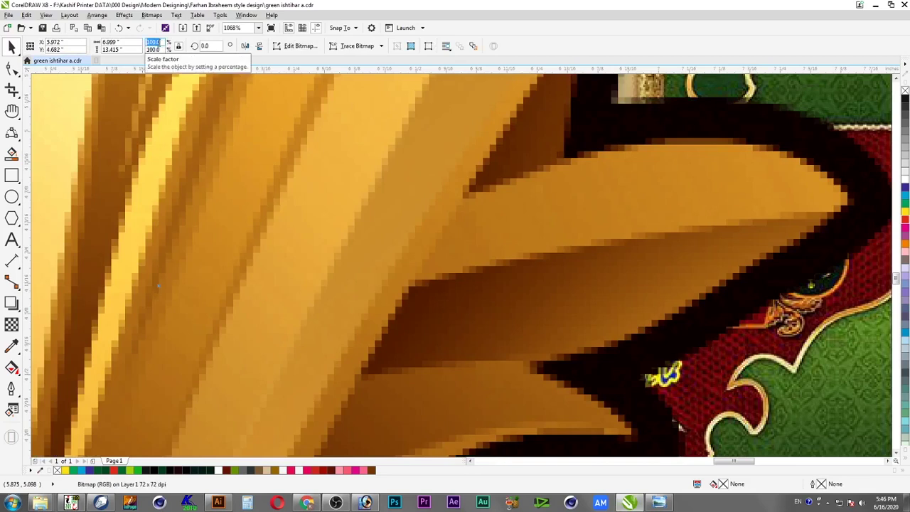
{"action": "left_click", "coordinate": [154, 44]}
{"action": "type", "text": "5"}
{"action": "key", "text": "Return"}
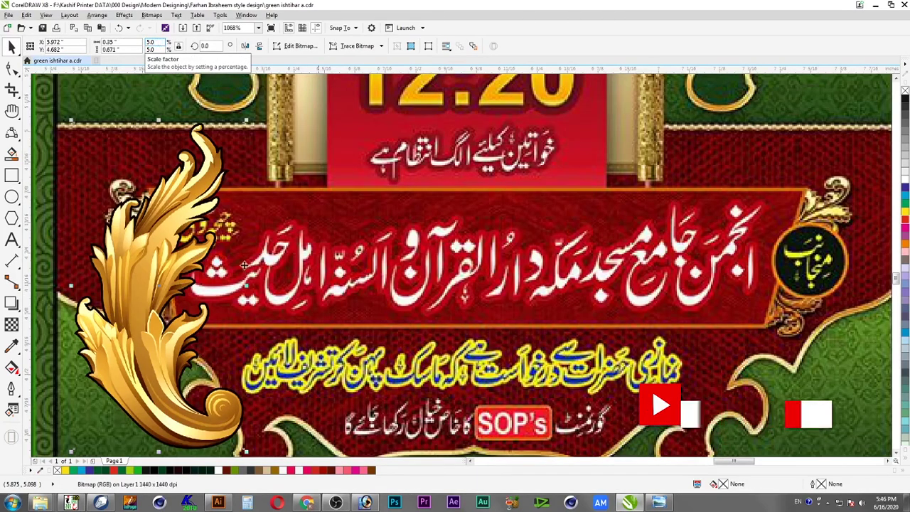
Resize the ornament, tilt it slightly counter-clockwise and position it at the banner's left end
{"action": "left_click_drag", "start_coordinate": [247, 120], "coordinate": [193, 222]}
{"action": "left_click_drag", "start_coordinate": [187, 262], "coordinate": [155, 243]}
{"action": "left_click_drag", "start_coordinate": [123, 209], "coordinate": [93, 160]}
{"action": "left_click", "coordinate": [146, 227]}
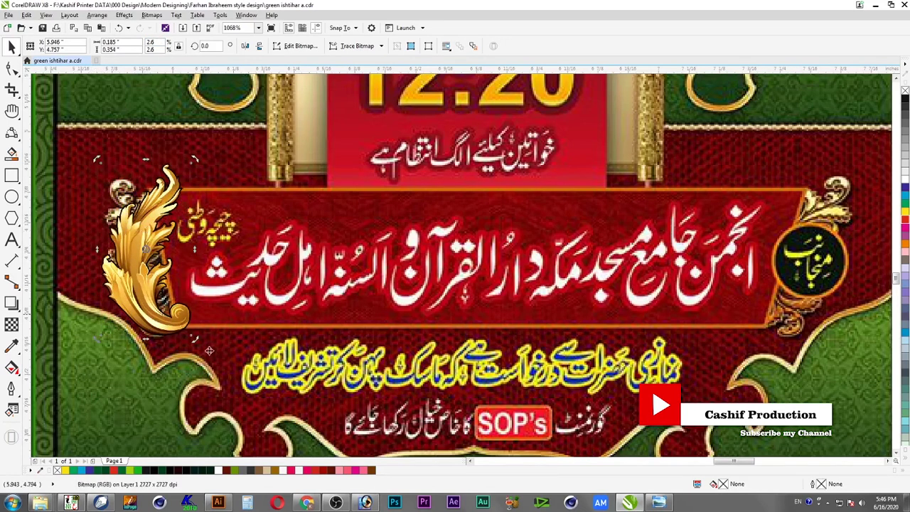
{"action": "left_click_drag", "start_coordinate": [195, 338], "coordinate": [163, 312]}
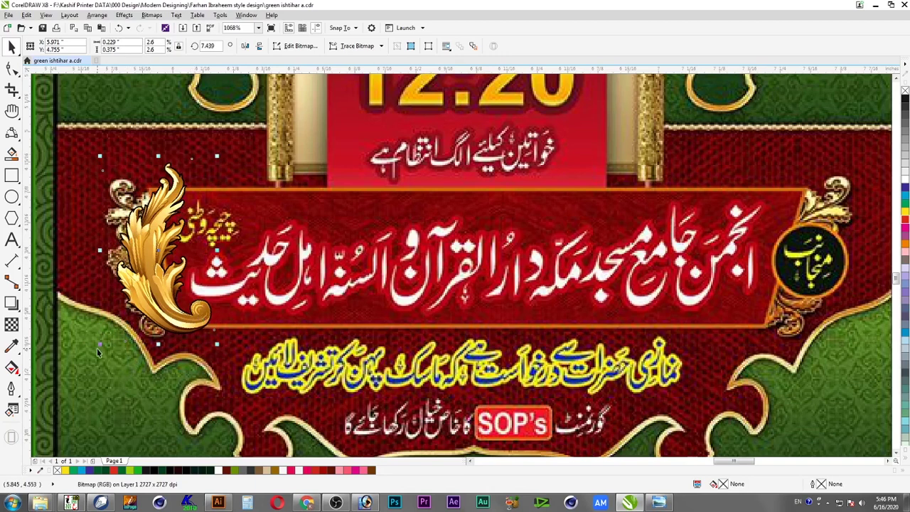
{"action": "left_click_drag", "start_coordinate": [101, 346], "coordinate": [94, 354]}
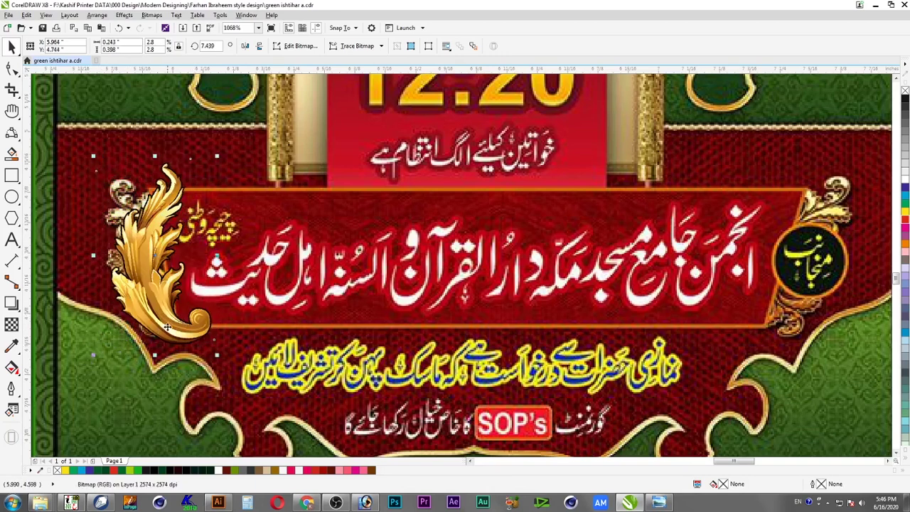
{"action": "left_click_drag", "start_coordinate": [92, 154], "coordinate": [88, 148]}
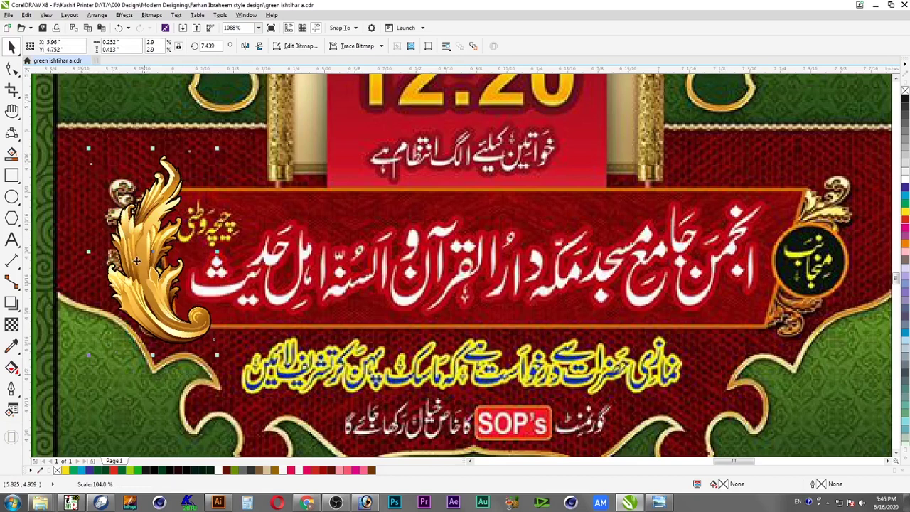
{"action": "left_click_drag", "start_coordinate": [150, 295], "coordinate": [145, 296]}
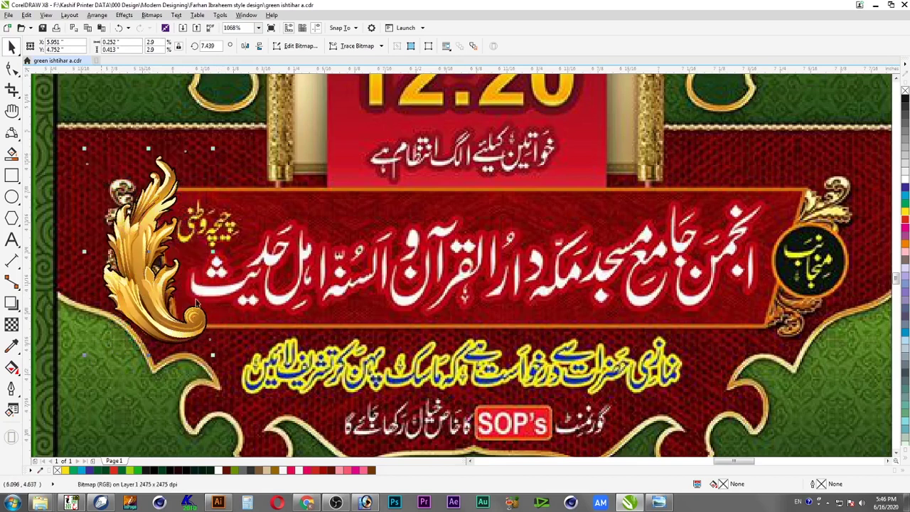
Place a horizontally mirrored copy of the ornament at the banner's right end and select both ornaments
{"action": "left_click_drag", "start_coordinate": [84, 252], "coordinate": [241, 273]}
{"action": "right_click", "coordinate": [242, 274]}
{"action": "left_click_drag", "start_coordinate": [296, 264], "coordinate": [832, 270]}
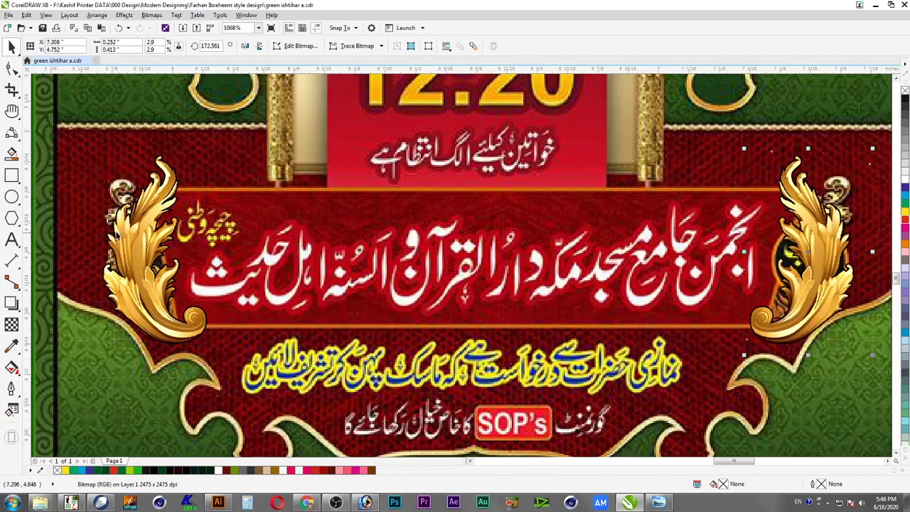
{"action": "left_click", "coordinate": [134, 239], "text": "shift"}
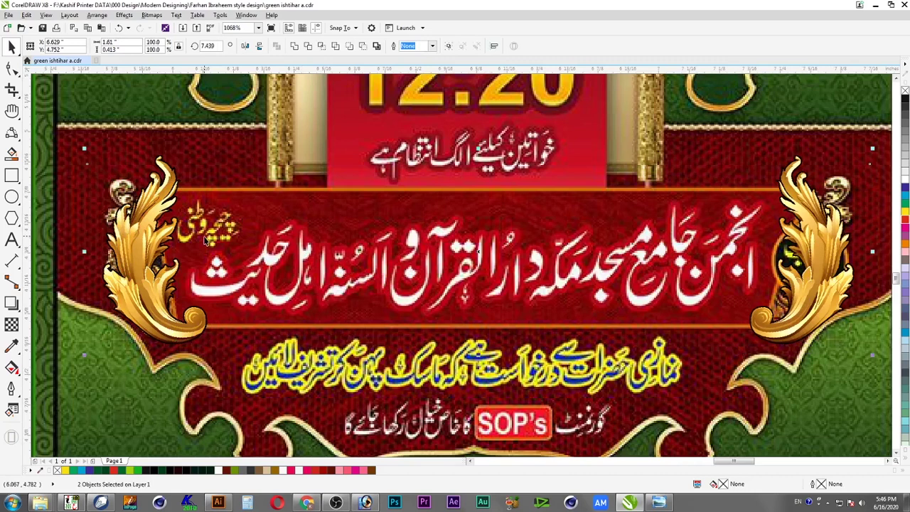
Group the two ornaments and draw a rectangle across the banner, behind them
{"action": "key", "text": "ctrl+g"}
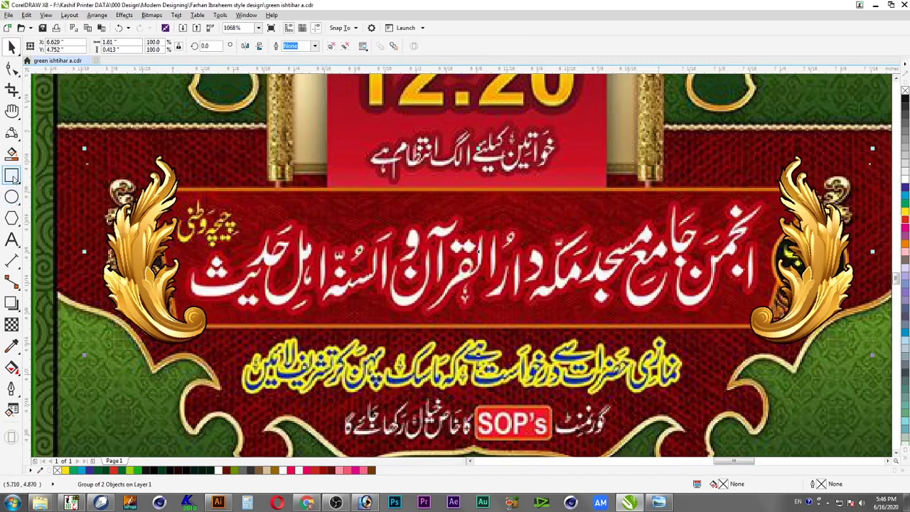
{"action": "left_click", "coordinate": [11, 176]}
{"action": "left_click_drag", "start_coordinate": [161, 189], "coordinate": [810, 330]}
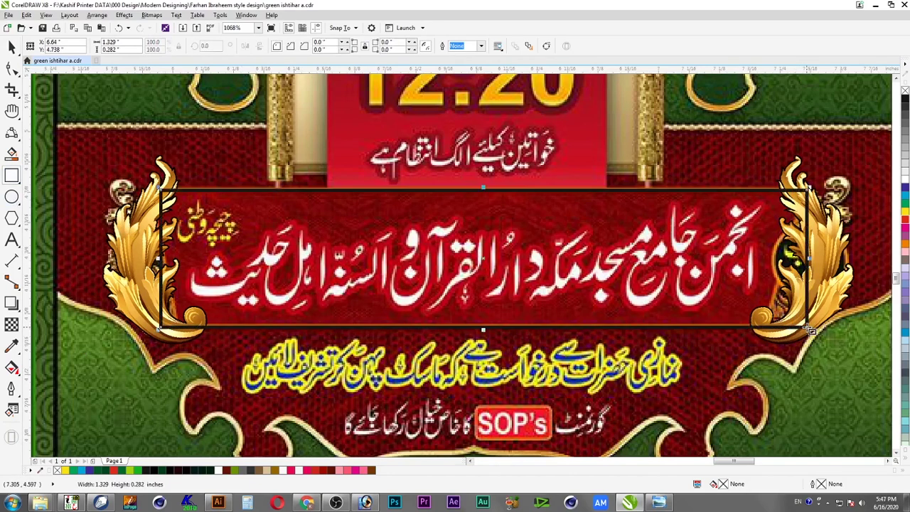
{"action": "left_click_drag", "start_coordinate": [160, 260], "coordinate": [150, 260]}
{"action": "key", "text": "space"}
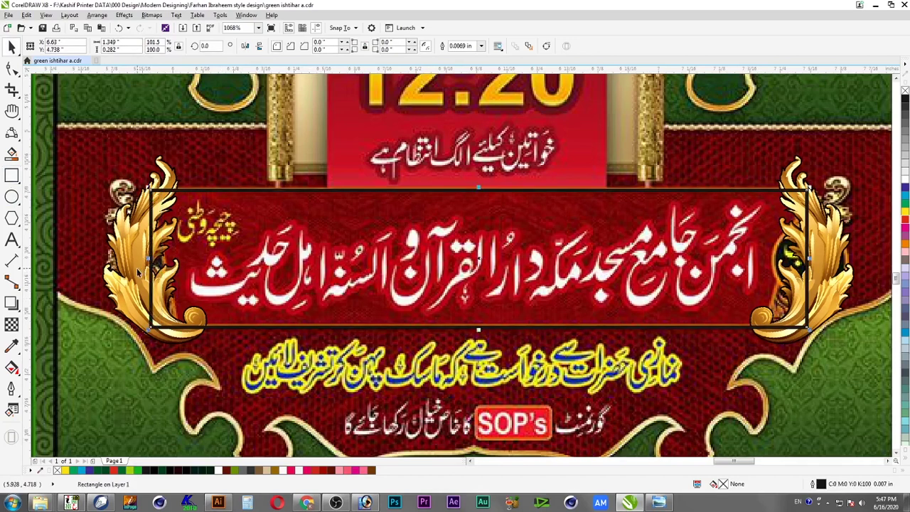
{"action": "left_click", "coordinate": [137, 268]}
{"action": "key", "text": "shift+Page_Up"}
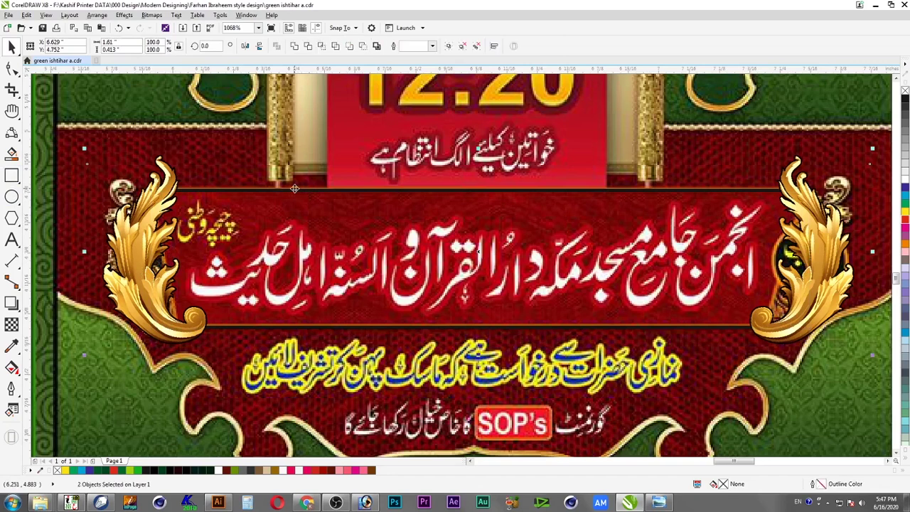
{"action": "key", "text": "Escape"}
Fill the rectangle red and give it a 0.02 in yellow outline
{"action": "left_click", "coordinate": [461, 193]}
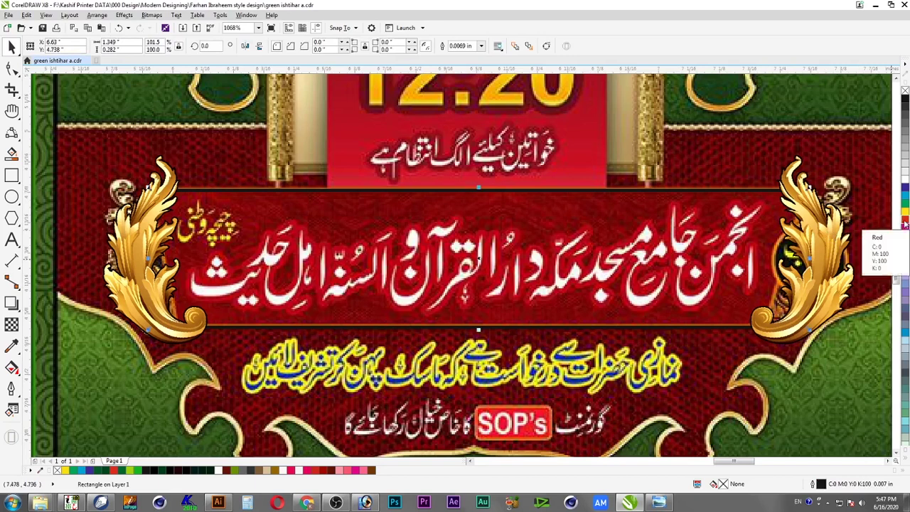
{"action": "left_click", "coordinate": [906, 224]}
{"action": "right_click", "coordinate": [905, 91]}
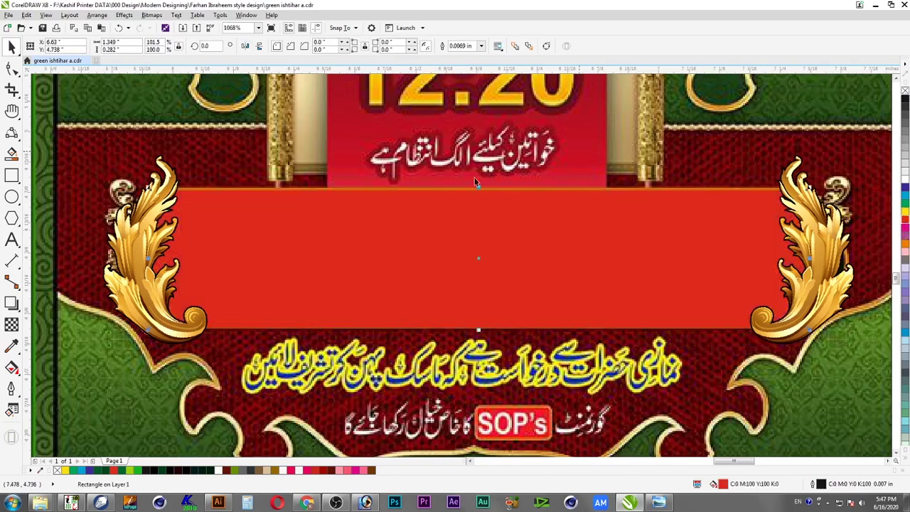
{"action": "right_click", "coordinate": [906, 216]}
{"action": "key", "text": "F12"}
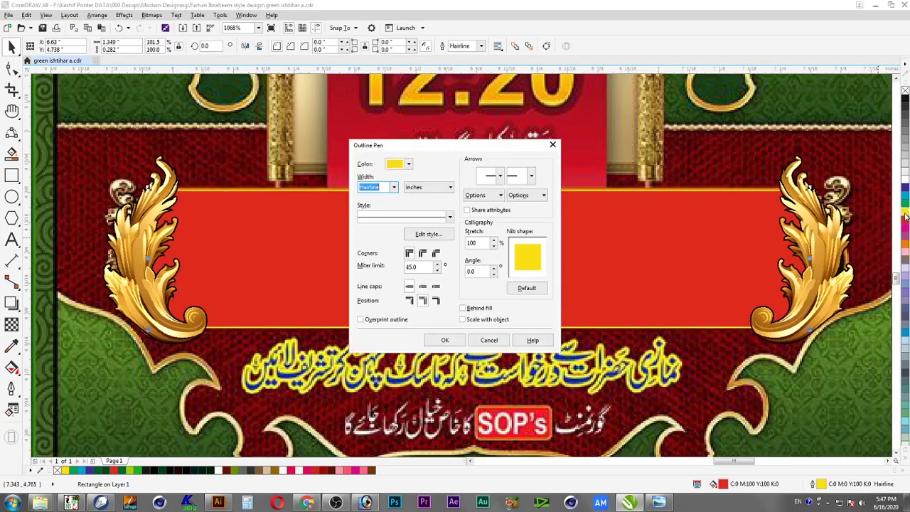
{"action": "type", "text": ".02"}
{"action": "key", "text": "Return"}
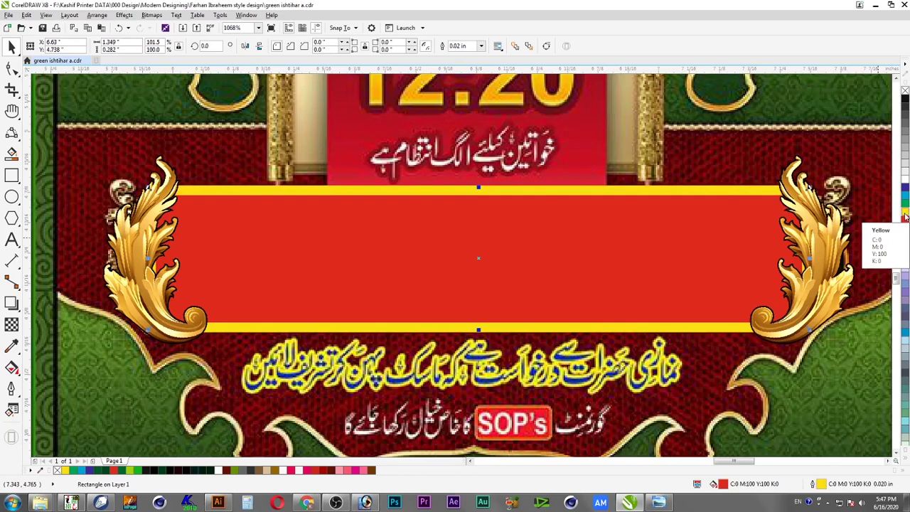
Set round corners and caps with the outline behind the fill, and tint it orange-gold
{"action": "key", "text": "F12"}
{"action": "left_click", "coordinate": [422, 286]}
{"action": "left_click", "coordinate": [422, 254]}
{"action": "left_click", "coordinate": [463, 308]}
{"action": "left_click", "coordinate": [445, 340]}
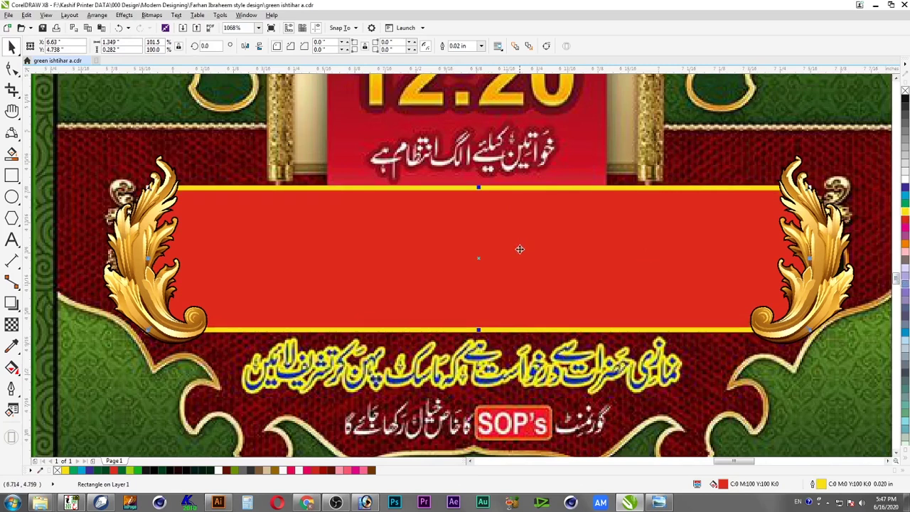
{"action": "right_click", "coordinate": [907, 244]}
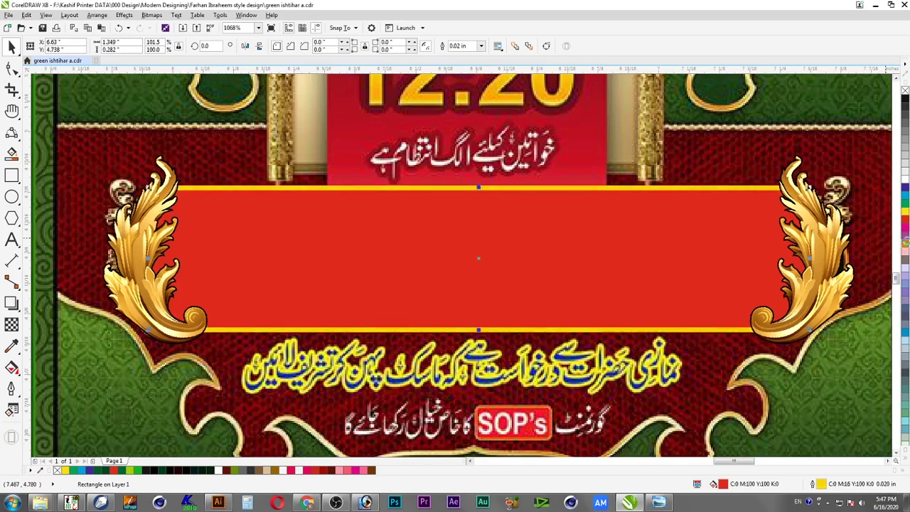
{"action": "right_click", "coordinate": [907, 245]}
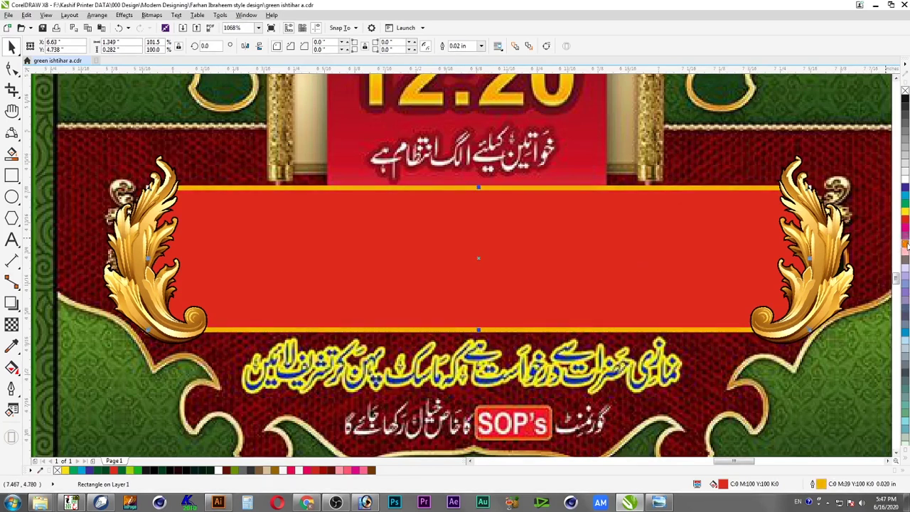
{"action": "left_click", "coordinate": [832, 244], "text": "shift"}
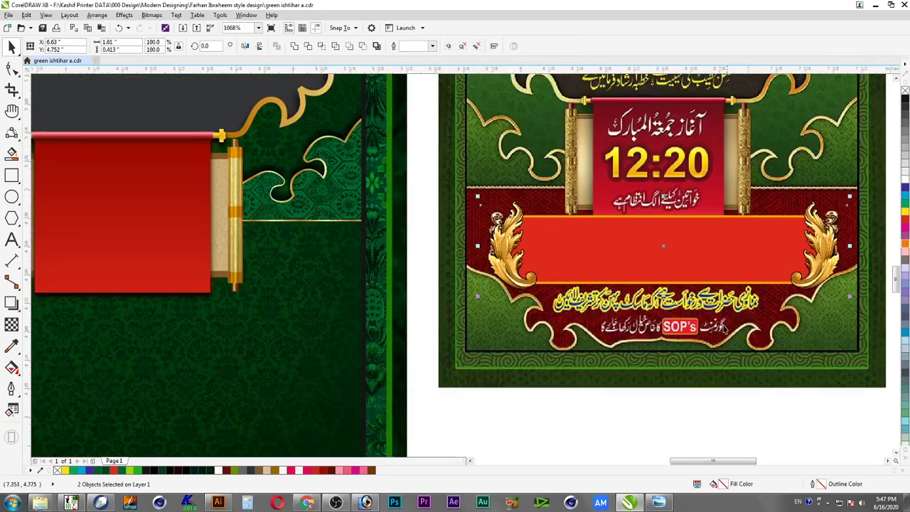
Move the red band with its ornaments into the new poster, resize it, and lower it slightly
{"action": "scroll", "coordinate": [828, 242], "scroll_direction": "down", "scroll_amount": 2}
{"action": "left_click_drag", "start_coordinate": [810, 264], "coordinate": [281, 336]}
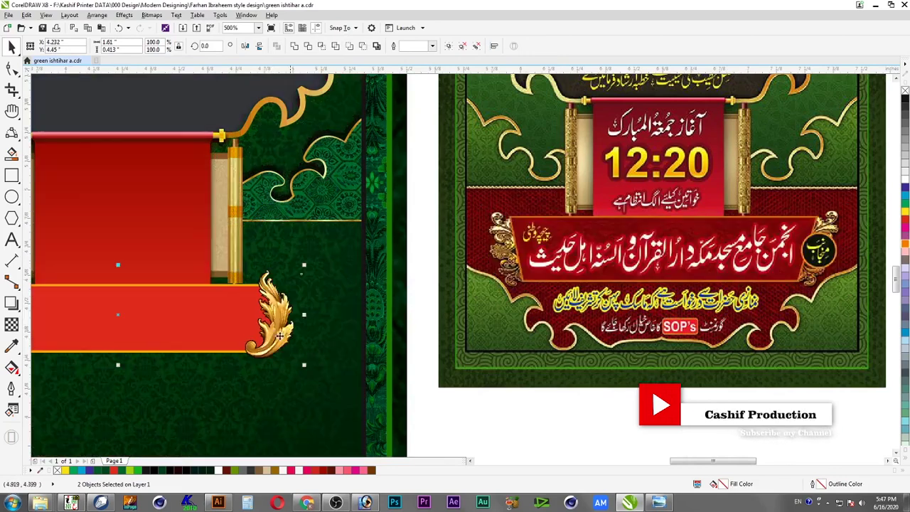
{"action": "left_click_drag", "start_coordinate": [306, 368], "coordinate": [358, 392]}
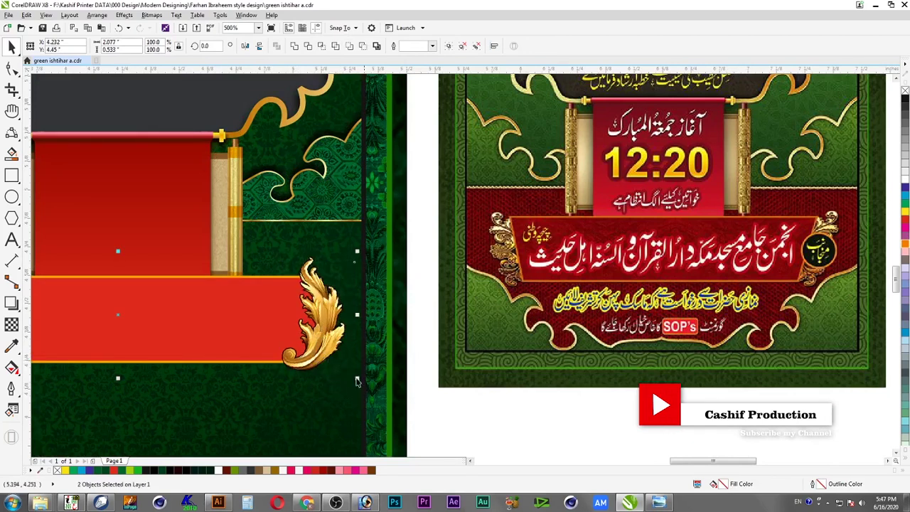
{"action": "left_click_drag", "start_coordinate": [359, 380], "coordinate": [355, 377]}
{"action": "left_click_drag", "start_coordinate": [274, 316], "coordinate": [278, 335]}
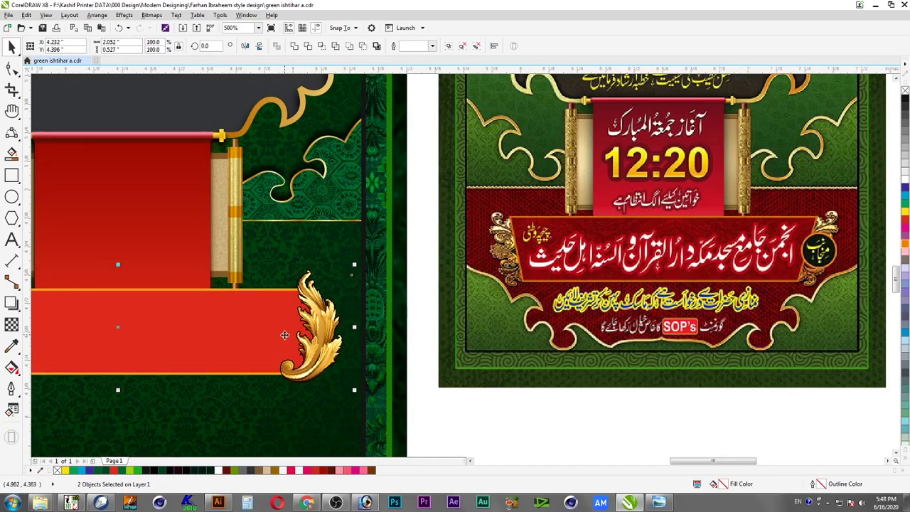
Zoom in on the lower red band and save the poster file
{"action": "key", "text": "F4"}
{"action": "left_click", "coordinate": [361, 346]}
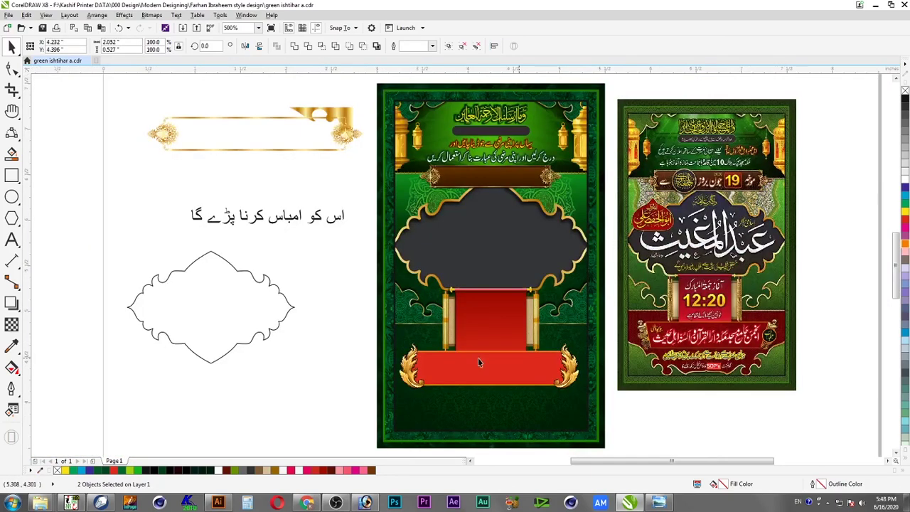
{"action": "key", "text": "F2"}
{"action": "left_click_drag", "start_coordinate": [379, 335], "coordinate": [596, 404]}
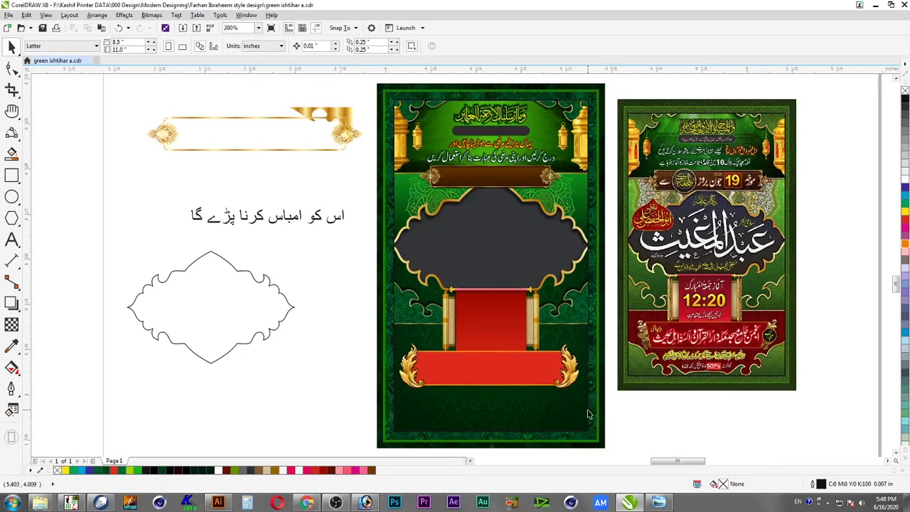
{"action": "key", "text": "ctrl+s"}
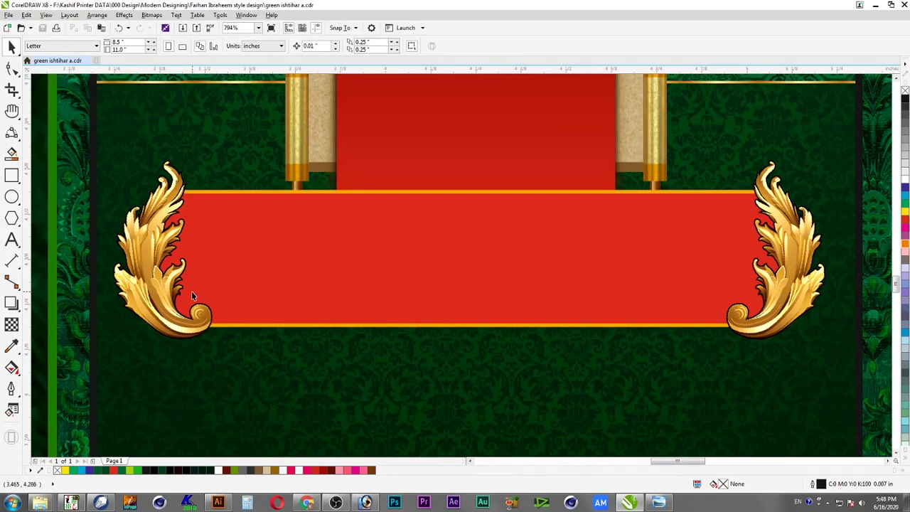
{"action": "left_click", "coordinate": [350, 263]}
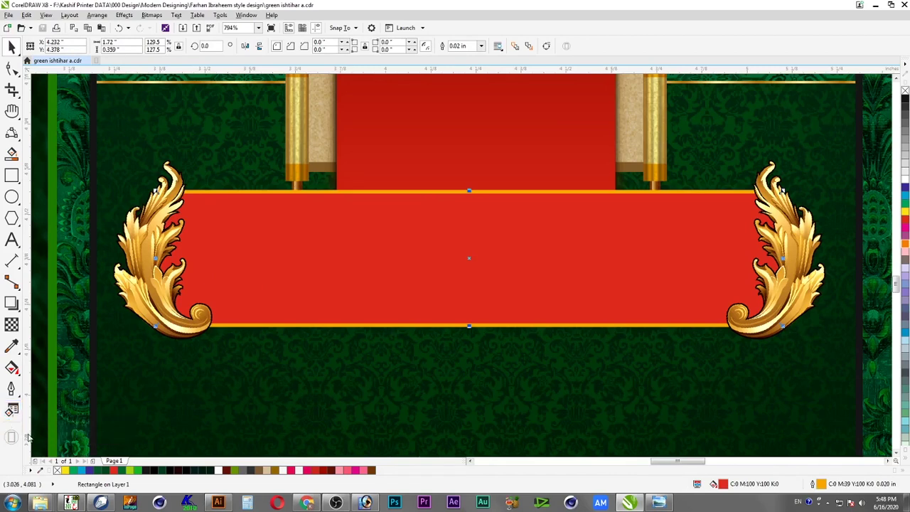
Duplicate the banner rectangle, remove its outline, and apply a bitmap pattern transparency
{"action": "right_click", "coordinate": [338, 303]}
{"action": "left_click_drag", "start_coordinate": [312, 319], "coordinate": [331, 286]}
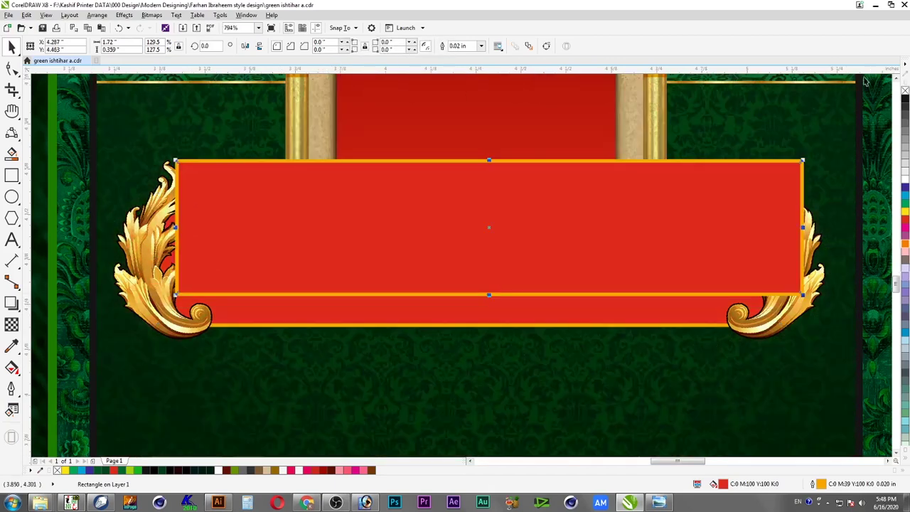
{"action": "right_click", "coordinate": [906, 91]}
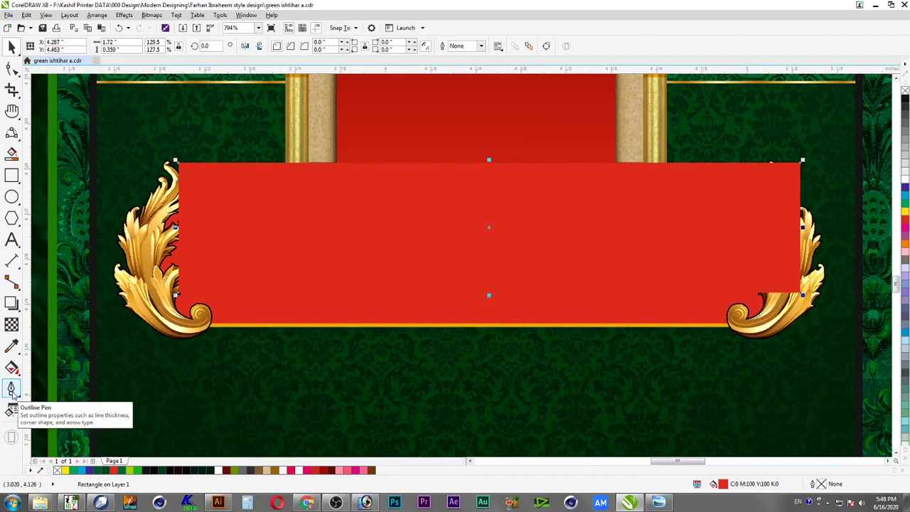
{"action": "left_click", "coordinate": [12, 324]}
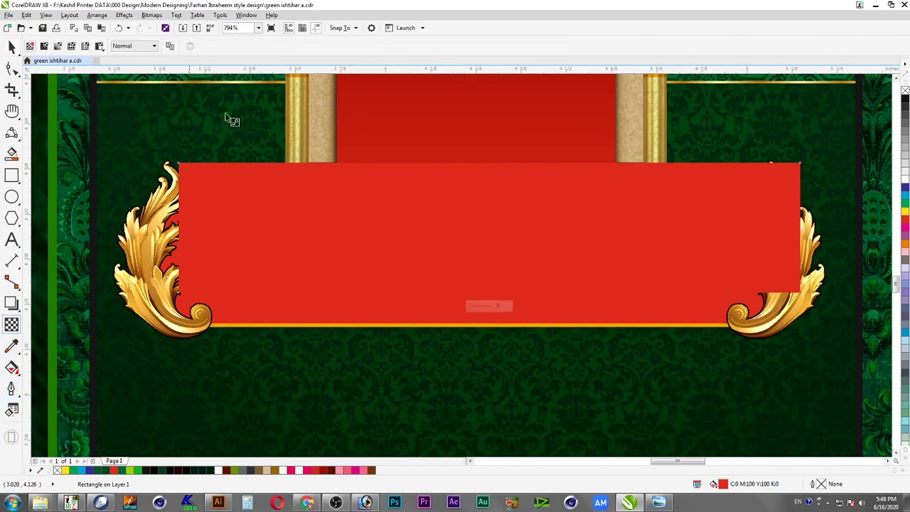
{"action": "left_click", "coordinate": [84, 45]}
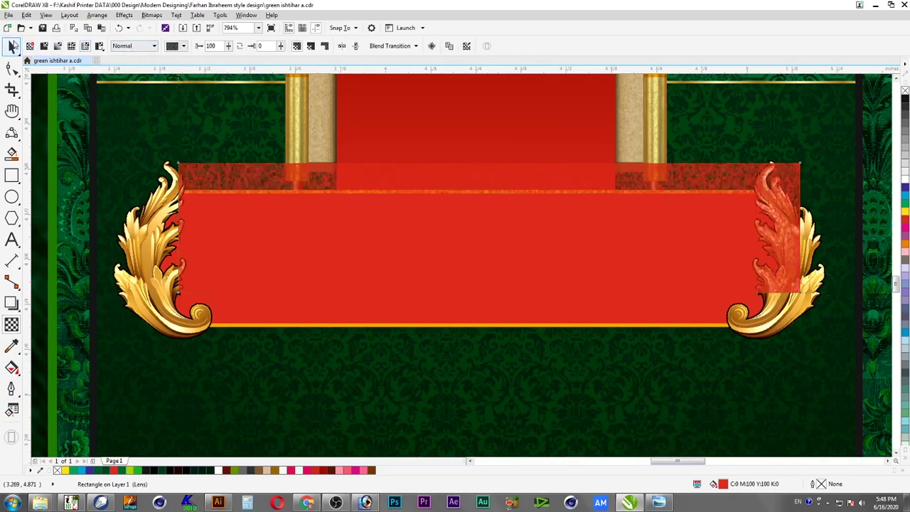
{"action": "left_click", "coordinate": [12, 46]}
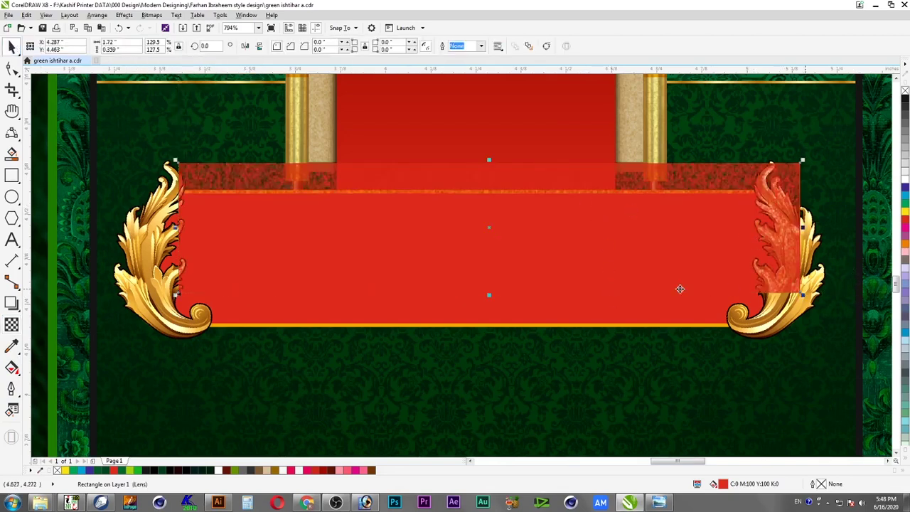
Colour the textured copy dark red, centre it over the original banner, and select the ornaments
{"action": "double_click", "coordinate": [726, 485]}
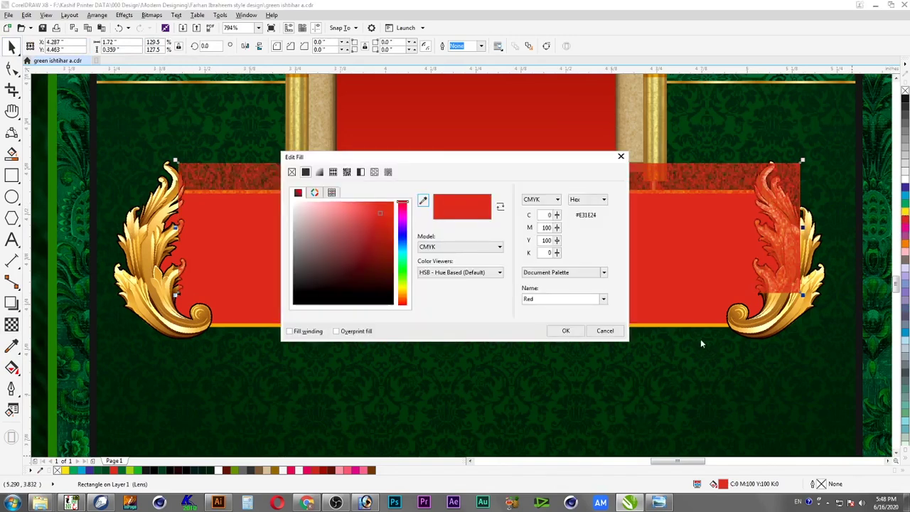
{"action": "left_click", "coordinate": [605, 331]}
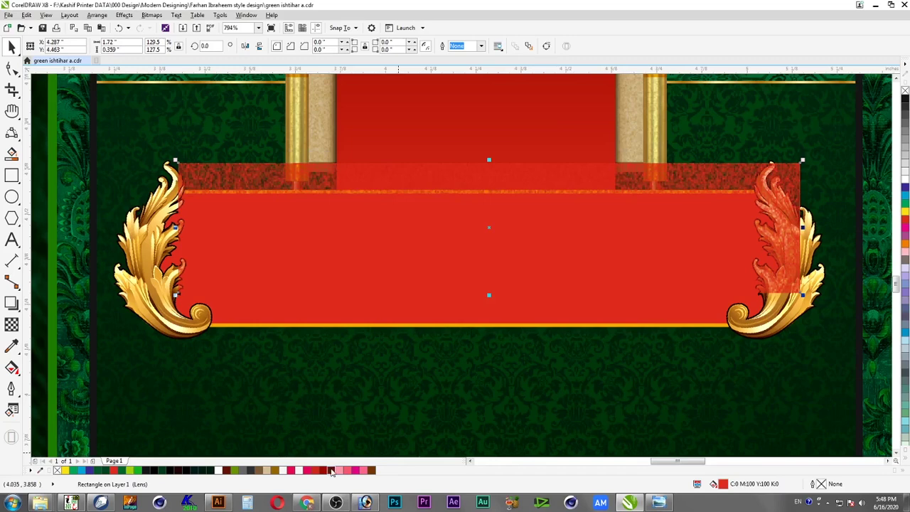
{"action": "left_click", "coordinate": [332, 471]}
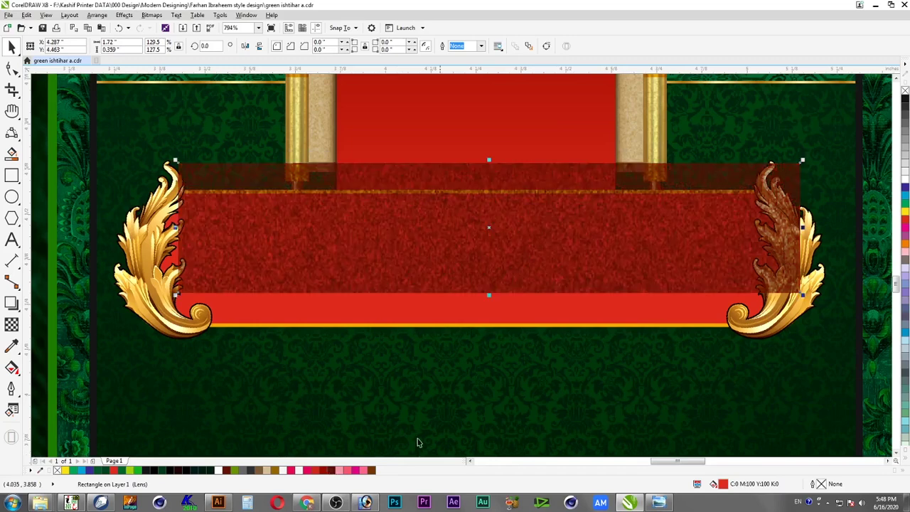
{"action": "left_click", "coordinate": [427, 300], "text": "shift"}
{"action": "key", "text": "c"}
{"action": "key", "text": "e"}
{"action": "left_click", "coordinate": [599, 280]}
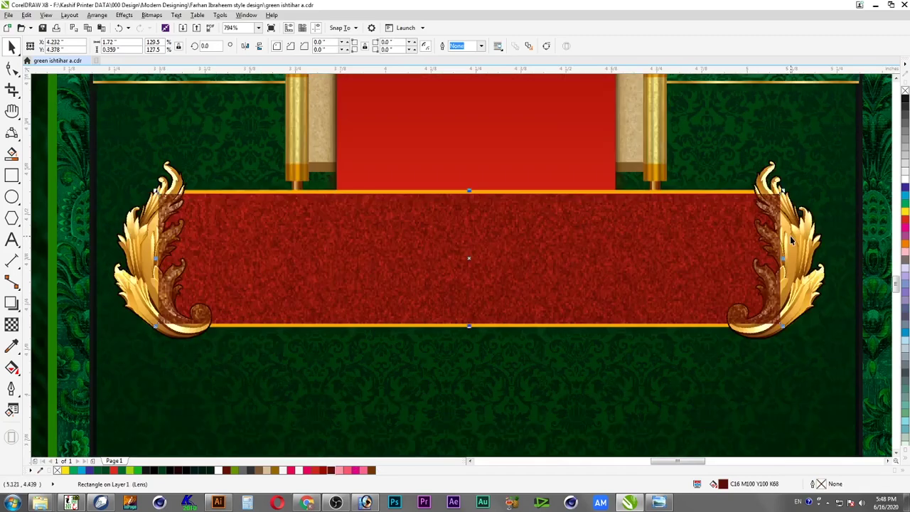
{"action": "left_click", "coordinate": [773, 175]}
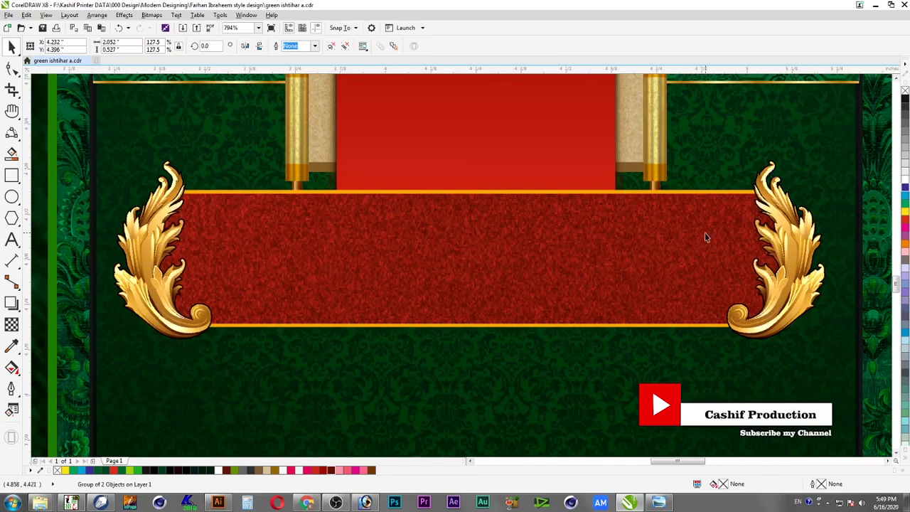
Bring the gold ornaments in front and group them with the banner and its overlay
{"action": "key", "text": "Delete"}
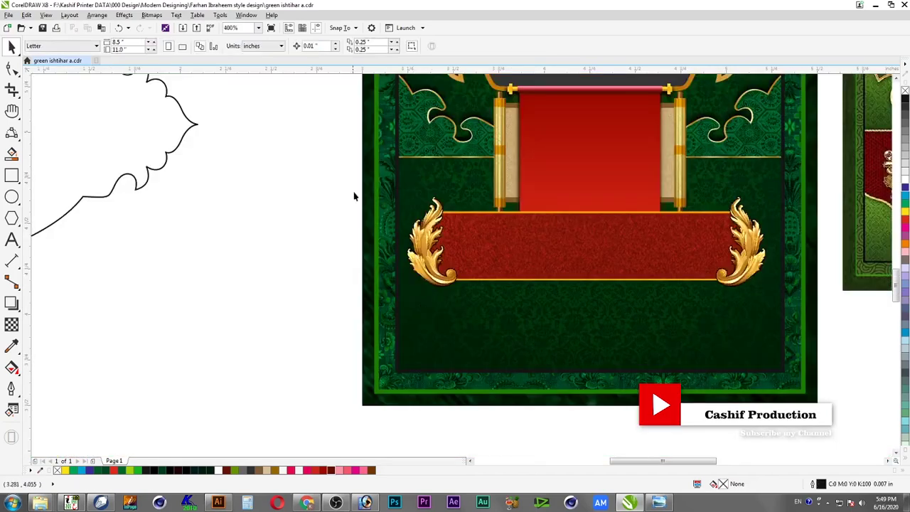
{"action": "left_click_drag", "start_coordinate": [394, 185], "coordinate": [791, 313]}
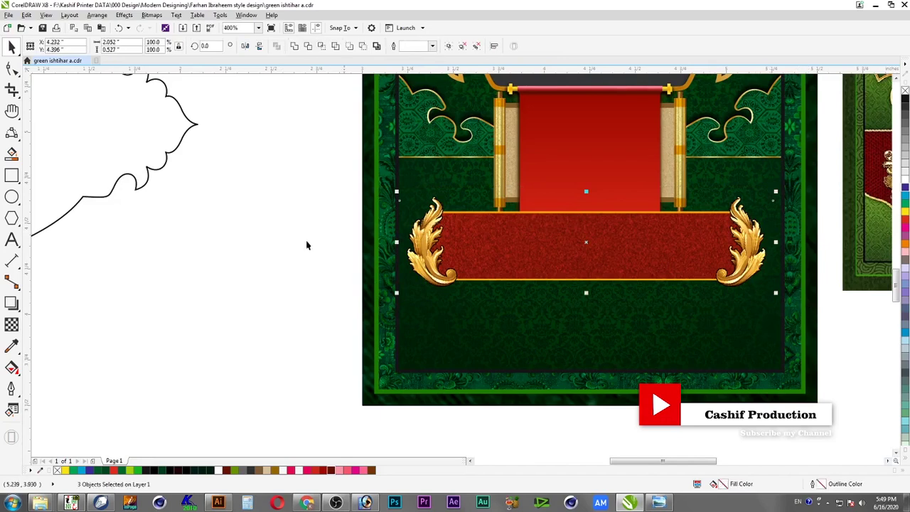
{"action": "right_click", "coordinate": [500, 259]}
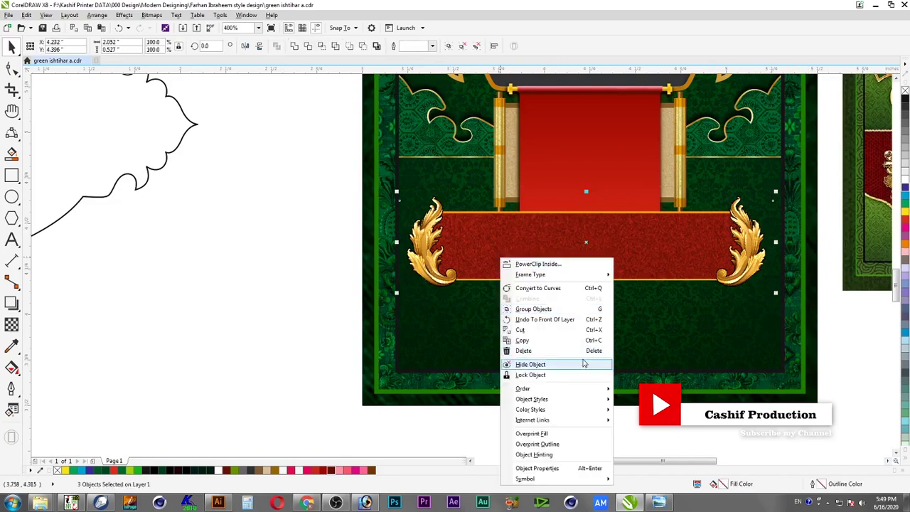
{"action": "left_click", "coordinate": [545, 318]}
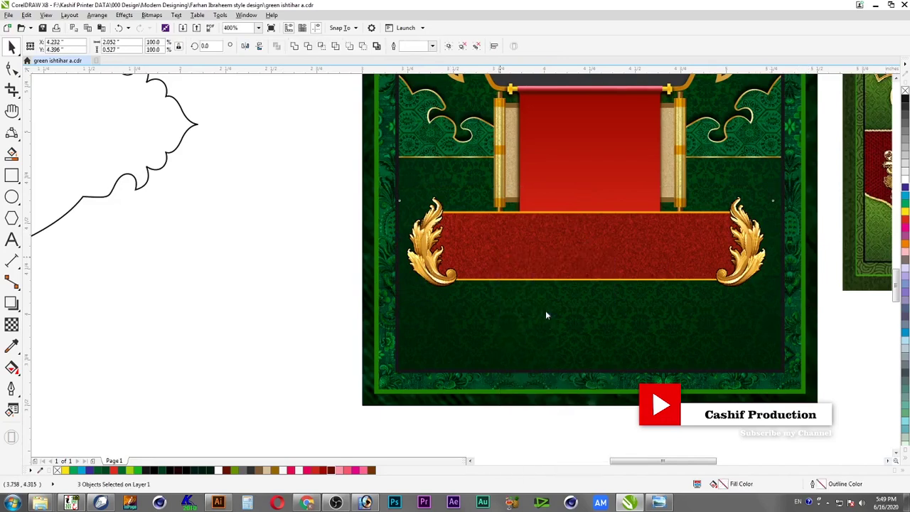
Horizontally centre the banner group on the poster background
{"action": "left_click", "coordinate": [75, 80]}
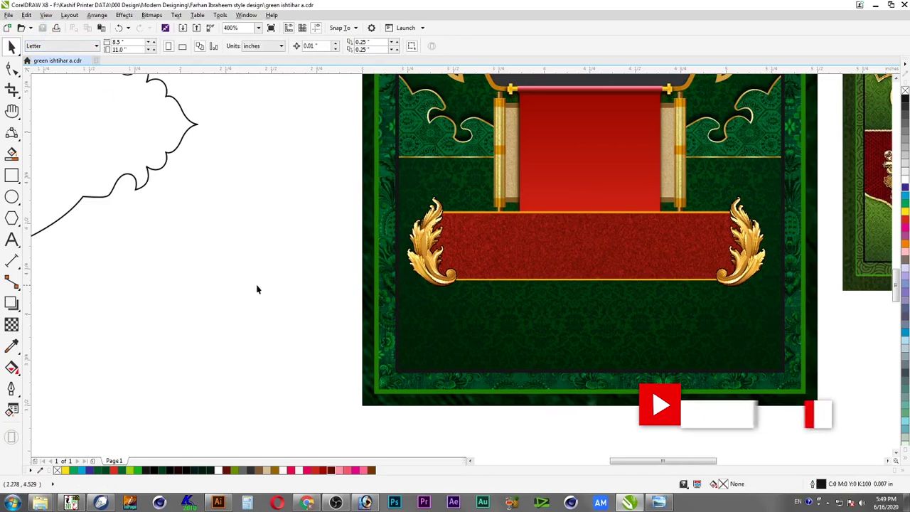
{"action": "left_click", "coordinate": [464, 285]}
{"action": "left_click", "coordinate": [455, 313], "text": "shift"}
{"action": "key", "text": "c"}
{"action": "scroll", "coordinate": [446, 310], "scroll_direction": "down", "scroll_amount": 1}
{"action": "scroll", "coordinate": [446, 310], "scroll_direction": "down", "scroll_amount": 1}
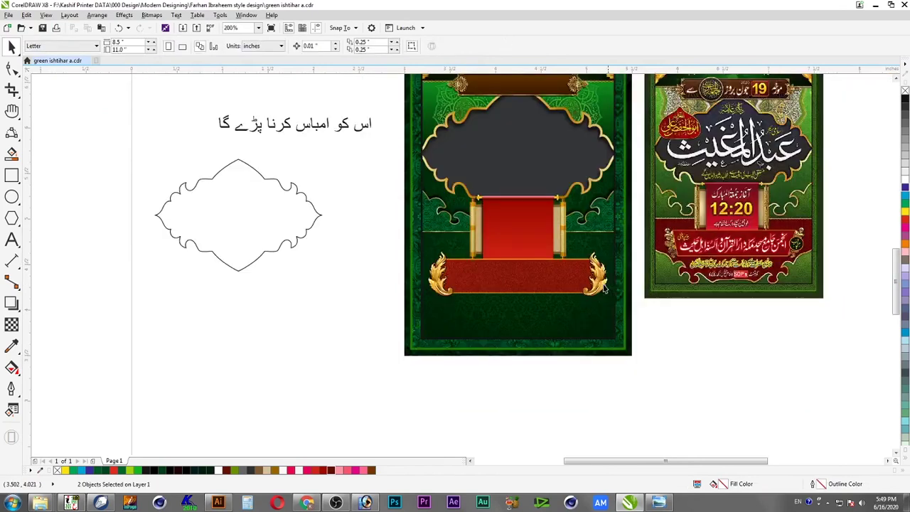
{"action": "left_click", "coordinate": [750, 313]}
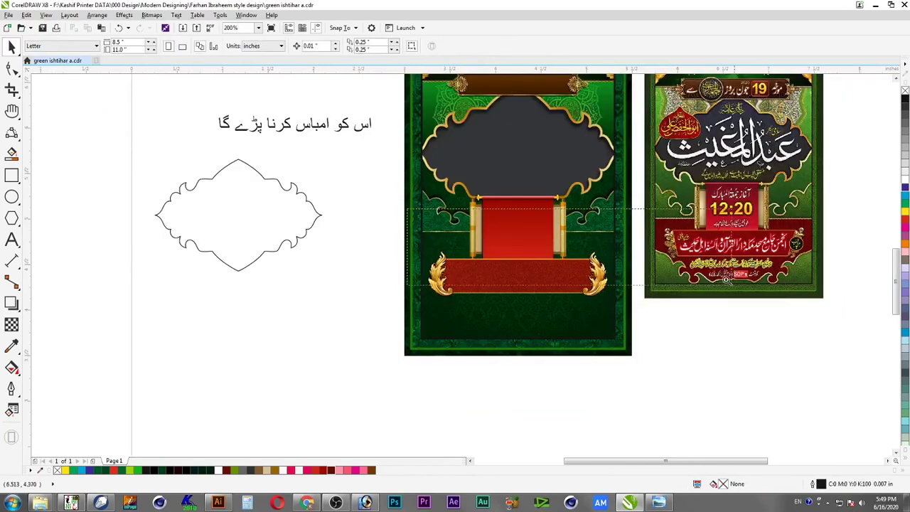
{"action": "scroll", "coordinate": [621, 248], "scroll_direction": "up", "scroll_amount": 2}
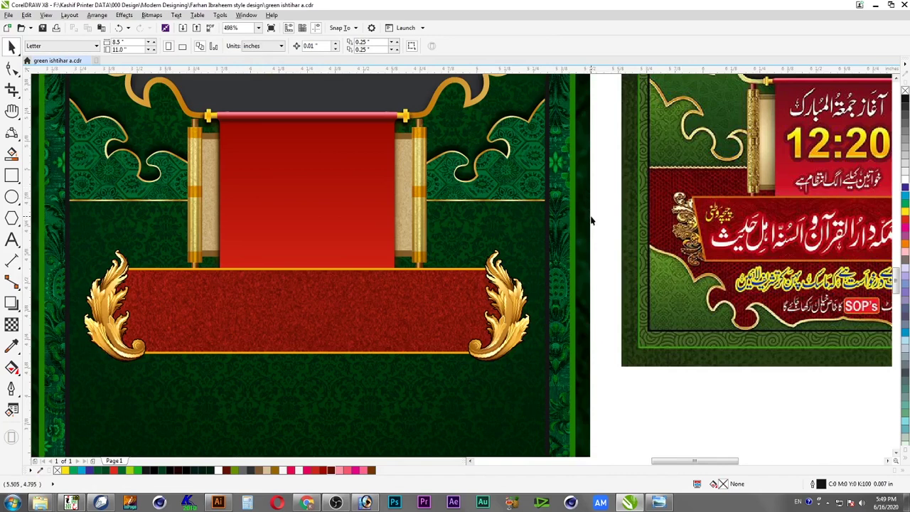
Enter PowerClip editing of the clipped green background frame
{"action": "left_click", "coordinate": [531, 200]}
{"action": "left_click", "coordinate": [531, 201], "text": "ctrl"}
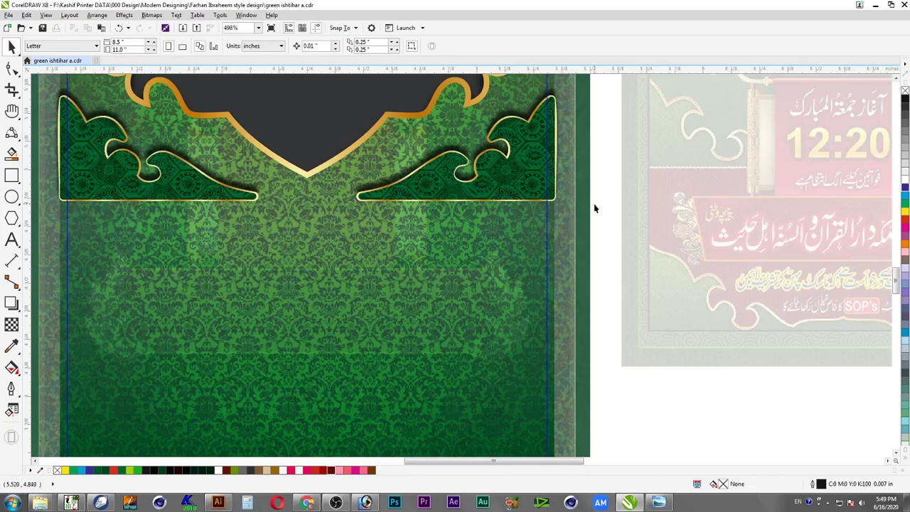
{"action": "scroll", "coordinate": [589, 217], "scroll_direction": "down", "scroll_amount": 2}
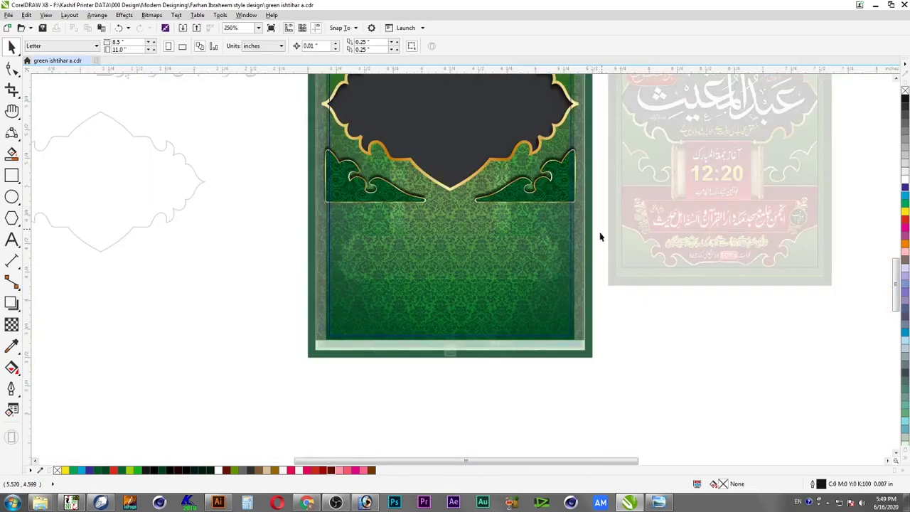
{"action": "left_click", "coordinate": [425, 239]}
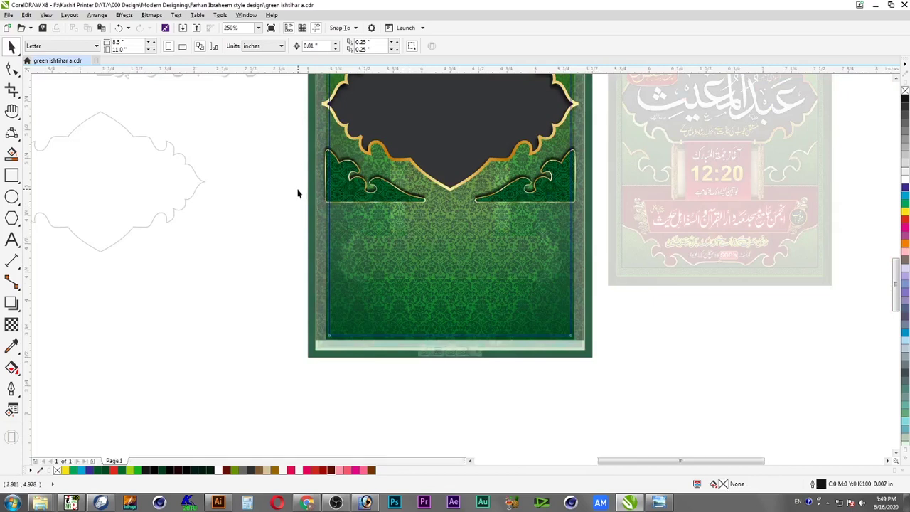
{"action": "left_click", "coordinate": [570, 197], "text": "ctrl"}
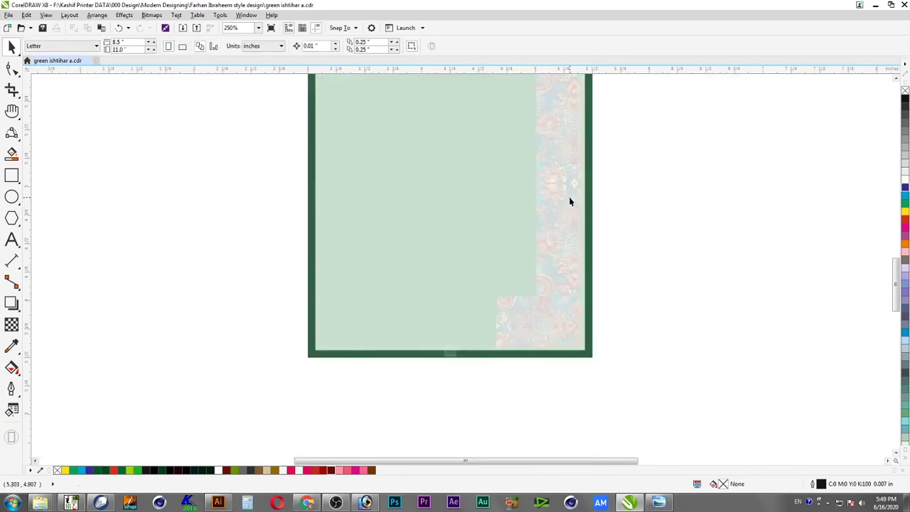
{"action": "scroll", "coordinate": [882, 84], "scroll_direction": "up", "scroll_amount": 3}
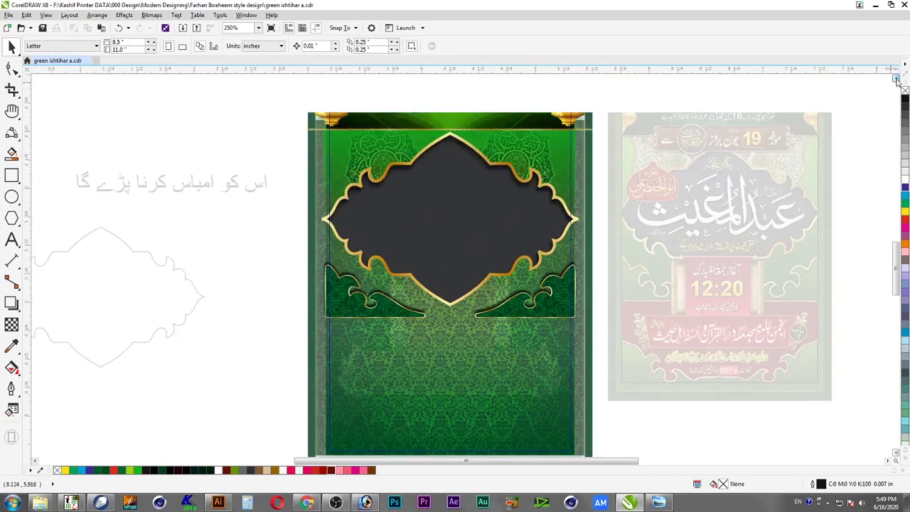
Drag the scalloped gold border line down to the ornament bottoms and finish editing
{"action": "left_click", "coordinate": [583, 129]}
{"action": "left_click_drag", "start_coordinate": [582, 129], "coordinate": [456, 326]}
{"action": "key", "text": "F2"}
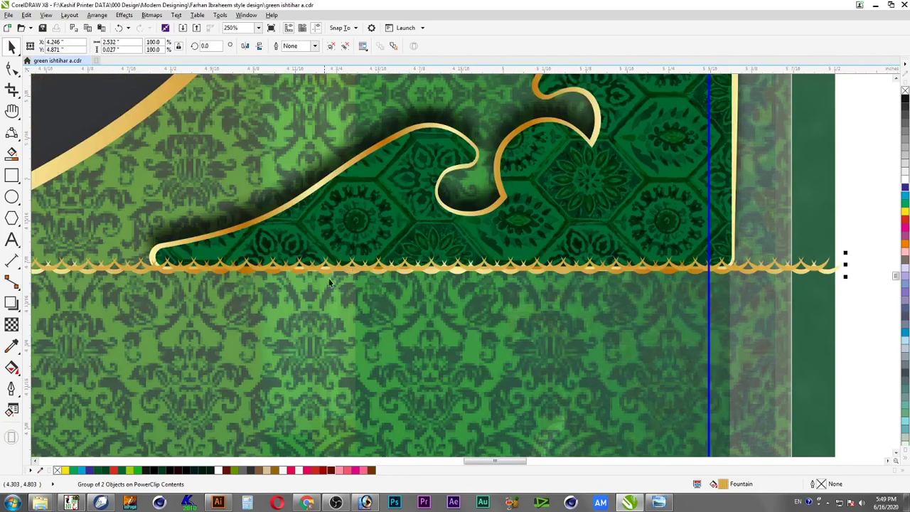
{"action": "scroll", "coordinate": [765, 272], "scroll_direction": "up", "scroll_amount": 4}
{"action": "left_click_drag", "start_coordinate": [758, 270], "coordinate": [758, 271]}
{"action": "left_click", "coordinate": [850, 307], "text": "ctrl"}
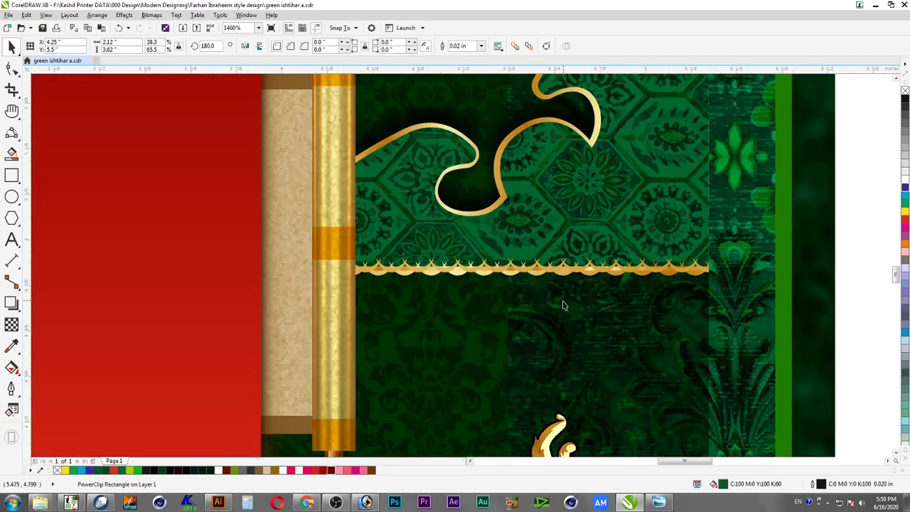
{"action": "scroll", "coordinate": [562, 306], "scroll_direction": "down", "scroll_amount": 3}
{"action": "scroll", "coordinate": [616, 324], "scroll_direction": "down", "scroll_amount": 2}
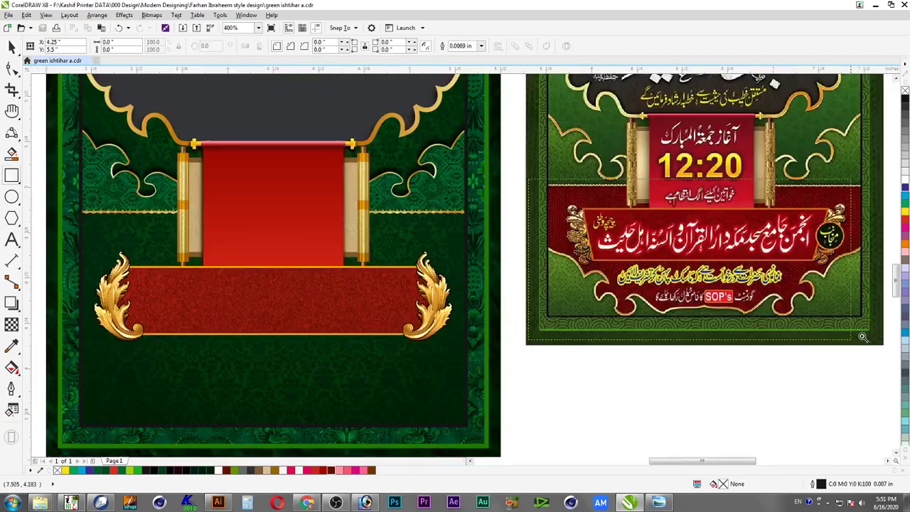
Draw a rectangle over the lower red panel and convert it to curves
{"action": "scroll", "coordinate": [660, 331], "scroll_direction": "up", "scroll_amount": 3}
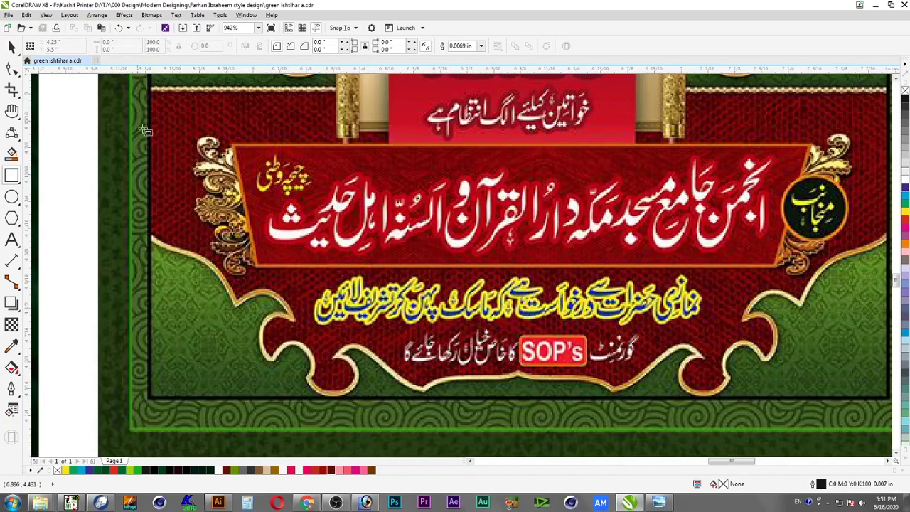
{"action": "left_click_drag", "start_coordinate": [143, 89], "coordinate": [520, 407]}
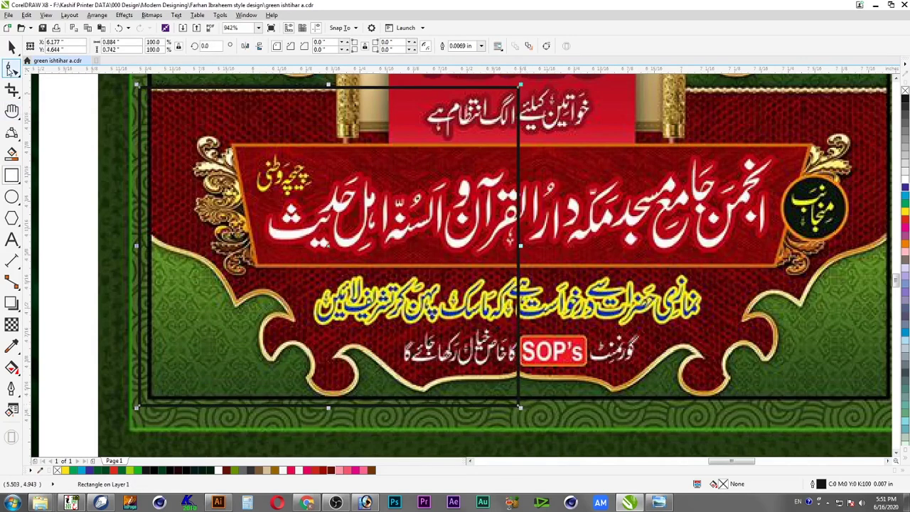
{"action": "left_click", "coordinate": [11, 66]}
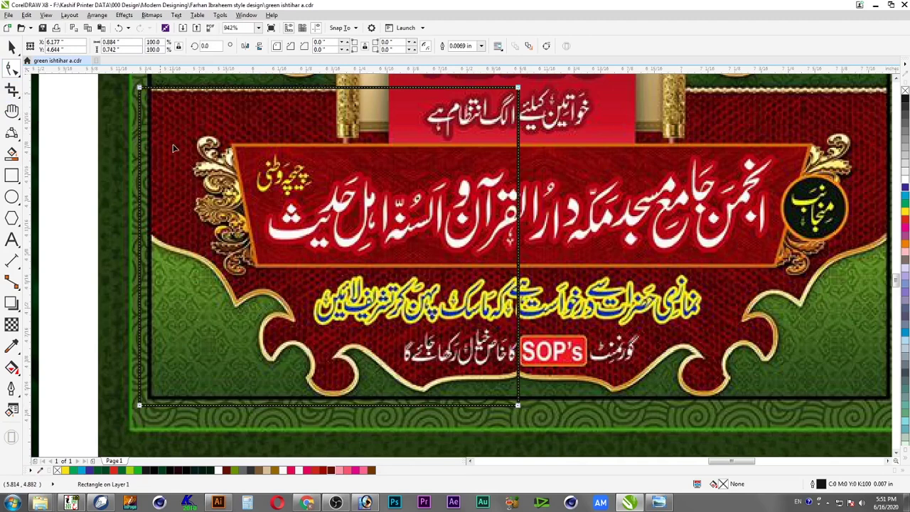
{"action": "left_click", "coordinate": [96, 15]}
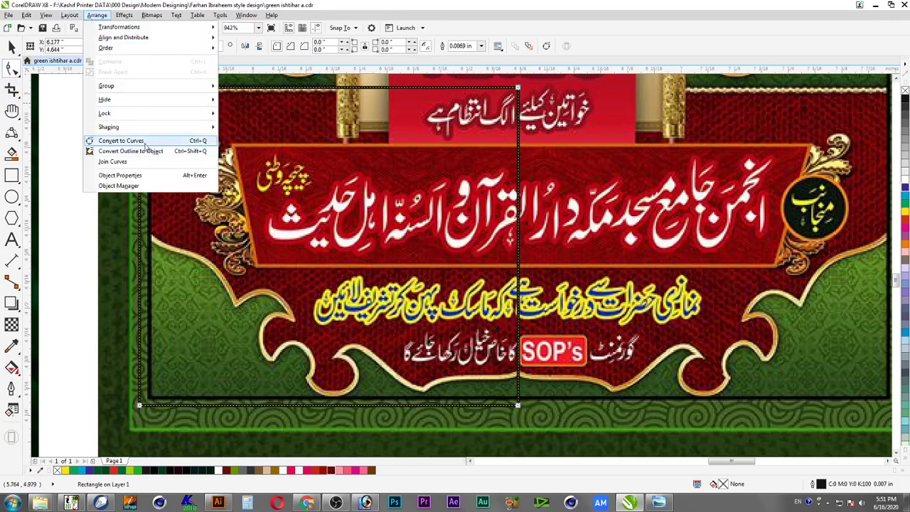
{"action": "left_click", "coordinate": [121, 141]}
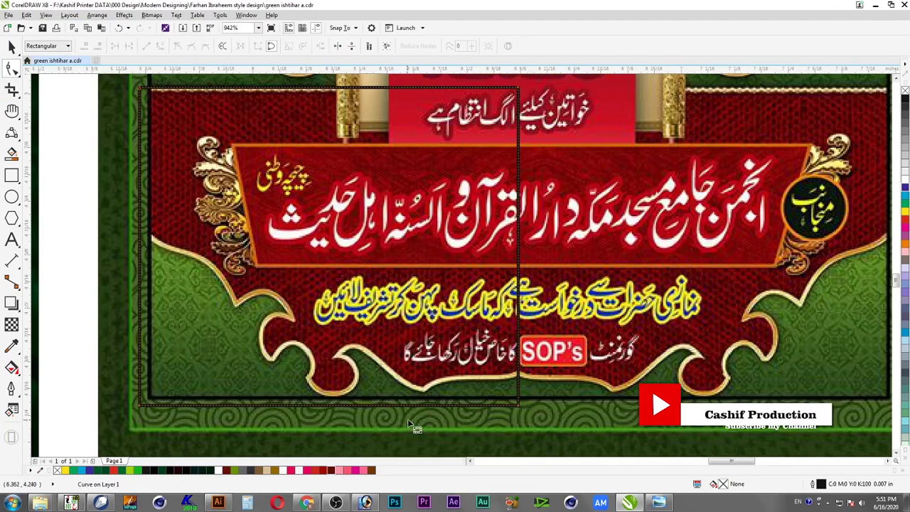
Break the curve at its corners and remove the unwanted sides
{"action": "left_click_drag", "start_coordinate": [411, 441], "coordinate": [117, 81]}
{"action": "left_click", "coordinate": [129, 47]}
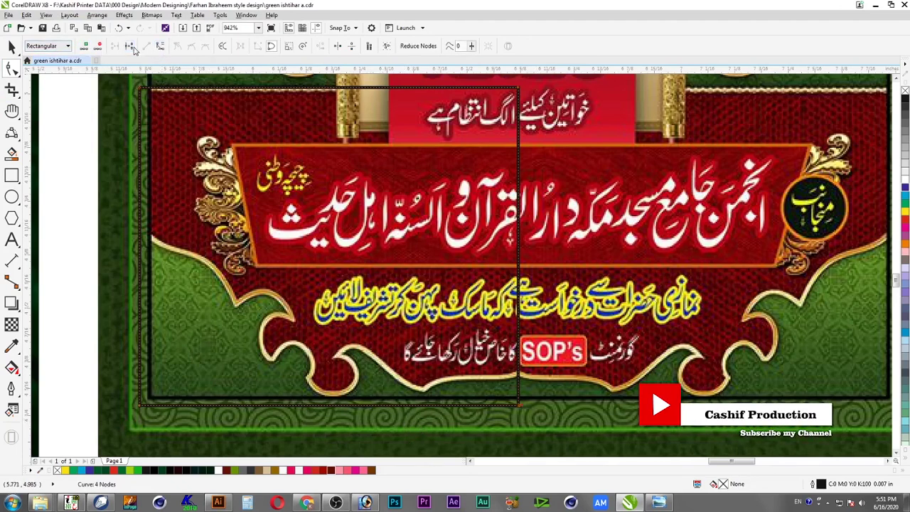
{"action": "left_click_drag", "start_coordinate": [113, 368], "coordinate": [177, 422]}
{"action": "left_click", "coordinate": [130, 47]}
{"action": "left_click", "coordinate": [142, 407]}
{"action": "key", "text": "ctrl+z"}
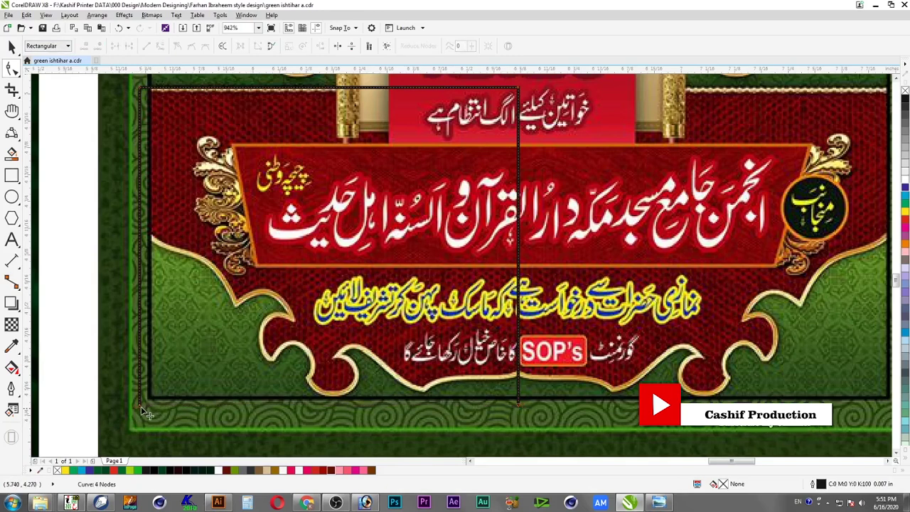
{"action": "key", "text": "space"}
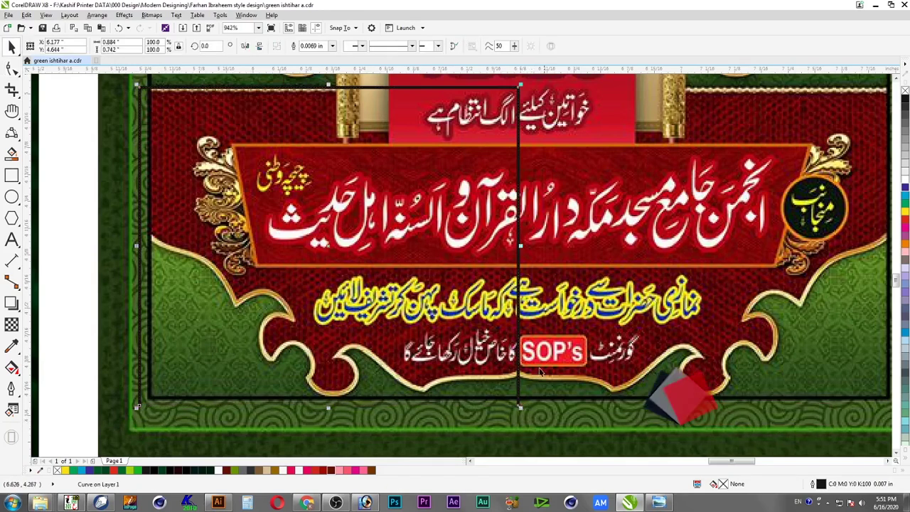
Shorten the remaining vertical line so it ends exactly on the gold edge below SOP's
{"action": "scroll", "coordinate": [473, 438], "scroll_direction": "up", "scroll_amount": 4}
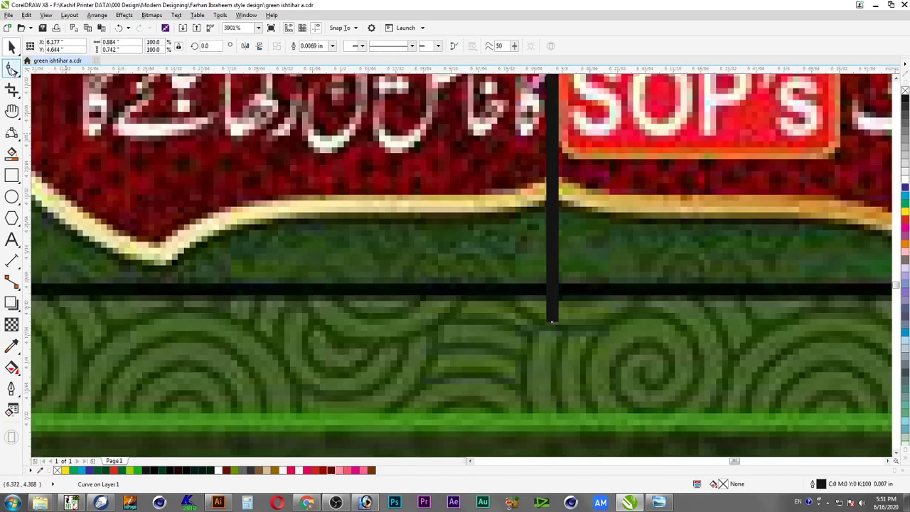
{"action": "key", "text": "space"}
{"action": "left_click_drag", "start_coordinate": [554, 322], "coordinate": [554, 184]}
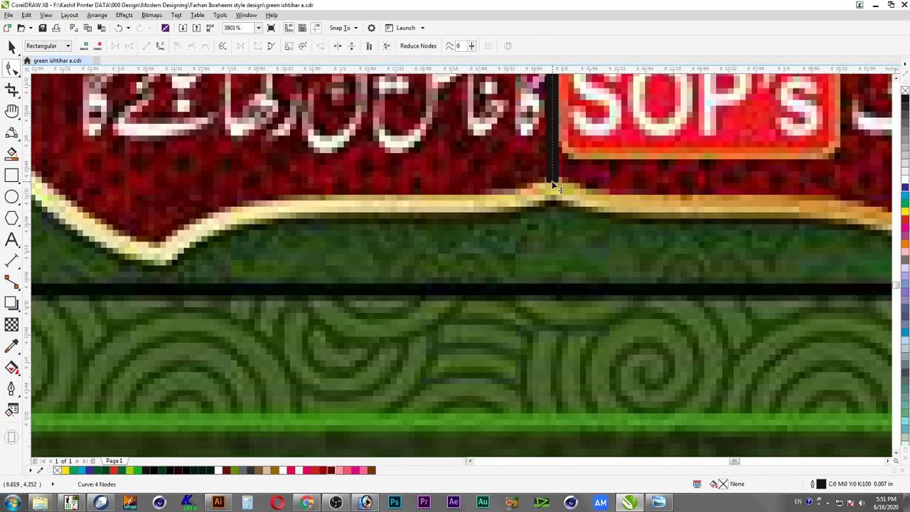
{"action": "left_click_drag", "start_coordinate": [552, 181], "coordinate": [553, 175]}
{"action": "left_click", "coordinate": [12, 134]}
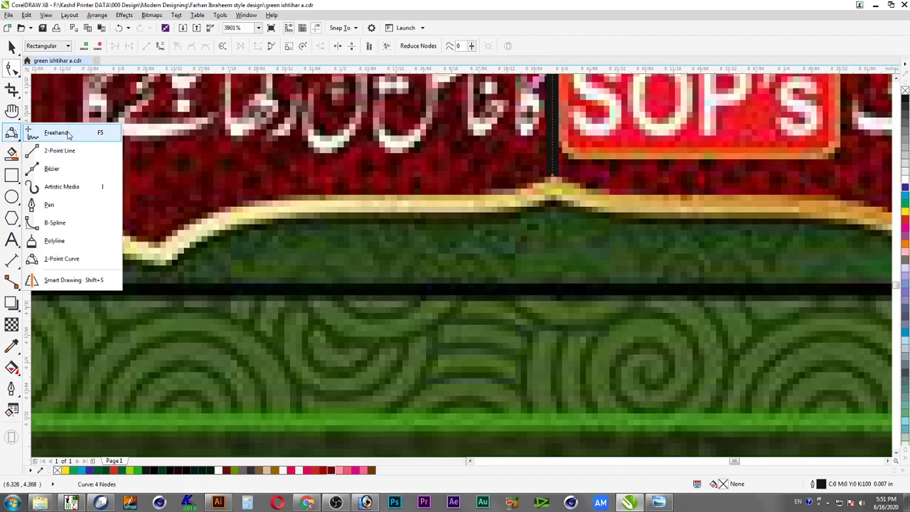
Continue the black line with three-point curves left along the gold edge into its dip
{"action": "left_click", "coordinate": [71, 260]}
{"action": "key", "text": "space"}
{"action": "left_click", "coordinate": [554, 170]}
{"action": "key", "text": "space"}
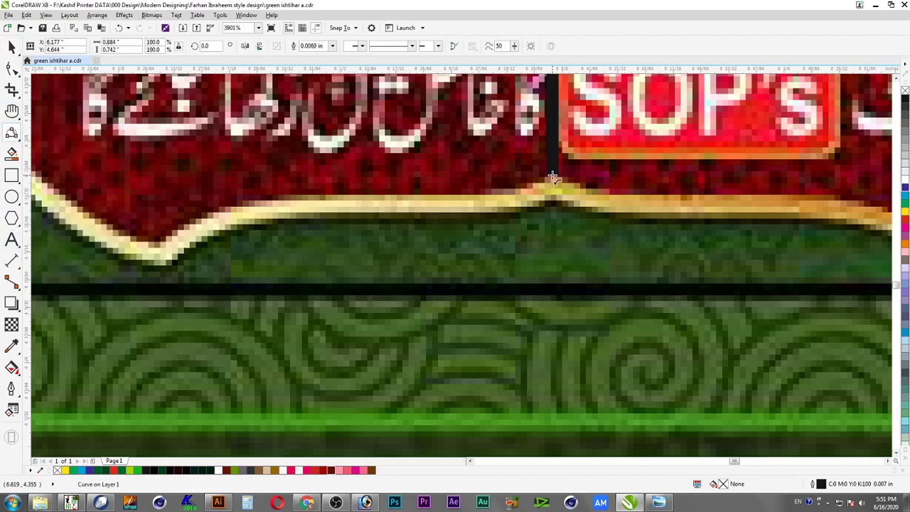
{"action": "left_click_drag", "start_coordinate": [485, 202], "coordinate": [543, 197]}
{"action": "left_click", "coordinate": [552, 229]}
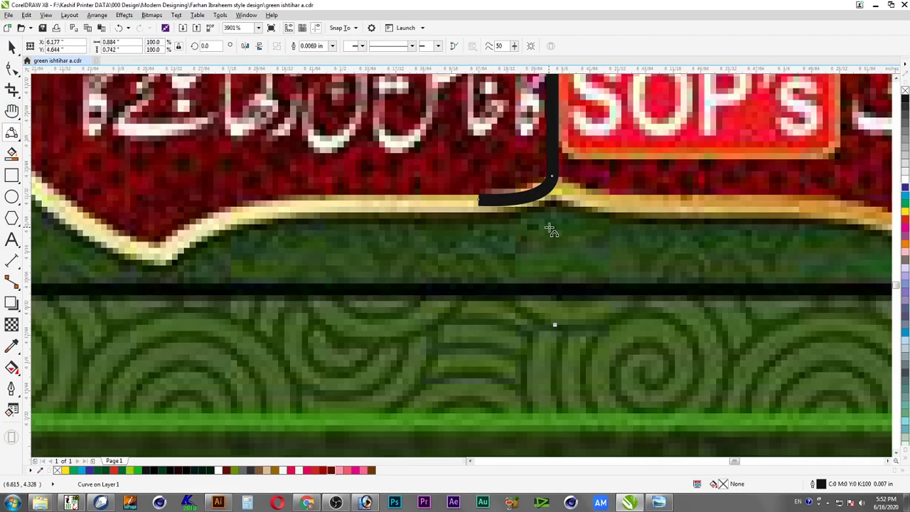
{"action": "left_click_drag", "start_coordinate": [481, 202], "coordinate": [162, 252]}
{"action": "left_click", "coordinate": [299, 205]}
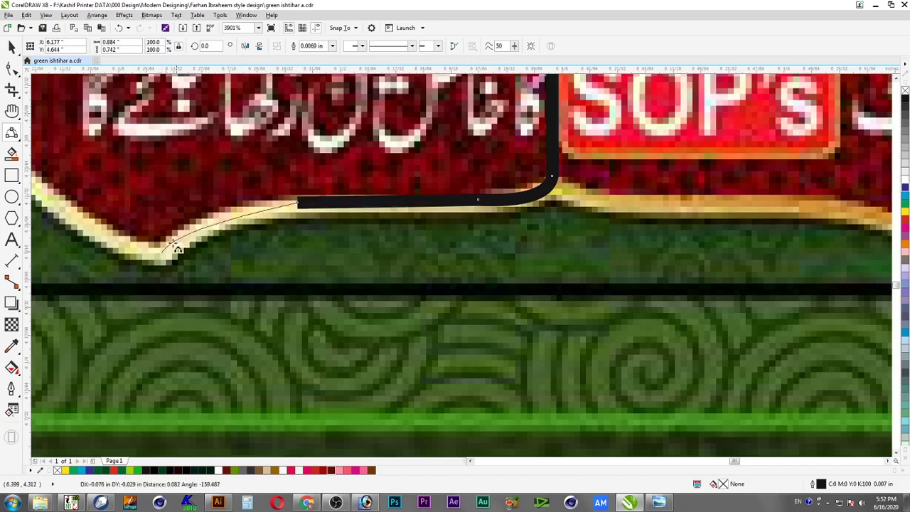
{"action": "left_click", "coordinate": [211, 226]}
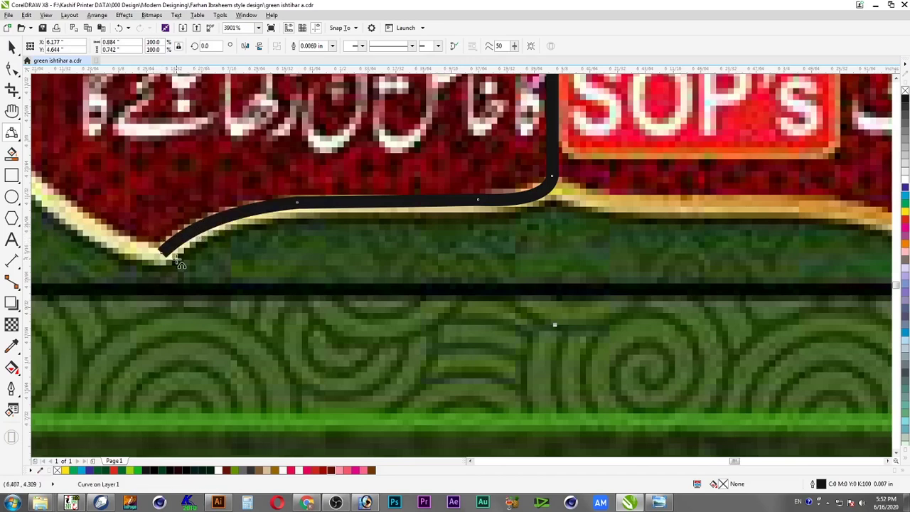
Extend the curve up the next gold lobe toward the upper-left curl
{"action": "left_click_drag", "start_coordinate": [162, 255], "coordinate": [231, 222]}
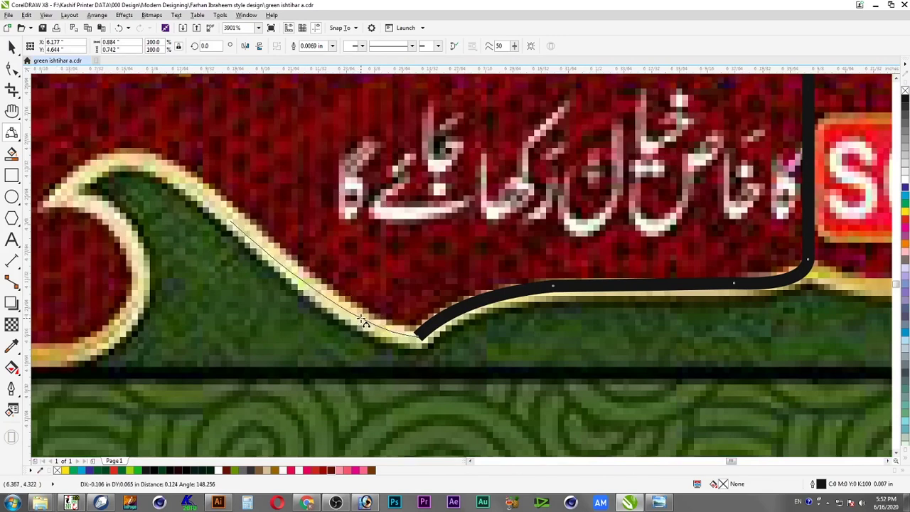
{"action": "left_click", "coordinate": [363, 321]}
{"action": "left_click_drag", "start_coordinate": [233, 222], "coordinate": [56, 202]}
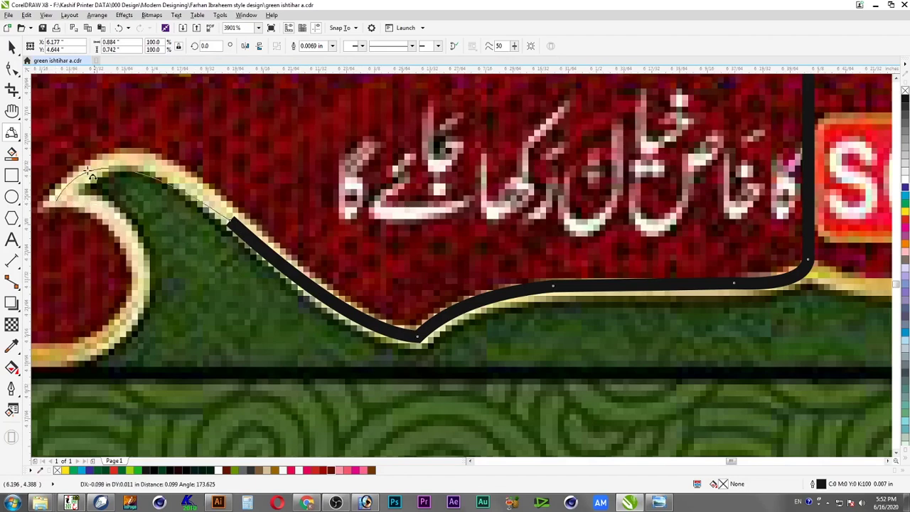
{"action": "left_click", "coordinate": [91, 169]}
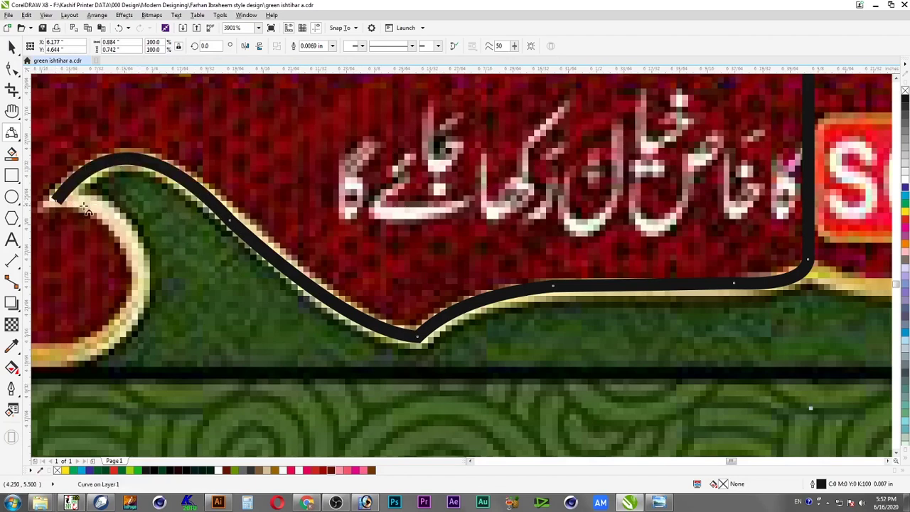
{"action": "left_click_drag", "start_coordinate": [56, 202], "coordinate": [129, 320]}
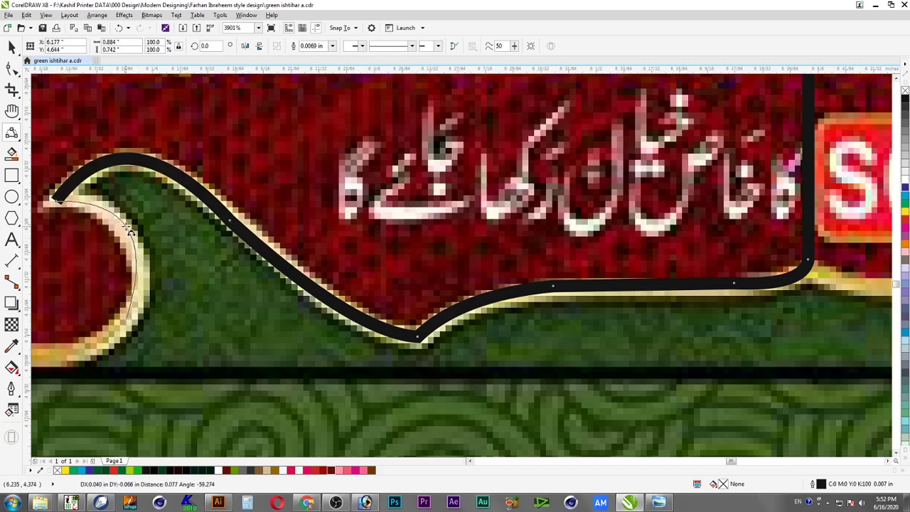
{"action": "left_click", "coordinate": [136, 267]}
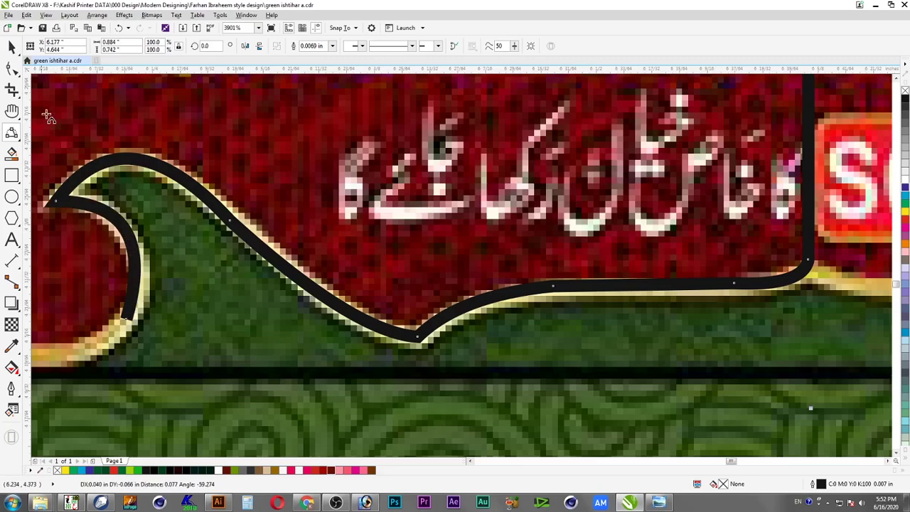
Add another curve segment from the path's end beneath the red lobe
{"action": "key", "text": "F10"}
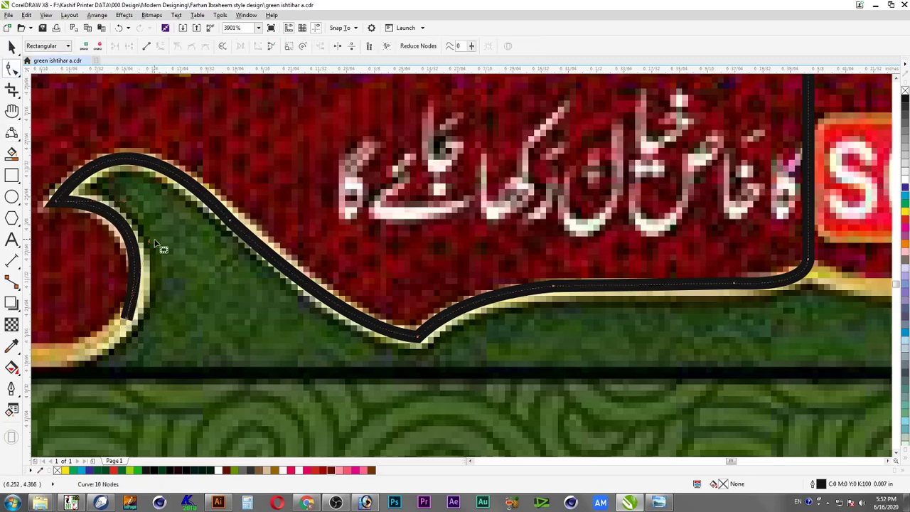
{"action": "left_click", "coordinate": [153, 245]}
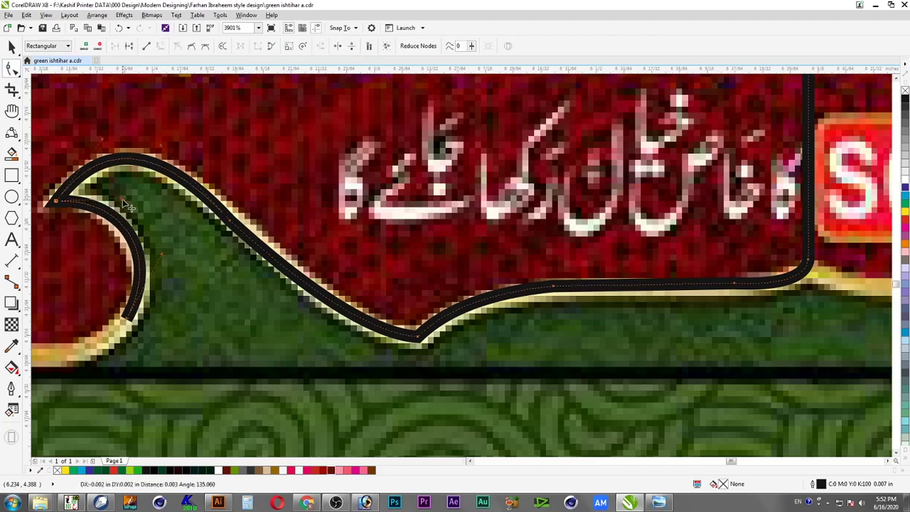
{"action": "left_click", "coordinate": [212, 268]}
{"action": "key", "text": "space"}
{"action": "scroll", "coordinate": [216, 274], "scroll_direction": "down", "scroll_amount": 2}
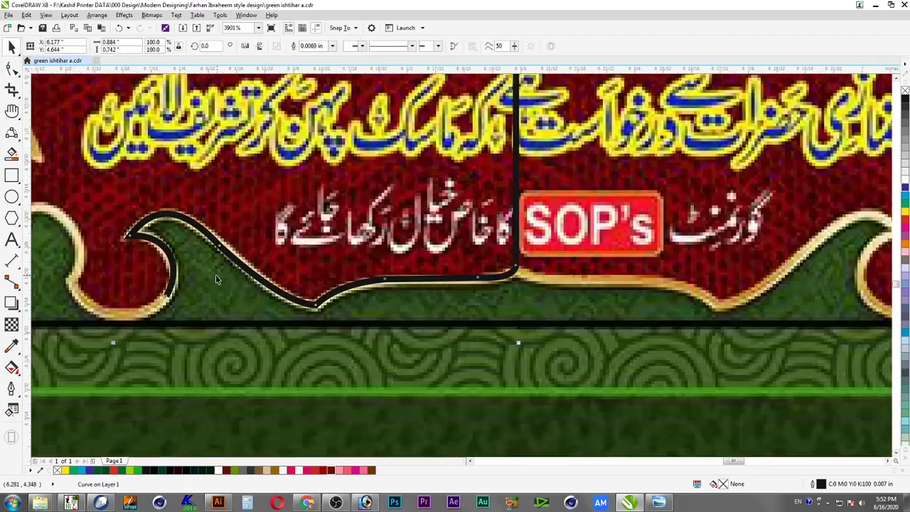
{"action": "scroll", "coordinate": [156, 327], "scroll_direction": "up", "scroll_amount": 2}
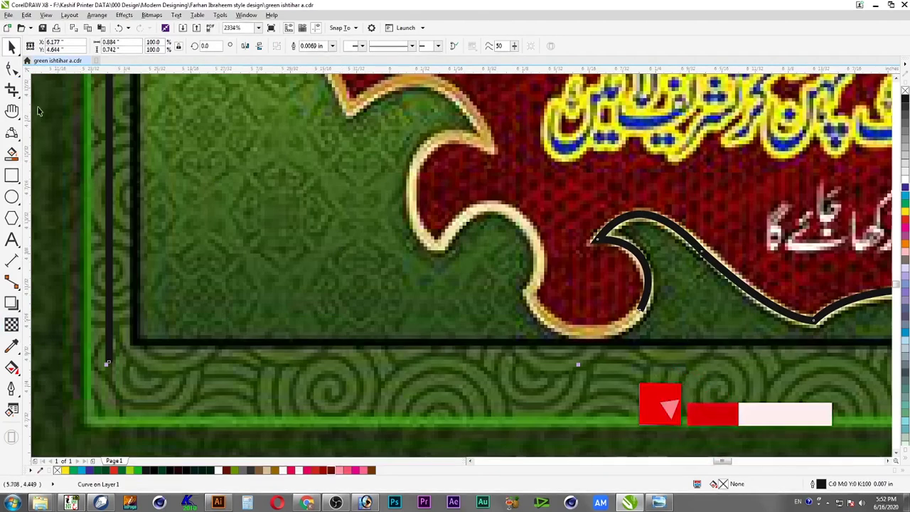
{"action": "left_click", "coordinate": [11, 134]}
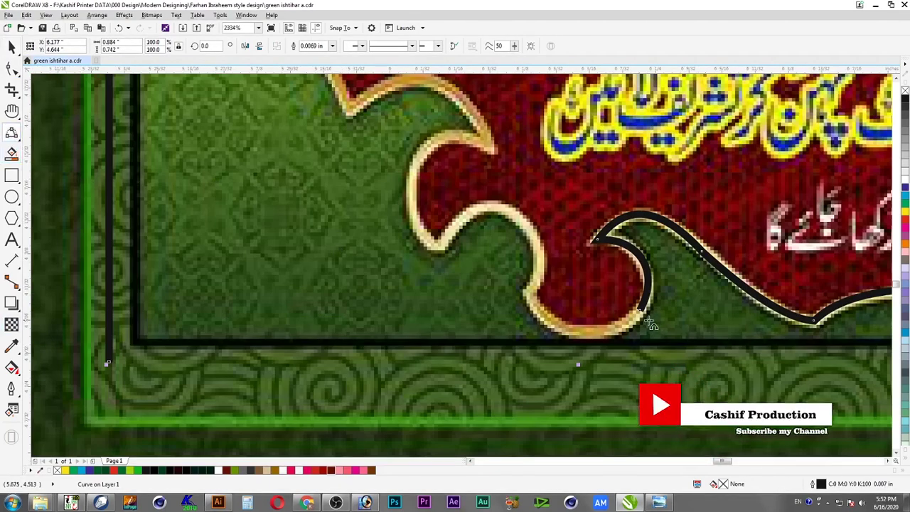
{"action": "left_click", "coordinate": [643, 310]}
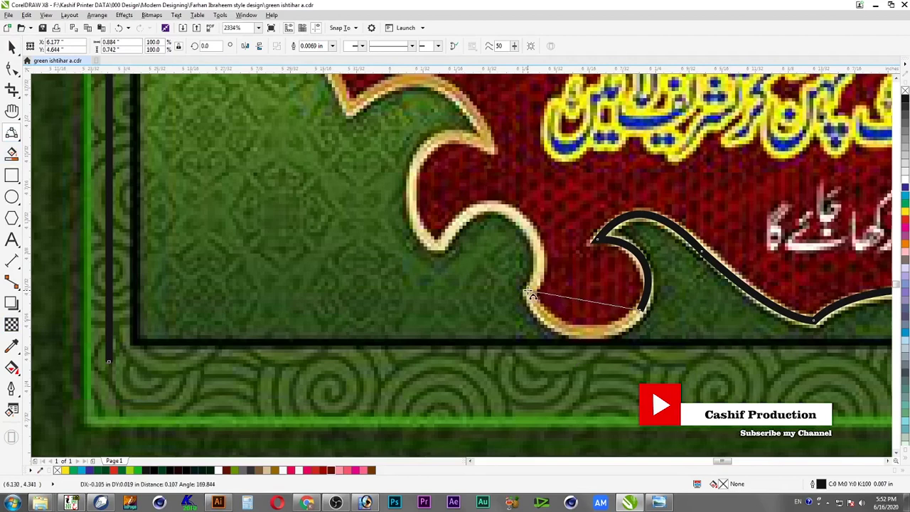
{"action": "left_click", "coordinate": [587, 330]}
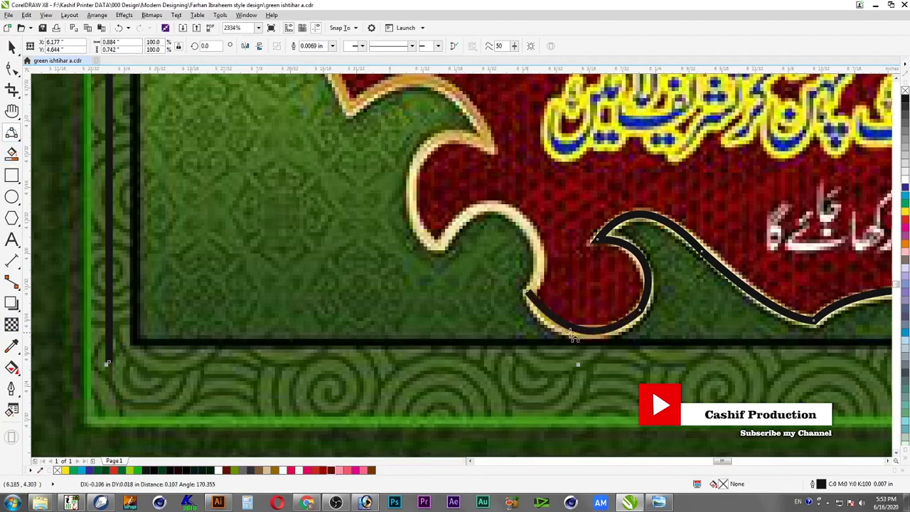
Reshape the curve's lower-left bend, adding and deleting nodes so it hugs the gold edge
{"action": "left_click", "coordinate": [11, 67]}
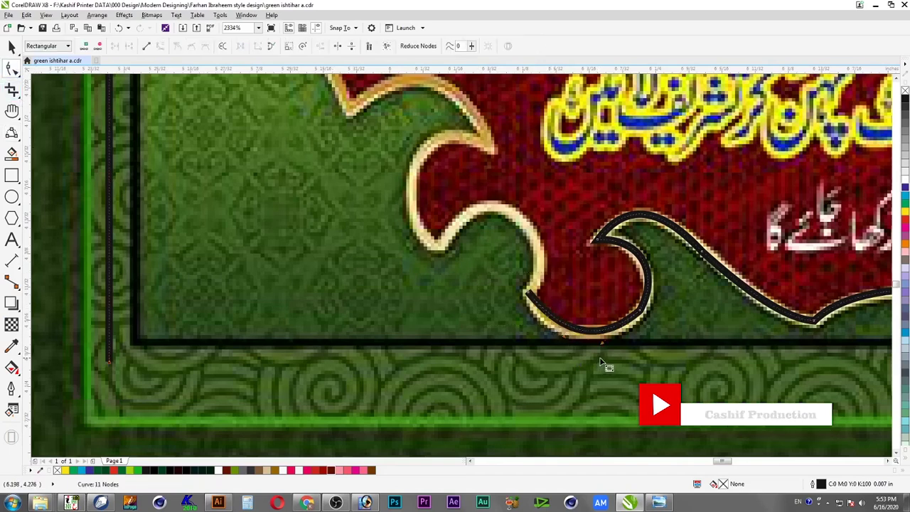
{"action": "scroll", "coordinate": [644, 349], "scroll_direction": "up", "scroll_amount": 3}
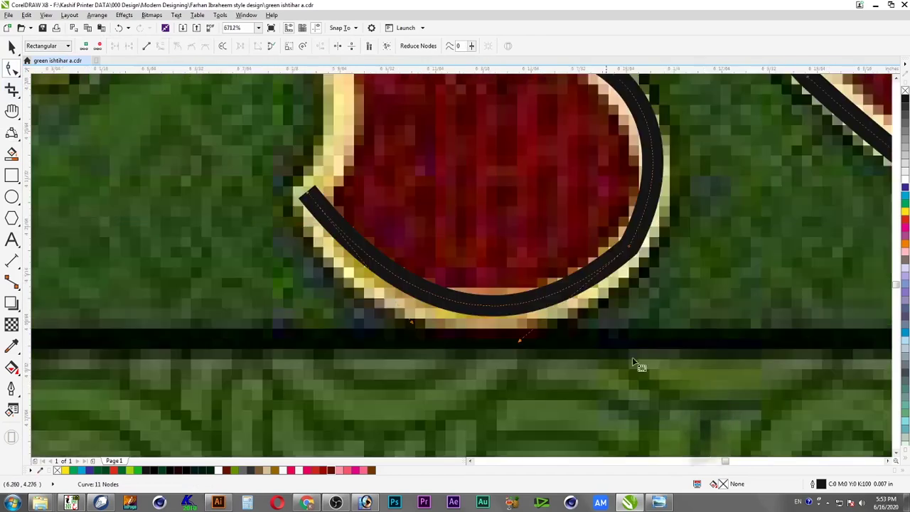
{"action": "left_click_drag", "start_coordinate": [412, 322], "coordinate": [386, 344]}
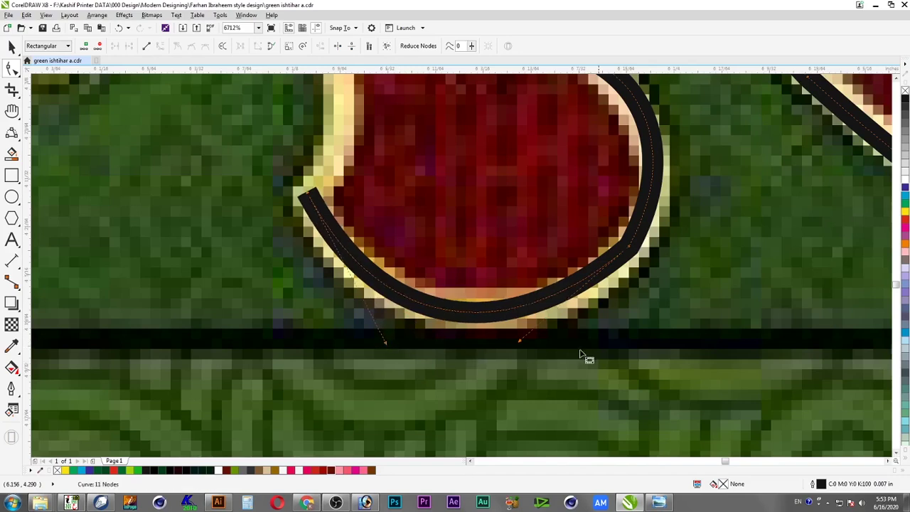
{"action": "double_click", "coordinate": [653, 162]}
{"action": "double_click", "coordinate": [381, 282]}
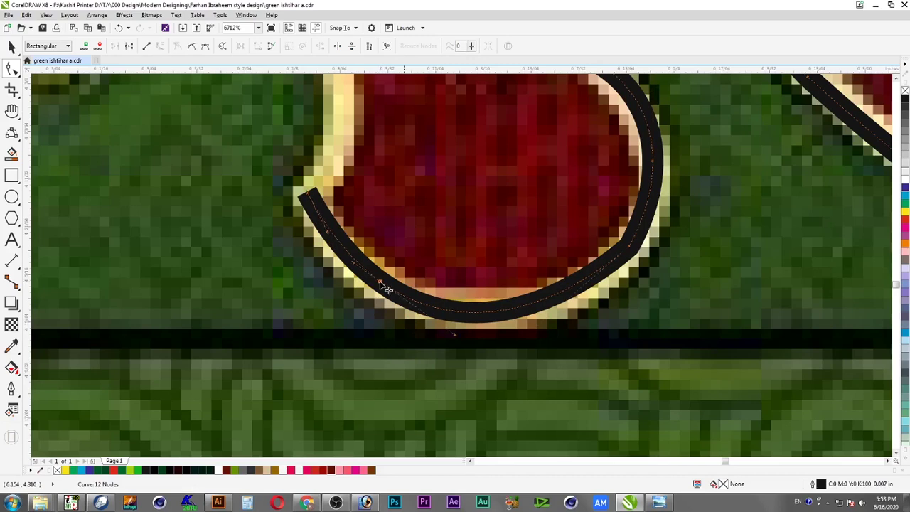
{"action": "left_click_drag", "start_coordinate": [690, 236], "coordinate": [413, 355]}
{"action": "key", "text": "Delete"}
{"action": "left_click_drag", "start_coordinate": [376, 309], "coordinate": [480, 354]}
{"action": "key", "text": "space"}
{"action": "left_click", "coordinate": [533, 364]}
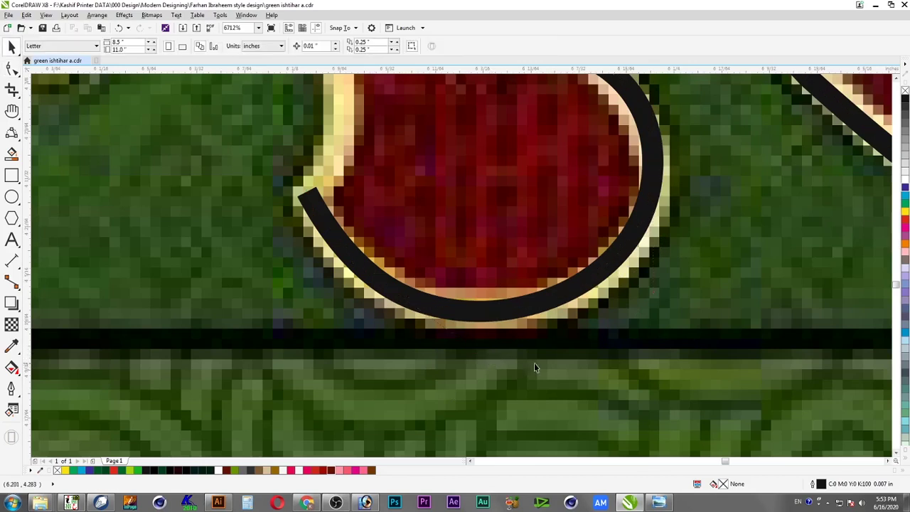
Move the curve's end node onto the gold edge and bow its left segment outward
{"action": "scroll", "coordinate": [558, 364], "scroll_direction": "down", "scroll_amount": 1}
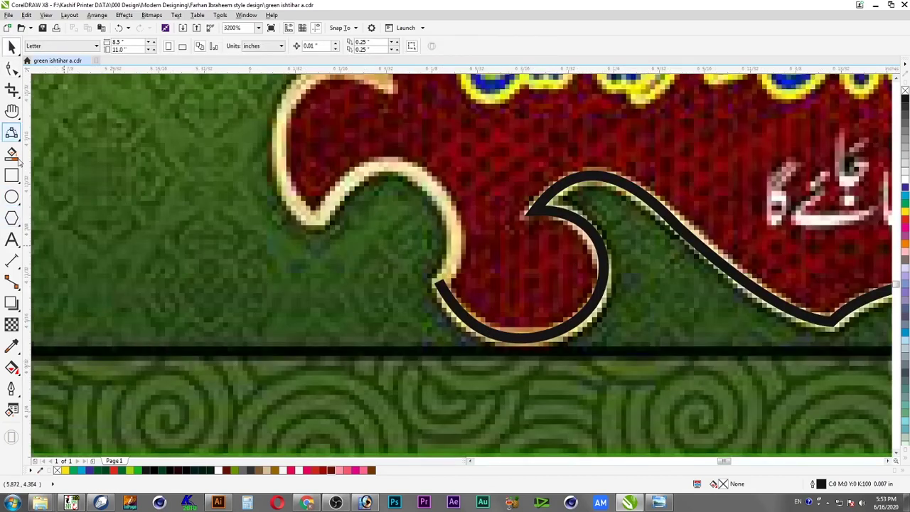
{"action": "left_click", "coordinate": [447, 299]}
{"action": "key", "text": "space"}
{"action": "left_click_drag", "start_coordinate": [441, 284], "coordinate": [382, 200]}
{"action": "left_click_drag", "start_coordinate": [320, 218], "coordinate": [285, 212]}
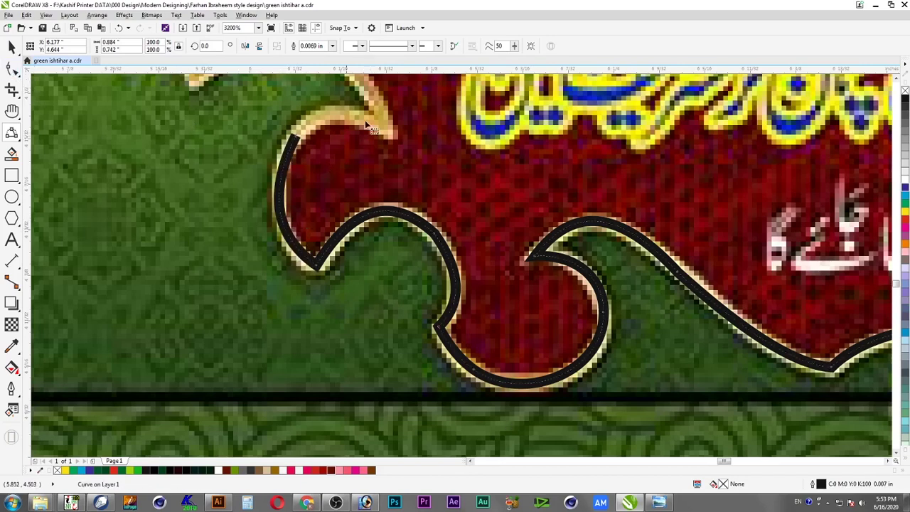
{"action": "key", "text": "F10"}
{"action": "left_click_drag", "start_coordinate": [267, 192], "coordinate": [266, 174]}
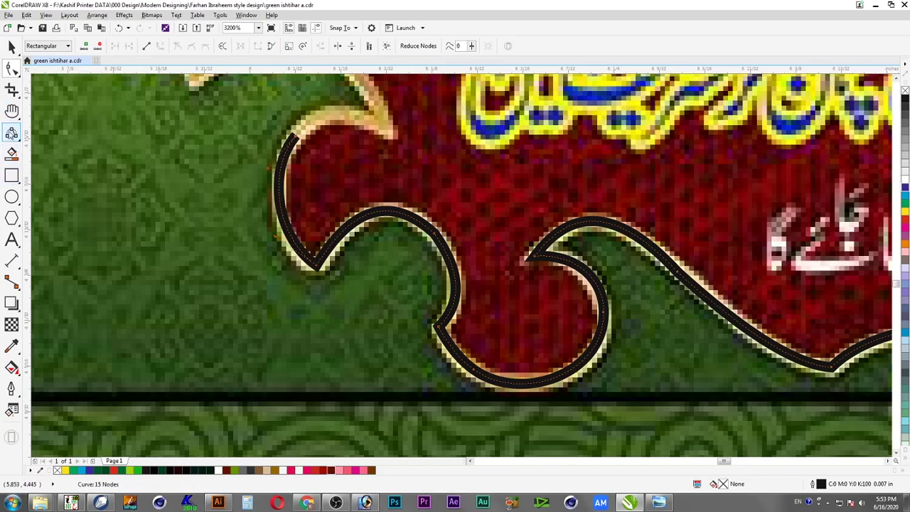
Draw a new arc from the outline's top end along the gold lobe, pulling its end up-left
{"action": "left_click", "coordinate": [11, 133]}
{"action": "left_click", "coordinate": [295, 134]}
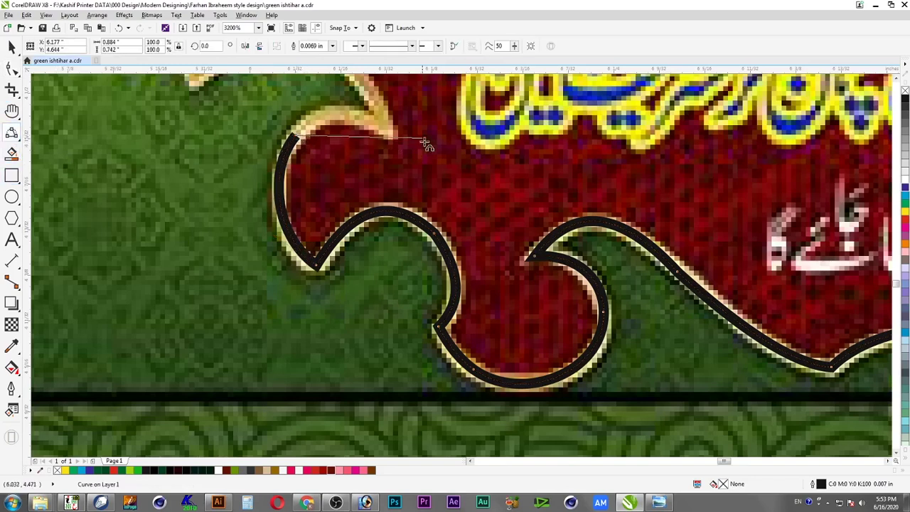
{"action": "left_click", "coordinate": [390, 133]}
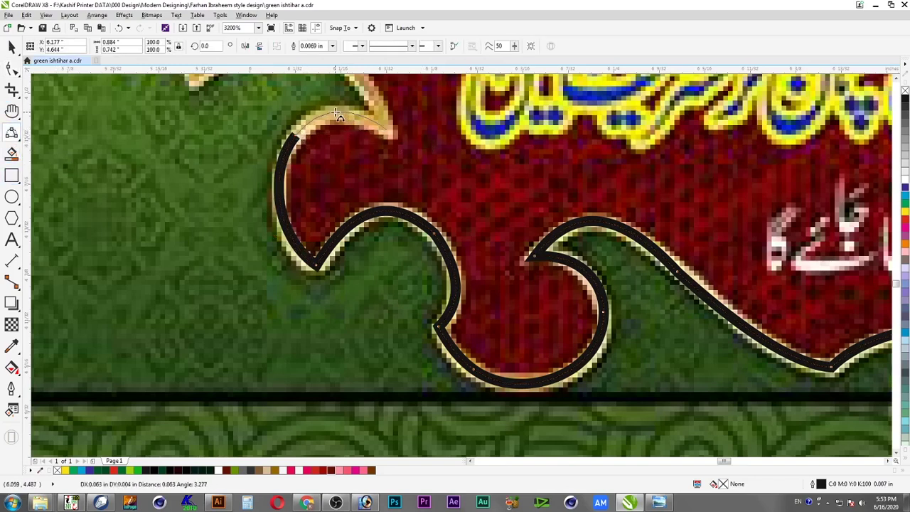
{"action": "left_click", "coordinate": [338, 114]}
{"action": "mouse_move", "coordinate": [386, 130]}
{"action": "left_mouse_down"}
{"action": "mouse_move", "coordinate": [415, 46]}
{"action": "mouse_move", "coordinate": [356, 244]}
{"action": "mouse_move", "coordinate": [198, 283]}
{"action": "mouse_move", "coordinate": [305, 253]}
{"action": "mouse_move", "coordinate": [303, 243]}
{"action": "left_mouse_up"}
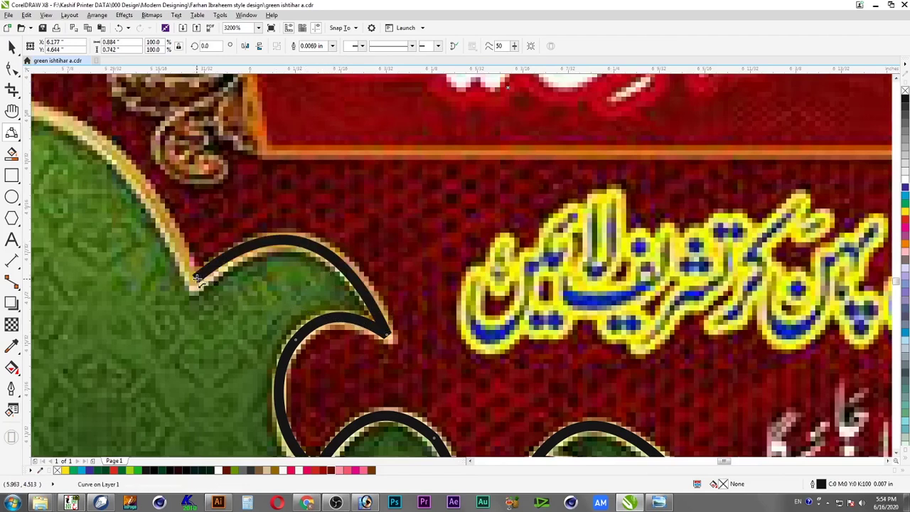
{"action": "left_click_drag", "start_coordinate": [182, 90], "coordinate": [379, 223]}
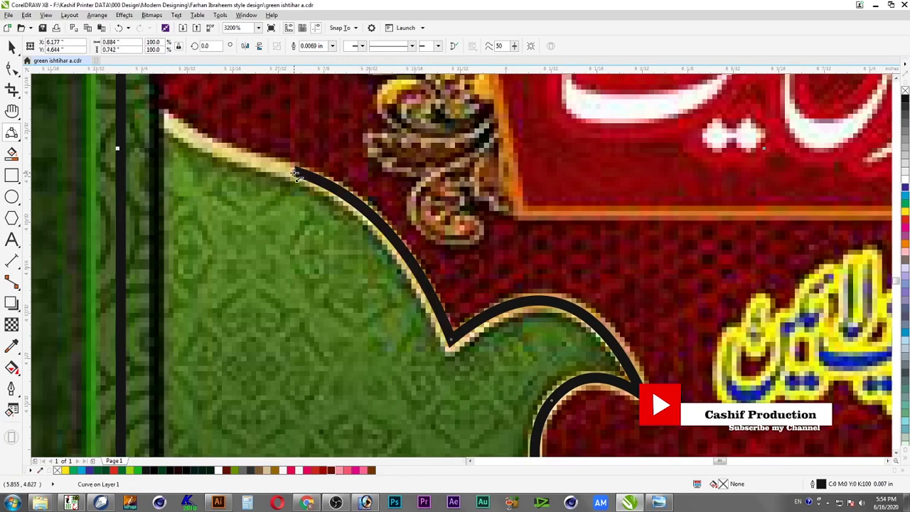
{"action": "left_click_drag", "start_coordinate": [296, 173], "coordinate": [145, 103]}
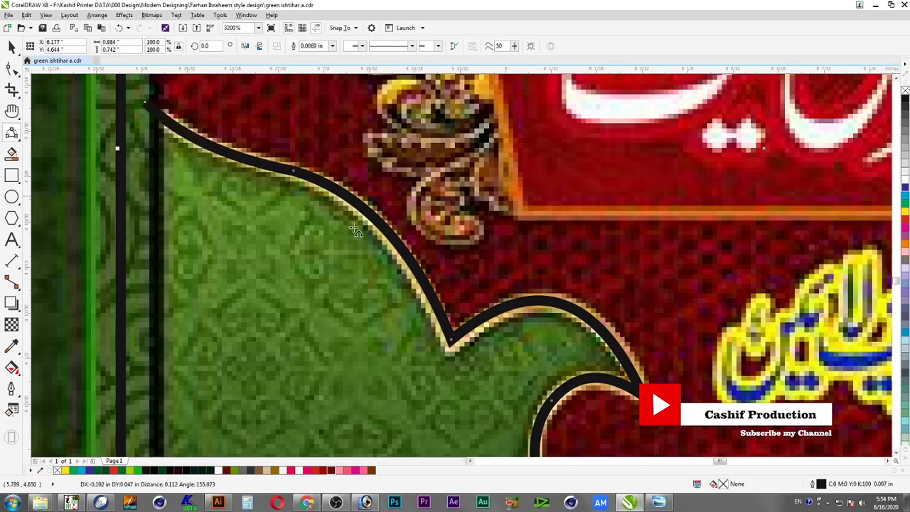
{"action": "scroll", "coordinate": [329, 133], "scroll_direction": "down", "scroll_amount": 1}
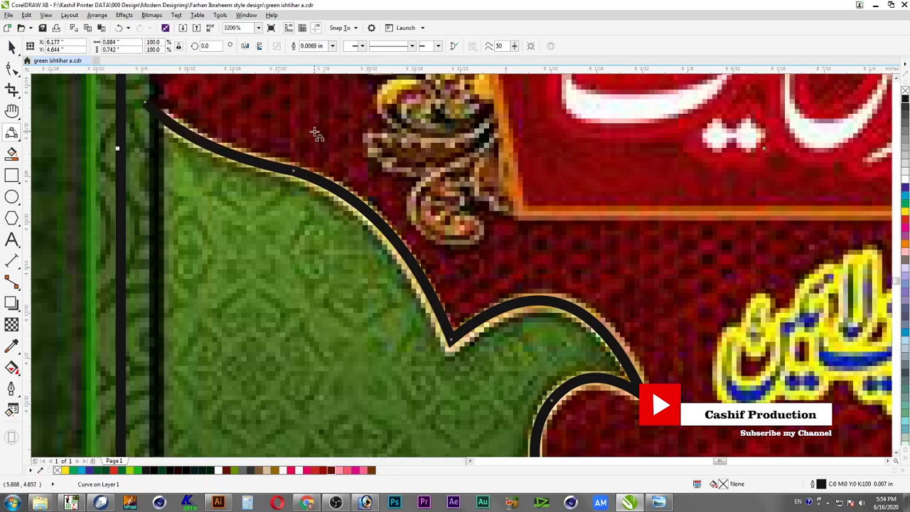
{"action": "scroll", "coordinate": [316, 134], "scroll_direction": "down", "scroll_amount": 1}
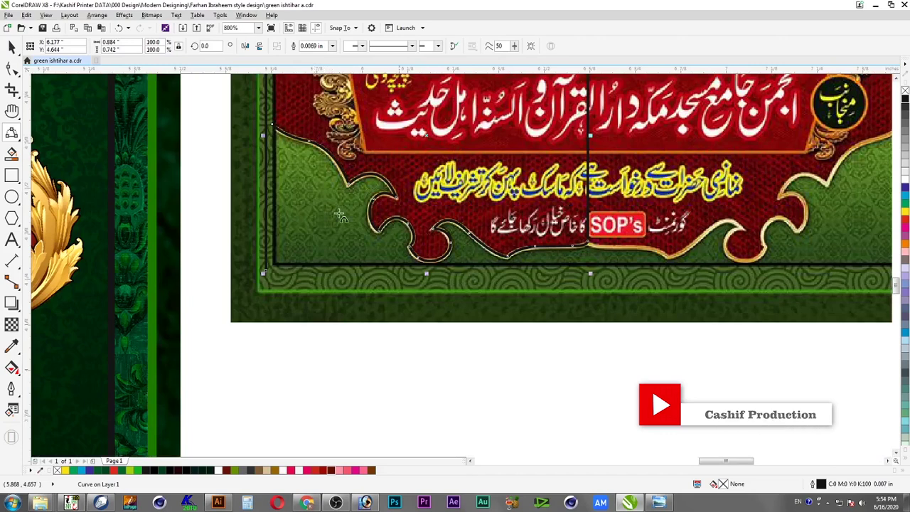
Delete a stray node on the half outline's left edge and close the curve
{"action": "scroll", "coordinate": [447, 253], "scroll_direction": "down", "scroll_amount": 1}
{"action": "key", "text": "F2"}
{"action": "left_click_drag", "start_coordinate": [317, 305], "coordinate": [571, 116]}
{"action": "left_click", "coordinate": [17, 66]}
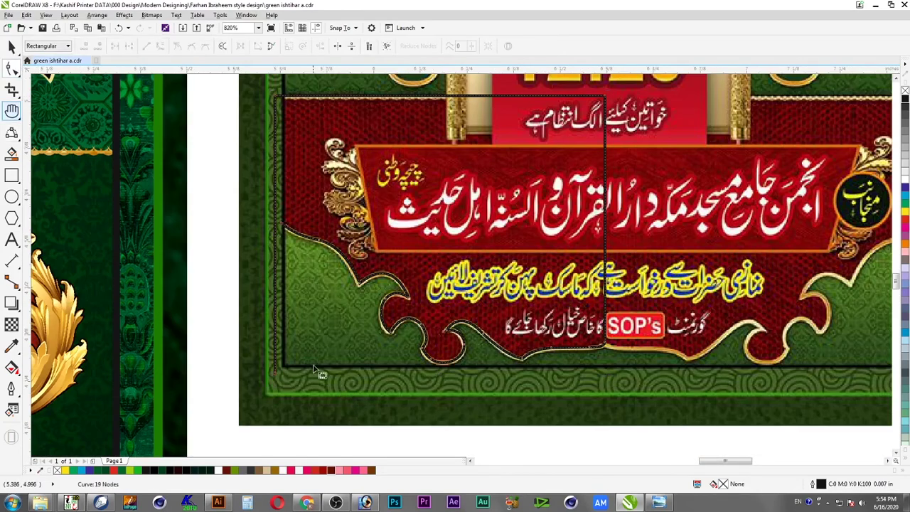
{"action": "key", "text": "Delete"}
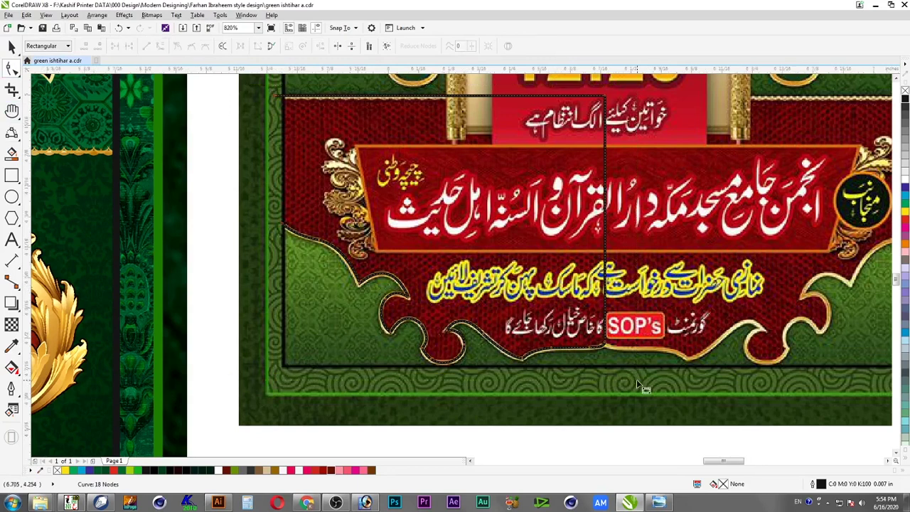
{"action": "scroll", "coordinate": [326, 121], "scroll_direction": "up", "scroll_amount": 1}
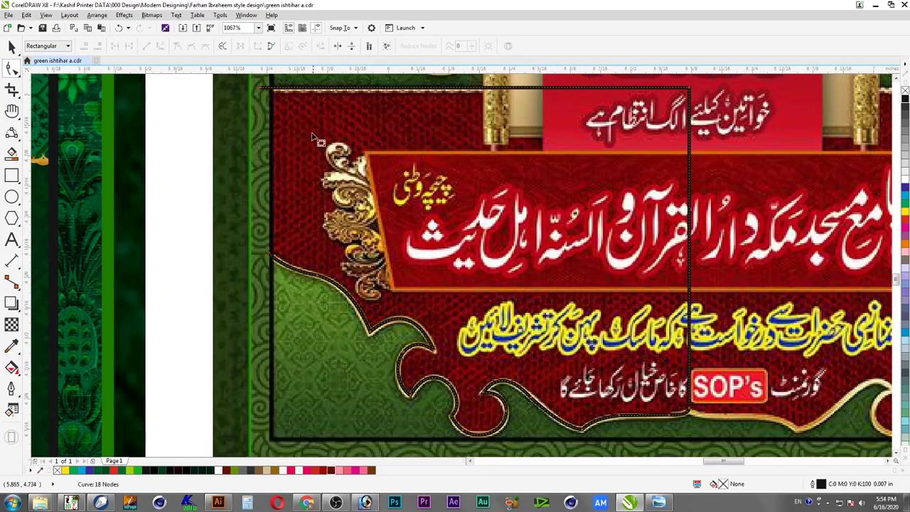
{"action": "key", "text": "space"}
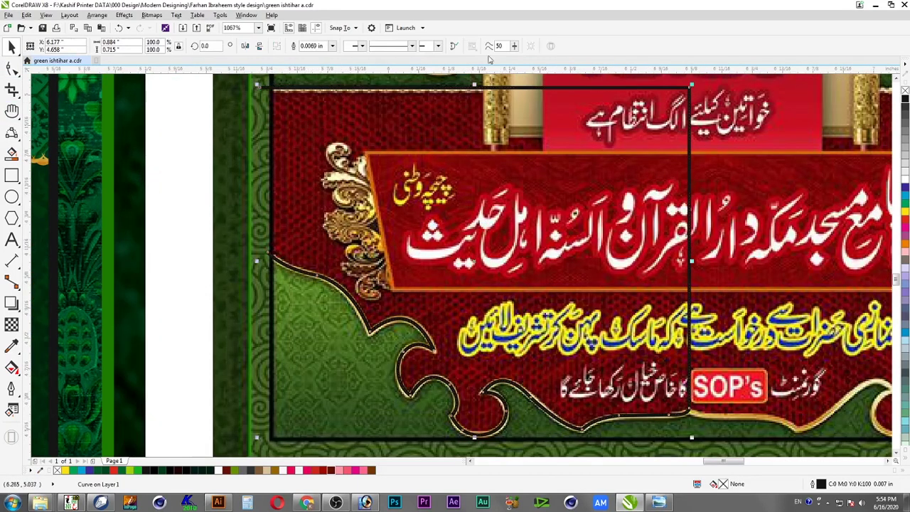
{"action": "left_click", "coordinate": [456, 47]}
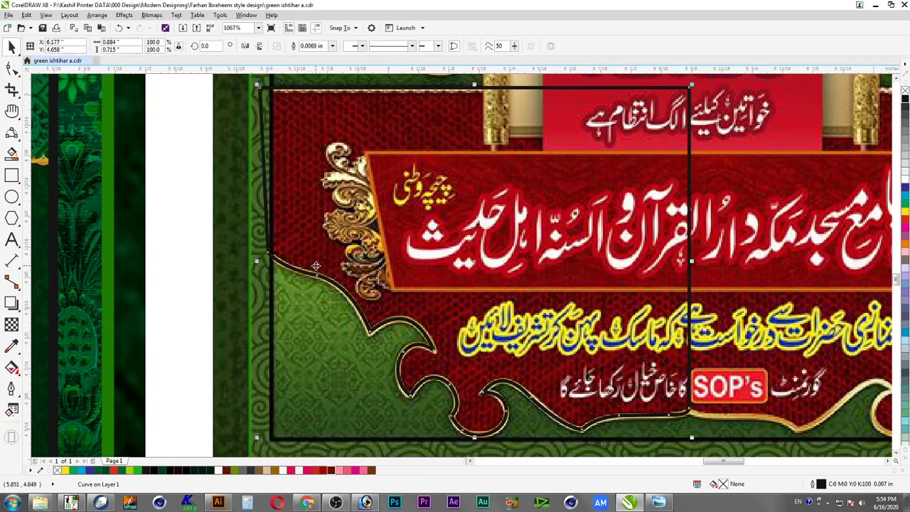
Mirror the half outline to the other side and weld both halves into one curve
{"action": "scroll", "coordinate": [315, 266], "scroll_direction": "down", "scroll_amount": 3}
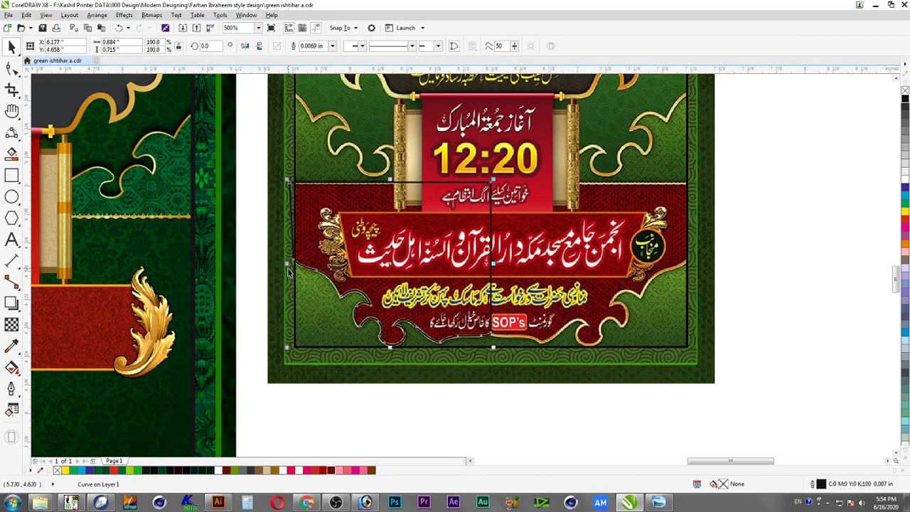
{"action": "left_click_drag", "start_coordinate": [287, 264], "coordinate": [611, 308]}
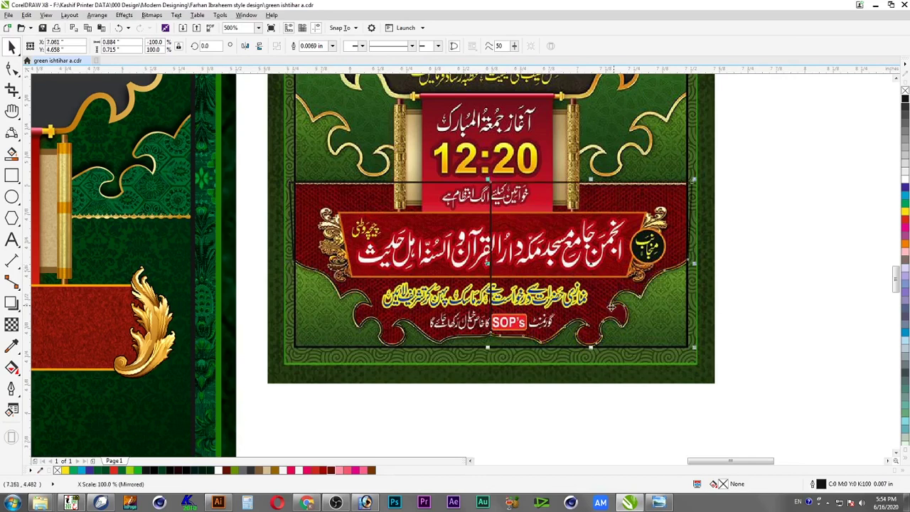
{"action": "left_click", "coordinate": [409, 194], "text": "shift"}
{"action": "left_click", "coordinate": [306, 47]}
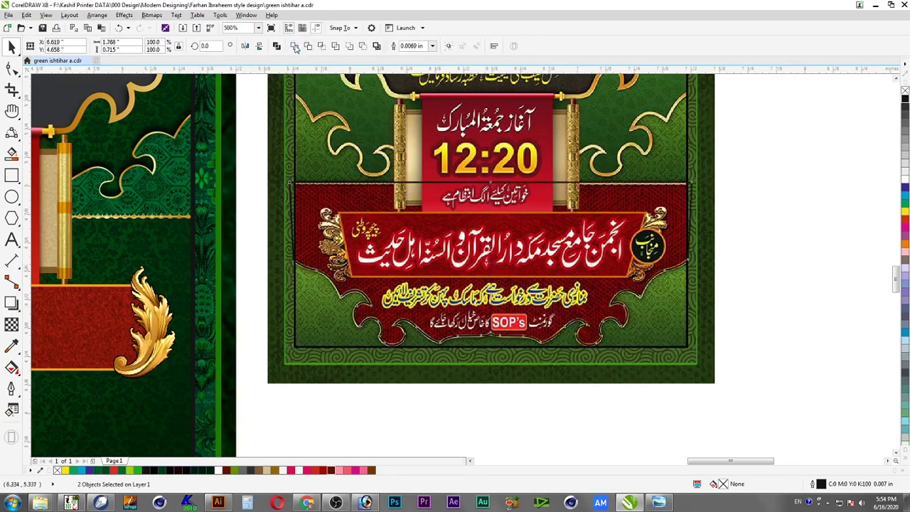
Move the welded wavy outline onto the left poster and enlarge it to span the width
{"action": "scroll", "coordinate": [641, 232], "scroll_direction": "down", "scroll_amount": 2}
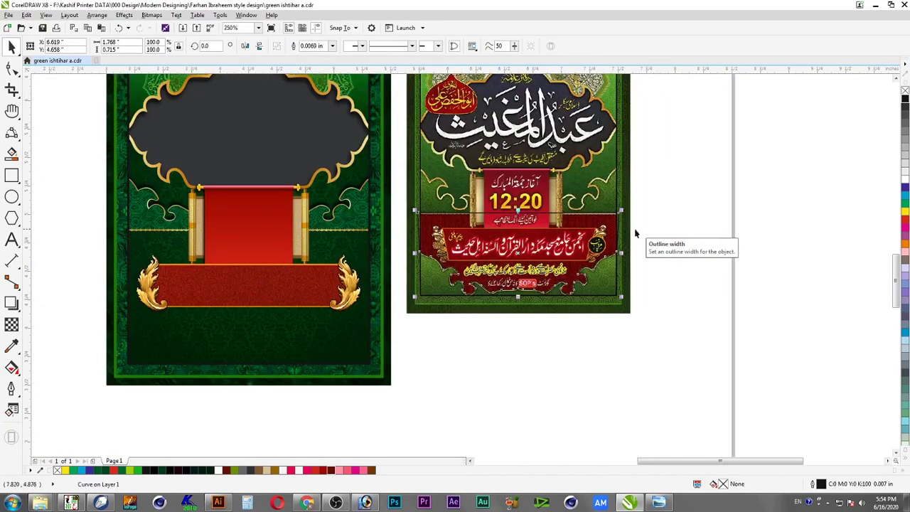
{"action": "left_click_drag", "start_coordinate": [657, 197], "coordinate": [121, 402]}
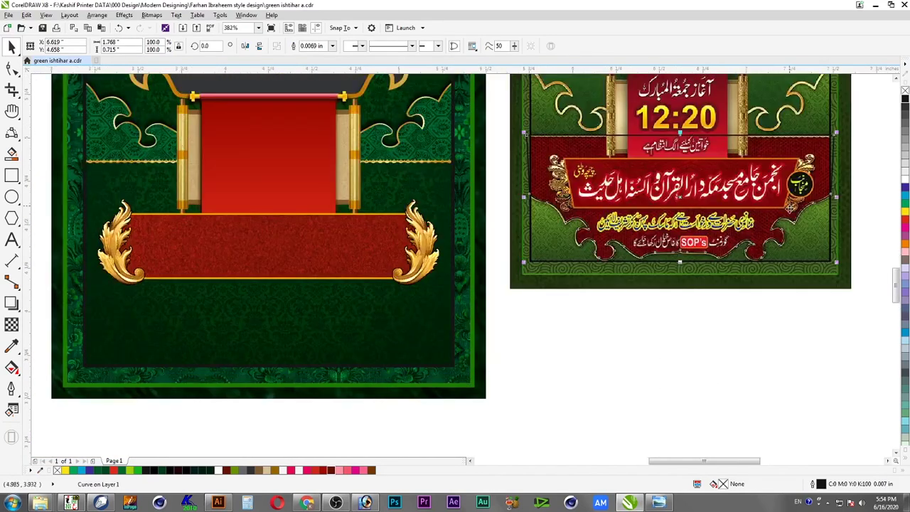
{"action": "left_click_drag", "start_coordinate": [818, 150], "coordinate": [371, 172]}
{"action": "left_click_drag", "start_coordinate": [392, 287], "coordinate": [457, 318]}
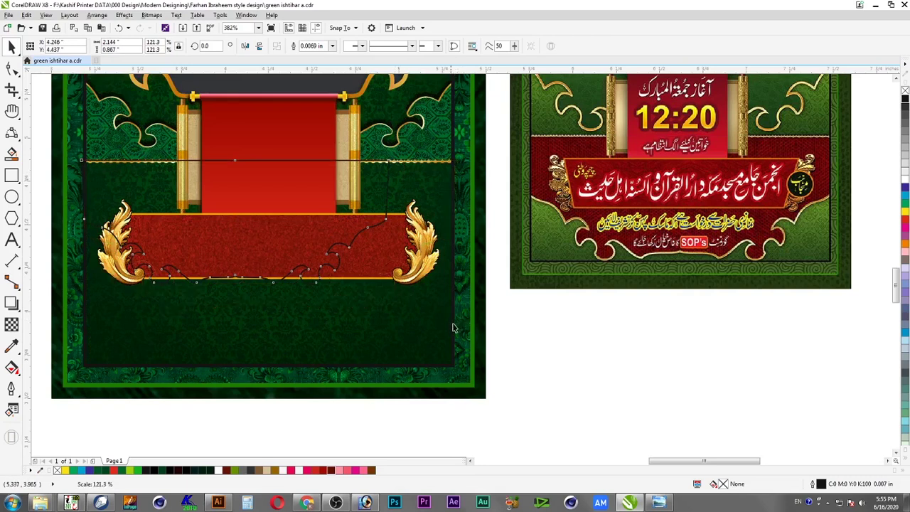
{"action": "left_click", "coordinate": [422, 328], "text": "shift"}
{"action": "left_click", "coordinate": [423, 327], "text": "shift"}
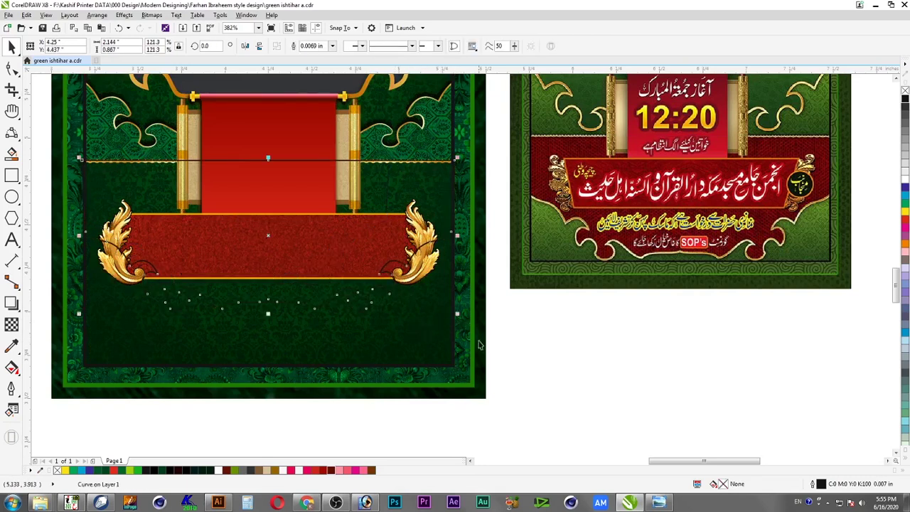
{"action": "left_click_drag", "start_coordinate": [466, 320], "coordinate": [473, 324]}
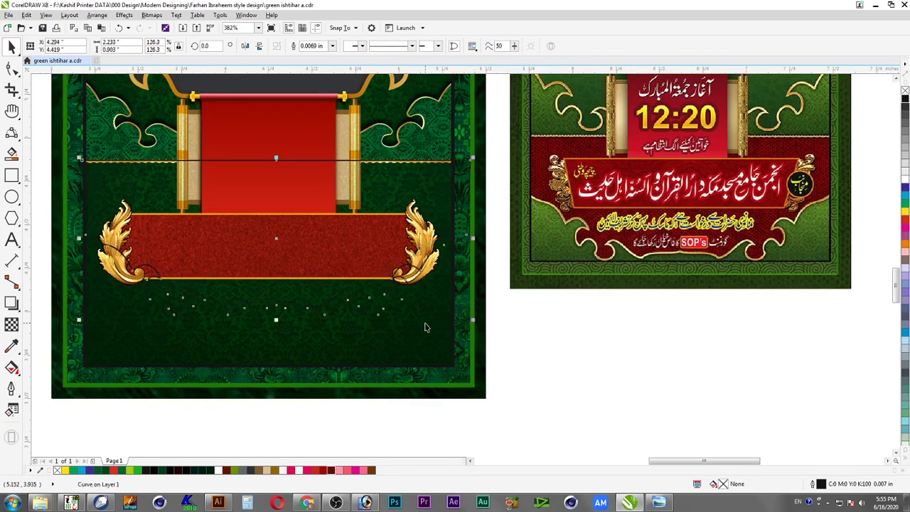
{"action": "left_click", "coordinate": [424, 325], "text": "shift"}
{"action": "left_click", "coordinate": [422, 327], "text": "shift"}
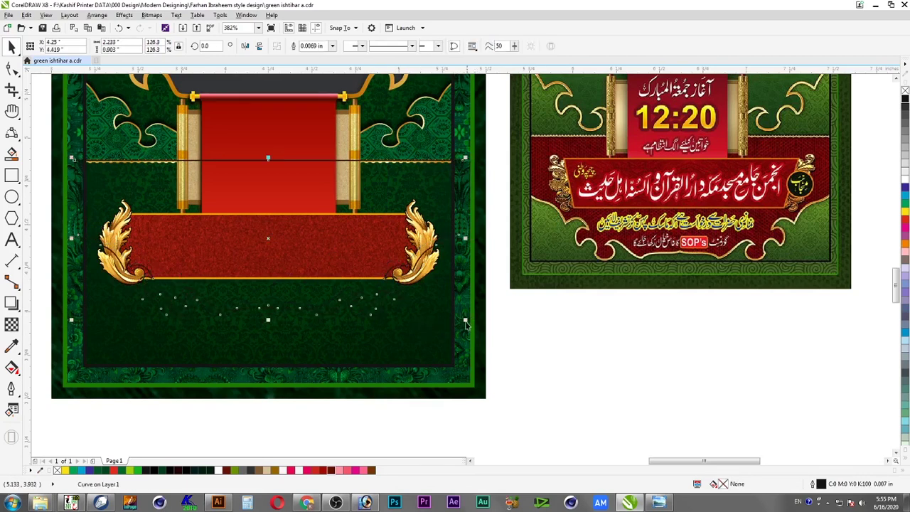
Nudge the outline so its top edge sits on the gold border line
{"action": "key", "text": "F2"}
{"action": "left_click_drag", "start_coordinate": [494, 145], "coordinate": [367, 197]}
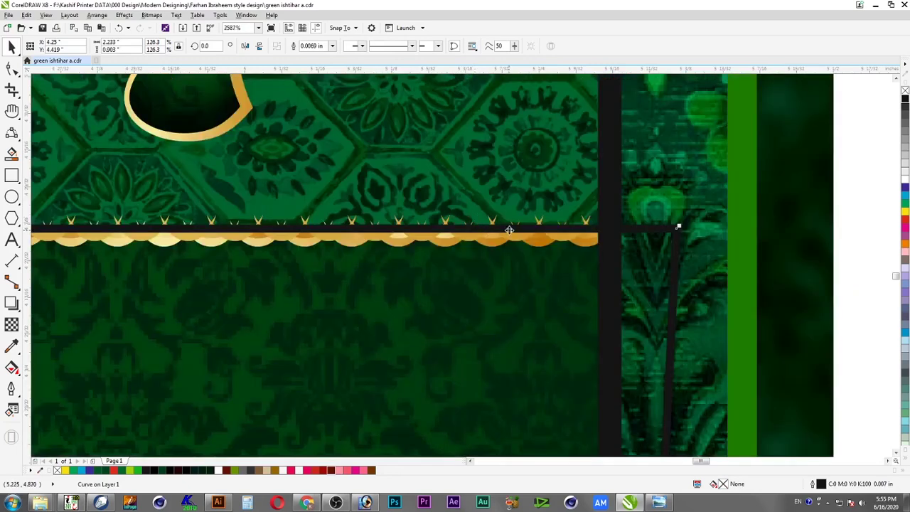
{"action": "left_click_drag", "start_coordinate": [508, 230], "coordinate": [507, 235]}
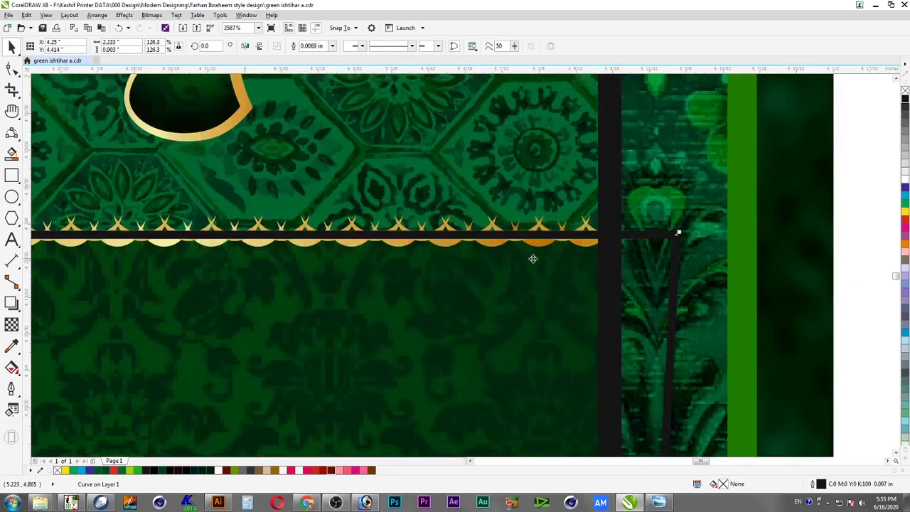
{"action": "scroll", "coordinate": [548, 265], "scroll_direction": "down", "scroll_amount": 2}
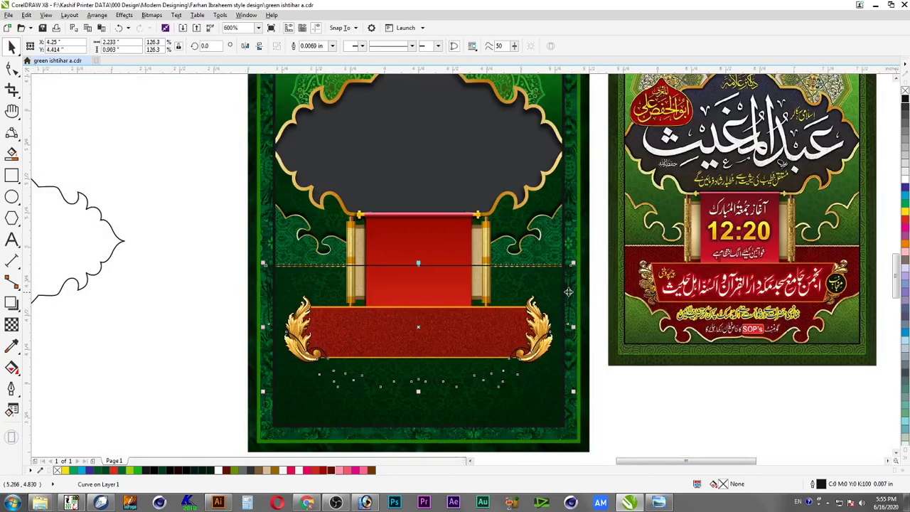
{"action": "left_click_drag", "start_coordinate": [211, 240], "coordinate": [644, 438]}
{"action": "scroll", "coordinate": [644, 438], "scroll_direction": "up", "scroll_amount": 1}
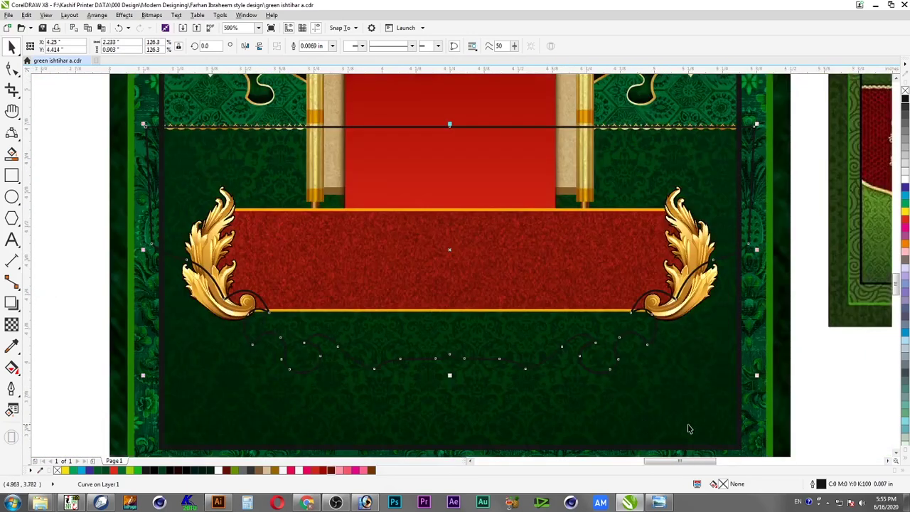
{"action": "scroll", "coordinate": [740, 400], "scroll_direction": "down", "scroll_amount": 1}
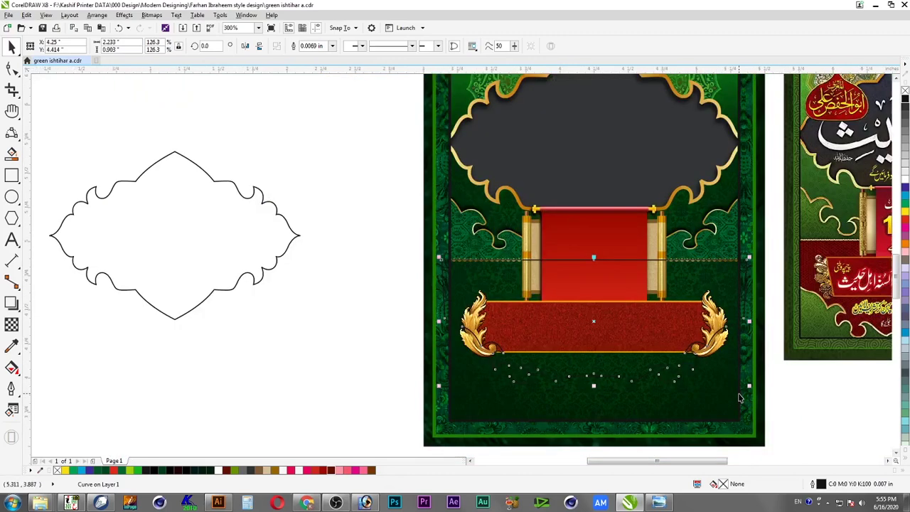
Marquee-select the outline's bottom nodes and pull them further down below the banner
{"action": "left_click_drag", "start_coordinate": [355, 261], "coordinate": [817, 441]}
{"action": "key", "text": "shift+F2"}
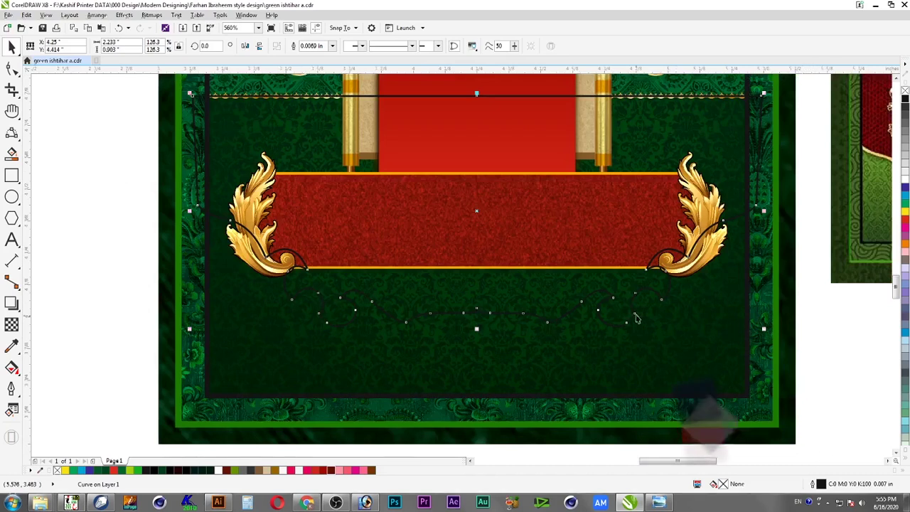
{"action": "key", "text": "F10"}
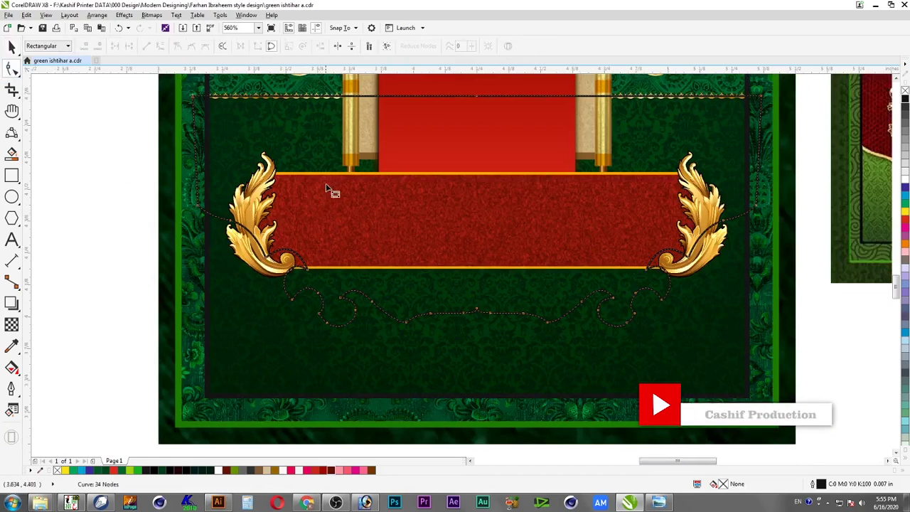
{"action": "left_click_drag", "start_coordinate": [119, 136], "coordinate": [801, 403]}
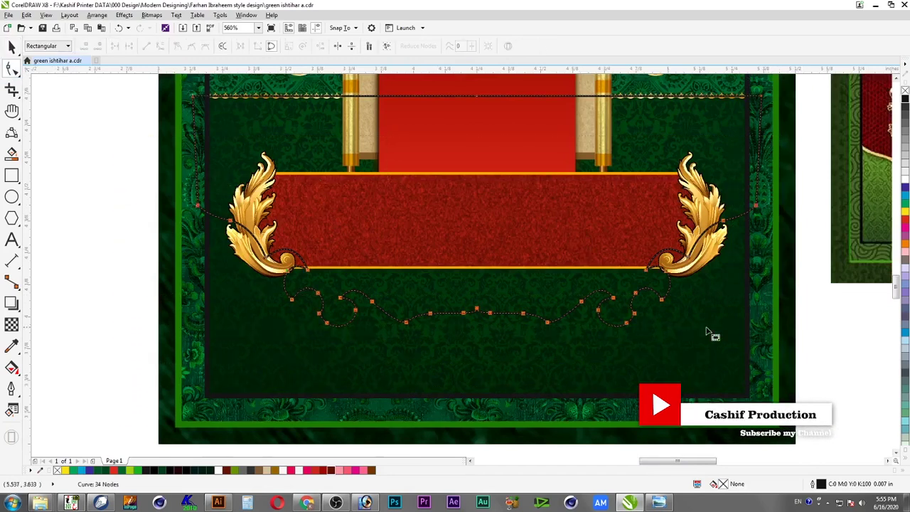
{"action": "left_click_drag", "start_coordinate": [757, 208], "coordinate": [767, 260]}
{"action": "key", "text": "space"}
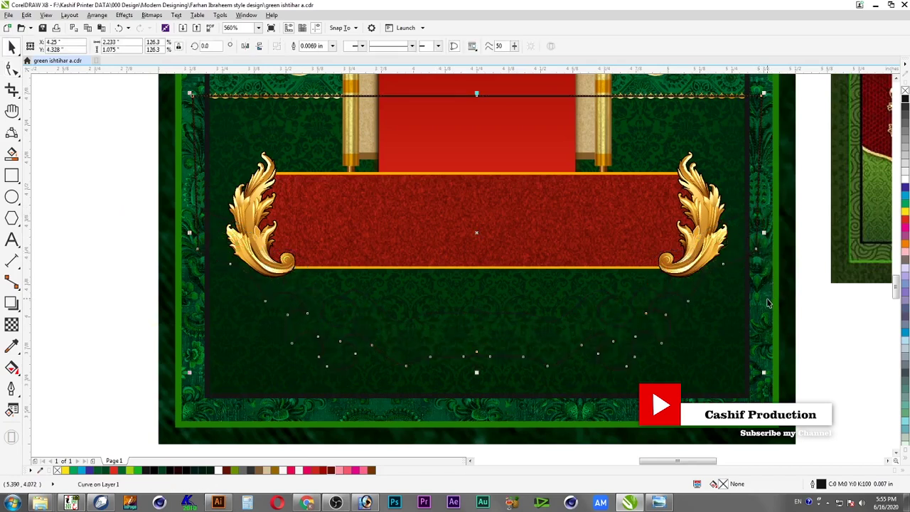
Select only the outline curve and shift it right to X 4.759 in
{"action": "key", "text": "Escape"}
{"action": "scroll", "coordinate": [767, 304], "scroll_direction": "down", "scroll_amount": 4}
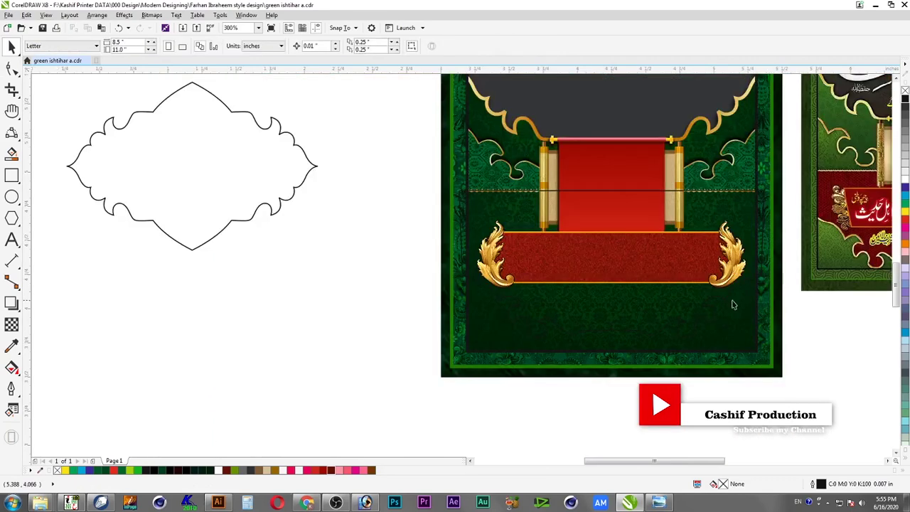
{"action": "key", "text": "F2"}
{"action": "left_click_drag", "start_coordinate": [539, 219], "coordinate": [775, 360]}
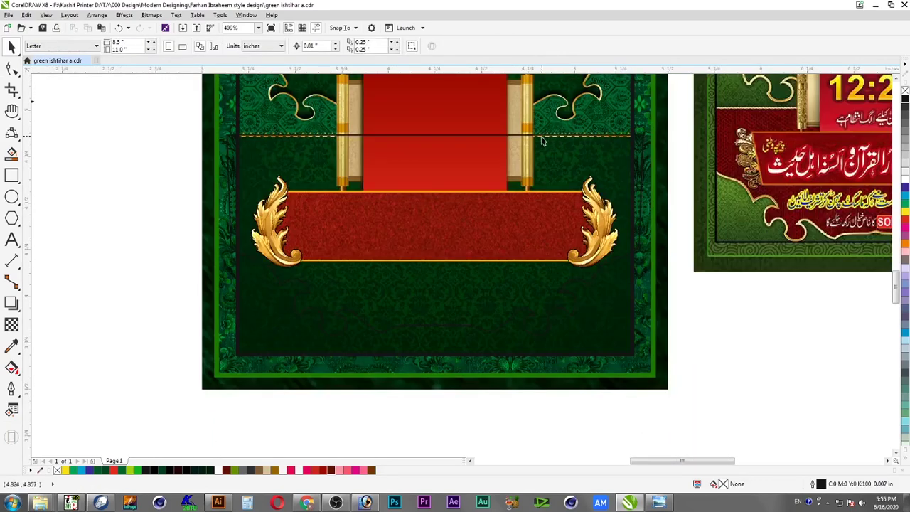
{"action": "left_click", "coordinate": [544, 139]}
{"action": "left_click", "coordinate": [505, 365], "text": "shift"}
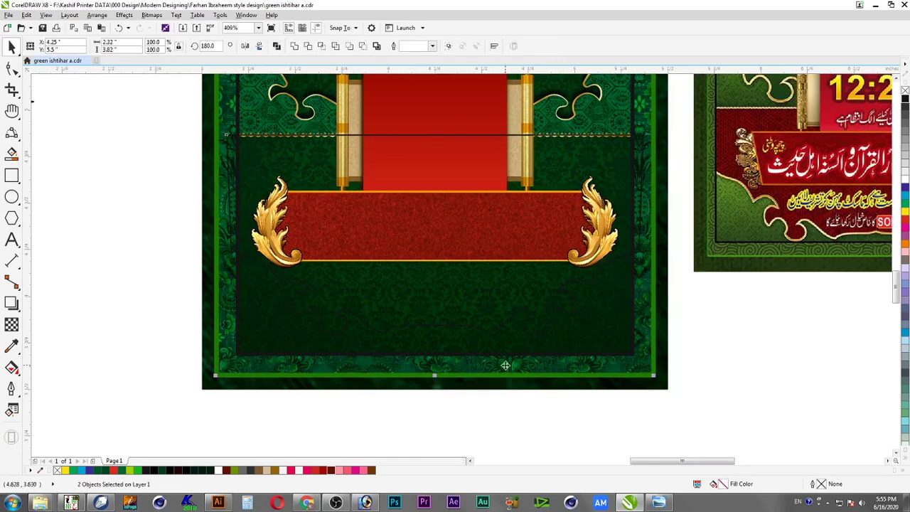
{"action": "left_click", "coordinate": [505, 366]}
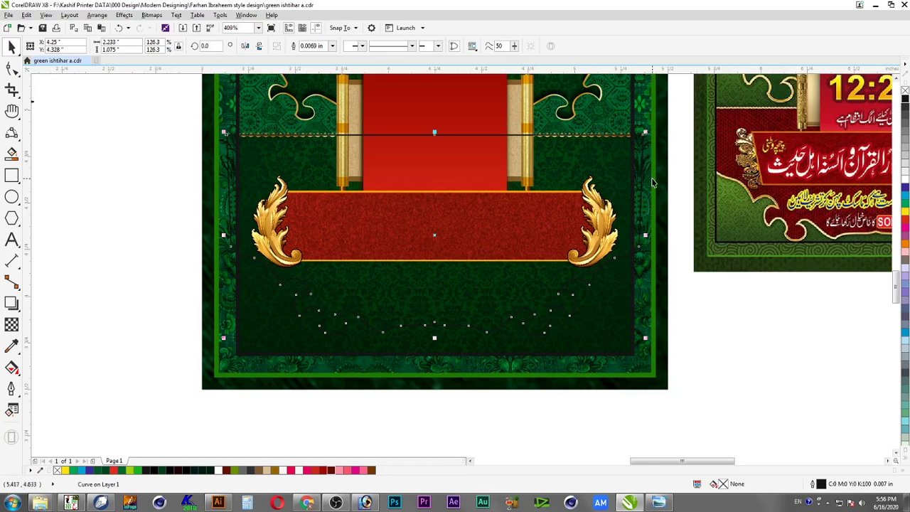
{"action": "left_click_drag", "start_coordinate": [544, 142], "coordinate": [644, 146]}
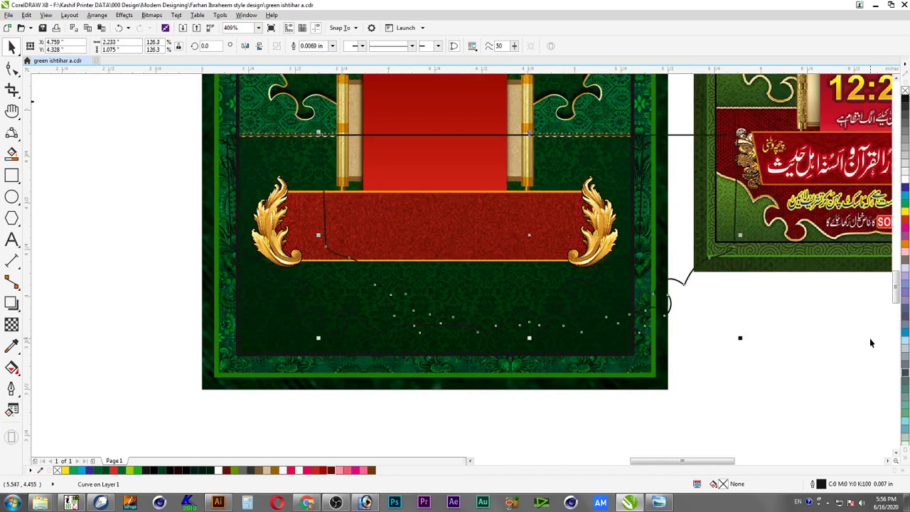
Undo the move, fill the banner red, and give the outline curve a 0.03 in stroke
{"action": "key", "text": "ctrl+z"}
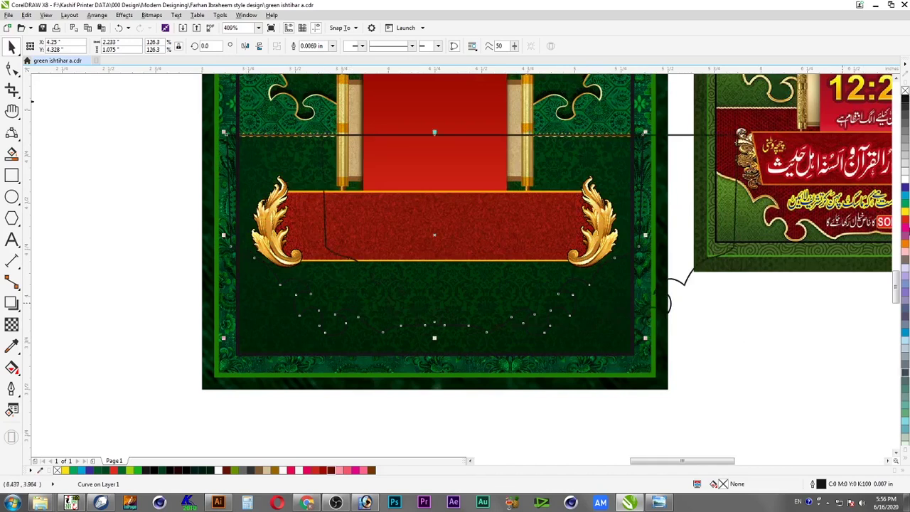
{"action": "left_click", "coordinate": [906, 223]}
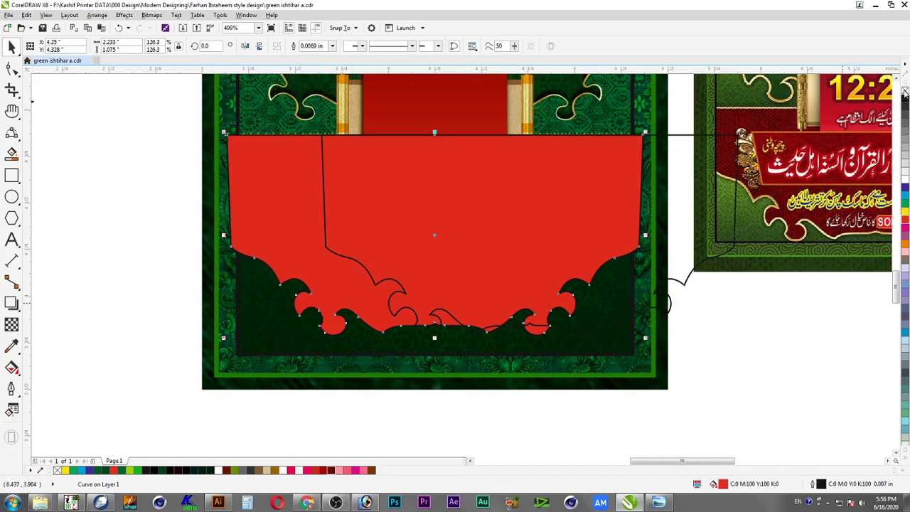
{"action": "left_click", "coordinate": [686, 283]}
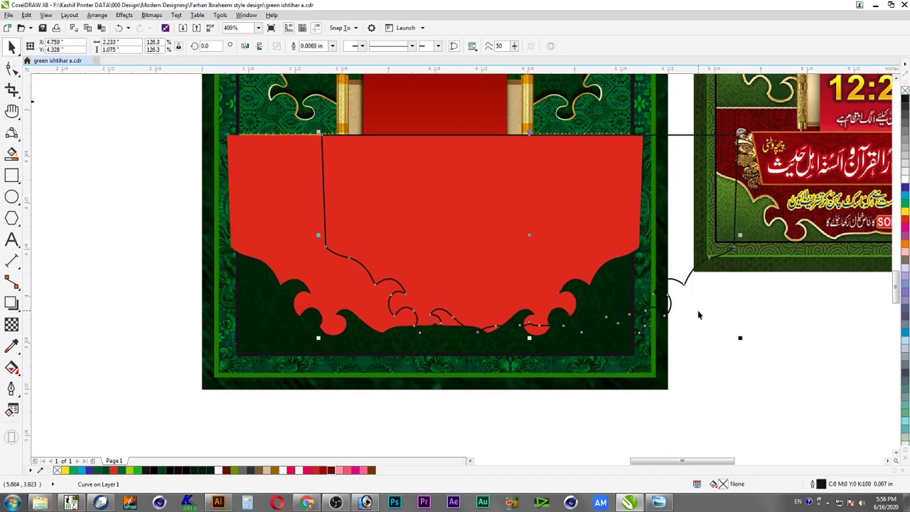
{"action": "key", "text": "F12"}
{"action": "type", "text": "."}
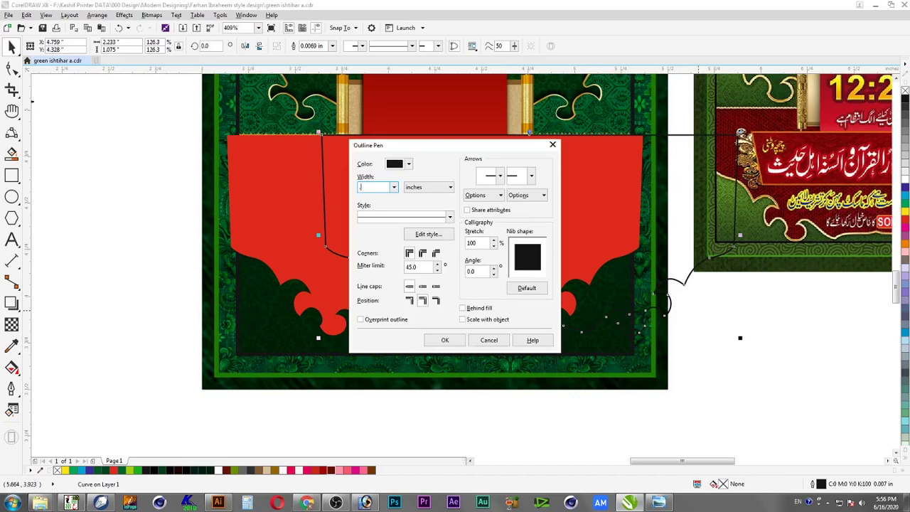
{"action": "type", "text": "025"}
{"action": "key", "text": "Return"}
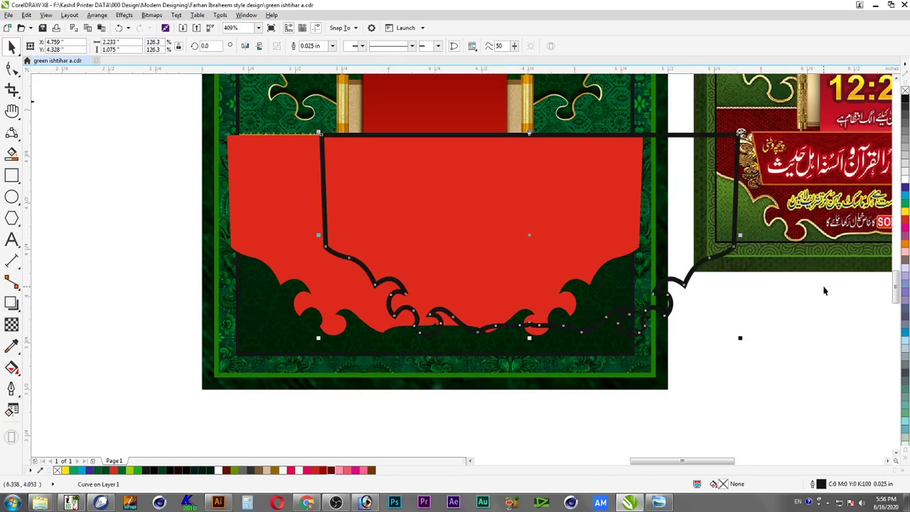
{"action": "key", "text": "F12"}
{"action": "type", "text": ".03"}
{"action": "key", "text": "Return"}
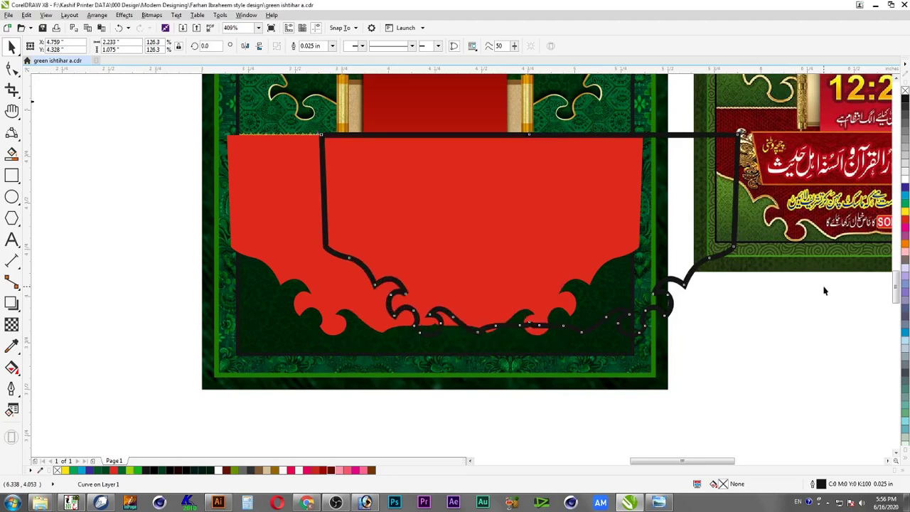
{"action": "key", "text": "ctrl+shift+q"}
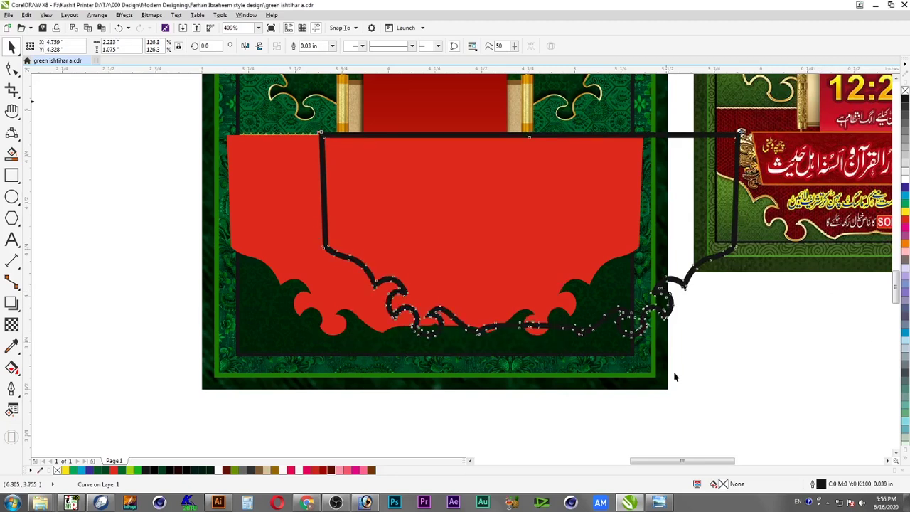
{"action": "key", "text": "ctrl+z"}
Convert the black frame curve's outline to an object and copy the gold frame's fill onto it
{"action": "left_click", "coordinate": [97, 15]}
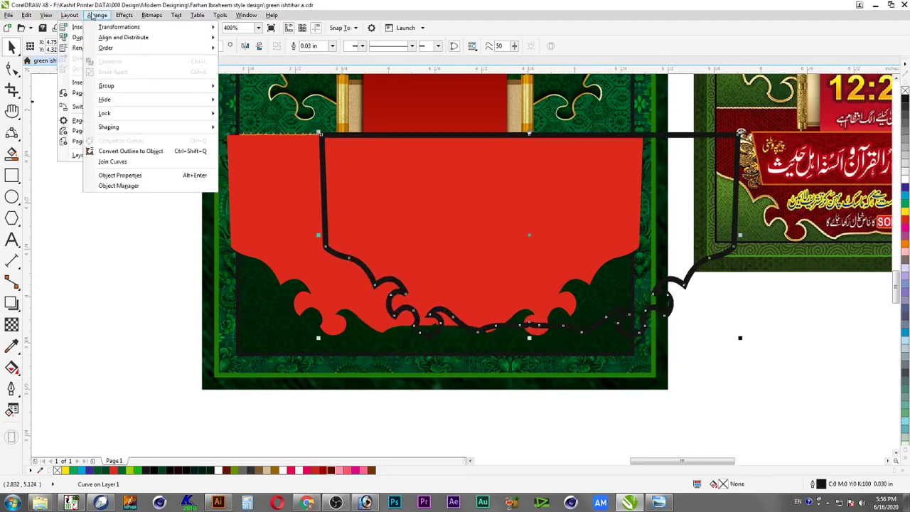
{"action": "left_click", "coordinate": [126, 151]}
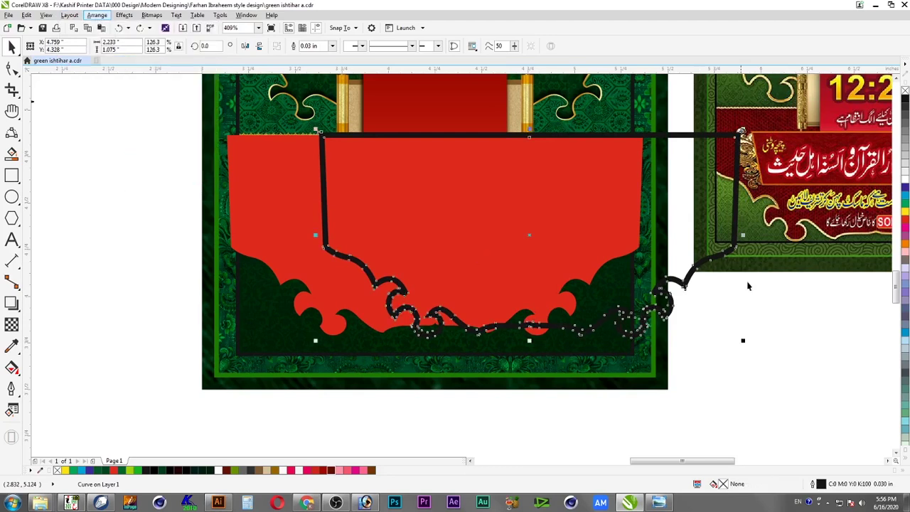
{"action": "scroll", "coordinate": [657, 302], "scroll_direction": "down", "scroll_amount": 2}
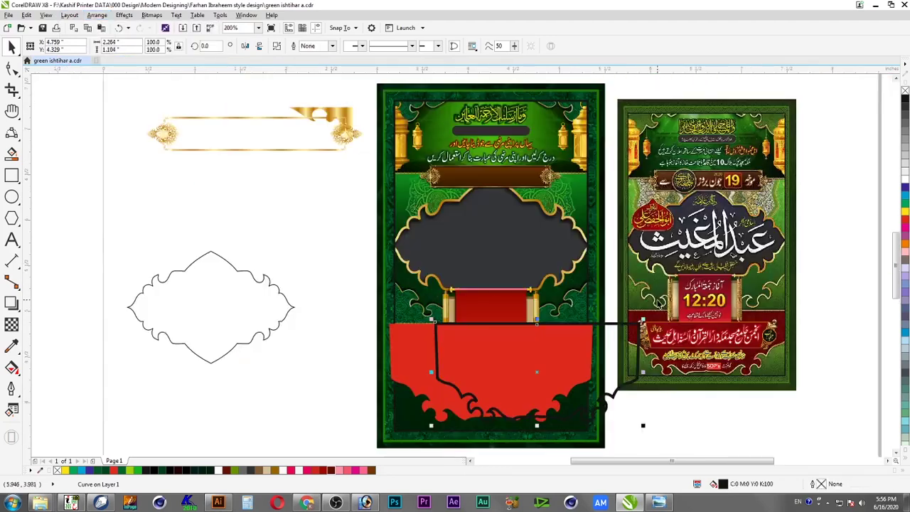
{"action": "key", "text": "alt+e"}
{"action": "key", "text": "m"}
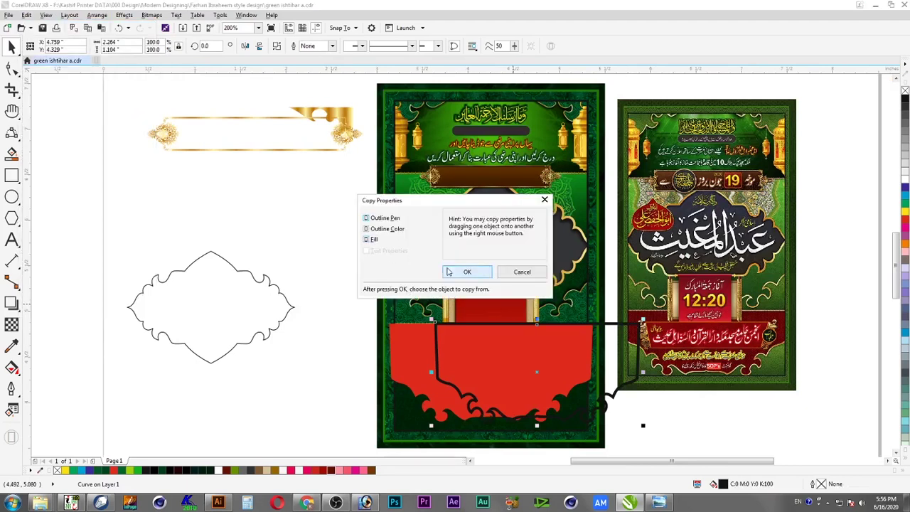
{"action": "left_click", "coordinate": [449, 272]}
{"action": "left_click", "coordinate": [287, 150]}
Select the gold frame curve together with the red banner and centre them on each other
{"action": "left_click_drag", "start_coordinate": [337, 288], "coordinate": [692, 438]}
{"action": "scroll", "coordinate": [615, 387], "scroll_direction": "up", "scroll_amount": 2}
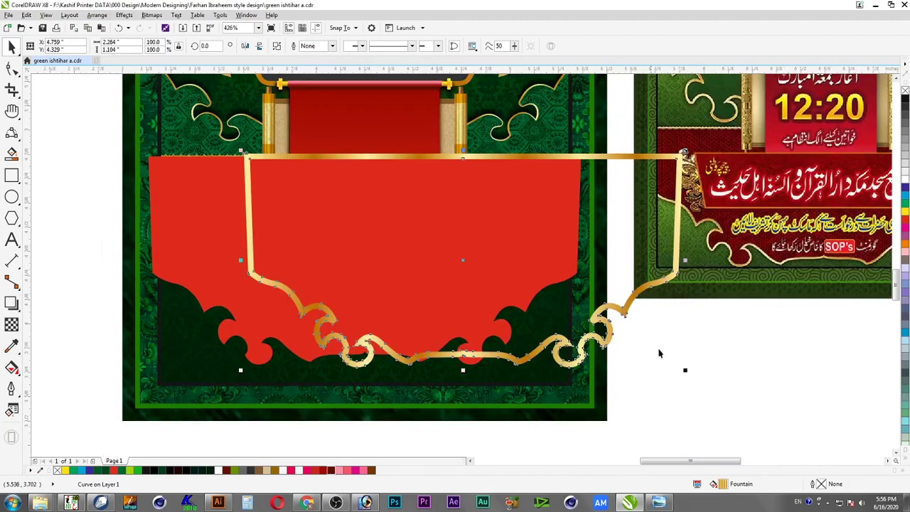
{"action": "left_click", "coordinate": [261, 353]}
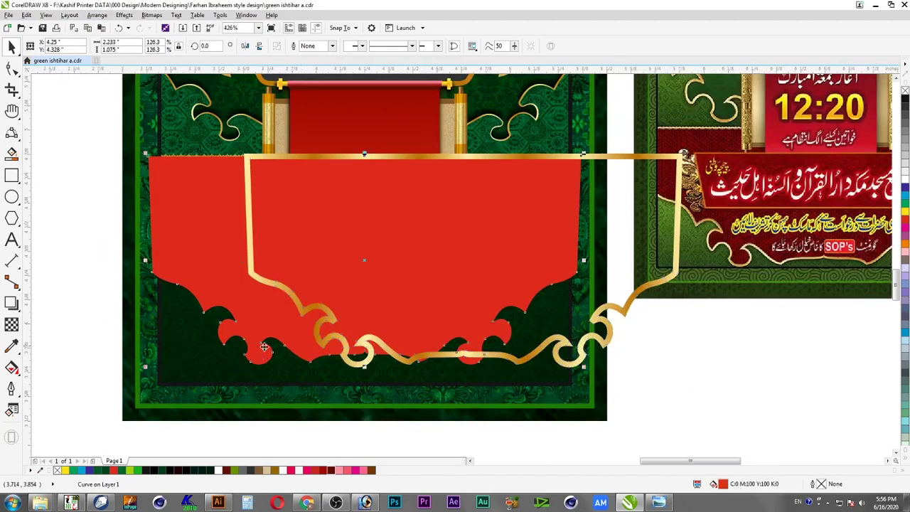
{"action": "left_click", "coordinate": [322, 322], "text": "shift"}
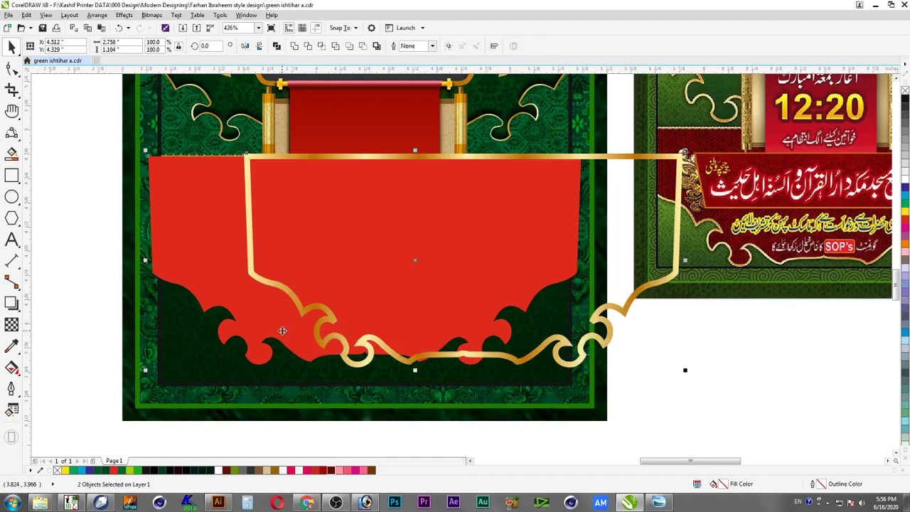
{"action": "key", "text": "c"}
{"action": "left_click", "coordinate": [326, 314]}
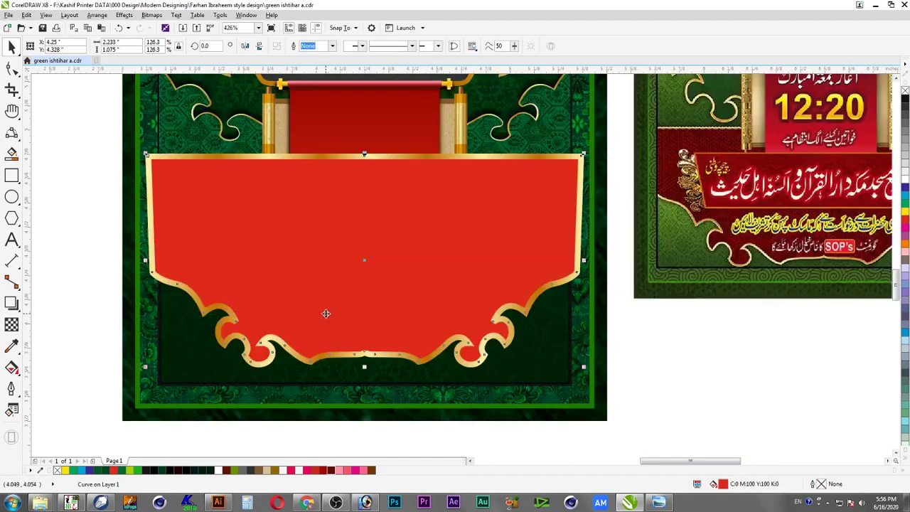
{"action": "left_click", "coordinate": [192, 158]}
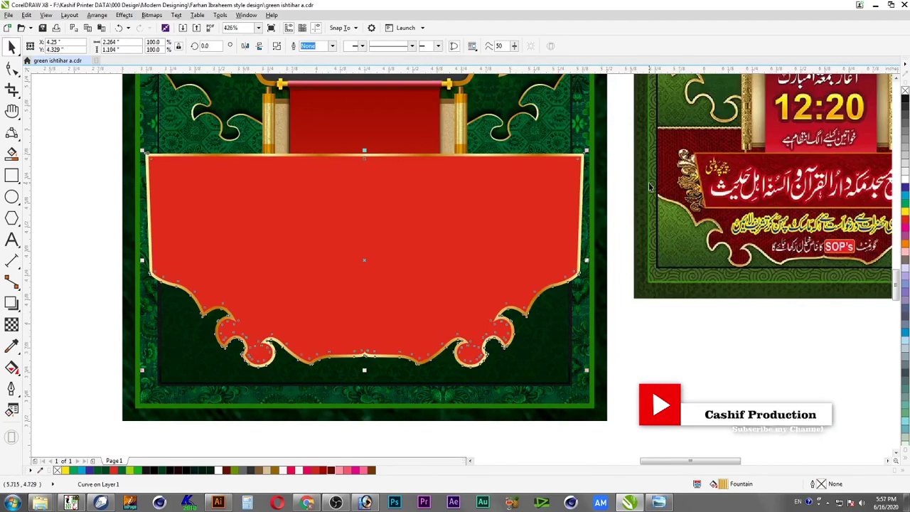
{"action": "left_click", "coordinate": [579, 171]}
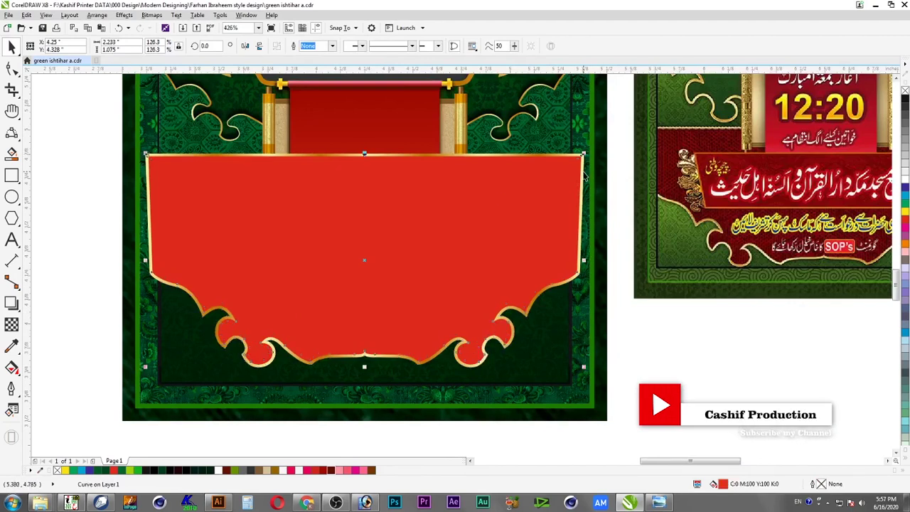
{"action": "left_click", "coordinate": [583, 172], "text": "shift"}
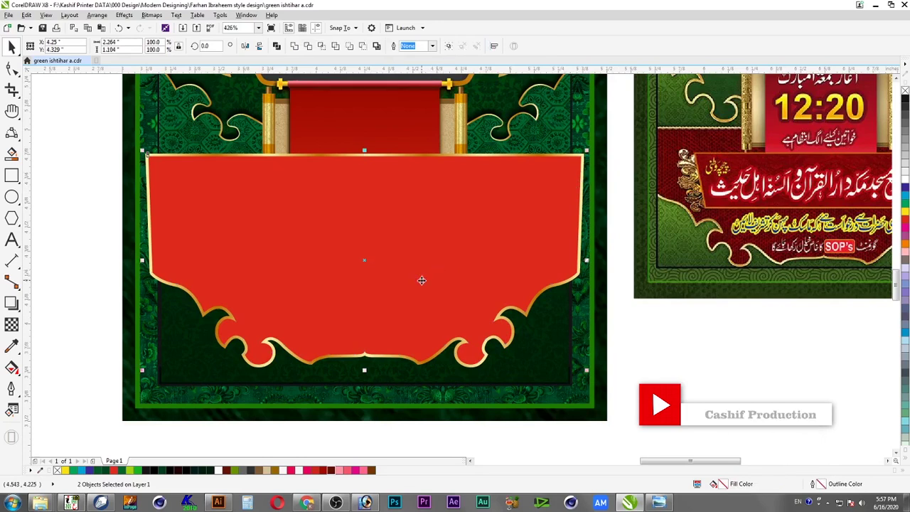
Group the red banner with its gold frame and cast a drop shadow beneath it
{"action": "right_click", "coordinate": [422, 281]}
{"action": "left_click", "coordinate": [431, 106]}
{"action": "left_click", "coordinate": [11, 302]}
{"action": "left_click_drag", "start_coordinate": [369, 258], "coordinate": [376, 376]}
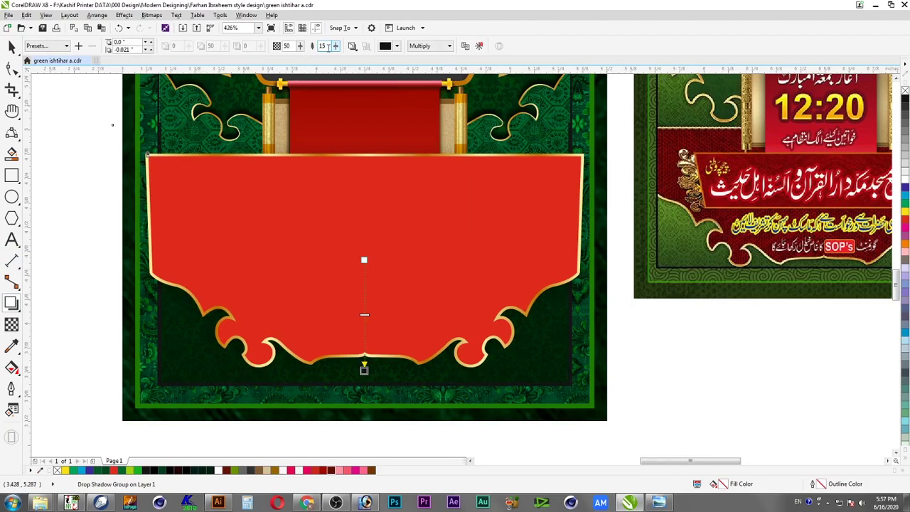
{"action": "left_click", "coordinate": [354, 86]}
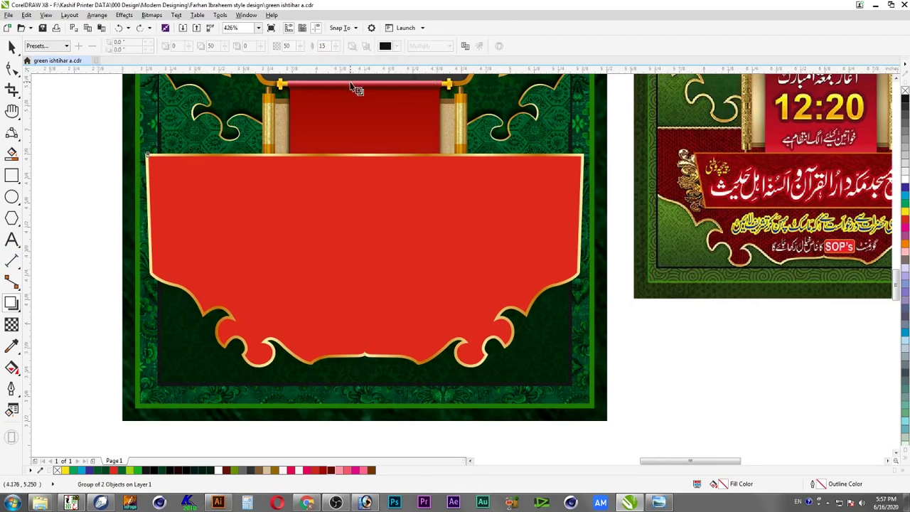
{"action": "key", "text": "ctrl+shift+z"}
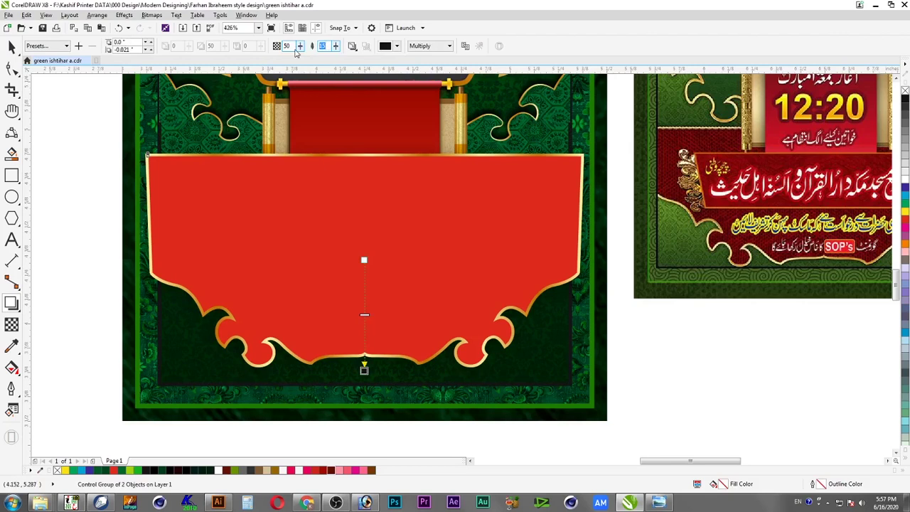
Set the shadow opacity to 100 with Normal blending, then deselect the banner
{"action": "type", "text": "100"}
{"action": "key", "text": "Return"}
{"action": "left_click", "coordinate": [443, 46]}
{"action": "left_click", "coordinate": [424, 56]}
{"action": "left_click", "coordinate": [397, 46]}
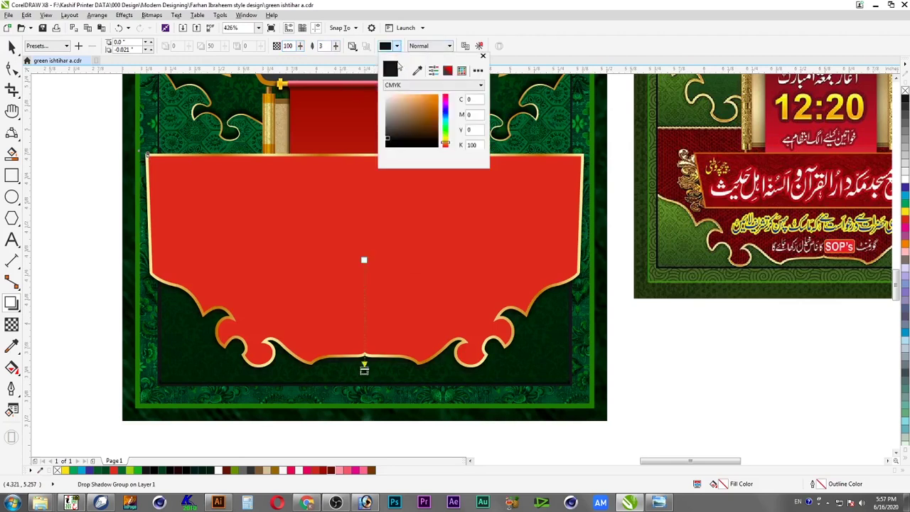
{"action": "left_click", "coordinate": [49, 93]}
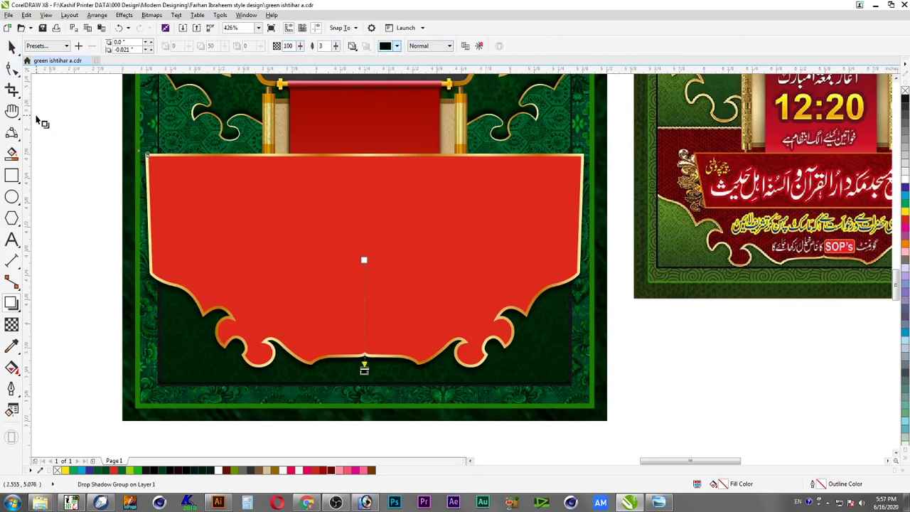
{"action": "left_click", "coordinate": [38, 118]}
{"action": "left_click", "coordinate": [11, 47]}
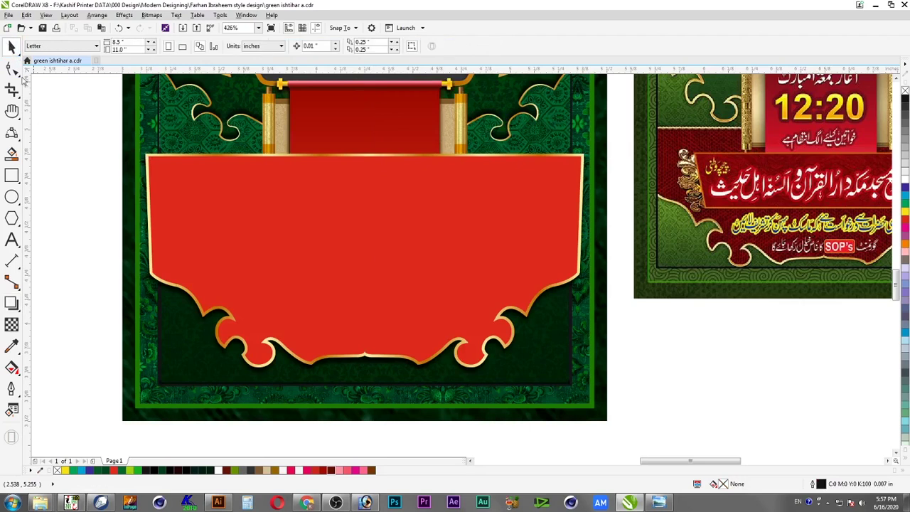
Separate the drop shadow from the banner group and send the banner to the back
{"action": "right_click", "coordinate": [375, 369]}
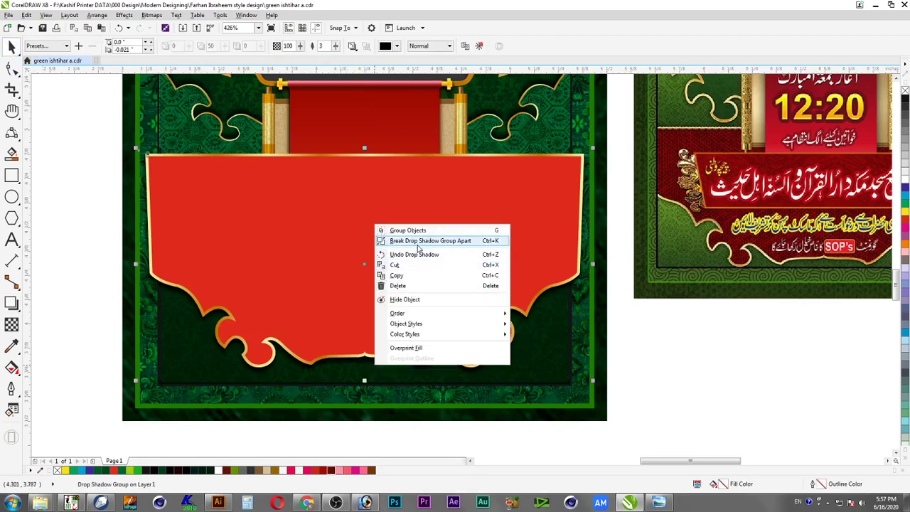
{"action": "left_click", "coordinate": [496, 303]}
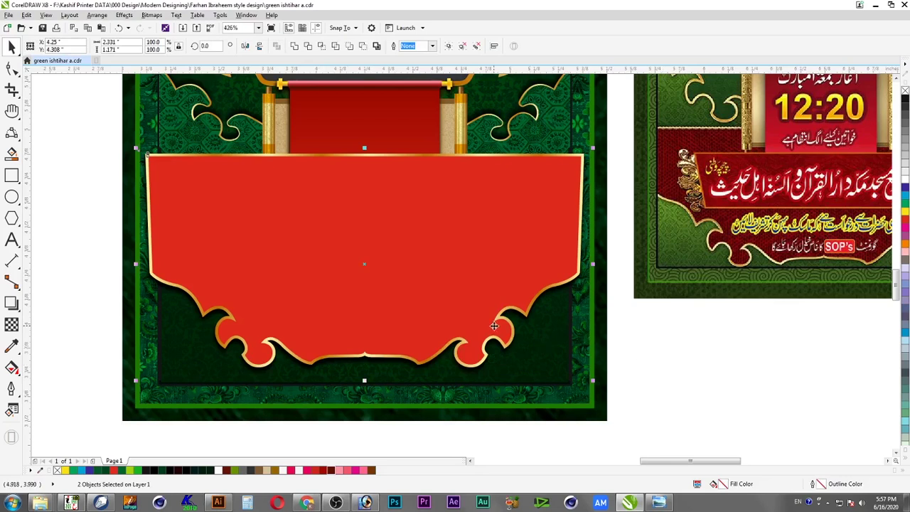
{"action": "key", "text": "shift+Page_Down"}
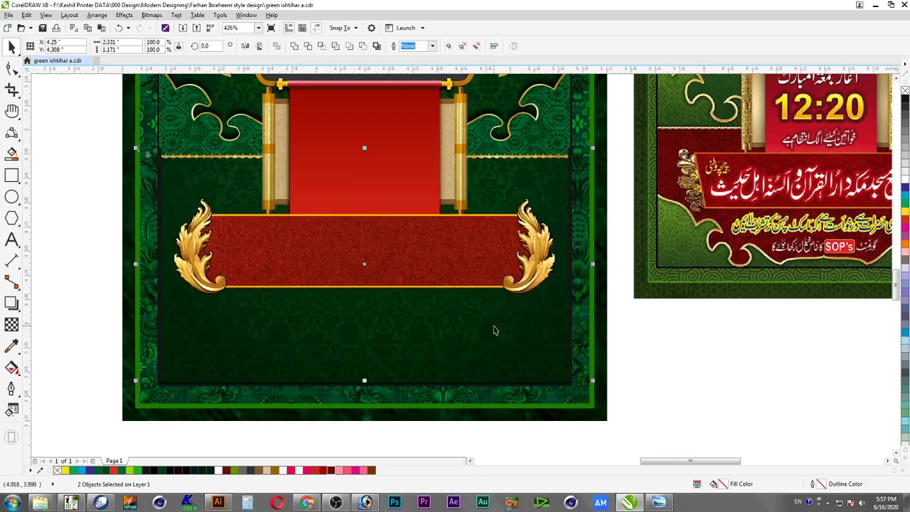
PowerClip the banner inside the dark green panel and select it within the edited contents
{"action": "key", "text": "alt+c"}
{"action": "key", "text": "w"}
{"action": "key", "text": "p"}
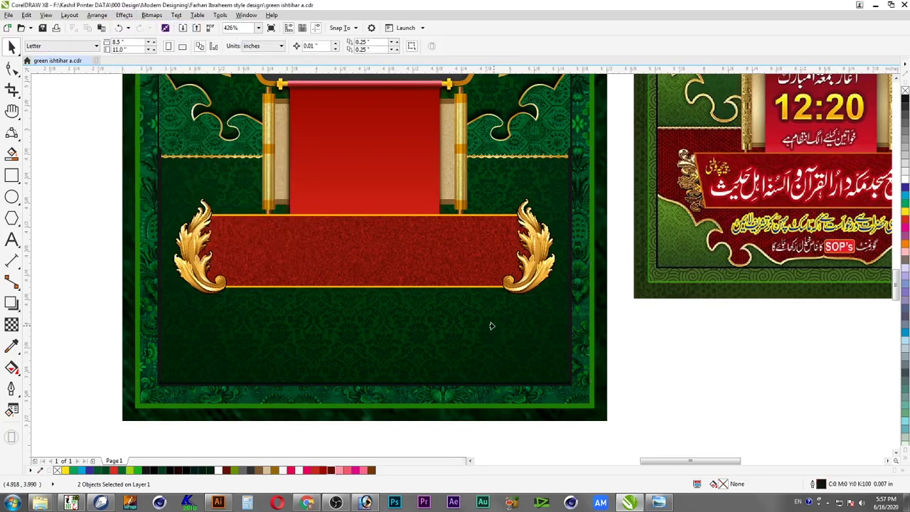
{"action": "left_click", "coordinate": [513, 349]}
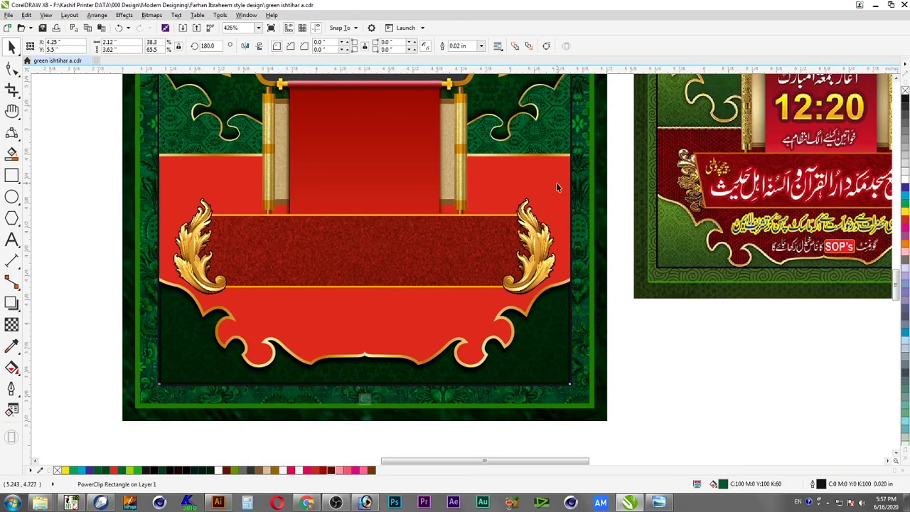
{"action": "left_click", "coordinate": [557, 183], "text": "ctrl"}
{"action": "left_click", "coordinate": [557, 208]}
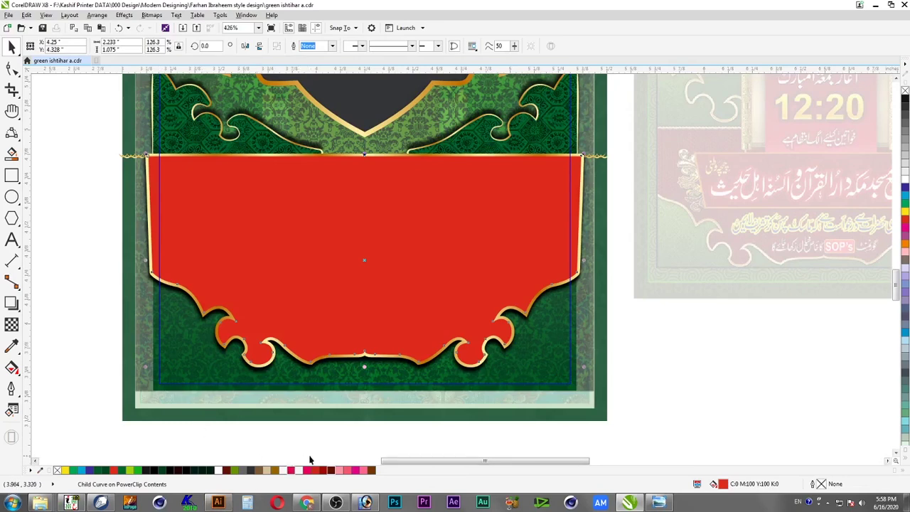
Preview the 184577.jpg scratched-metal texture from the desktop, then close the viewer
{"action": "key", "text": "super+d"}
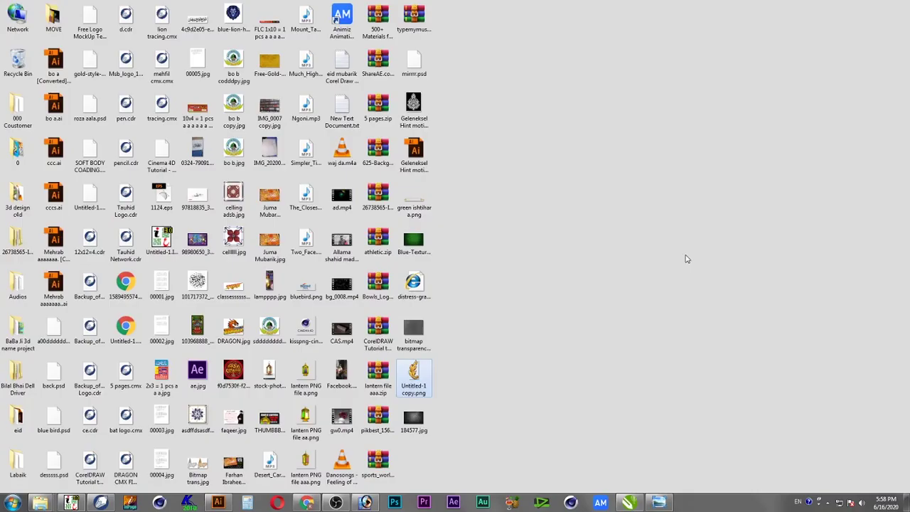
{"action": "double_click", "coordinate": [419, 419]}
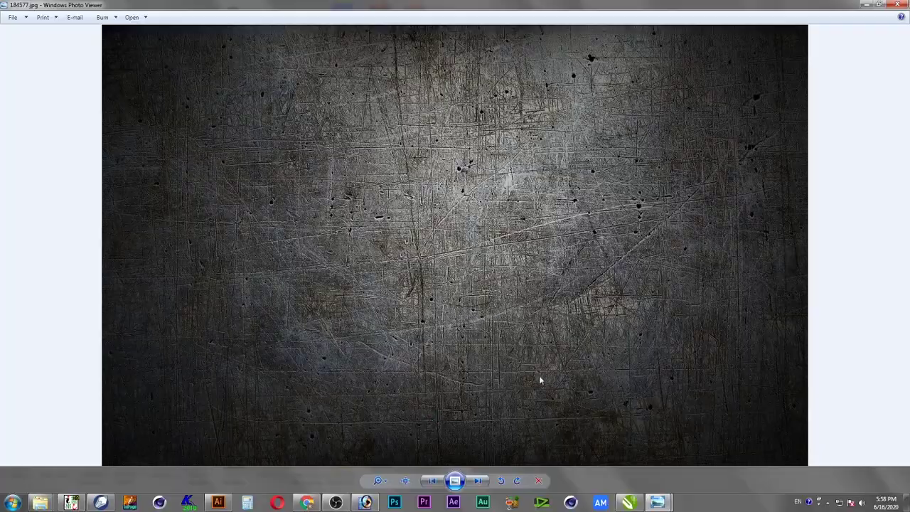
{"action": "key", "text": "Escape"}
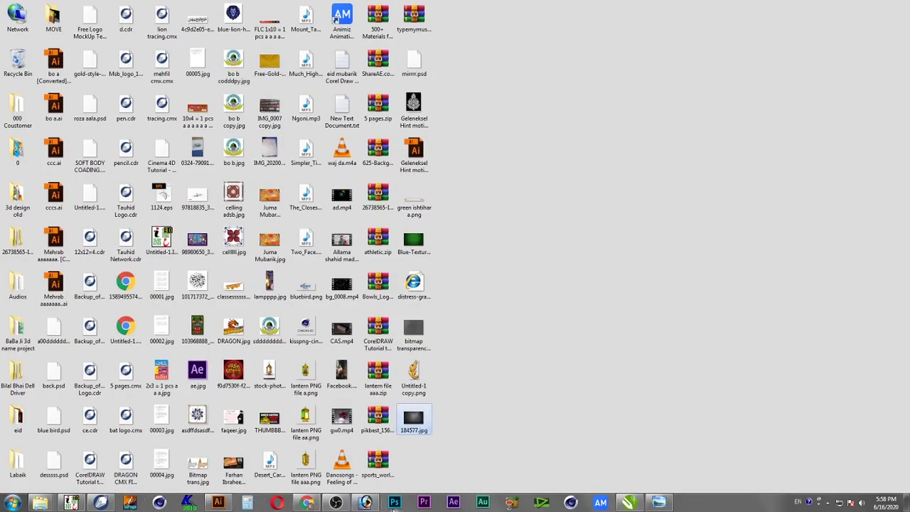
Bring the green ishtihar a.cdr poster forward and ungroup the red banner group
{"action": "mouse_move", "coordinate": [632, 504]}
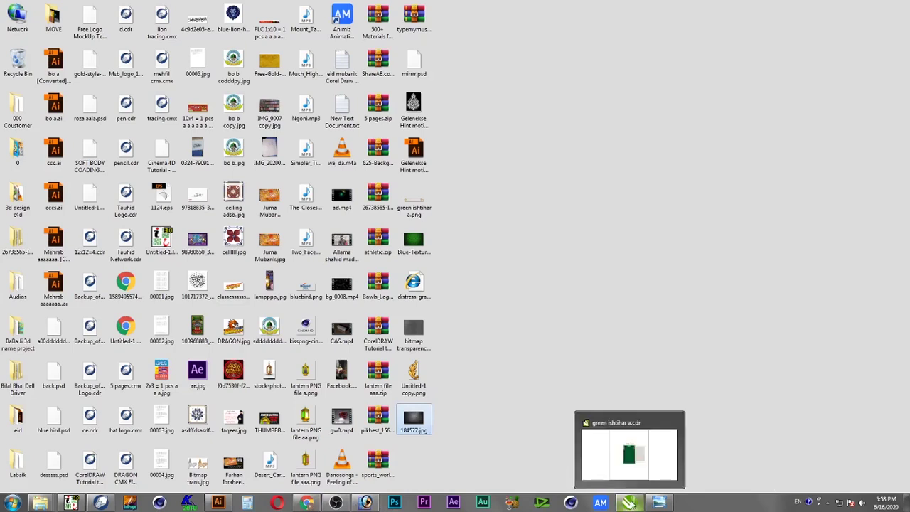
{"action": "left_click", "coordinate": [635, 473]}
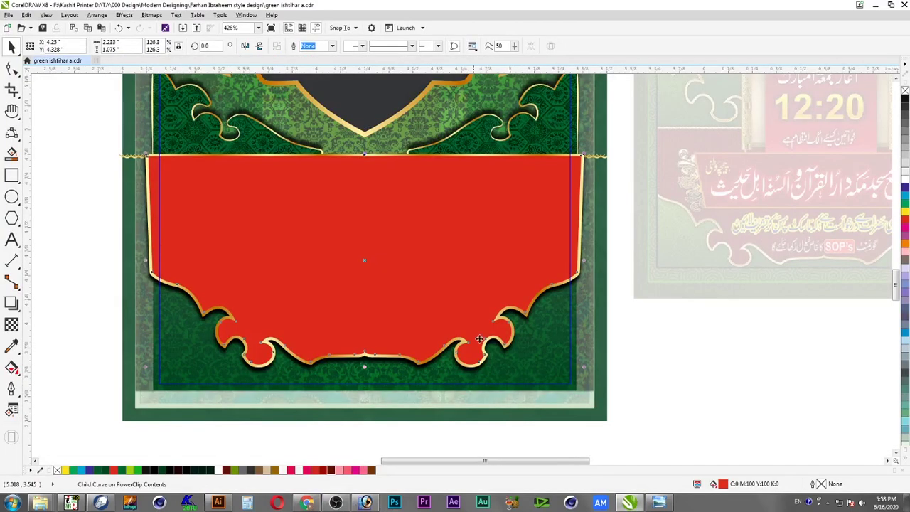
{"action": "left_click", "coordinate": [85, 220]}
{"action": "left_click", "coordinate": [256, 229]}
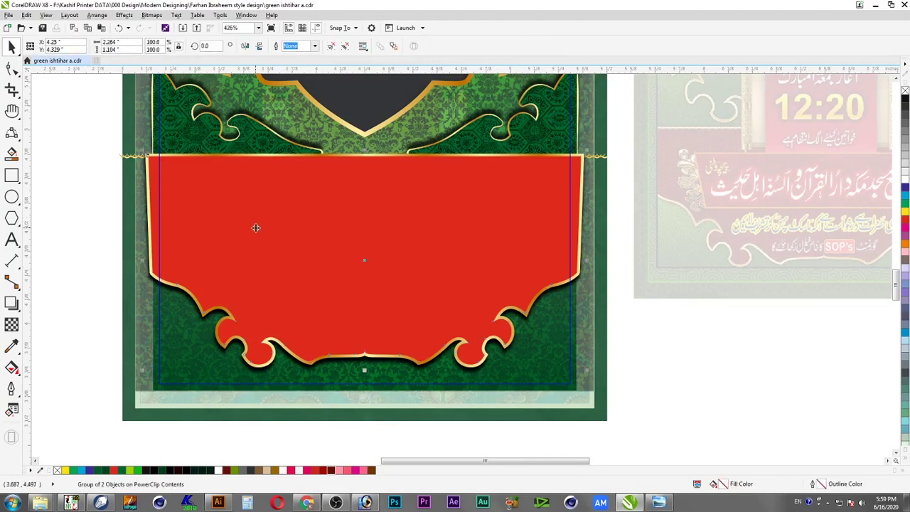
{"action": "right_click", "coordinate": [256, 228]}
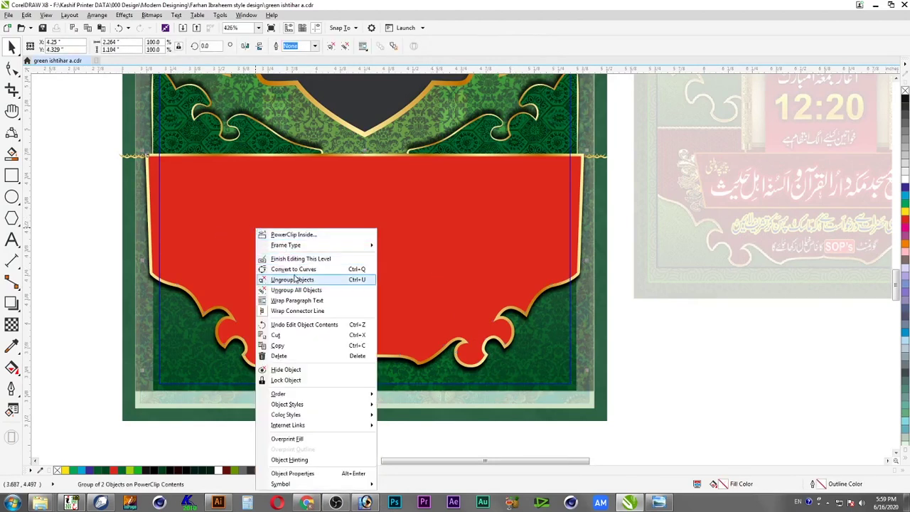
{"action": "left_click", "coordinate": [290, 278]}
Select the red banner shape, zoom in on it, and start duplicating it with 0.25-inch offsets
{"action": "left_click", "coordinate": [222, 226]}
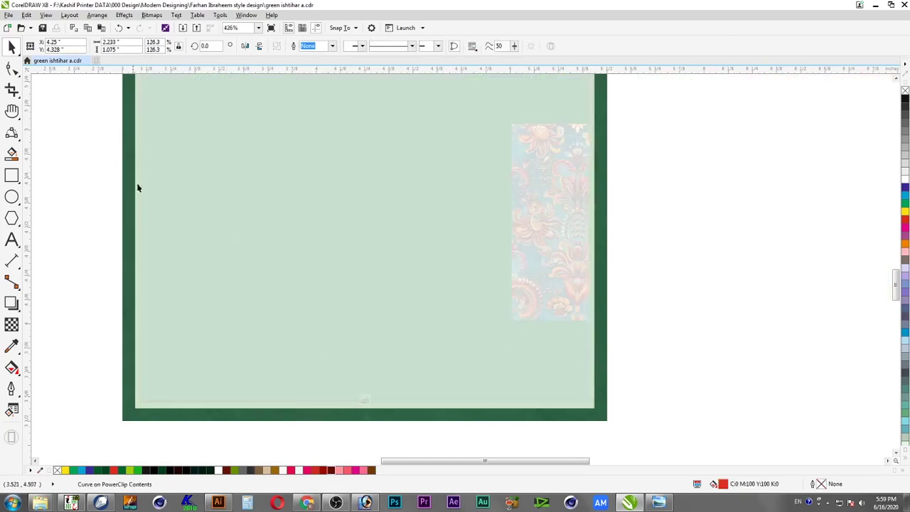
{"action": "scroll", "coordinate": [117, 156], "scroll_direction": "up", "scroll_amount": 3}
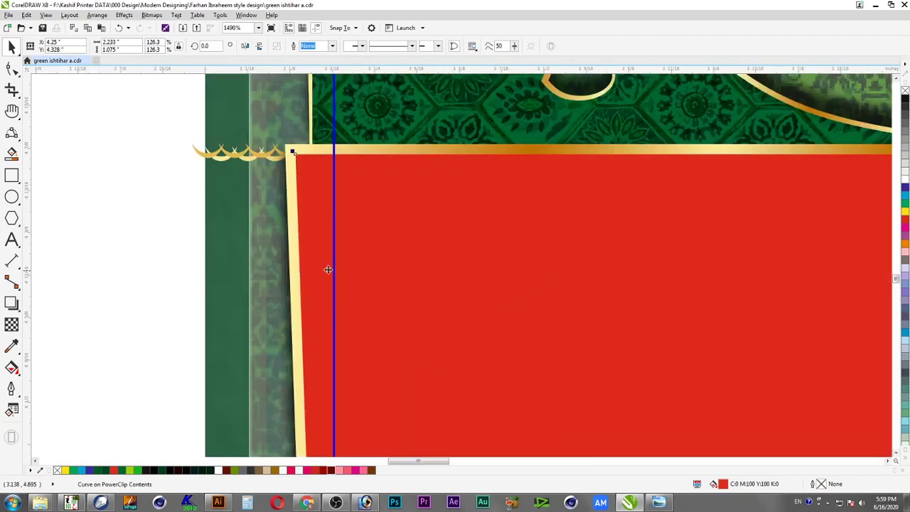
{"action": "key", "text": "F4"}
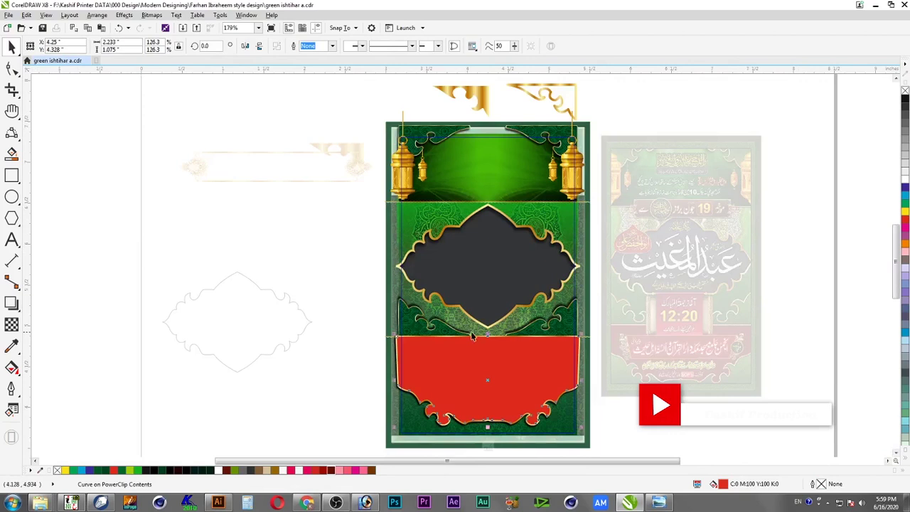
{"action": "left_click_drag", "start_coordinate": [617, 442], "coordinate": [616, 434]}
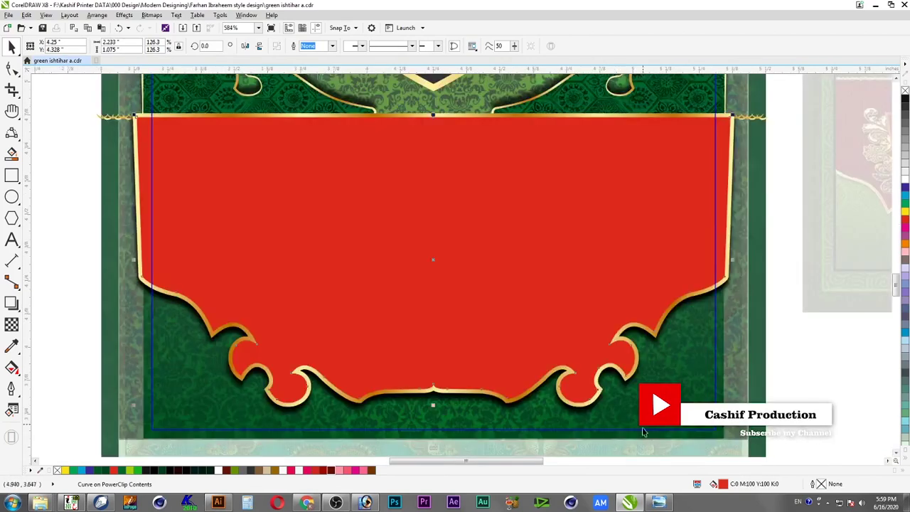
{"action": "key", "text": "ctrl+d"}
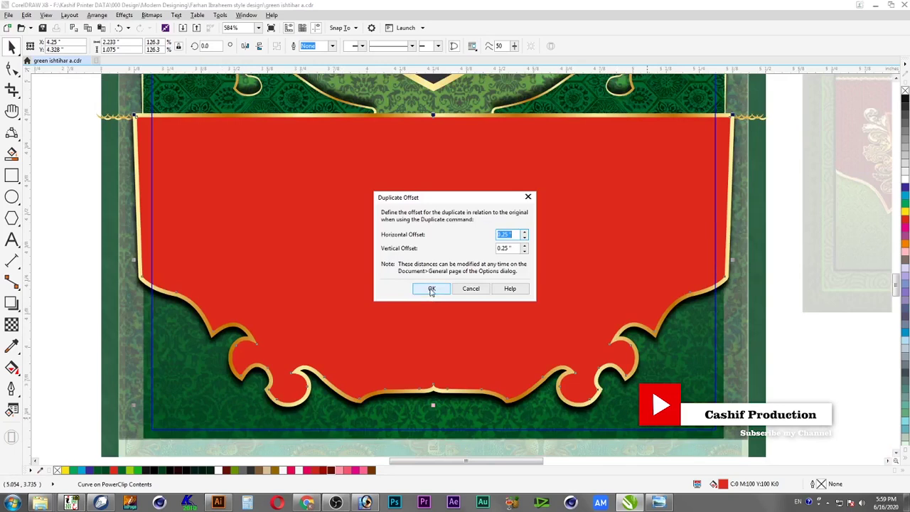
Create the offset copy of the red banner and give it a pattern transparency from a browsed file
{"action": "left_click", "coordinate": [432, 289]}
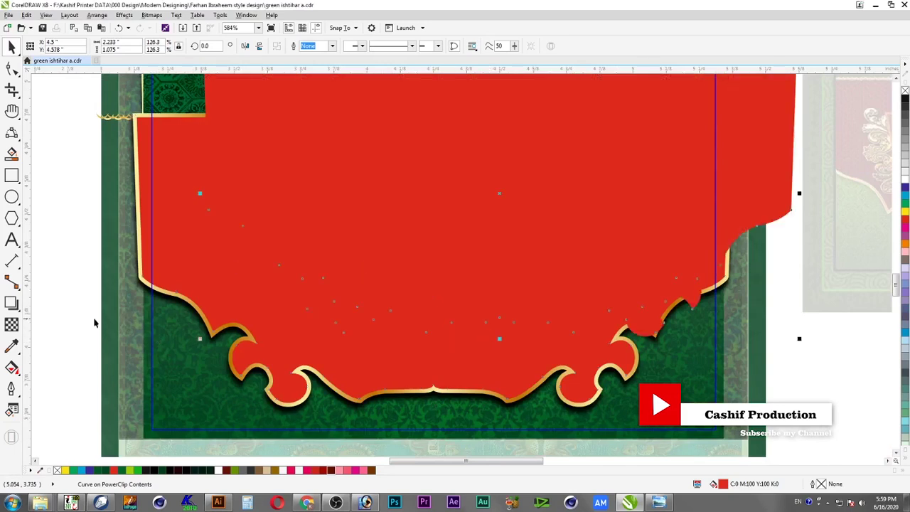
{"action": "left_click", "coordinate": [12, 325]}
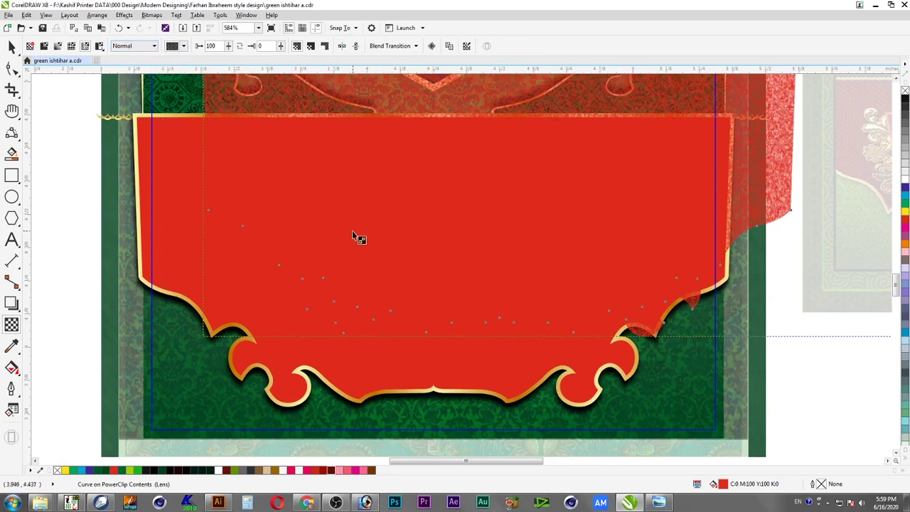
{"action": "left_click", "coordinate": [182, 46]}
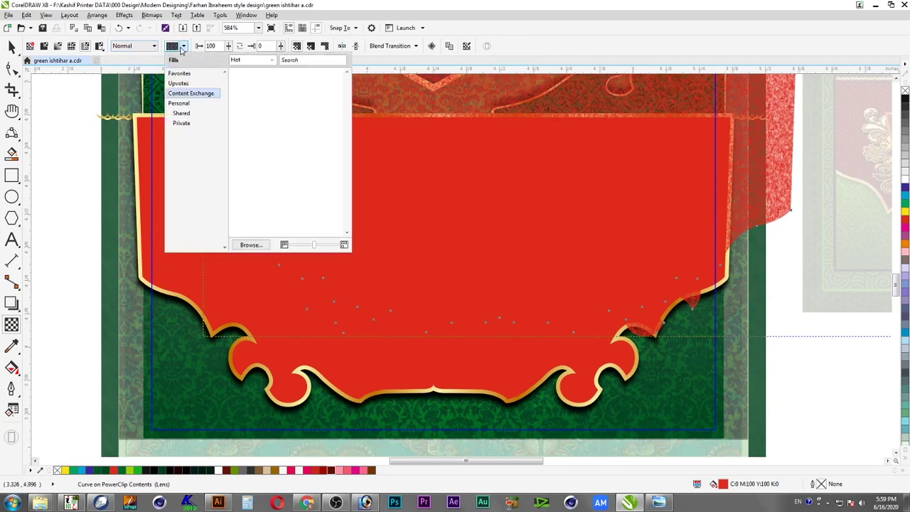
{"action": "left_click", "coordinate": [257, 244]}
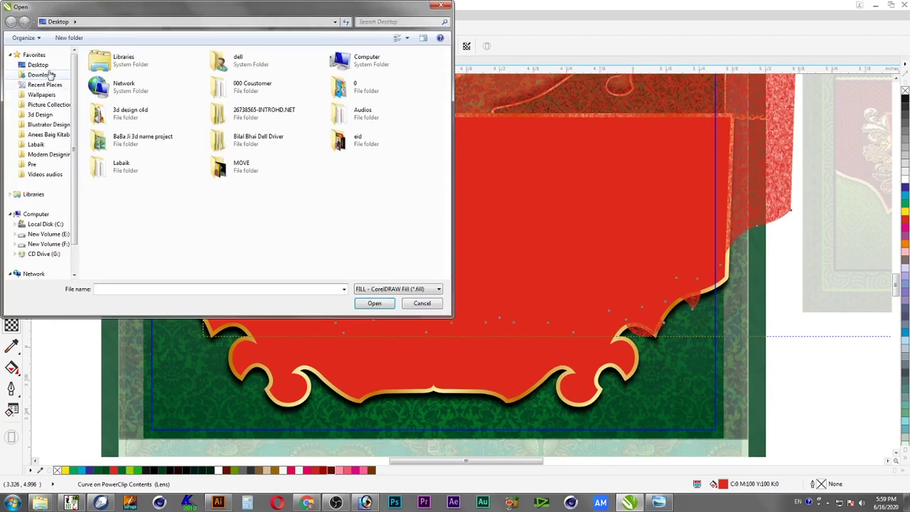
Filter files to JPG - JPEG Bitmaps and pick 184577.jpg as the transparency pattern image
{"action": "left_click", "coordinate": [378, 292]}
{"action": "scroll", "coordinate": [412, 398], "scroll_direction": "down", "scroll_amount": 2}
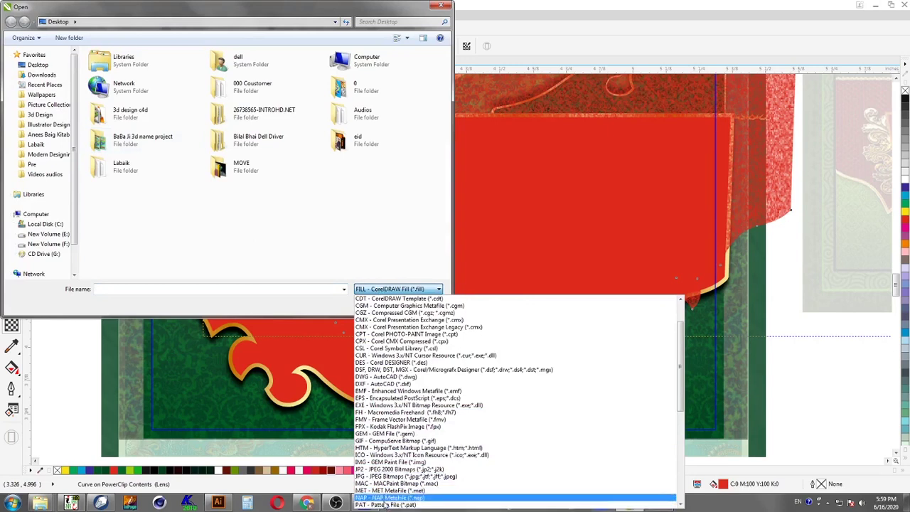
{"action": "left_click", "coordinate": [390, 292]}
{"action": "left_click", "coordinate": [390, 291]}
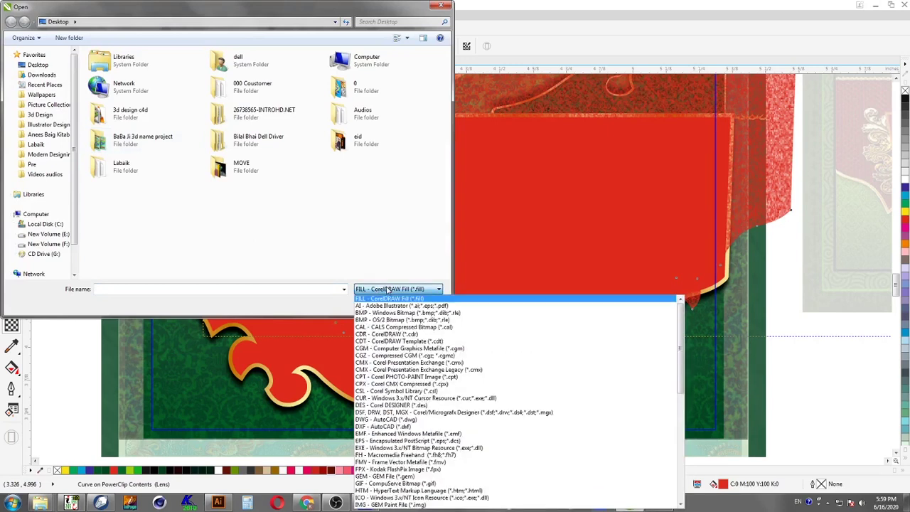
{"action": "scroll", "coordinate": [404, 471], "scroll_direction": "down", "scroll_amount": 1}
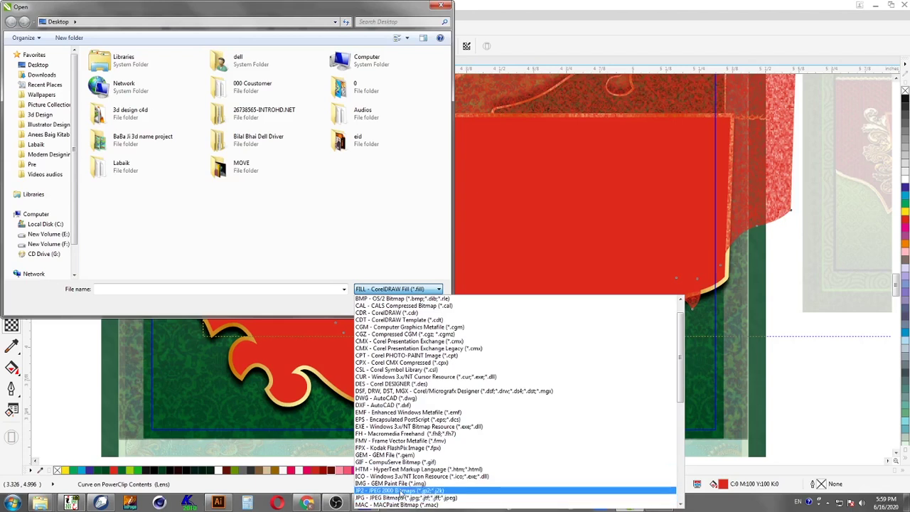
{"action": "left_click", "coordinate": [401, 498]}
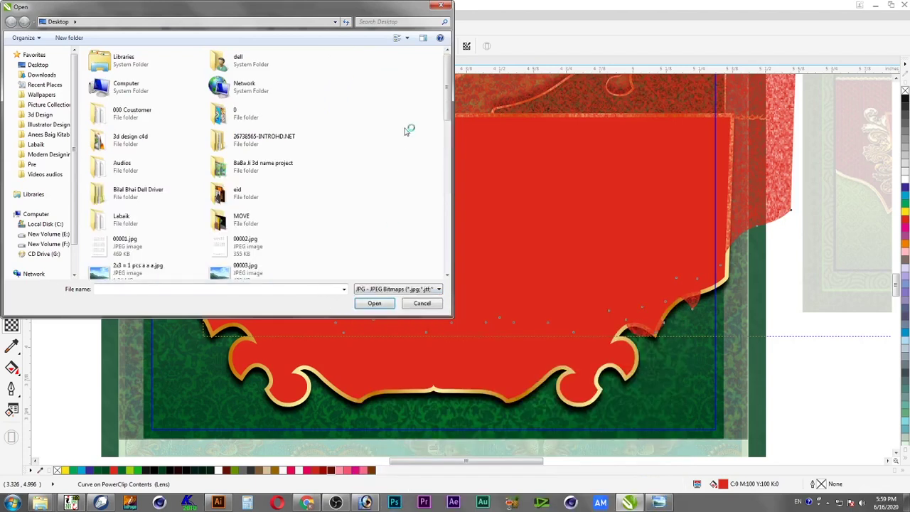
{"action": "left_click_drag", "start_coordinate": [449, 92], "coordinate": [446, 266]}
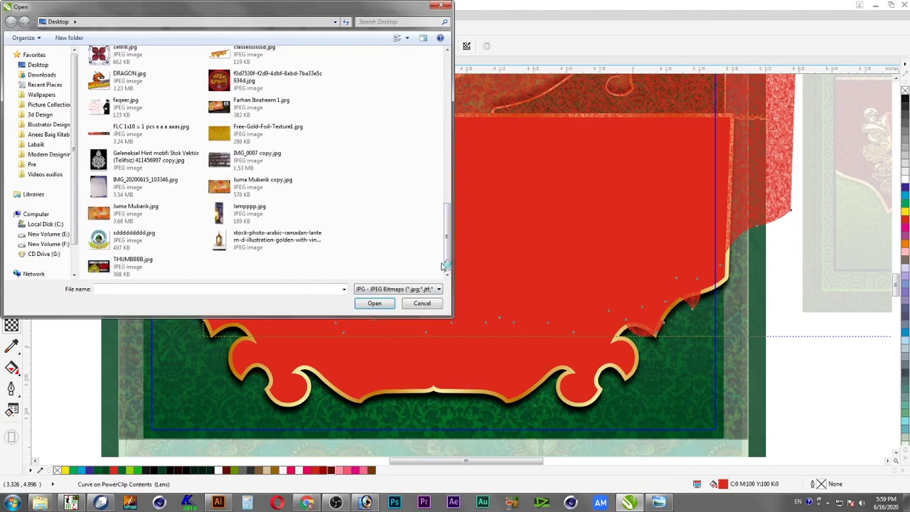
{"action": "key", "text": "super+d"}
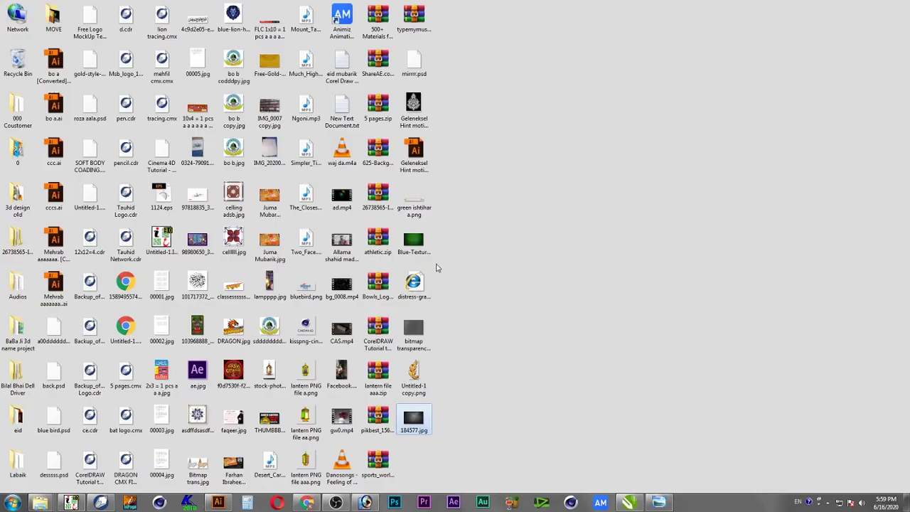
{"action": "key", "text": "super+d"}
{"action": "left_click", "coordinate": [211, 156]}
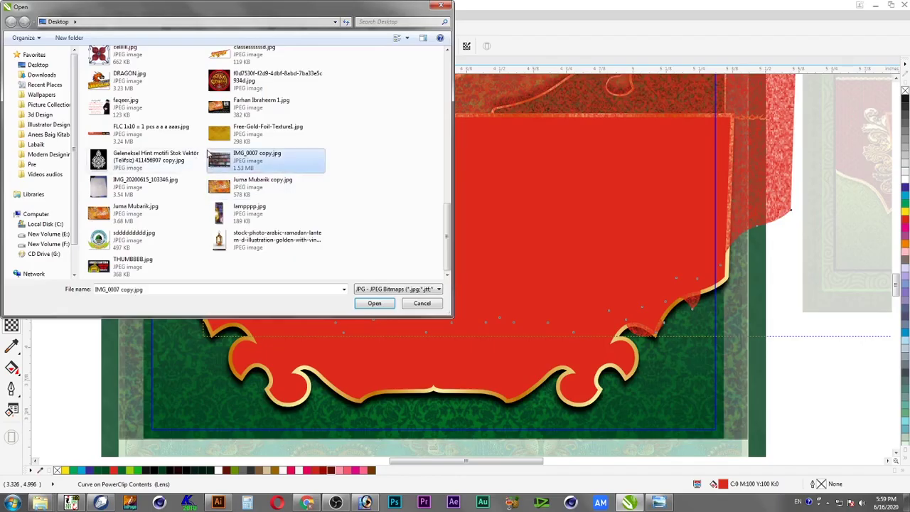
{"action": "key", "text": "1"}
{"action": "key", "text": "1"}
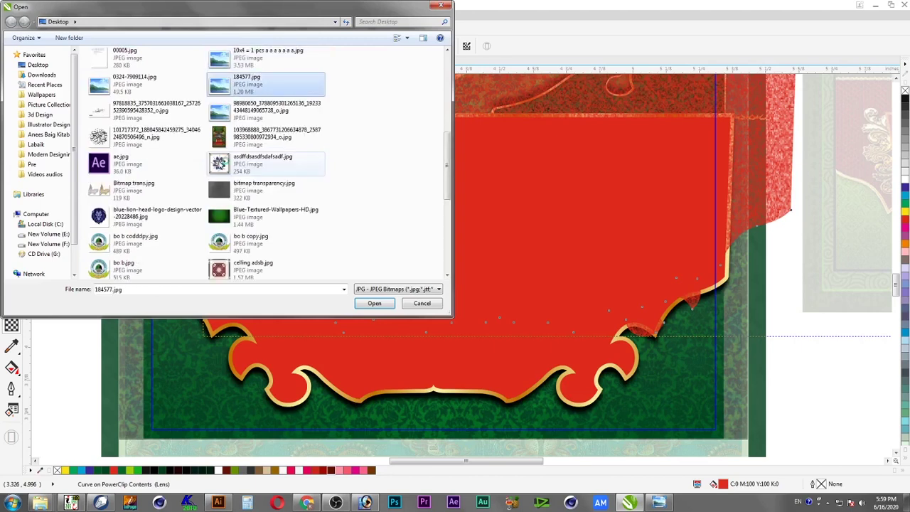
{"action": "key", "text": "Escape"}
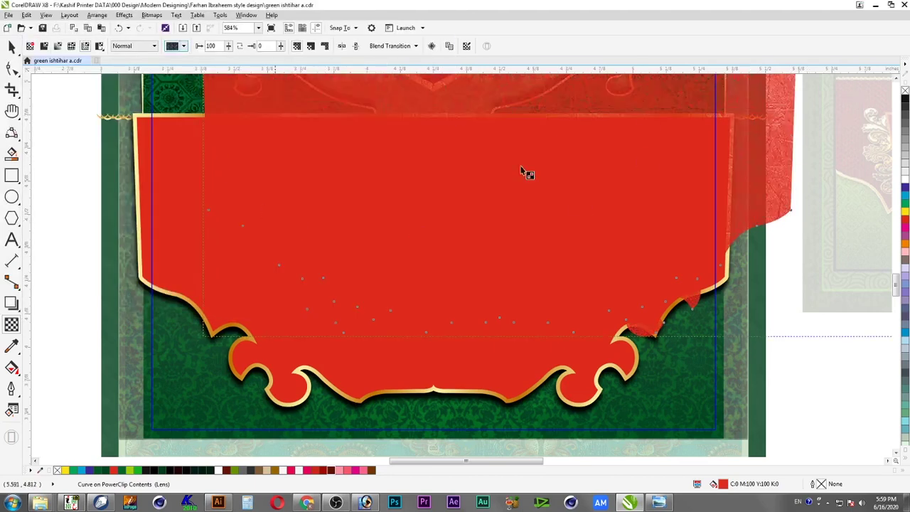
Fill the copied shape with 90% Black and lower its transparency level to 19
{"action": "left_click", "coordinate": [12, 46]}
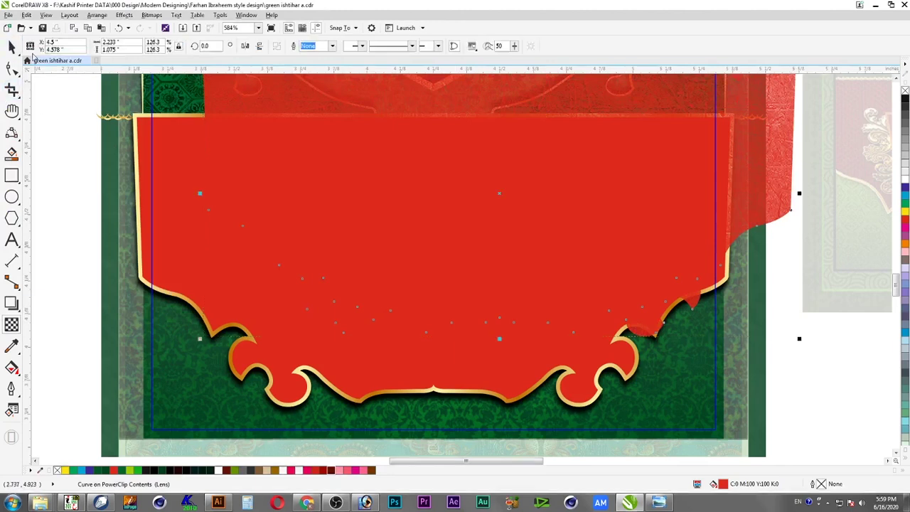
{"action": "left_click", "coordinate": [905, 103]}
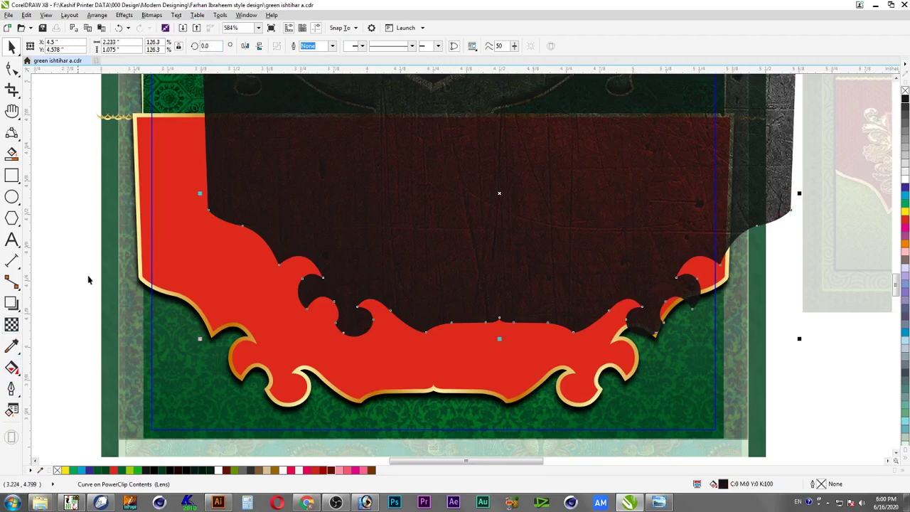
{"action": "left_click", "coordinate": [12, 324]}
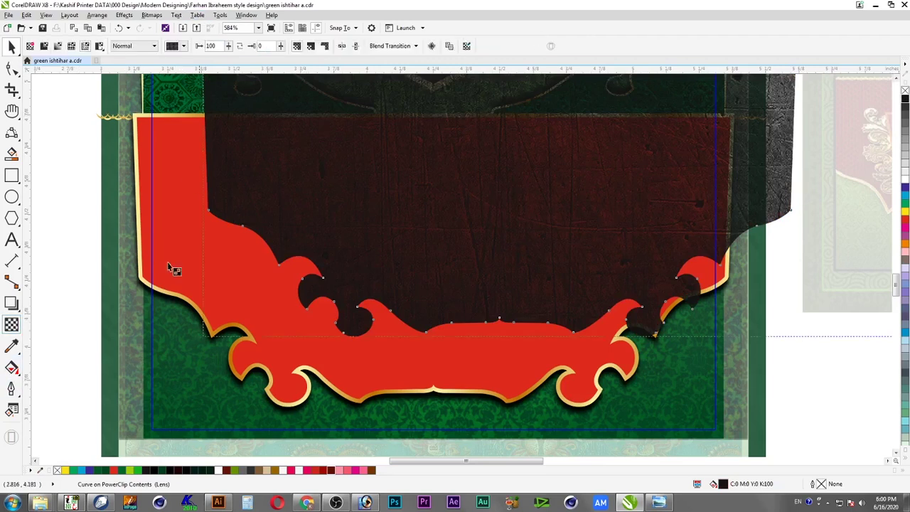
{"action": "left_click", "coordinate": [282, 46]}
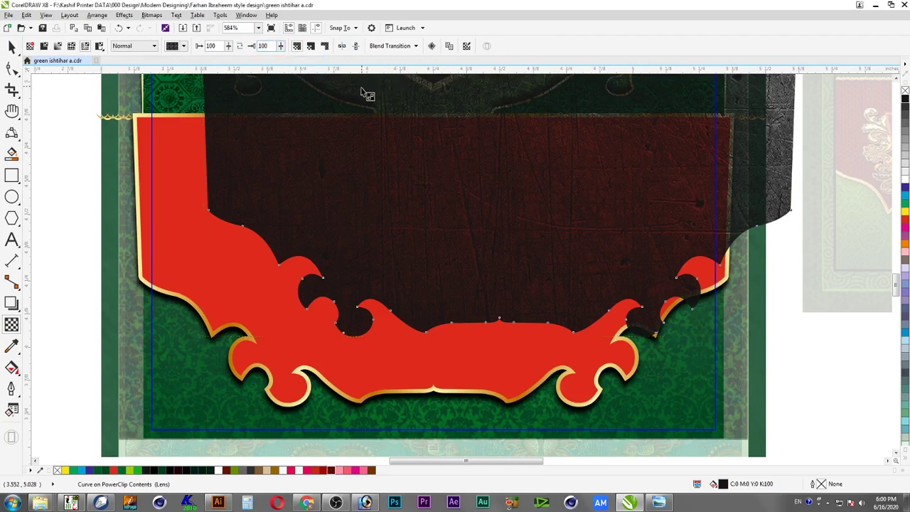
{"action": "left_click", "coordinate": [228, 46]}
{"action": "left_click_drag", "start_coordinate": [229, 57], "coordinate": [275, 77]}
Set the pattern's start transparency to 0, adjust the end level, and add the red shape to the selection
{"action": "left_click_drag", "start_coordinate": [228, 47], "coordinate": [214, 68]}
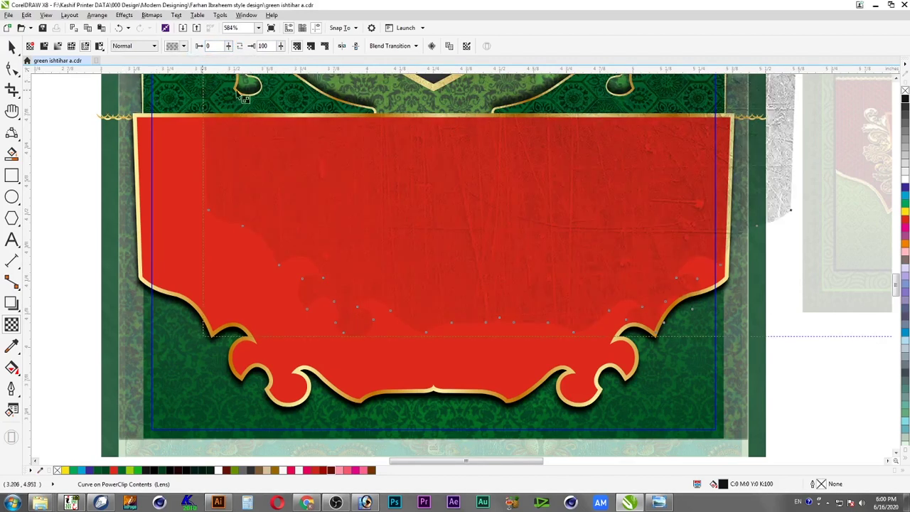
{"action": "left_click_drag", "start_coordinate": [280, 46], "coordinate": [264, 62]}
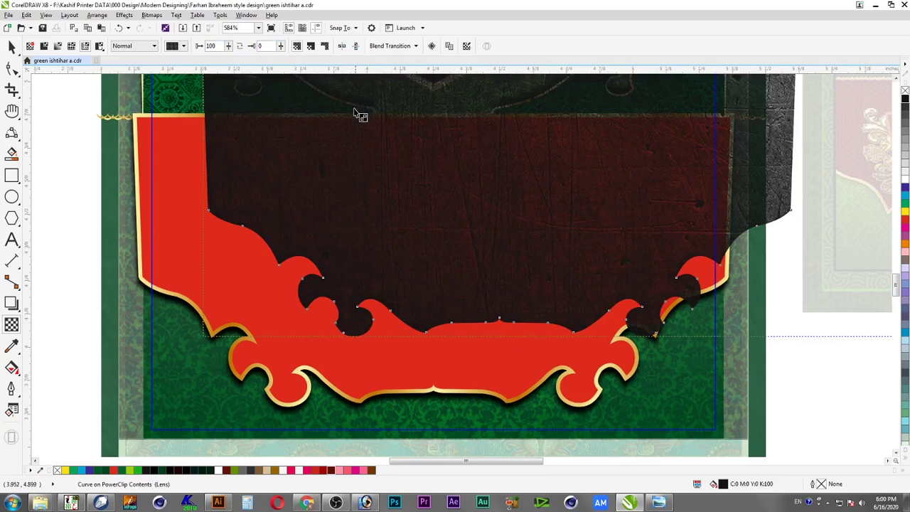
{"action": "left_click", "coordinate": [11, 46]}
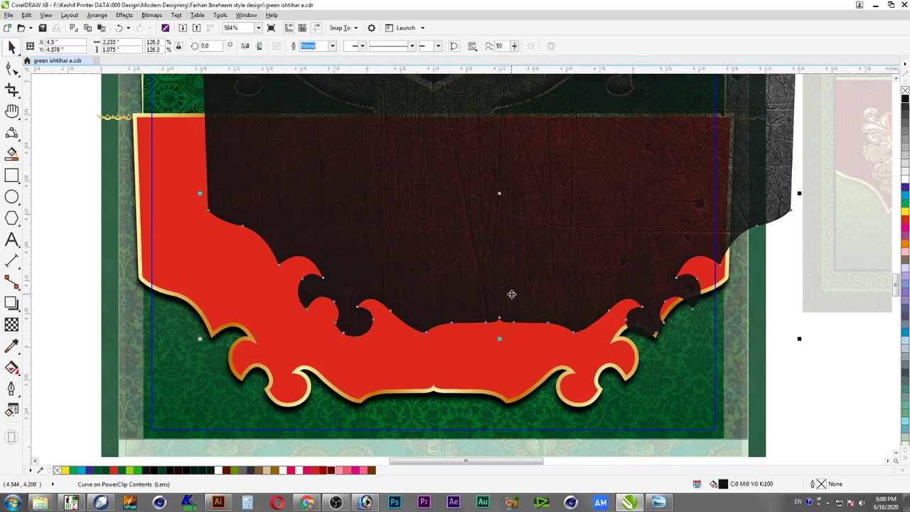
{"action": "left_click", "coordinate": [588, 385], "text": "shift"}
Centre the dark copy on the red banner and recolour the lens shape dark maroon (C16 M100 Y100 K68)
{"action": "key", "text": "c"}
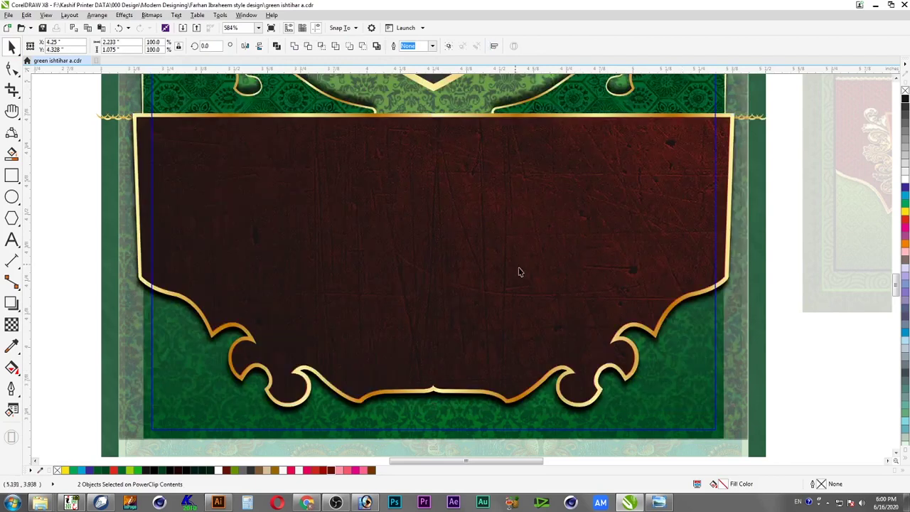
{"action": "left_click", "coordinate": [688, 237]}
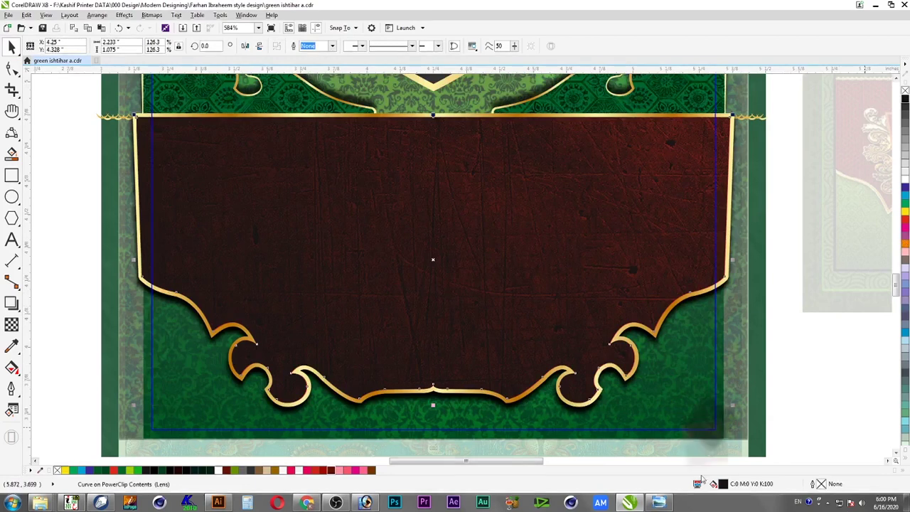
{"action": "left_click", "coordinate": [332, 471]}
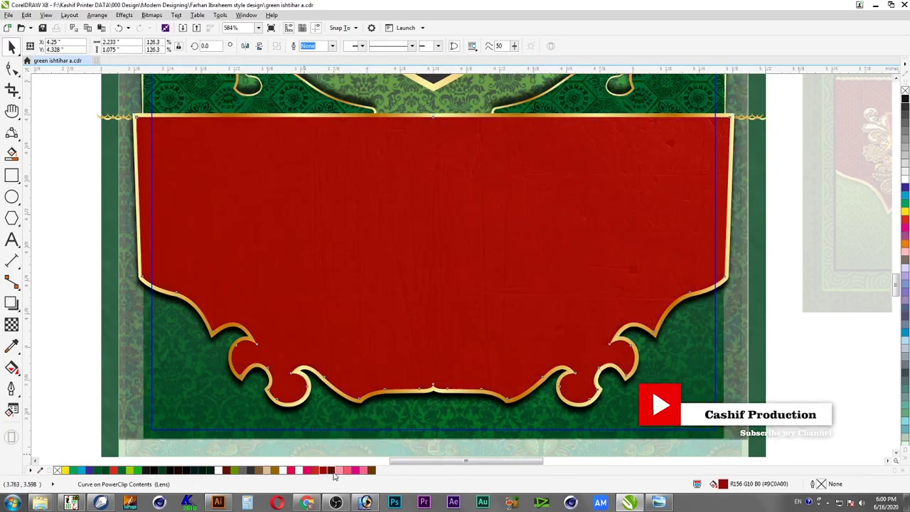
{"action": "left_click", "coordinate": [331, 471]}
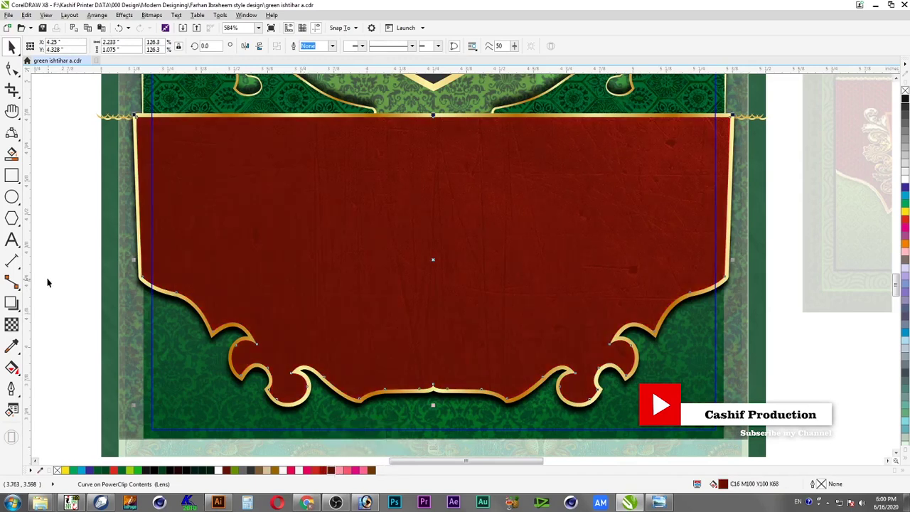
Finish editing the clipped contents, deselect everything, and save the poster
{"action": "left_click", "coordinate": [662, 331], "text": "ctrl"}
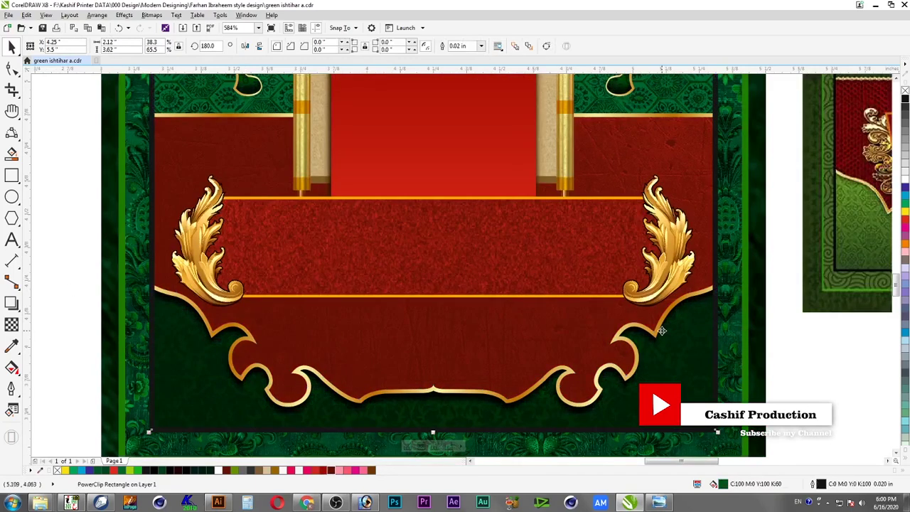
{"action": "left_click", "coordinate": [786, 361]}
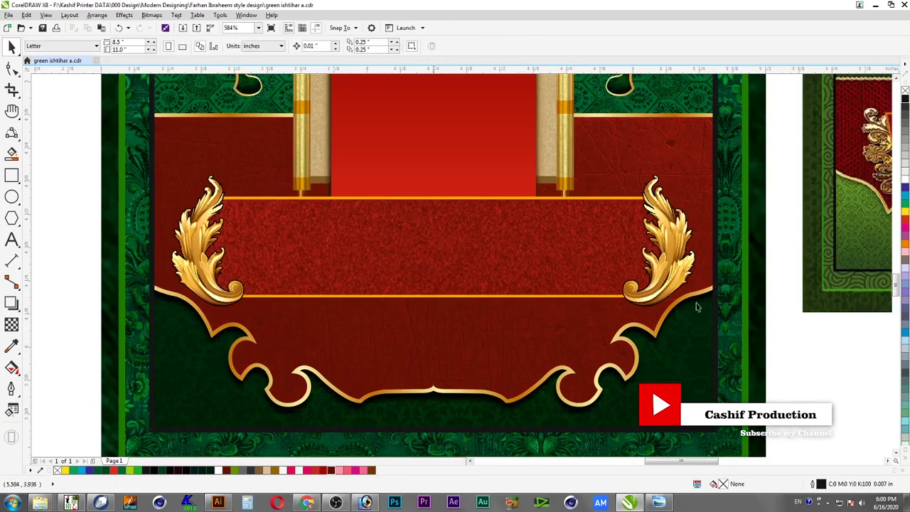
{"action": "left_click", "coordinate": [42, 28]}
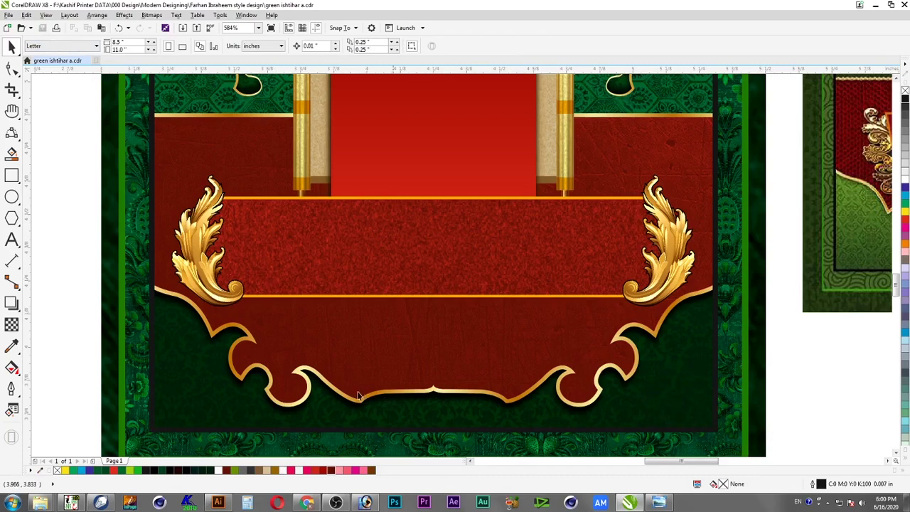
{"action": "scroll", "coordinate": [628, 237], "scroll_direction": "down", "scroll_amount": 2}
Select the whole red banner group, zoom in, and add a drop shadow beneath it
{"action": "left_click", "coordinate": [462, 236]}
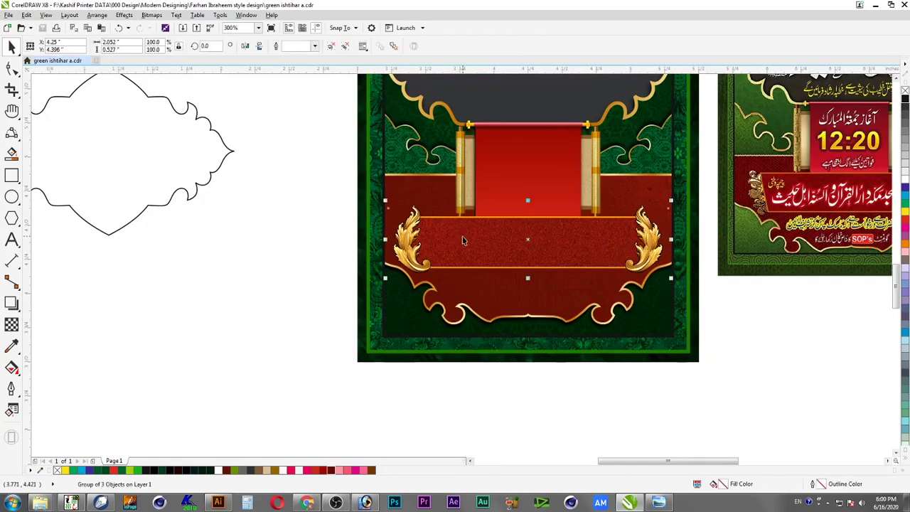
{"action": "left_click_drag", "start_coordinate": [328, 194], "coordinate": [677, 300]}
{"action": "key", "text": "F2"}
{"action": "left_click_drag", "start_coordinate": [693, 183], "coordinate": [291, 319]}
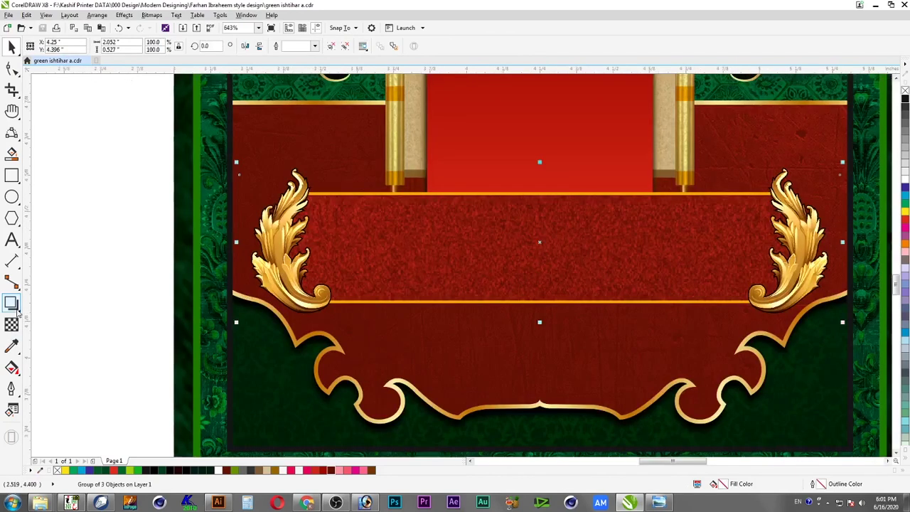
{"action": "left_click", "coordinate": [11, 303]}
{"action": "left_click_drag", "start_coordinate": [551, 320], "coordinate": [553, 331]}
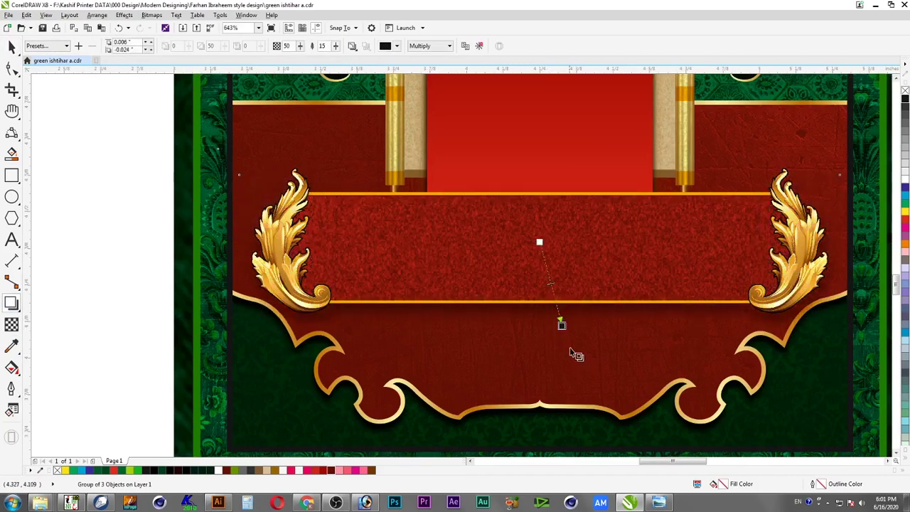
Set the shadow opacity to 80 with Normal blending, then deselect the banner
{"action": "double_click", "coordinate": [291, 47]}
{"action": "type", "text": "80"}
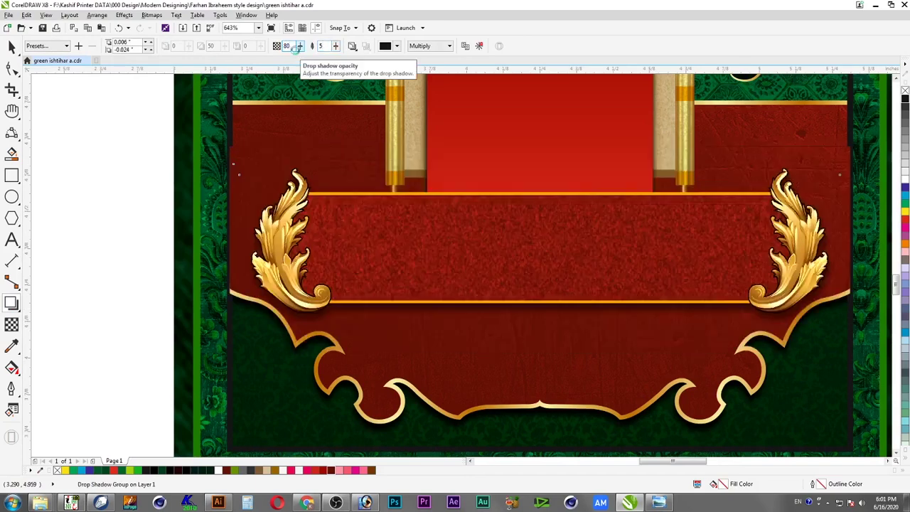
{"action": "key", "text": "Return"}
{"action": "left_click", "coordinate": [429, 46]}
{"action": "left_click", "coordinate": [427, 56]}
{"action": "left_click", "coordinate": [11, 47]}
{"action": "left_click", "coordinate": [50, 124]}
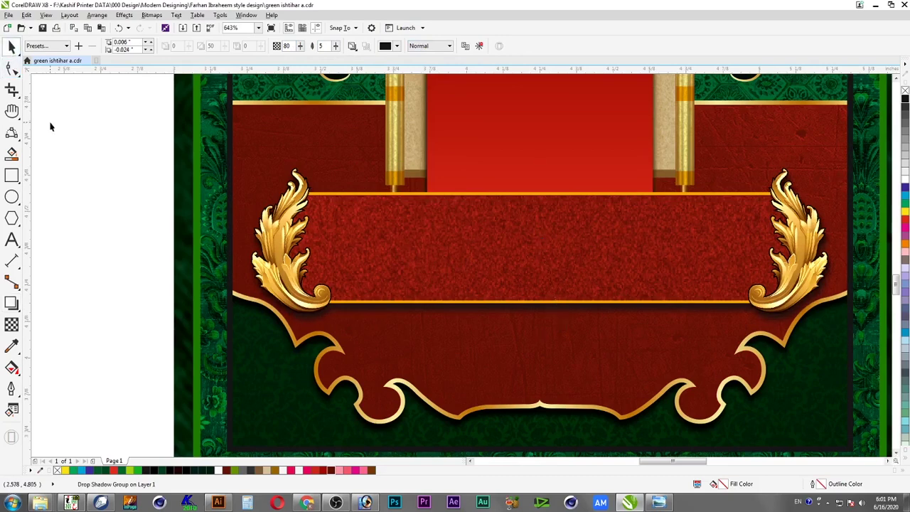
{"action": "scroll", "coordinate": [87, 136], "scroll_direction": "down", "scroll_amount": 2}
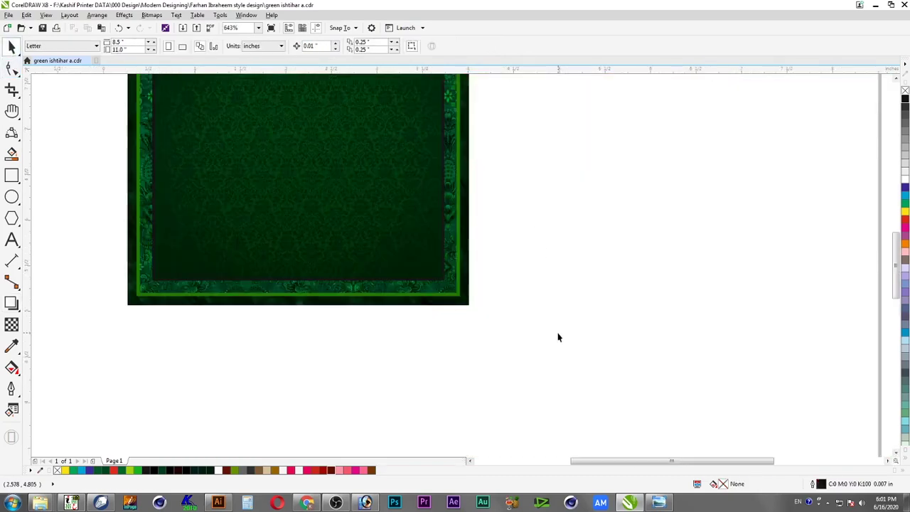
Zoom out to compare both posters, zoom back in, and save the drawing with Ctrl+S
{"action": "scroll", "coordinate": [559, 337], "scroll_direction": "down", "scroll_amount": 3}
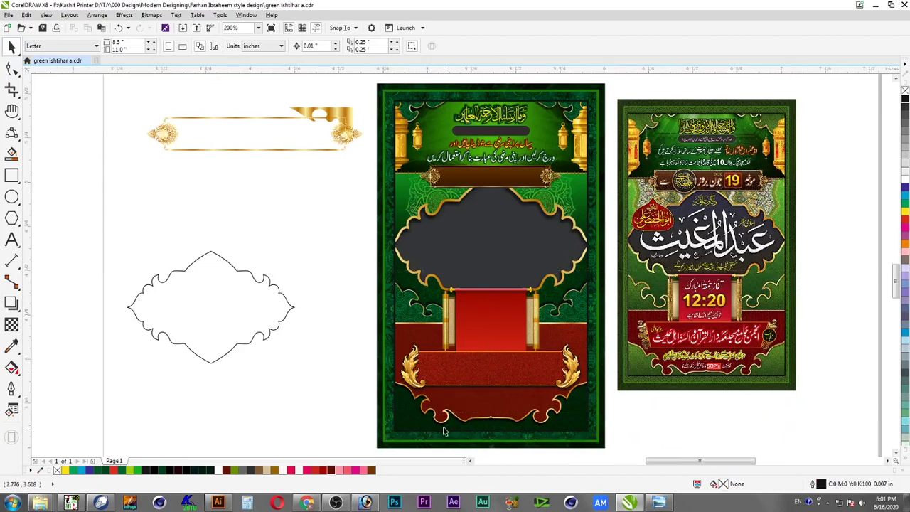
{"action": "scroll", "coordinate": [457, 431], "scroll_direction": "up", "scroll_amount": 2}
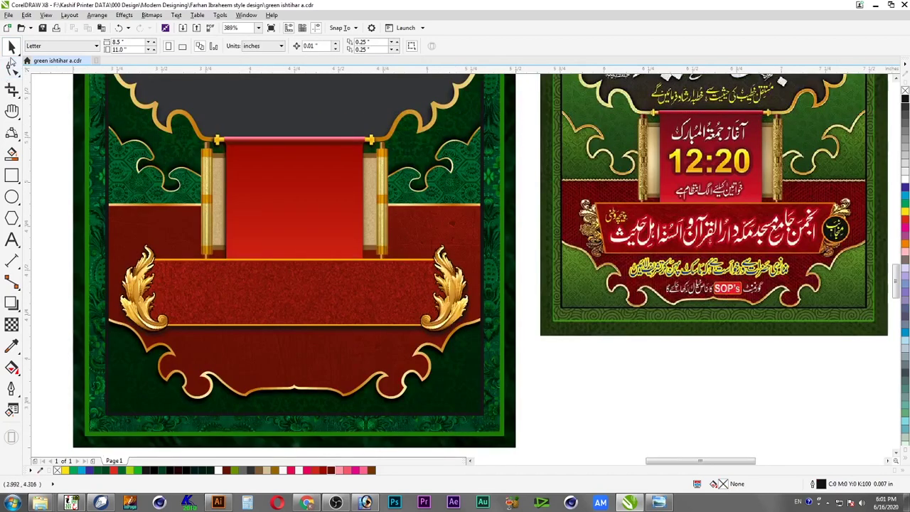
{"action": "key", "text": "ctrl+s"}
Close the older Photoshop window without saving the Untitled-1 leaf-ornament document
{"action": "left_click", "coordinate": [393, 502]}
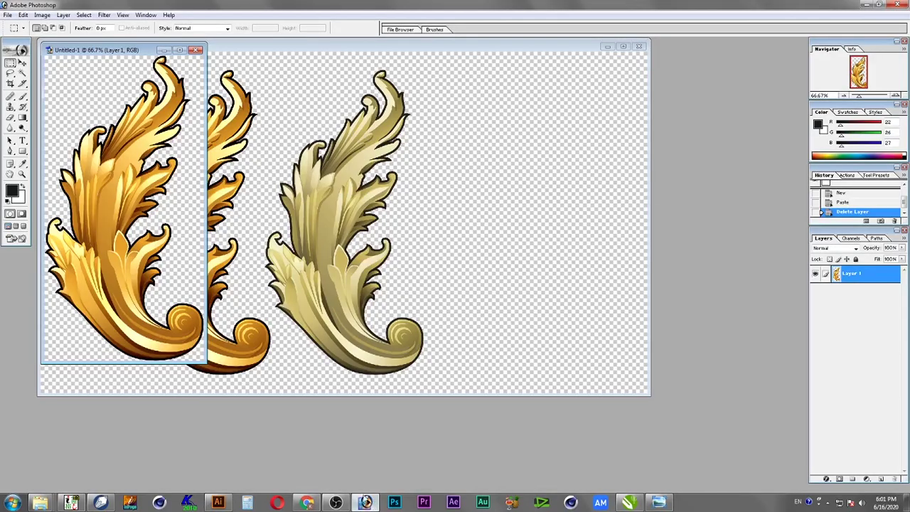
{"action": "left_click", "coordinate": [385, 502]}
{"action": "left_click", "coordinate": [394, 502]}
{"action": "left_click", "coordinate": [905, 4]}
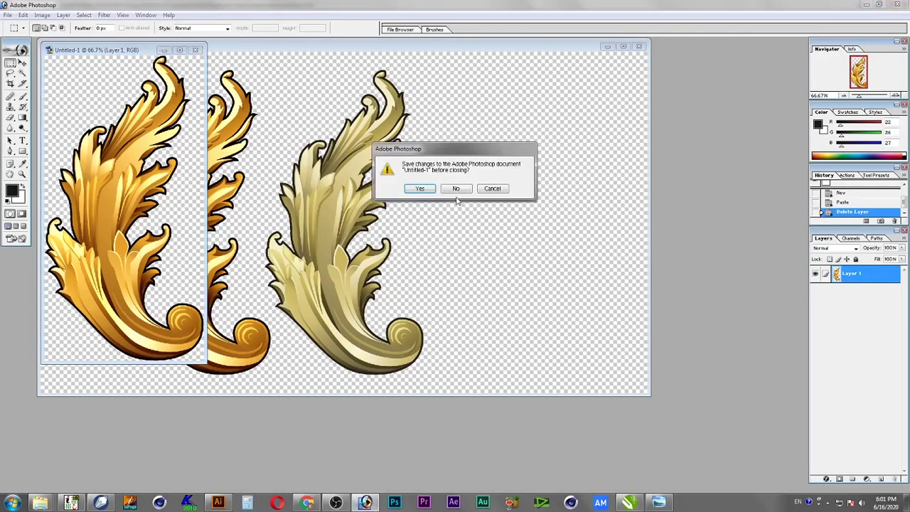
{"action": "left_click", "coordinate": [456, 190]}
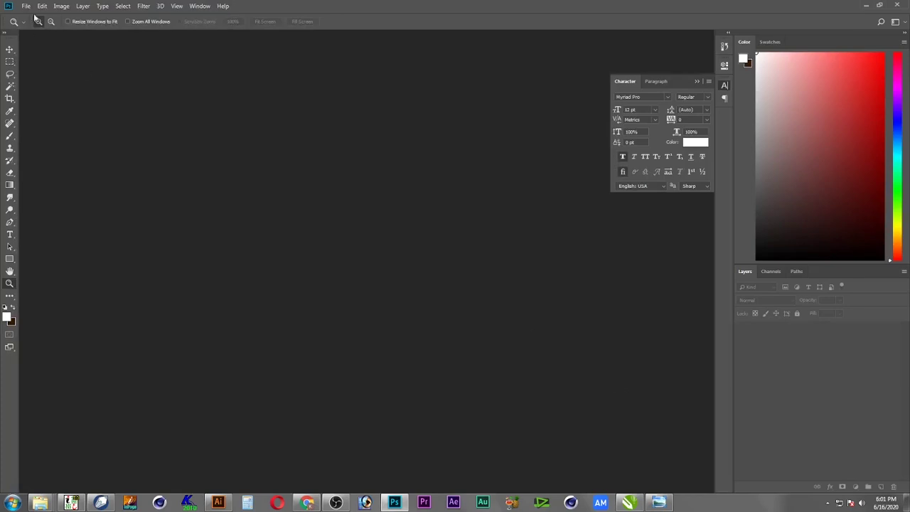
Reopen Juma Mubarik.psd from the recent files list
{"action": "left_click", "coordinate": [26, 7]}
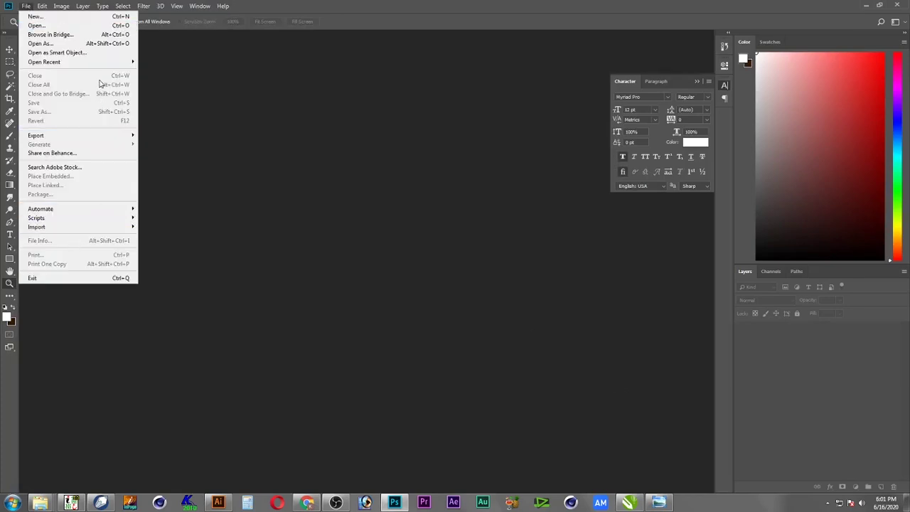
{"action": "left_click", "coordinate": [132, 63]}
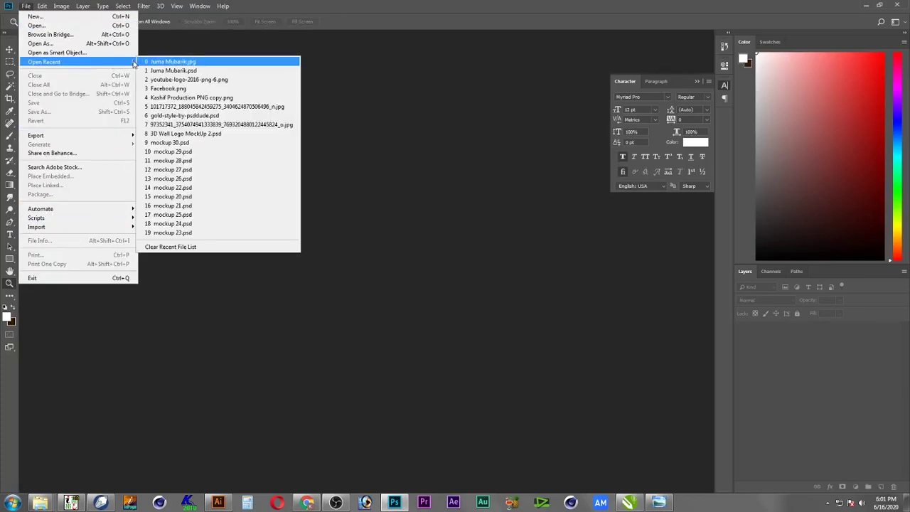
{"action": "left_click", "coordinate": [208, 72]}
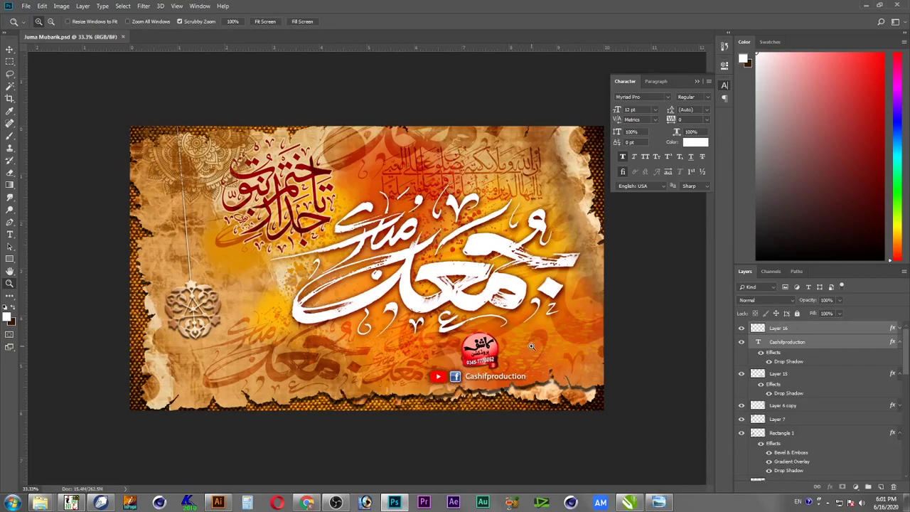
Zoom in on the social-media strip, move the Cashifproduction text, and merge it into Layer 16
{"action": "left_click_drag", "start_coordinate": [544, 325], "coordinate": [590, 331]}
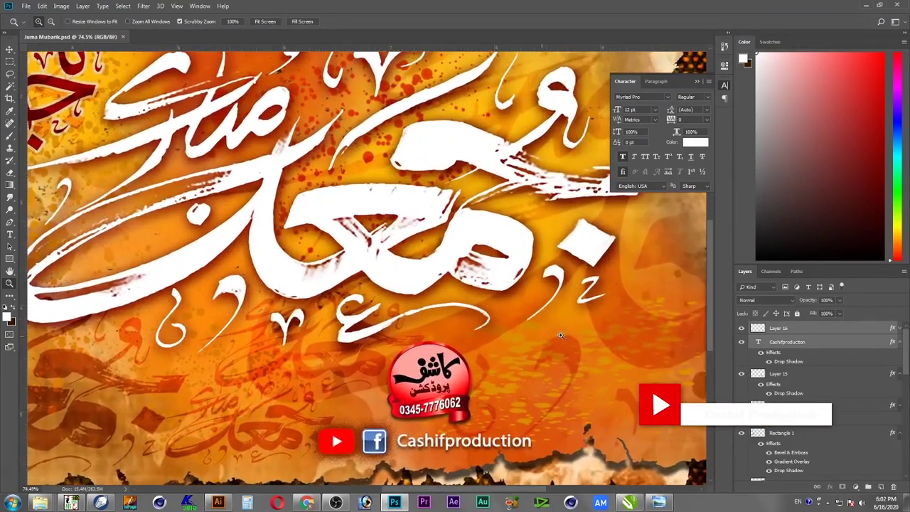
{"action": "key", "text": "v"}
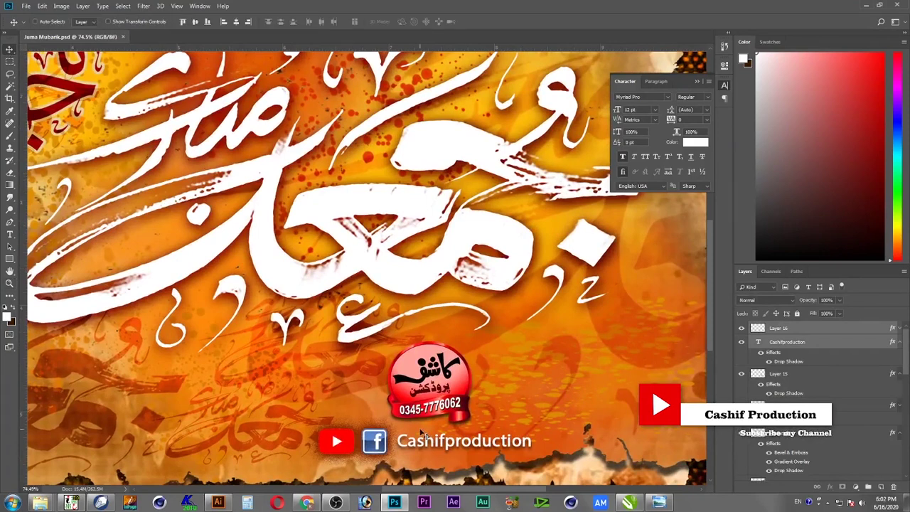
{"action": "left_click_drag", "start_coordinate": [436, 444], "coordinate": [301, 407]}
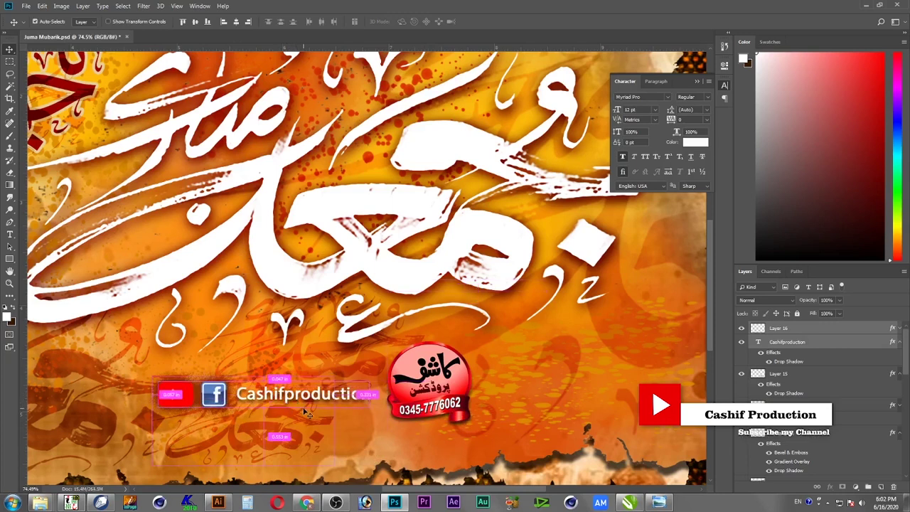
{"action": "key", "text": "ctrl+e"}
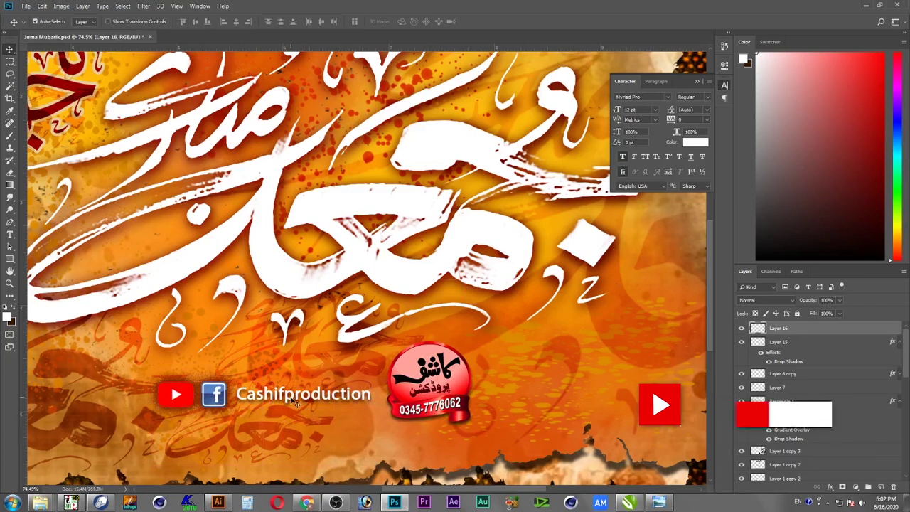
Cut the whole strip from Layer 16 and start a new clipboard-sized 645×145 document
{"action": "key", "text": "ctrl+a"}
{"action": "key", "text": "ctrl+x"}
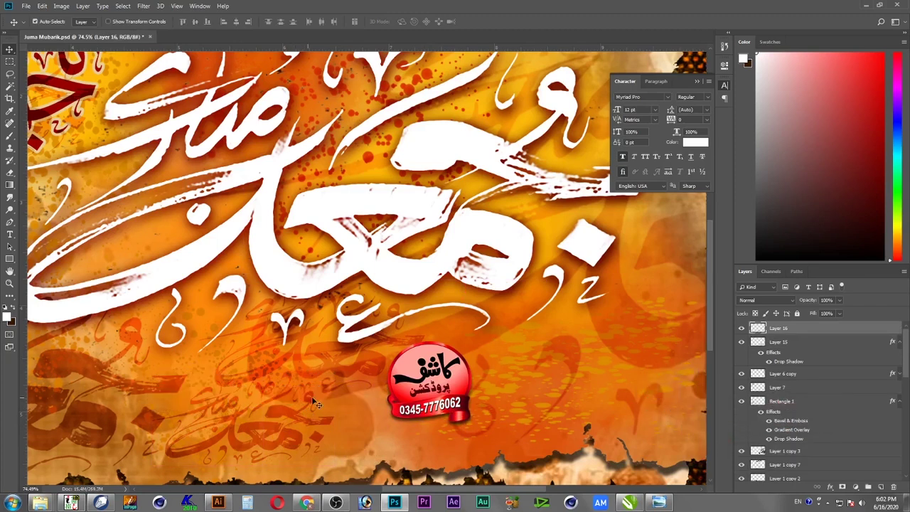
{"action": "key", "text": "ctrl+n"}
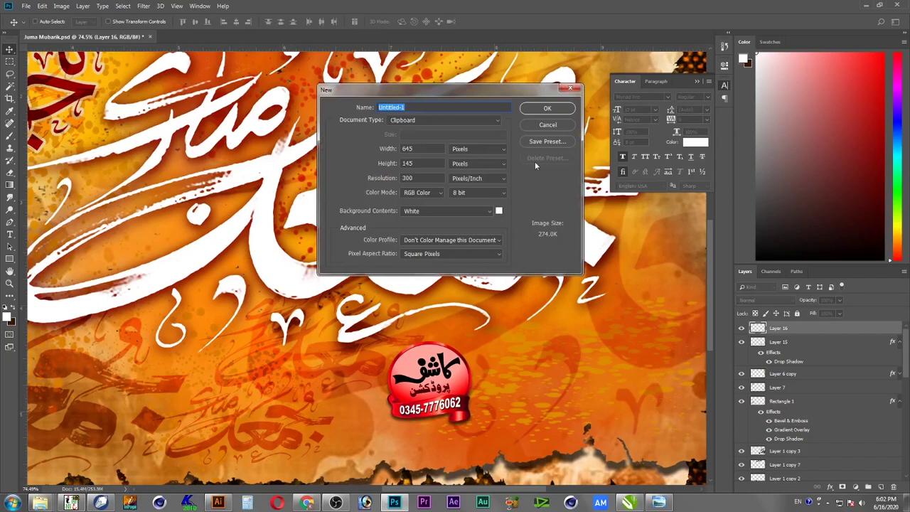
{"action": "left_click", "coordinate": [546, 109]}
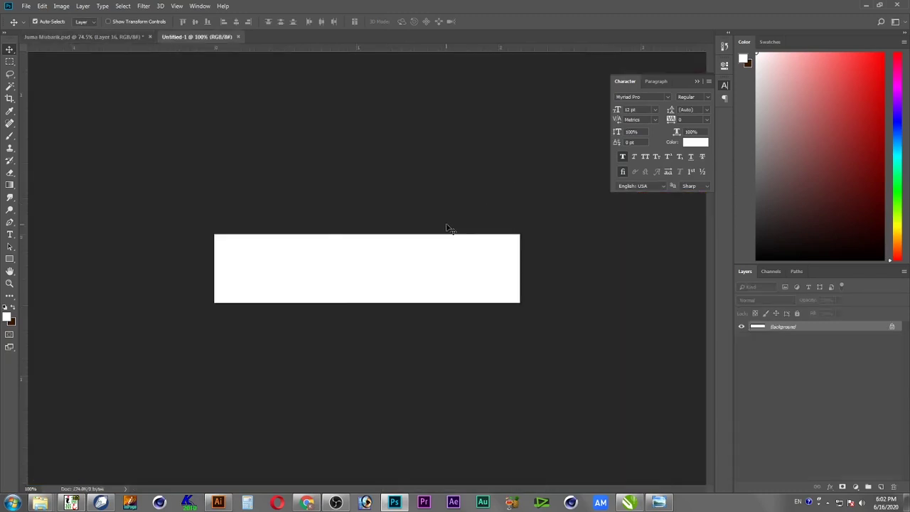
{"action": "key", "text": "ctrl+v"}
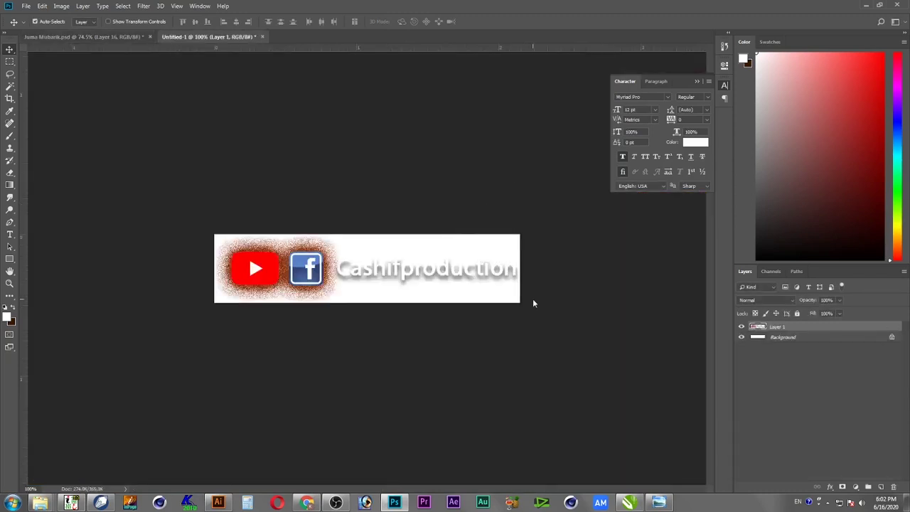
{"action": "key", "text": "ctrl+s"}
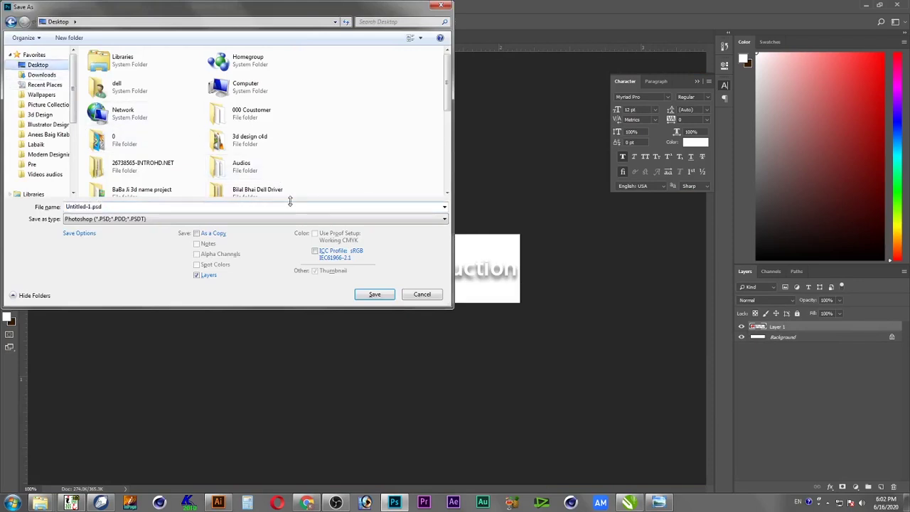
{"action": "type", "text": "Cashif Production Logo"}
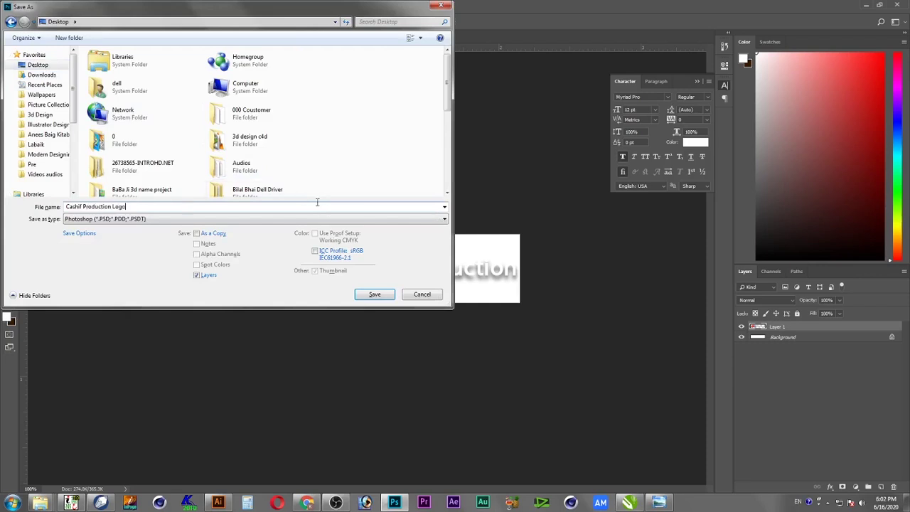
{"action": "left_click", "coordinate": [49, 154]}
{"action": "double_click", "coordinate": [110, 78]}
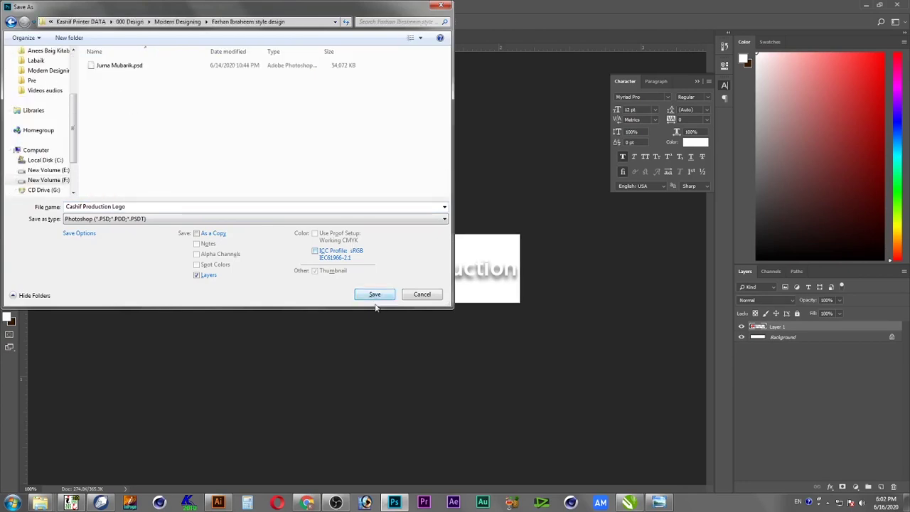
{"action": "left_click", "coordinate": [374, 297]}
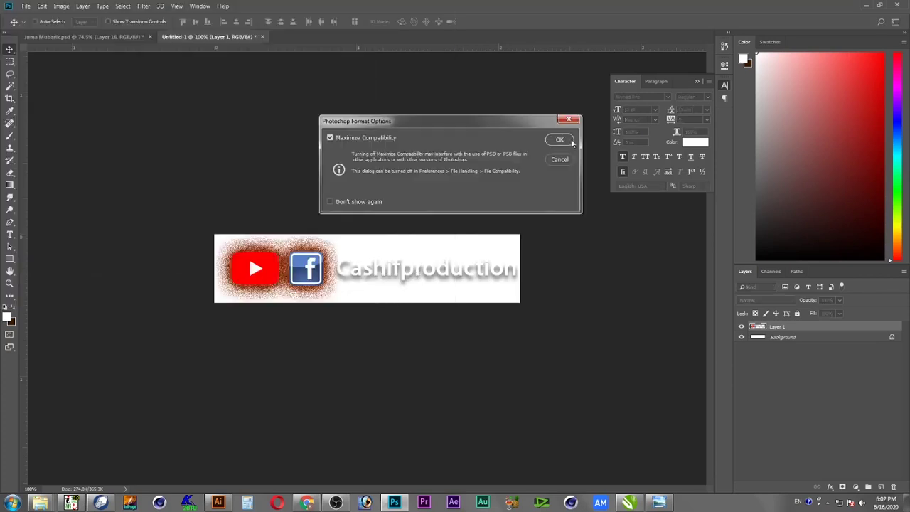
{"action": "left_click", "coordinate": [570, 141]}
Delete the white Background layer so the logo sits on transparency
{"action": "left_click", "coordinate": [834, 338]}
{"action": "key", "text": "Delete"}
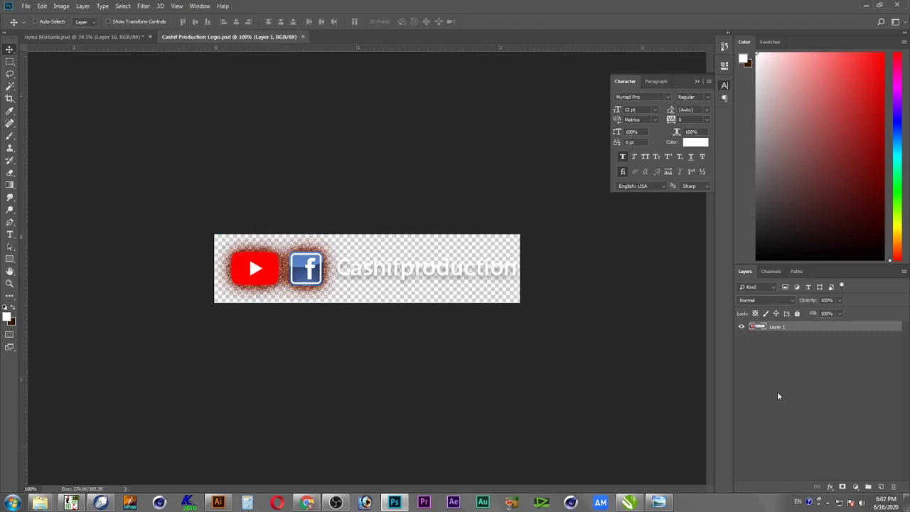
{"action": "left_click", "coordinate": [867, 5]}
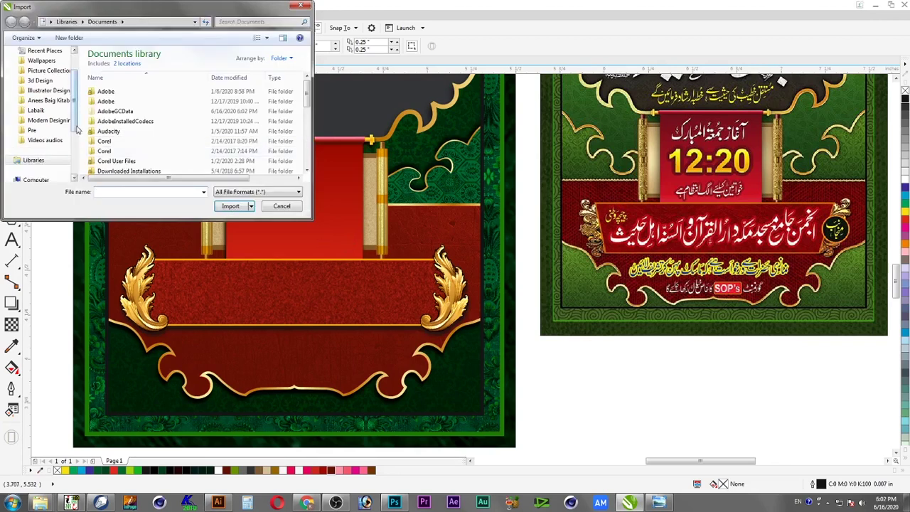
Search the Labaik folders in the Import dialog for the logo file
{"action": "left_click", "coordinate": [52, 113]}
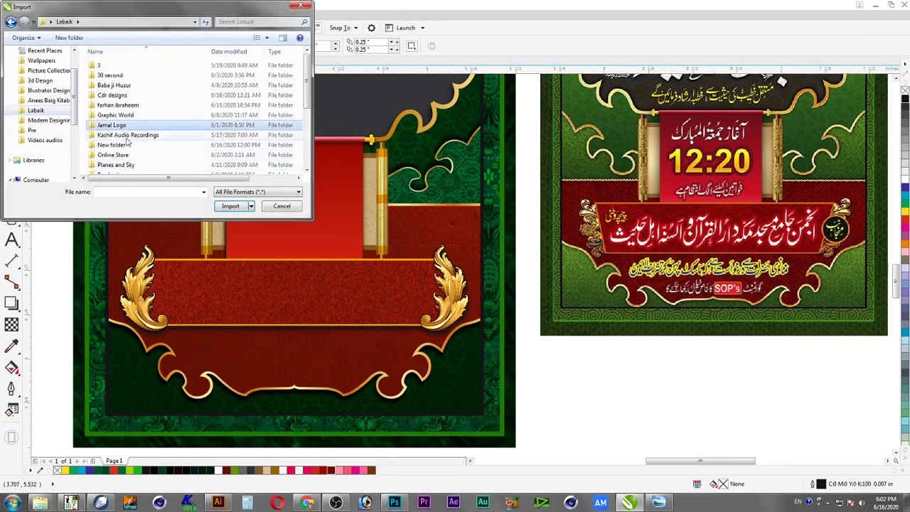
{"action": "left_click", "coordinate": [130, 135]}
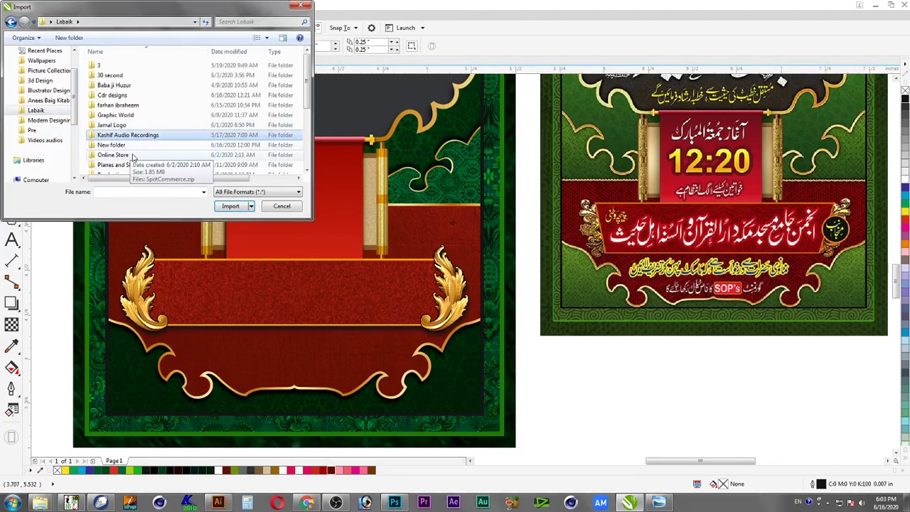
{"action": "left_click", "coordinate": [133, 155]}
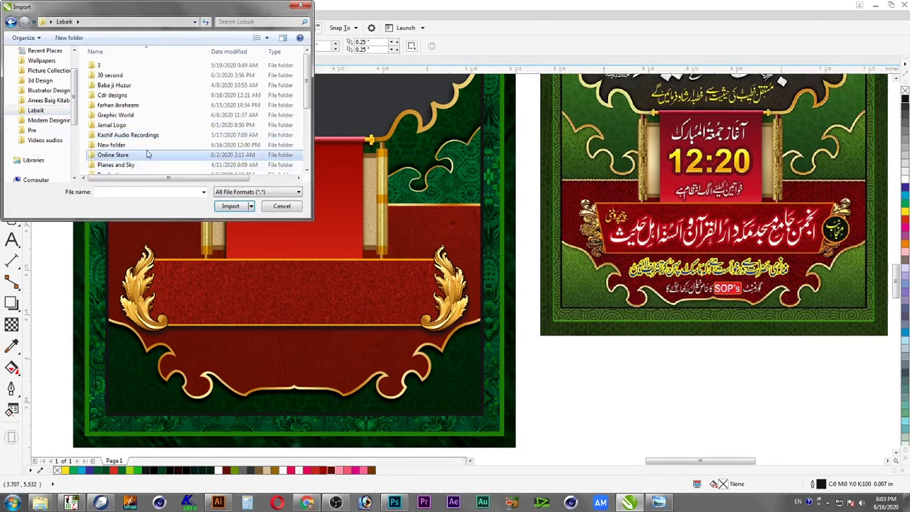
{"action": "left_click", "coordinate": [130, 116]}
{"action": "left_click", "coordinate": [131, 136]}
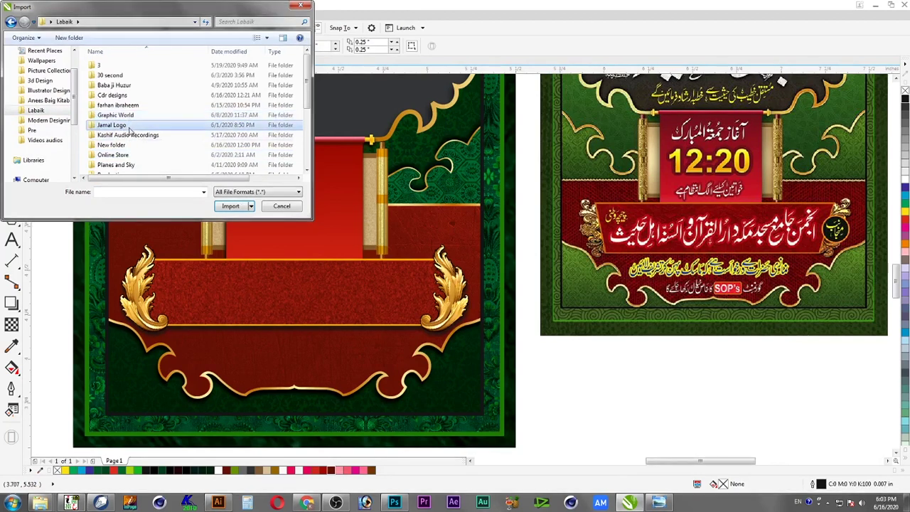
{"action": "left_click", "coordinate": [133, 165]}
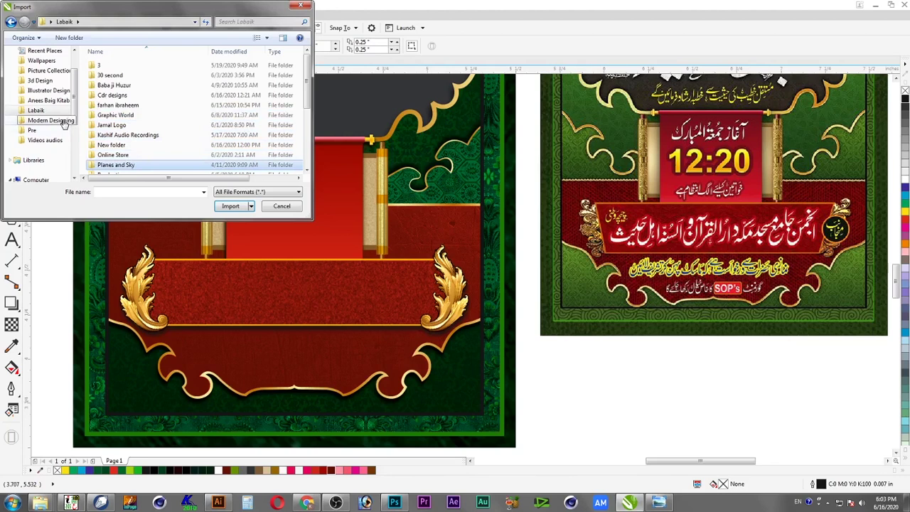
{"action": "left_click", "coordinate": [63, 122]}
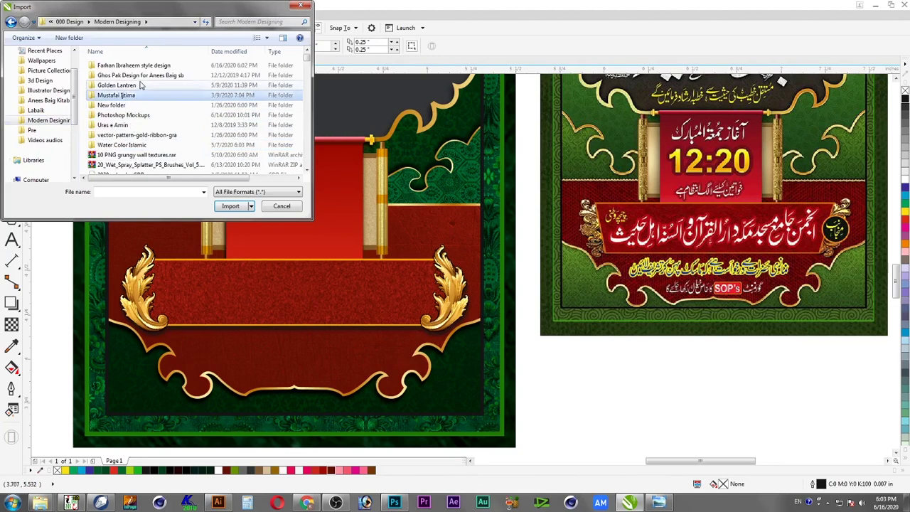
{"action": "left_click", "coordinate": [147, 77]}
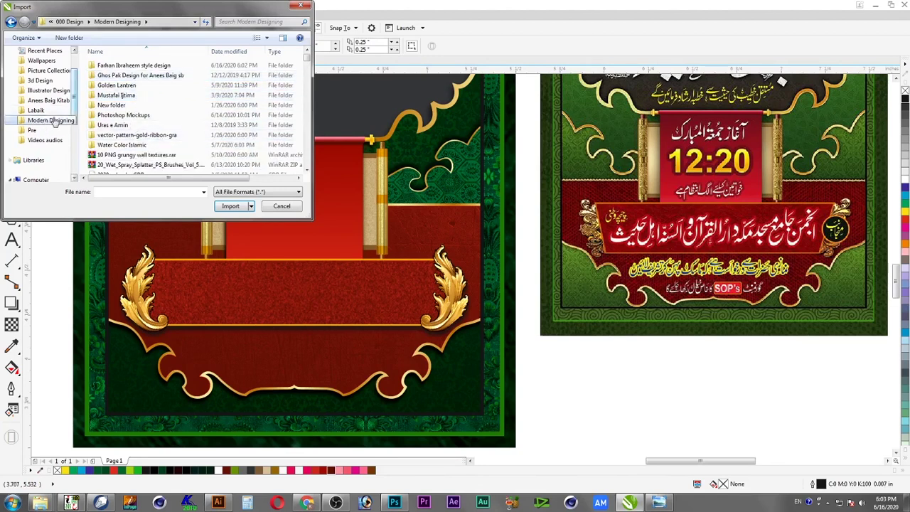
{"action": "double_click", "coordinate": [121, 64]}
{"action": "double_click", "coordinate": [132, 75]}
{"action": "left_click_drag", "start_coordinate": [252, 348], "coordinate": [341, 396]}
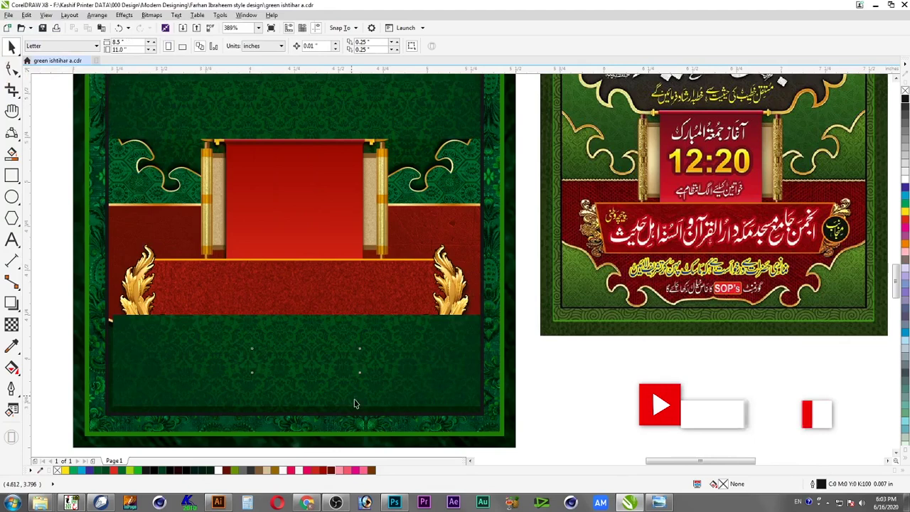
Enlarge the logo strip and centre it horizontally on the red banner
{"action": "mouse_move", "coordinate": [363, 346]}
{"action": "left_mouse_down"}
{"action": "mouse_move", "coordinate": [382, 348]}
{"action": "mouse_move", "coordinate": [352, 357]}
{"action": "left_mouse_up"}
{"action": "left_click", "coordinate": [326, 307]}
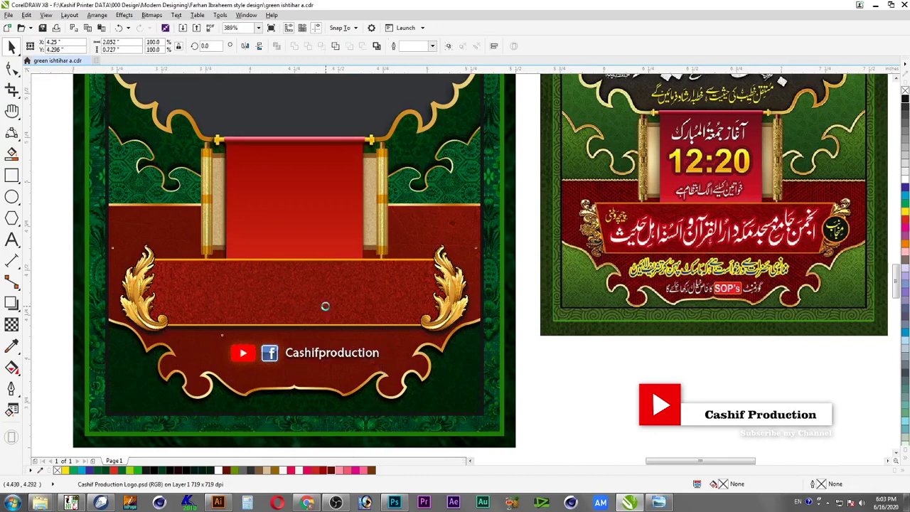
{"action": "key", "text": "c"}
{"action": "left_click", "coordinate": [329, 306], "text": "shift"}
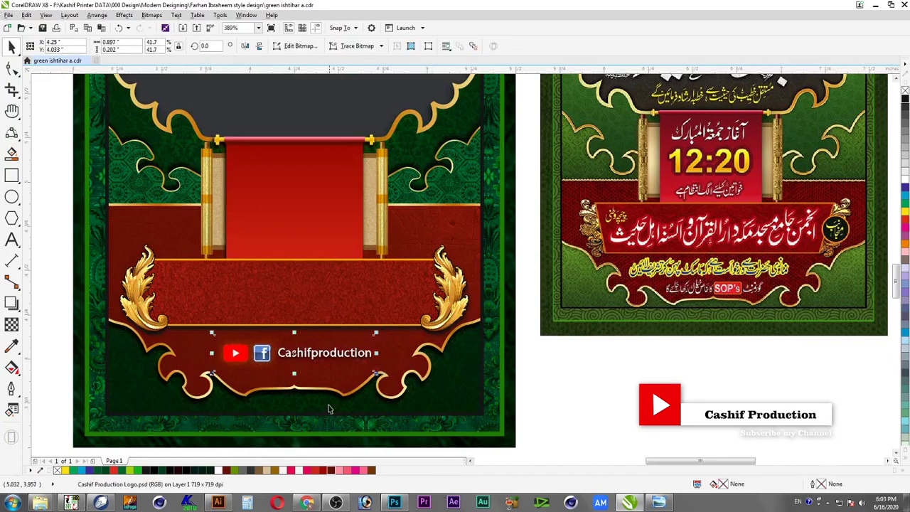
Ungroup the red banner group into its three parts
{"action": "left_click", "coordinate": [346, 294]}
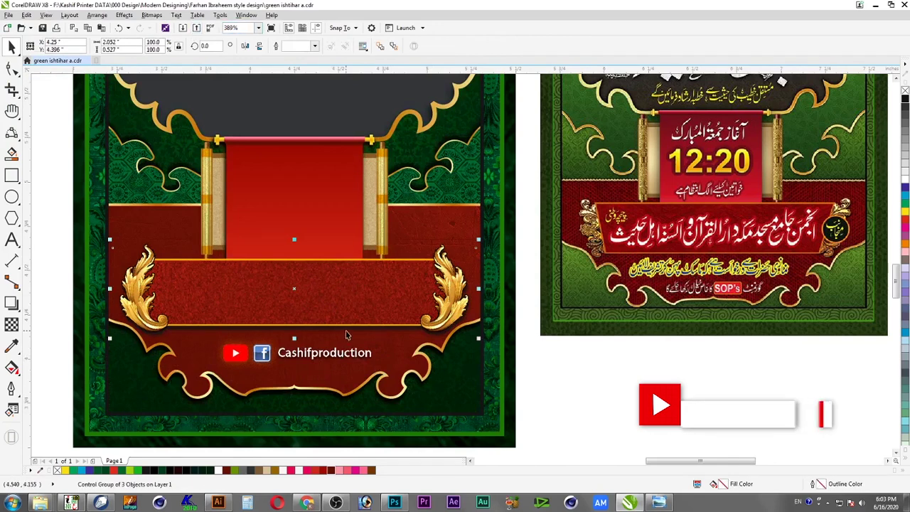
{"action": "right_click", "coordinate": [347, 334]}
{"action": "left_click", "coordinate": [375, 348]}
{"action": "left_click", "coordinate": [367, 337]}
{"action": "left_click", "coordinate": [296, 289]}
{"action": "left_click_drag", "start_coordinate": [316, 279], "coordinate": [332, 291]}
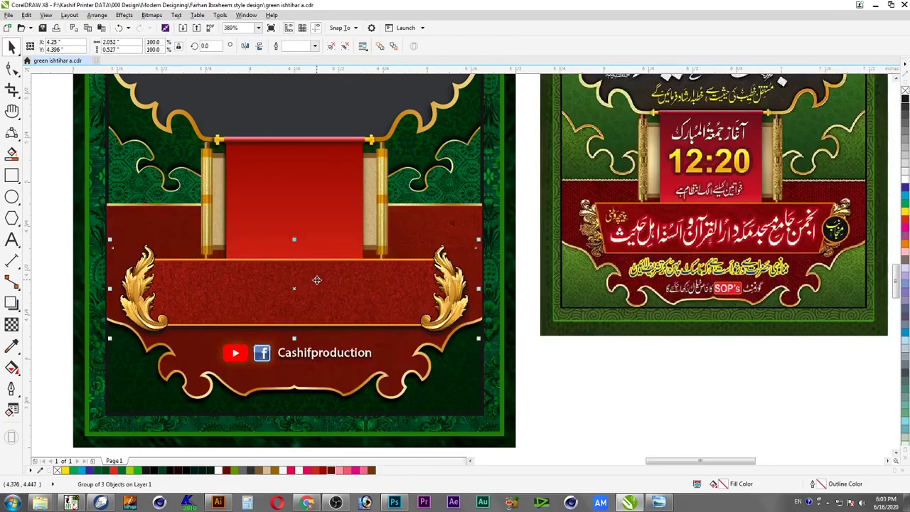
{"action": "right_click", "coordinate": [317, 283]}
{"action": "left_click", "coordinate": [366, 69]}
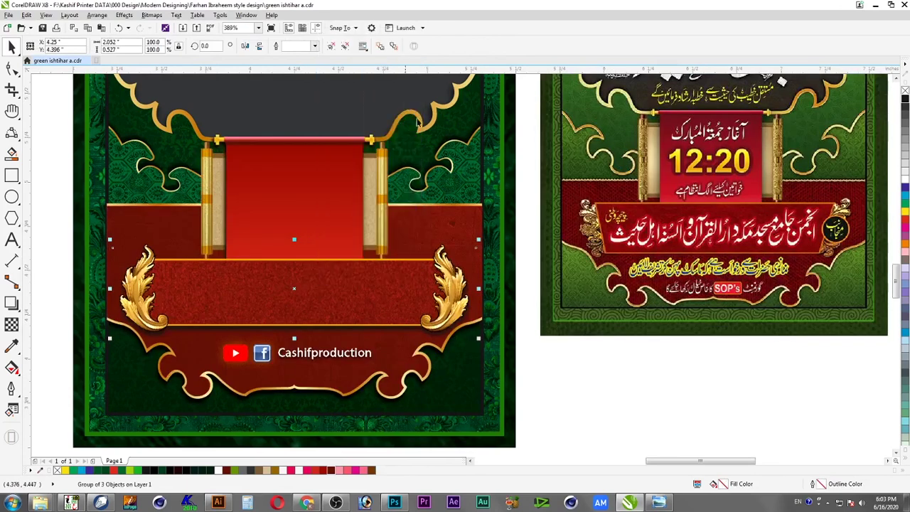
Move the banner's textured panel down
{"action": "left_click", "coordinate": [566, 424]}
{"action": "left_click", "coordinate": [365, 291]}
{"action": "left_click_drag", "start_coordinate": [365, 292], "coordinate": [365, 311]}
Recolour the band rectangle and its textured overlay blue (C100 M81 Y0 K0)
{"action": "left_click", "coordinate": [366, 272]}
{"action": "left_click", "coordinate": [906, 192]}
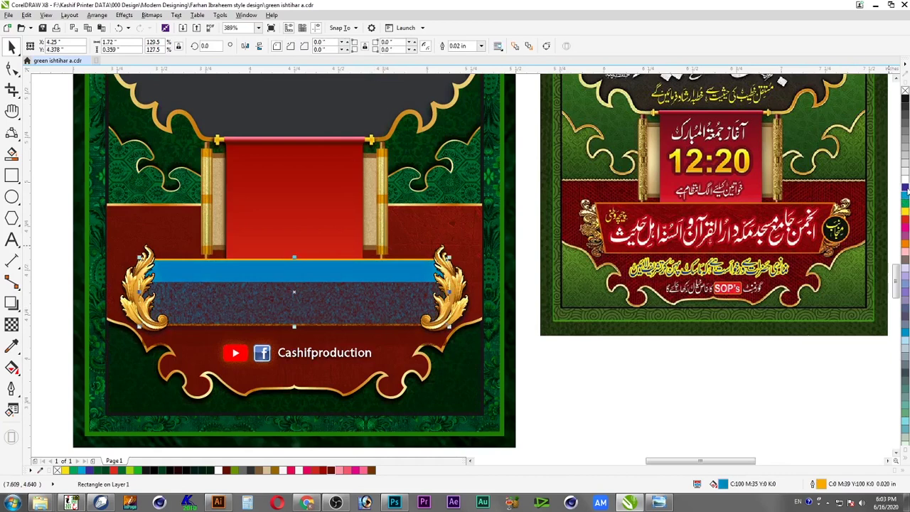
{"action": "left_click", "coordinate": [907, 187]}
{"action": "left_click", "coordinate": [391, 286]}
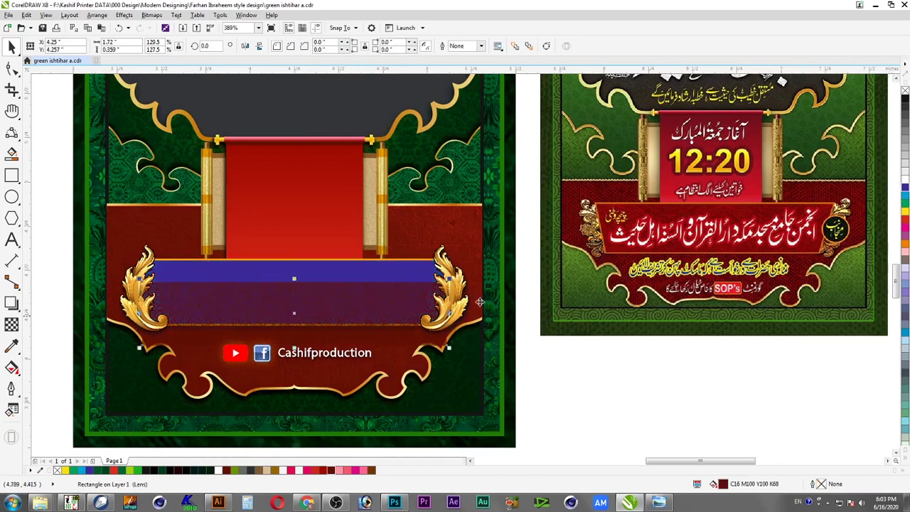
{"action": "left_click", "coordinate": [906, 196]}
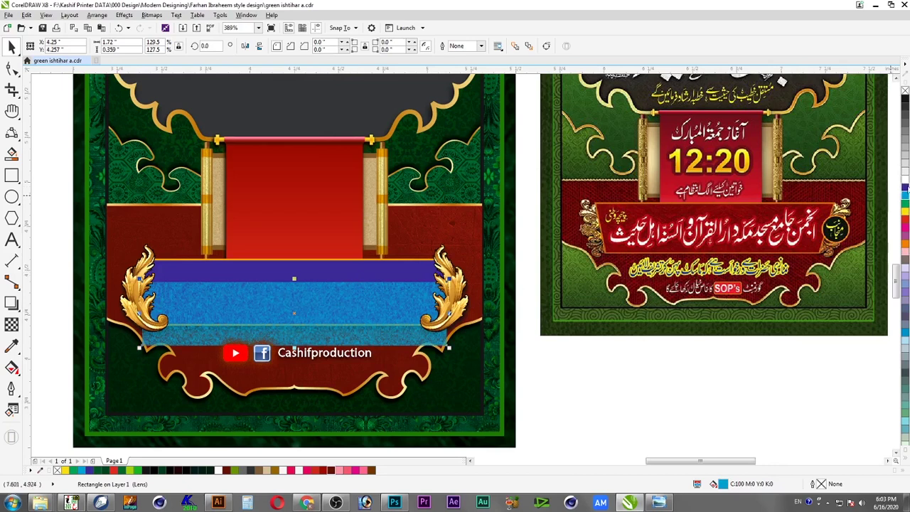
{"action": "left_click", "coordinate": [907, 191]}
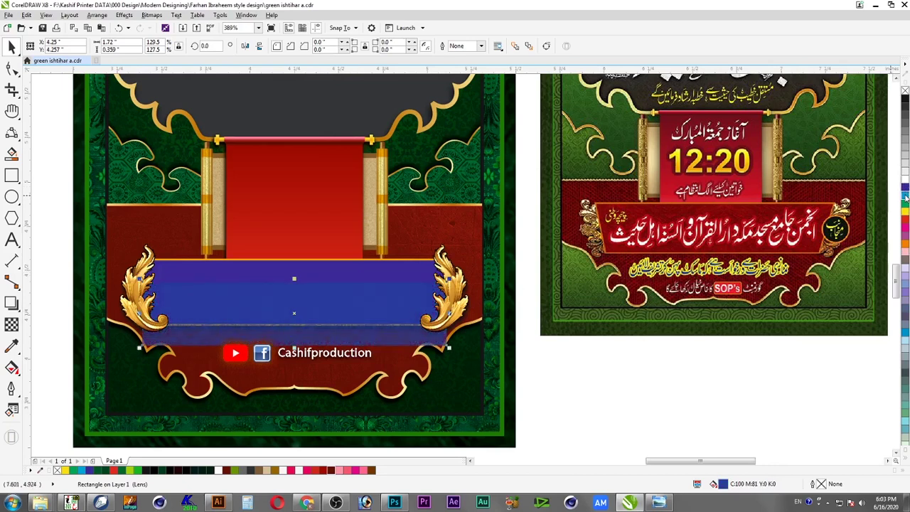
Centre the textured panel on the blue band, then zoom out to review
{"action": "left_click", "coordinate": [367, 271], "text": "shift"}
{"action": "key", "text": "c"}
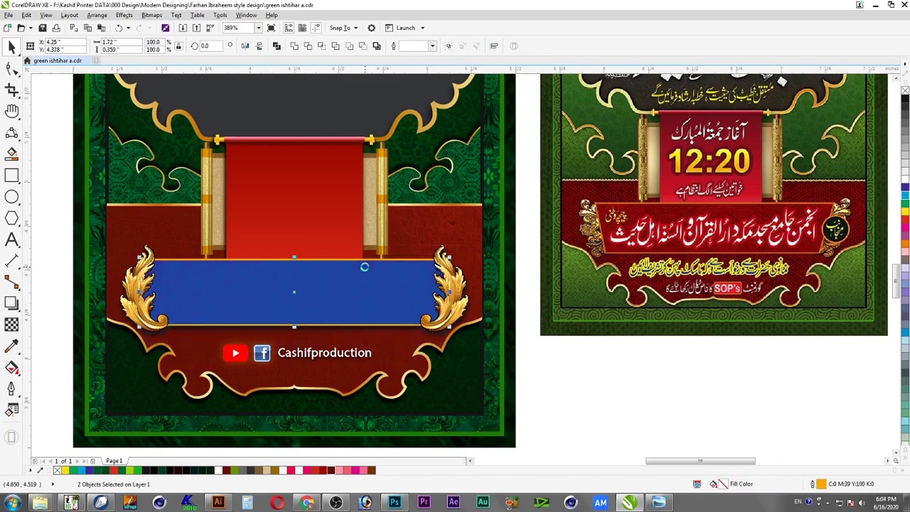
{"action": "key", "text": "ctrl+g"}
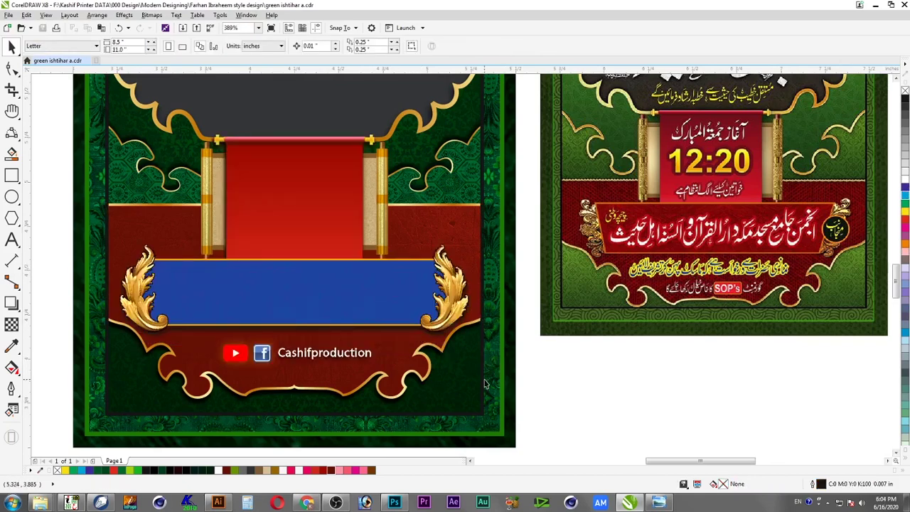
{"action": "scroll", "coordinate": [469, 373], "scroll_direction": "down", "scroll_amount": 2}
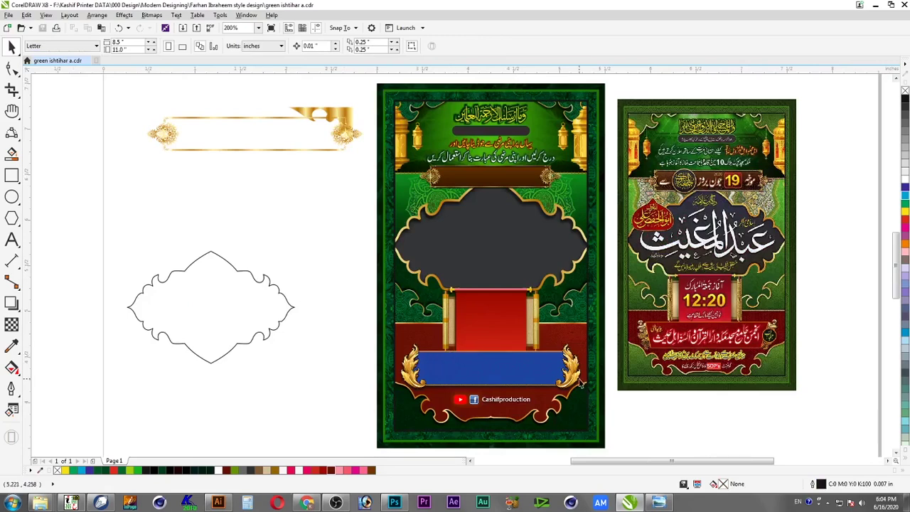